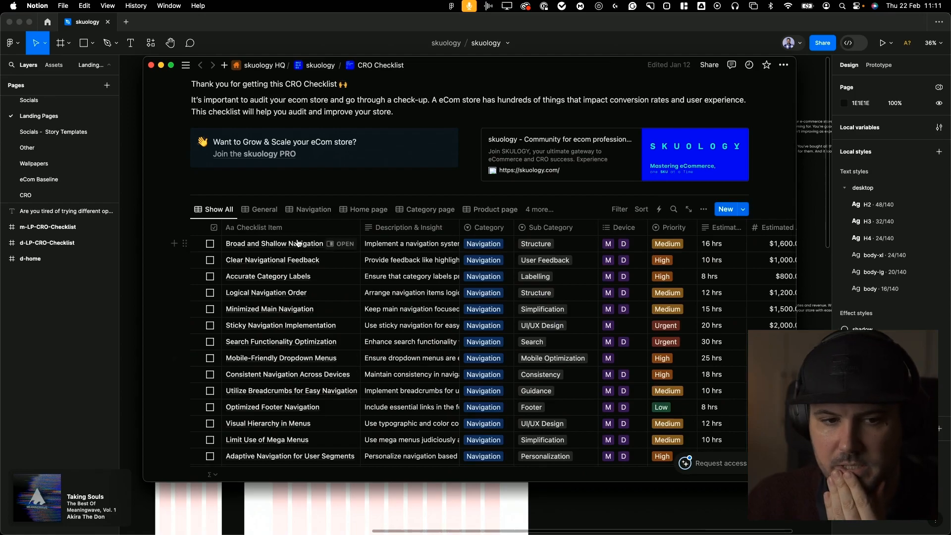
Review the CRO Checklist table in Notion, including its category, priority, estimated cost, metric and potential improvement columns
scroll(299, 258, "up", 3)
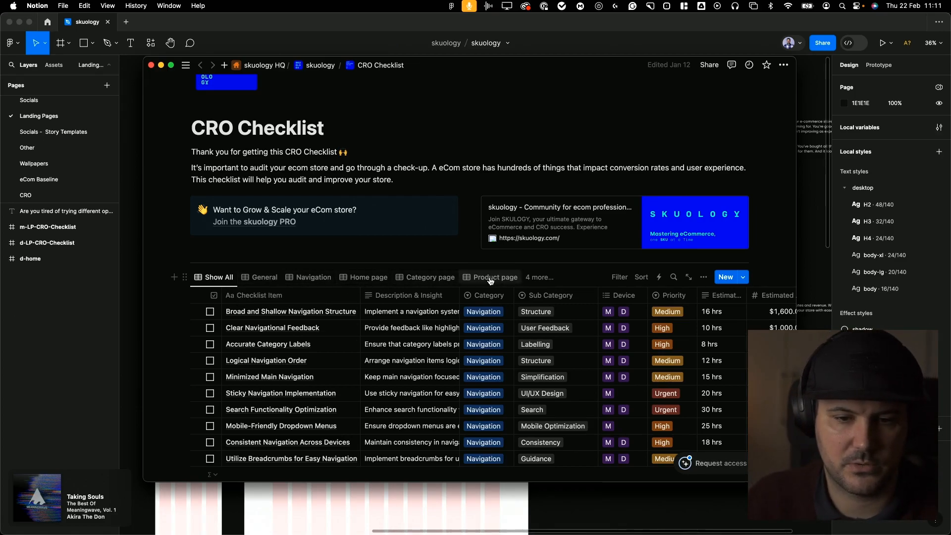
scroll(277, 329, "right", 3)
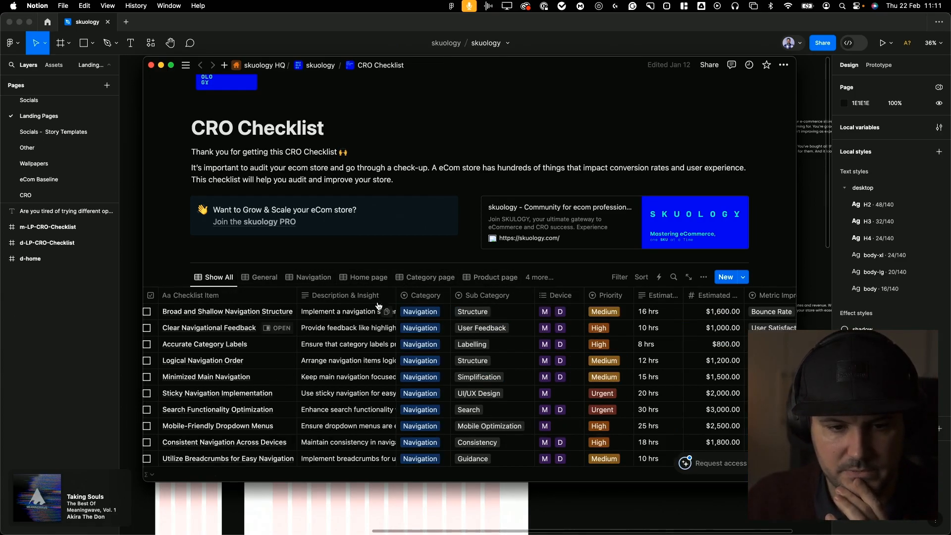
scroll(493, 342, "right", 1)
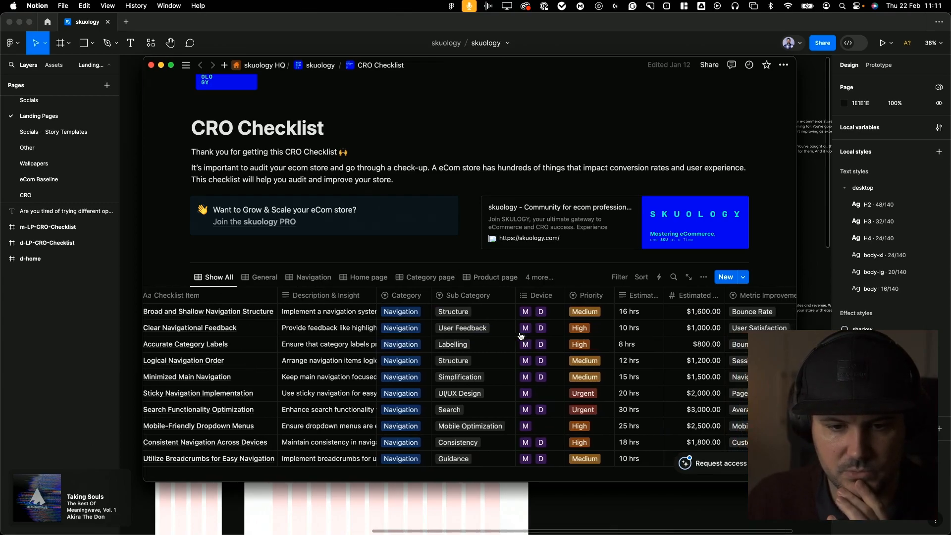
scroll(488, 361, "right", 3)
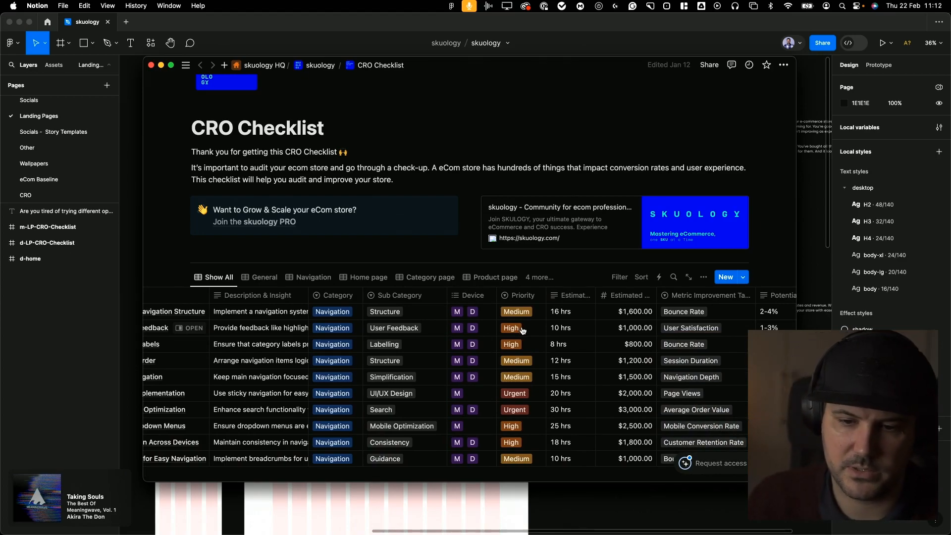
scroll(523, 330, "right", 3)
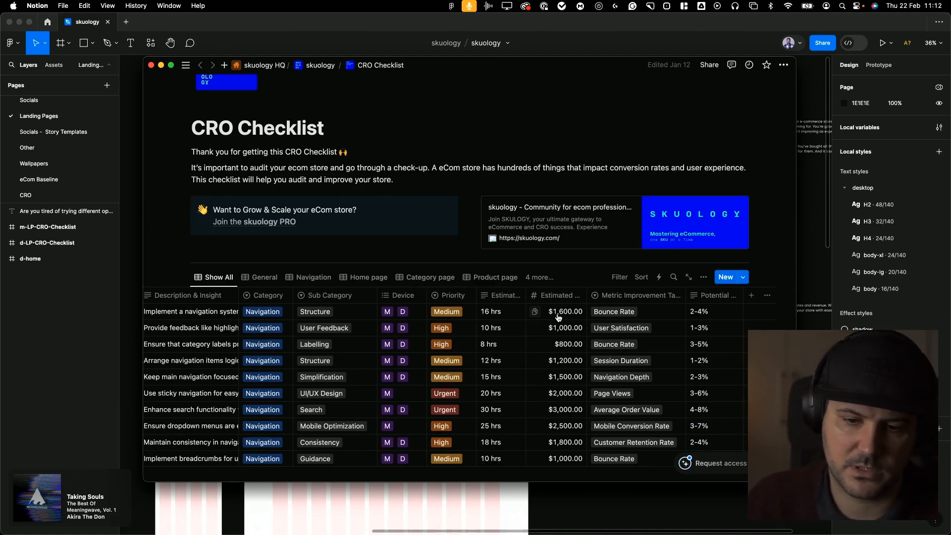
scroll(558, 319, "right", 1)
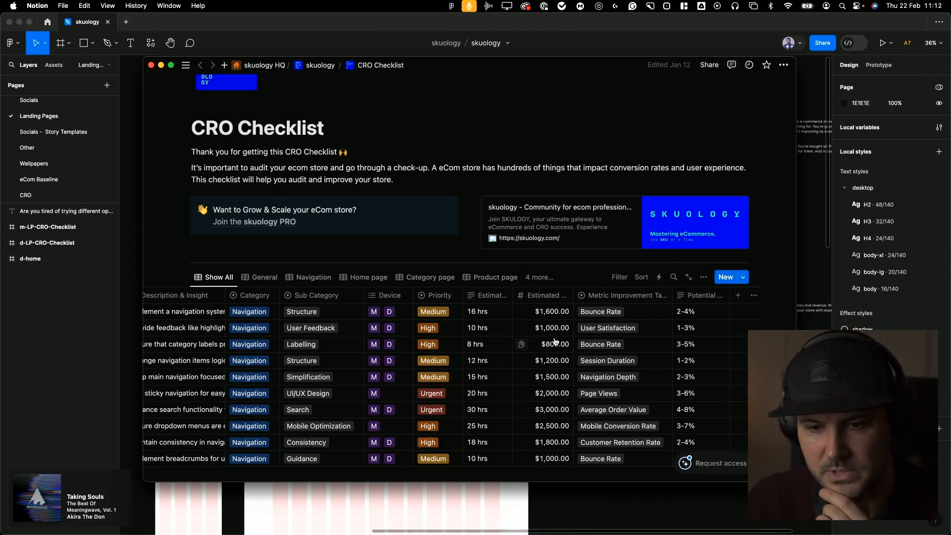
scroll(555, 342, "right", 1)
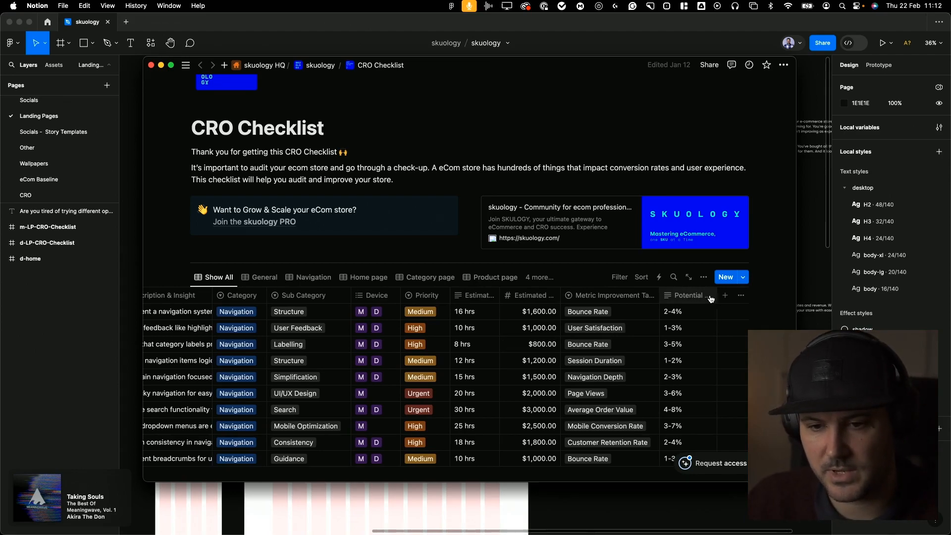
scroll(714, 301, "down", 5)
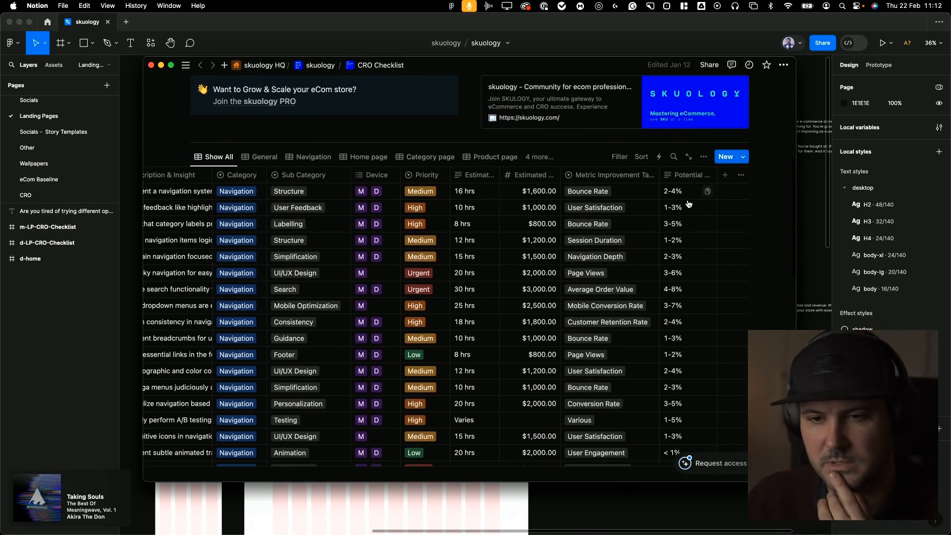
scroll(689, 203, "up", 1)
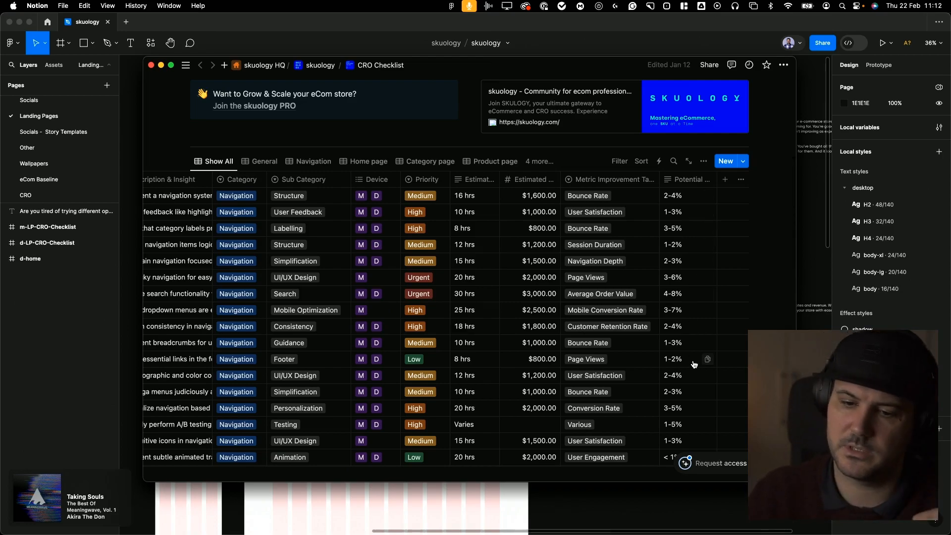
scroll(694, 364, "left", 3)
scroll(693, 365, "down", 1)
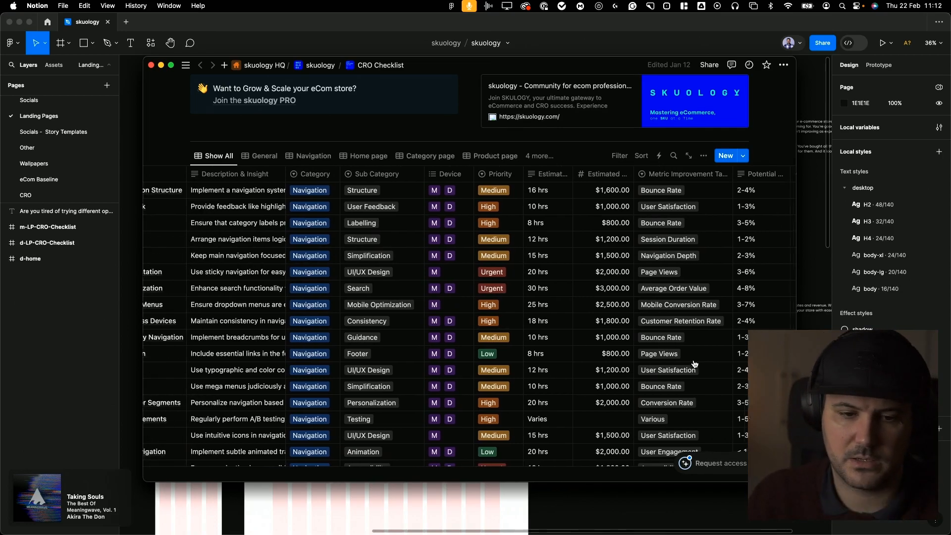
scroll(695, 364, "left", 2)
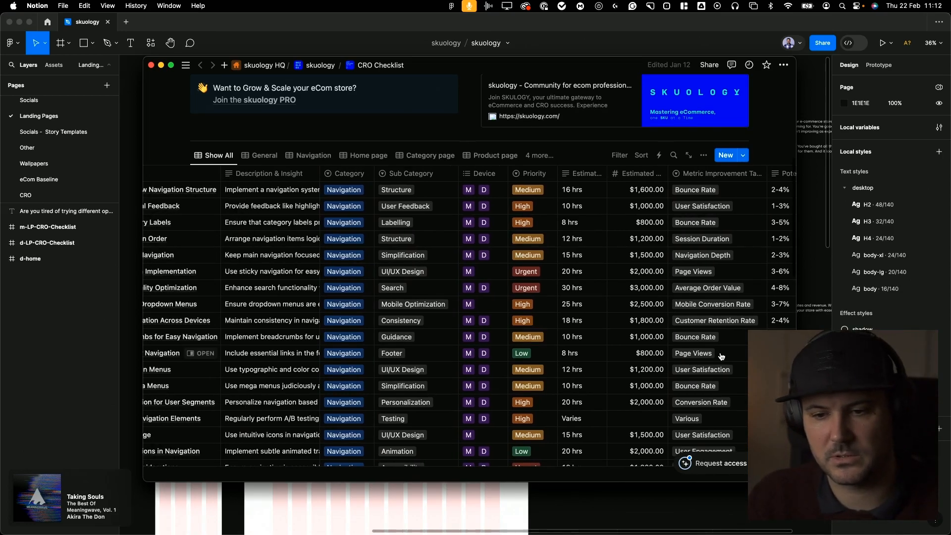
scroll(723, 361, "right", 3)
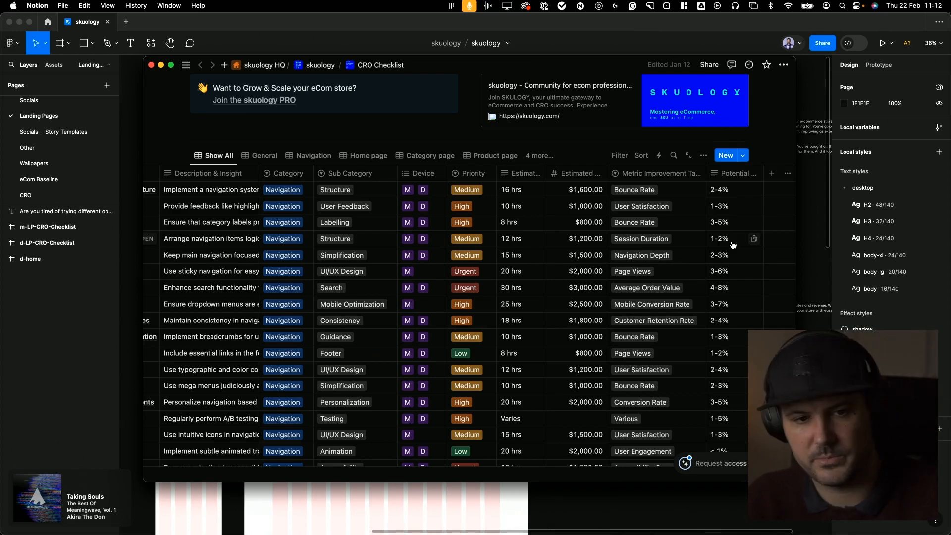
scroll(435, 164, "up", 10)
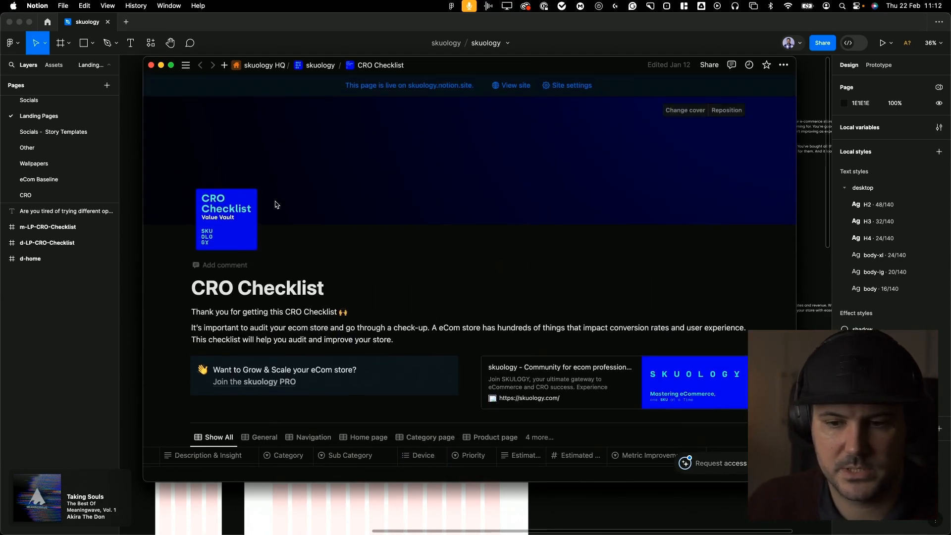
Switch to Figma and read the landing page sales copy beside the empty d-LP-CRO-Checklist frame
left_click(308, 29)
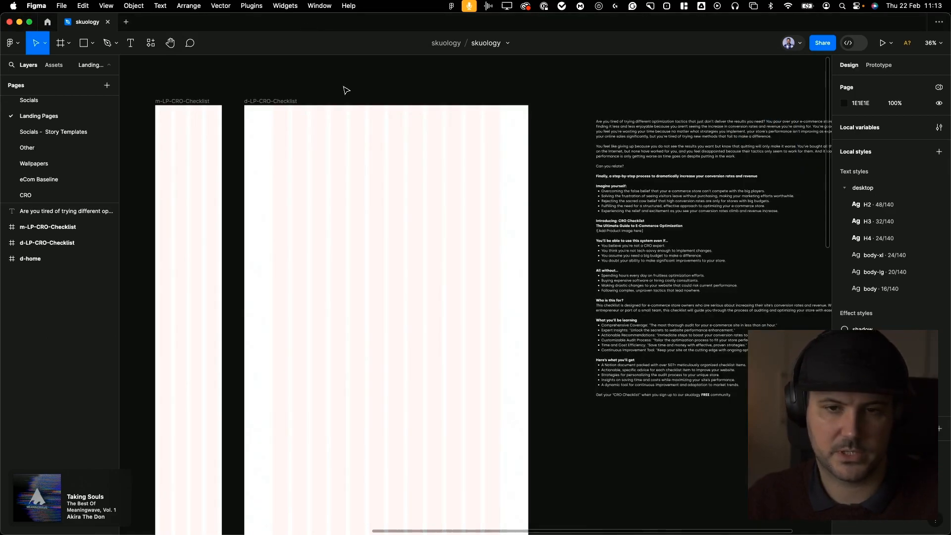
scroll(737, 177, "right", 3)
scroll(624, 172, "up", 3)
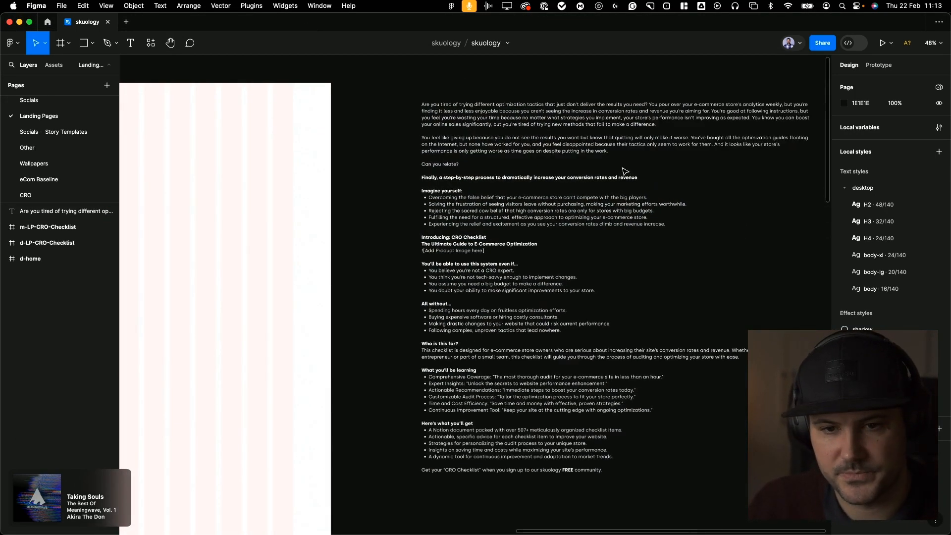
scroll(588, 177, "right", 2)
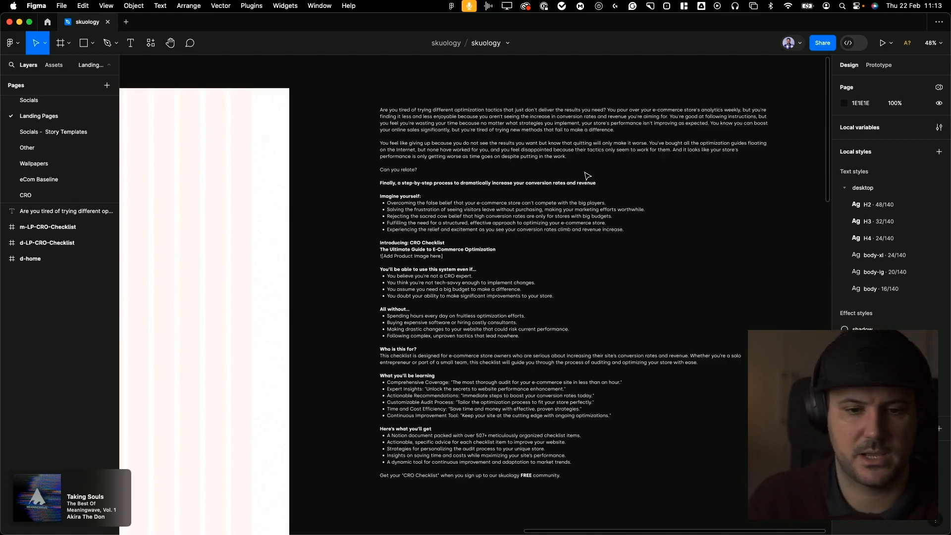
scroll(588, 175, "down", 3)
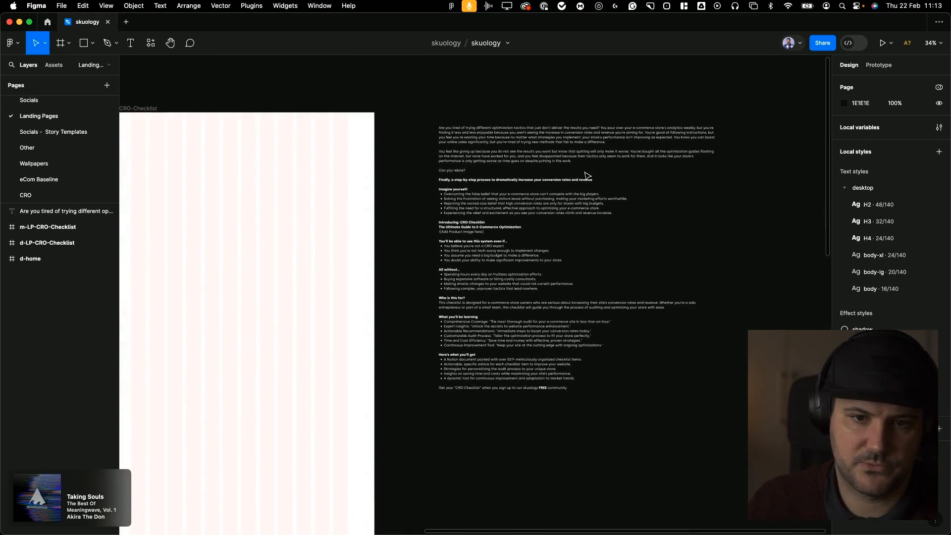
Examine the existing d-home page design, from its hero section to the sections below
left_click_drag(302, 172, 603, 183)
left_click_drag(380, 184, 616, 163)
scroll(420, 162, "up", 3)
left_click_drag(420, 161, 720, 231)
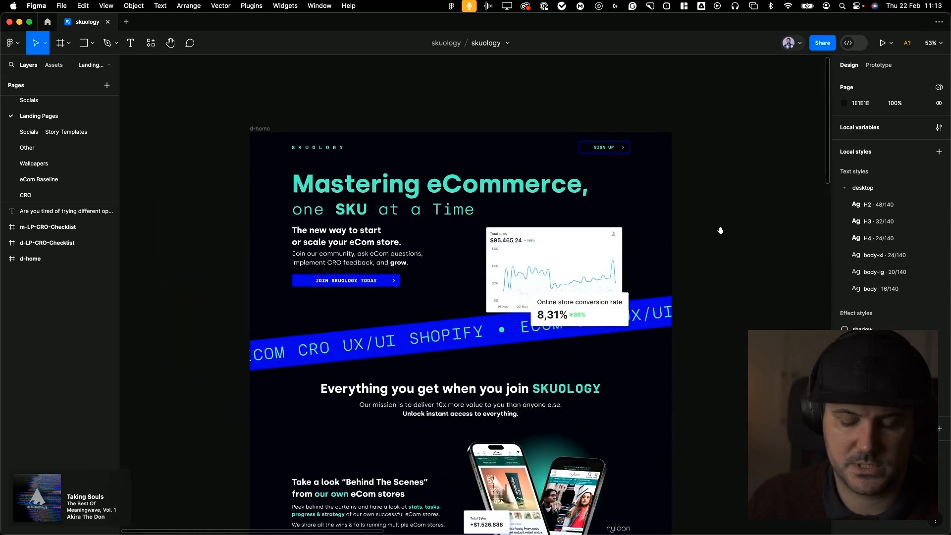
key("super+0")
scroll(552, 243, "down", 3)
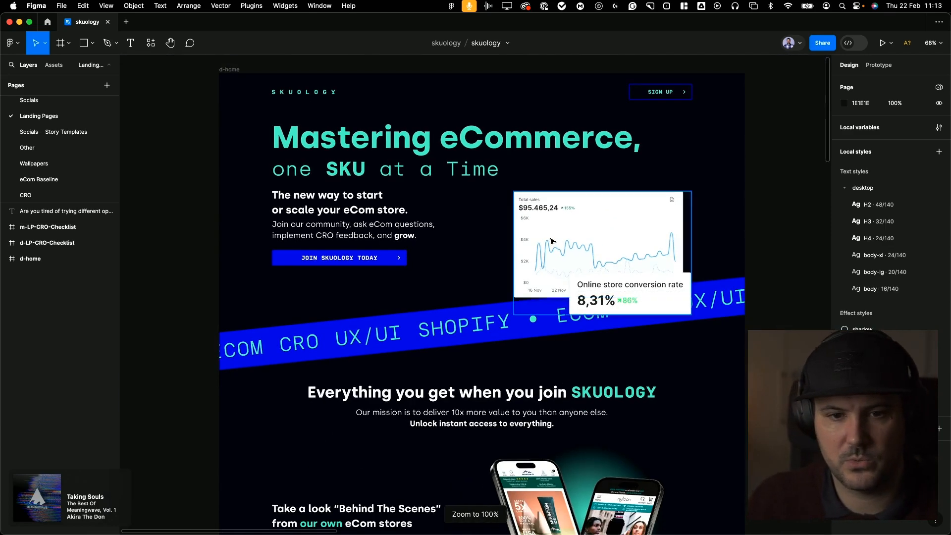
key("super+0")
scroll(373, 207, "down", 5)
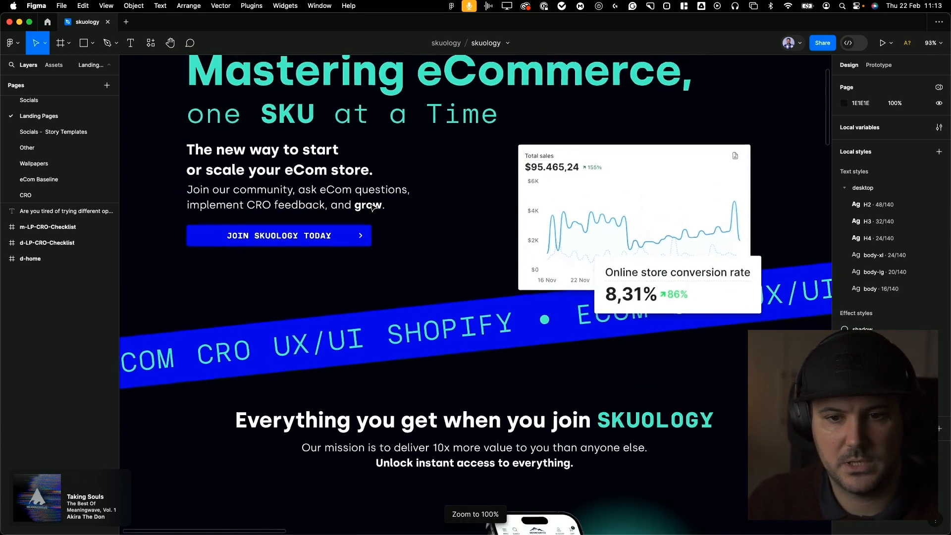
scroll(312, 343, "down", 10)
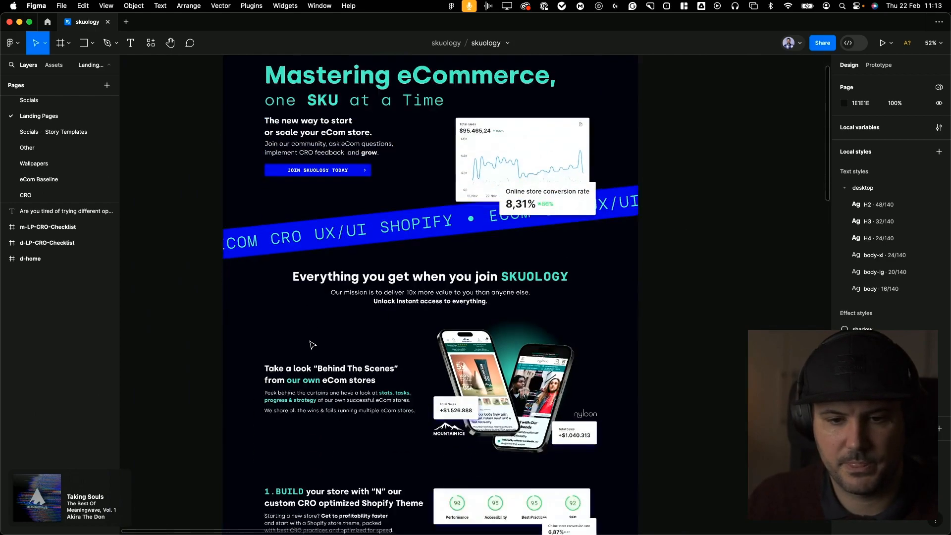
scroll(314, 342, "down", 4)
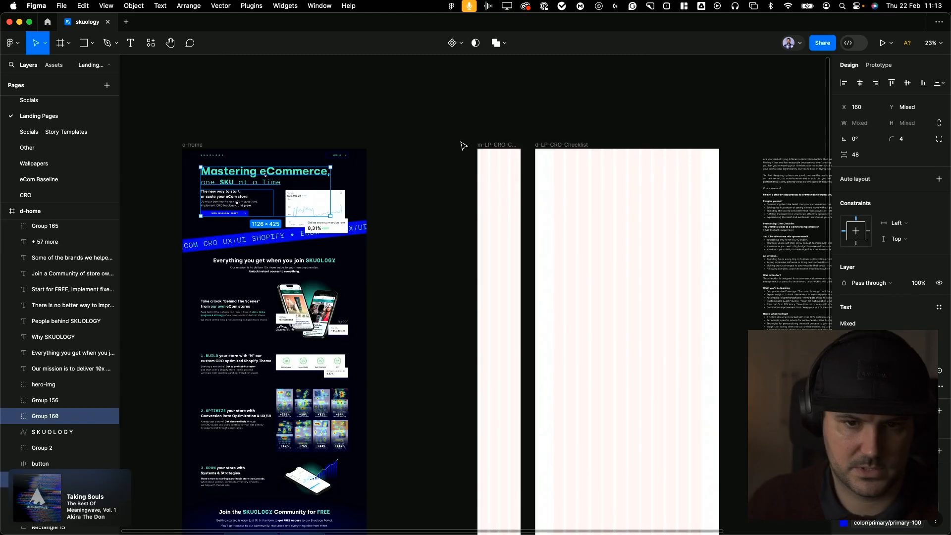
Set the fill of the d-LP-CRO-Checklist frame to the black colour style from the library
left_click(554, 136)
left_click(554, 145)
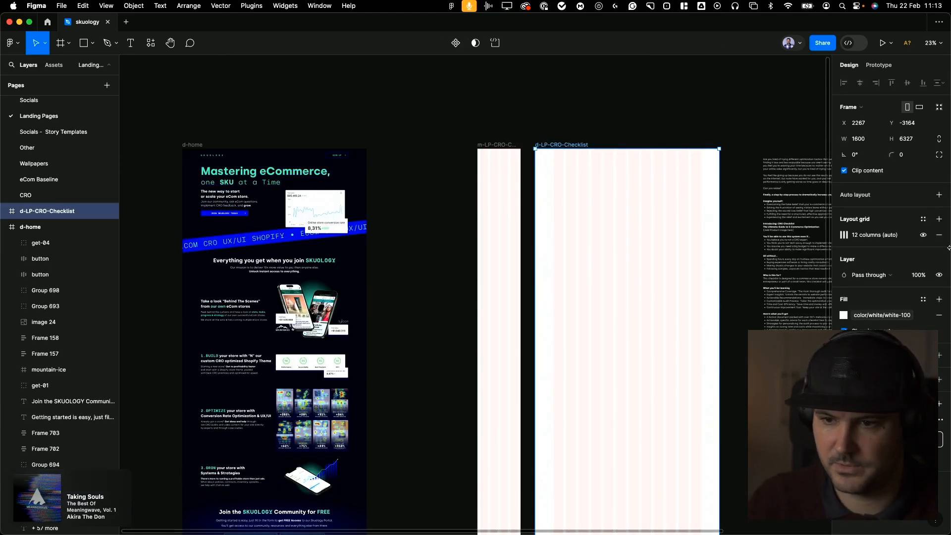
left_click(882, 315)
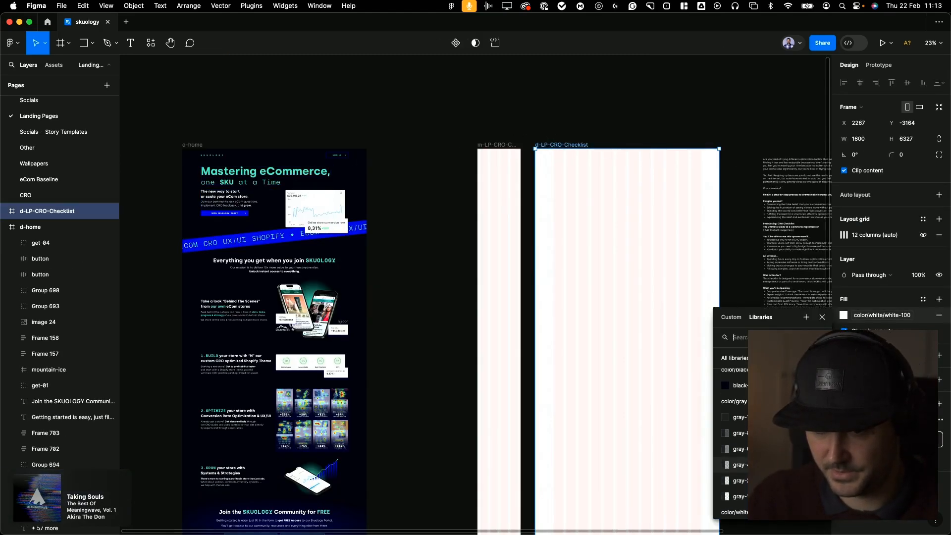
scroll(731, 421, "down", 5)
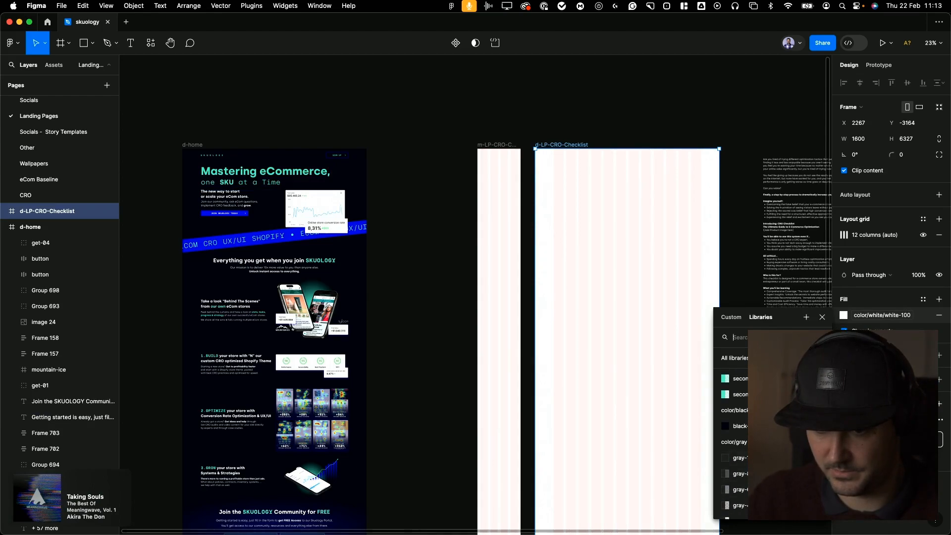
left_click(744, 422)
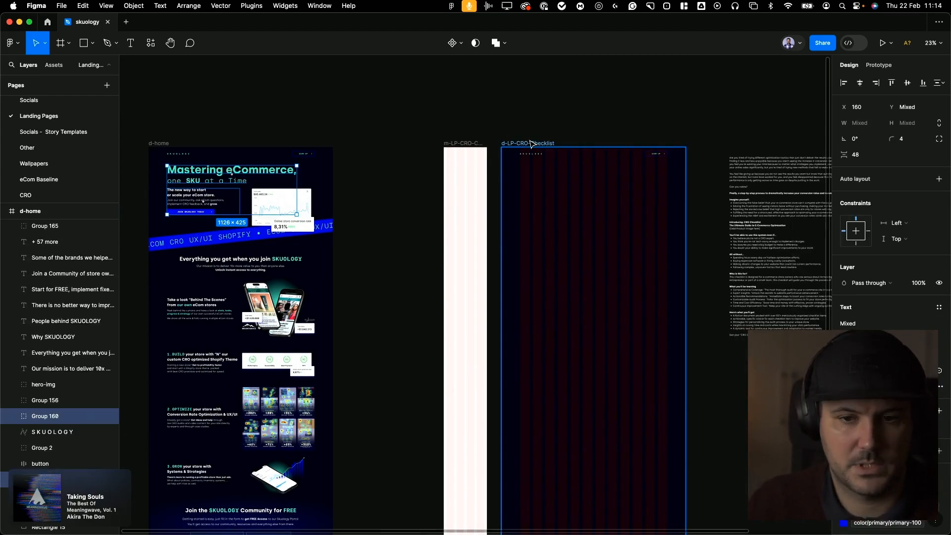
Paste the d-home hero headline, intro text and button into the d-LP-CRO-Checklist frame and ungroup the intro block
left_click(531, 144)
key("super+v")
scroll(690, 191, "up", 6)
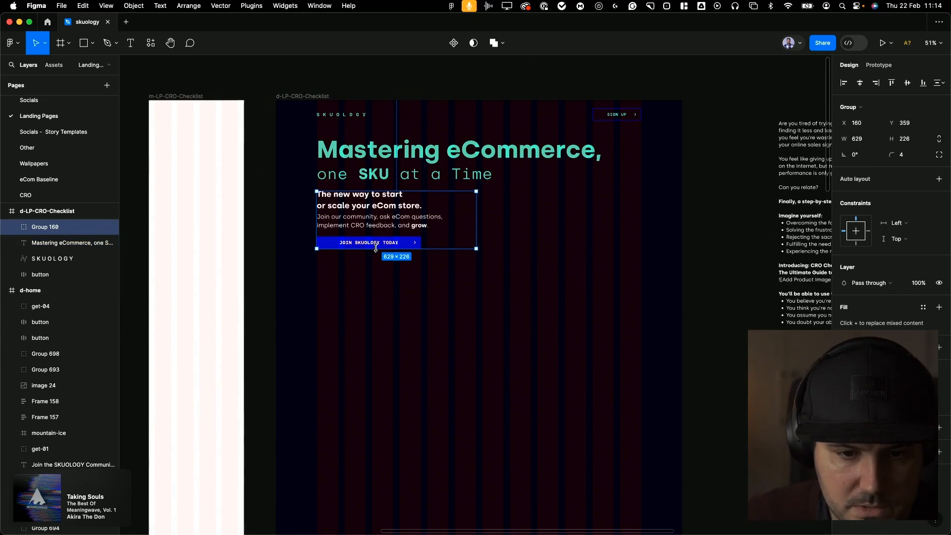
key("shift+super+g")
left_click(735, 201)
Copy the long sales copy text block beside the d-LP-CRO-Checklist frame
scroll(735, 200, "right", 5)
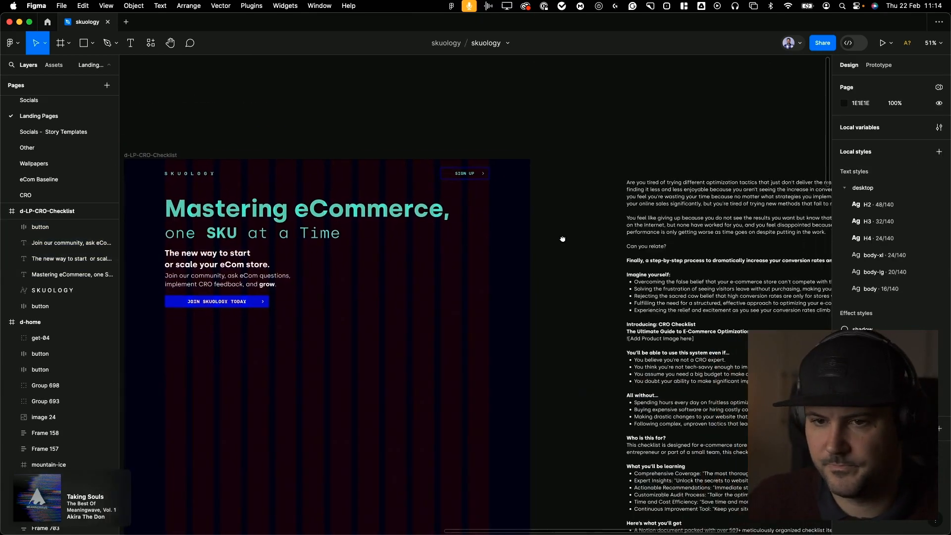
left_click(692, 166)
scroll(691, 166, "left", 1)
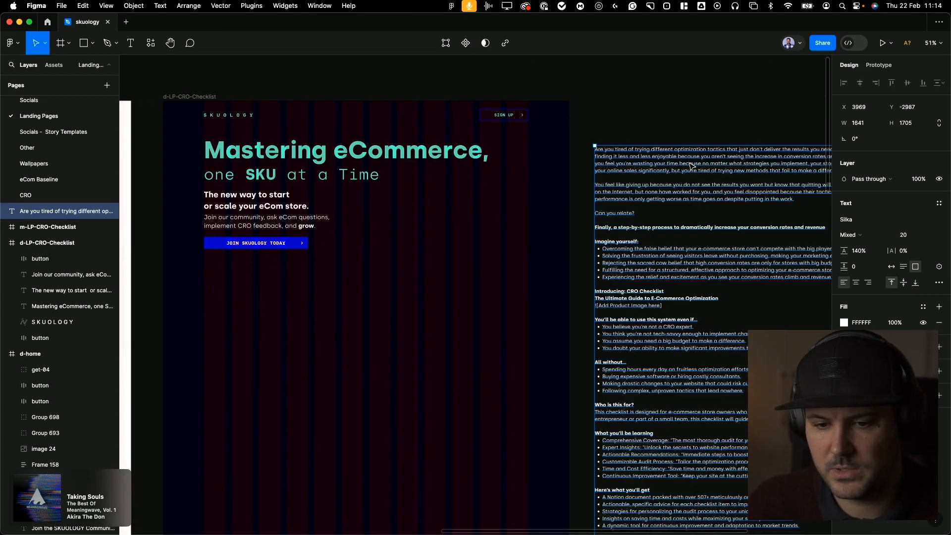
scroll(683, 157, "up", 2)
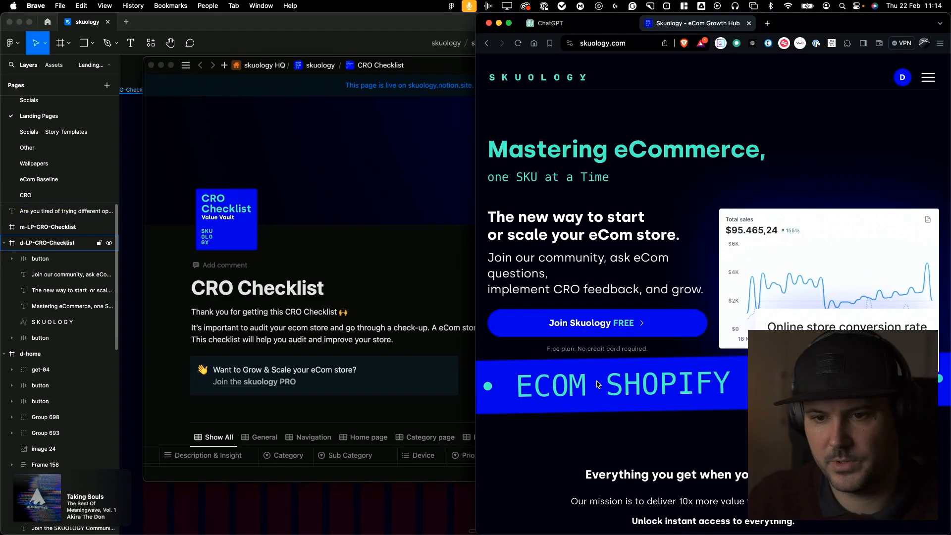
Switch to ChatGPT and write a prompt requesting a headline, sub headline and short description for this website's hero section, followed by the sales copy
left_click(550, 24)
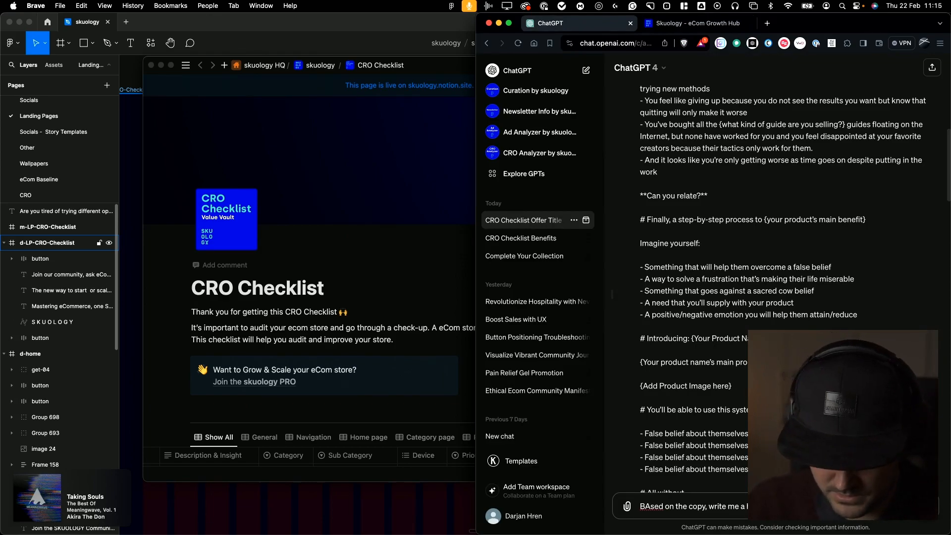
type("the hero section of the")
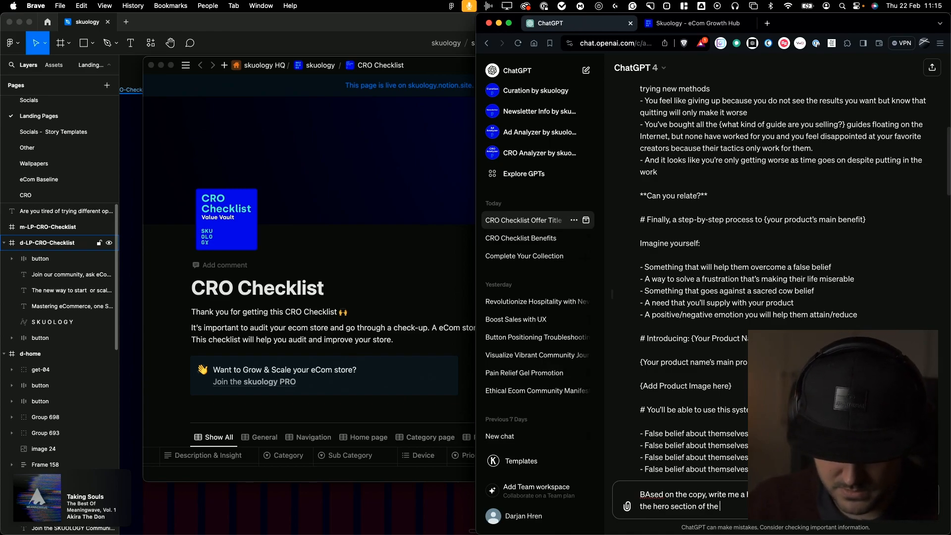
scroll(706, 195, "up", 5)
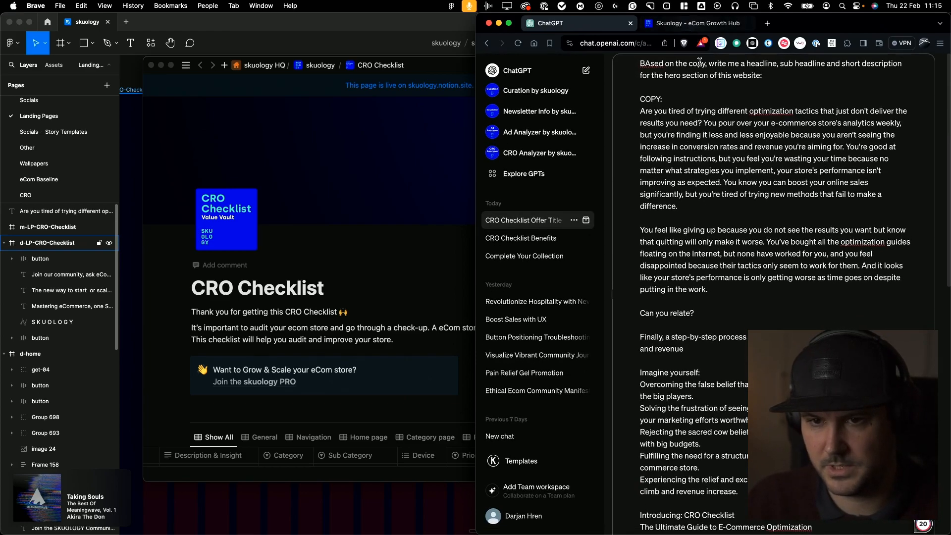
Change "copy" to "COPY" in the prompt's opening line, correct the capitalisation of "Based", and send the prompt
double_click(697, 64)
type("COPY")
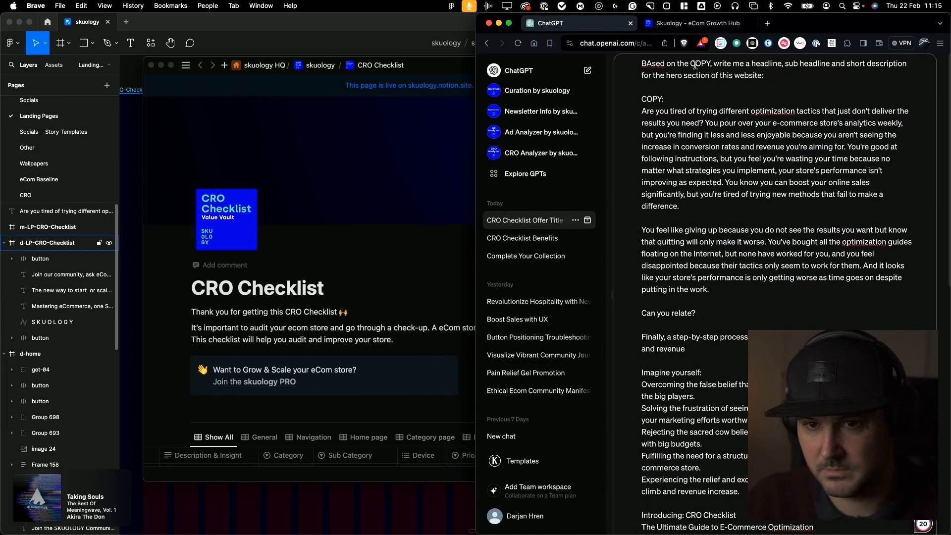
left_click_drag(650, 64, 646, 66)
type("a")
key("Return")
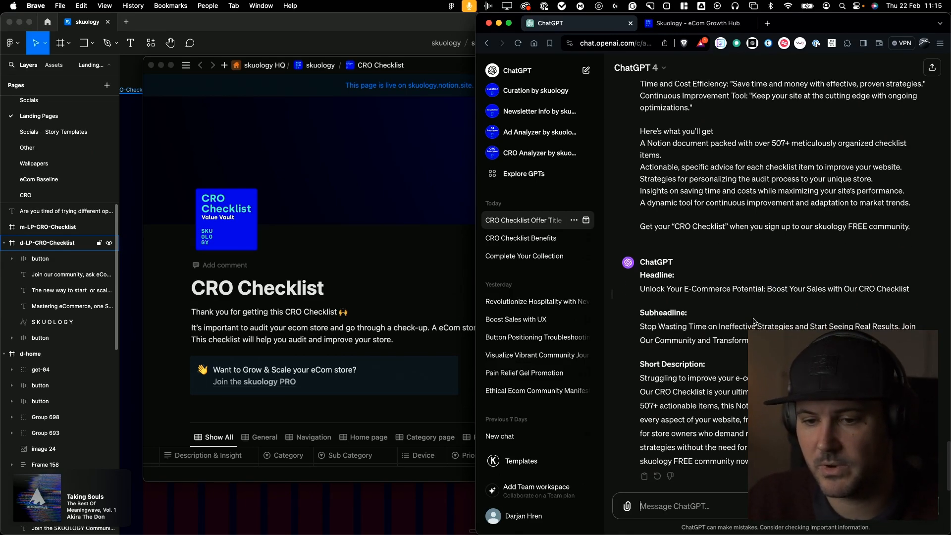
Copy the ChatGPT headline "Unlock Your E-Commerce Potential: Boost Your Sales with Our CRO Checklist" and, in Figma, replace the hero headline with it
scroll(756, 316, "up", 1)
triple_click(843, 297)
right_click(842, 297)
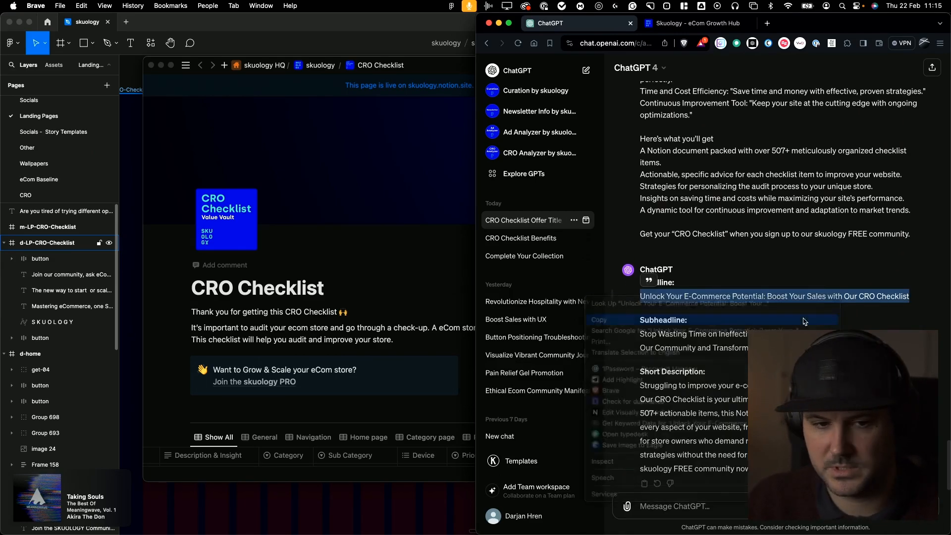
left_click(822, 320)
left_click(379, 186)
left_click(137, 208)
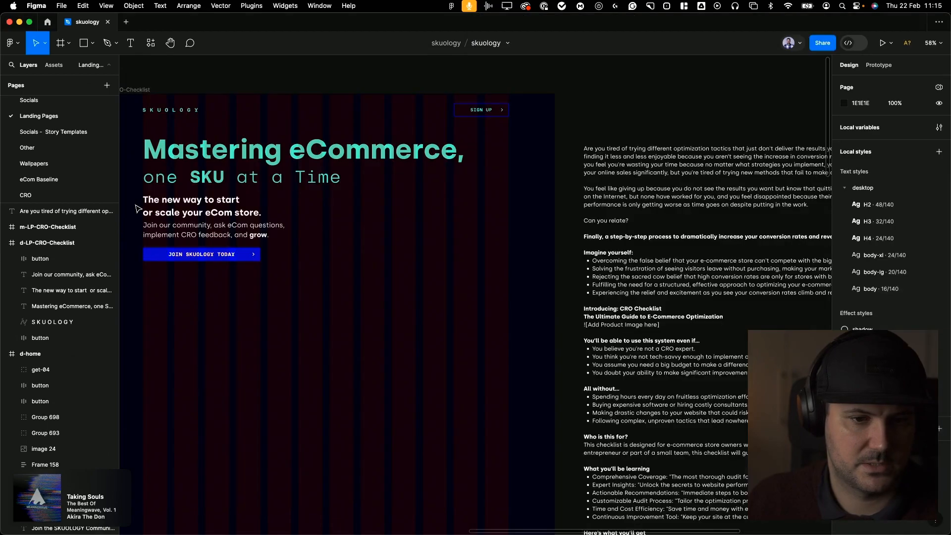
double_click(298, 153)
key("super+v")
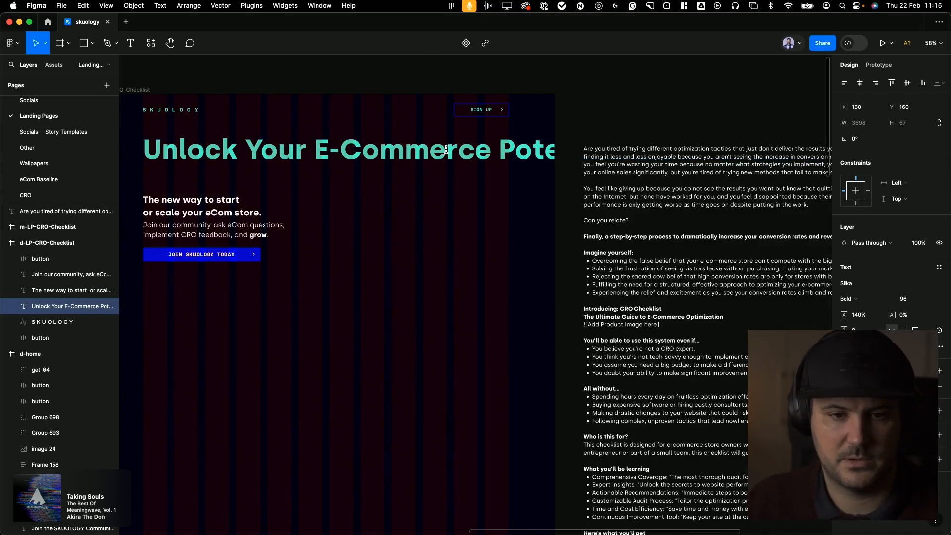
key("Escape")
Apply a smaller heading text style to the hero headline and break it after "Potential:", with the second line in a lighter weight
left_click(939, 268)
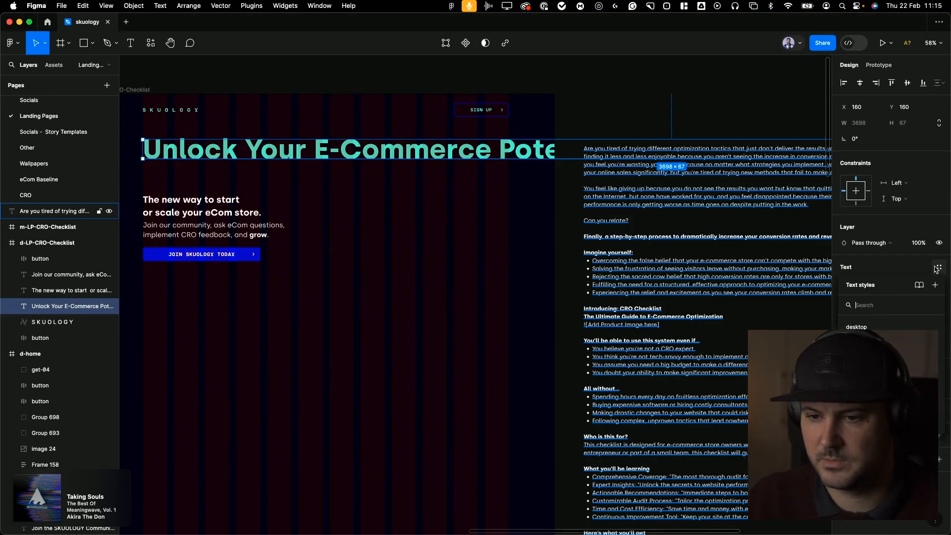
left_click(875, 361)
double_click(390, 144)
left_click(389, 143)
key("Return")
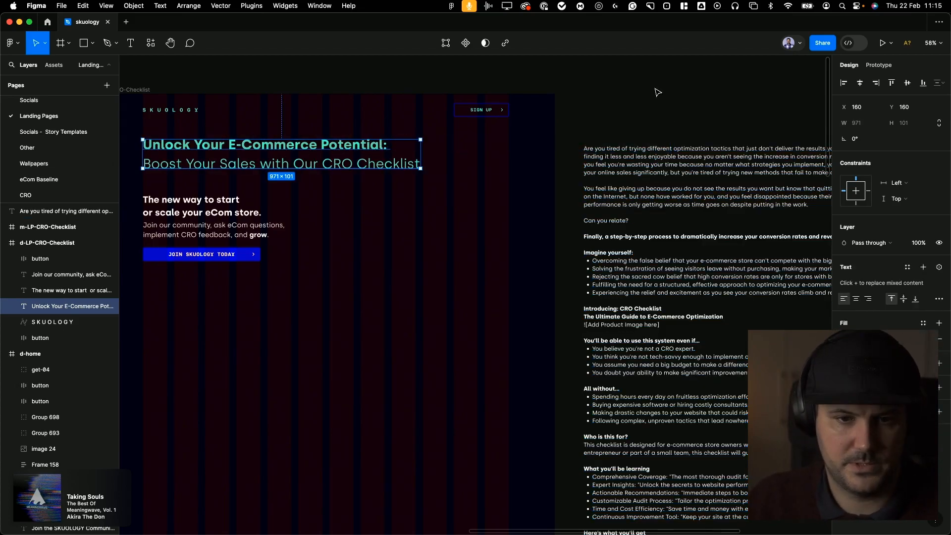
left_click(657, 91)
Copy "Stop Wasting Time on Ineffective Strategies and Start Seeing Real Results." from ChatGPT and replace the bold hero subheading in Figma with it
key("super+Tab")
left_click(788, 289)
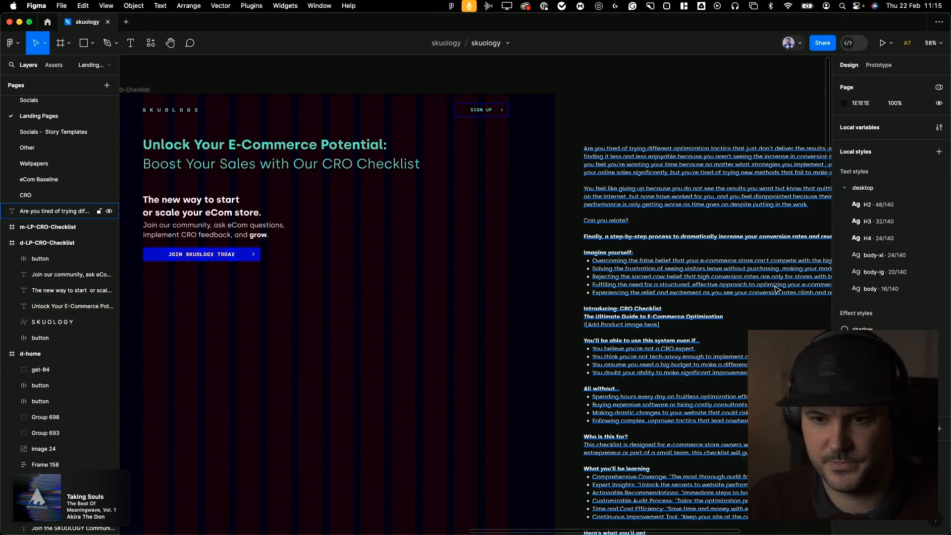
key("Escape")
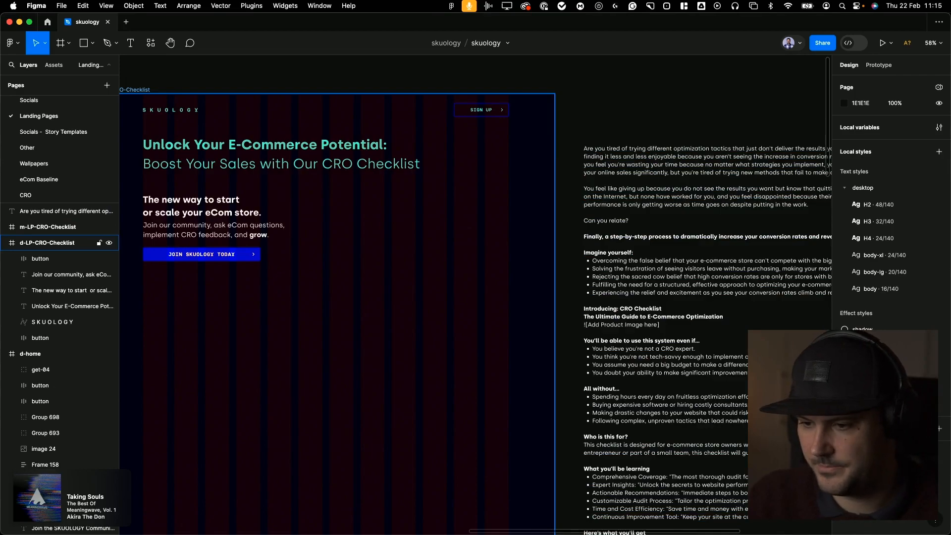
key("super+Tab")
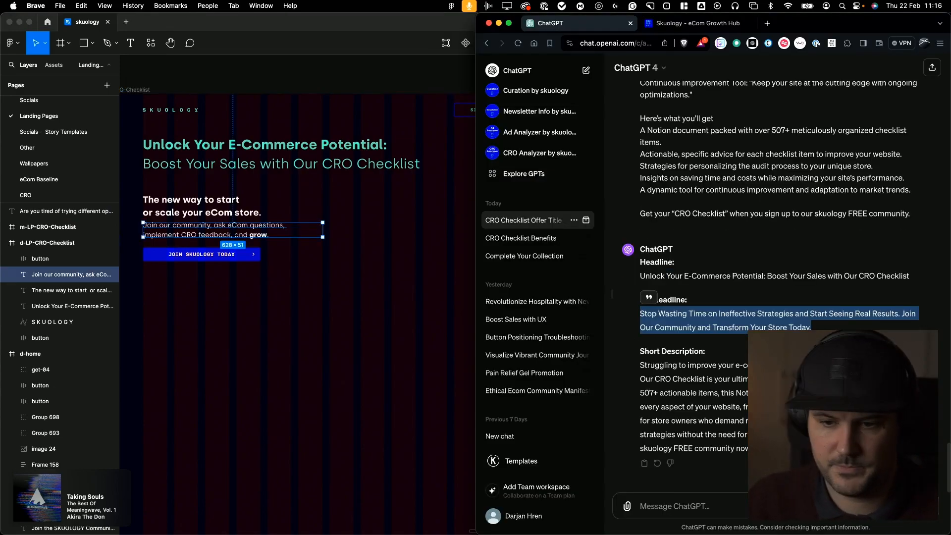
left_click(902, 313)
left_click_drag(902, 313, 640, 314)
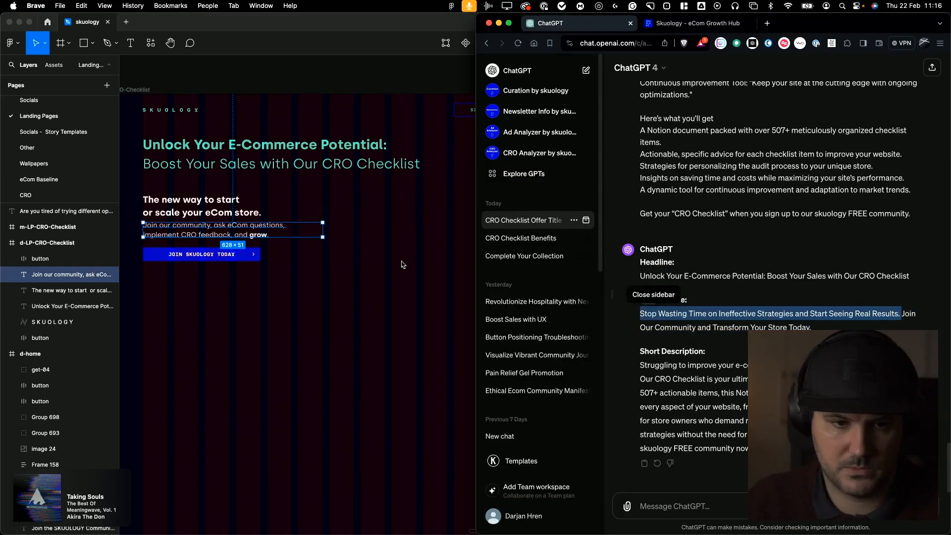
double_click(203, 215)
key("super+v")
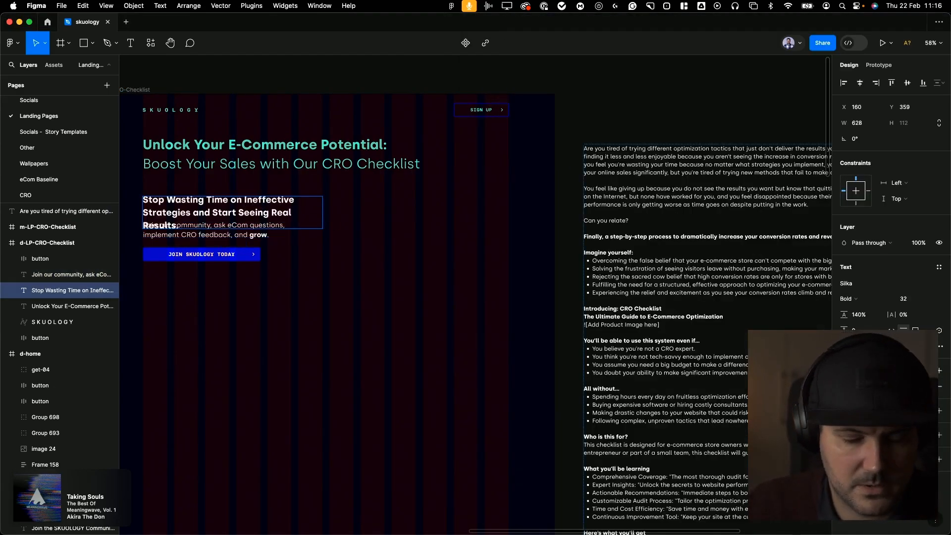
Replace the intro line under the subheading with ChatGPT's "Join Our Community and Transform Your Store Today." and adjust its spacing below the subheading
key("super+Tab")
left_click(860, 328)
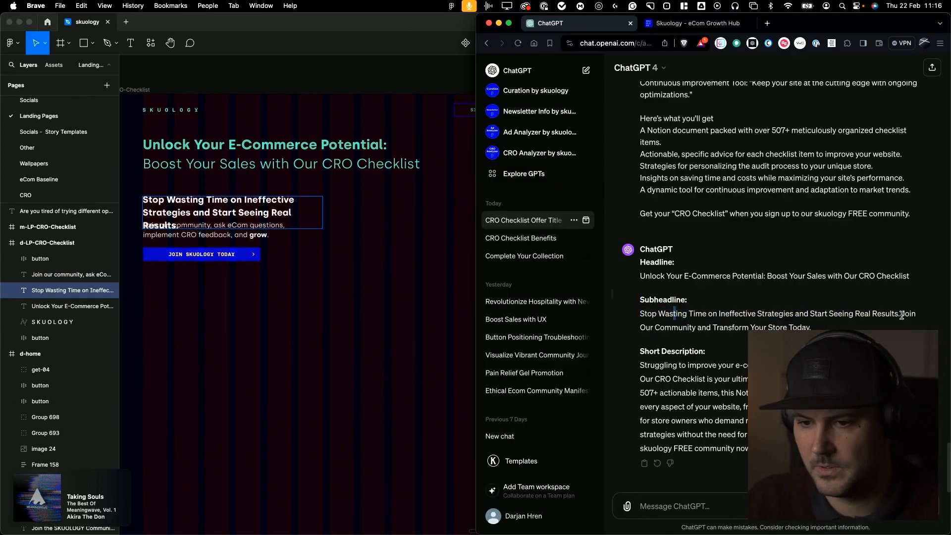
left_click_drag(902, 315, 812, 327)
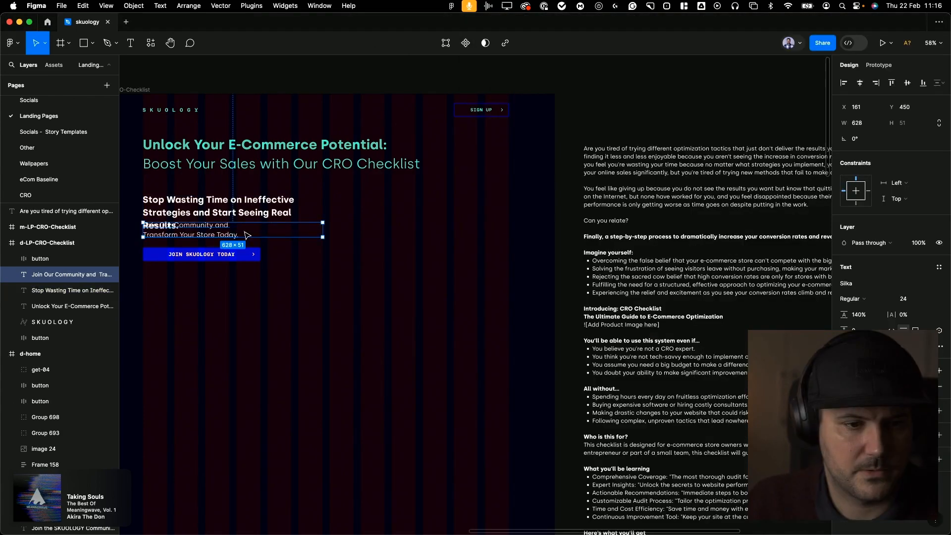
key("shift+Down")
key("shift+Down")
key("shift+Down")
key("shift+Down")
left_click(262, 221)
Fit the community line on one row by removing its line break and widening its box, and move the JOIN SKUOLOGY TODAY button up beneath it
double_click(146, 217)
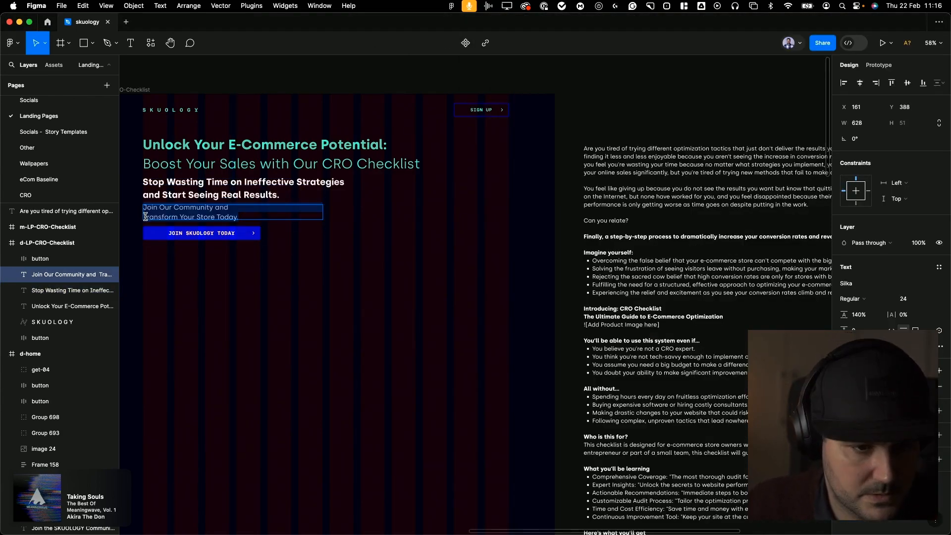
left_click(145, 217)
key("BackSpace")
key("Escape")
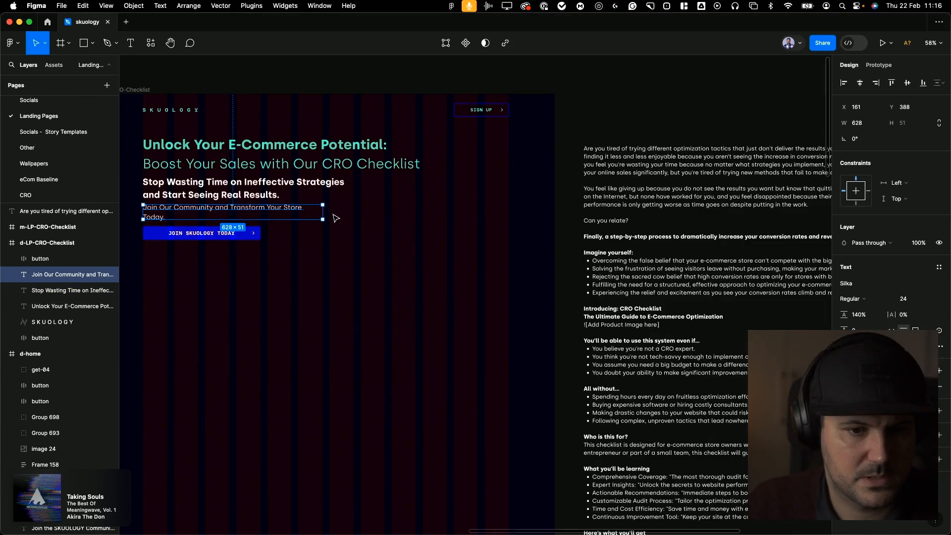
left_click_drag(323, 212, 354, 212)
left_click_drag(243, 234, 246, 227)
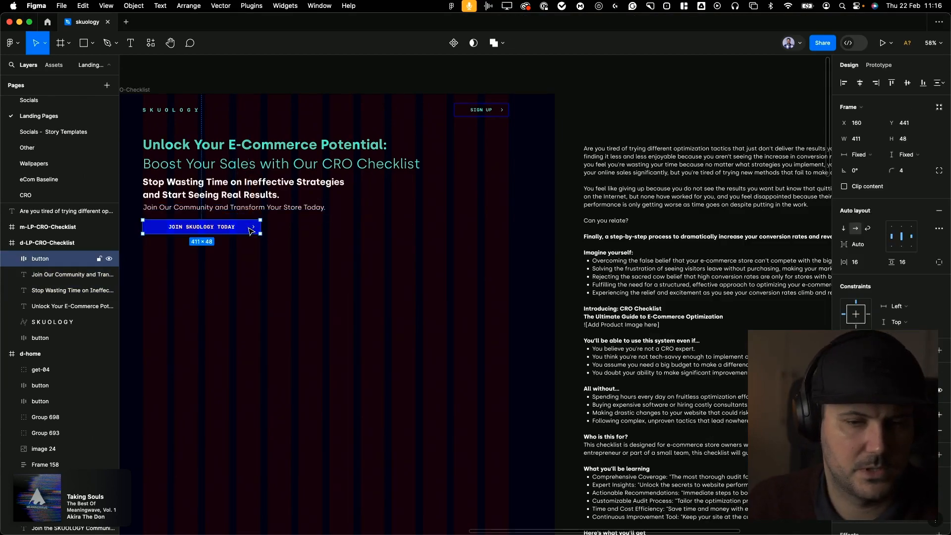
left_click(513, 217)
Copy the opening sales copy through "Can you relate?" into a new text box about 628 × 430 below the hero button
scroll(404, 212, "right", 2)
scroll(403, 212, "down", 1)
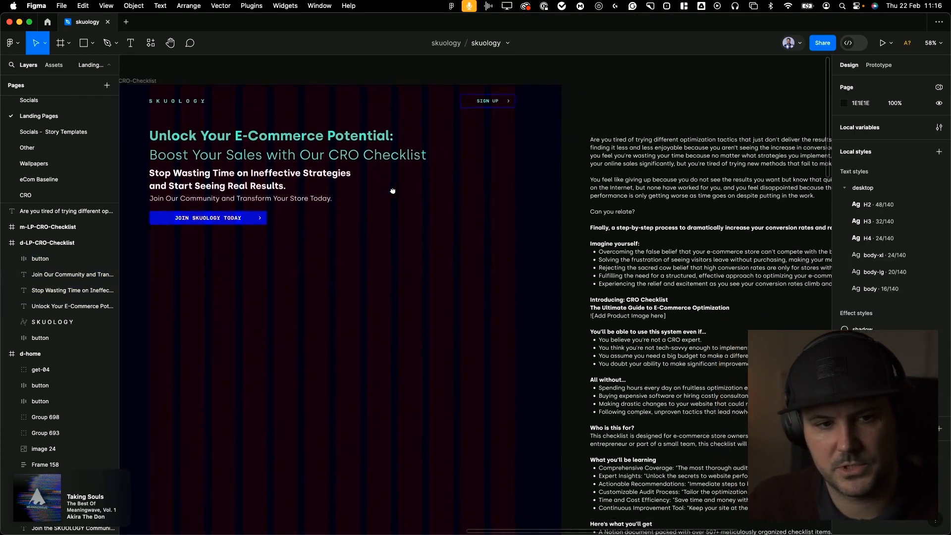
left_click(672, 141)
double_click(623, 169)
key("super+c")
key("Escape")
key("Escape")
key("t")
left_click_drag(202, 241, 458, 348)
key("super+v")
key("Escape")
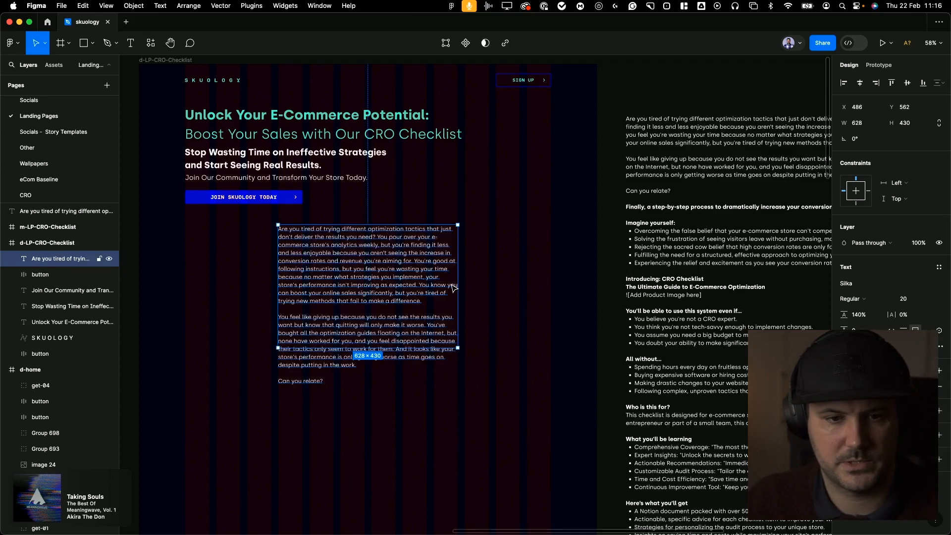
Widen the new body text block to 846, give it the desktop/body-lg style and remove the blank lines between its paragraphs
left_click_drag(458, 285, 489, 276)
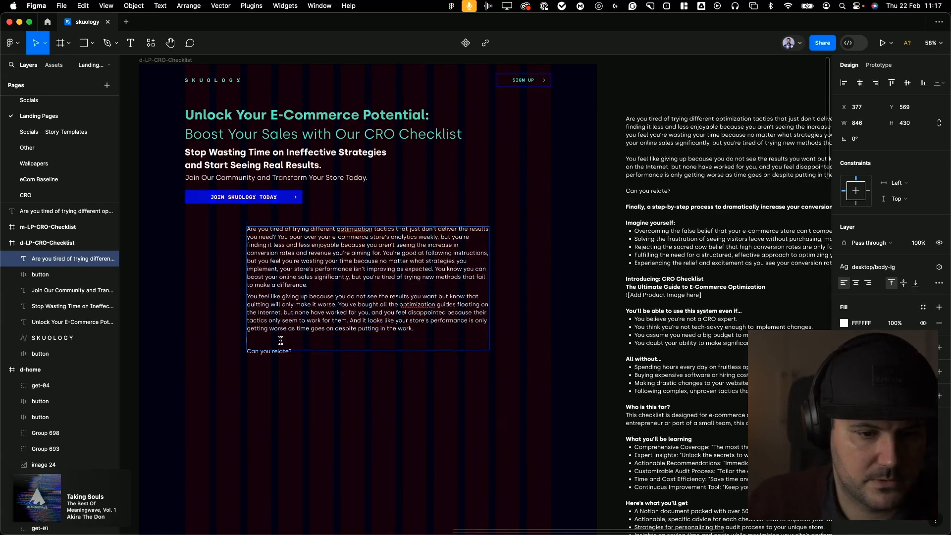
key("BackSpace")
key("Escape")
Set the body text block to resize its height automatically to fit the text
left_click(939, 283)
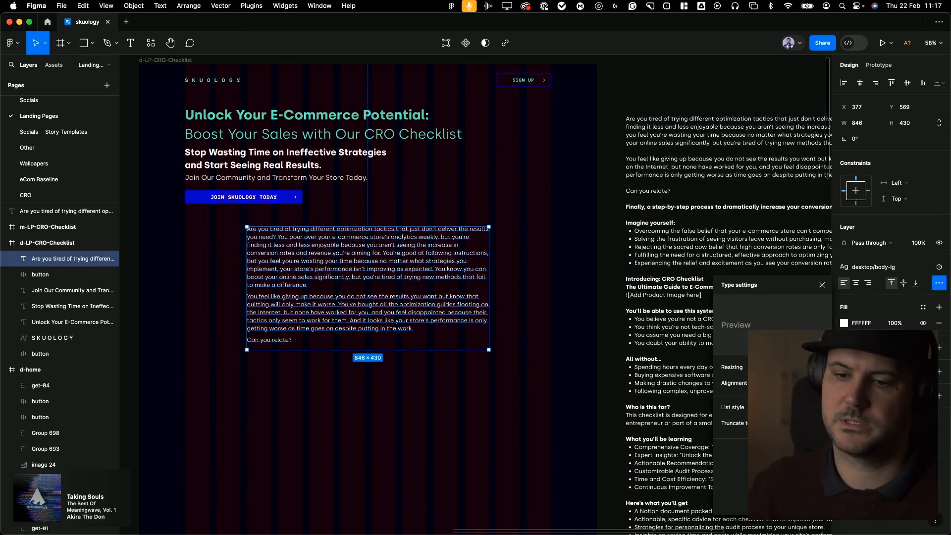
left_click(789, 367)
left_click(822, 285)
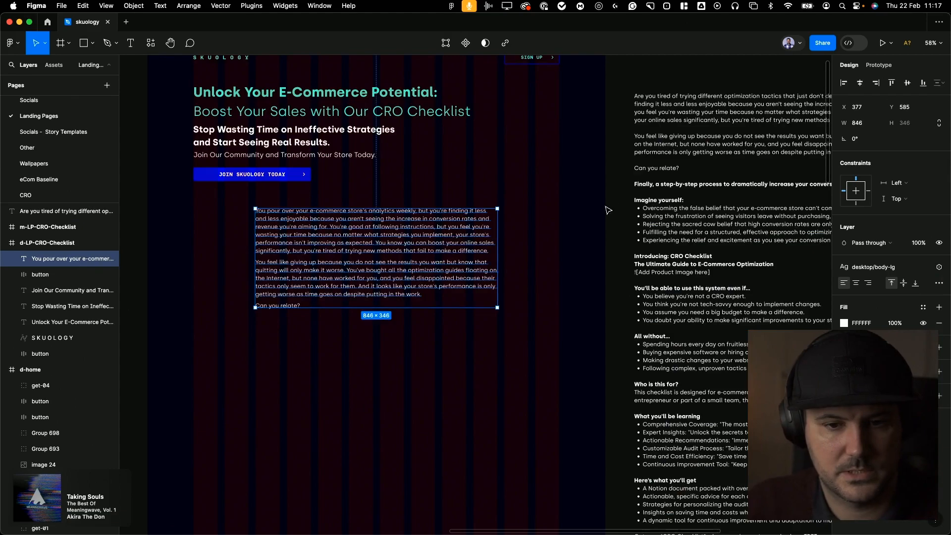
Place "Are you tired of trying different optimization tactics that just don't deliver the results you need?" as a centred desktop/H3 heading in secondary-100 above the body text
key("super+v")
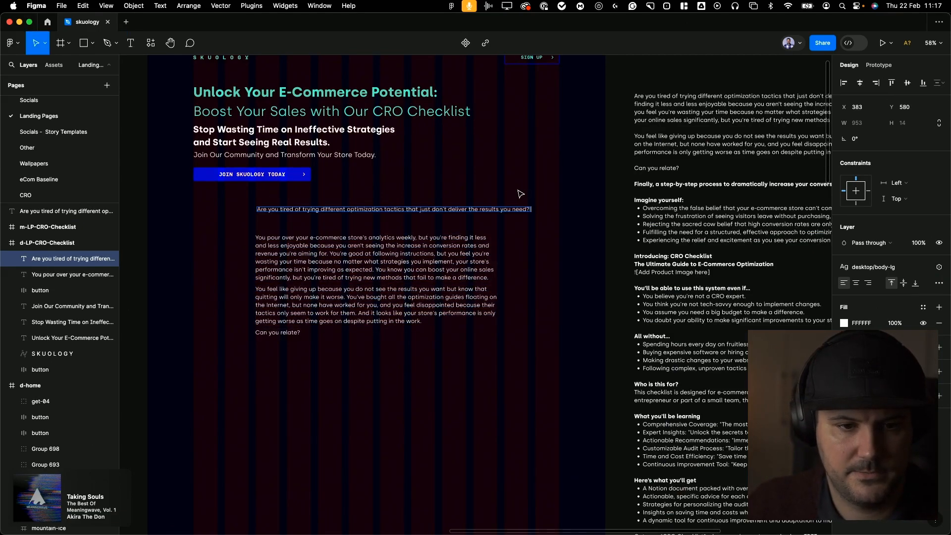
key("Escape")
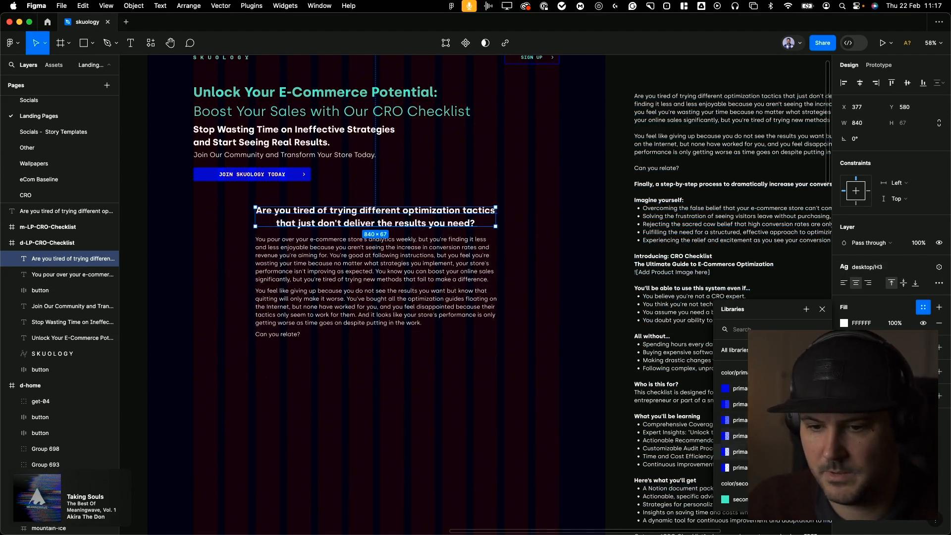
left_click(763, 499)
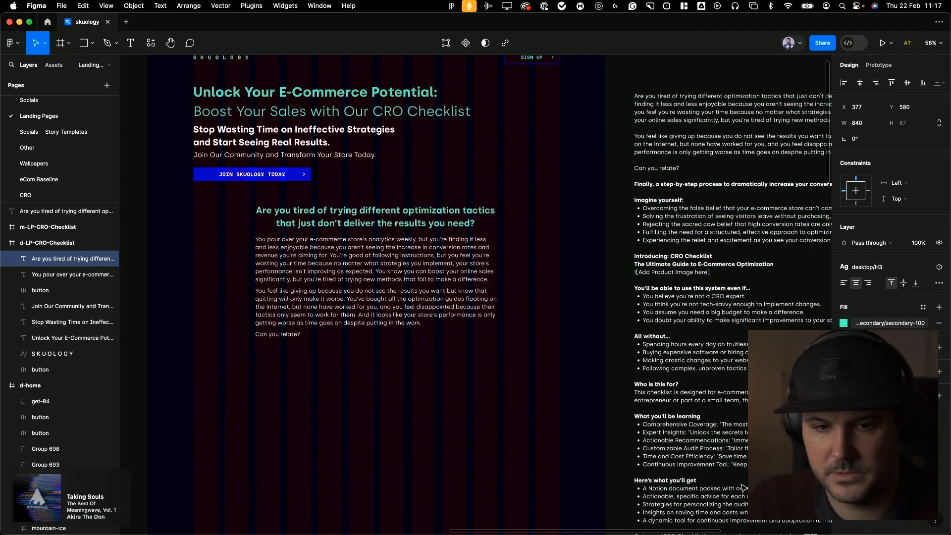
left_click(628, 198)
Review the hero and new text section of the d-LP-CRO-Checklist frame against the sales copy beside it
scroll(615, 250, "up", 2)
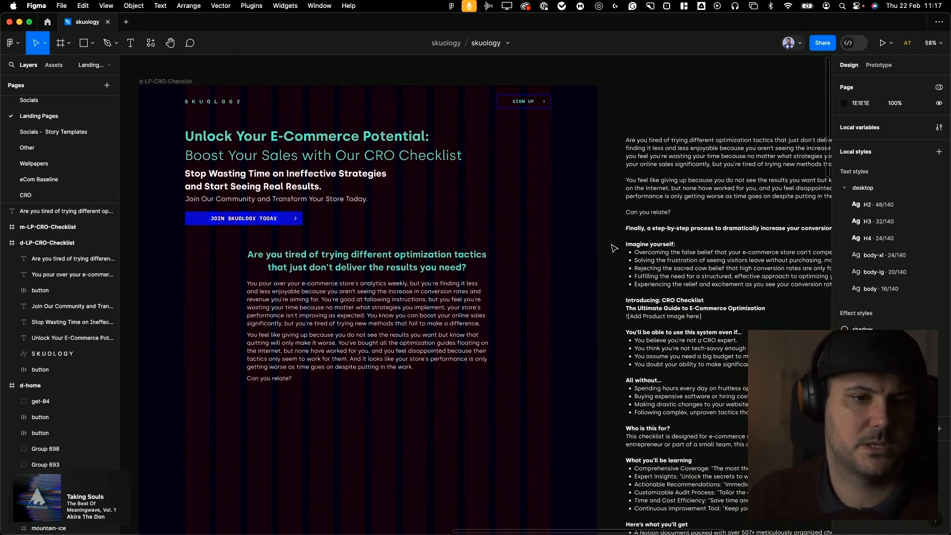
right_click(614, 240)
left_click(616, 218)
left_click_drag(668, 228, 644, 151)
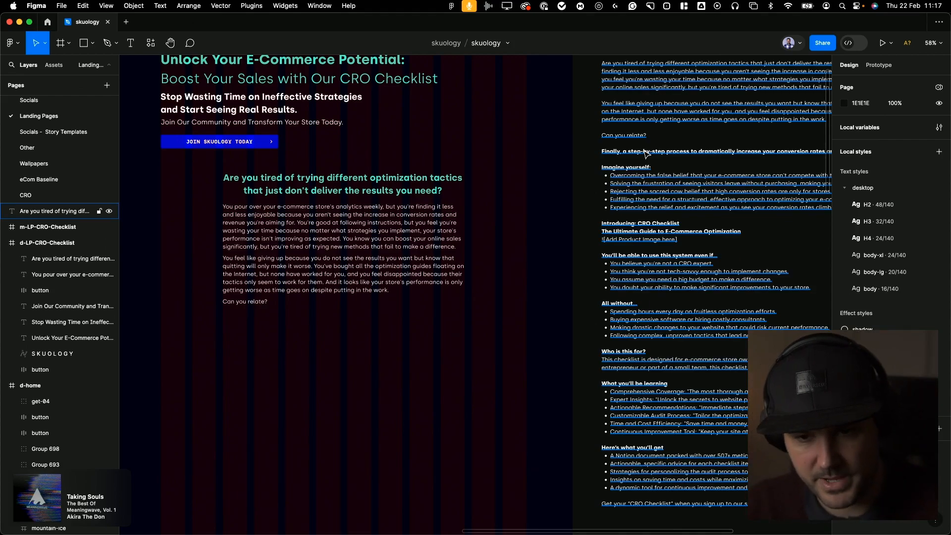
scroll(624, 152, "up", 3)
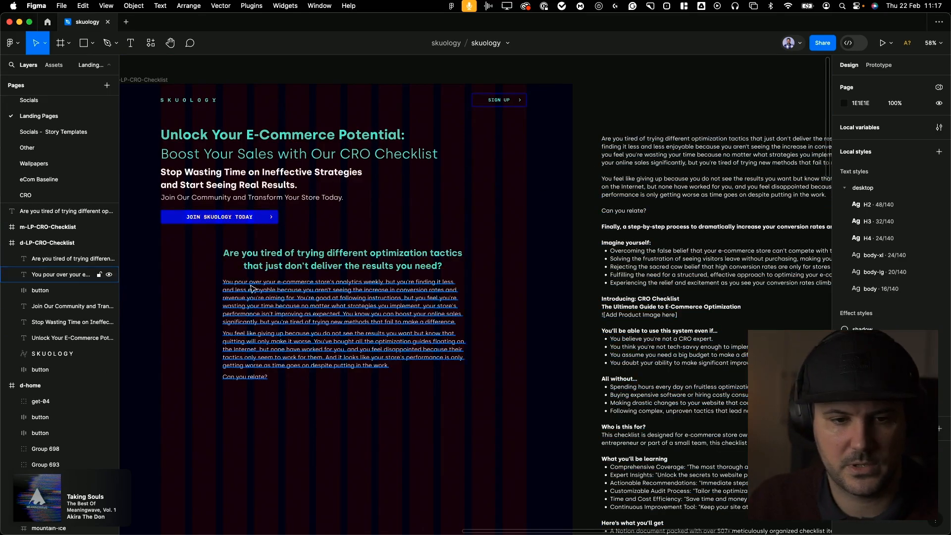
scroll(512, 185, "down", 5)
scroll(512, 186, "left", 3)
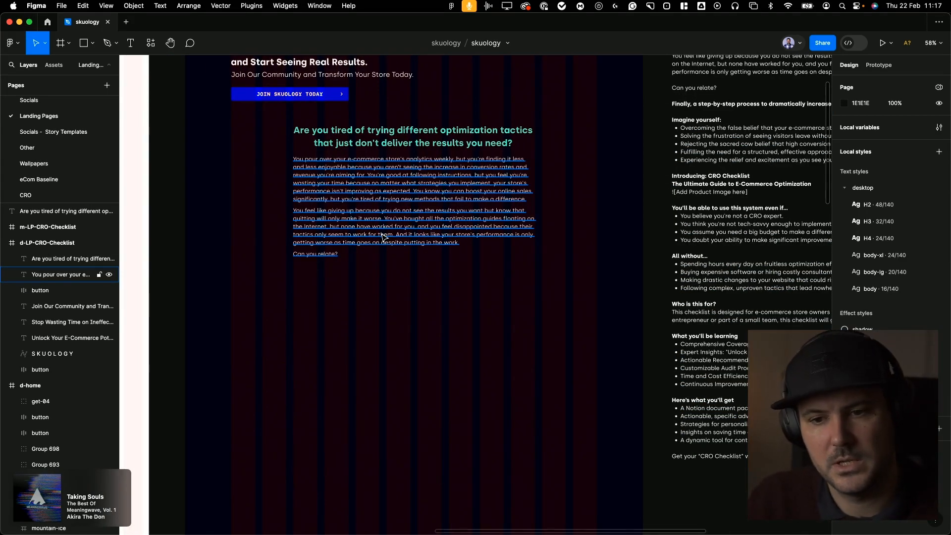
scroll(385, 236, "up", 3)
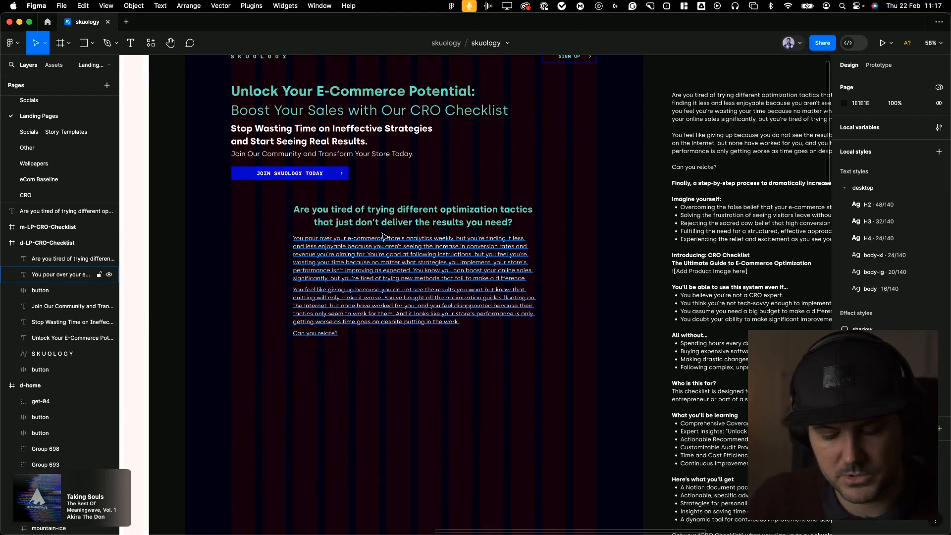
left_click(410, 264)
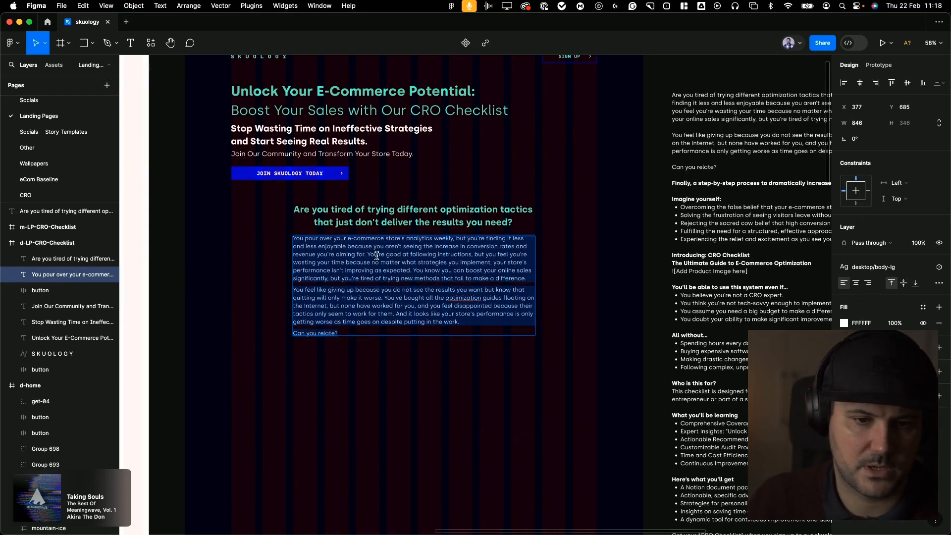
left_click(660, 263)
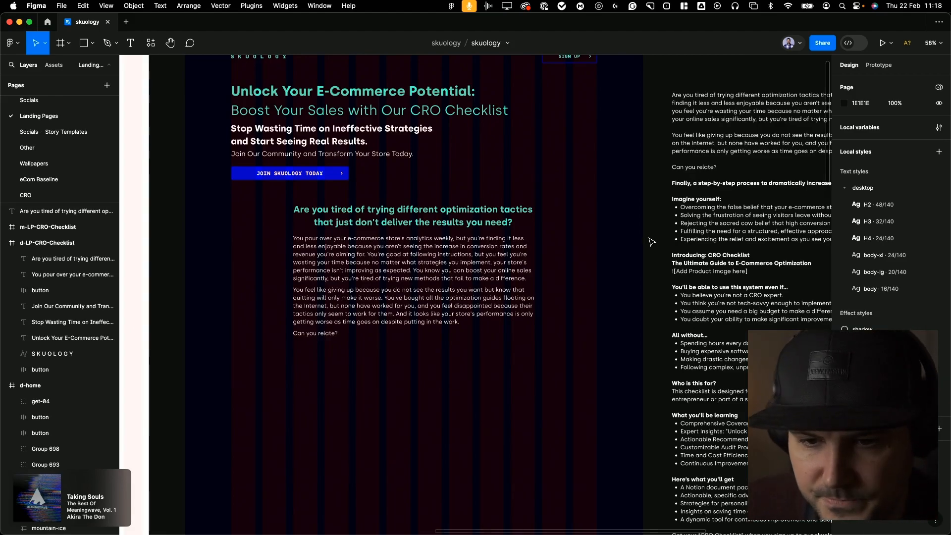
scroll(654, 240, "right", 4)
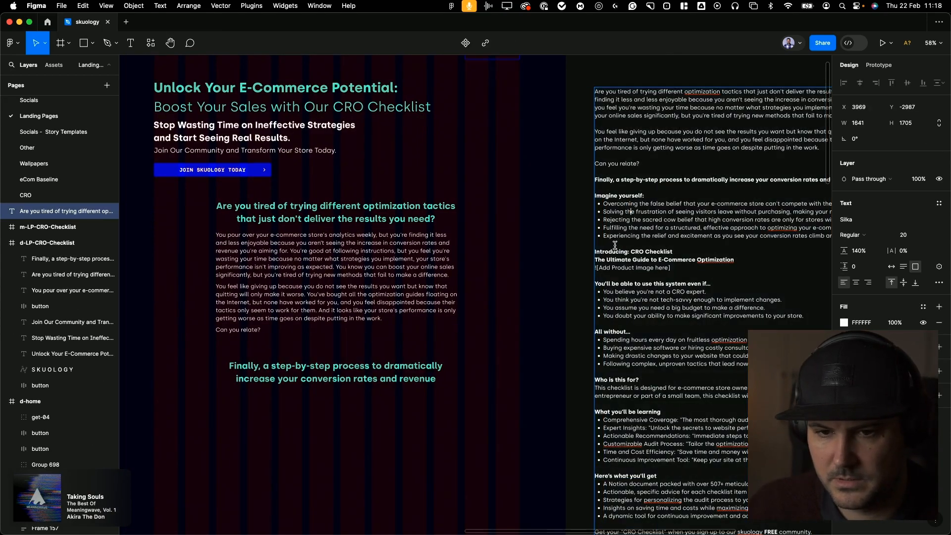
Copy "Imagine yourself:" from the sales copy and place it as a white desktop/H4 subheading beneath the "Finally, a step-by-step process" heading
left_click_drag(647, 196, 552, 198)
key("super+c")
key("Escape")
key("Escape")
left_click(369, 367)
key("super+v")
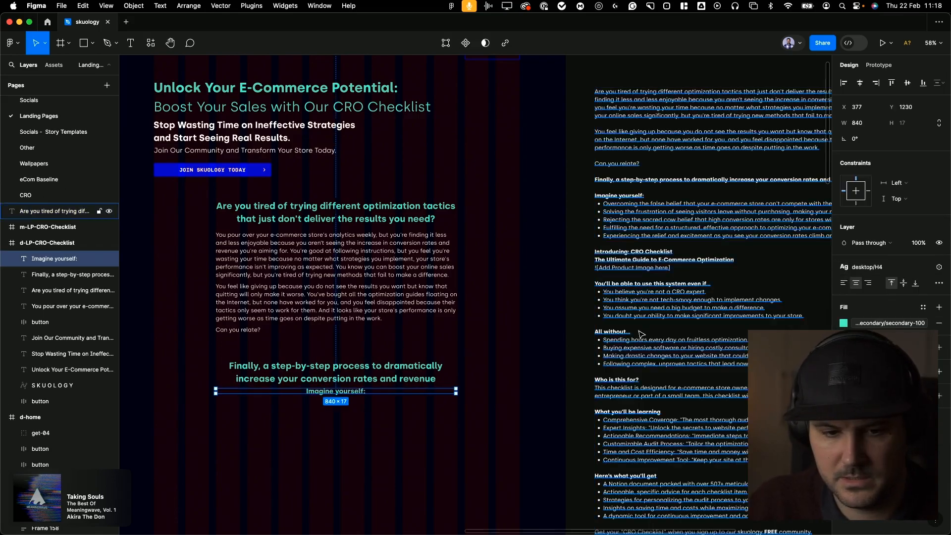
left_click(890, 323)
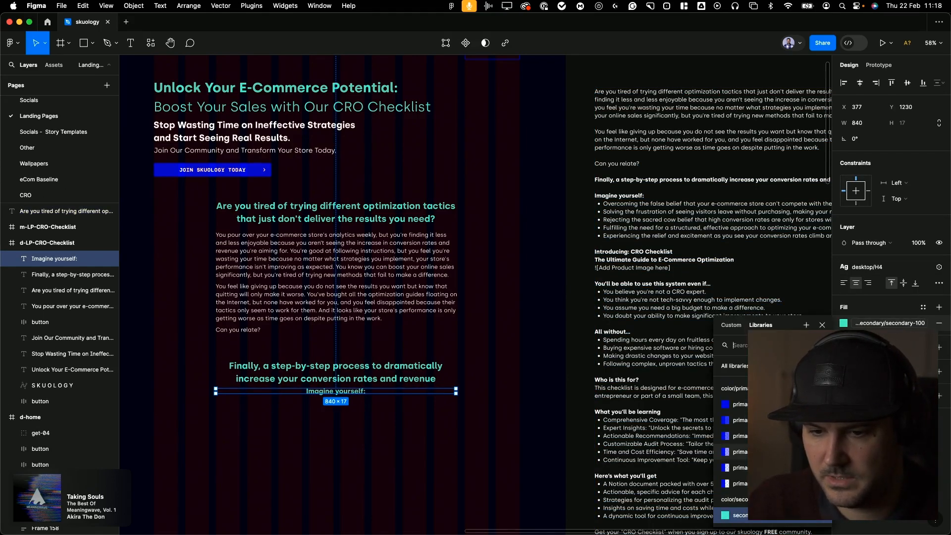
Copy the "Overcoming the false belief…" bullet from the sales copy into a new text box about 457 × 121 beneath "Imagine yourself:"
left_click(637, 212)
scroll(636, 212, "right", 2)
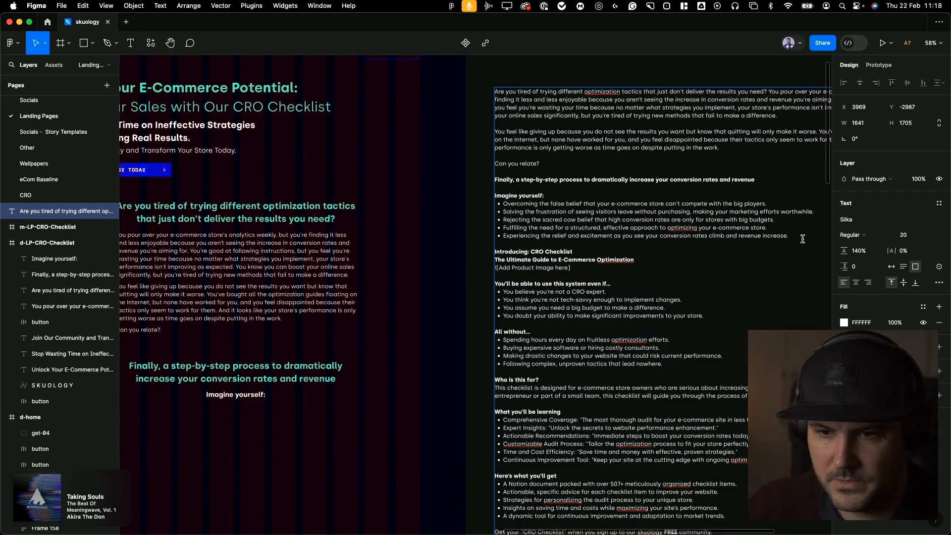
left_click_drag(801, 236, 785, 204)
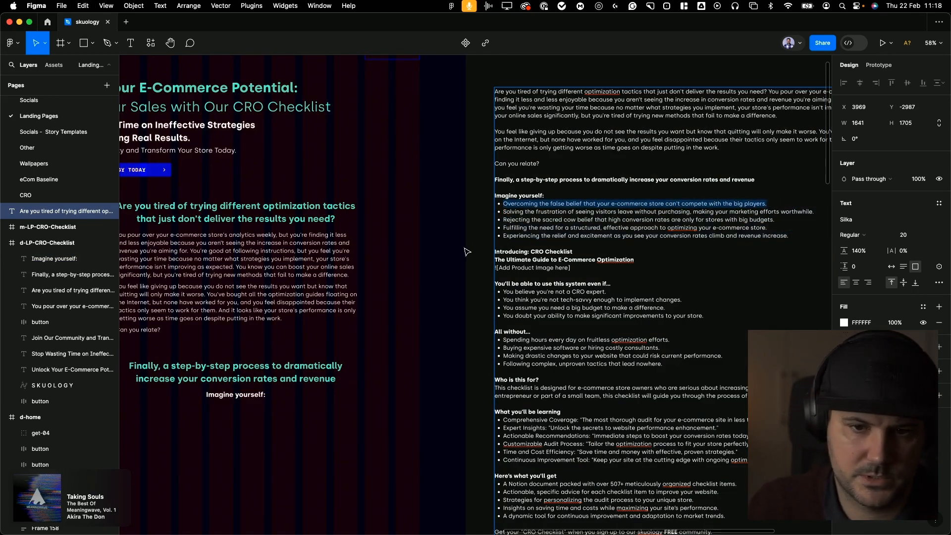
key("Escape")
key("Escape")
scroll(465, 252, "left", 4)
scroll(466, 251, "down", 2)
key("t")
left_click_drag(355, 309, 486, 344)
key("super+v")
key("Escape")
Apply the desktop/body-lg text style to the new list text and remove its bullet formatting
left_click(939, 267)
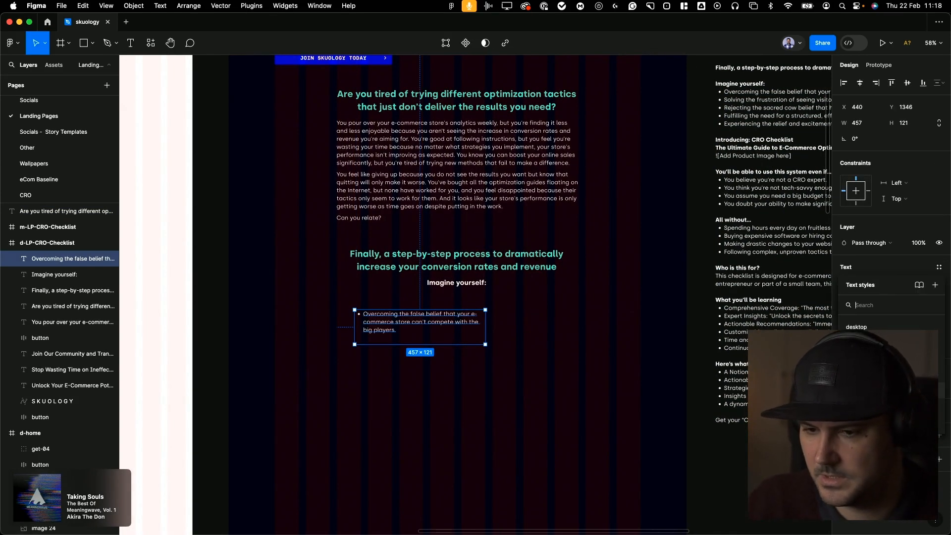
left_click(887, 391)
key("shift+Down")
double_click(389, 329)
left_click(362, 315)
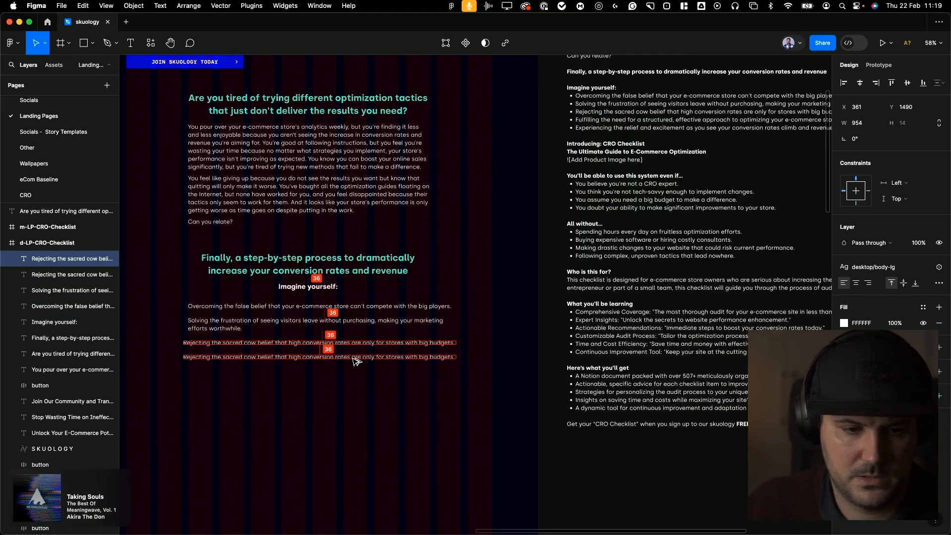
Put the five "Imagine yourself:" list texts into a vertical auto layout frame and resize it to about 843 wide
left_click_drag(460, 384, 179, 300)
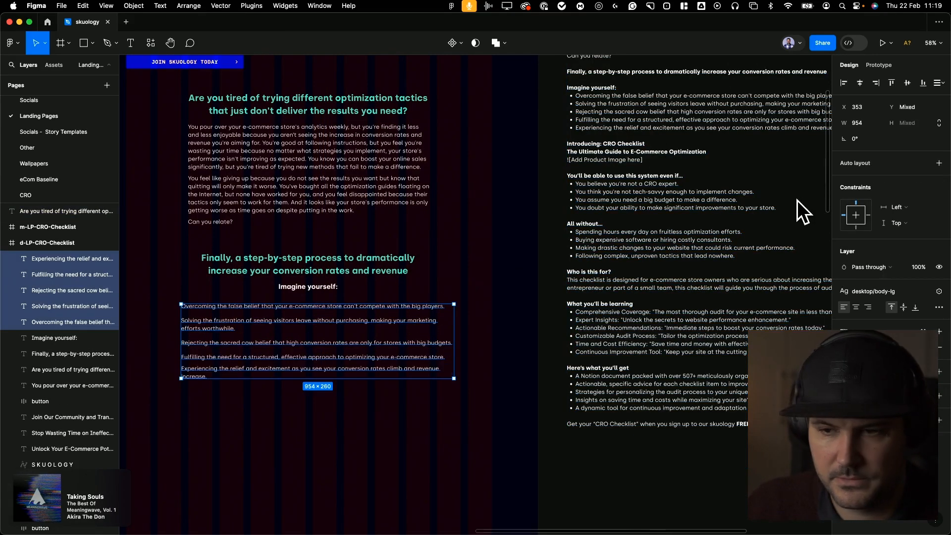
left_click(939, 163)
left_click(516, 307)
left_click(498, 317)
left_click_drag(500, 318, 429, 318)
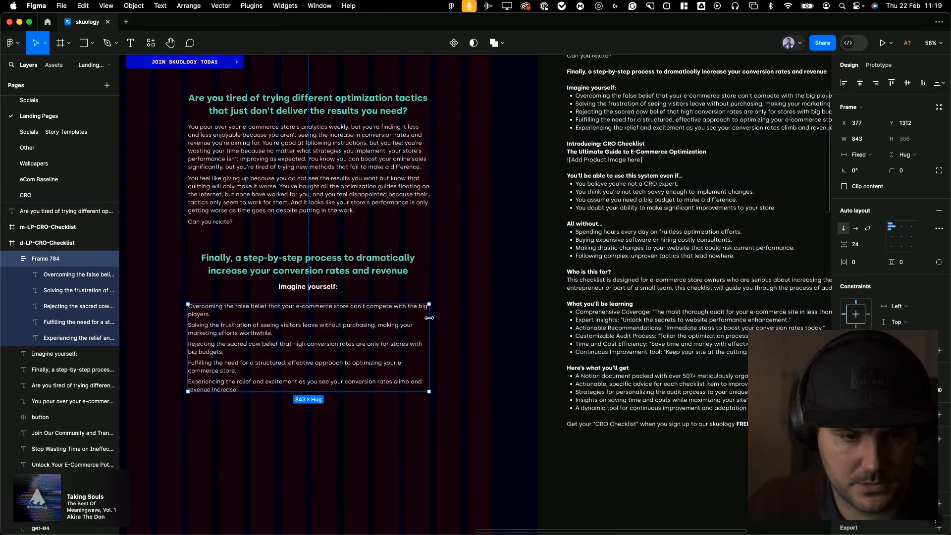
Insert a 32 × 32 circled check icon beneath the "Imagine yourself:" list
scroll(218, 362, "up", 5)
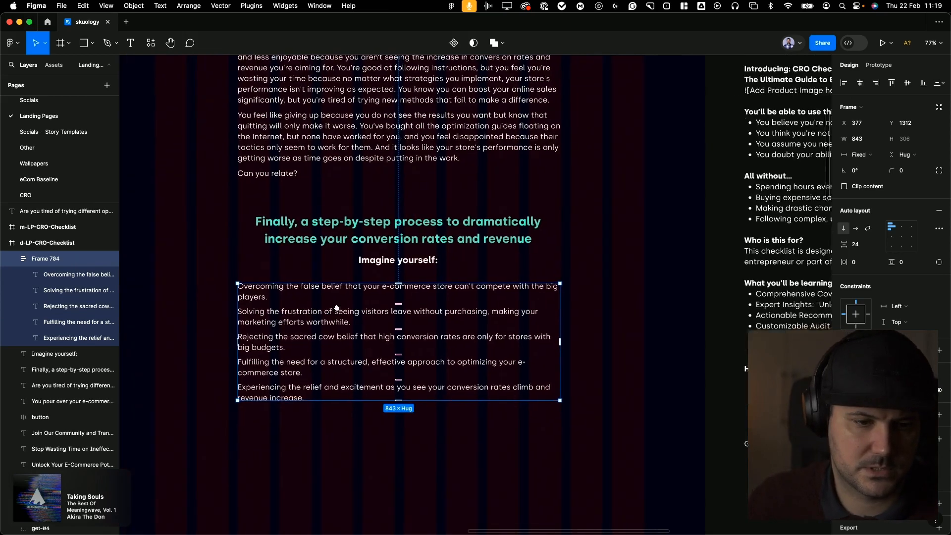
scroll(312, 309, "left", 5)
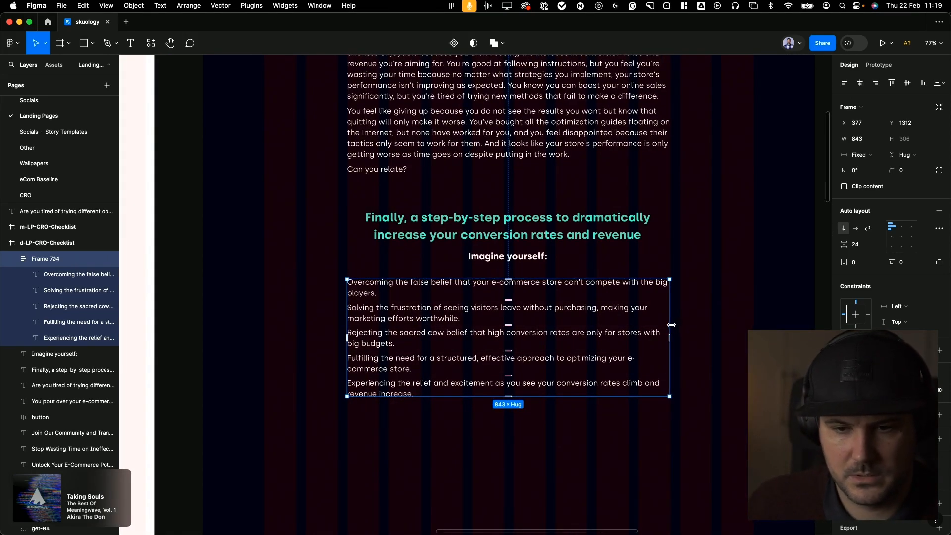
left_click(179, 83)
left_click(151, 44)
left_click(196, 158)
scroll(443, 189, "down", 2)
left_click(186, 120)
left_click(256, 119)
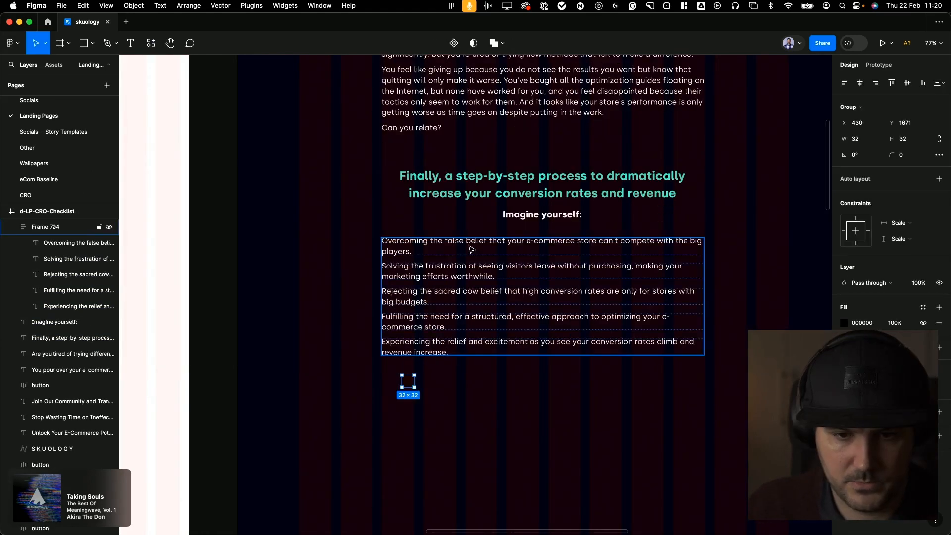
Wrap each of the five list texts in its own group
left_click(470, 248, "super")
key("super+g")
left_click(461, 266, "super")
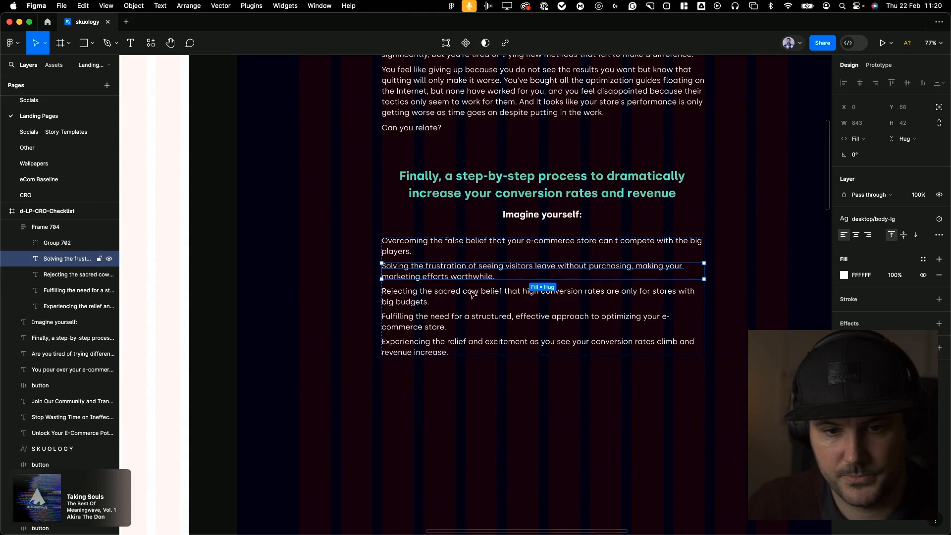
key("super+g")
left_click(473, 297, "super")
key("super+g")
left_click(478, 320, "super")
key("super+g")
left_click(476, 345, "super")
key("super+g")
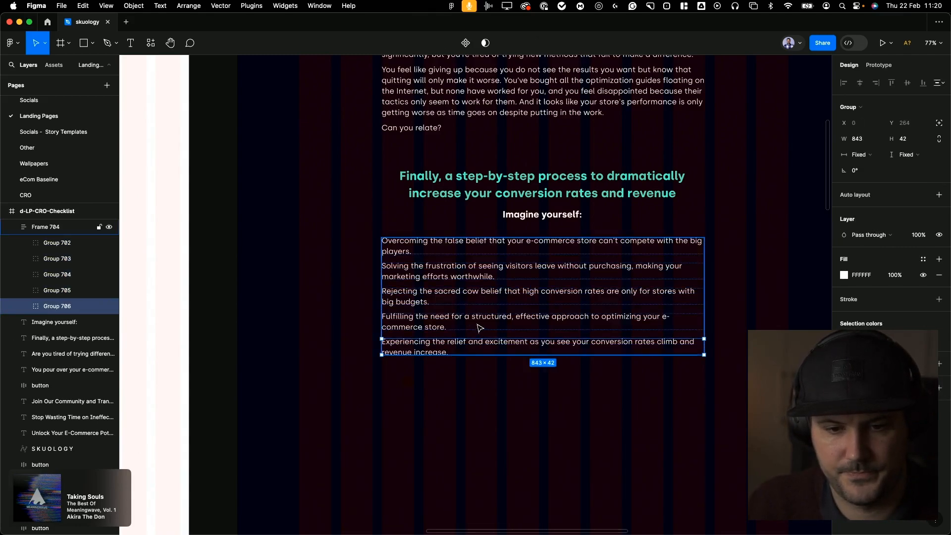
Apply horizontal auto layout to the first list item with a spacing of 8
left_click(470, 246, "super")
key("shift+a")
left_click(866, 245)
type("8")
key("Tab")
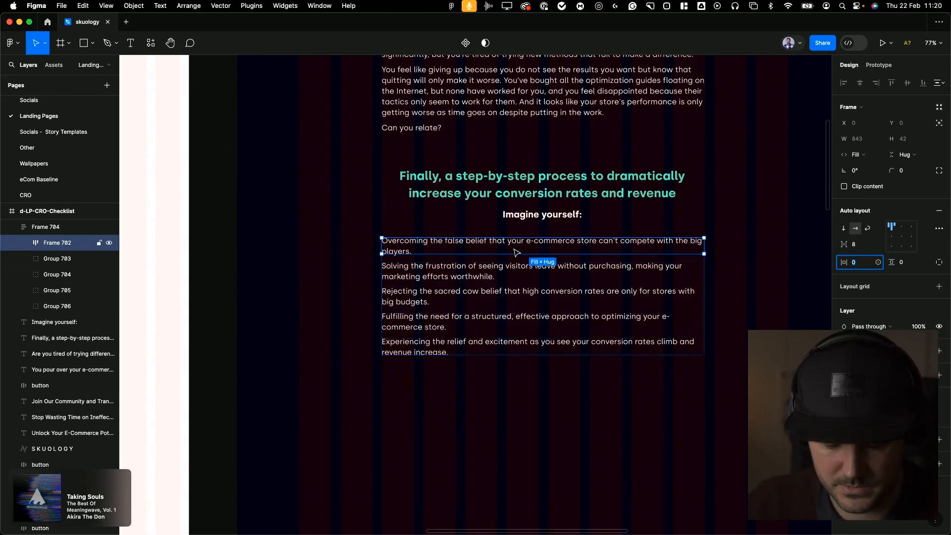
Give the other four list items the same horizontal auto layout with a spacing of 8
left_click(510, 271)
left_click(494, 298, "shift")
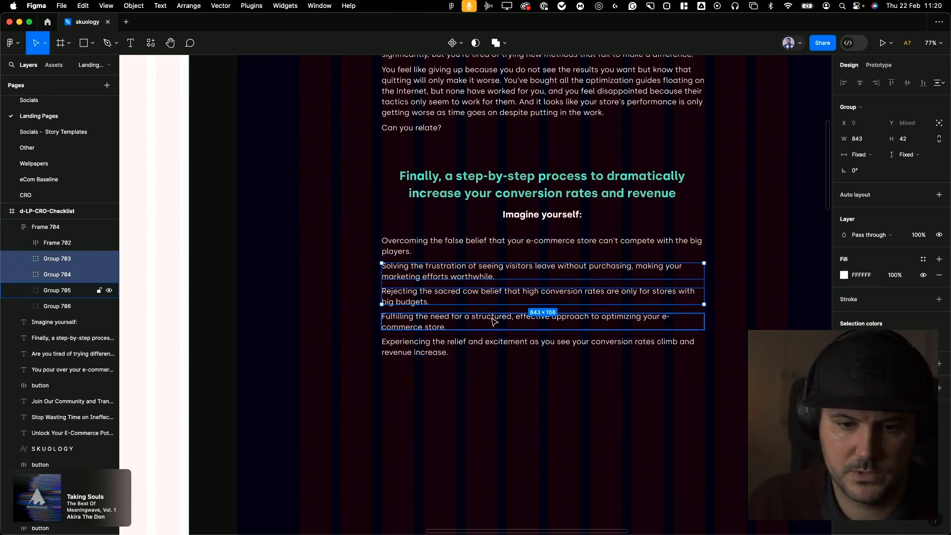
left_click(493, 321, "shift")
left_click(494, 345, "shift")
key("alt+super+v")
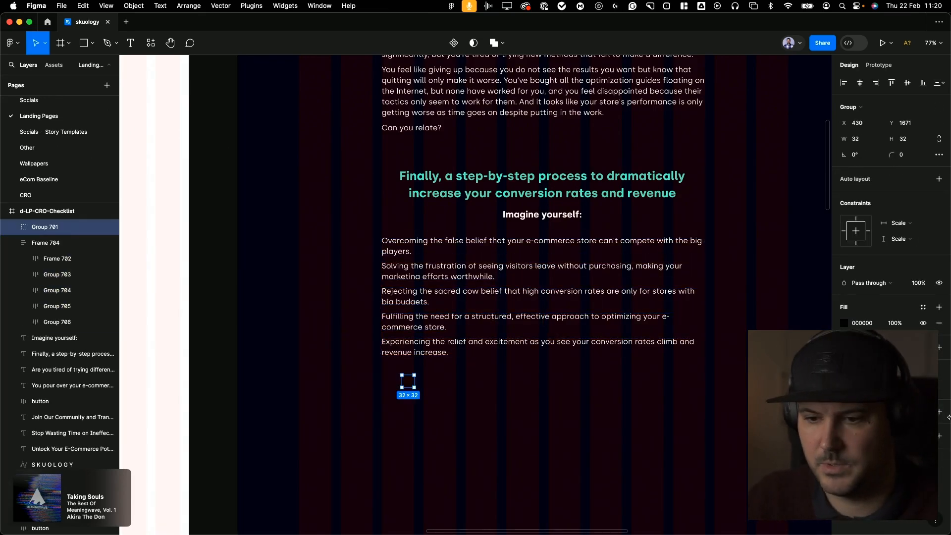
Colour the check icon secondary-100 and place a copy before the text in each of the five list items
left_click(924, 388)
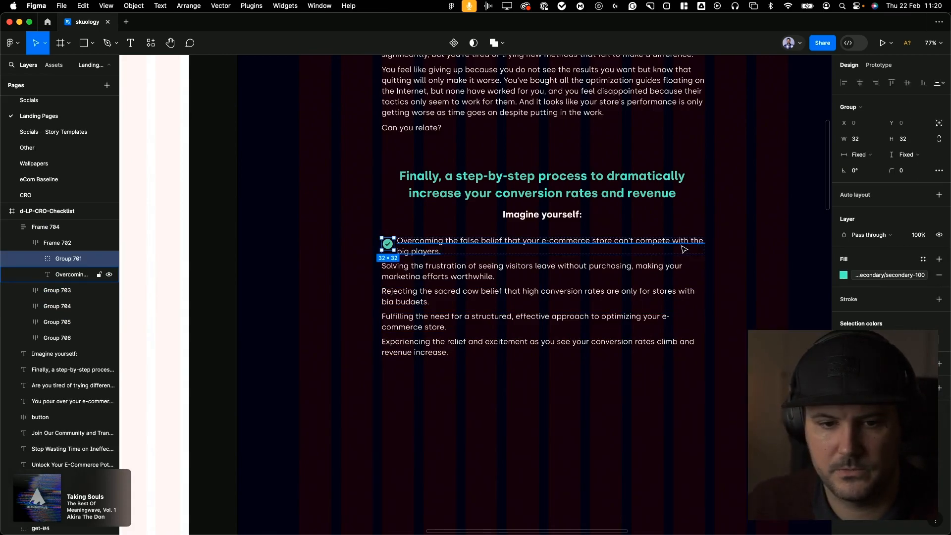
left_click(590, 270)
left_click(588, 296, "shift")
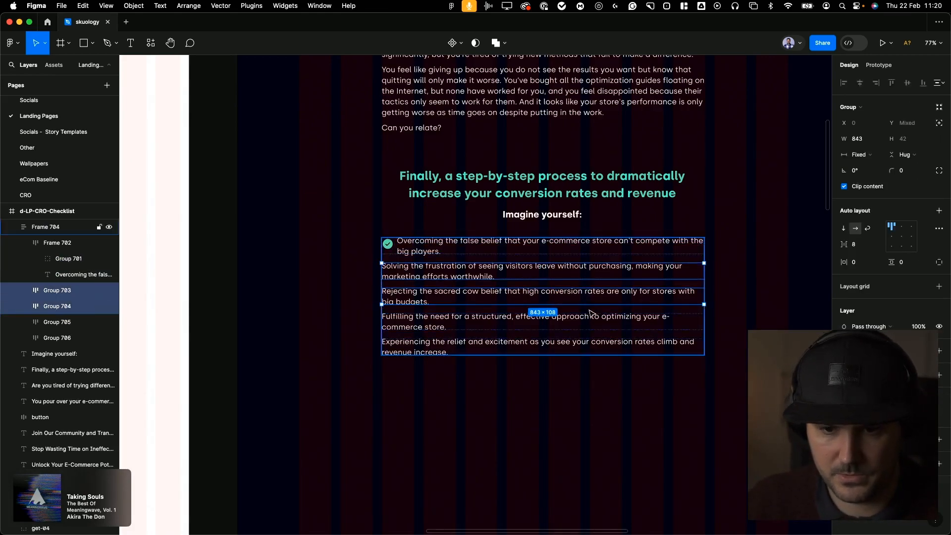
left_click(593, 320, "shift")
left_click(600, 344, "shift")
key("super+v")
key("super+z")
left_click(638, 273)
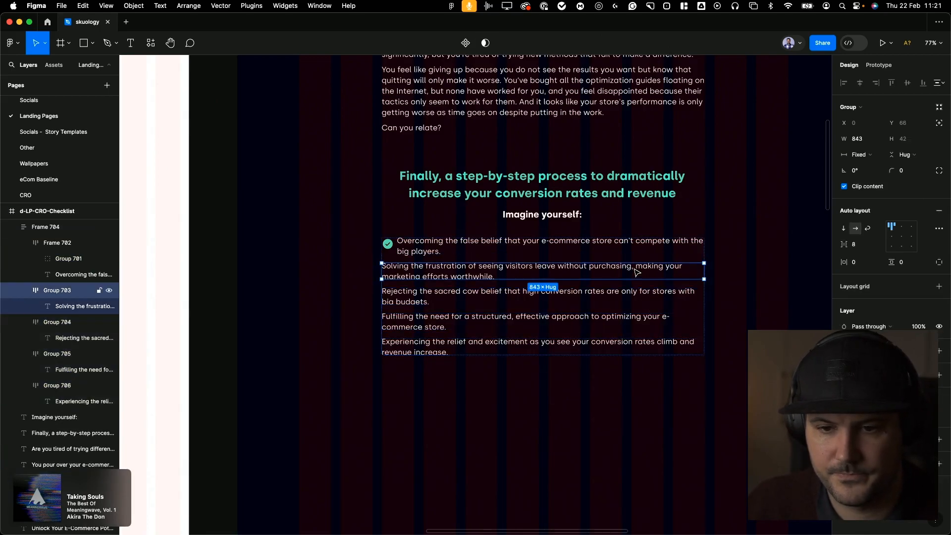
key("super+v")
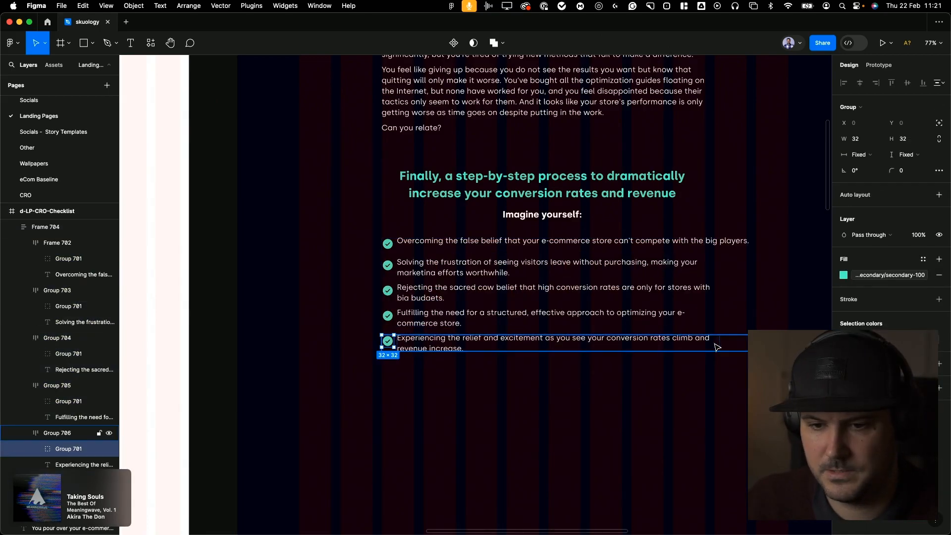
Resize the list frame to about 845 wide so it matches the body text column
left_click(724, 379)
left_click(731, 274)
left_click_drag(807, 256, 705, 257)
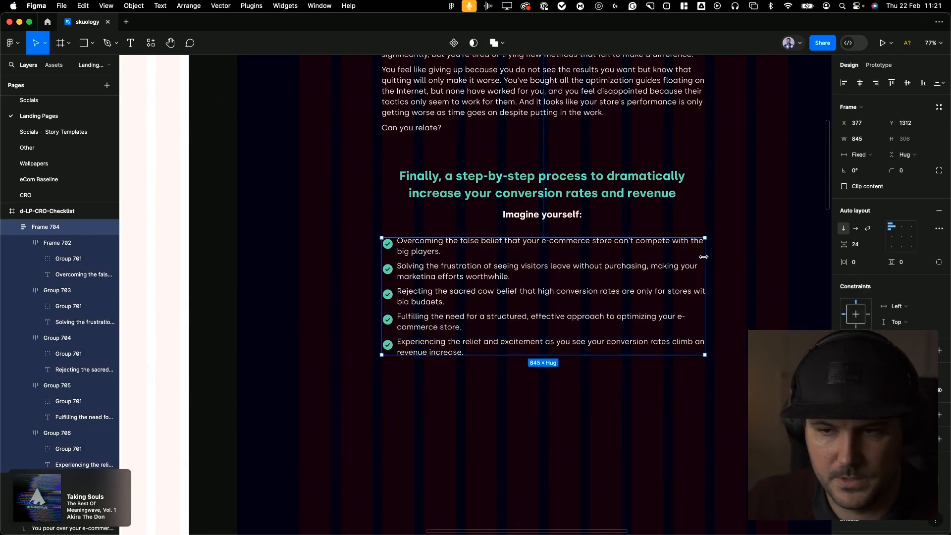
Set the auto layout alignment of all list items to left-centre so the icons sit vertically centred beside the text
left_click(599, 246)
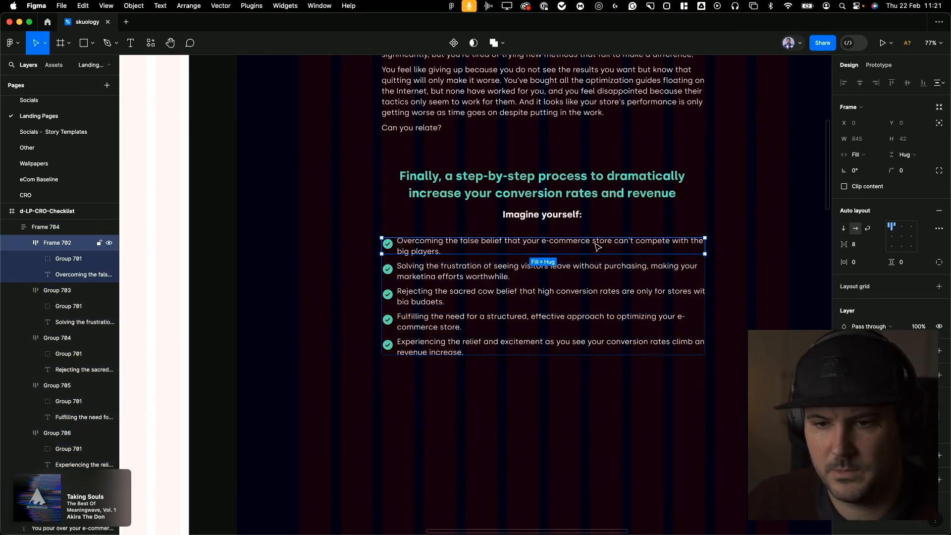
left_click(892, 235)
key("super+a")
left_click(891, 236)
Resize the check icon in the first list item to 20 × 20
double_click(388, 248)
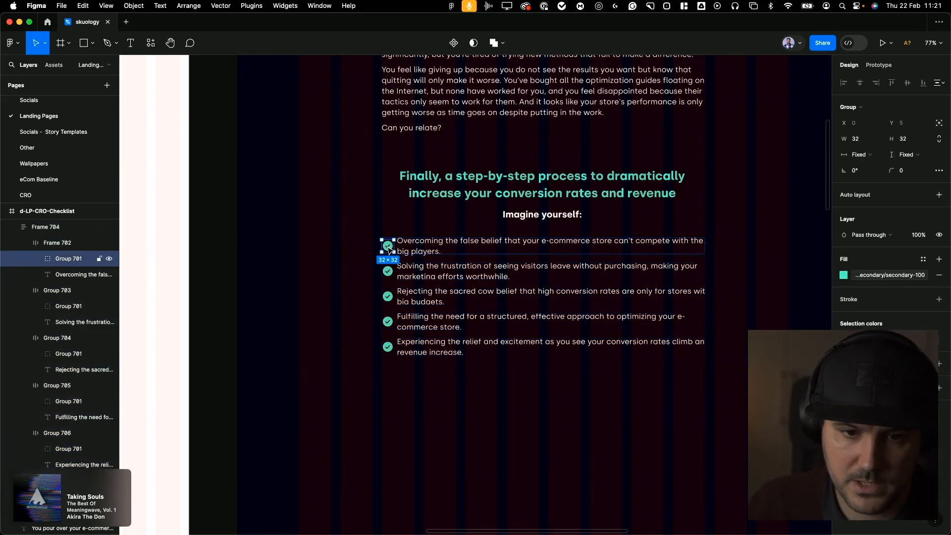
left_click(910, 140)
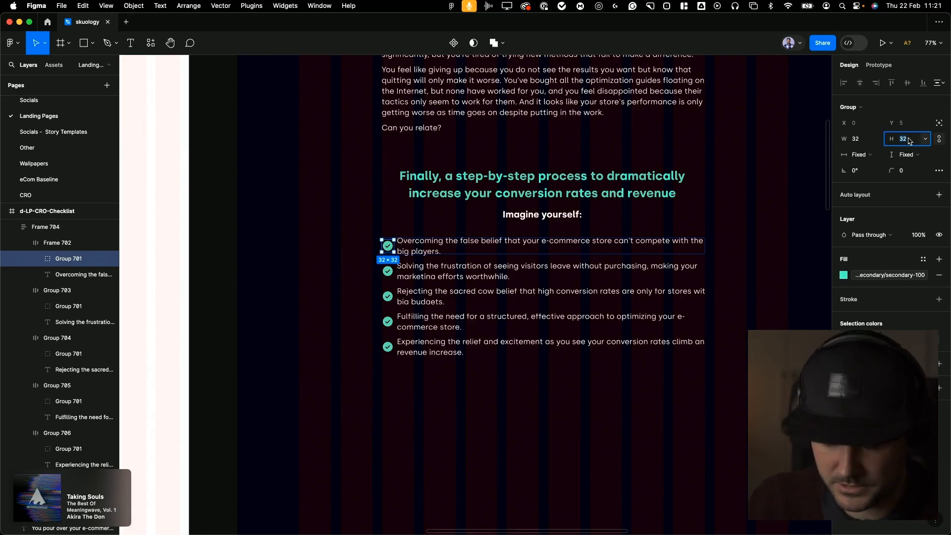
key("Tab")
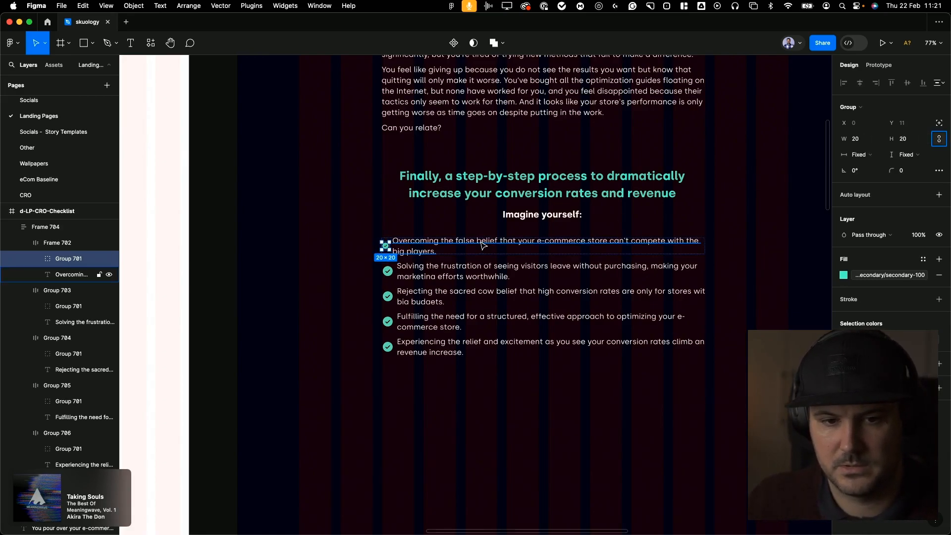
Resize the check icon in the second list item to 24 × 24
left_click(388, 271)
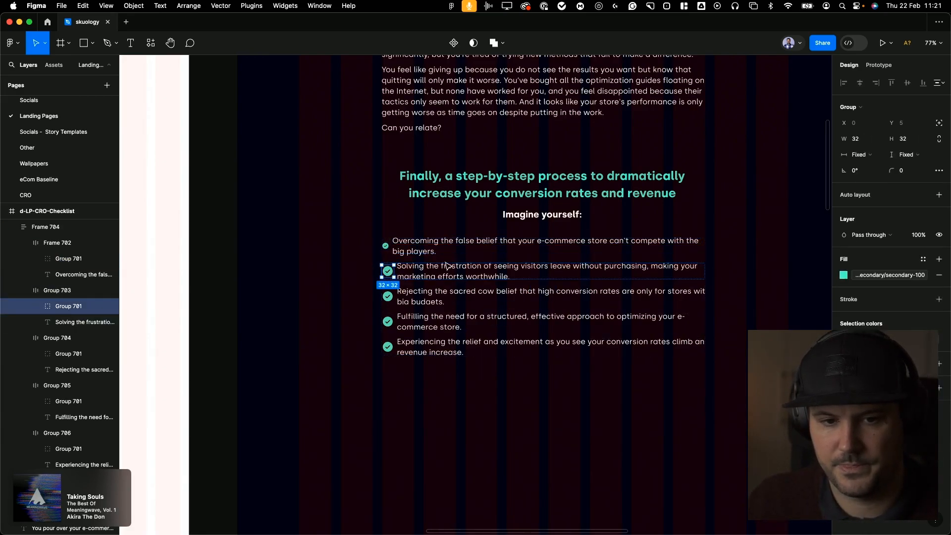
left_click(905, 139)
type("24")
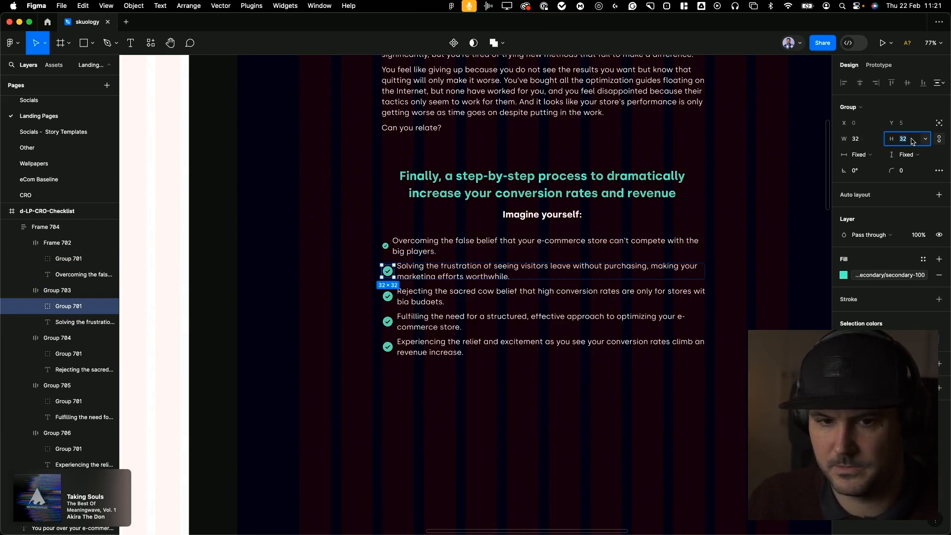
key("Tab")
left_click(272, 225)
scroll(577, 260, "up", 5)
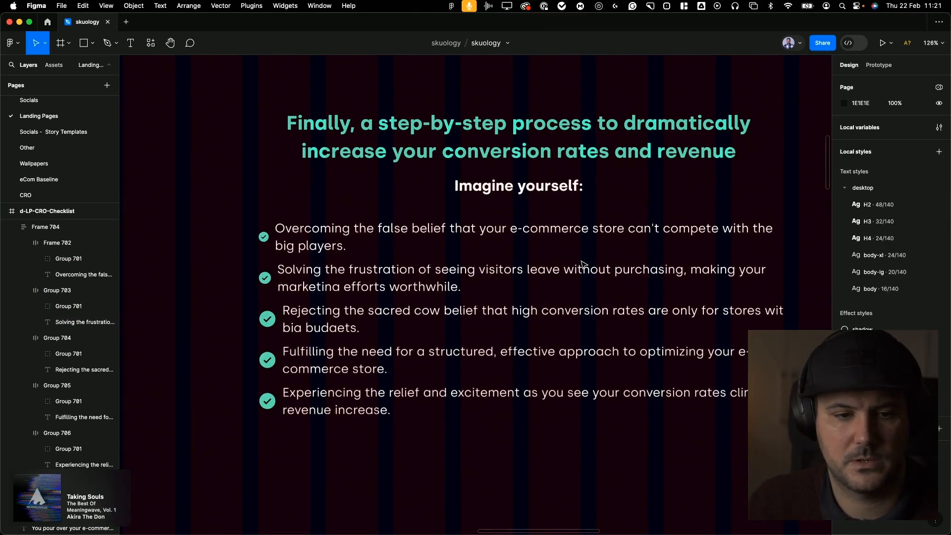
Try top alignment on the first two list items
double_click(272, 283)
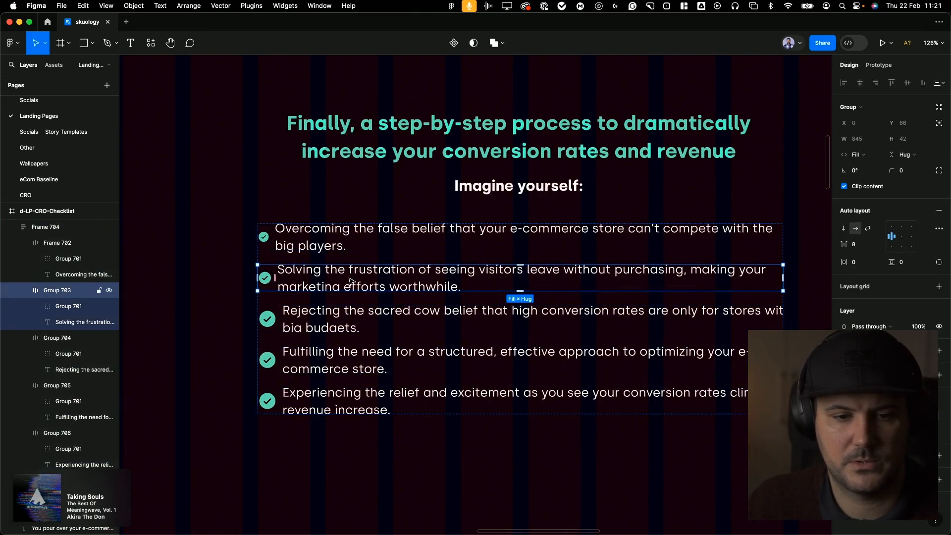
left_click(394, 248)
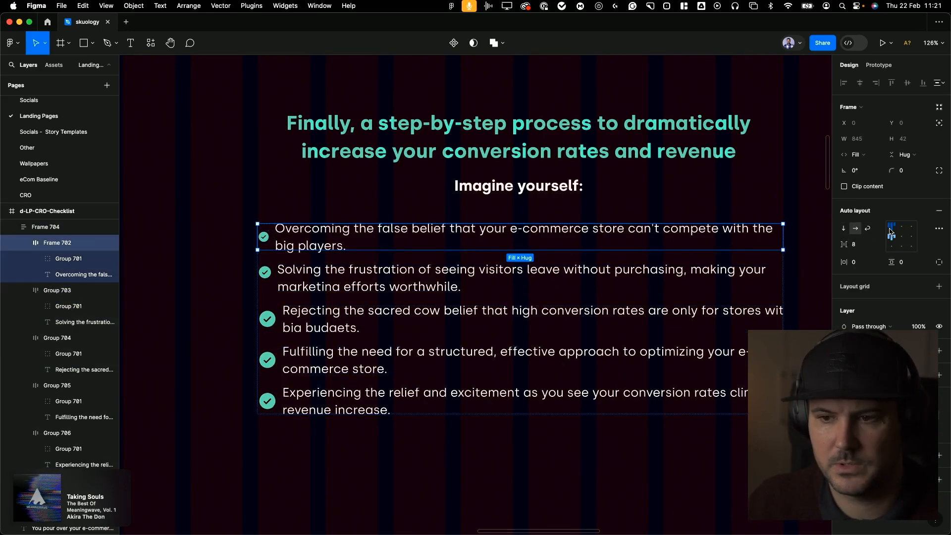
double_click(321, 241)
left_click(263, 243)
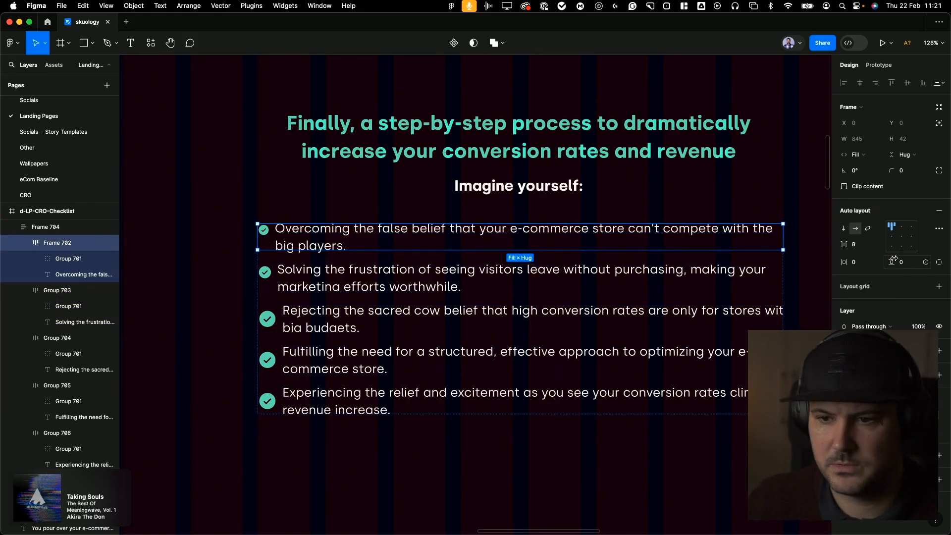
Try a vertical padding of 12 and then 8 on the first list item, and undo it
left_click(910, 265)
type("12")
key("Down")
key("Down")
key("Down")
key("Down")
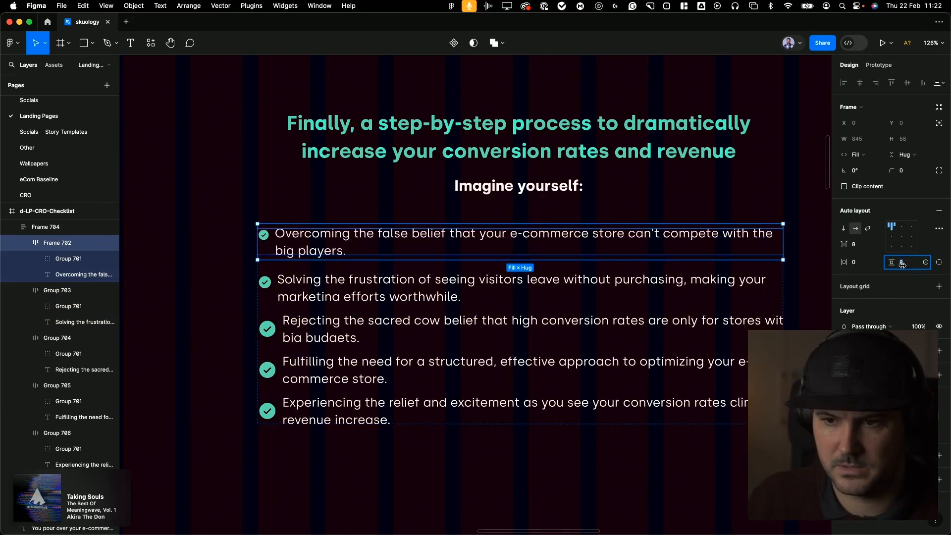
key("super+z")
key("super+z")
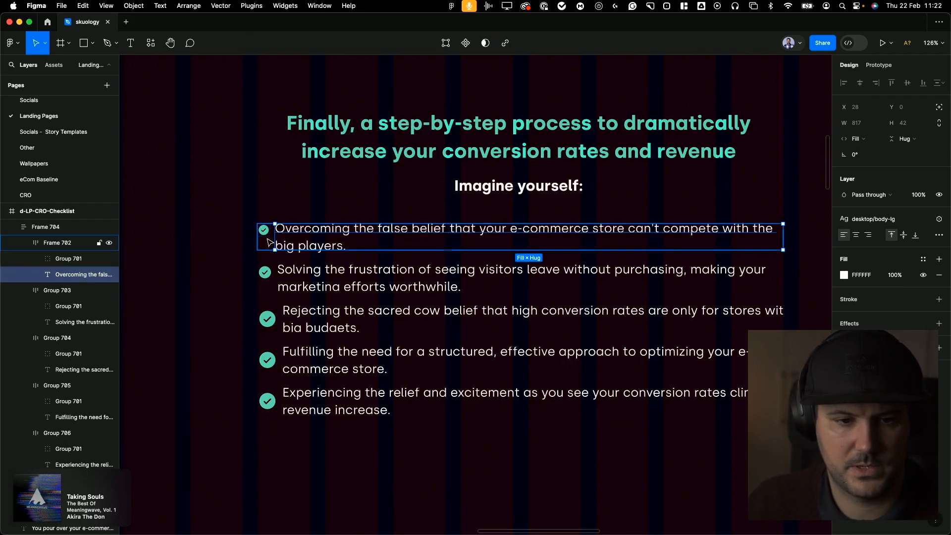
Vertically centre the contents of the first two list items and resize the first item's check icon to 24 × 24
left_click(398, 242)
left_click(895, 239)
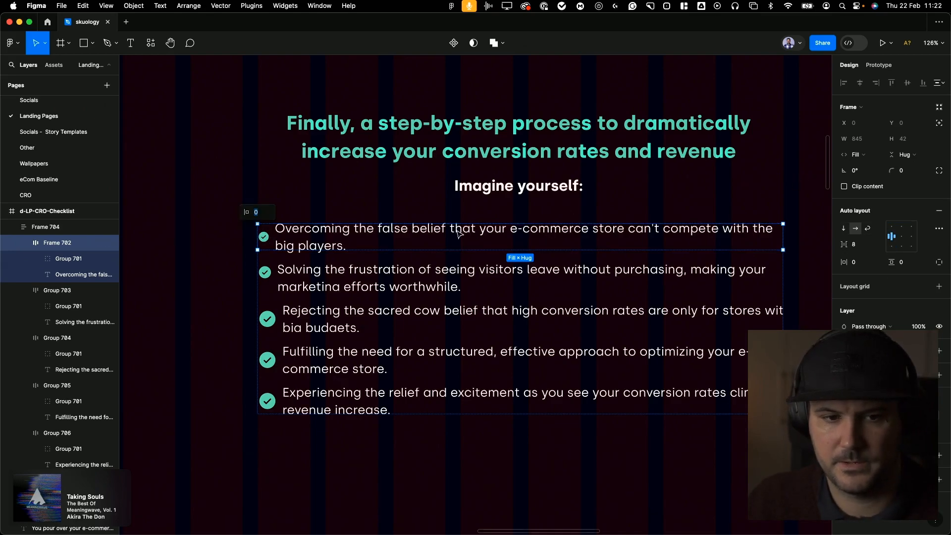
left_click(263, 237)
left_click(915, 139)
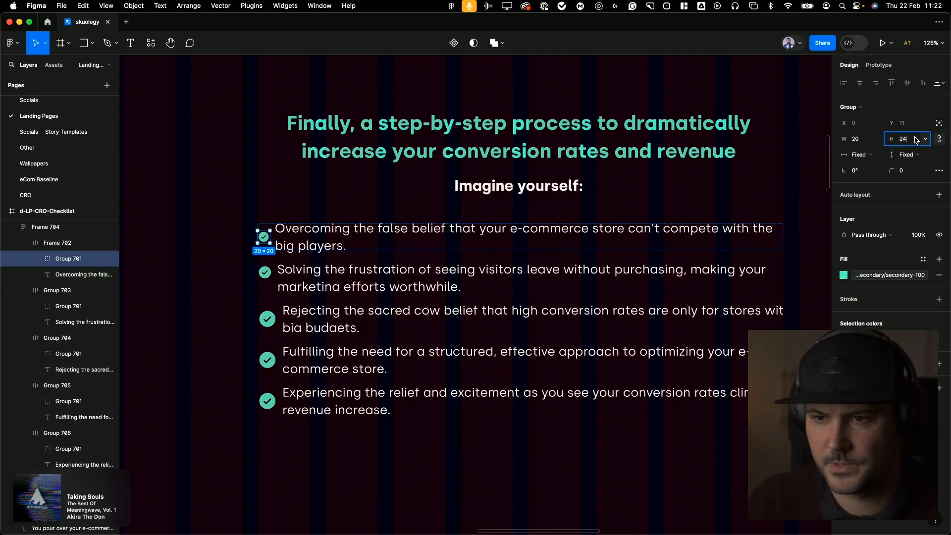
type("24")
key("Tab")
left_click(329, 276)
left_click(329, 246)
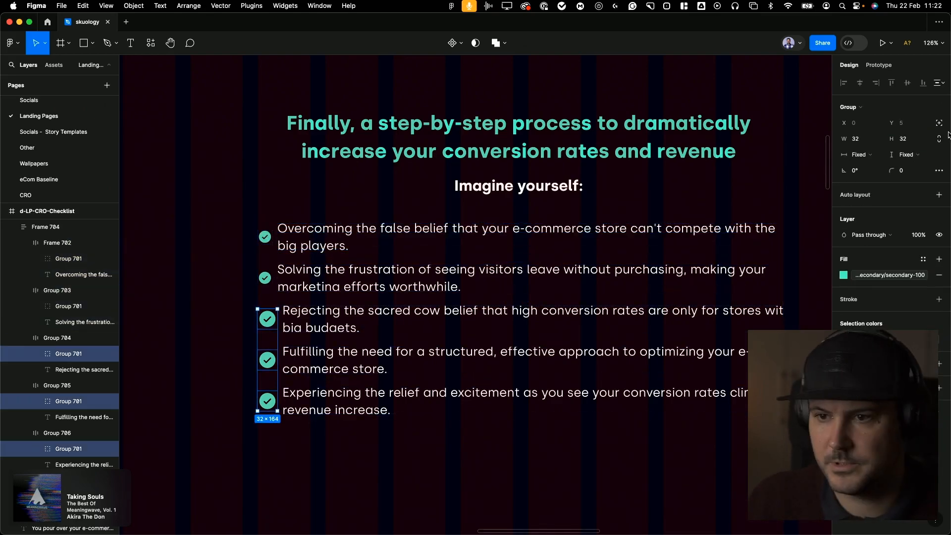
Constrain the proportions of the remaining three check icons and resize them to 24 × 24
left_click(937, 142)
left_click(870, 140)
type("24")
key("Tab")
left_click(688, 217)
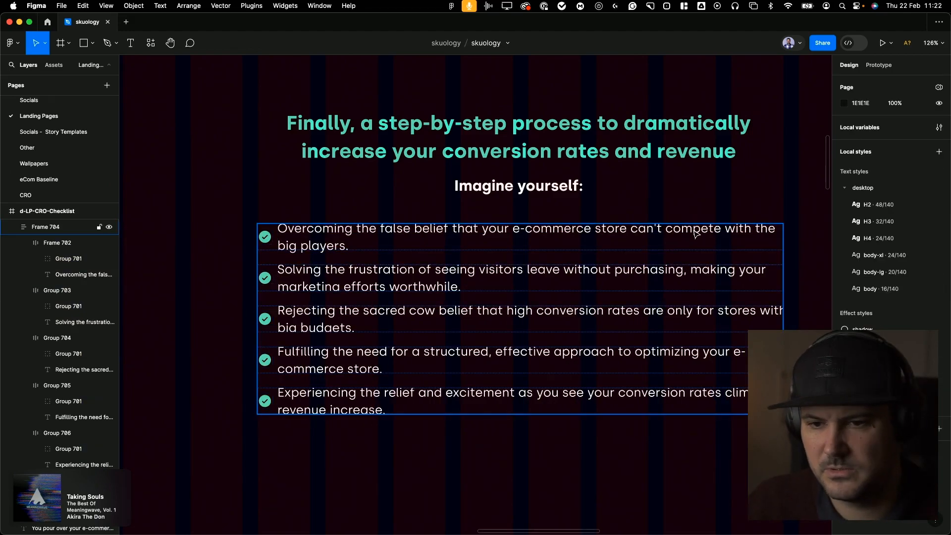
Narrow the checklist frame to 628 wide and set the list items' text to fill the container width
left_click(735, 242)
left_click_drag(785, 265, 649, 257)
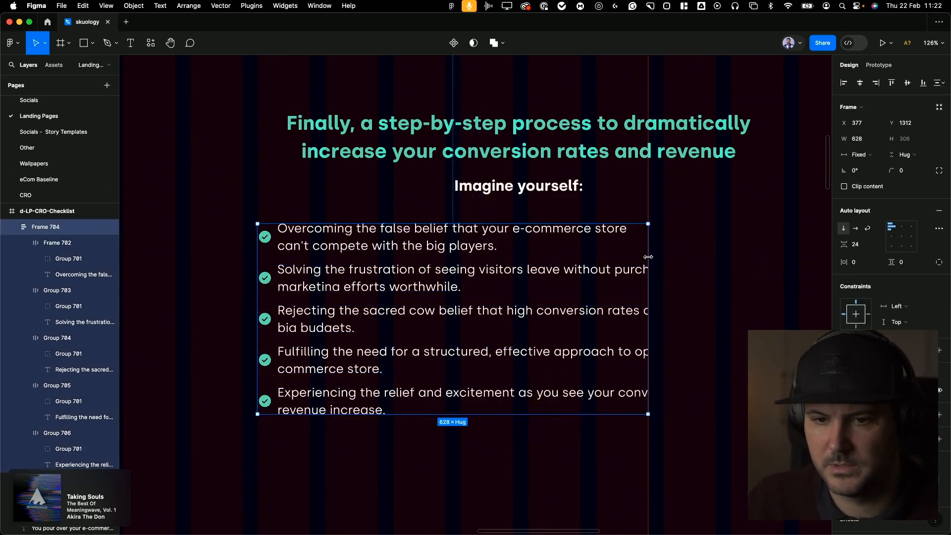
left_click(606, 240)
key("super+a")
left_click(873, 154)
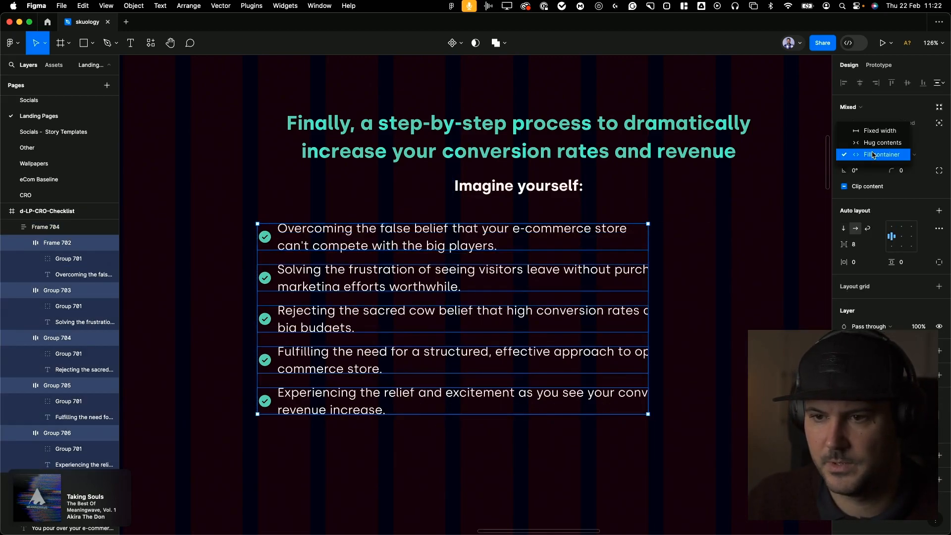
left_click(873, 154)
Centre the checklist frame horizontally on the landing page
left_click(557, 236)
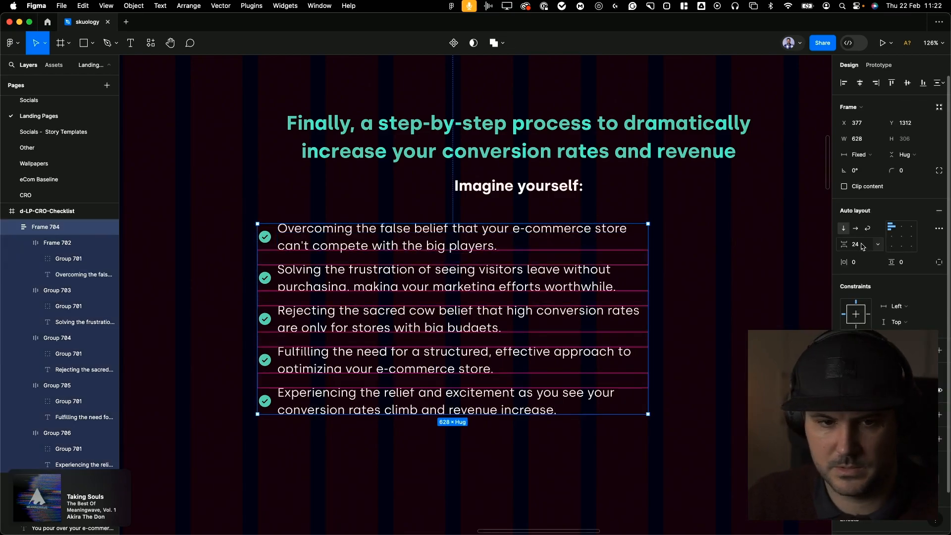
left_click(860, 83)
scroll(435, 214, "down", 1)
scroll(435, 214, "down", 5)
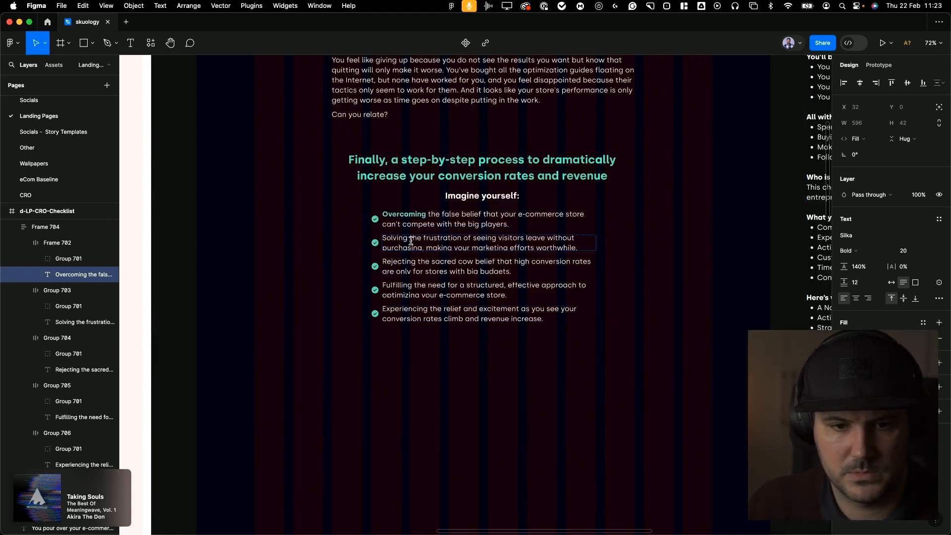
Make "Solving the frustration" in the second list item bold and colour it with the teal secondary style
double_click(411, 242)
key("super+b")
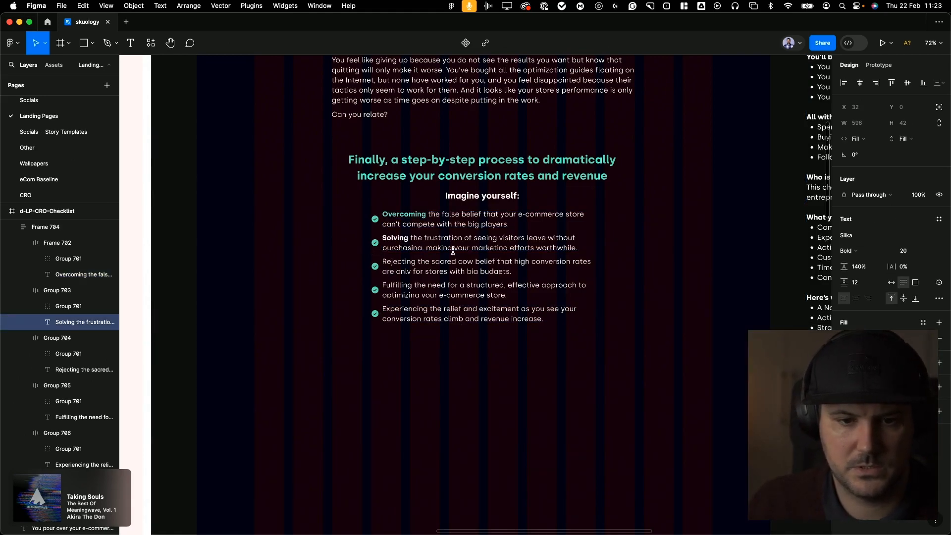
left_click_drag(462, 241, 407, 229)
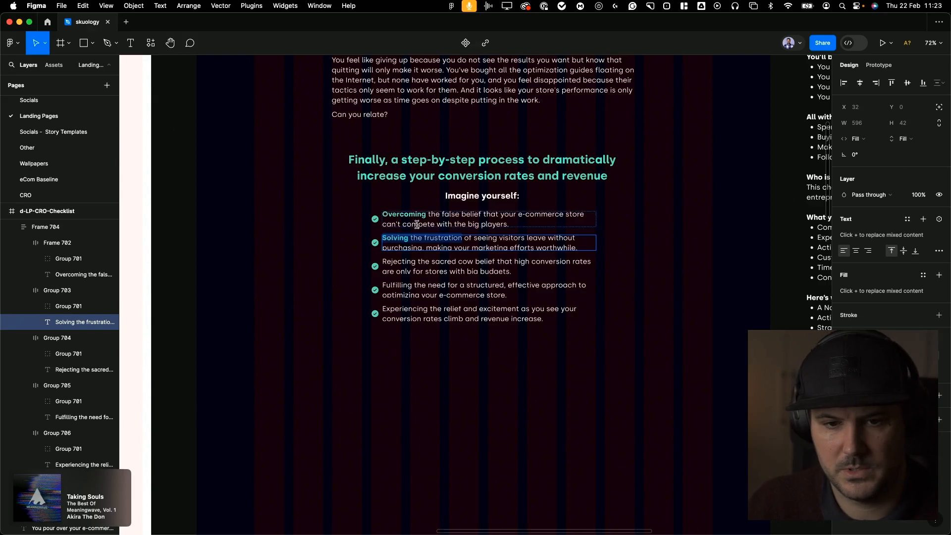
key("super+b")
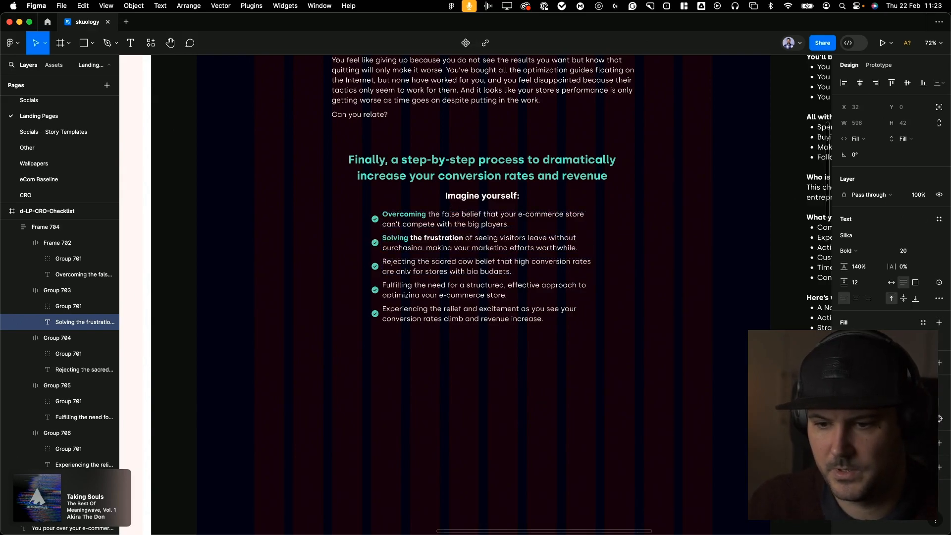
left_click(862, 419)
left_click(744, 516)
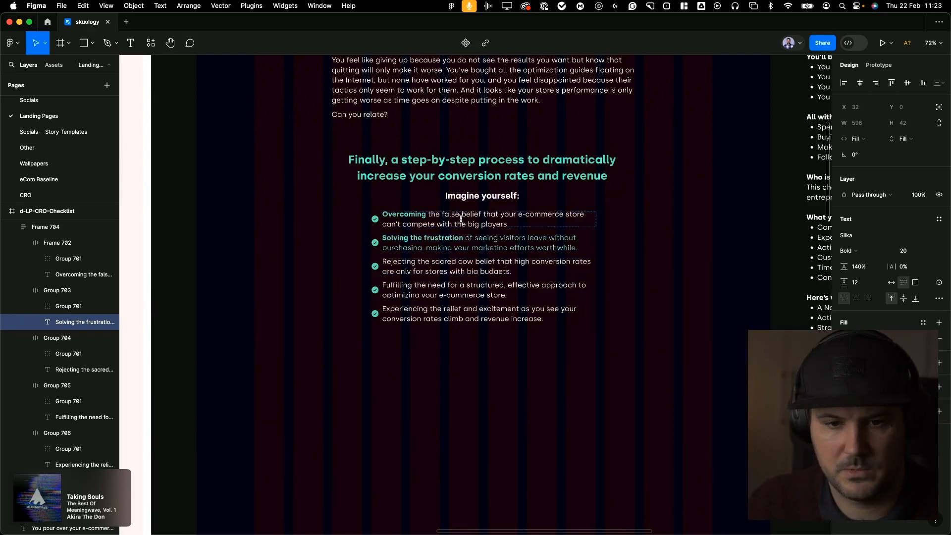
Set the remaining text of the second list item to the white-100 colour style
double_click(466, 237)
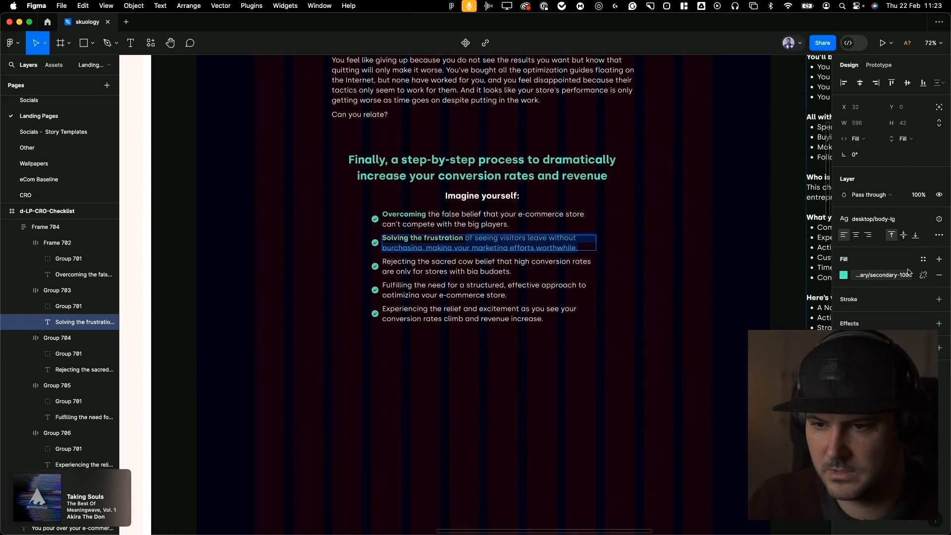
left_click(844, 275)
scroll(733, 406, "down", 5)
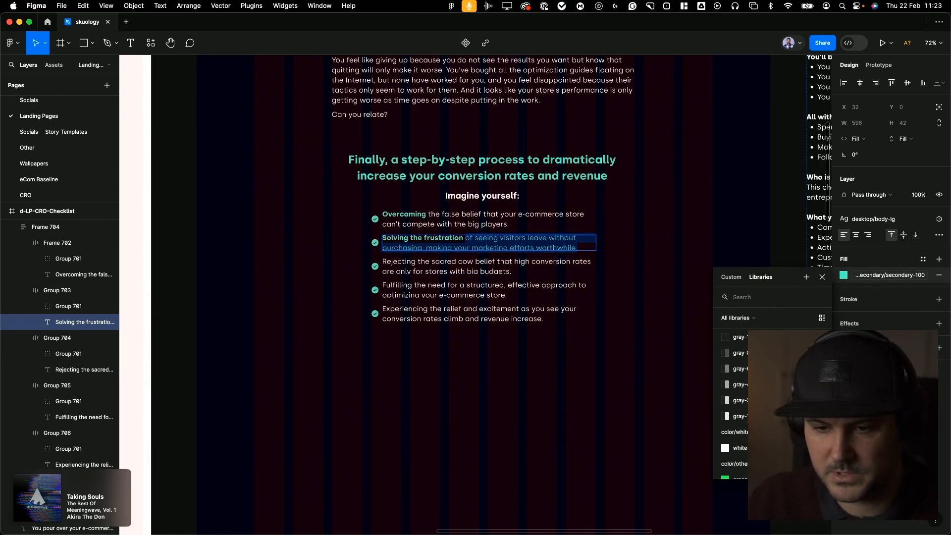
left_click(745, 450)
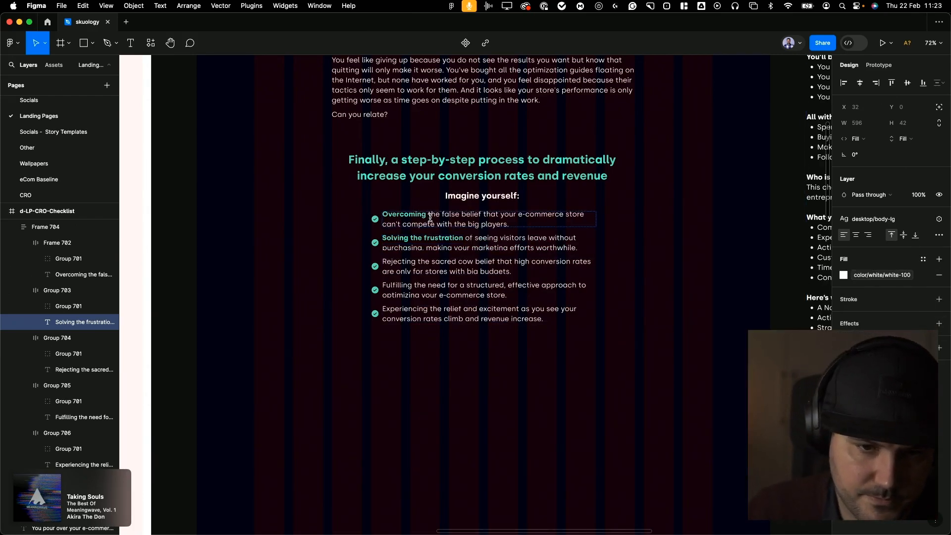
Make "Overcoming the false belief" in the first list item bold and teal with the secondary colour style
left_click_drag(481, 214, 383, 214)
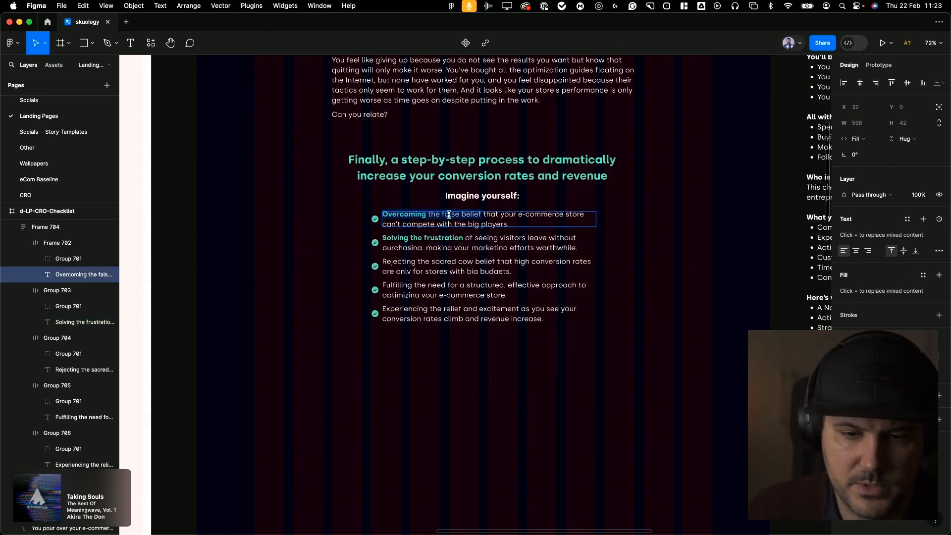
key("super+b")
left_click(882, 419)
left_click(746, 516)
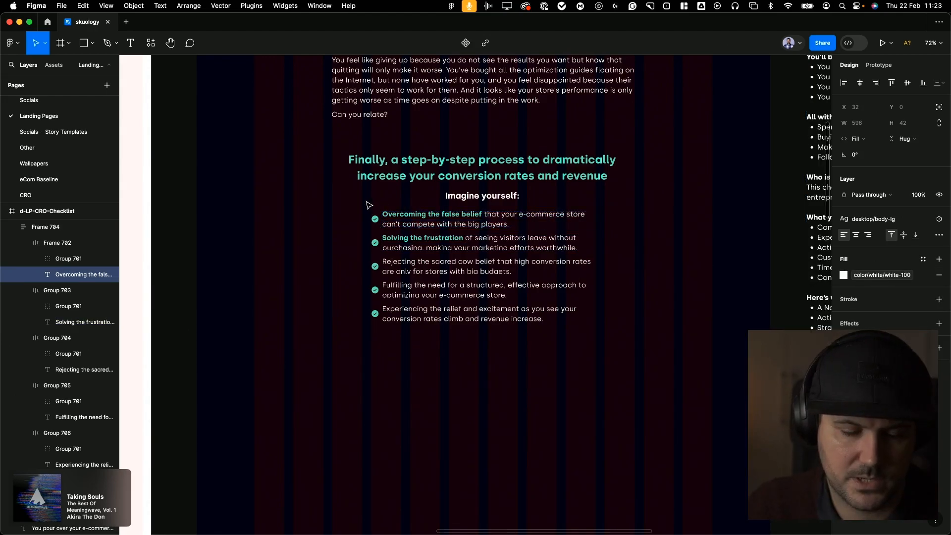
left_click(316, 197)
left_click(316, 197)
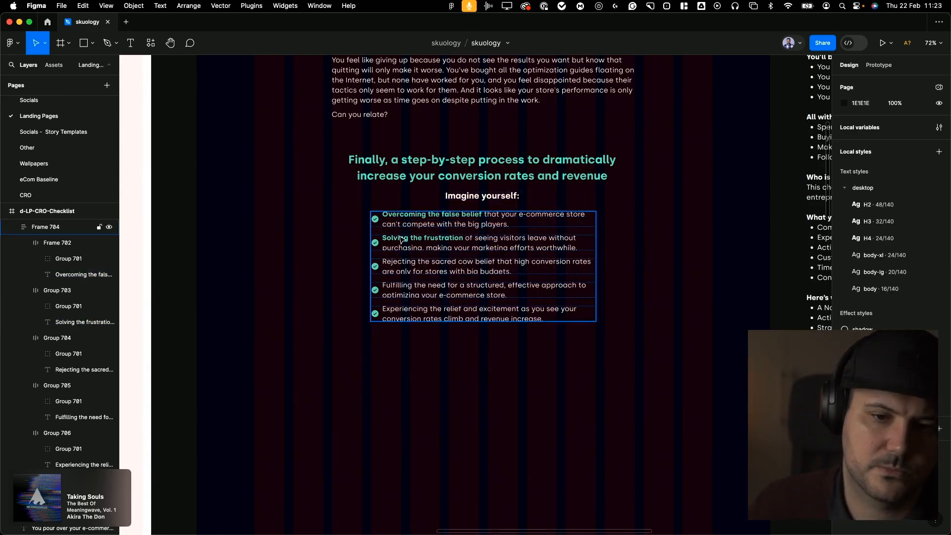
Make "Rejecting the sacred cow belief", "Fulfilling the need" and "Experiencing the relief and excitement" bold and teal in the last three list items
scroll(672, 203, "up", 2)
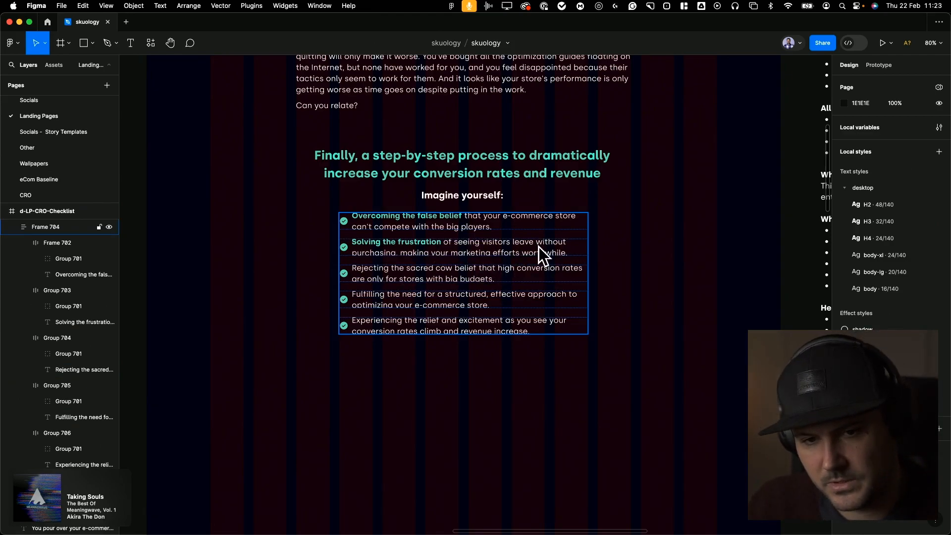
double_click(425, 273, "super")
left_click(435, 269)
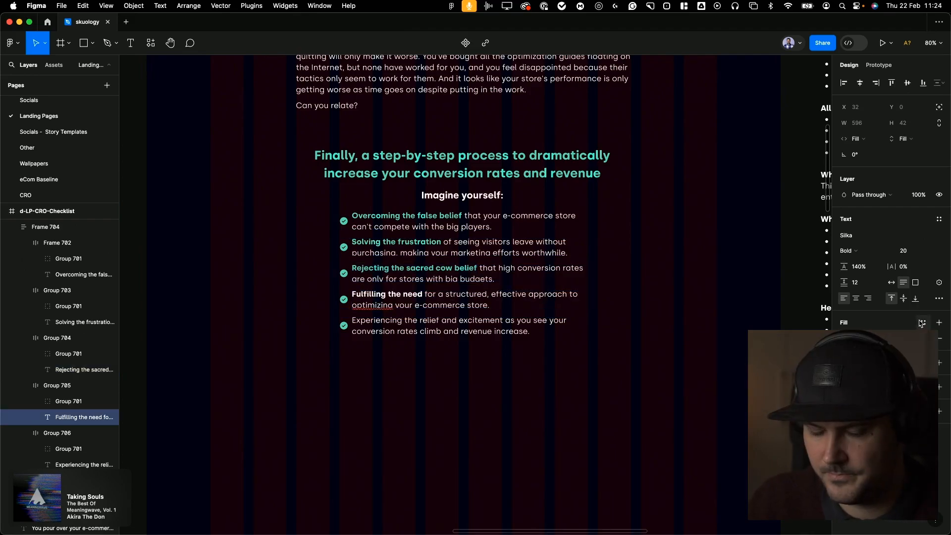
left_click(923, 323)
scroll(739, 415, "down", 3)
left_click(736, 415)
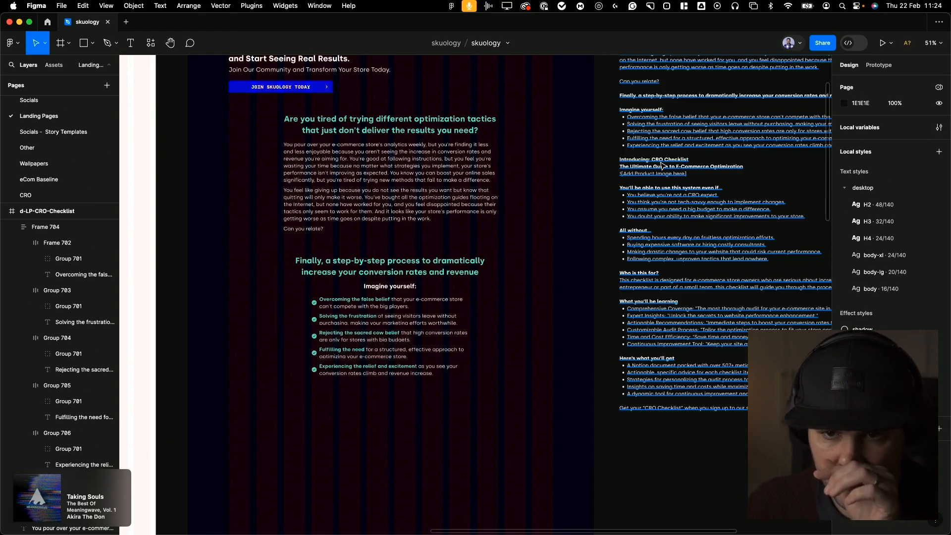
Duplicate the "Finally, a step-by-step process" heading below the checklist and replace its text with "Introducing: CRO Checklist" copied from the source copy
double_click(713, 159)
left_click_drag(713, 159, 604, 162)
key("super+c")
key("Escape")
key("Escape")
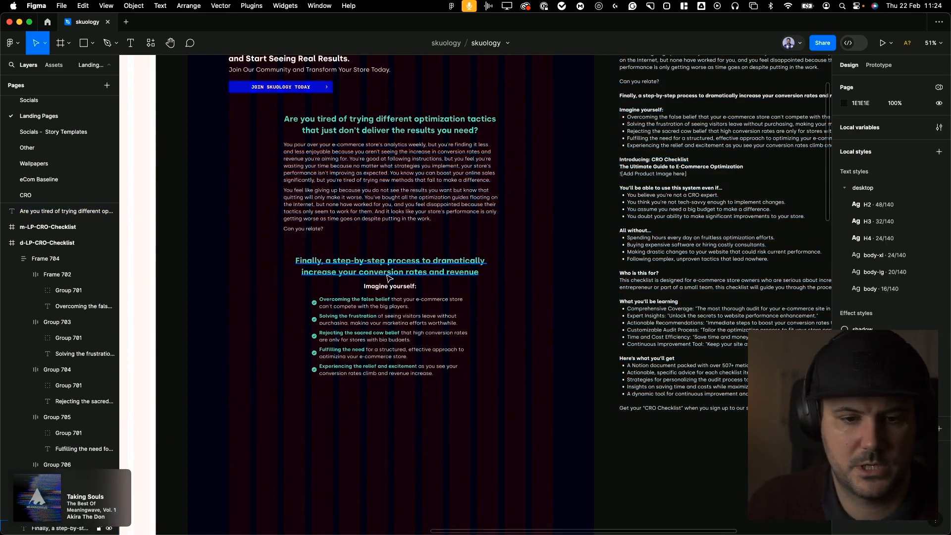
left_click(415, 268)
left_click_drag(416, 268, 350, 440)
key("Return")
key("super+v")
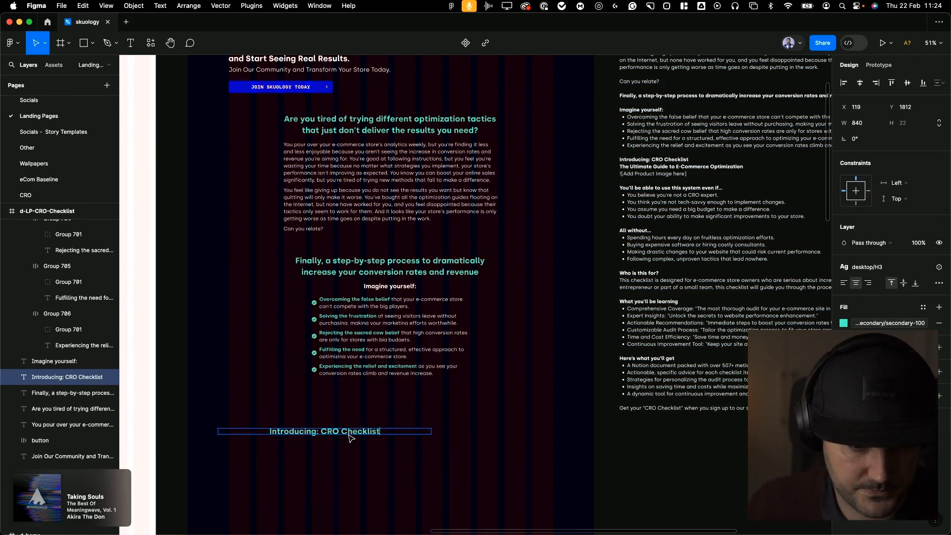
Split the new heading onto two lines after "Introducing:" and make that first line Regular weight and white
left_click(322, 431)
key("Return")
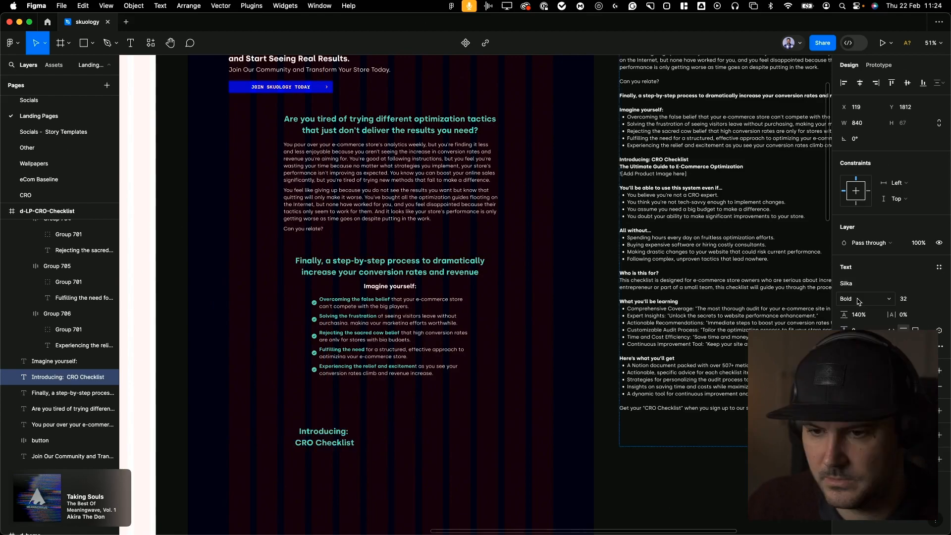
left_click(854, 299)
left_click(857, 263)
left_click(857, 386)
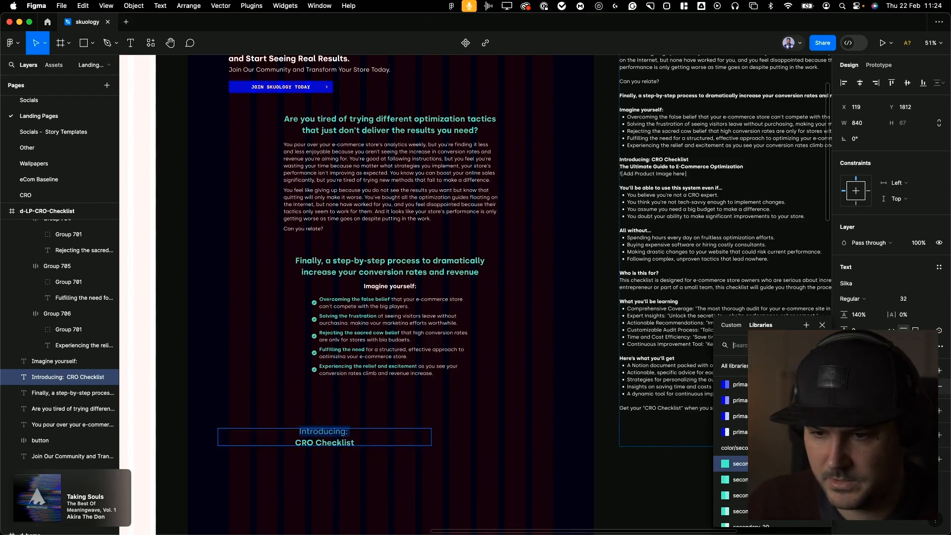
scroll(731, 446, "down", 5)
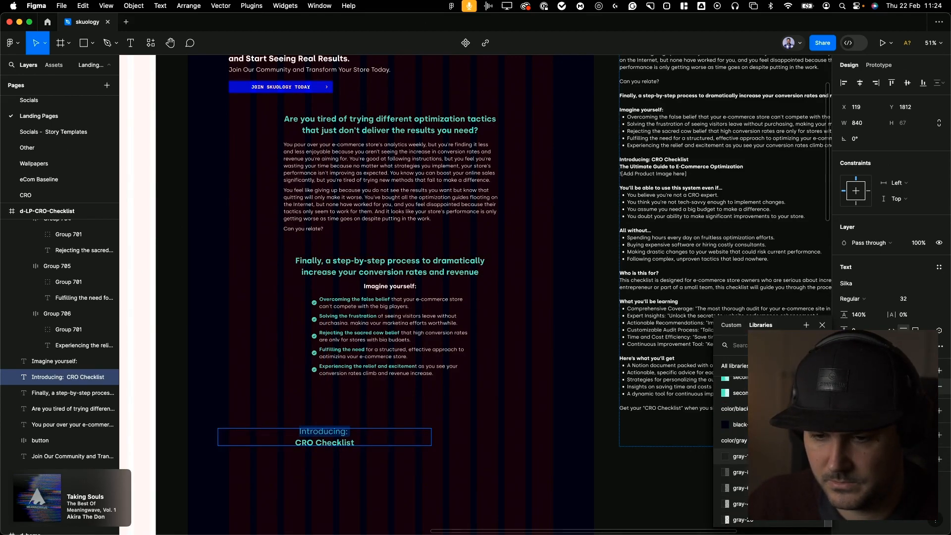
key("Escape")
key("Escape")
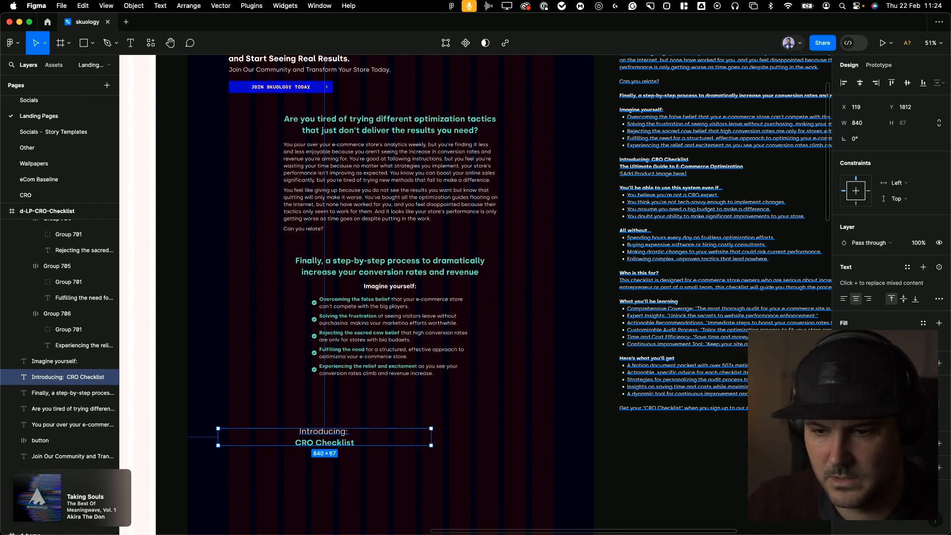
Left-align the "Introducing: CRO Checklist" heading and set its resizing to auto width
left_click(843, 298)
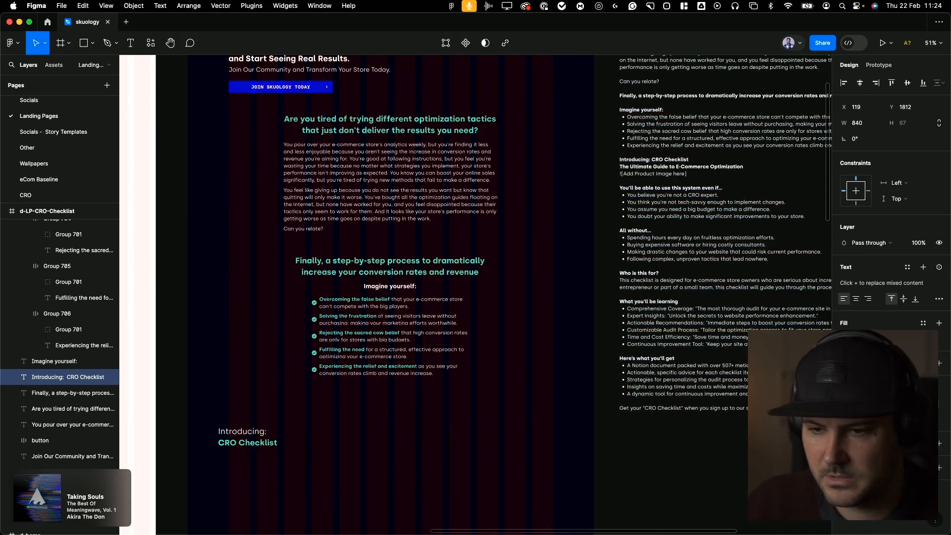
left_click(939, 298)
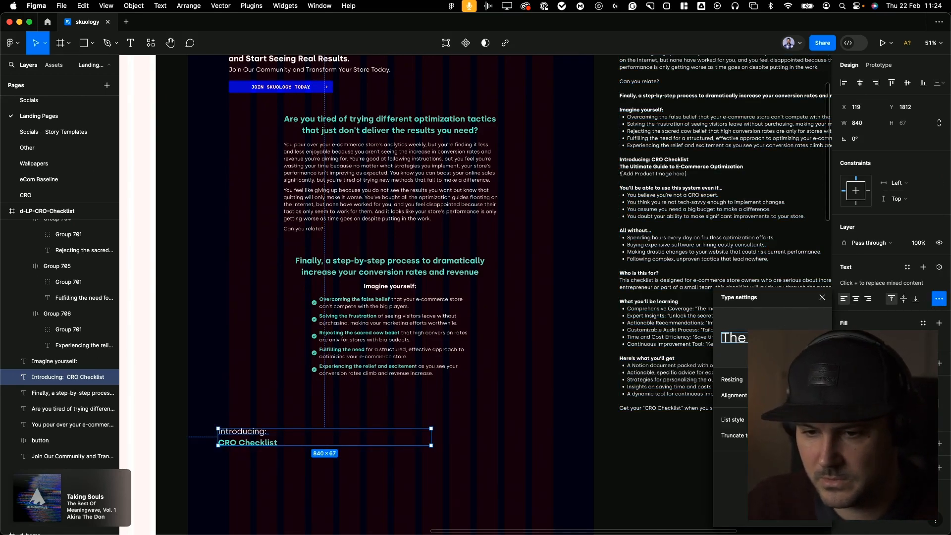
left_click(783, 379)
left_click(824, 300)
Move the "Introducing: CRO Checklist" heading to the page's left margin below the checklist, at X 160, Y 1779
left_click_drag(266, 433, 525, 314)
left_click_drag(520, 321, 512, 322)
left_click_drag(648, 320, 286, 446)
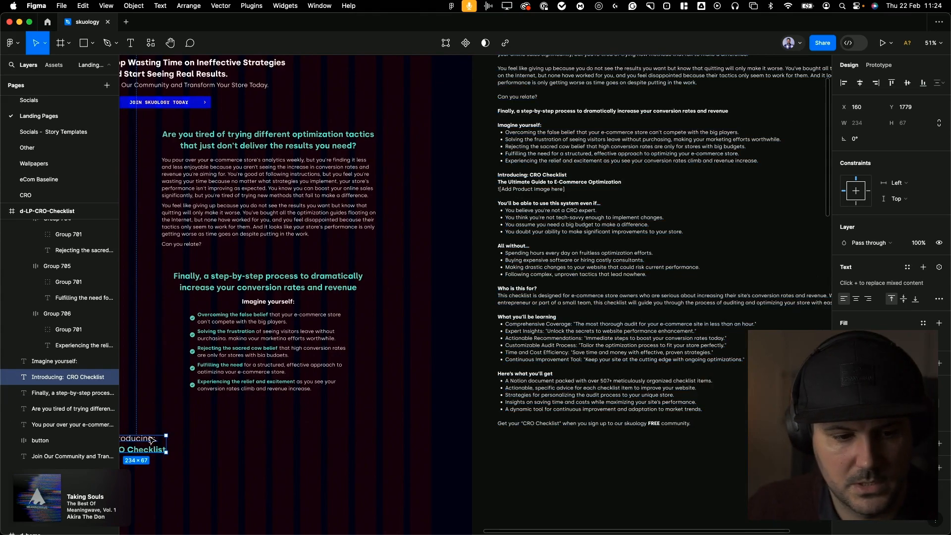
left_click(624, 457)
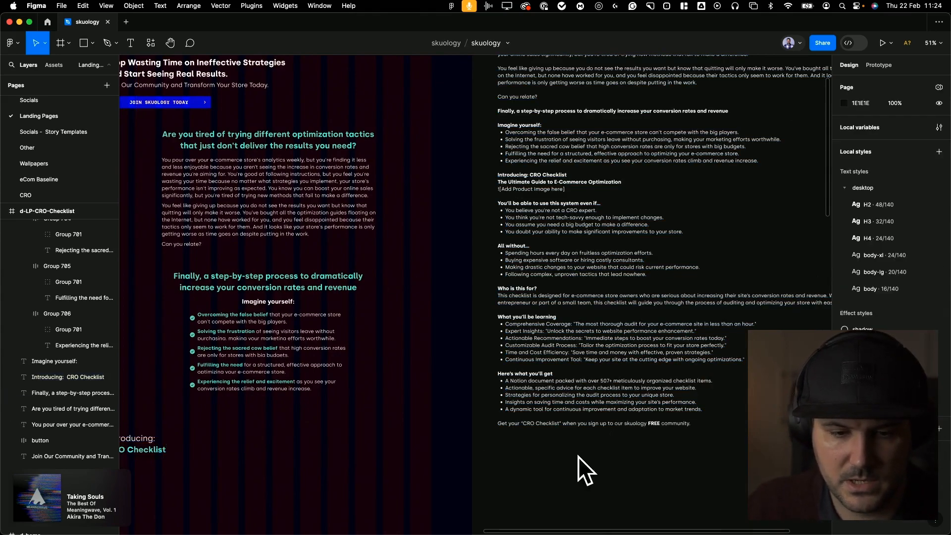
Restyle the "Introducing:" line to size 24 in regular weight
scroll(582, 471, "left", 4)
left_click(373, 282)
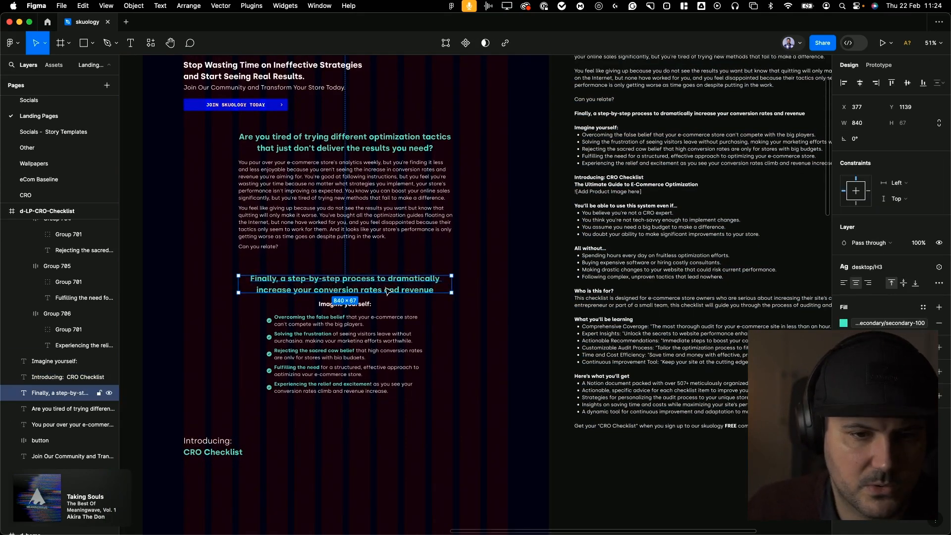
left_click(363, 147)
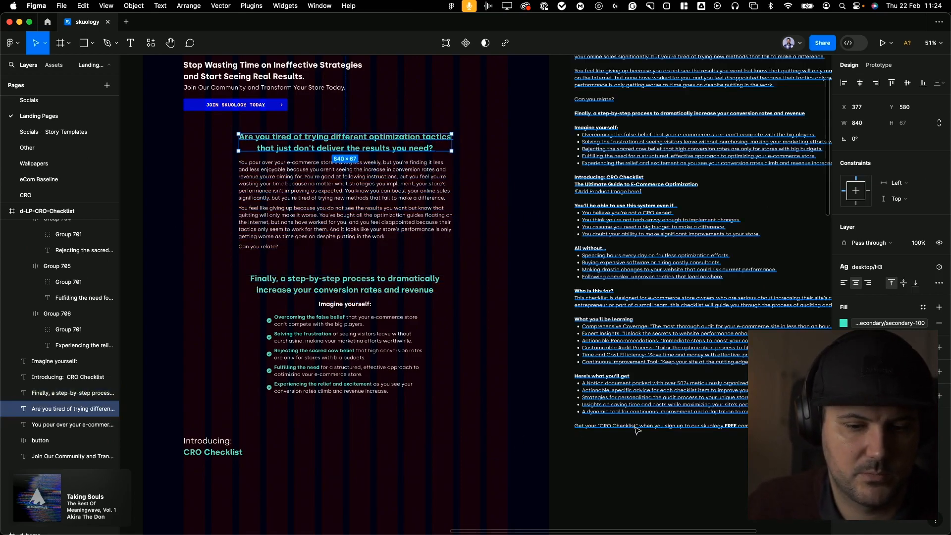
left_click(187, 446)
left_click_drag(238, 441, 138, 439)
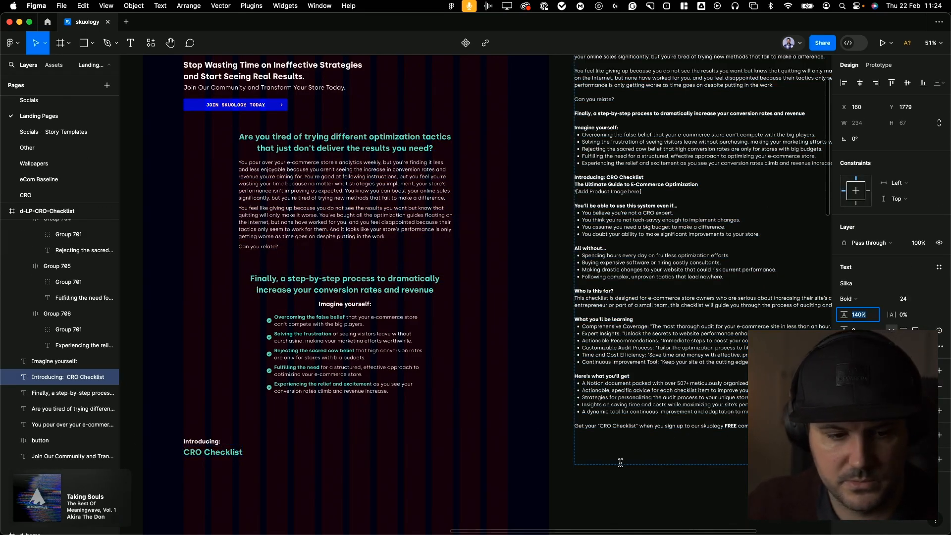
left_click(622, 479)
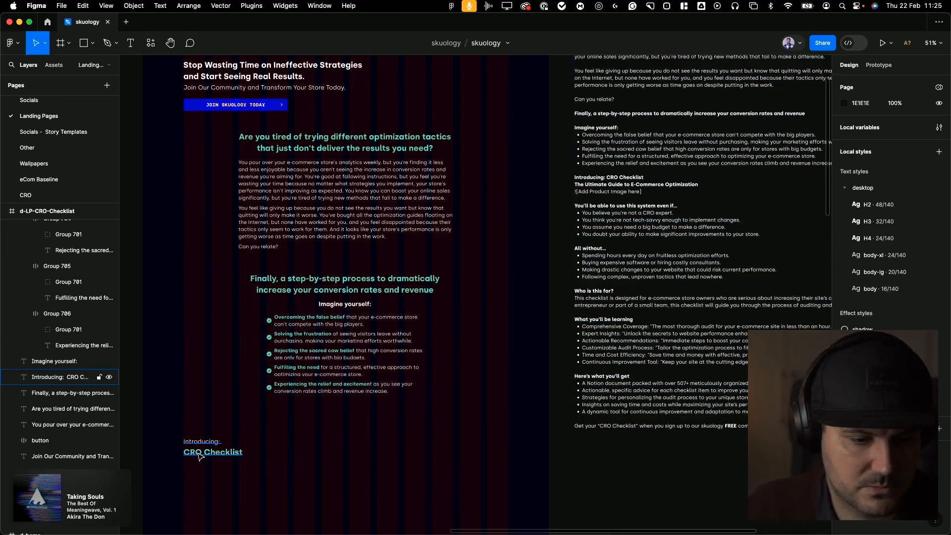
scroll(218, 455, "up", 5)
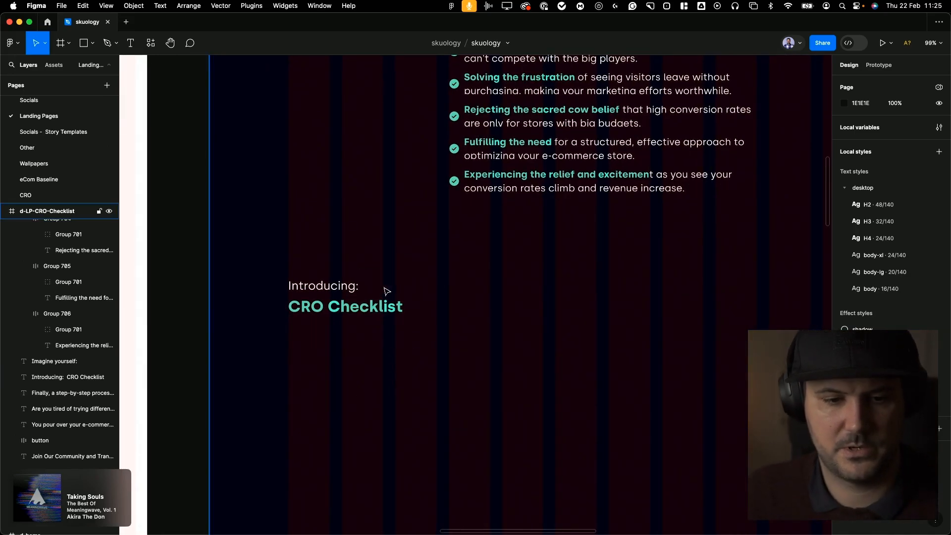
Duplicate the "Introducing: CRO Checklist" heading directly below itself and replace the copy's text with "The Ultimate Guide to E-Commerce Optimization"
scroll(497, 297, "down", 5)
left_click_drag(735, 139, 513, 258)
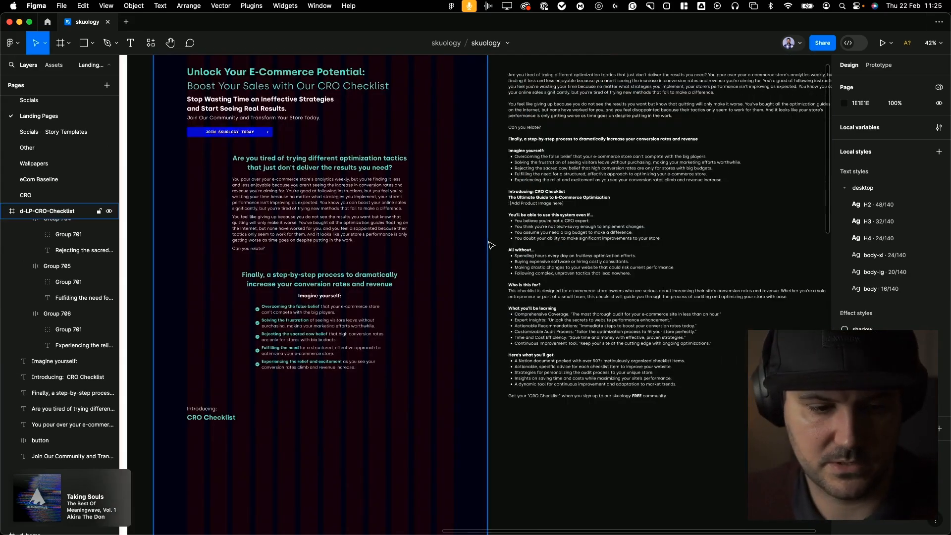
scroll(503, 261, "up", 2)
left_click_drag(340, 286, 340, 305)
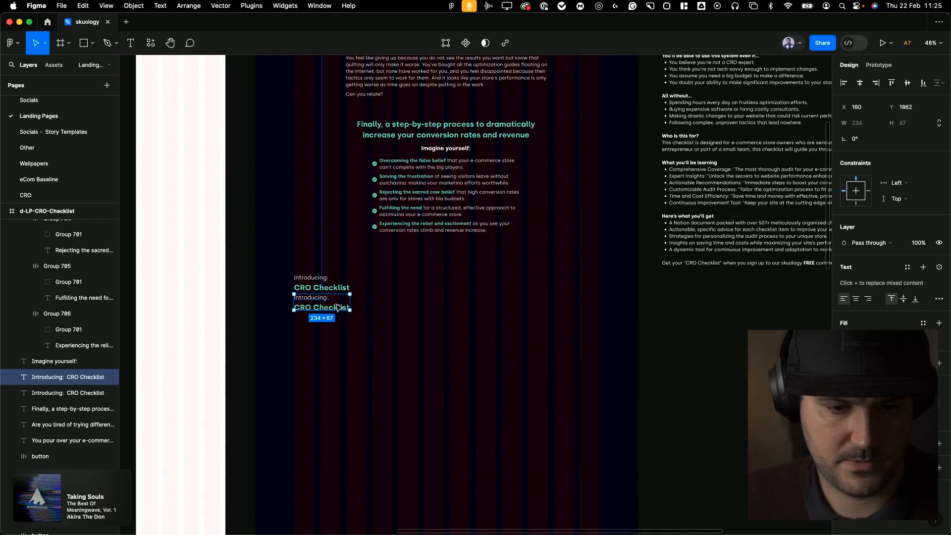
double_click(339, 304)
type("The Ultimate Guide to E-Commerce Optimization")
left_click(478, 314)
Apply the desktop H4 text style to the subtitle and break it onto two lines after "The Ultimate Guide to"
left_click(938, 268)
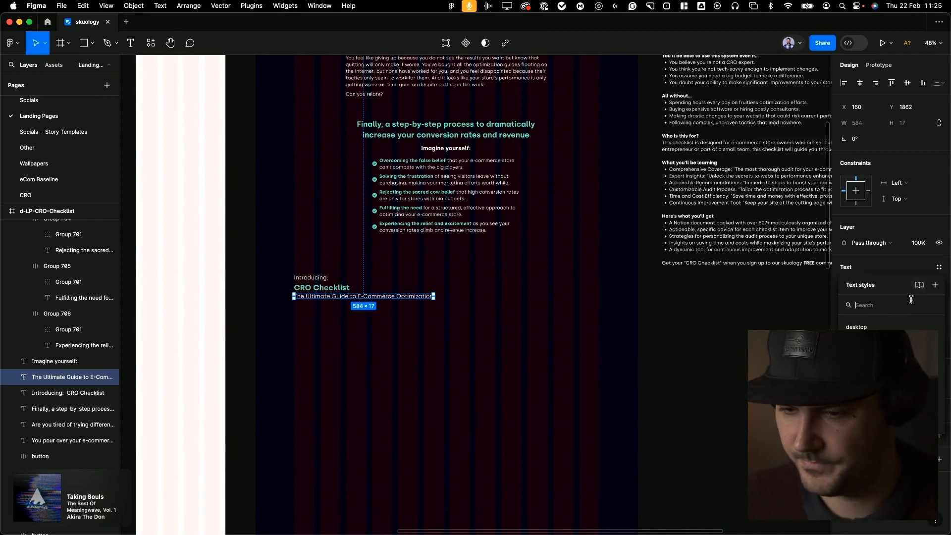
left_click(872, 374)
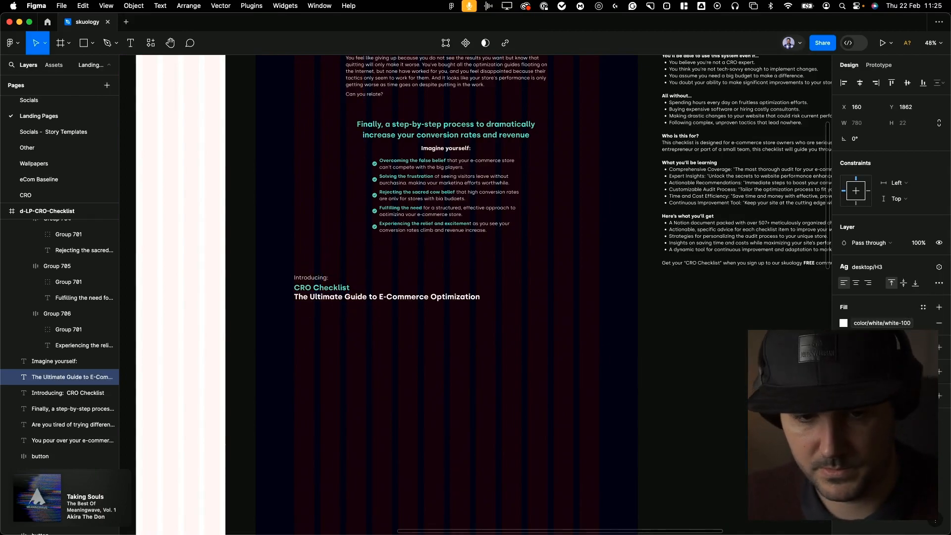
left_click(894, 273)
Restyle the separate "Introducing:" line as size 16 uppercase text in a light weight with wider letter spacing
left_click(939, 267)
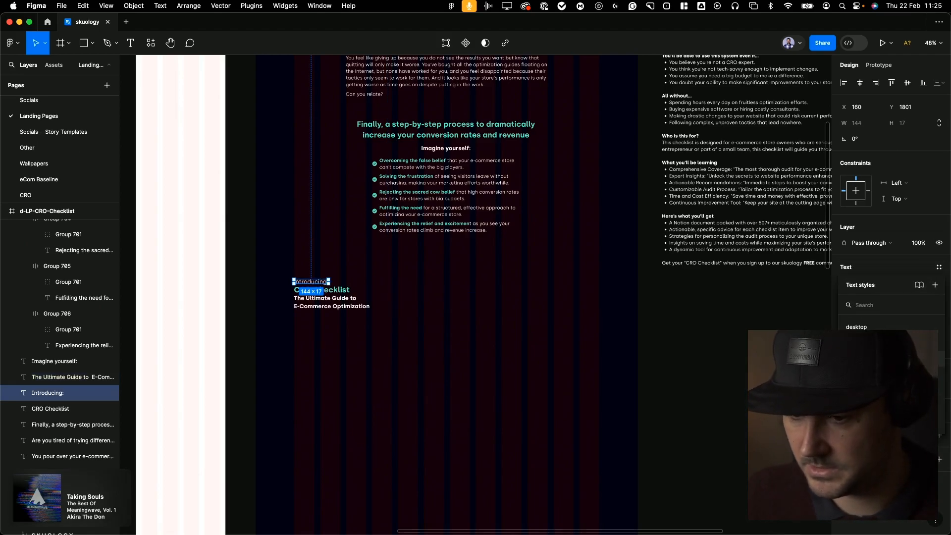
key("Escape")
key("super+b")
scroll(355, 316, "up", 2)
scroll(337, 356, "up", 4)
left_click(911, 303)
key("Tab")
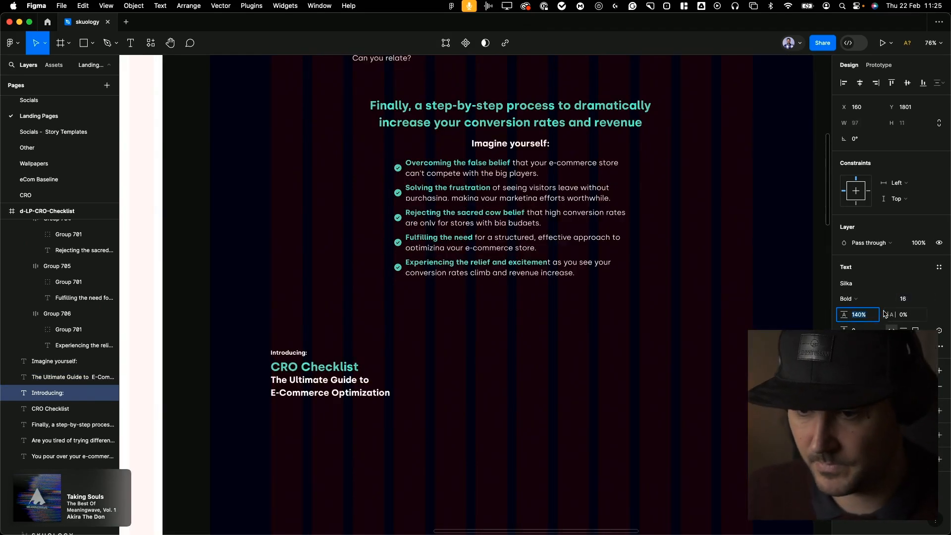
left_click(942, 349)
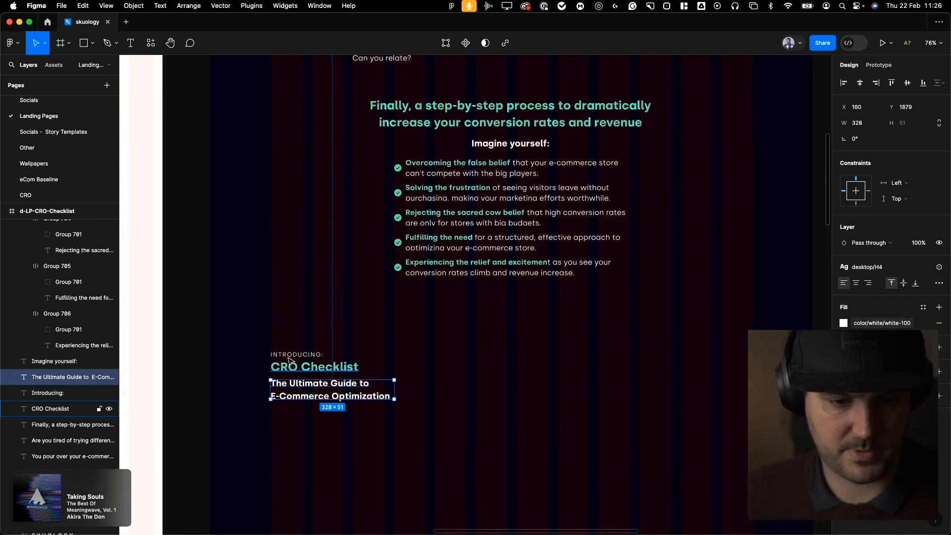
Check the source copy beside the page for what follows the product title and subtitle
left_click(280, 408)
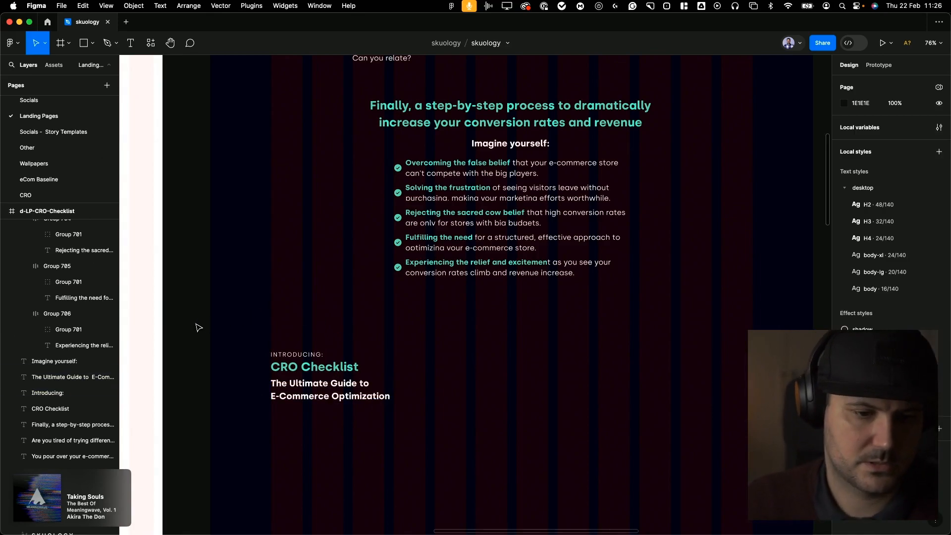
left_click_drag(203, 326, 439, 427)
mouse_move(392, 398)
left_mouse_down()
mouse_move(374, 396)
mouse_move(400, 390)
left_mouse_up()
scroll(404, 387, "down", 5)
left_click(287, 354)
scroll(645, 159, "down", 3)
scroll(669, 179, "up", 5)
left_click(647, 185)
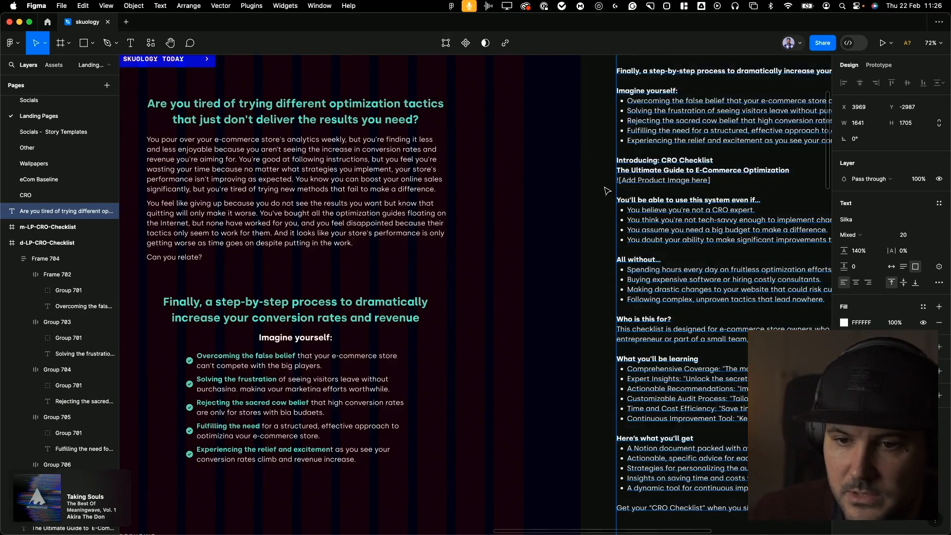
left_click(606, 191)
Copy the 01-CRO-Checklist-CoverMockup frame from the Mastery Keep page onto the Landing Pages canvas beside the checklist page
scroll(604, 196, "down", 5)
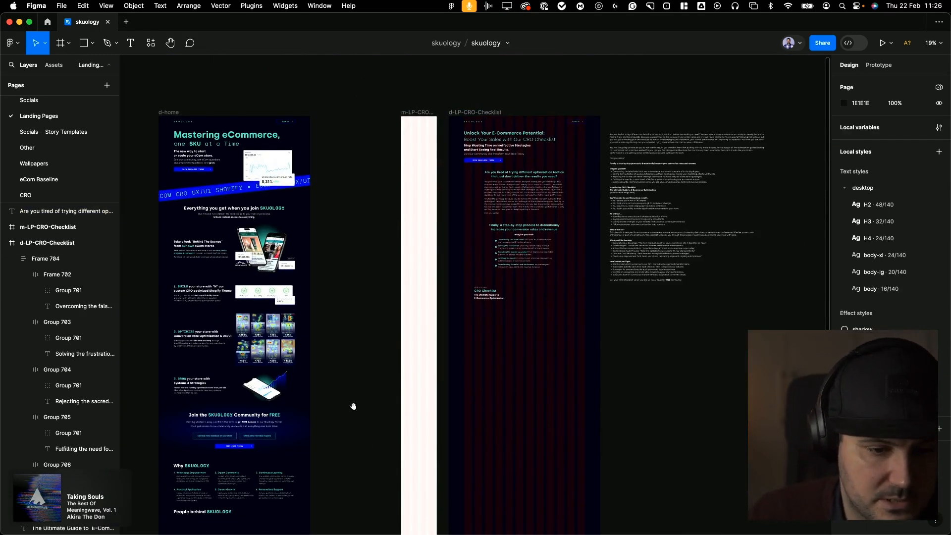
left_click_drag(353, 397, 577, 323)
scroll(578, 322, "down", 3)
left_click_drag(313, 226, 334, 266)
scroll(72, 161, "up", 2)
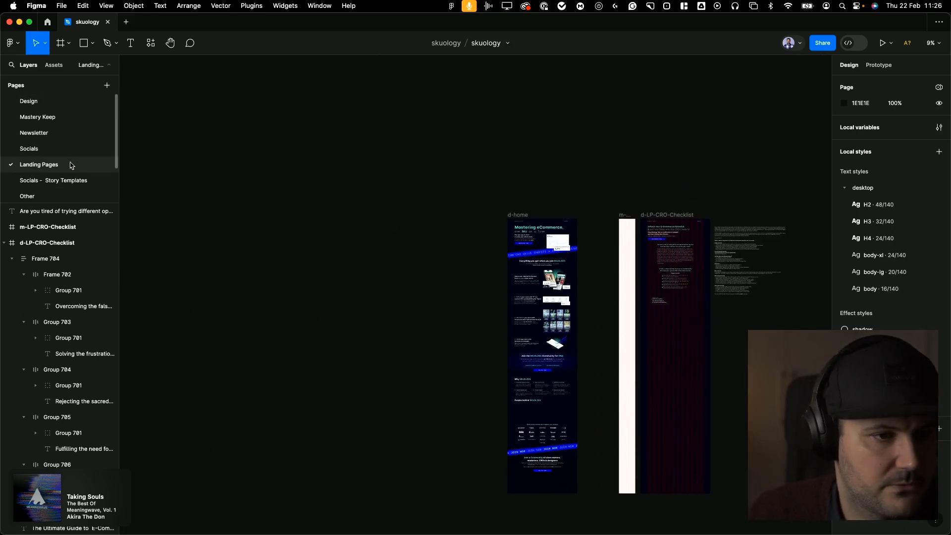
left_click(62, 118)
scroll(297, 324, "up", 3)
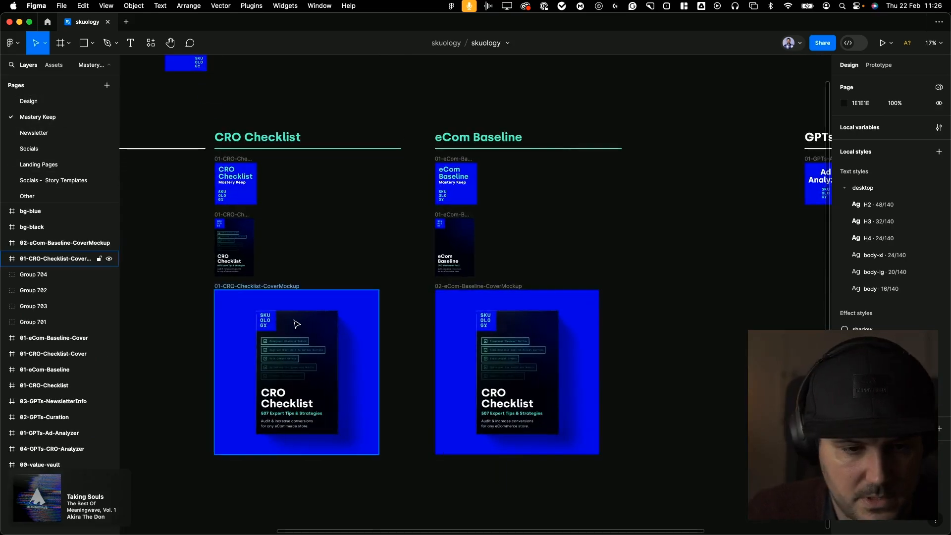
left_click(264, 290)
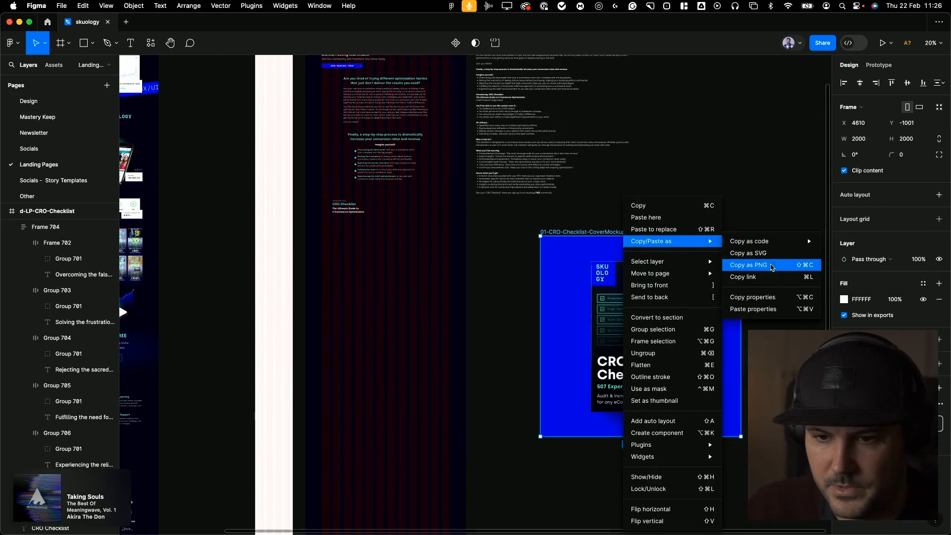
Copy the CRO Checklist cover mockup as a PNG and paste it onto the canvas as a flat image
left_click(738, 263)
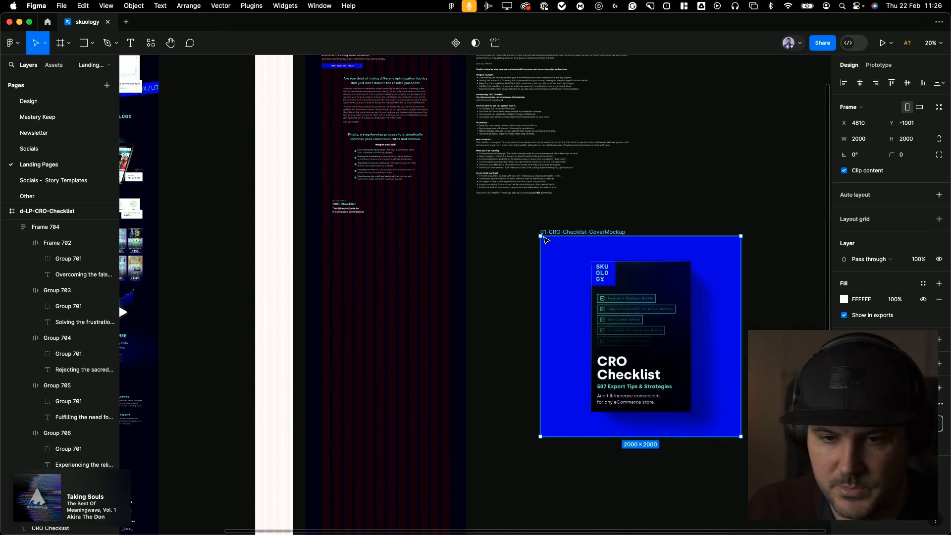
left_click(501, 222)
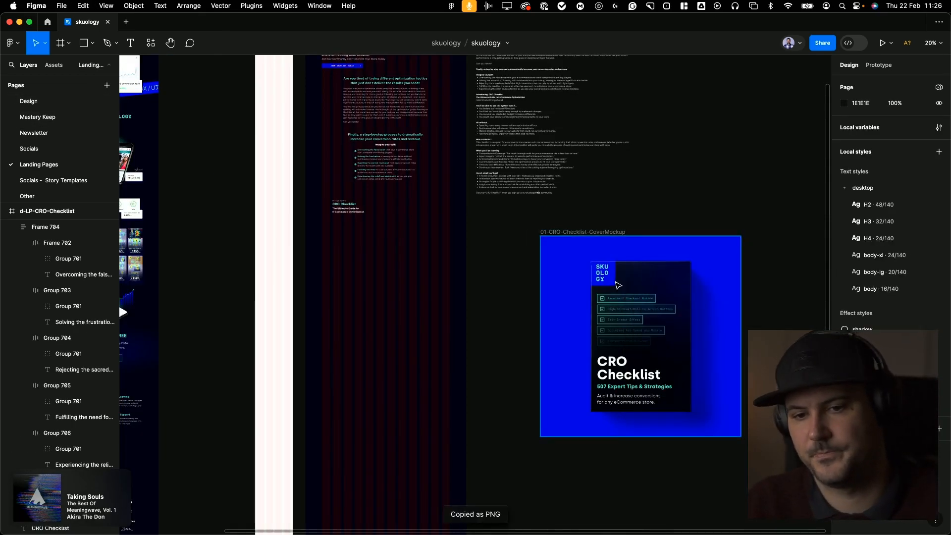
left_click_drag(649, 303, 660, 210)
key("super+z")
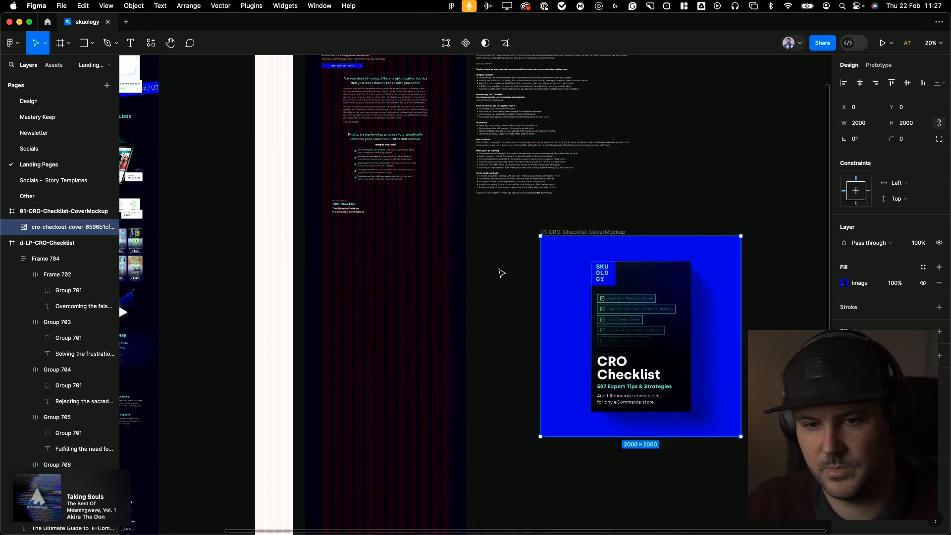
left_click(499, 264)
key("super+v")
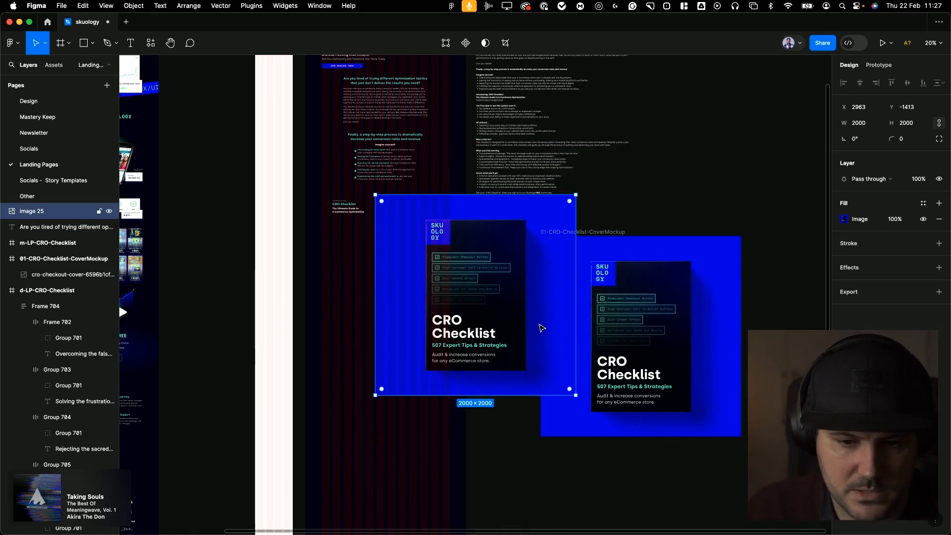
Scale the pasted cover image down to about 457 × 457 beside the product heading and apply the global radius variable to its corners
left_click_drag(577, 396, 424, 230)
scroll(388, 212, "up", 5)
left_click(926, 139)
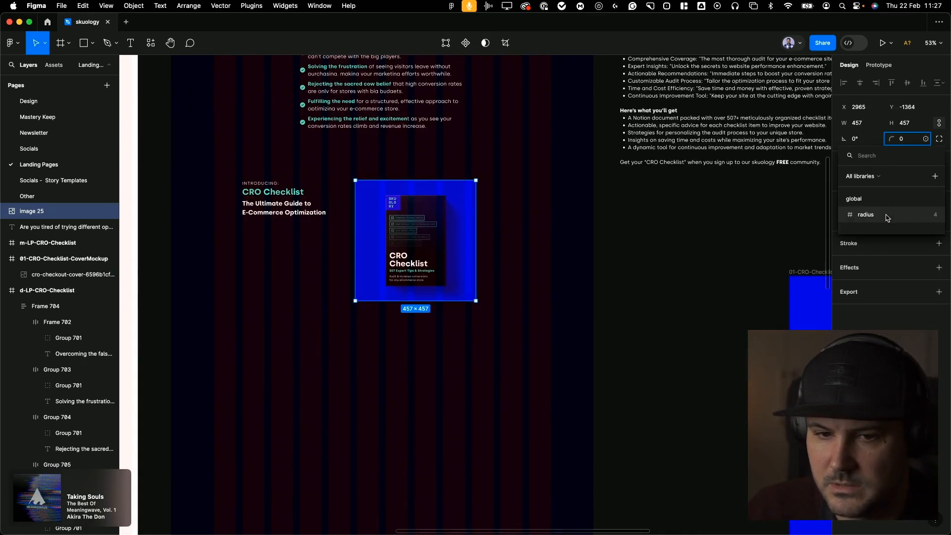
left_click(866, 214)
left_click(582, 207)
scroll(458, 197, "up", 3)
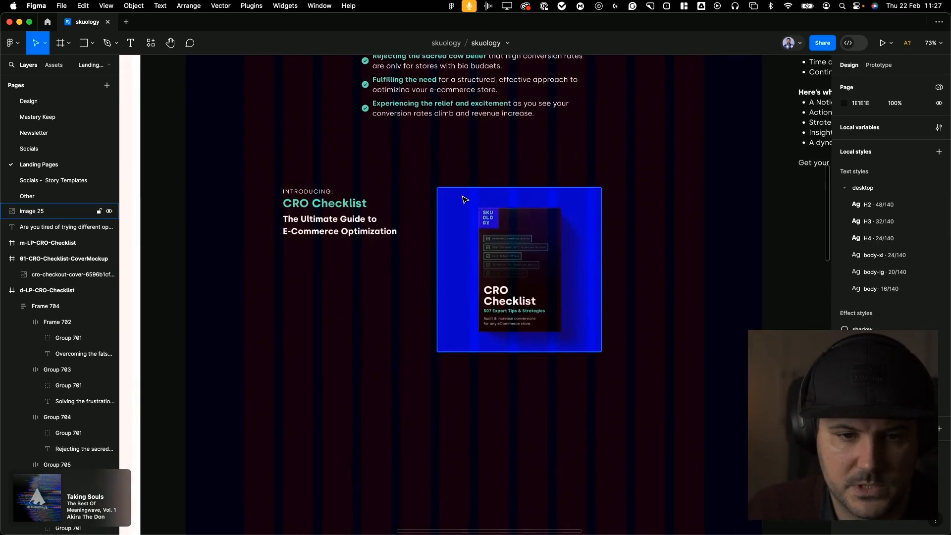
Move the three product heading lines down beside the cover image at X 394 and bring them to the front
left_click(318, 204)
left_click(316, 193, "shift")
left_click(342, 230, "shift")
left_click_drag(368, 233, 413, 315)
right_click(411, 315)
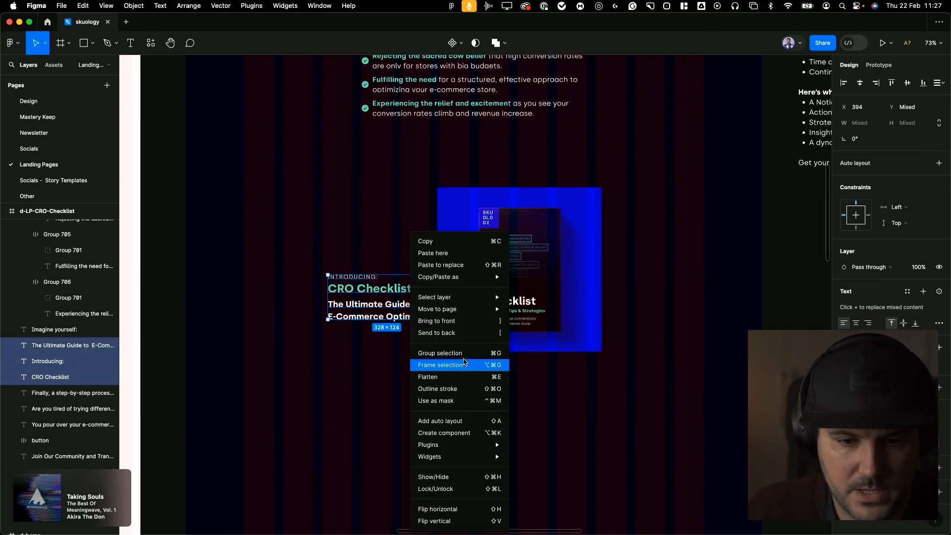
left_click(469, 325)
Shift the cover image away from the heading text and enlarge it to about 522 × 522
left_click_drag(521, 246, 561, 247)
left_click_drag(642, 353, 665, 377)
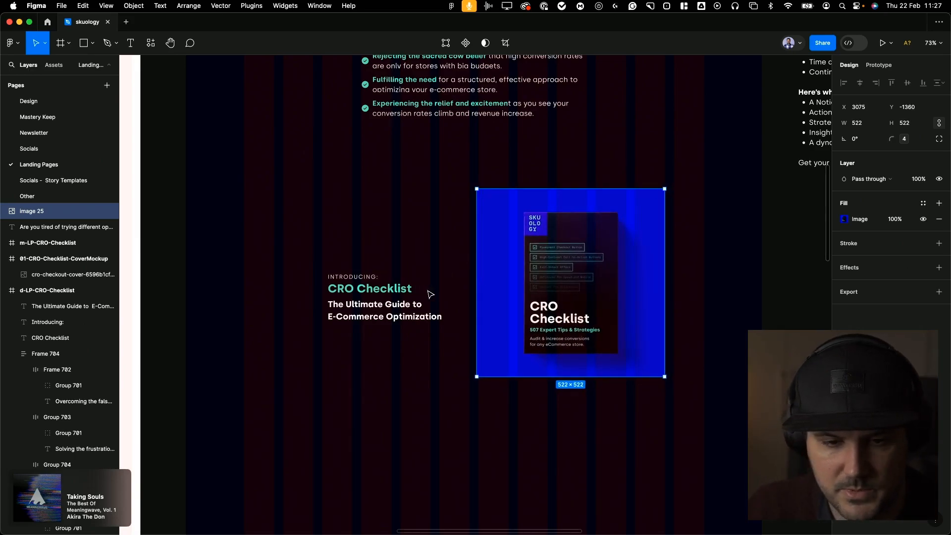
Try the desktop H2 text style on the "The Ultimate Guide to E-Commerce Optimization" subtitle with its text box widened to about 675
left_click(392, 291)
left_click(364, 277, "shift")
left_click(394, 315, "shift")
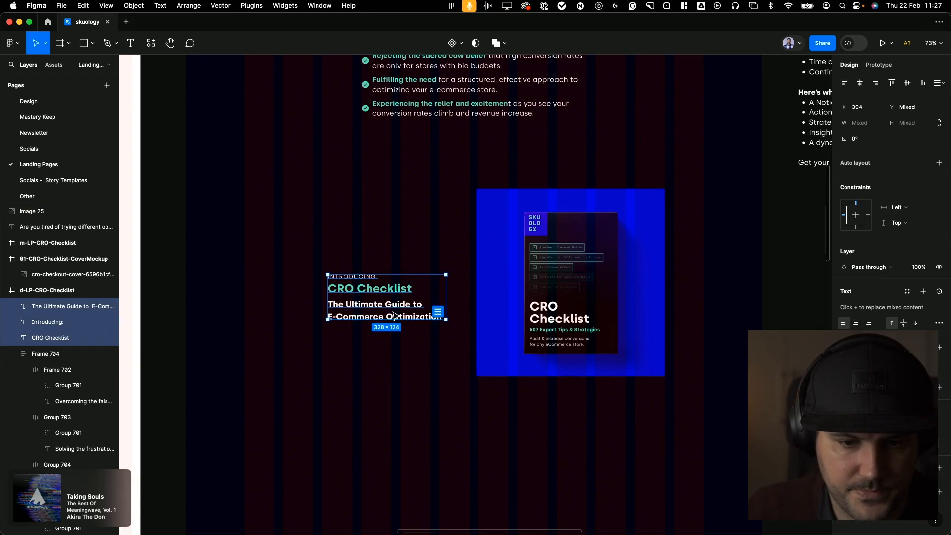
left_click(395, 316)
left_click(893, 268)
left_click(892, 343)
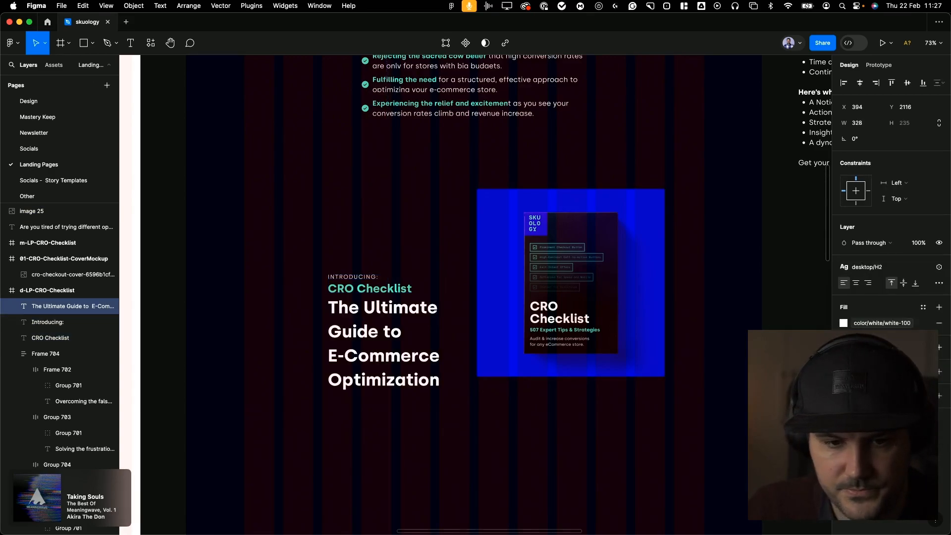
left_click_drag(447, 345, 571, 322)
Apply the desktop H2 text style to the "CRO Checklist" title and desktop H3 to the subtitle below it
left_click_drag(552, 268, 599, 243)
left_click_drag(599, 244, 551, 244)
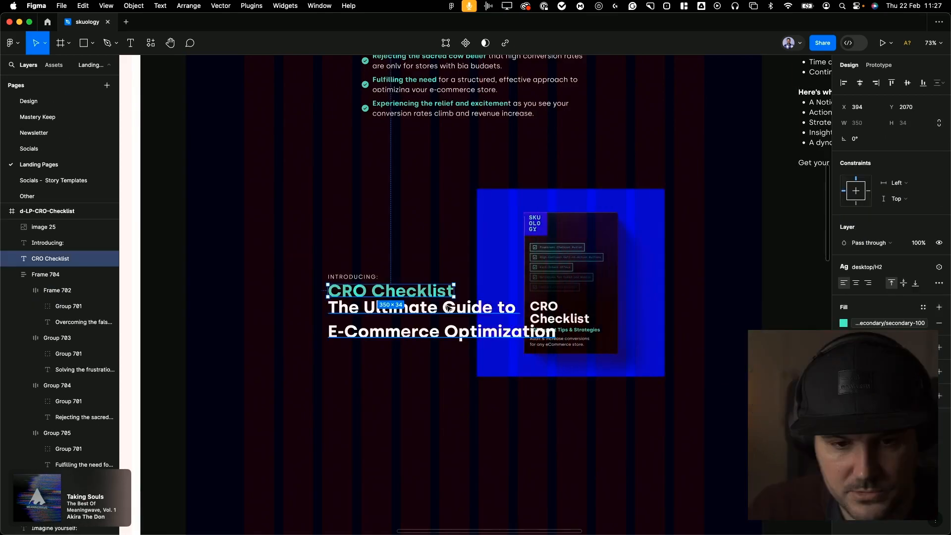
left_click(448, 309)
left_click(879, 270)
left_click(874, 359)
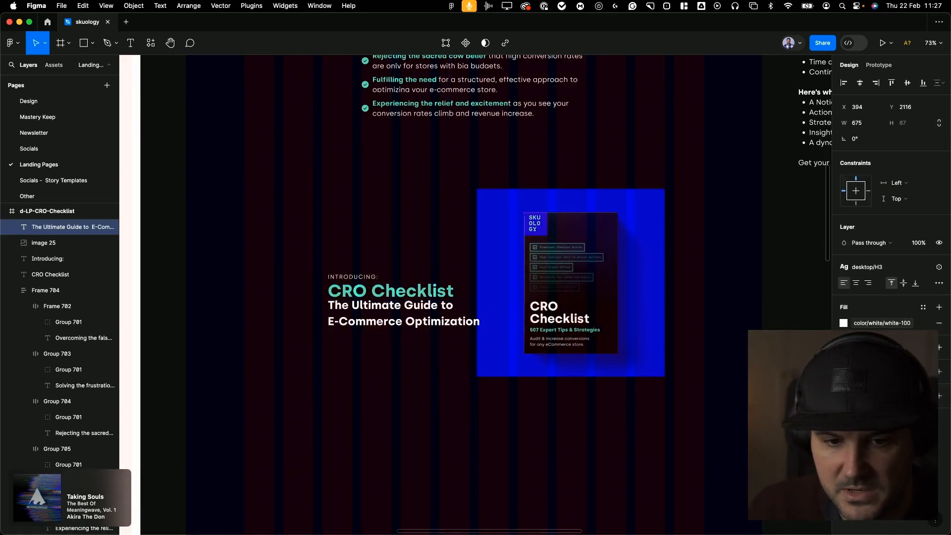
Bring the three product heading lines in front of the cover image and move them to X 377
left_click(368, 277)
left_click(396, 293, "shift")
left_click(397, 312, "shift")
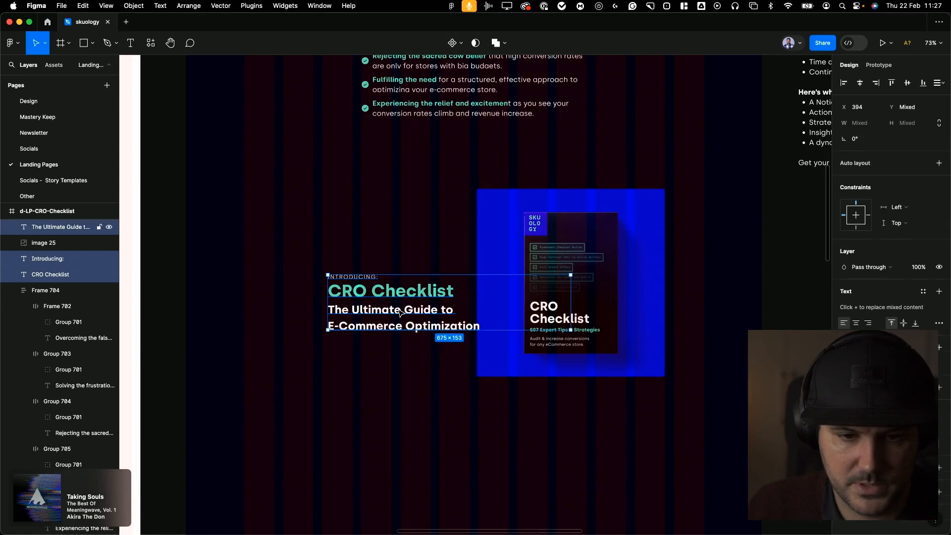
right_click(435, 323)
left_click(479, 322)
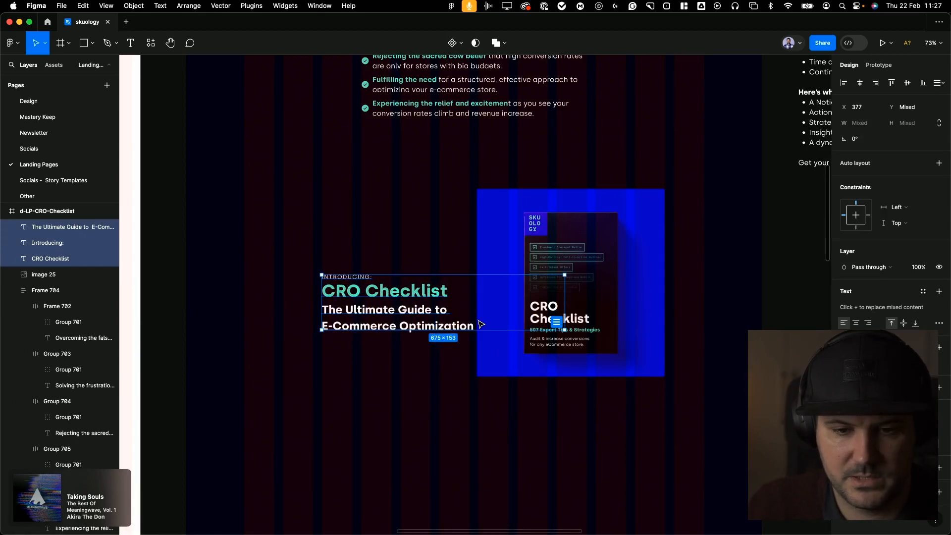
left_click(556, 322)
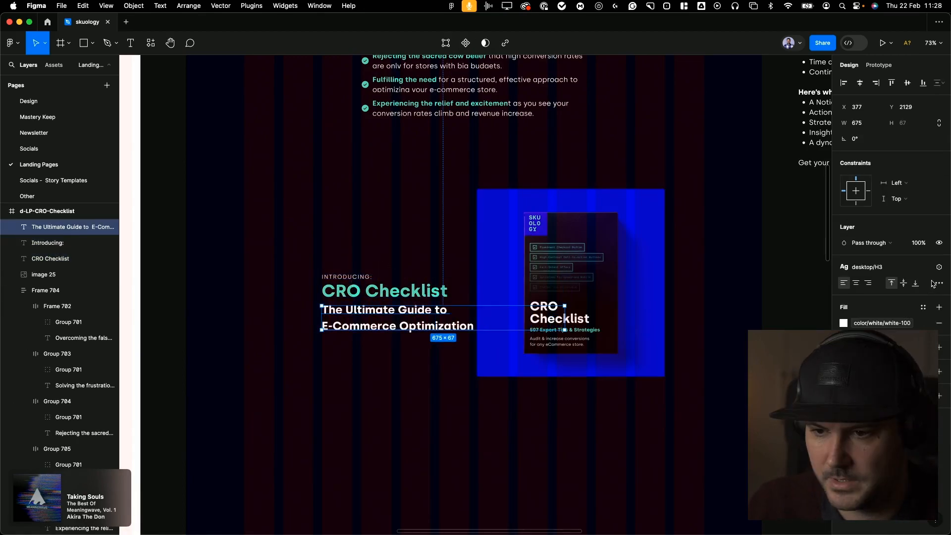
Set the subtitle's resizing to auto width and move the three heading lines to X 474, in front of the cover image
left_click(930, 283)
left_click(789, 367)
left_click_drag(411, 297, 445, 297)
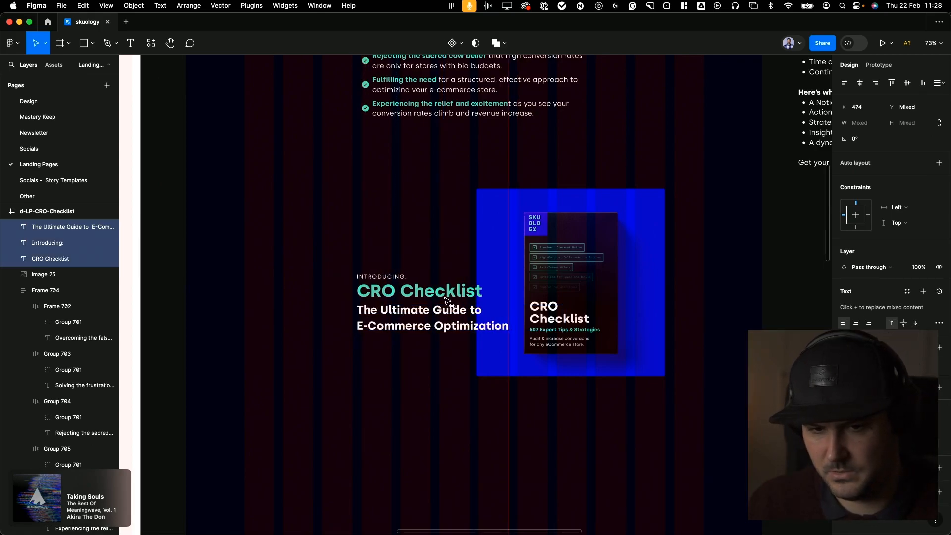
right_click(449, 300)
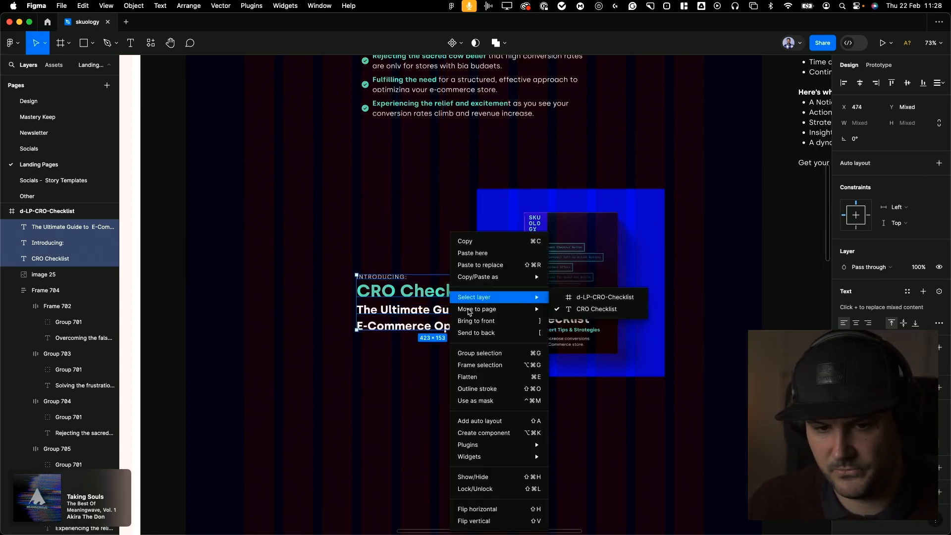
left_click(499, 322)
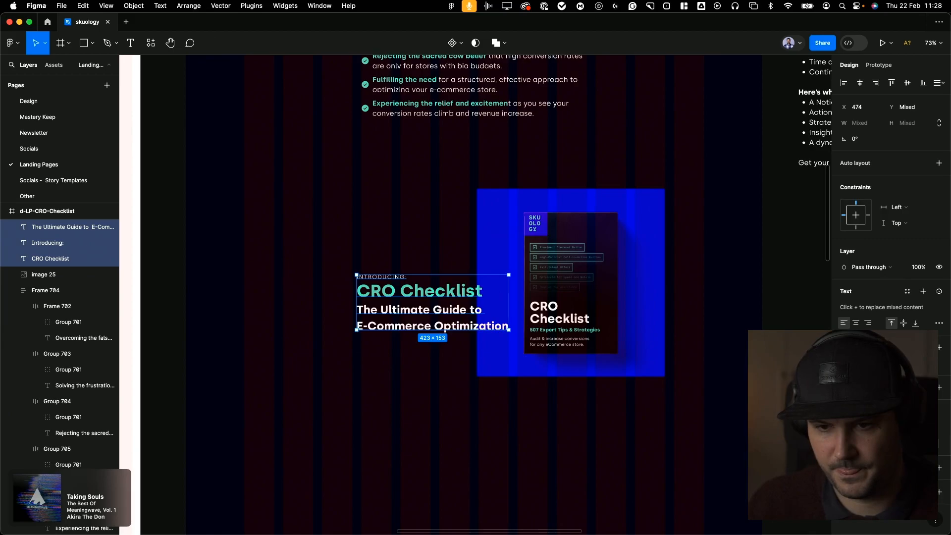
key("Escape")
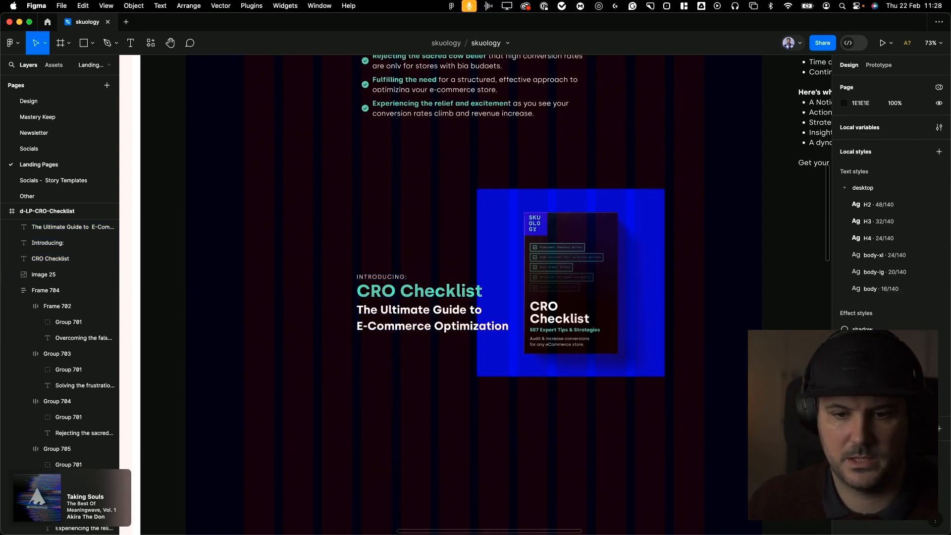
Move the three product heading lines clear of the cover image to X 269
left_click(431, 297)
left_click(433, 312, "shift")
left_click(401, 279, "shift")
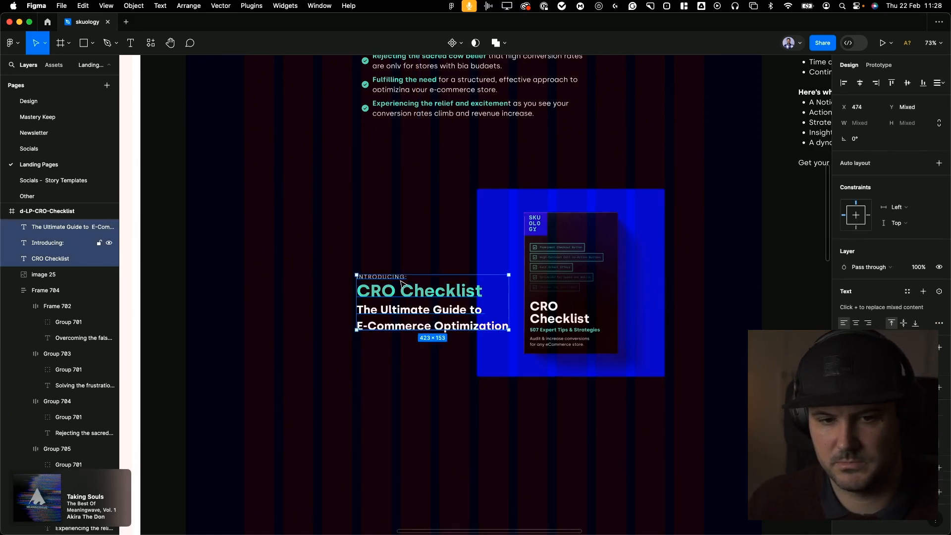
left_click_drag(451, 295, 377, 298)
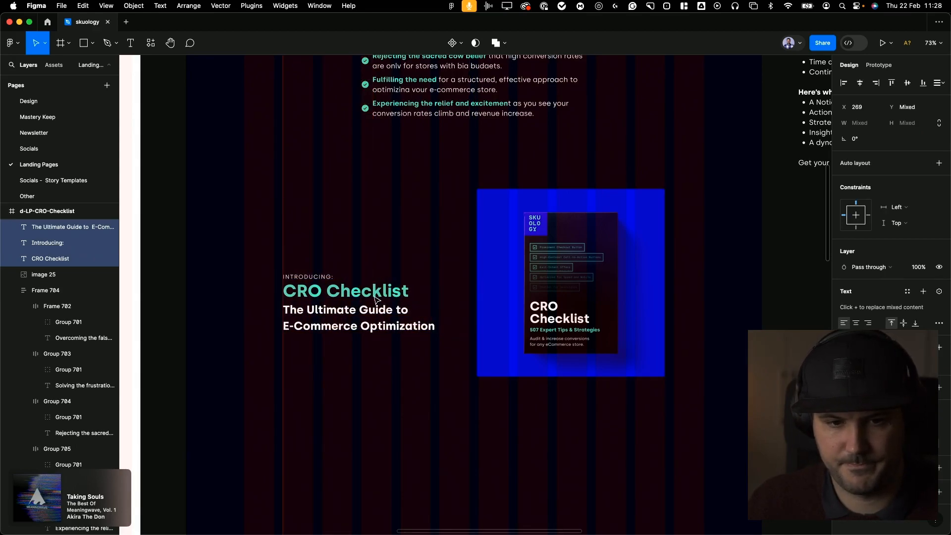
Group the three heading lines and align the group's vertical center with the cover image
key("super+g")
left_click(581, 280, "shift")
key("alt+v")
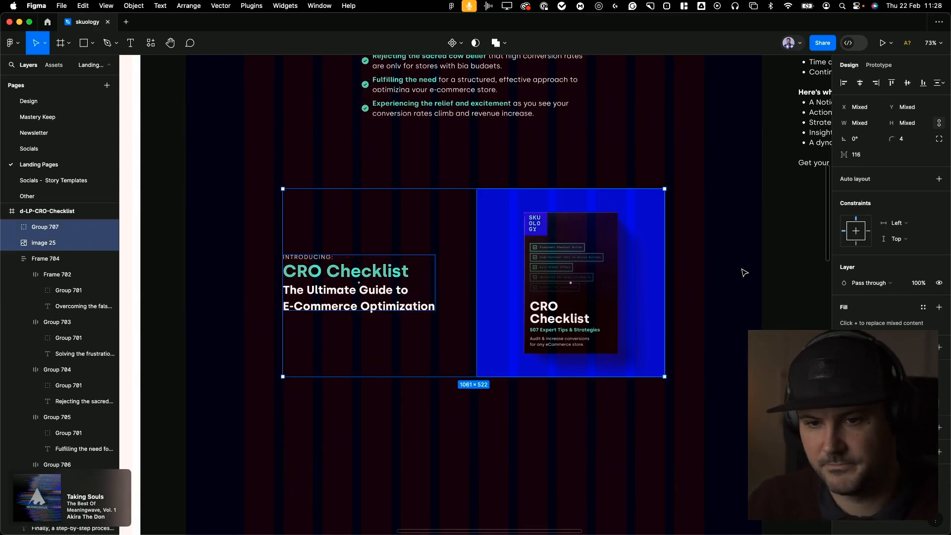
Enlarge the CRO Checklist cover image to 632 × 632
left_click(714, 269)
scroll(449, 395, "down", 3)
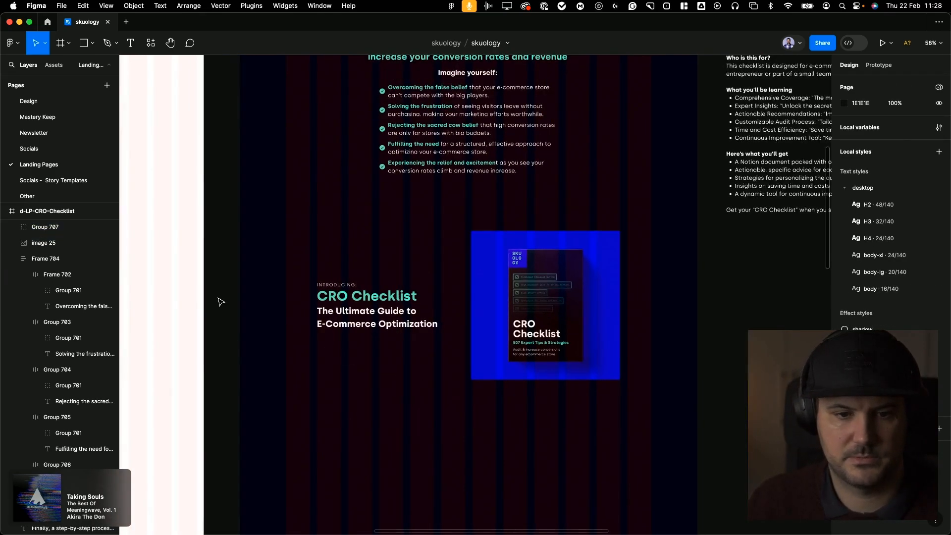
scroll(230, 294, "up", 6)
scroll(230, 294, "down", 7)
left_click(570, 248)
left_click_drag(613, 244, 643, 243)
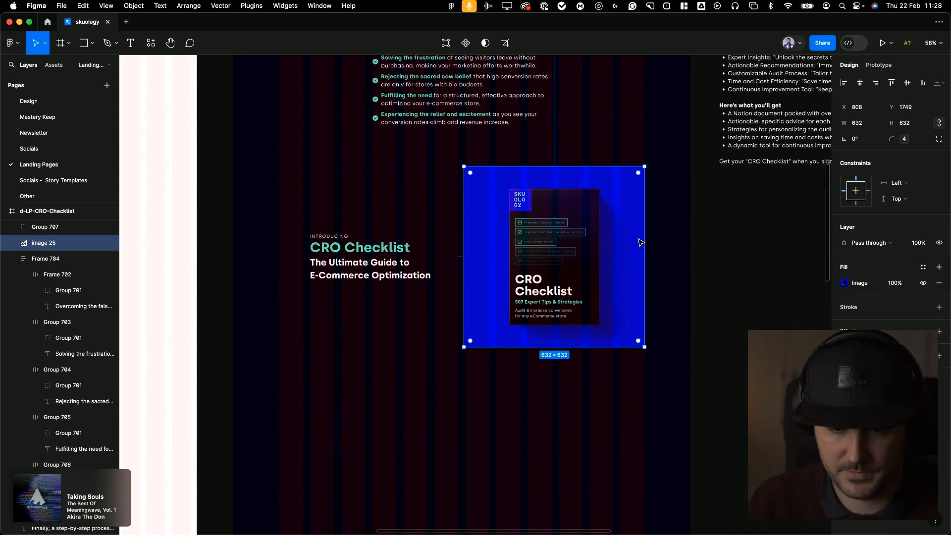
Copy the blue radial glow ellipse behind the home page's community section into the CRO Checklist frame
key("super+0")
scroll(694, 259, "down", 4)
left_click(345, 261)
scroll(340, 279, "down", 1)
left_click_drag(340, 279, 743, 117)
left_click(468, 341)
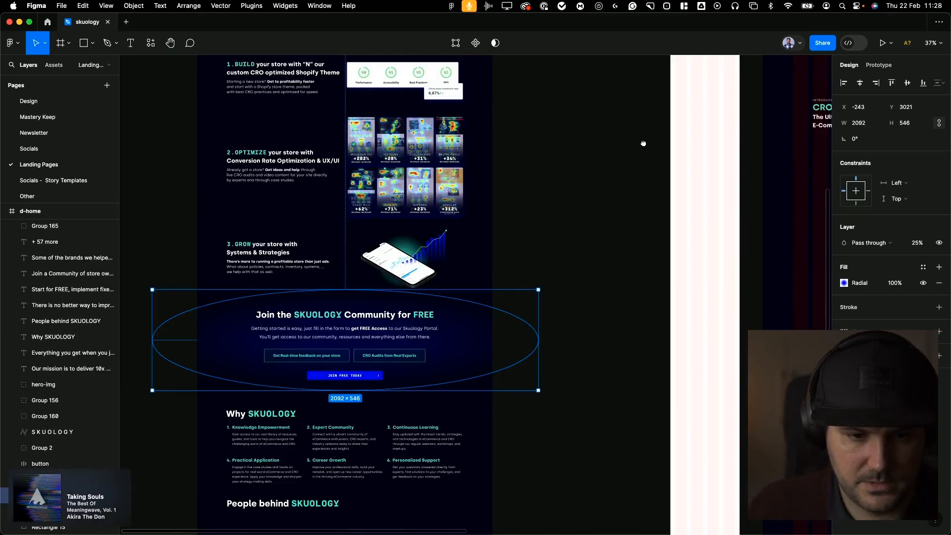
left_click_drag(646, 143, 270, 271)
left_click(500, 191)
key("super+v")
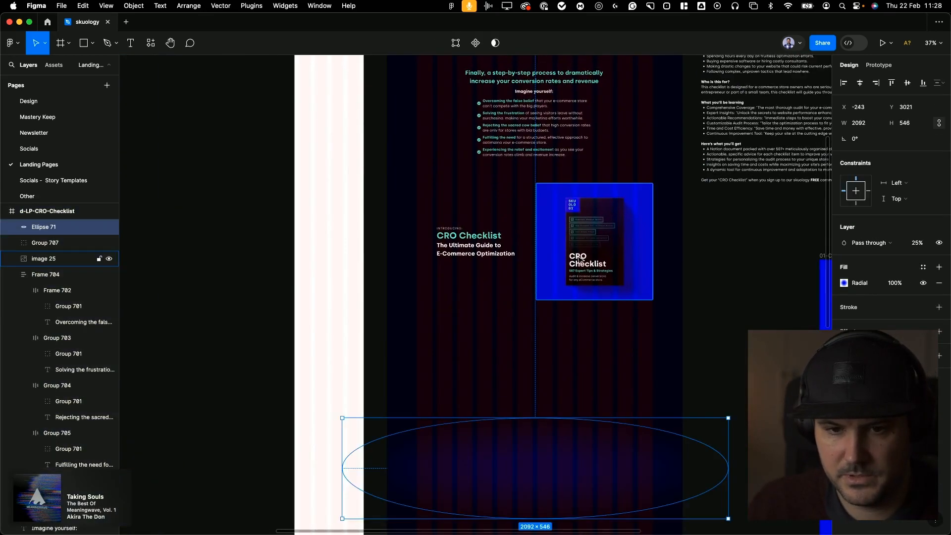
Place the pasted glow ellipse behind the product introduction and align its vertical center with the cover image
left_click_drag(538, 480, 527, 257)
key("[")
left_click(590, 240, "shift")
left_click(908, 82)
left_click(760, 312)
scroll(569, 251, "up", 3)
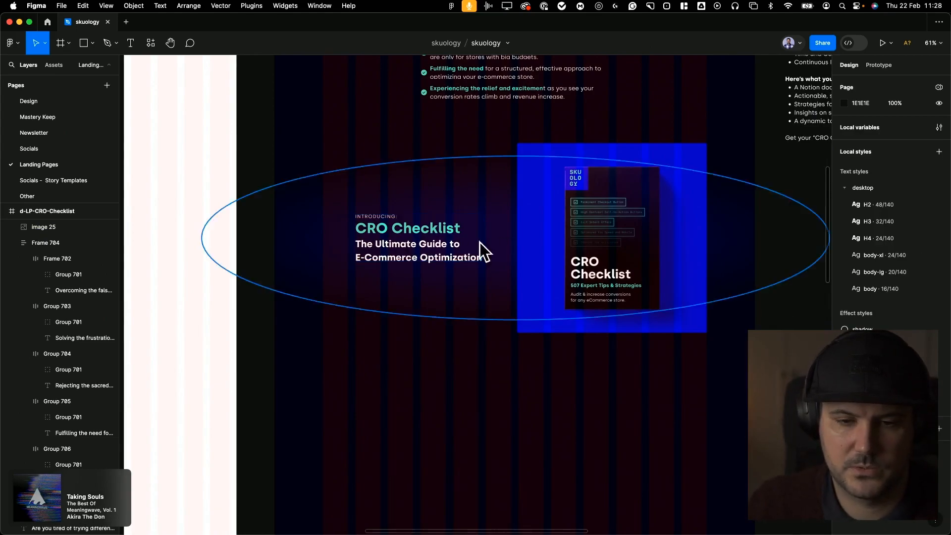
Hide the 12-column layout grid on the desktop CRO Checklist frame
scroll(480, 247, "right", 1)
scroll(418, 257, "up", 1)
left_click(244, 421)
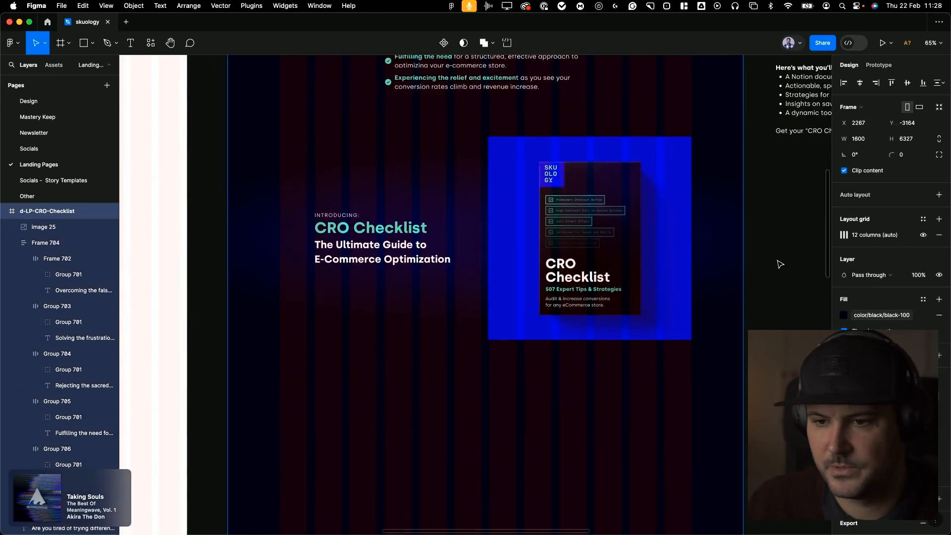
left_click(920, 238)
left_click(790, 244)
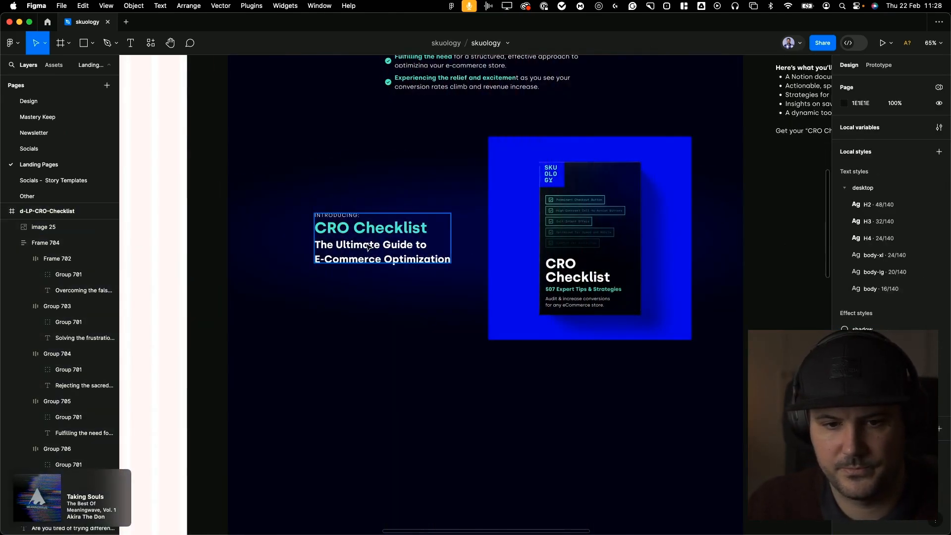
Try deleting the glow ellipse and shifting the heading group and cover image toward each other
left_click(471, 218)
key("Delete")
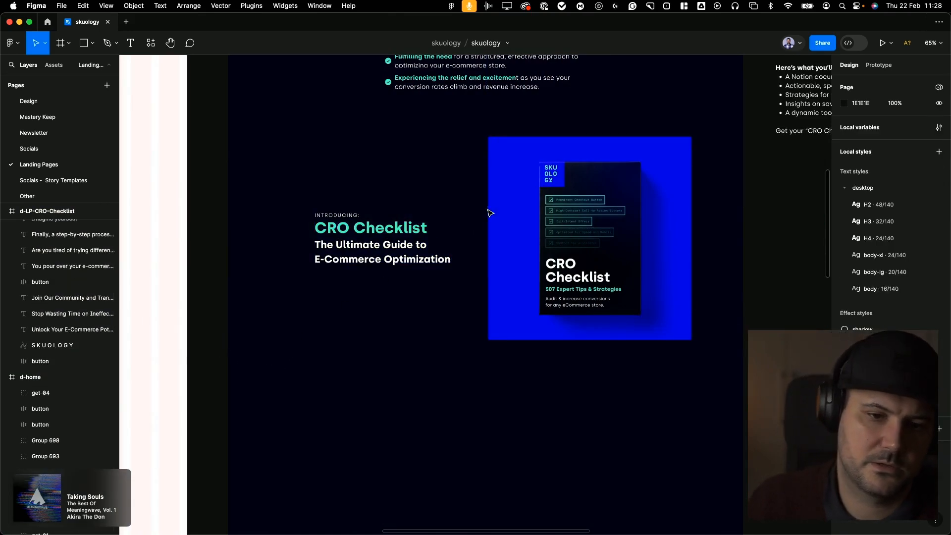
left_click_drag(407, 245, 464, 240)
left_click(618, 308, "shift")
left_click_drag(618, 308, 573, 311)
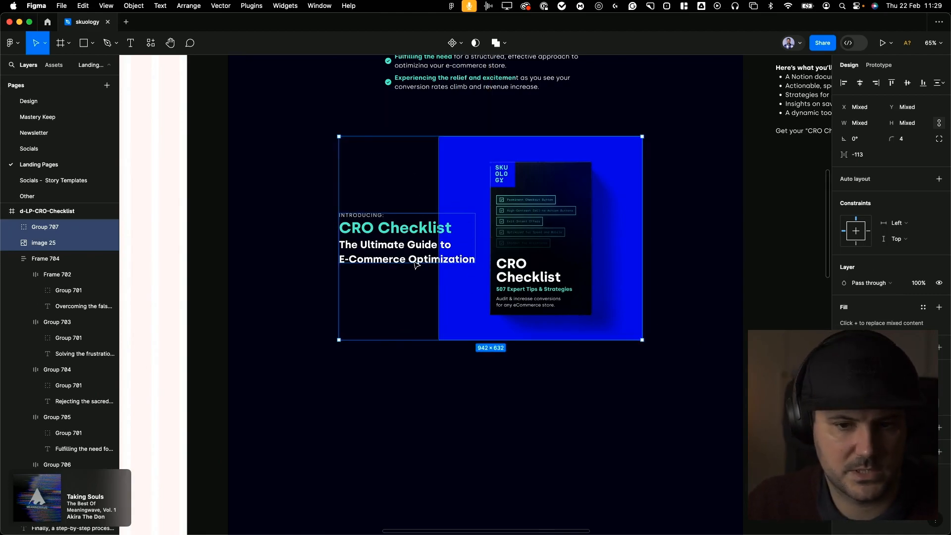
Undo the heading group and cover image moves and the deletion of the glow ellipse
key("ctrl+z")
key("ctrl+z")
key("ctrl+z")
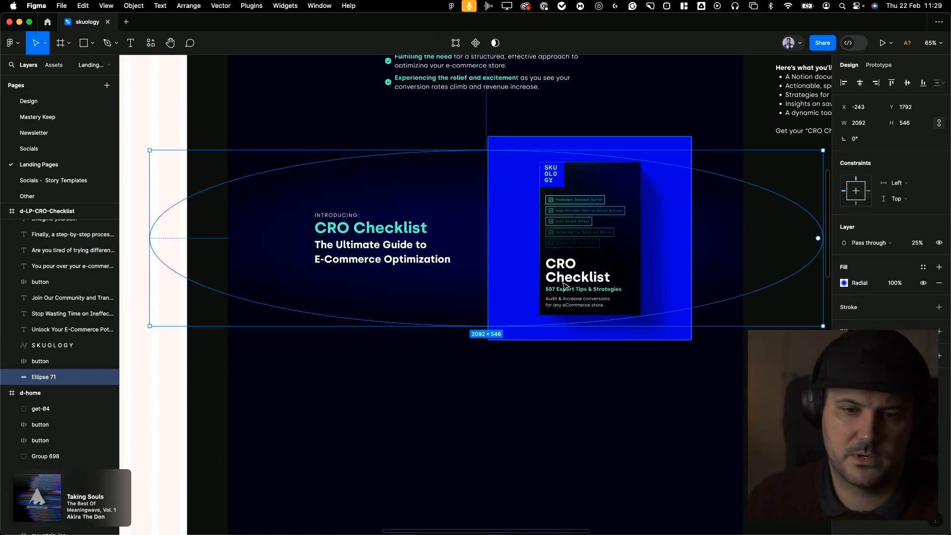
key("ctrl+z")
Set the glow ellipse's layer opacity to 40%
left_click(722, 241)
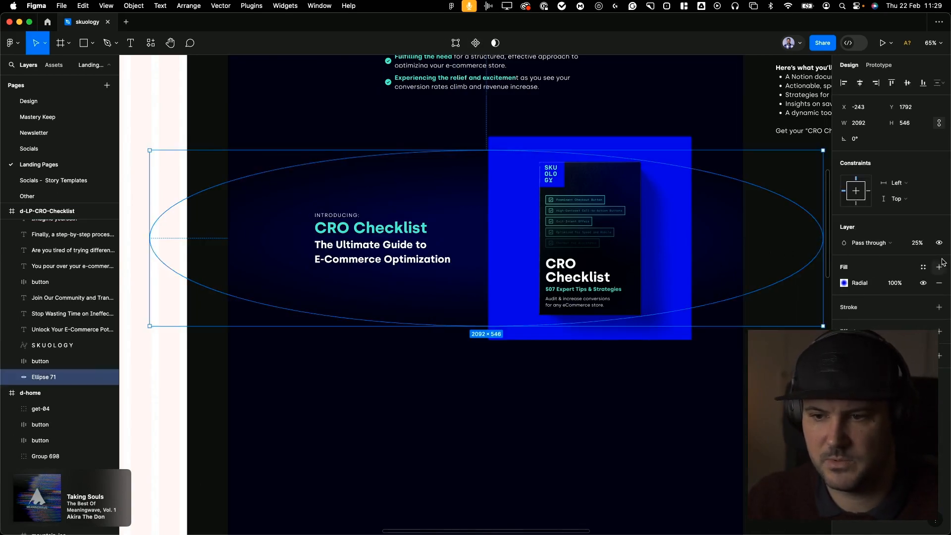
key("Tab")
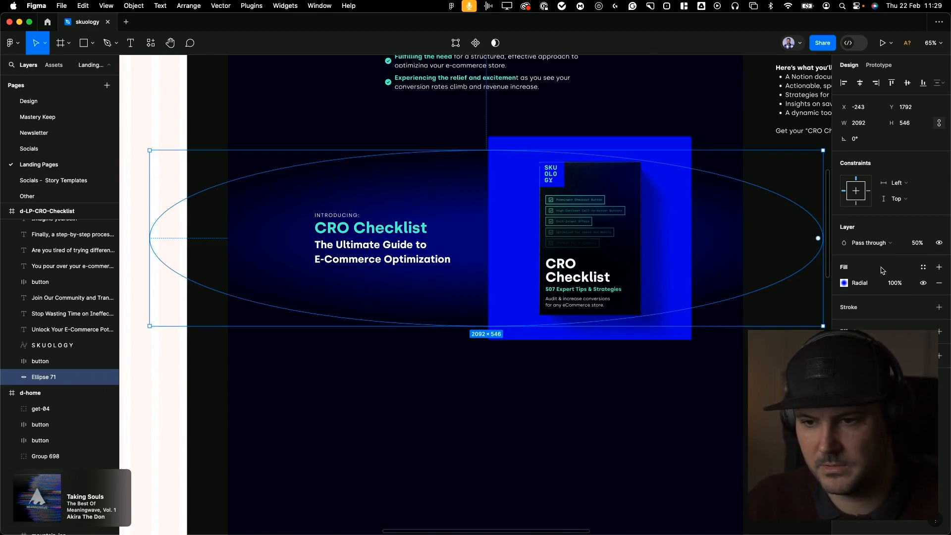
type("40")
key("Tab")
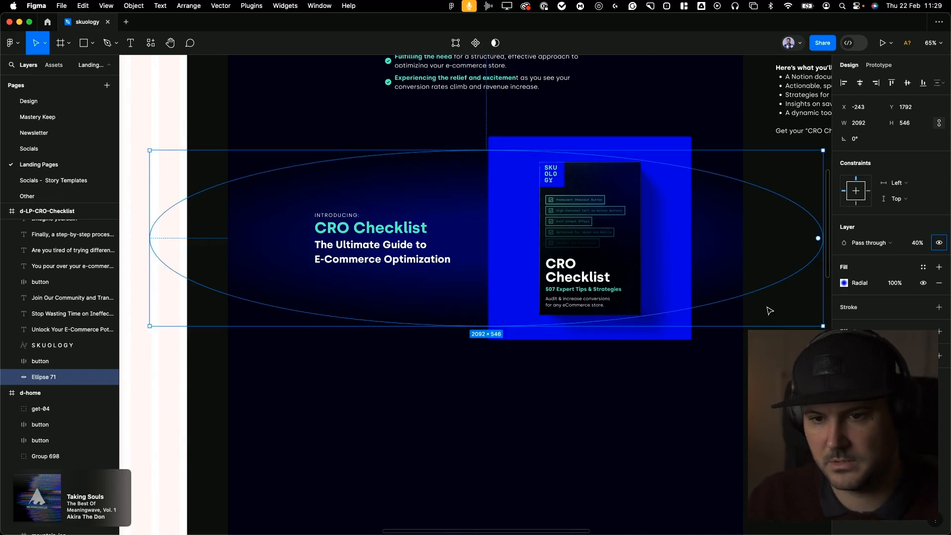
left_click(772, 314)
scroll(515, 333, "down", 3)
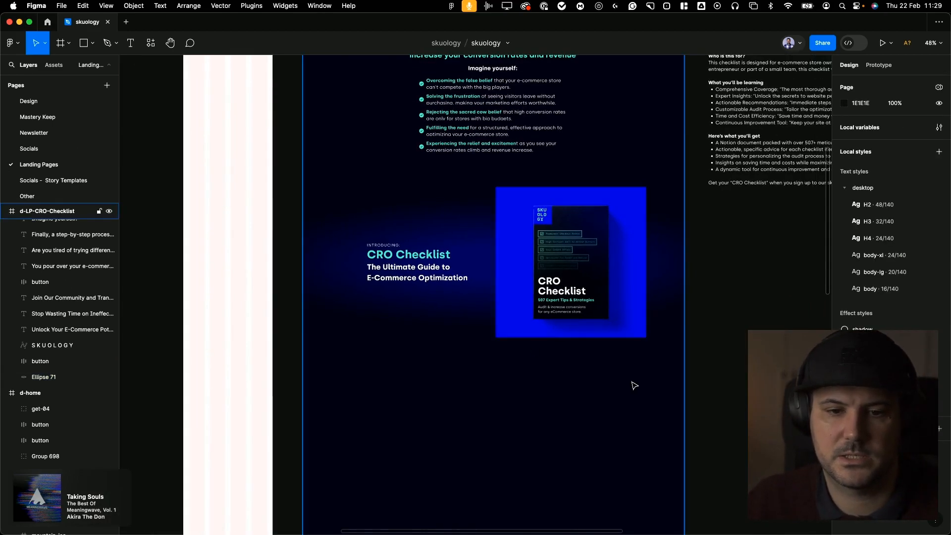
scroll(465, 315, "up", 1)
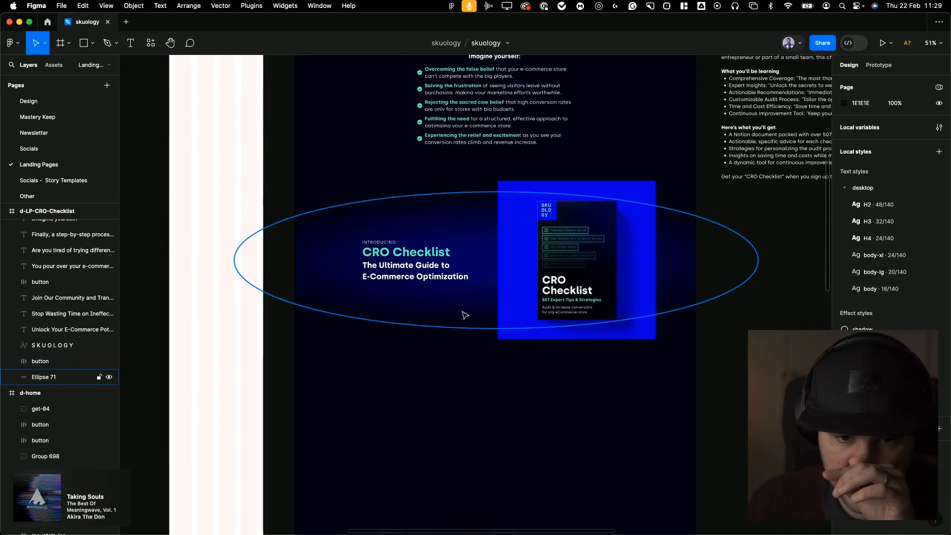
Duplicate the hero's join button below the product subtitle at X 269, Y 2177
scroll(465, 315, "up", 7)
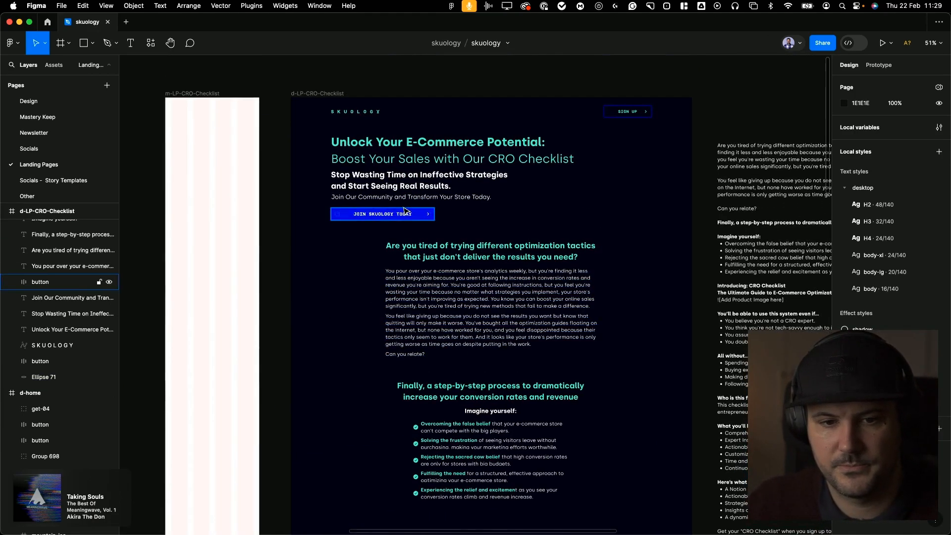
left_click(404, 215)
scroll(402, 149, "down", 4)
scroll(402, 121, "up", 2)
left_click_drag(404, 90, 408, 534)
left_click_drag(424, 353, 424, 352)
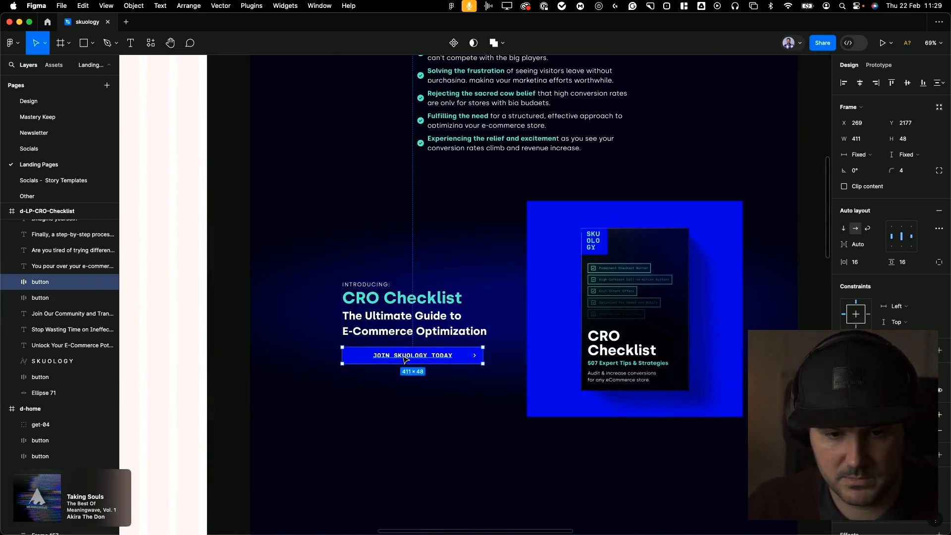
Change the duplicated button's label to "Join & DOWNLOAD FOR FREE"
double_click(423, 356)
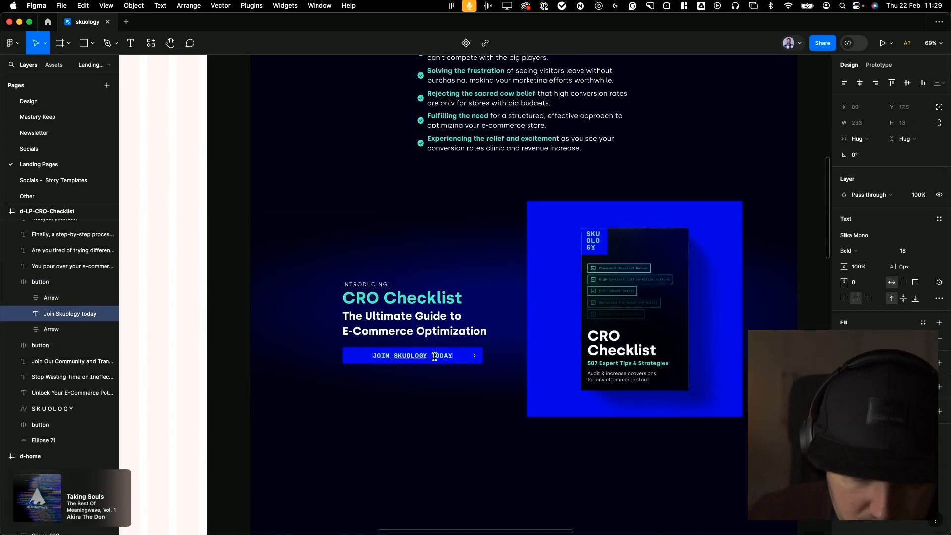
type("FREE DOWNLOAD")
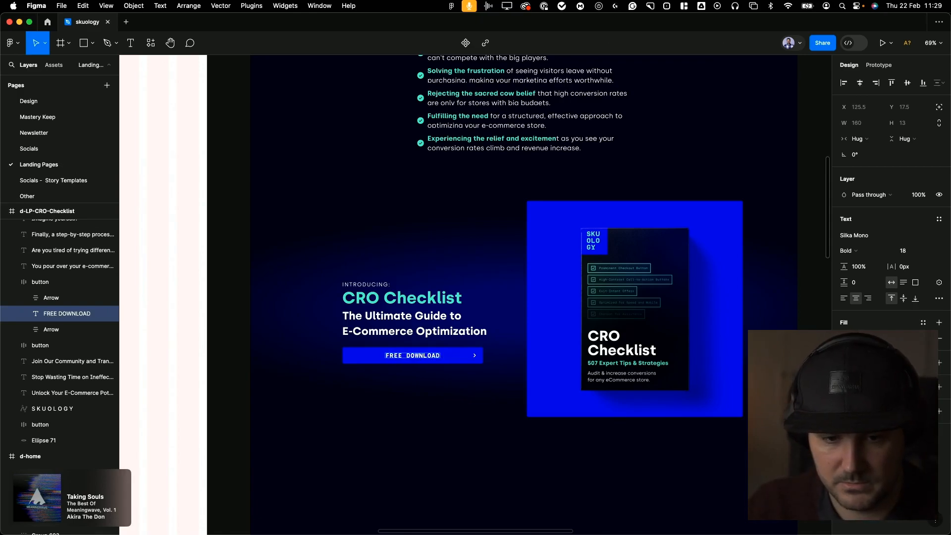
type("Join Skuology & DOWNLOAD FREE")
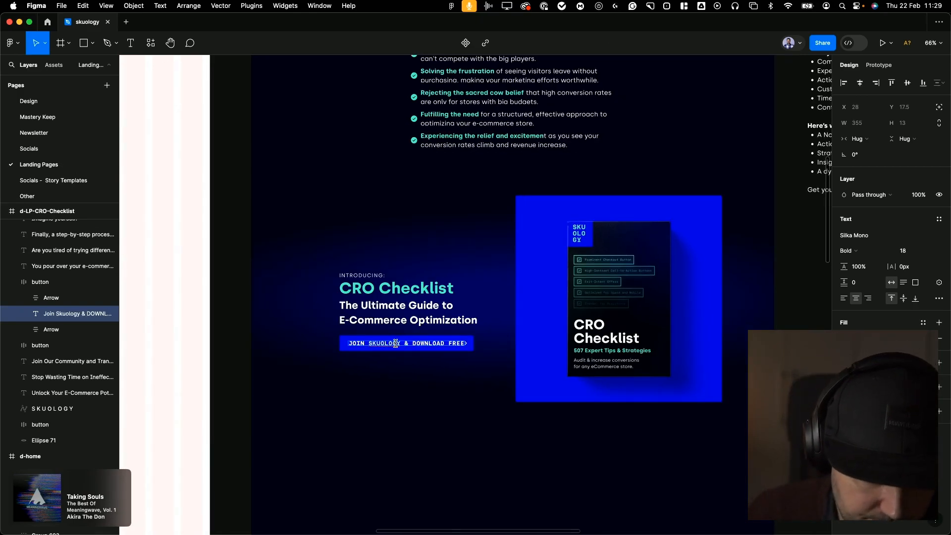
double_click(396, 344)
key("BackSpace")
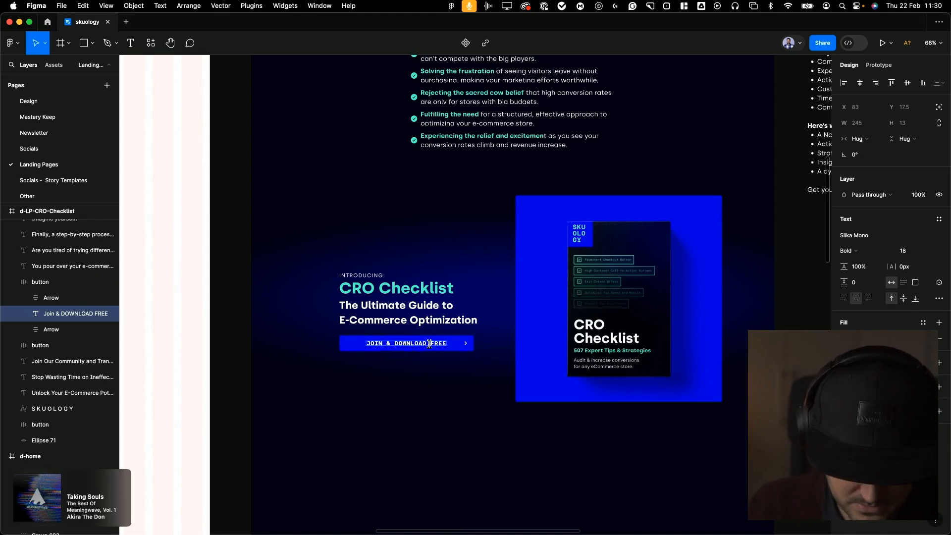
left_click(430, 344)
type("FOR")
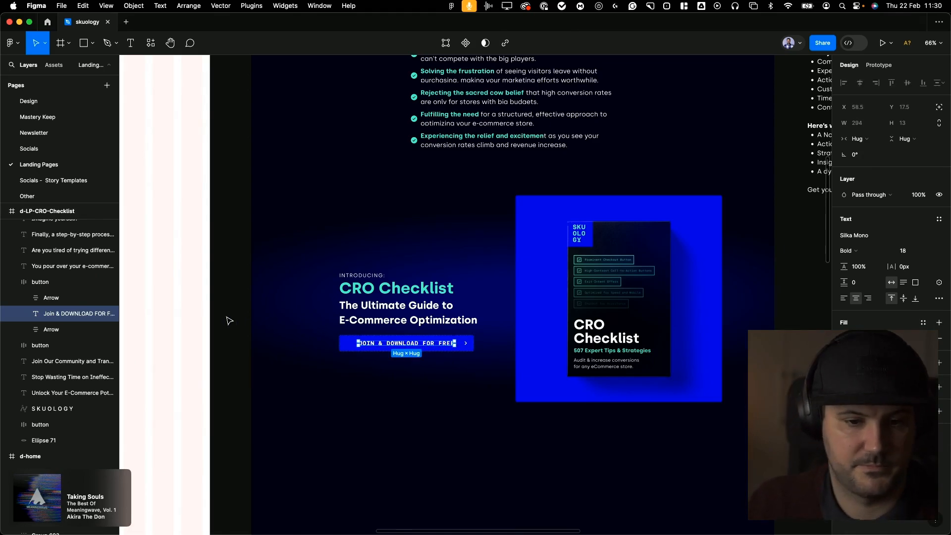
left_click(230, 320)
scroll(238, 331, "down", 2)
scroll(238, 332, "right", 1)
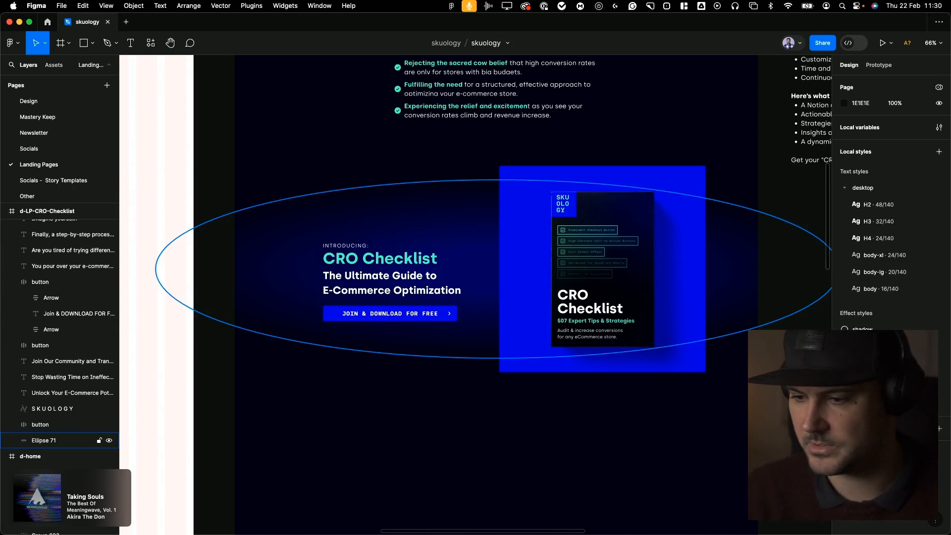
Switch to Brave, open the Skuology dashboard from the website and widen the browser window
key("super+Tab")
key("ctrl+Tab")
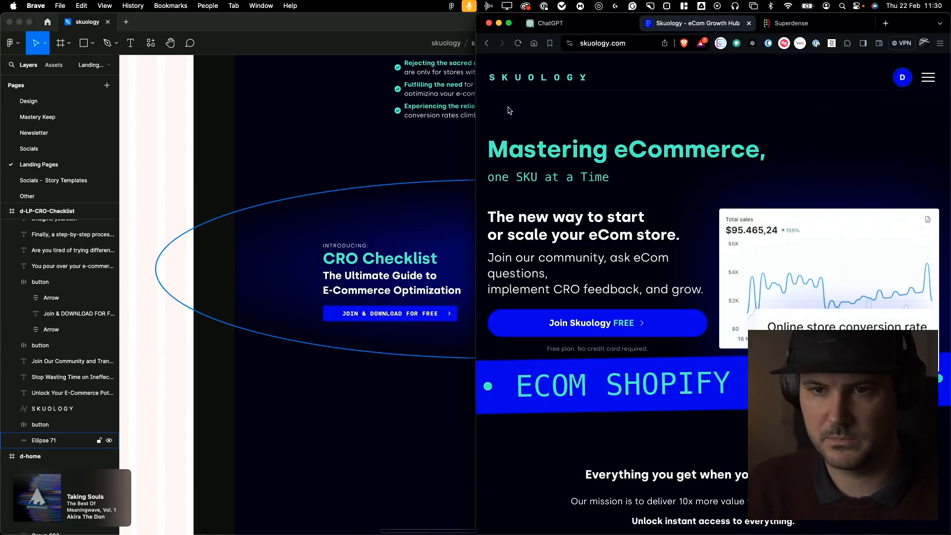
left_click(898, 78)
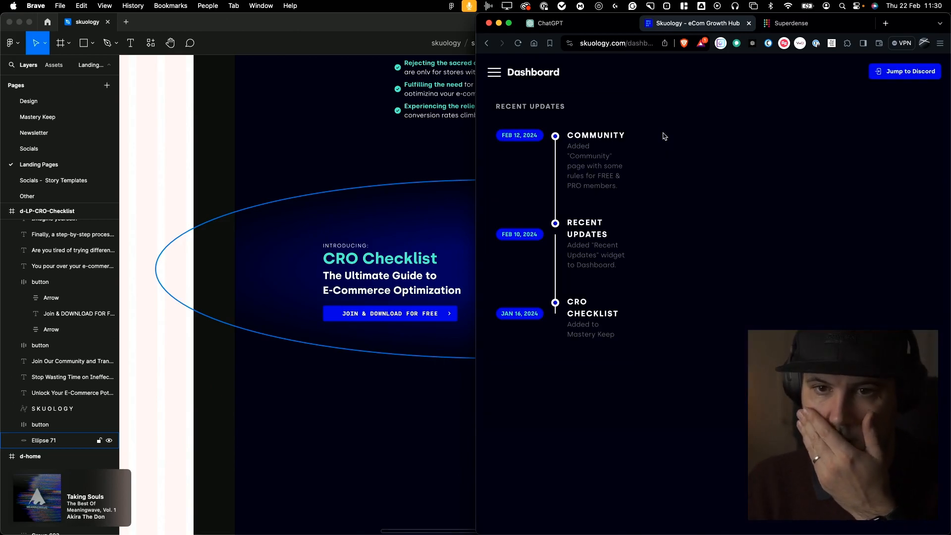
left_click_drag(475, 144, 152, 147)
left_click_drag(320, 130, 477, 225)
left_click(435, 167)
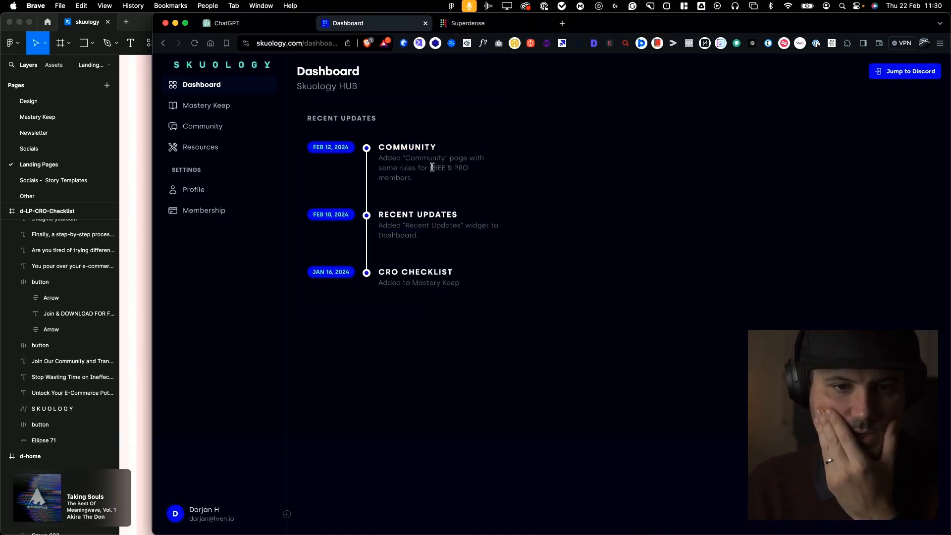
Open the CRO Checklist page in Mastery Keep and review its layout and description
left_click(214, 105)
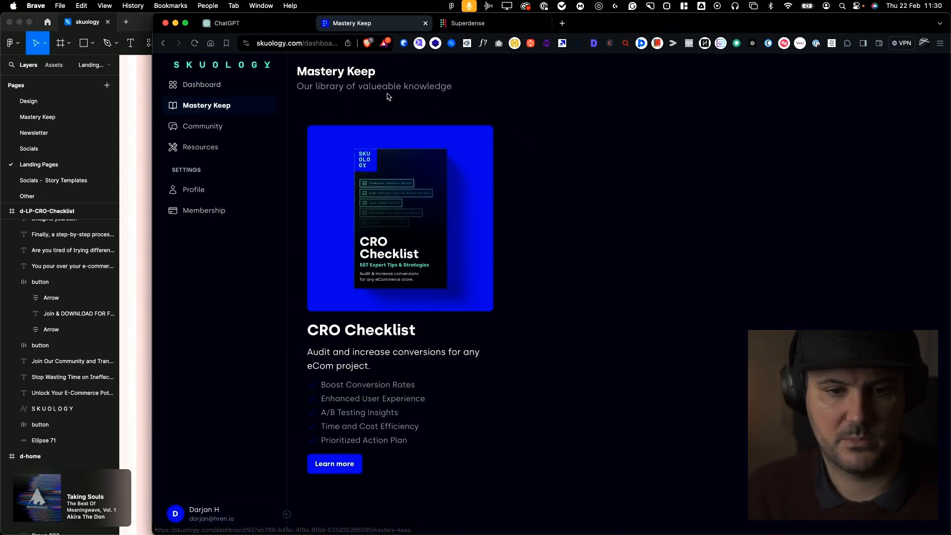
left_click(347, 463)
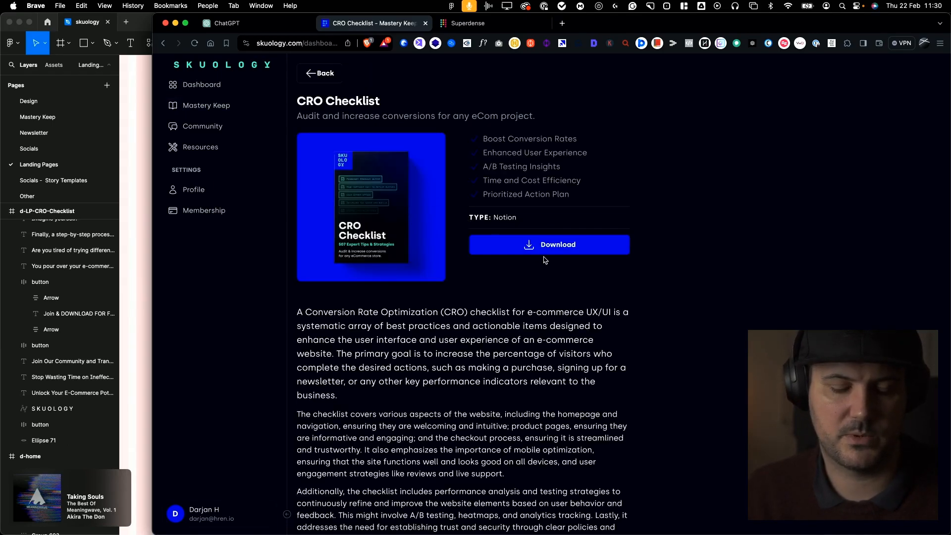
right_click(499, 299)
left_click(477, 292)
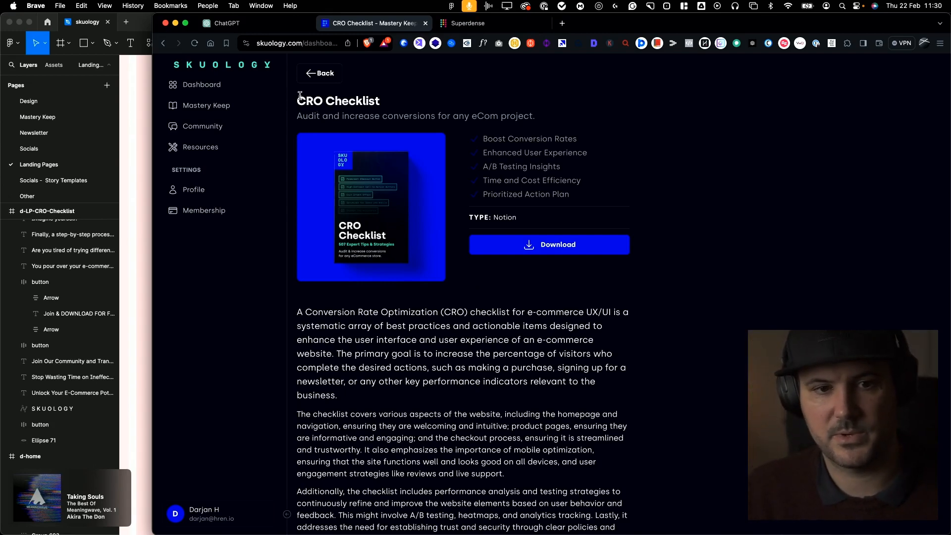
scroll(320, 133, "down", 2)
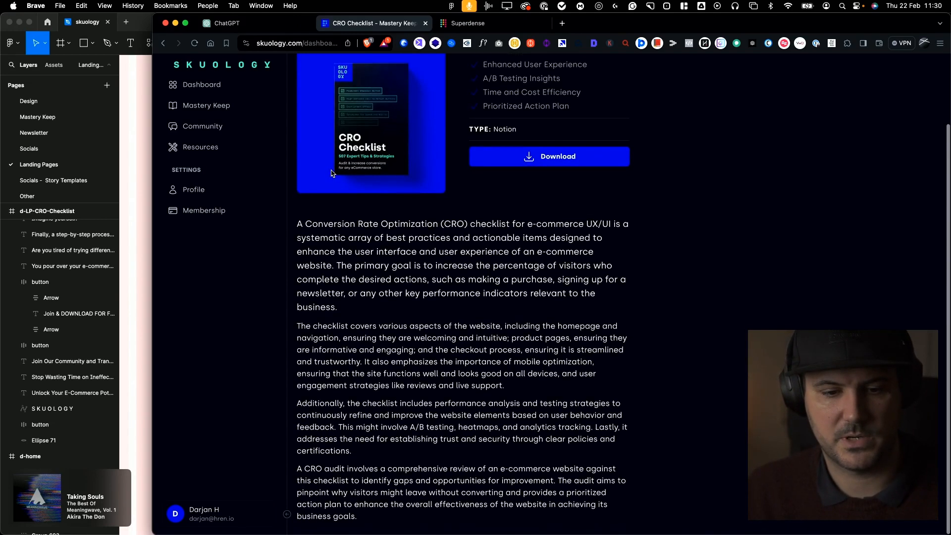
right_click(610, 268)
left_click(566, 252)
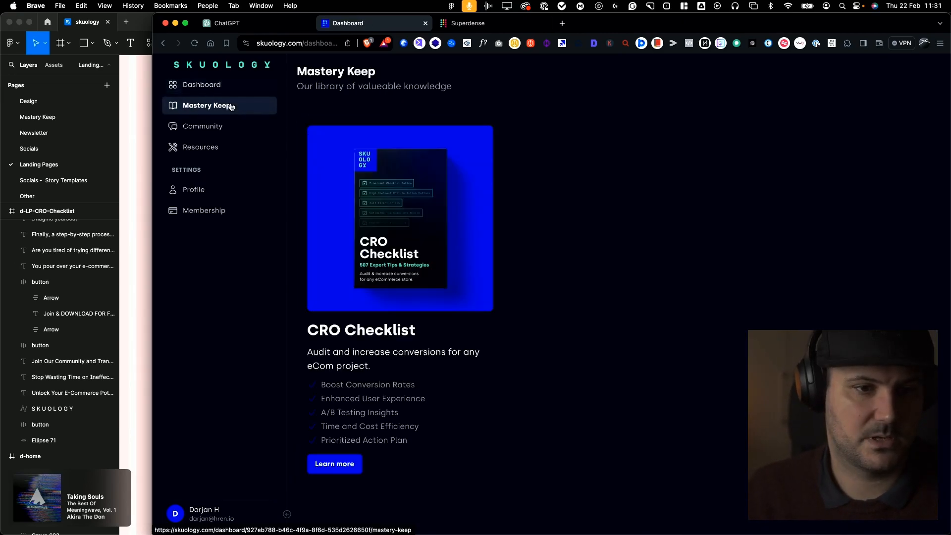
View the Resources and Community pages, narrow the browser window and return to the landing page in Figma
left_click(220, 148)
left_click(219, 128)
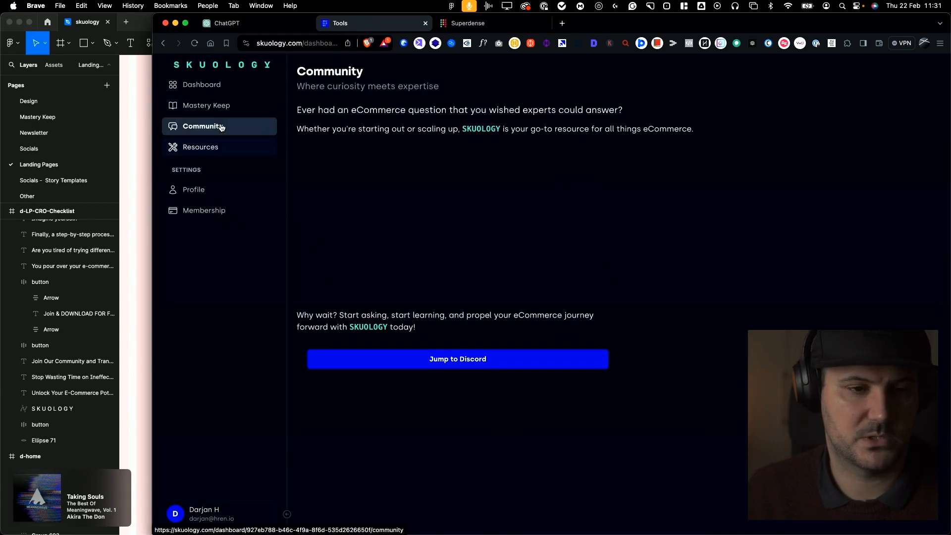
left_click_drag(152, 119, 501, 124)
left_click(222, 219)
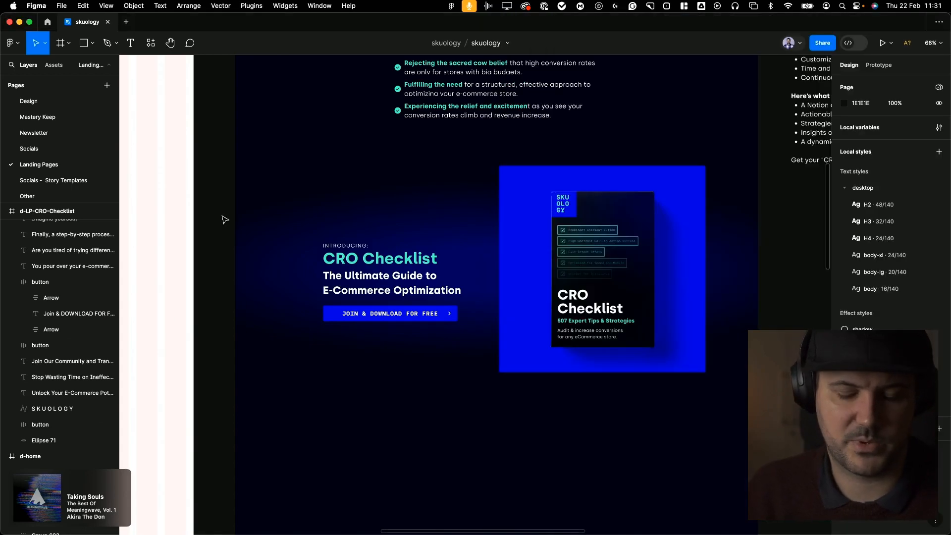
Relabel the product section's button "JOIN SKUOLOGY" and add the caption "& DOWNLOAD FREE CRO CHECKLIST" beneath it
scroll(524, 259, "right", 2)
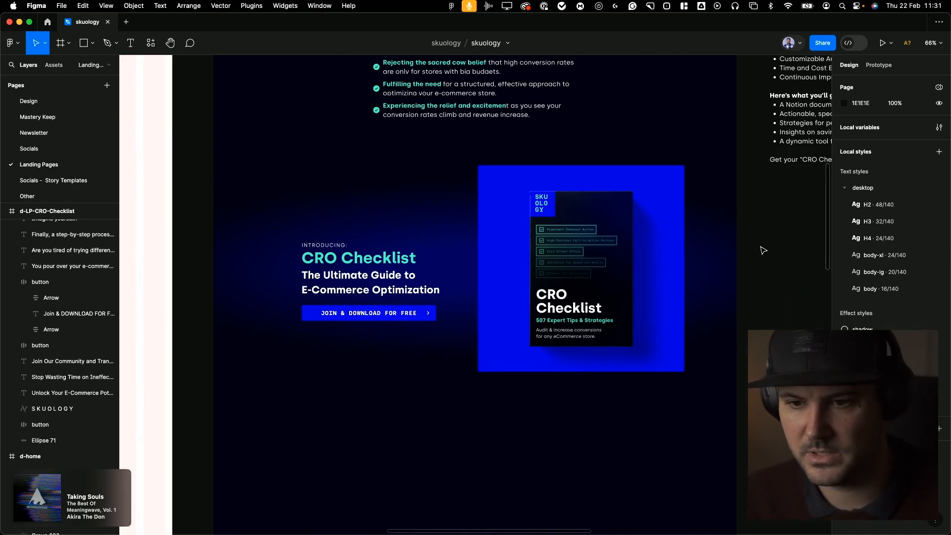
scroll(346, 214, "up", 10)
double_click(348, 176)
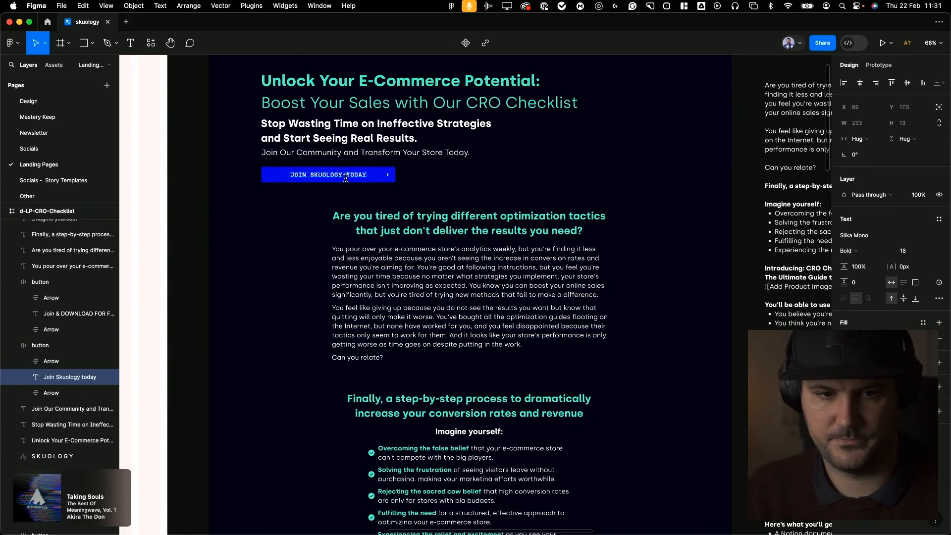
scroll(385, 307, "down", 10)
scroll(385, 307, "up", 5)
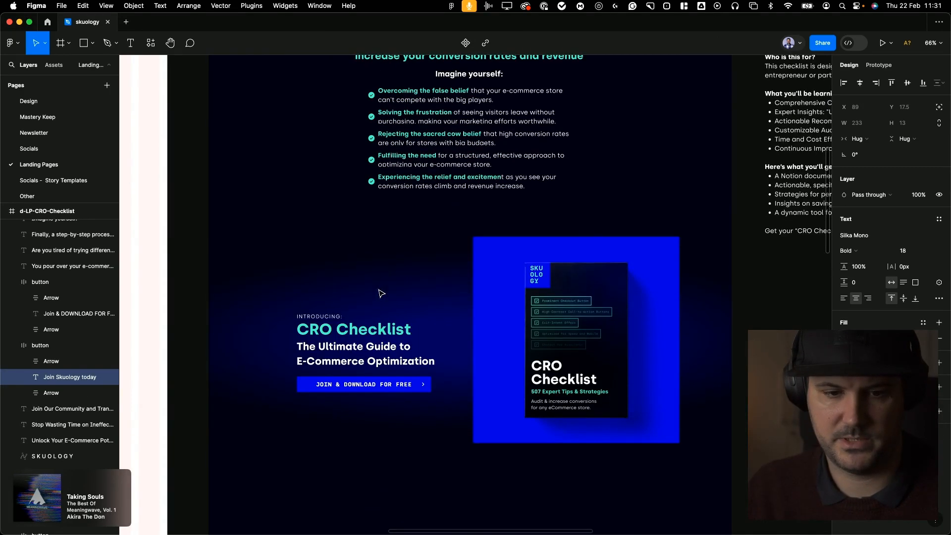
double_click(373, 386)
type("JOIN SKUOLOGY TODAY")
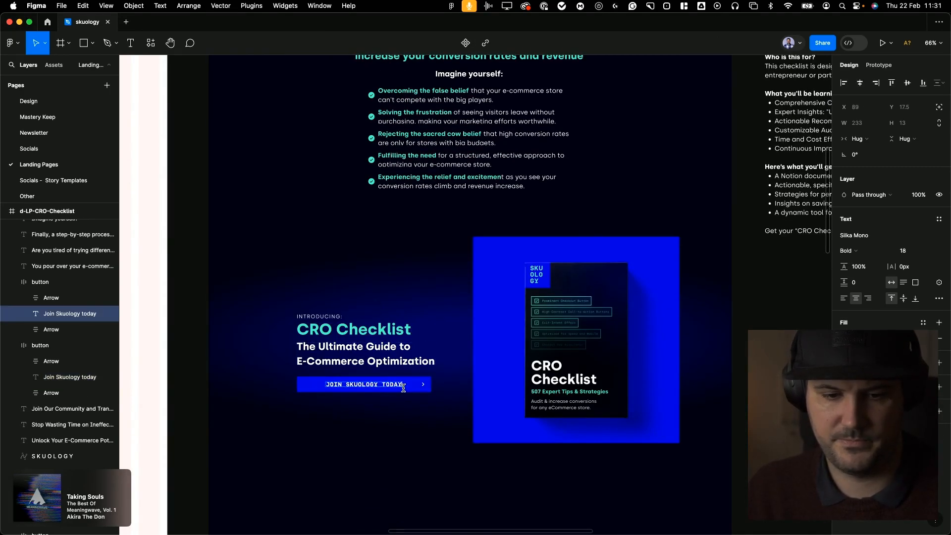
double_click(391, 385)
double_click(390, 385)
key("BackSpace")
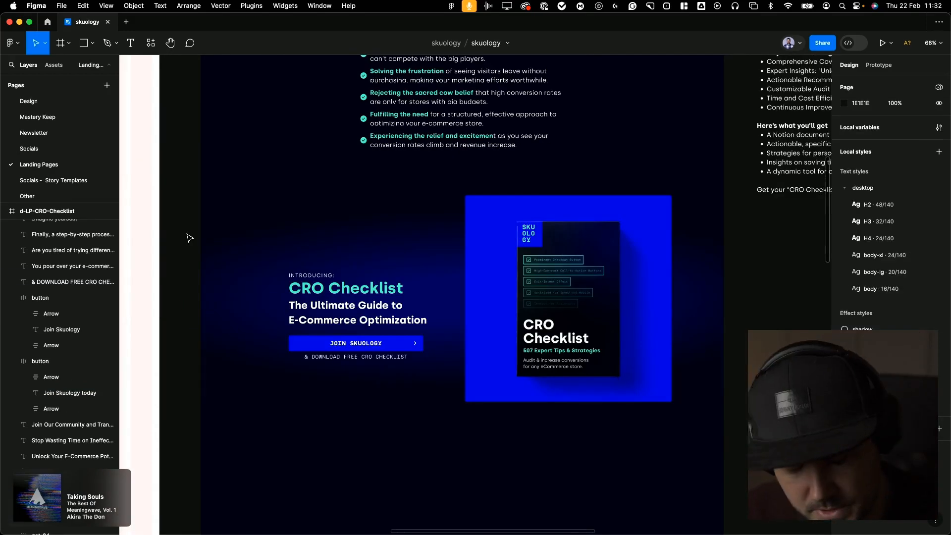
left_click(369, 348)
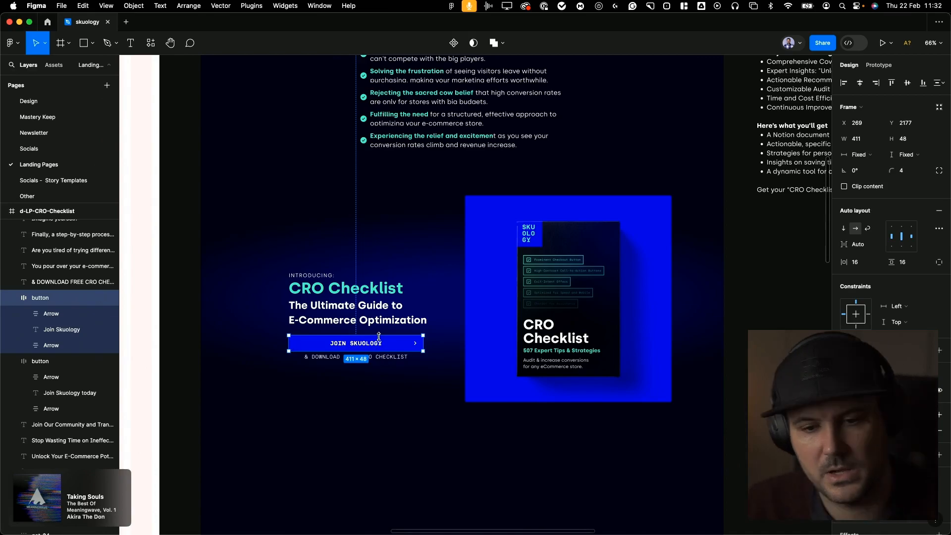
left_click(544, 290)
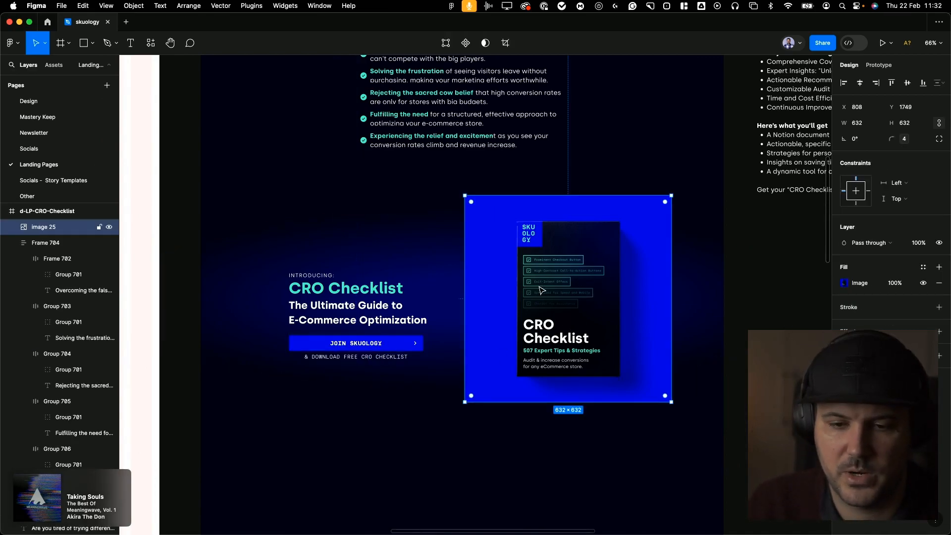
left_click(773, 288)
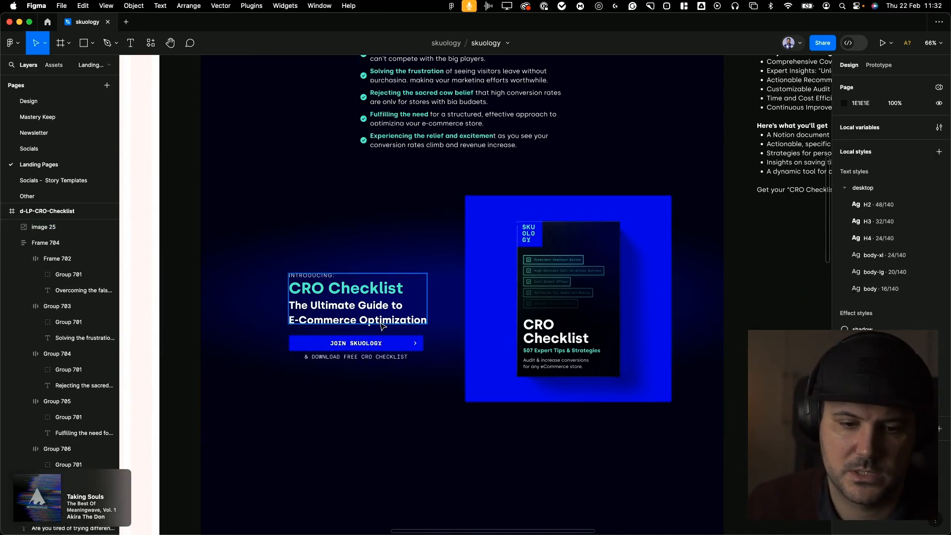
left_click(374, 348)
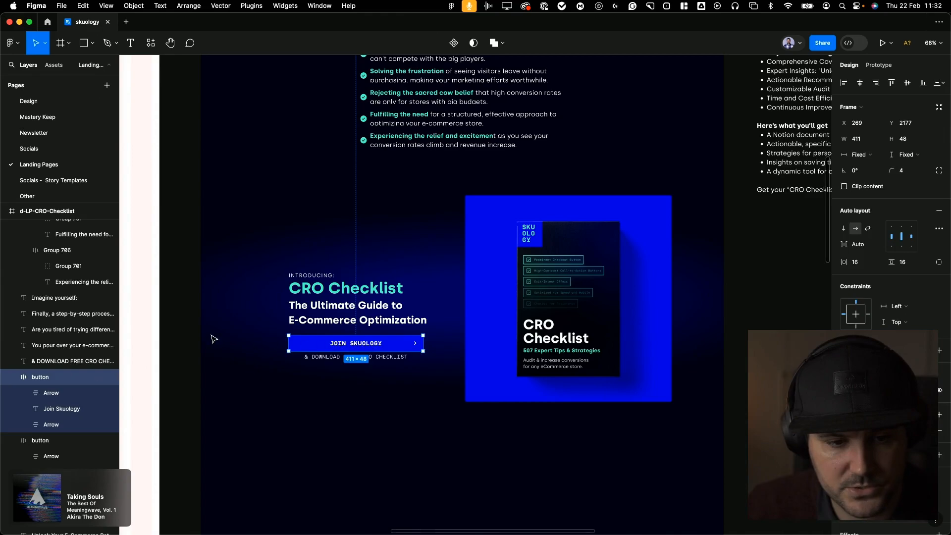
left_click(194, 336)
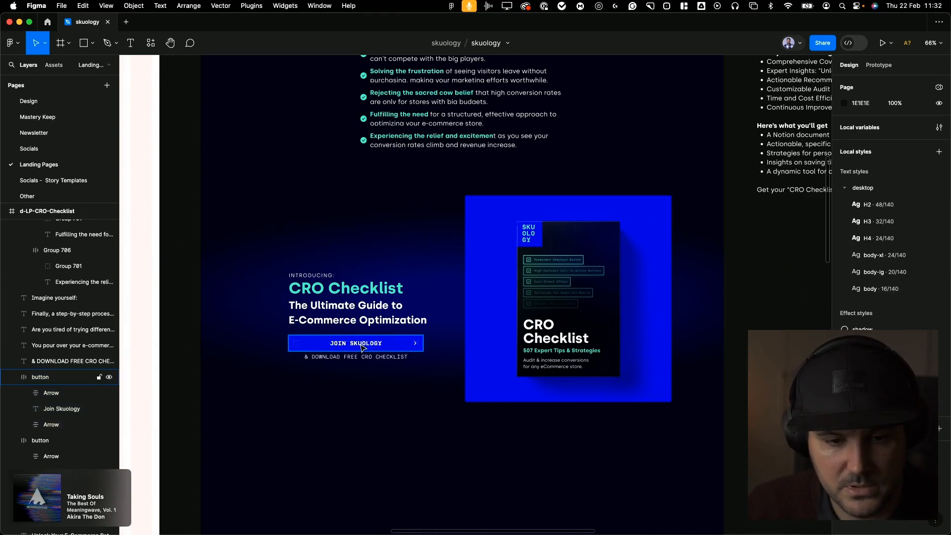
Extend the product section's button label to "JOIN SKUOLOGY & DOWNLOAD"
double_click(362, 344)
key("Right")
type("& DOWNLOAD")
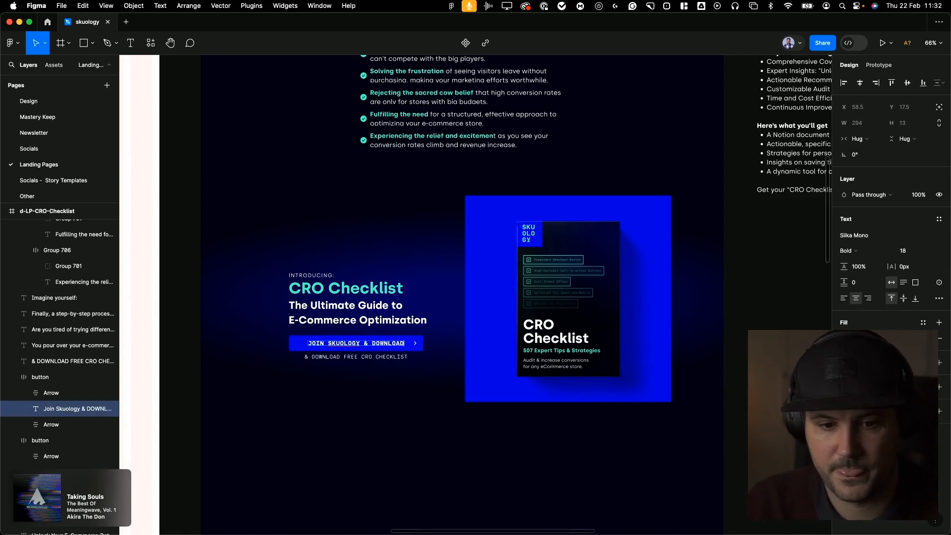
left_click(355, 369)
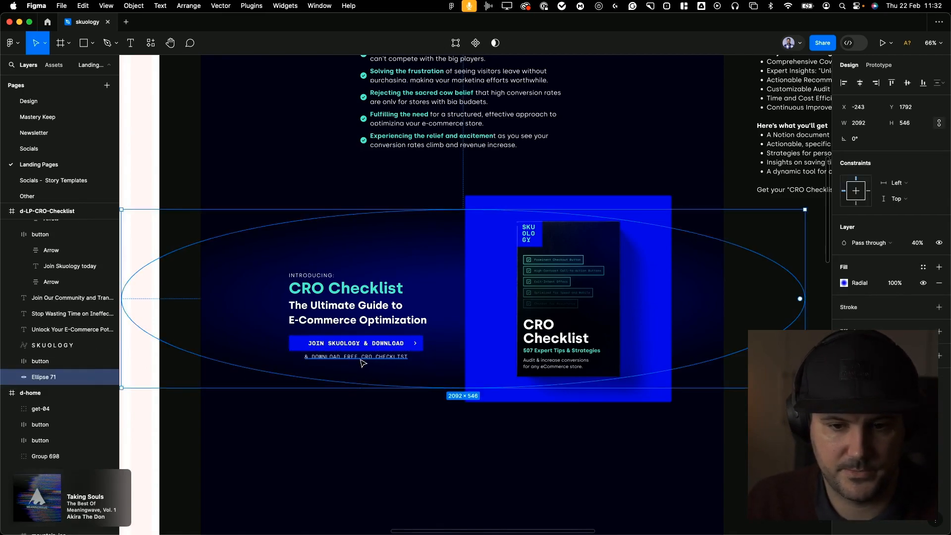
left_click(362, 363)
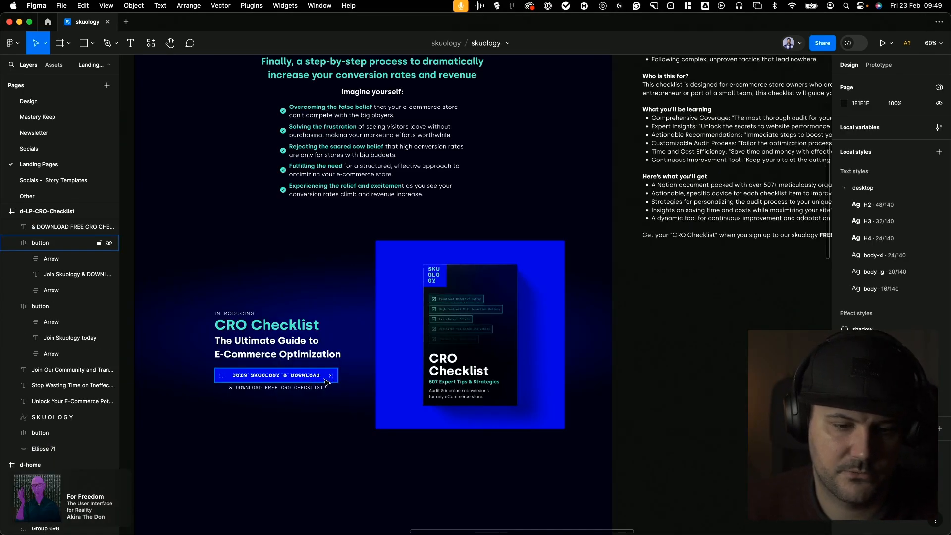
key("Escape")
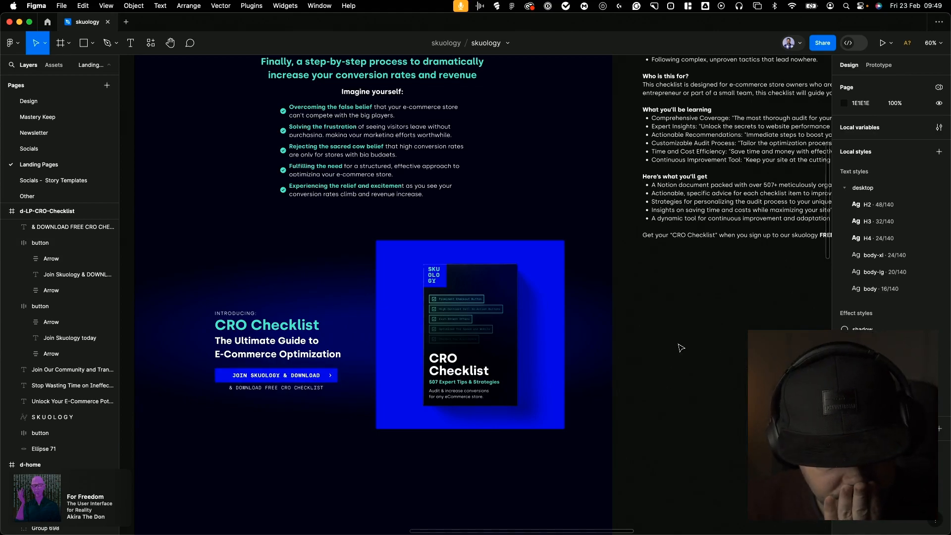
Try a turquoise fill on the product section's download button
left_click(268, 381)
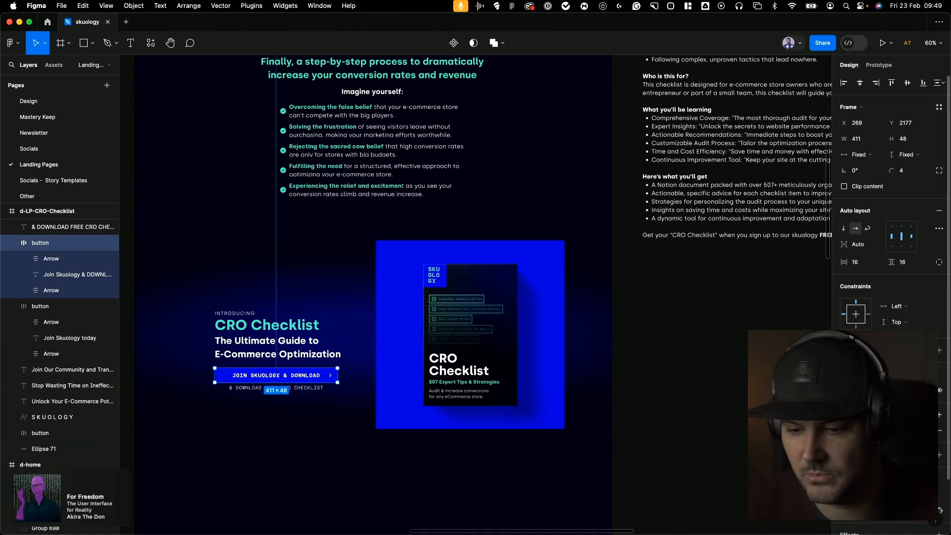
left_click(733, 386)
left_click(743, 384)
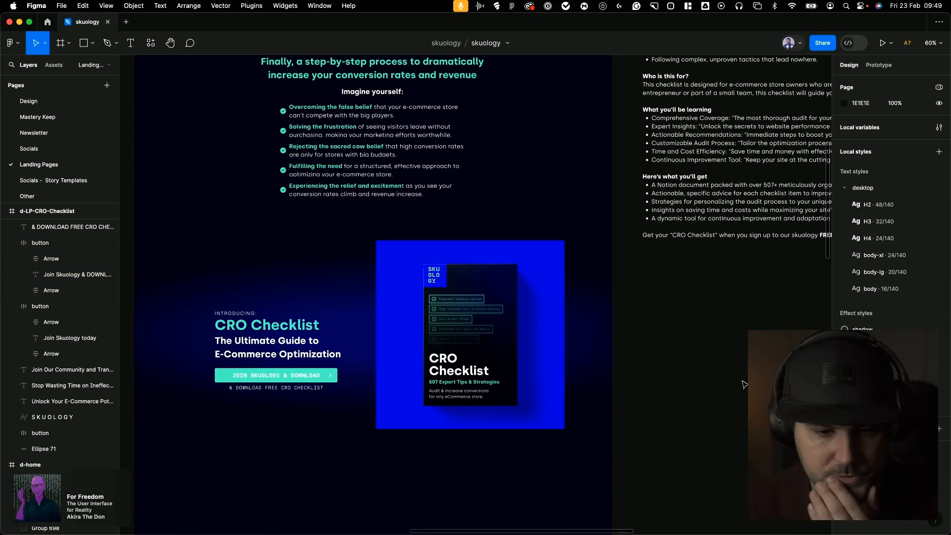
Copy the "You'll be able to use this system even if..." and "All without..." blocks from the sales copy to below the product section
scroll(672, 367, "up", 10)
scroll(673, 366, "down", 6)
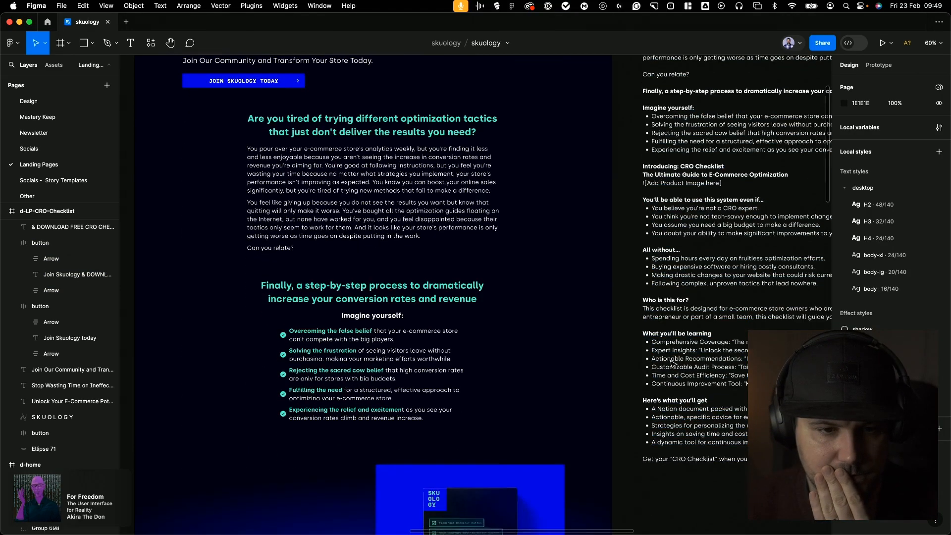
scroll(673, 362, "down", 3)
left_click(665, 87)
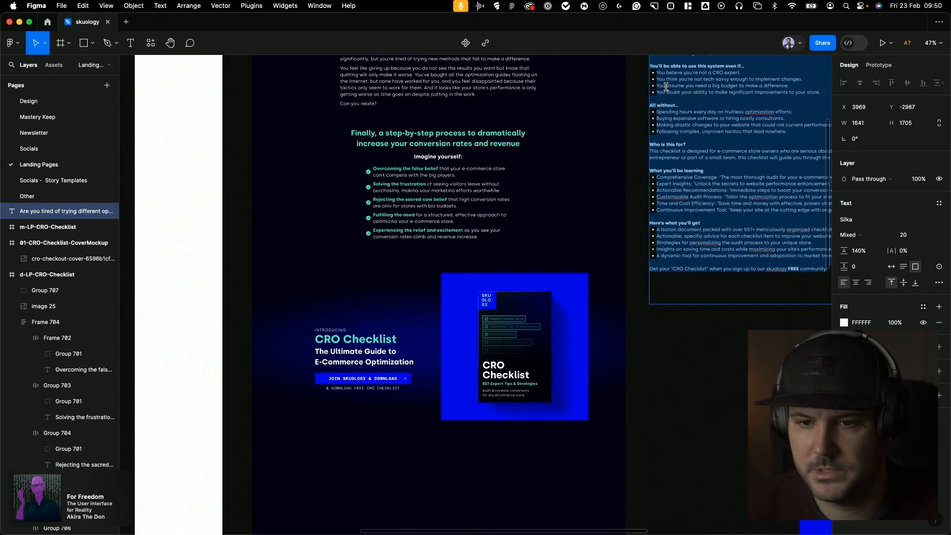
left_click_drag(788, 132, 637, 66)
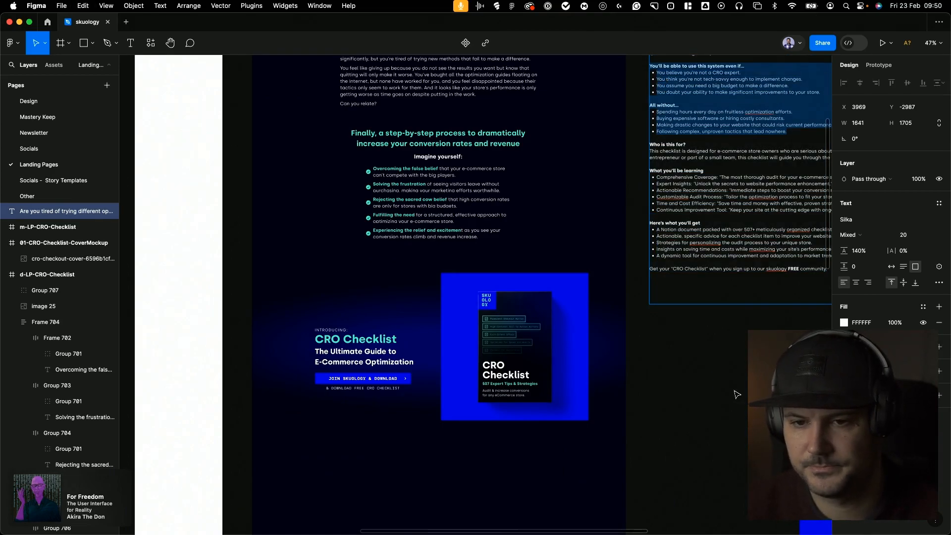
key("Escape")
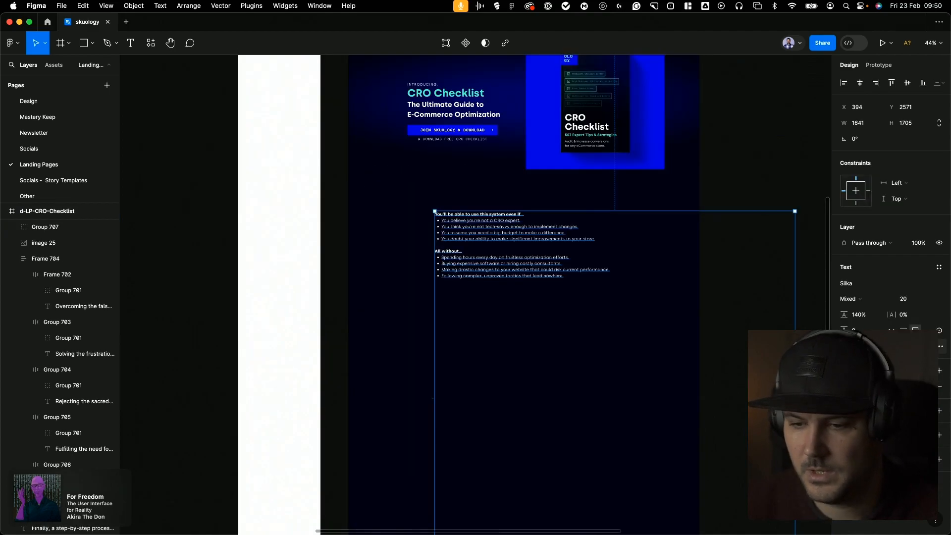
Set the pasted text block to auto height and narrow it to about 841 px
left_click(940, 347)
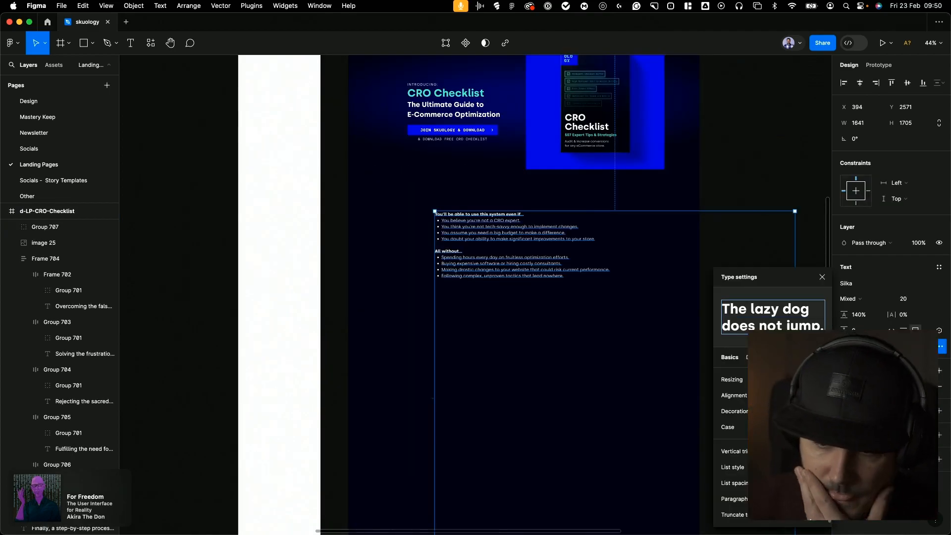
left_click(808, 379)
left_click(823, 277)
left_click_drag(499, 233, 461, 291)
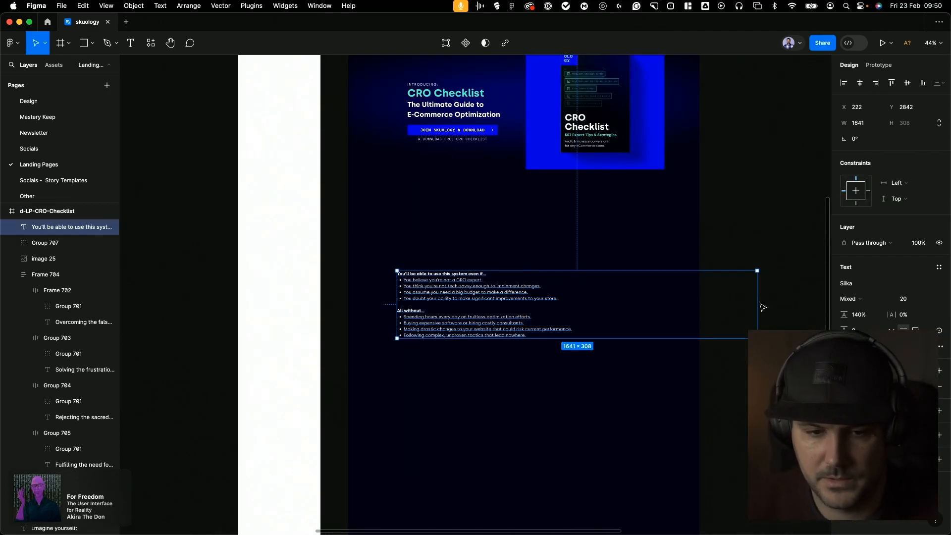
left_click_drag(759, 308, 588, 309)
Duplicate the text block and place "You'll be able to use this system even if..." above it as a separate H3 heading
left_click_drag(496, 301, 497, 242)
scroll(497, 242, "up", 3)
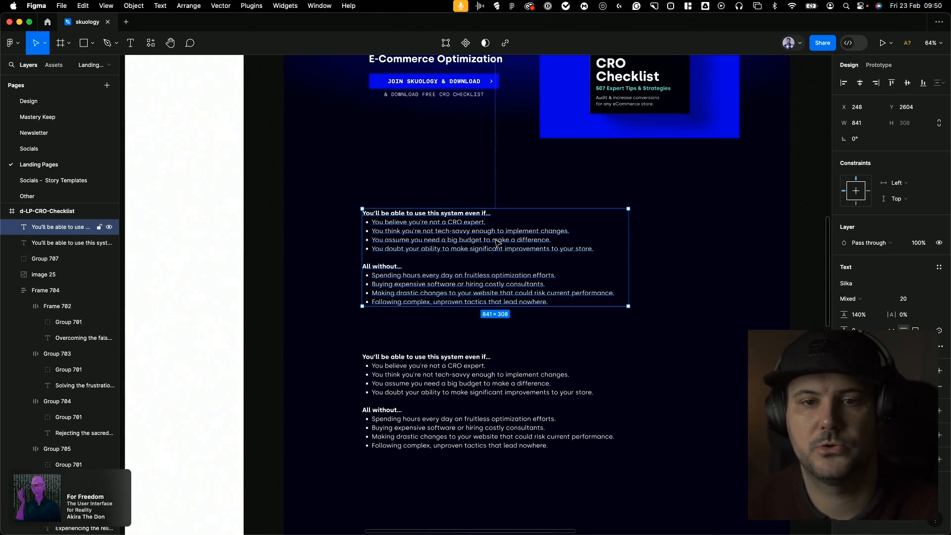
double_click(485, 228)
left_click_drag(491, 213, 278, 208)
key("super+c")
left_click(278, 207)
left_click(277, 191)
key("super+v")
left_click_drag(465, 275, 466, 329)
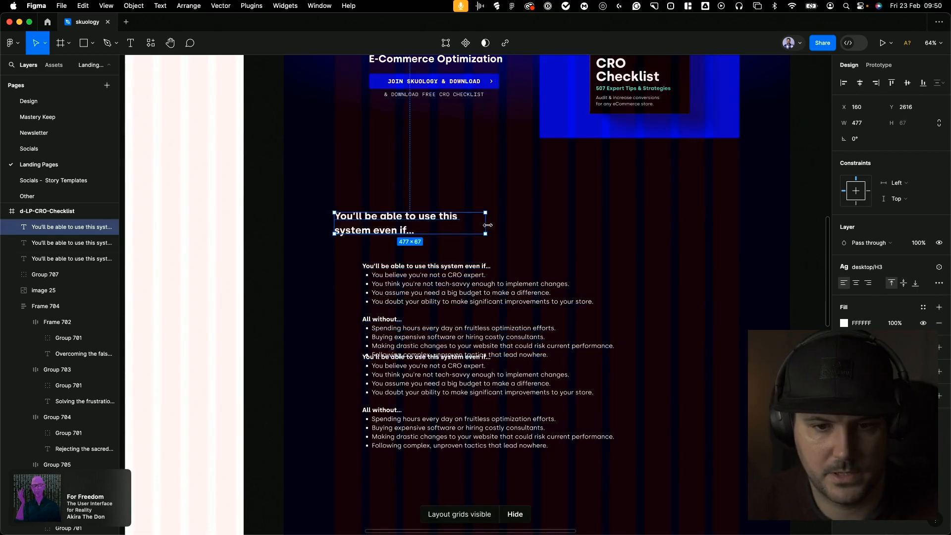
Widen the new heading to 519 px and break its line before "this system even if..."
mouse_move(488, 226)
left_mouse_down()
mouse_move(533, 221)
mouse_move(498, 223)
left_mouse_up()
double_click(449, 214)
left_click(440, 215)
key("Return")
key("Escape")
left_click(511, 241)
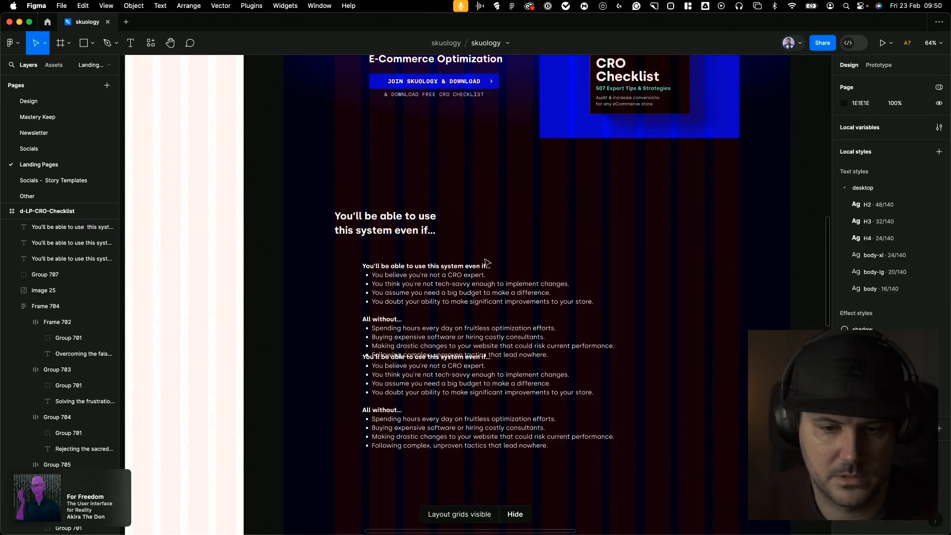
Duplicate the heading into a second column beside it and change the copy to "All without..."
left_click(370, 229)
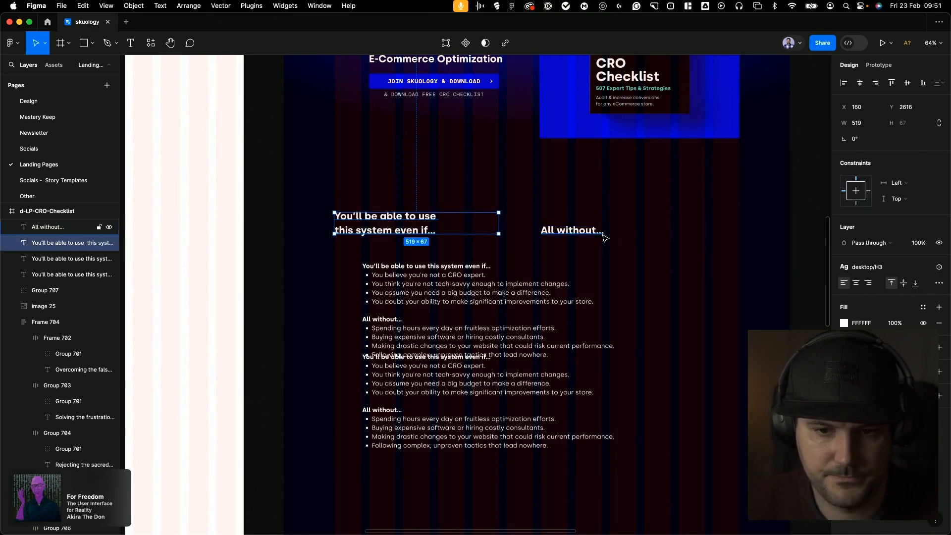
left_click(271, 219)
left_click_drag(254, 230, 758, 230)
left_click(631, 280)
Delete the redundant copy of the bulleted text block and move the remaining one lower beneath the two headings
left_click(456, 379)
key("Delete")
left_click(447, 337)
left_click_drag(449, 279, 475, 341)
Copy the "Imagine yourself" checkmark list under the "You'll be able to use this system even if..." heading and move the bulleted text below it
scroll(475, 341, "up", 5)
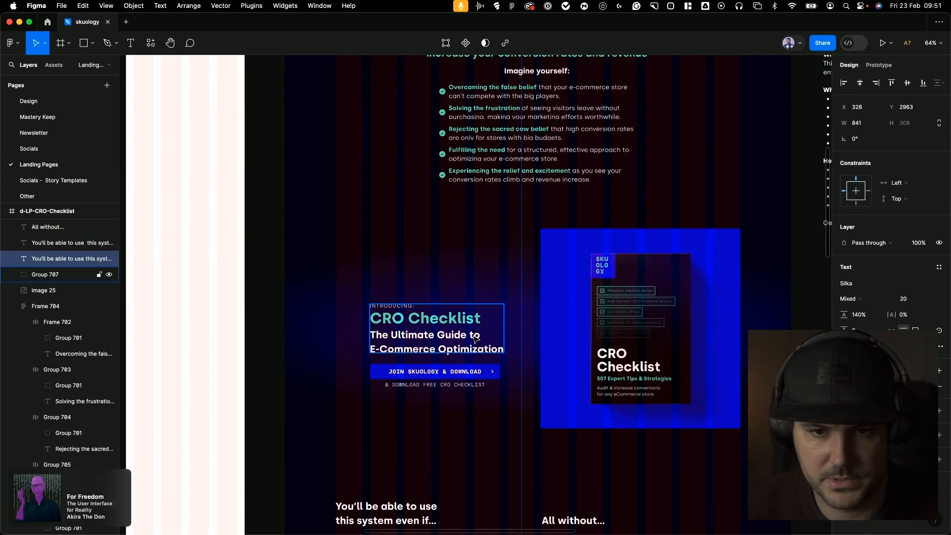
left_click(542, 96)
scroll(541, 94, "down", 5)
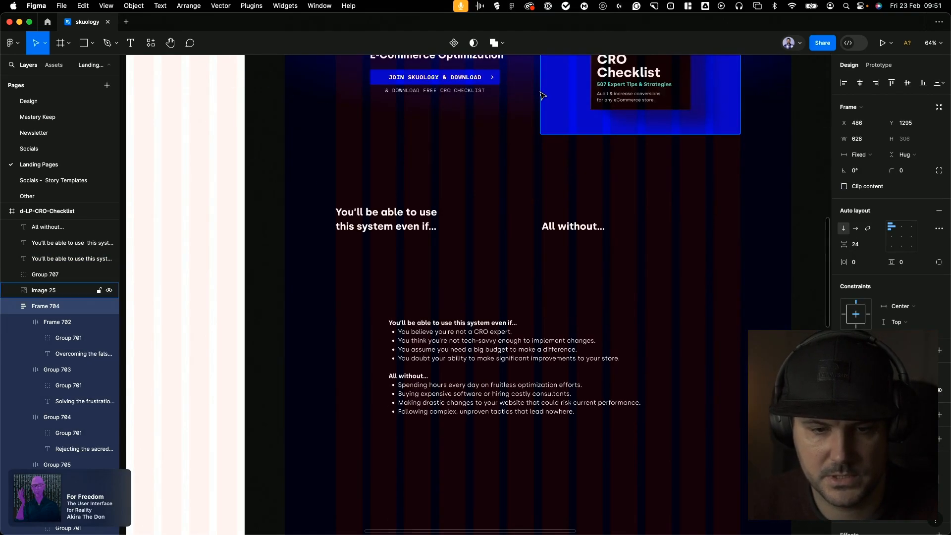
left_click(410, 214)
left_click_drag(557, 275, 564, 313)
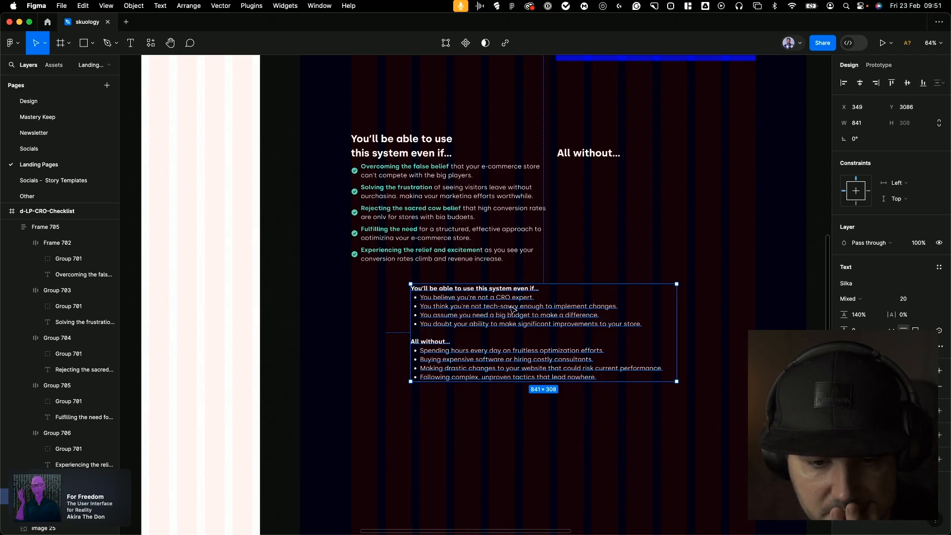
Narrow the copied checkmark list to its column and duplicate it under the "All without..." heading
left_click(357, 173, "super")
scroll(357, 173, "up", 10)
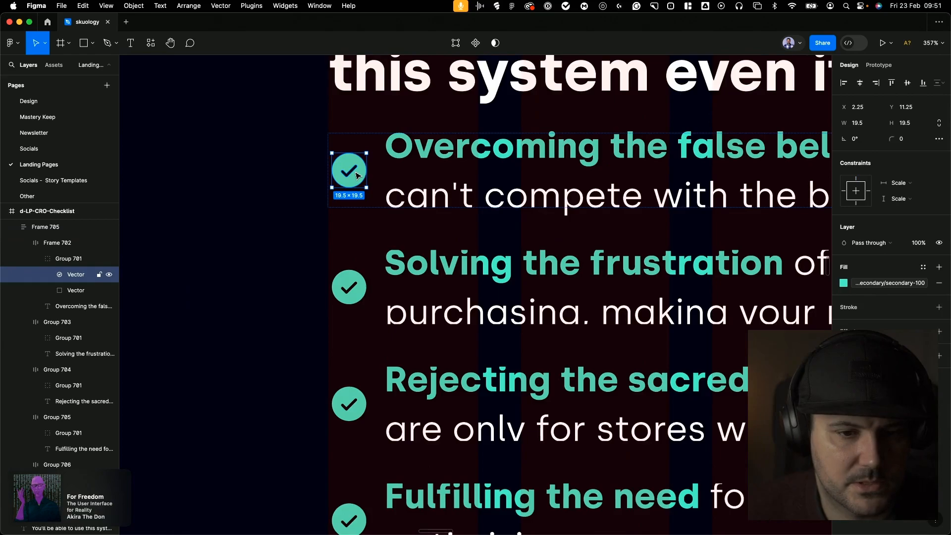
scroll(352, 172, "down", 10)
left_click(250, 178)
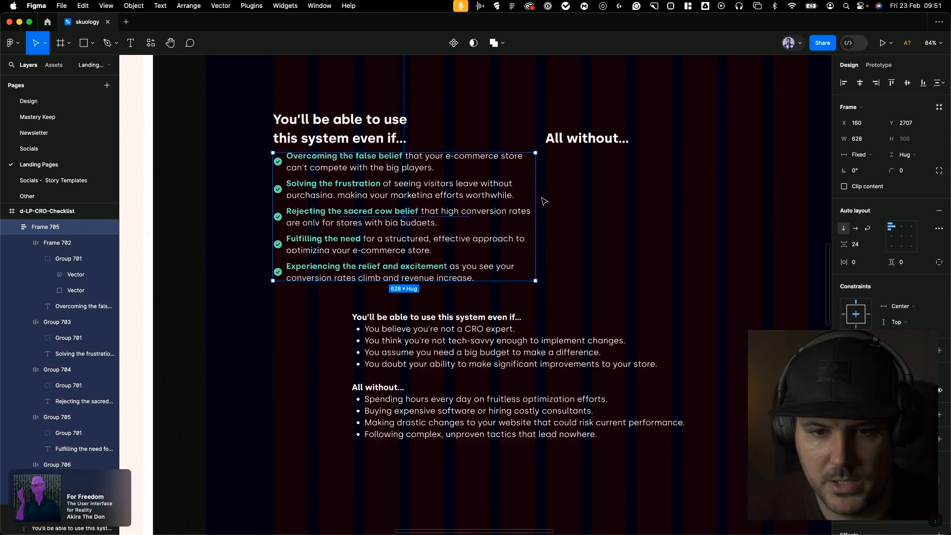
left_click_drag(522, 197, 489, 196)
left_click_drag(328, 173, 600, 172, "alt")
Replace the first column's checkmark items with the four "You'll be able to use this system even if..." points and remove the fifth
left_click_drag(502, 363, 507, 400)
double_click(523, 373)
left_click_drag(528, 369, 354, 370)
left_click(389, 169)
key("cmd+v")
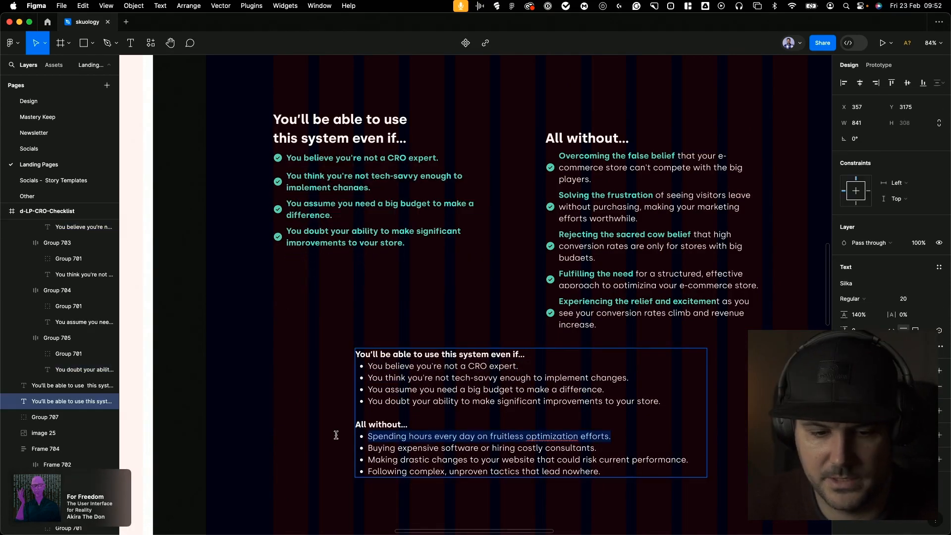
Replace the second column's checkmark items with the four "All without..." points from the bulleted text and remove the fifth item
key("super+c")
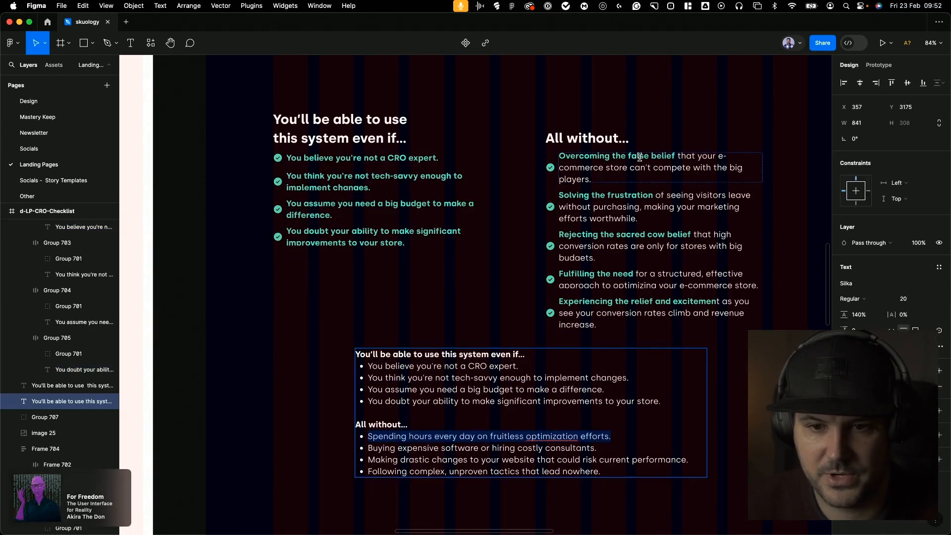
double_click(669, 166)
key("super+v")
left_click_drag(607, 449, 350, 448)
key("super+c")
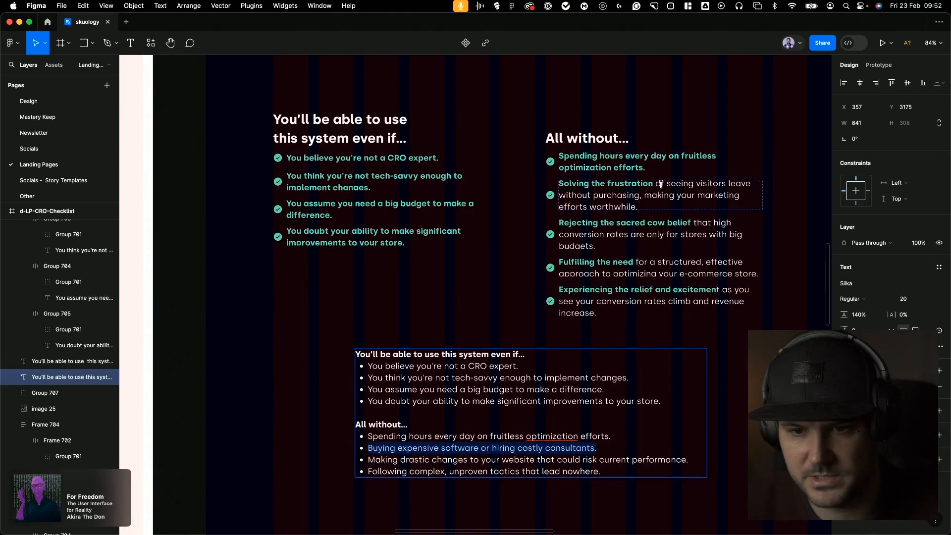
double_click(619, 195)
key("super+v")
double_click(654, 241)
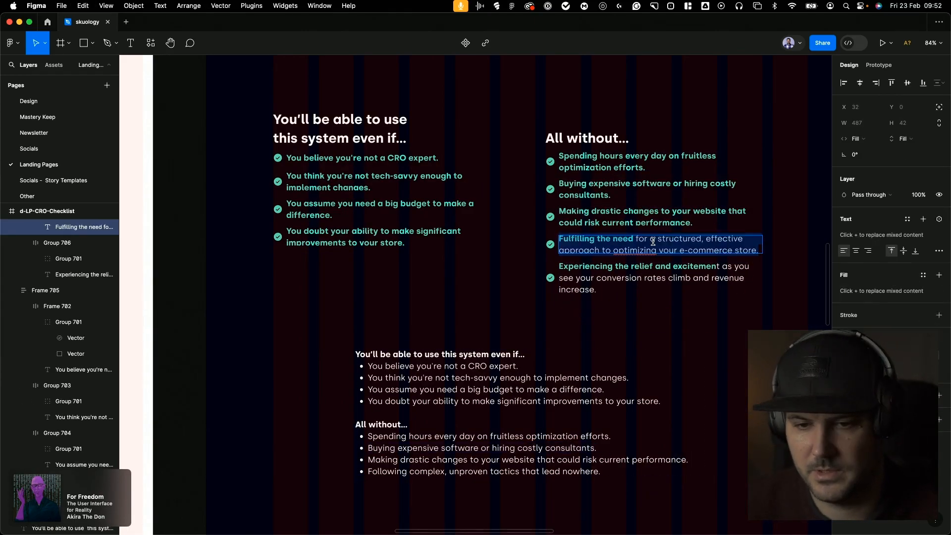
key("super+v")
key("Escape")
left_click(661, 278)
key("Delete")
In ChatGPT, draft a prompt asking which icons suit the 2-column copy, include the copied bulleted text, and add "Give me few unique ideas."
left_click(470, 384)
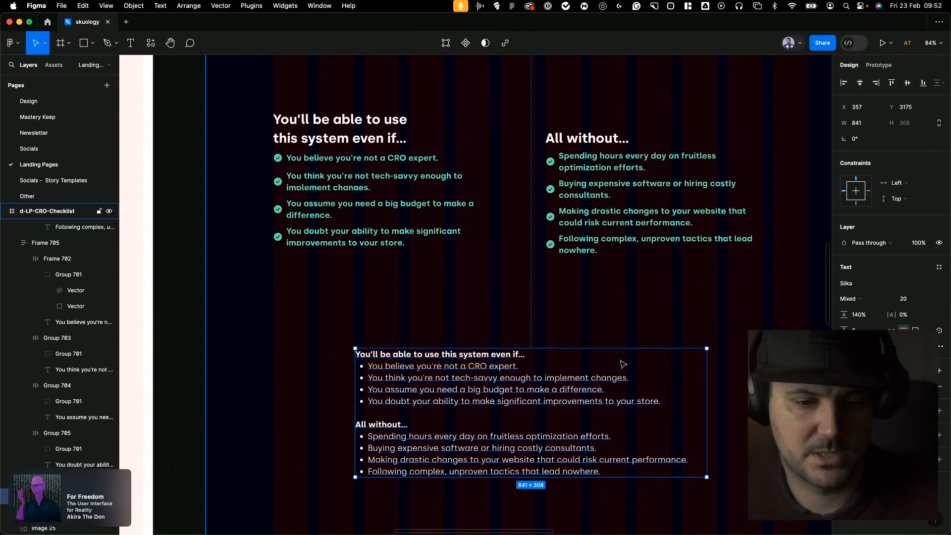
key("super+Tab")
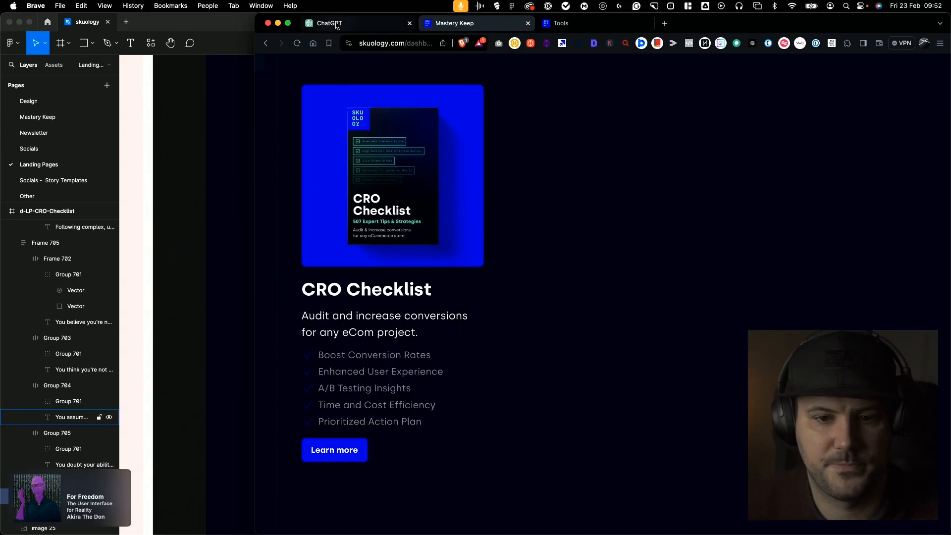
key("super+w")
type("I have these")
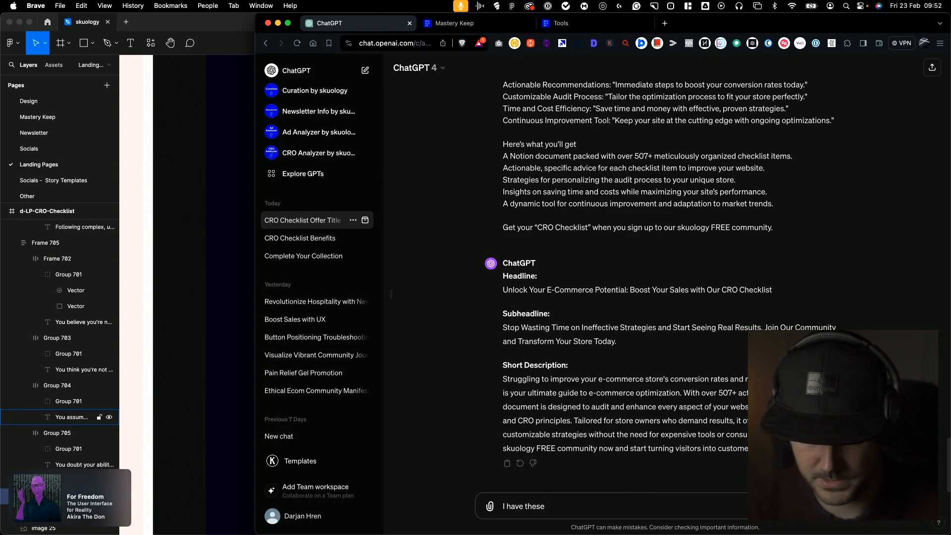
type(" copy for 2 sections in a 2 column layout. W")
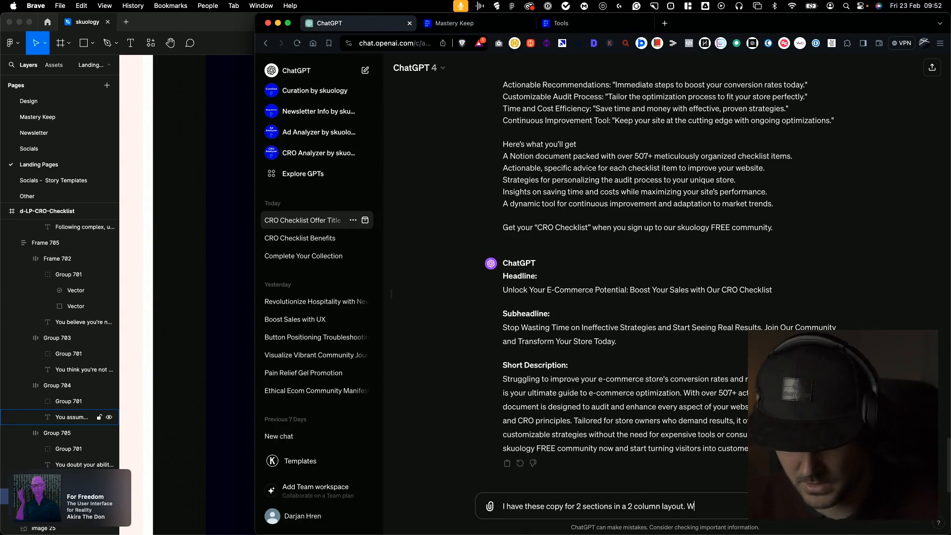
type("hat ic")
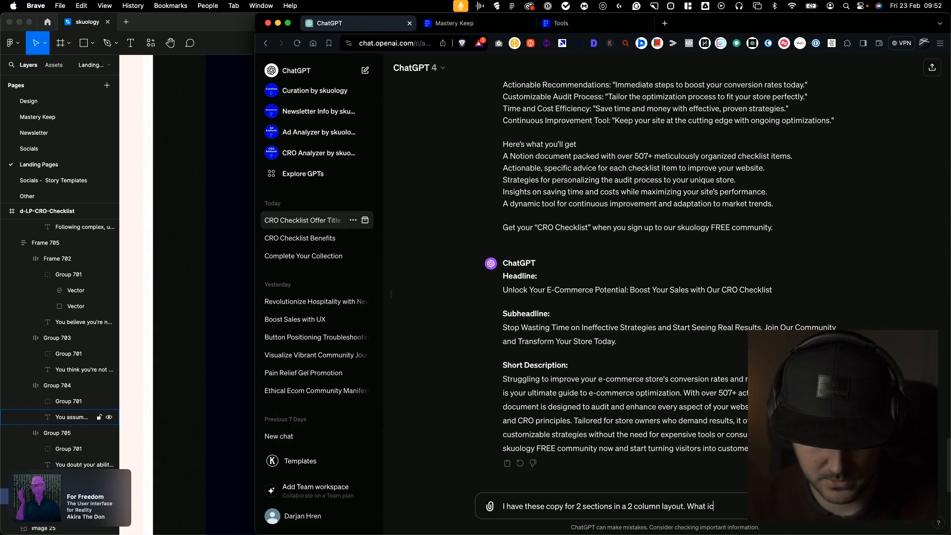
type("ons shoul")
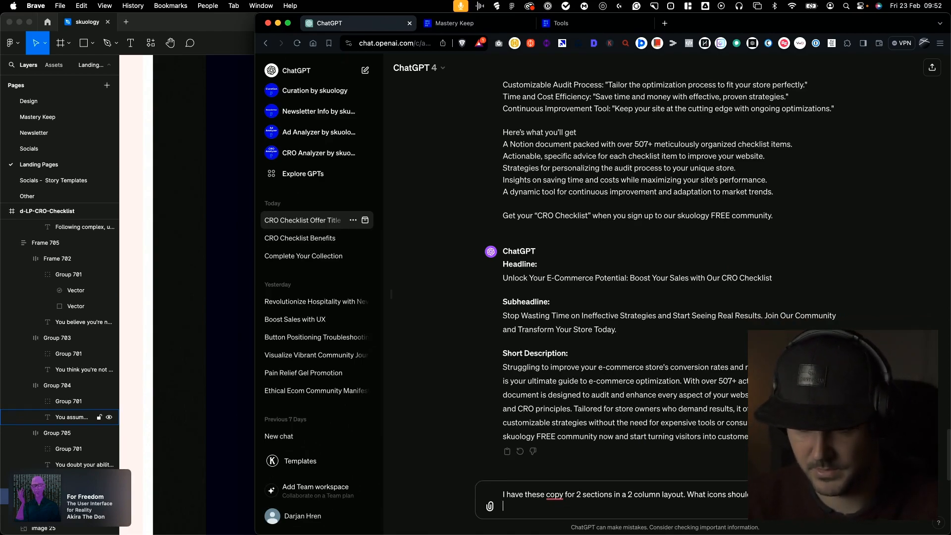
key("super+v")
type("Give")
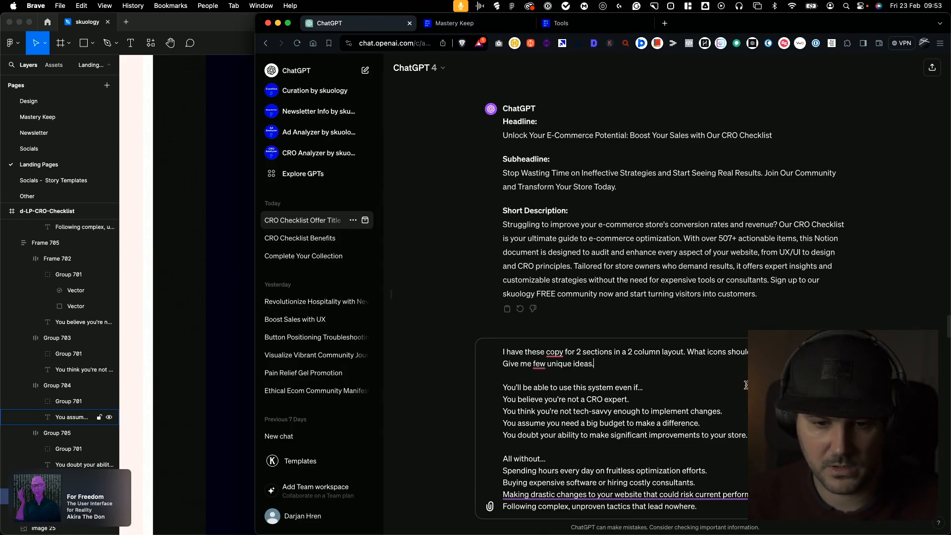
Prefix both section titles in the prompt with "headline:" and send it
left_click(503, 387)
type("headline:")
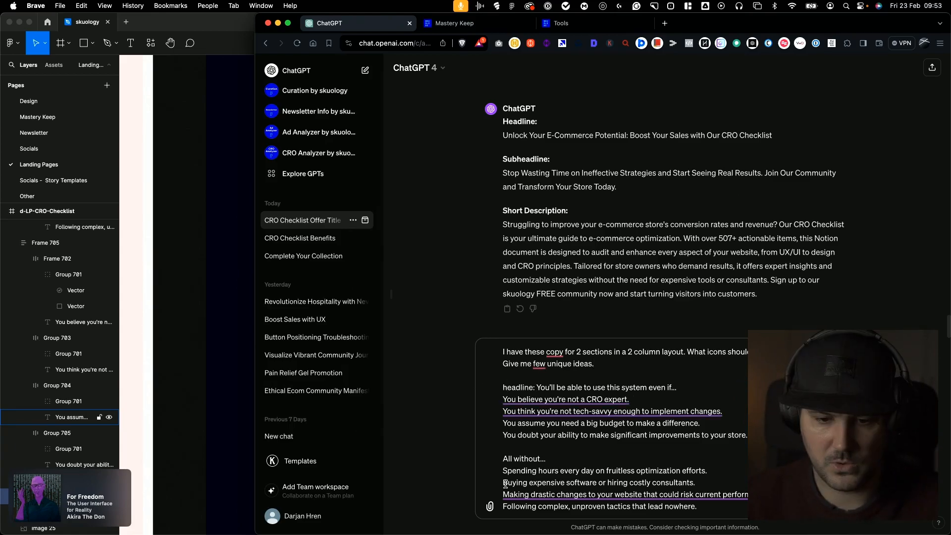
left_click(504, 459)
type("headline:")
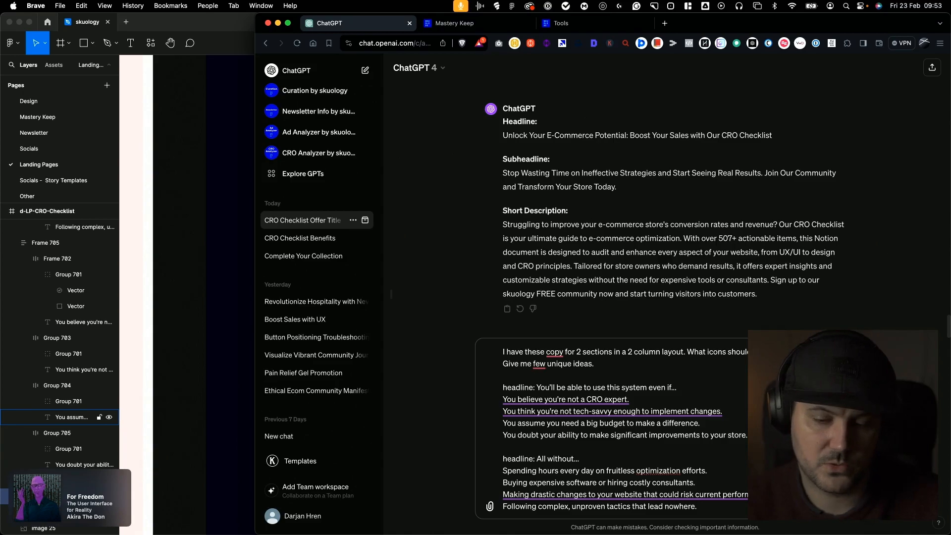
key("Return")
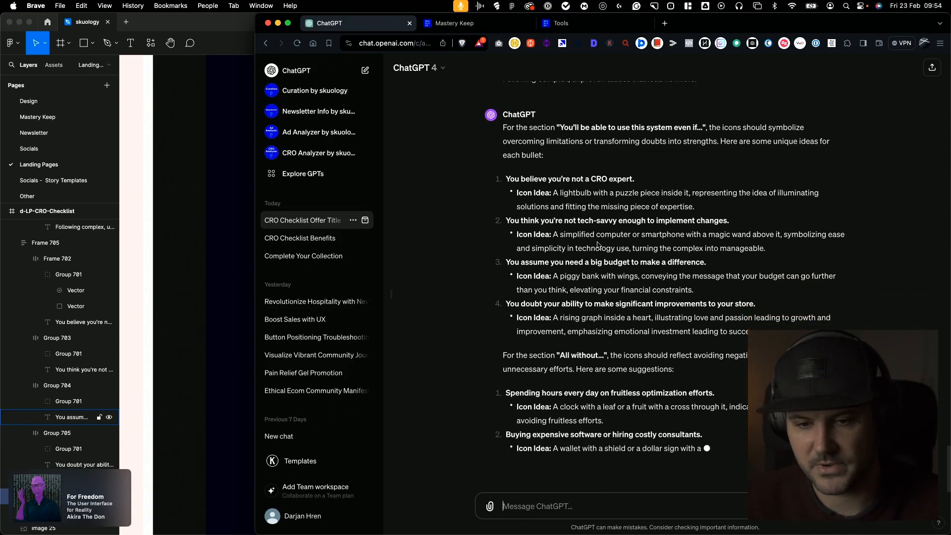
Review the icon ideas and ask ChatGPT what single icon would suit all the first section's bullet points and what icon the second's
scroll(599, 236, "up", 3)
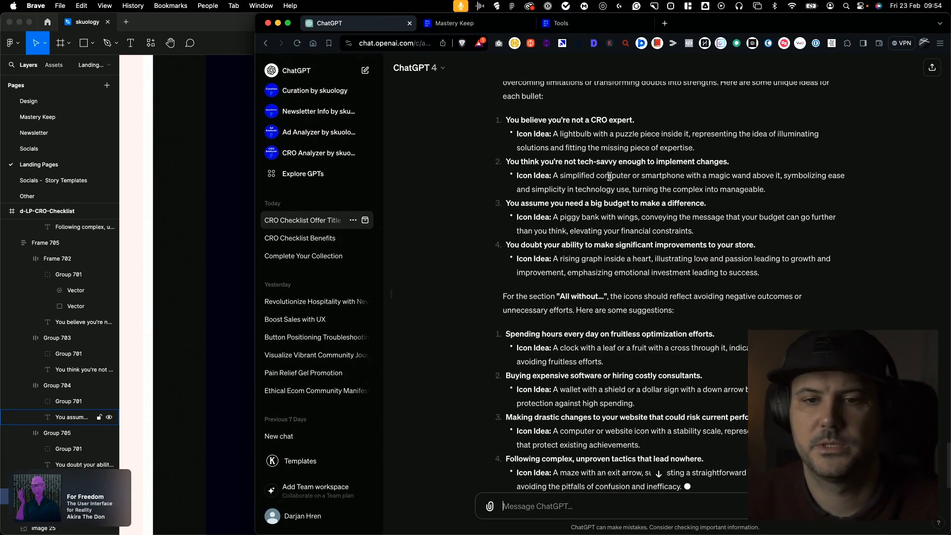
left_click_drag(518, 173, 554, 171)
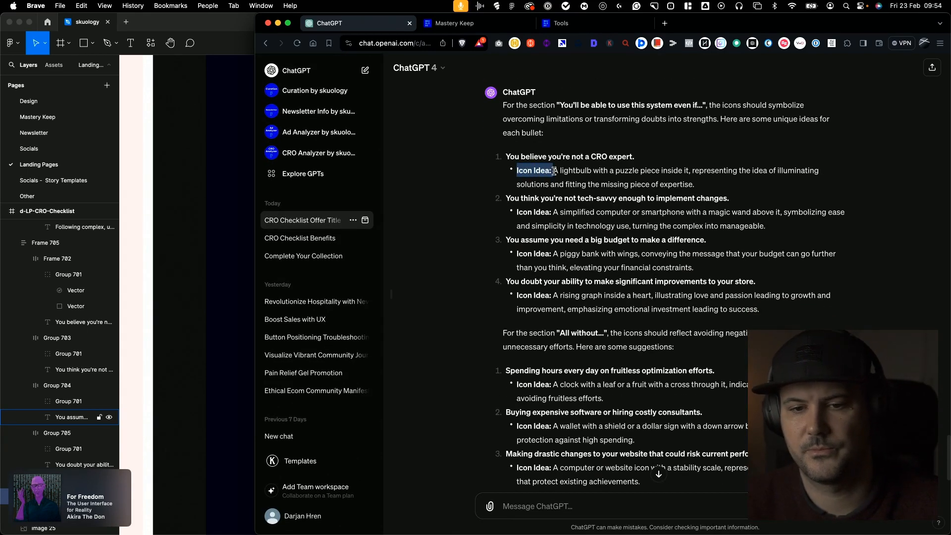
left_click_drag(521, 243, 600, 278)
left_click(599, 259)
scroll(539, 232, "down", 1)
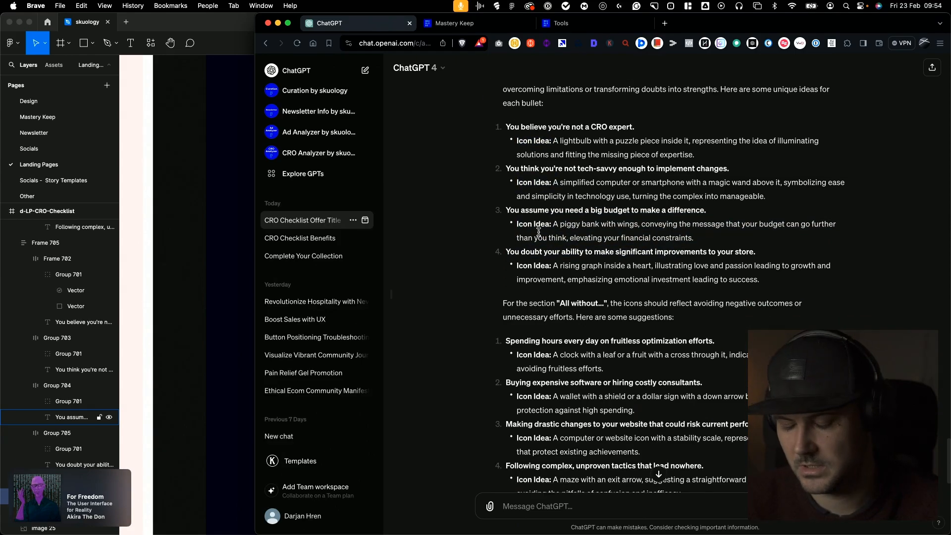
scroll(547, 251, "down", 3)
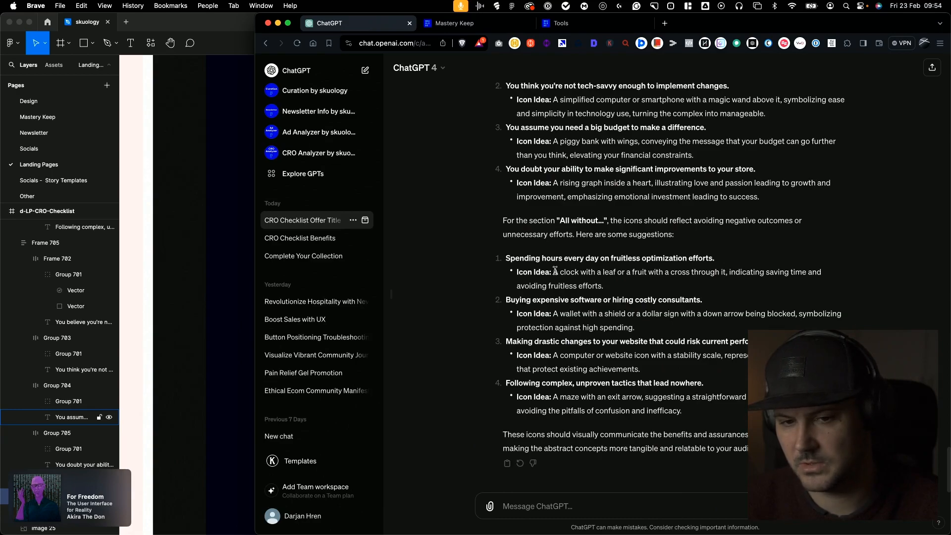
left_click(579, 504)
type("W")
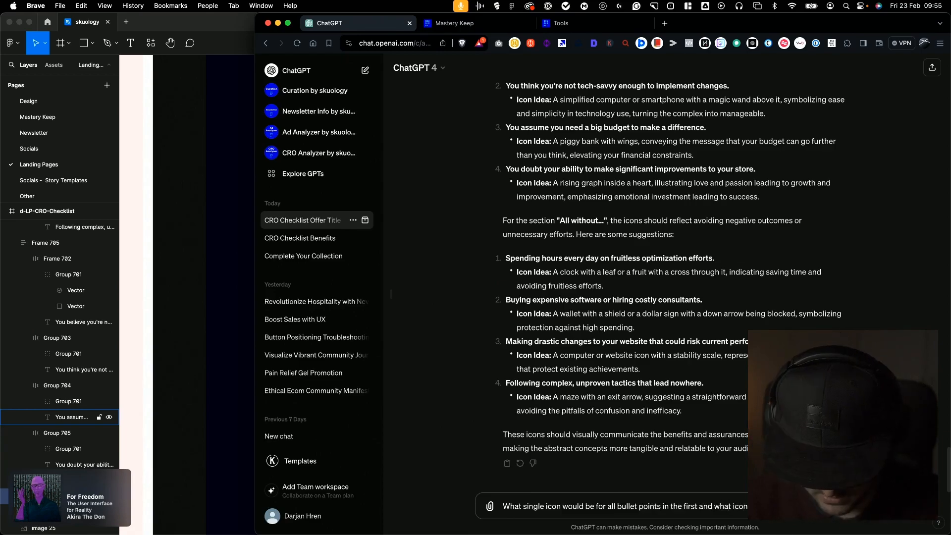
type("poi")
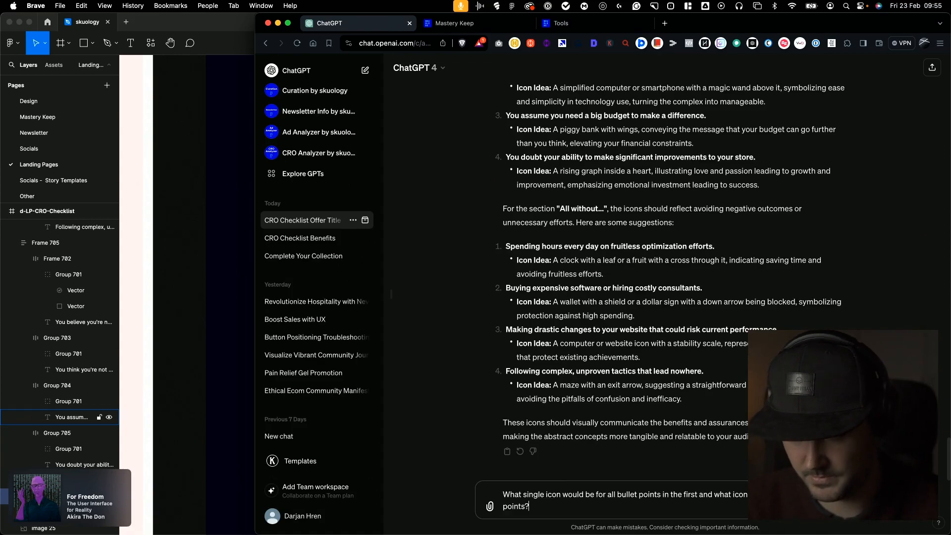
type("nts?")
key("Return")
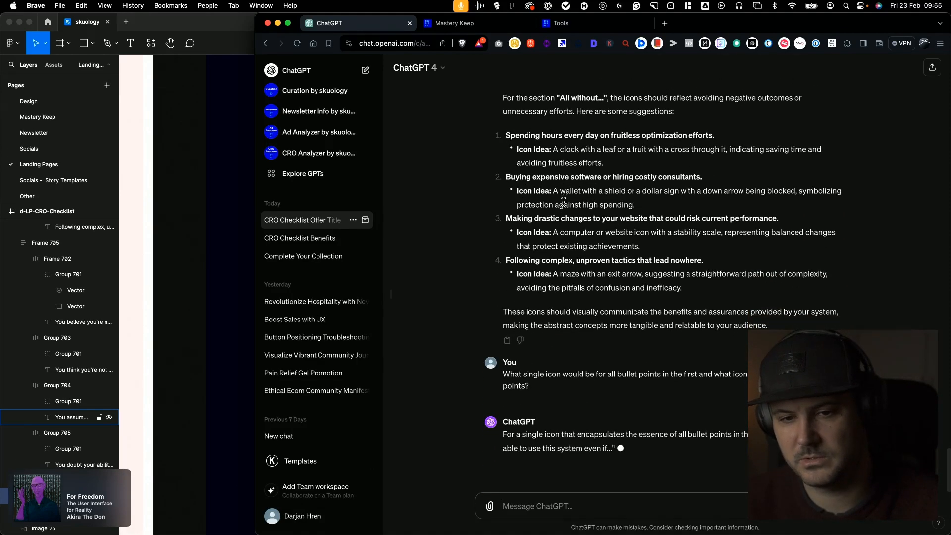
Read the single-icon suggestion for each section, return to Figma and open the Phosphor Icons plugin
scroll(584, 227, "up", 3)
scroll(583, 230, "down", 3)
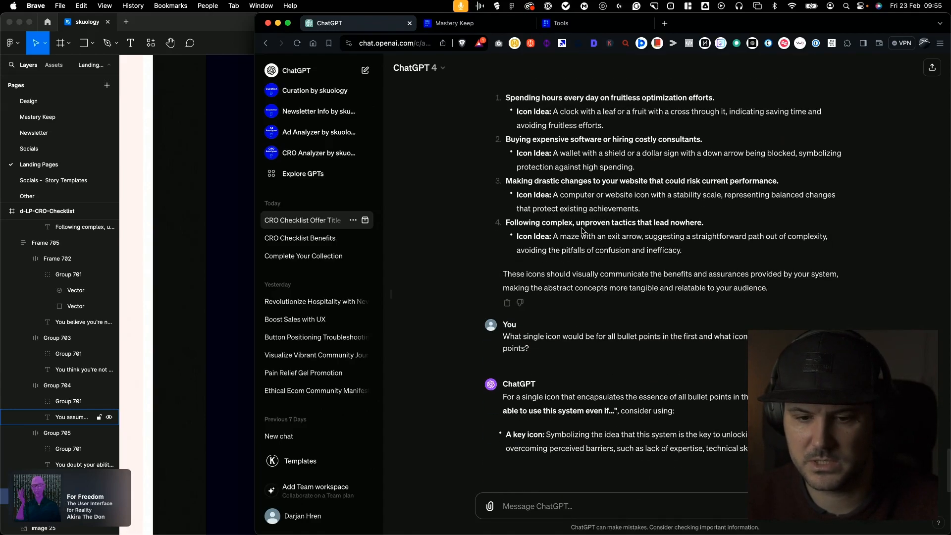
left_click_drag(506, 344, 543, 344)
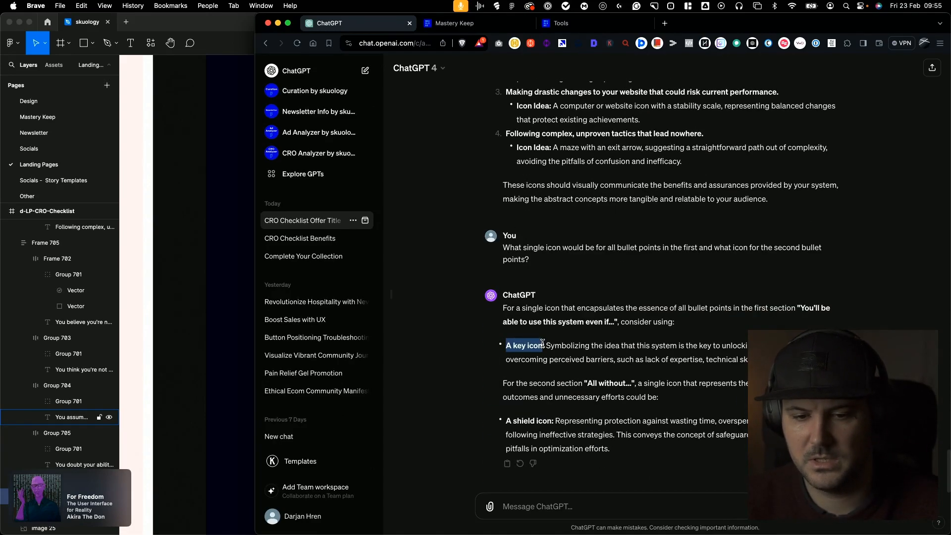
left_click_drag(506, 420, 554, 420)
left_click(205, 183)
left_click(170, 180)
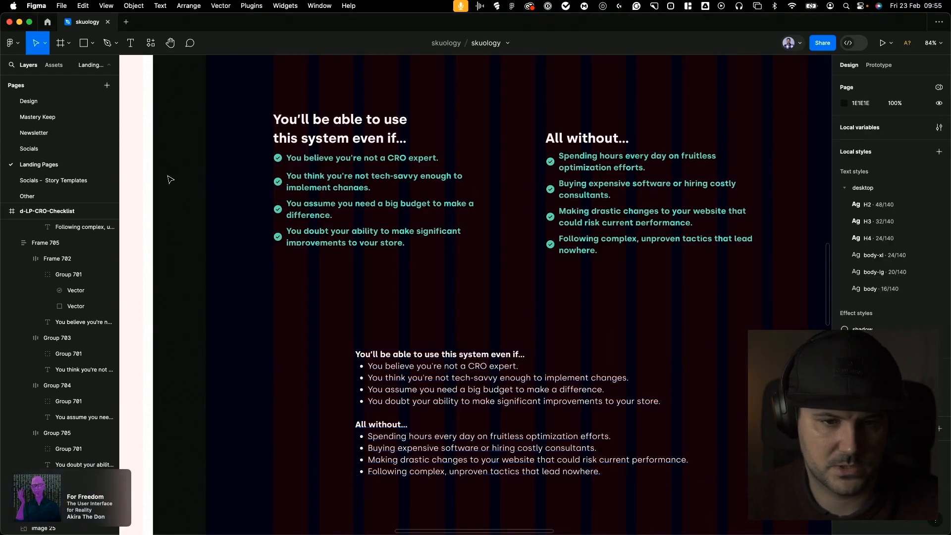
left_click(151, 43)
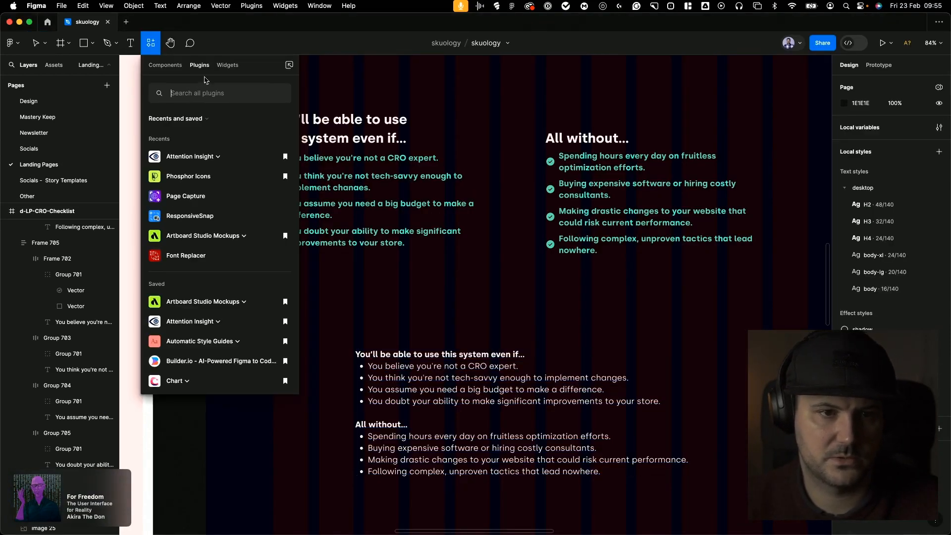
left_click(190, 177)
scroll(193, 181, "down", 1)
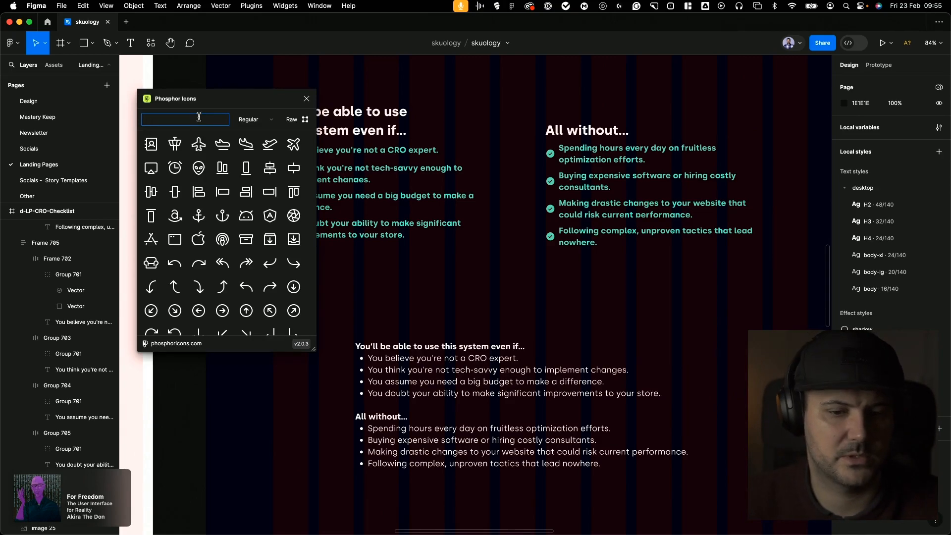
Find the key and shield icons, place them on the empty canvas beside the landing page, and group each one
type("key")
left_click_drag(152, 144, 201, 487)
key("Escape")
key("super+g")
key("super+g")
Return to ChatGPT and send the request "give me few more ideas"
key("super+Tab")
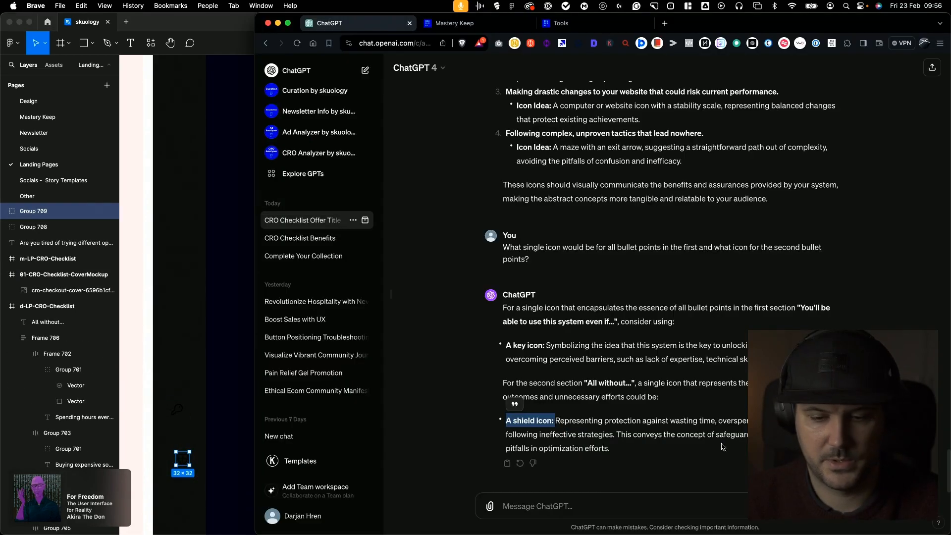
left_click(631, 504)
type("give me")
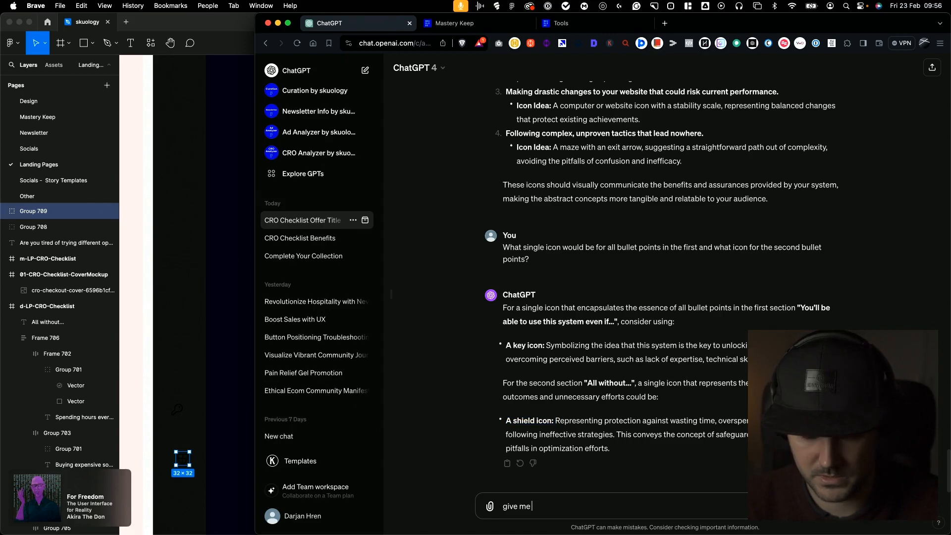
type(" few more ideas")
key("Return")
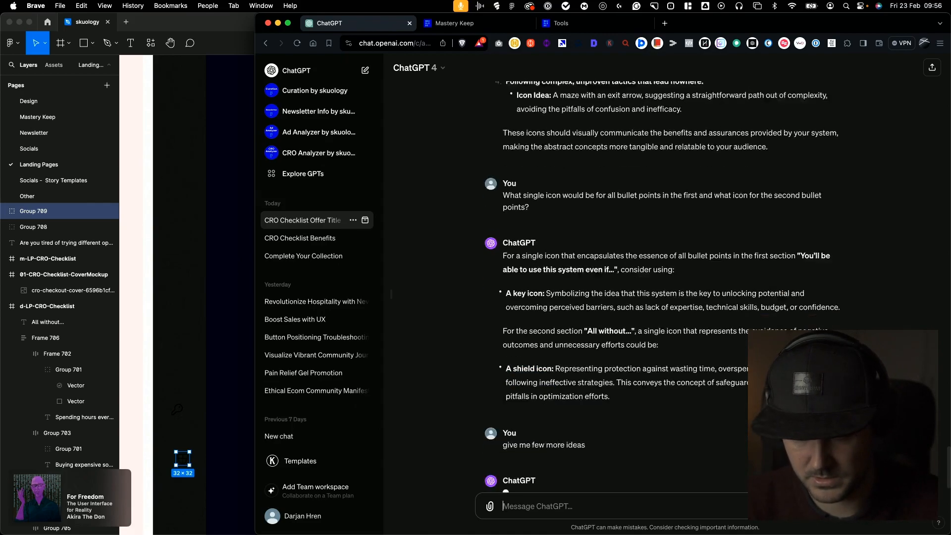
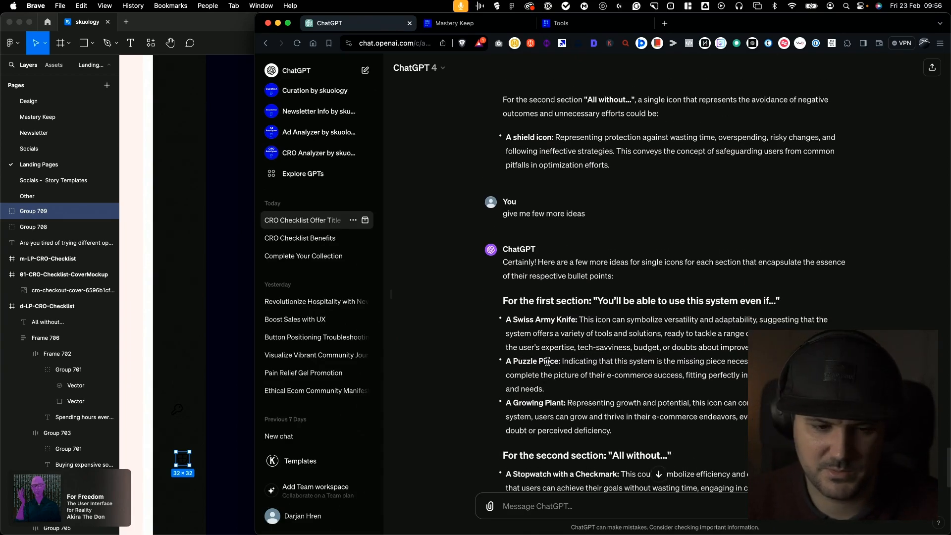
Back in Figma, add the puzzle icon from Phosphor Icons above the key icon and group it
left_click(186, 365)
left_click(172, 119)
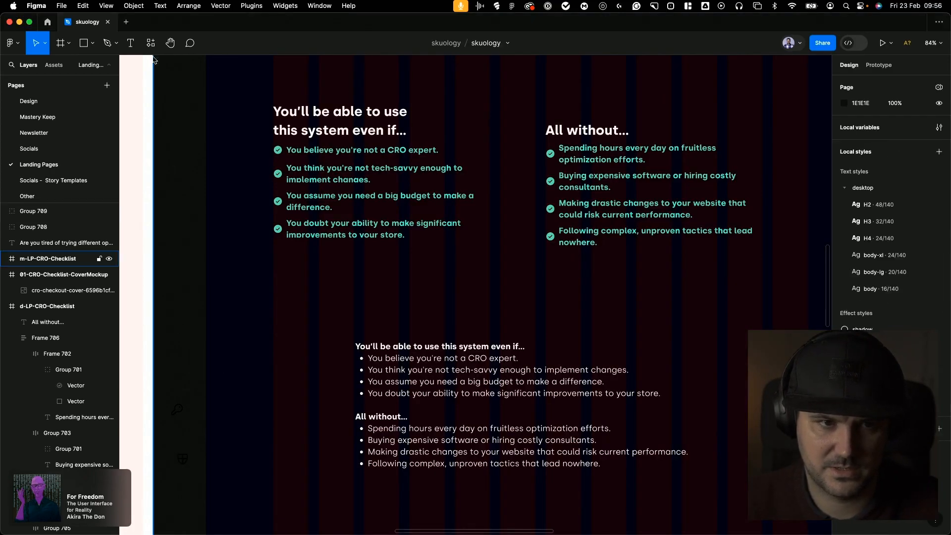
left_click(151, 44)
left_click(189, 157)
left_click_drag(151, 143, 184, 380)
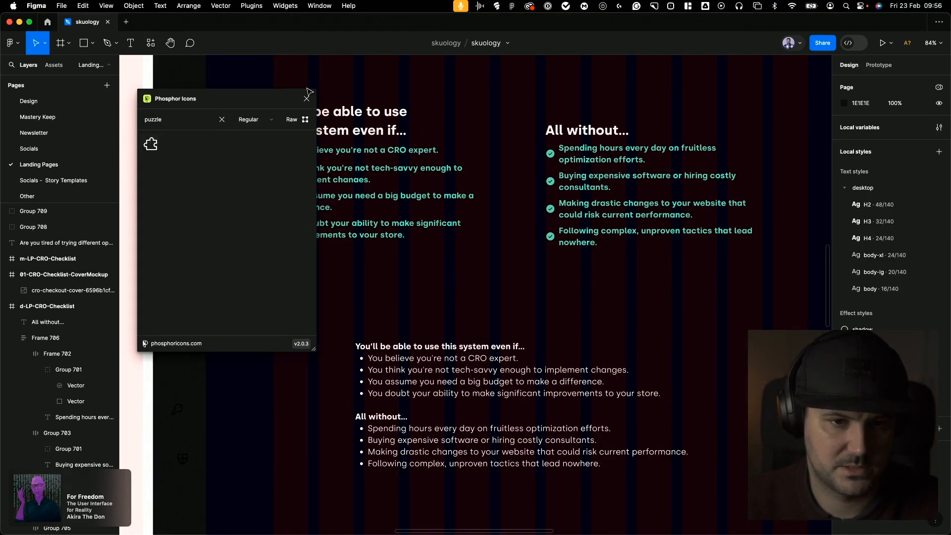
key("super+g")
Check ChatGPT's remaining icon ideas, and in Figma move the puzzle and shield icons together onto the landing page beside the bulleted text
key("super+Tab")
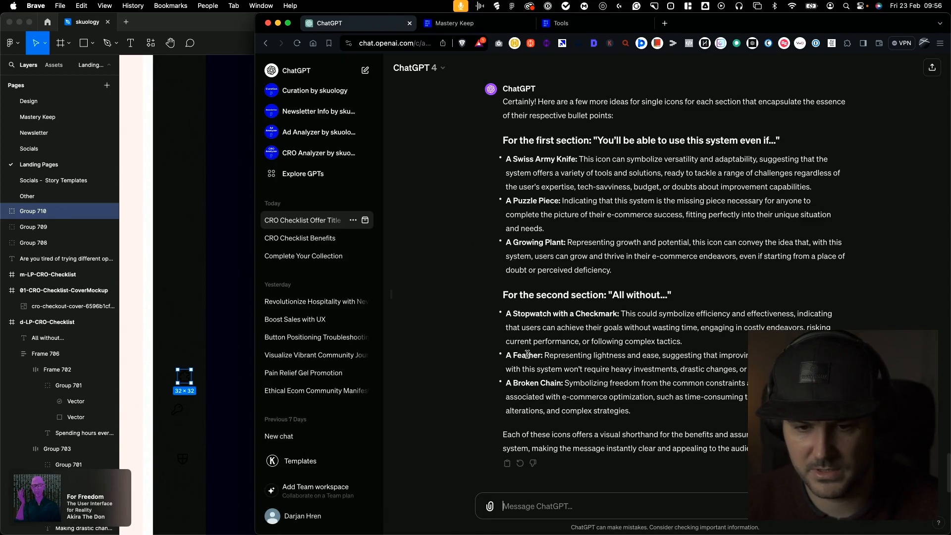
key("super+Tab")
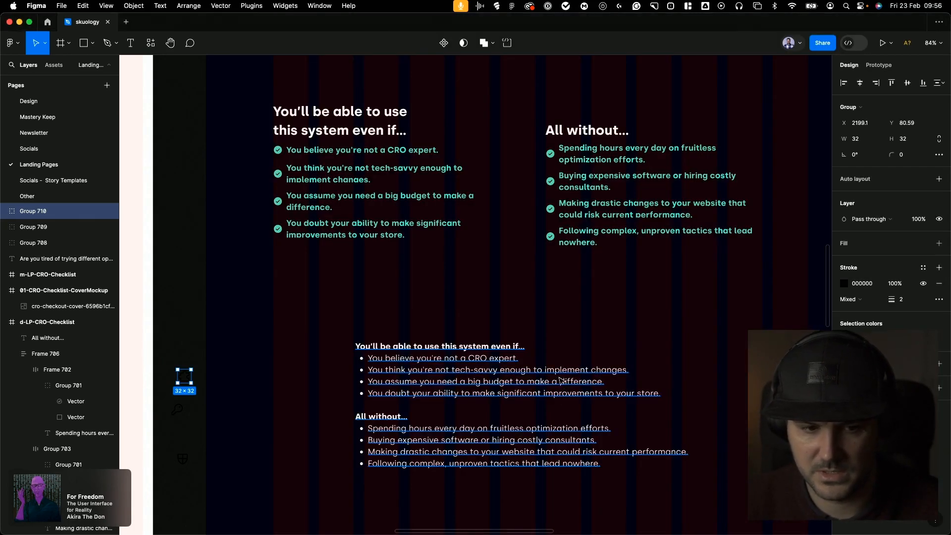
left_click(183, 459)
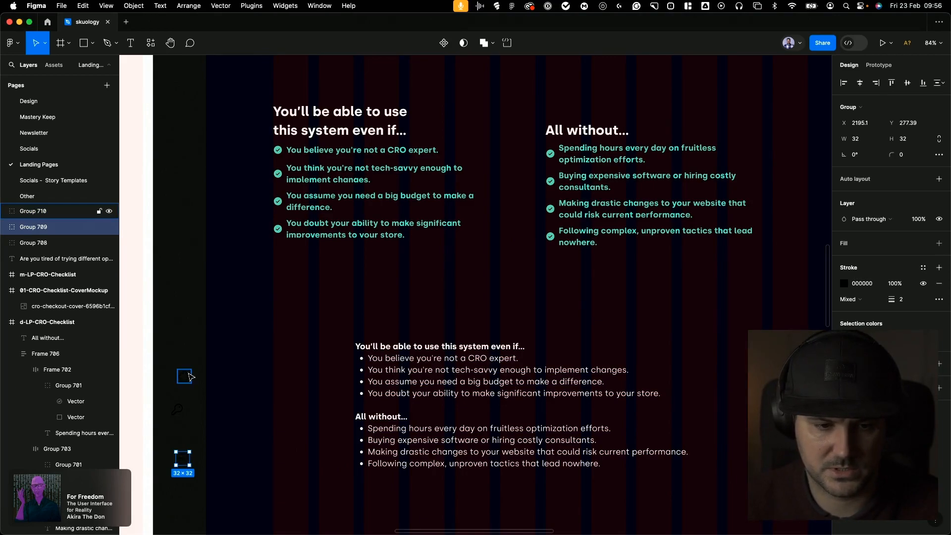
left_click(190, 377, "shift")
left_click_drag(190, 377, 309, 339)
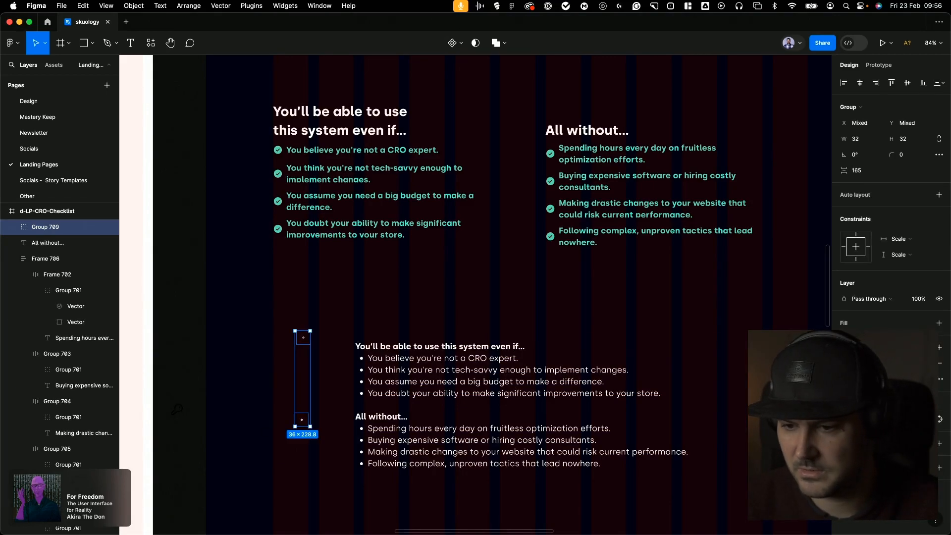
Change the stroke colour of the puzzle and shield icons beside the bulleted text to secondary-100
left_click(940, 419)
scroll(743, 515, "down", 1)
left_click(744, 515)
scroll(743, 514, "down", 1)
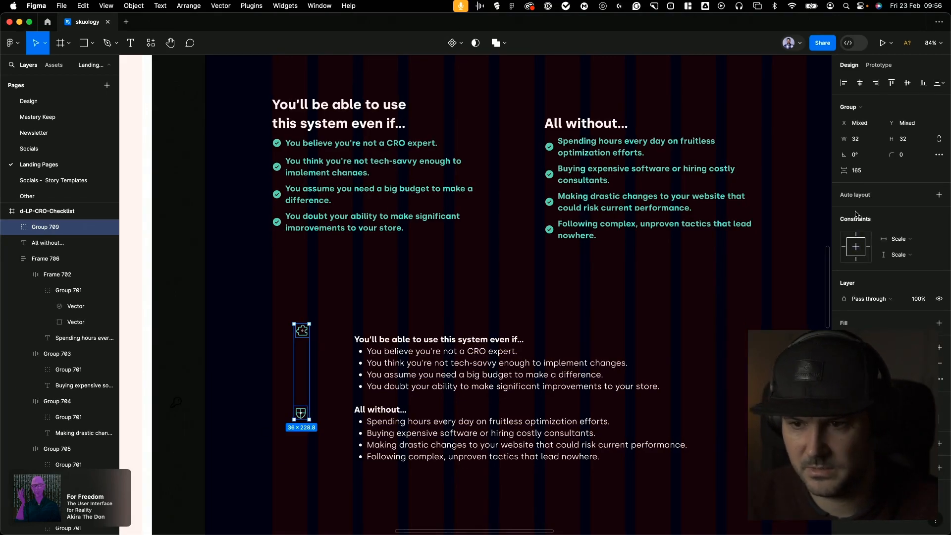
Resize the puzzle and shield icons beside the bulleted text to 24 × 24
key("super+x")
key("super+v")
left_click(940, 140)
left_click(914, 142)
type("24")
key("Tab")
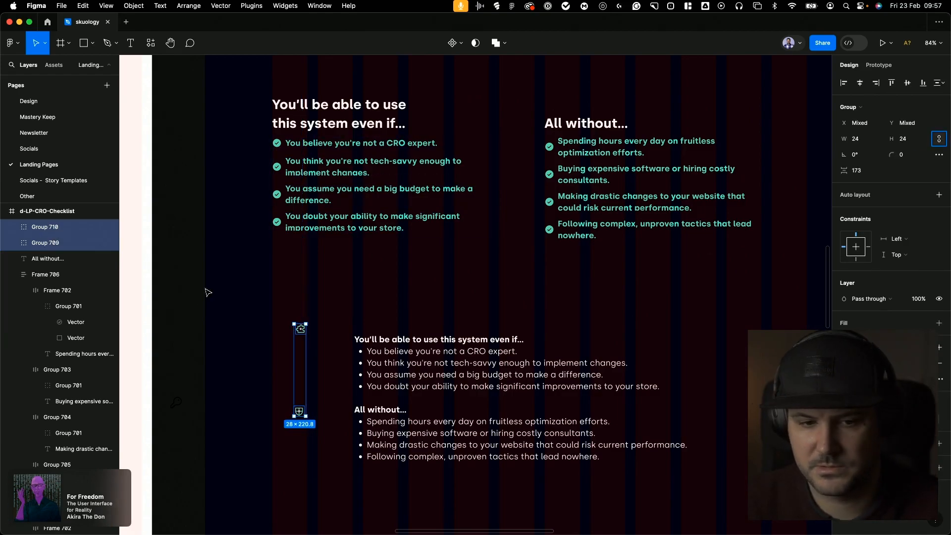
Replace the first list's check icons with the puzzle icon and restyle its text in Regular weight and white
left_click(270, 277)
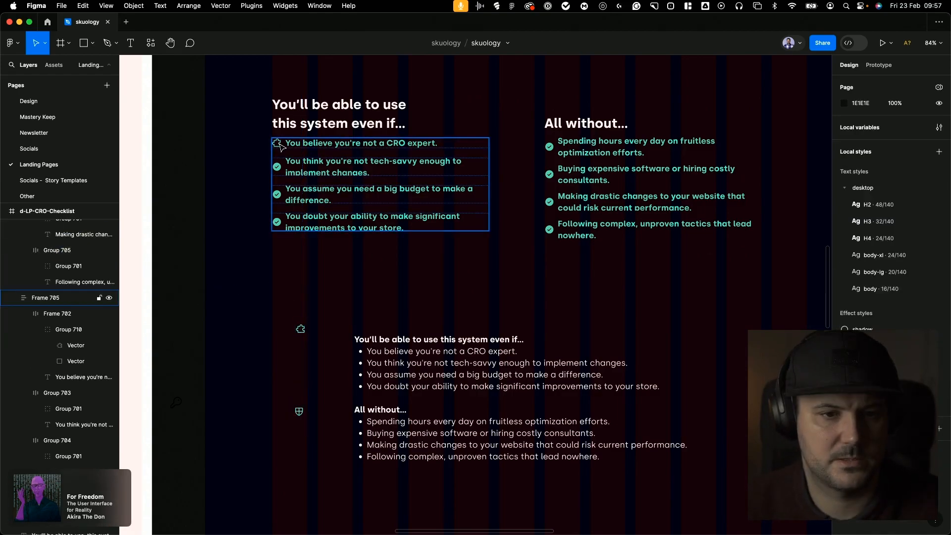
double_click(278, 144)
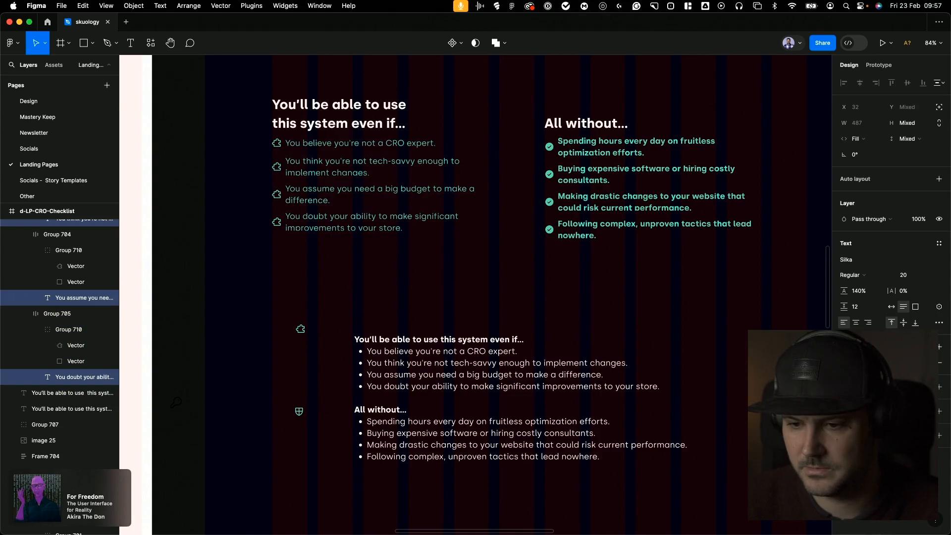
left_click(924, 346)
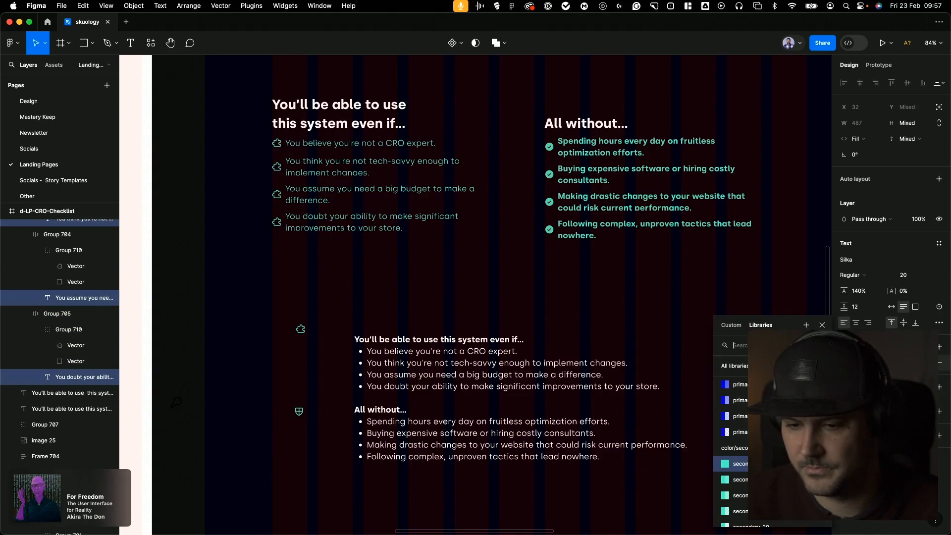
scroll(768, 460, "down", 5)
left_click(768, 461)
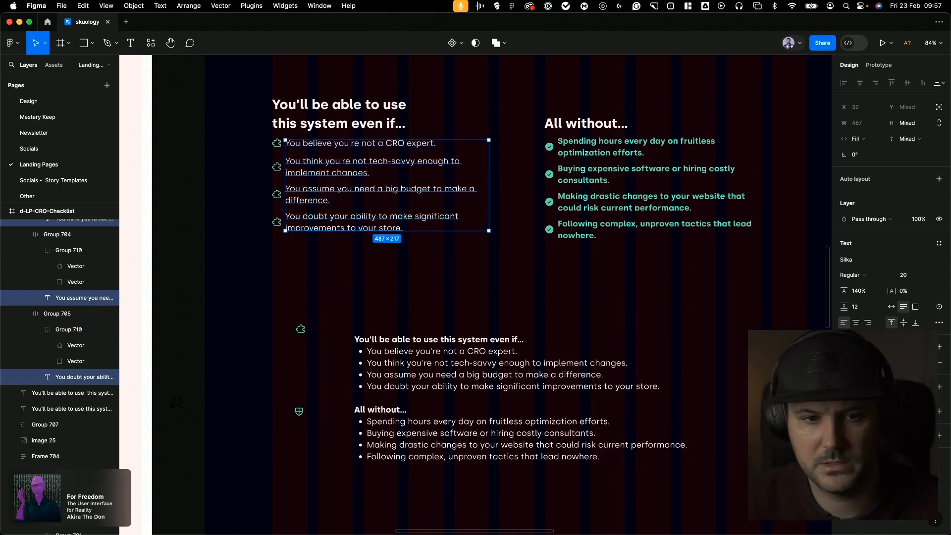
left_click(192, 132)
In the first list, make "not a CRO expert", "not tech-savvy", "need a big budget" and "doubt your ability" bold in the secondary green
scroll(188, 168, "up", 4)
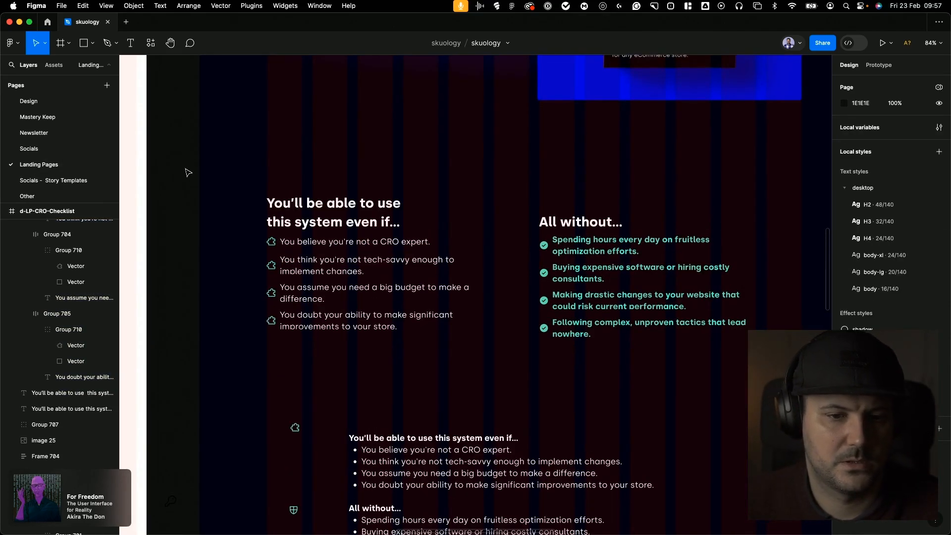
key("super+z")
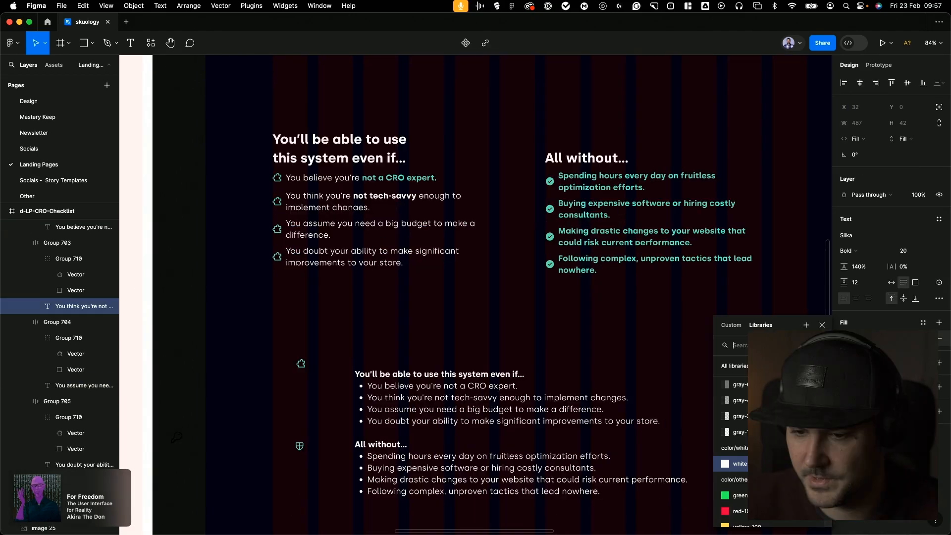
scroll(772, 456, "down", 10)
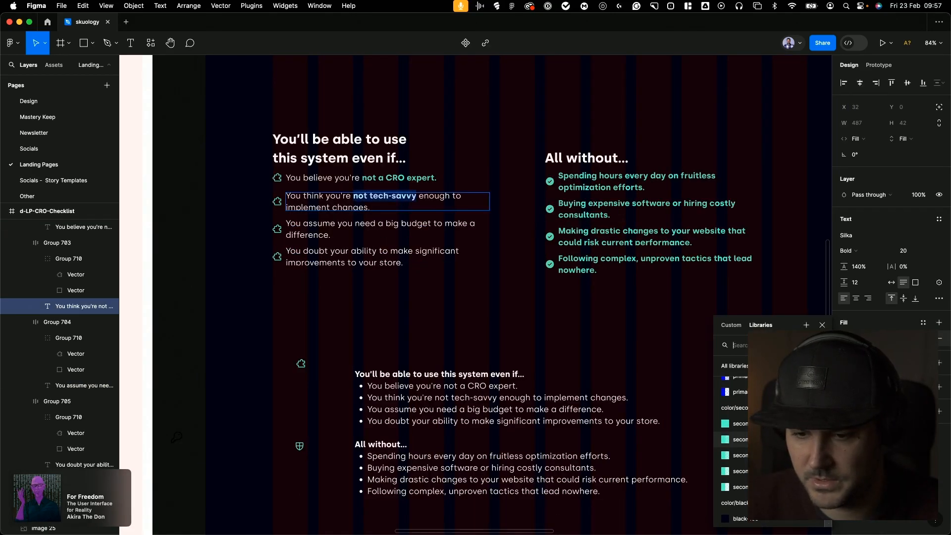
key("Escape")
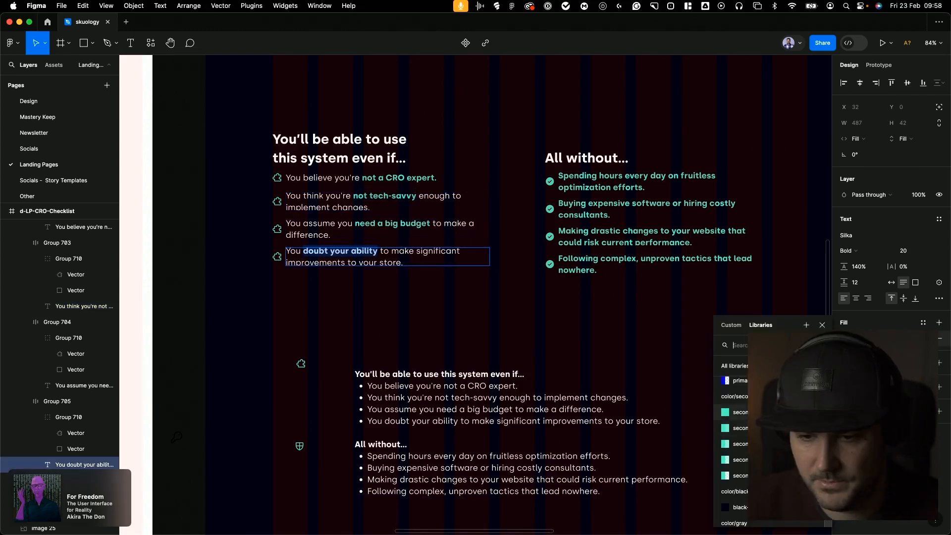
Replace the check icons in the "All without..." list with the outlined shield icon
left_click(607, 175)
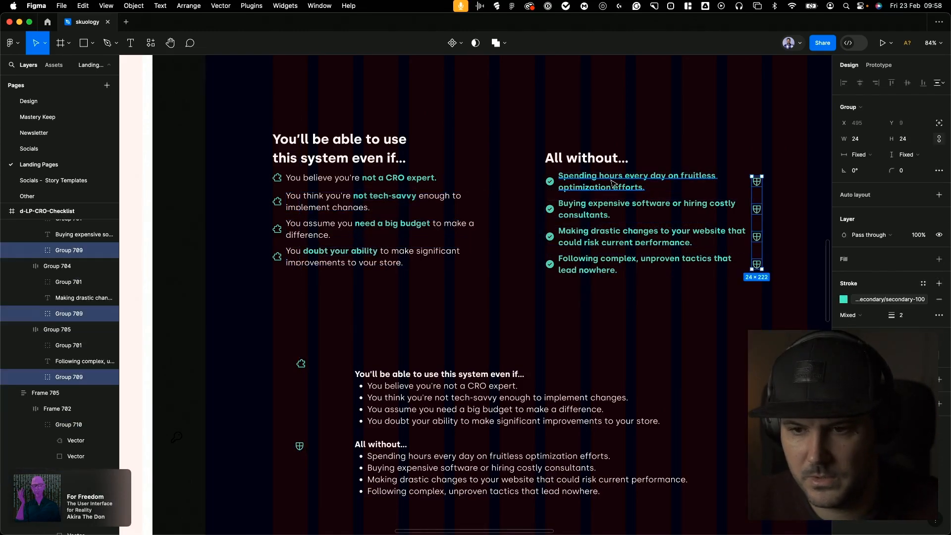
key("Escape")
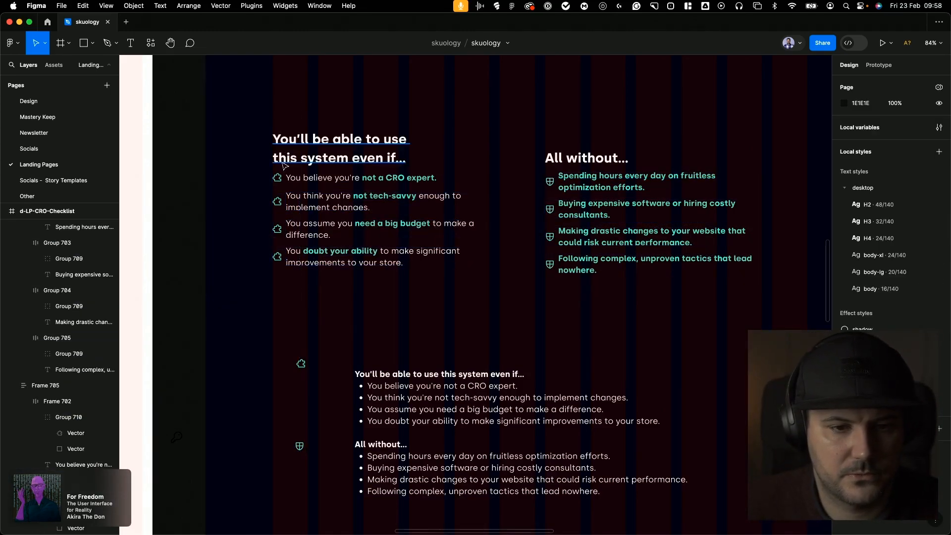
Make the first list's puzzle icons solid by removing their strokes and filling them with the secondary green
left_click(277, 178, "super")
left_click(940, 307)
left_click(924, 267)
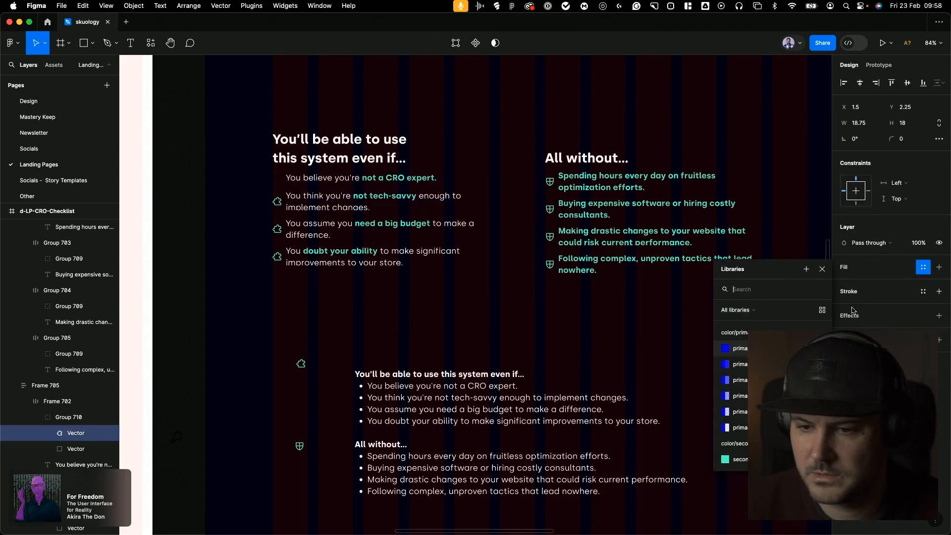
scroll(758, 427, "down", 2)
left_click(758, 428)
key("Escape")
left_click(281, 178, "super")
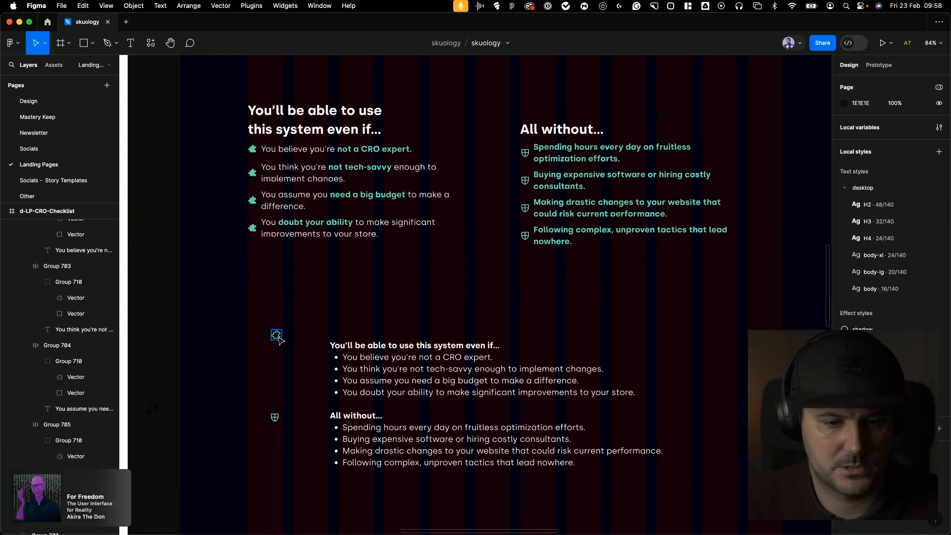
Delete the leftover puzzle and shield icons beside the bulleted reference text
left_click(276, 335)
key("Delete")
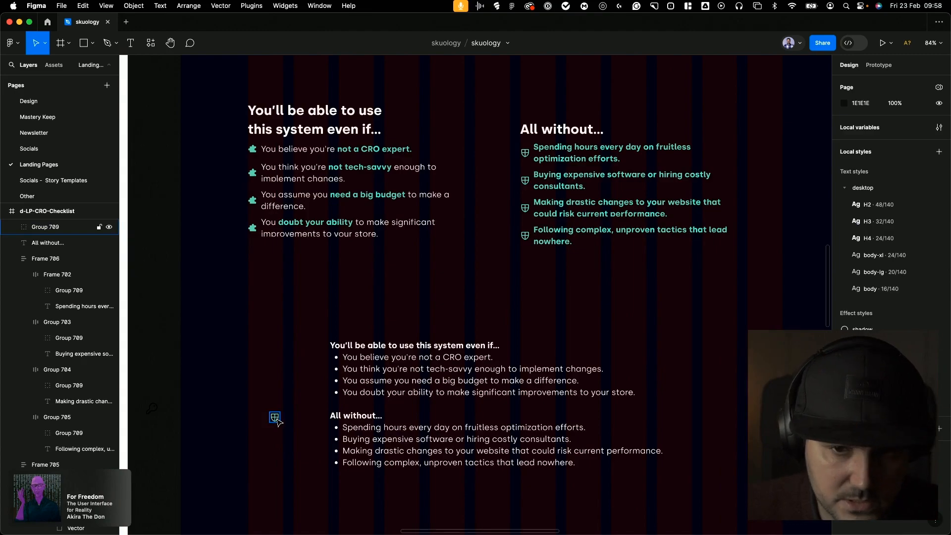
left_click(276, 418)
key("Delete")
Replace the "All without..." list's shields with the solid shield-check icon from Phosphor Icons, and set its text to Regular weight in white
left_click(150, 43)
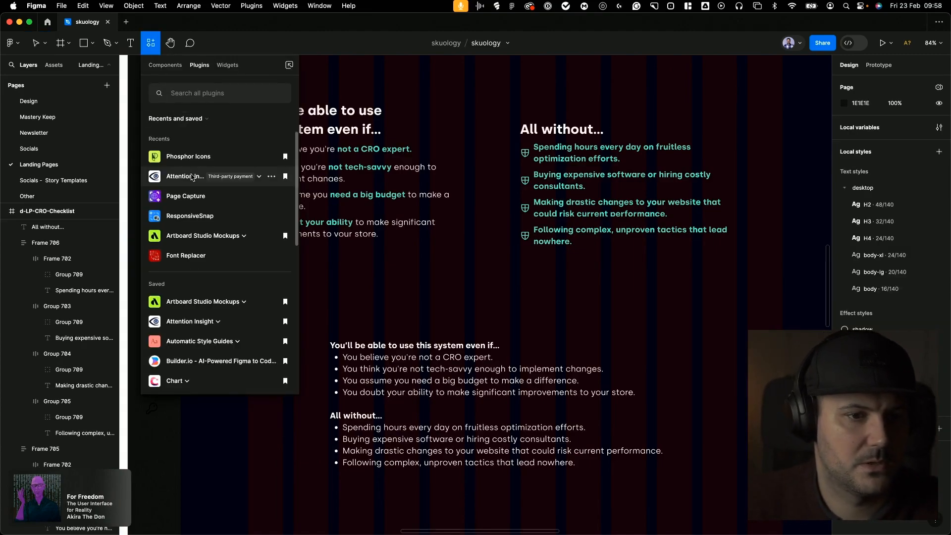
left_click(189, 94)
left_click(254, 119)
left_click(252, 144)
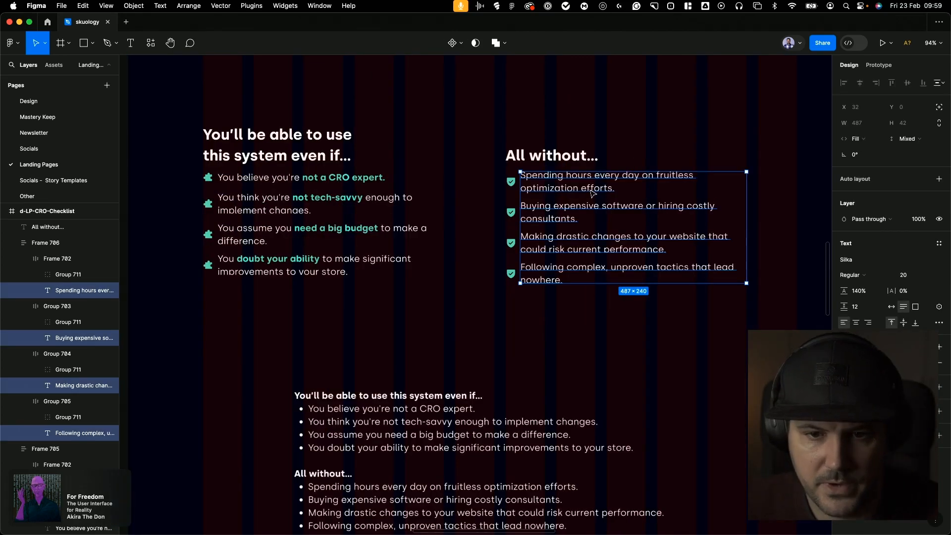
Make "Spending hours every day" bold in the secondary green in the "All without..." list
double_click(591, 189)
left_click(583, 176)
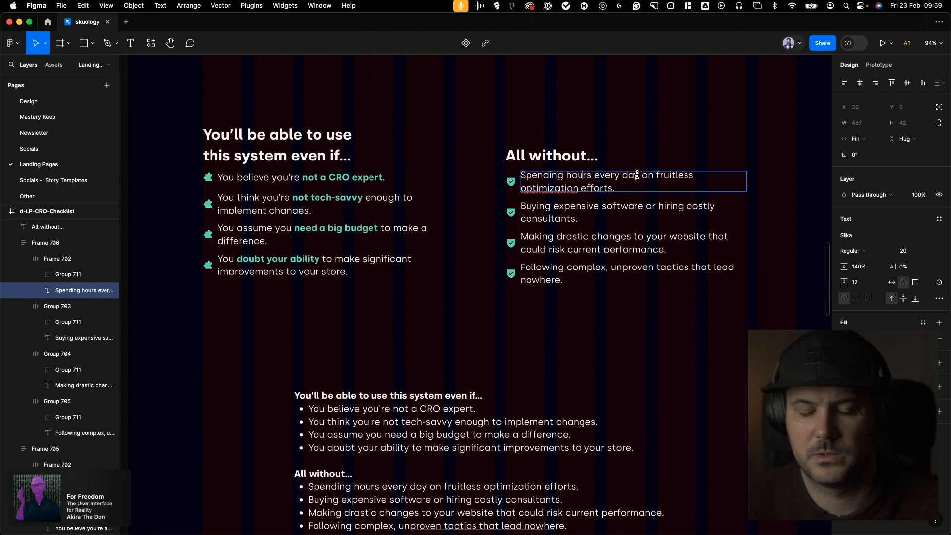
left_click(550, 189)
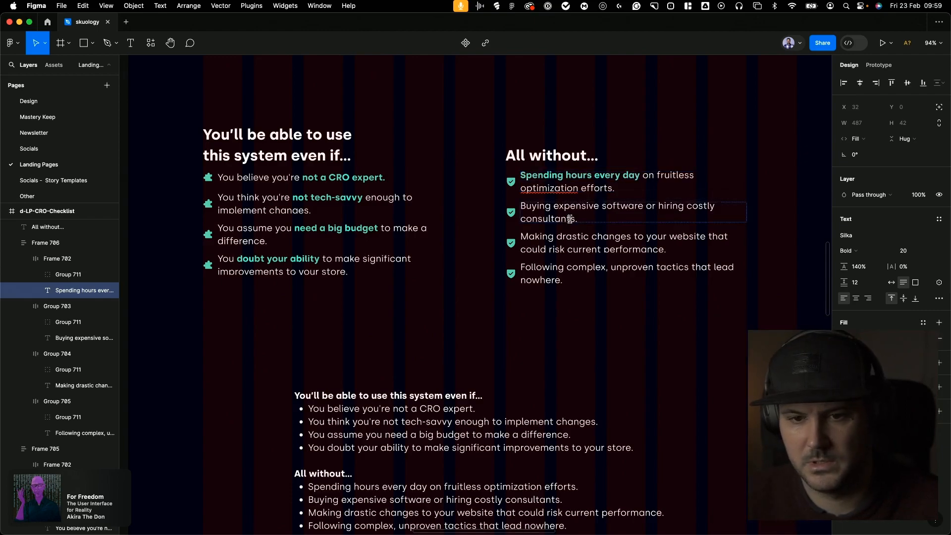
Make "Buying expensive software" bold in the secondary green in the second item of the "All without..." list
left_click(570, 218)
scroll(571, 217, "left", 2)
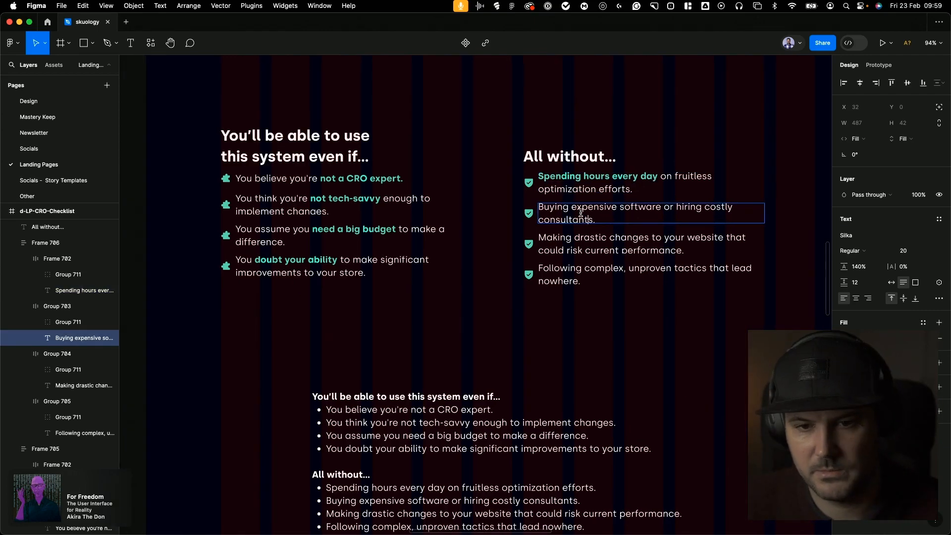
scroll(582, 213, "right", 1)
type("b")
left_click_drag(655, 207, 483, 209)
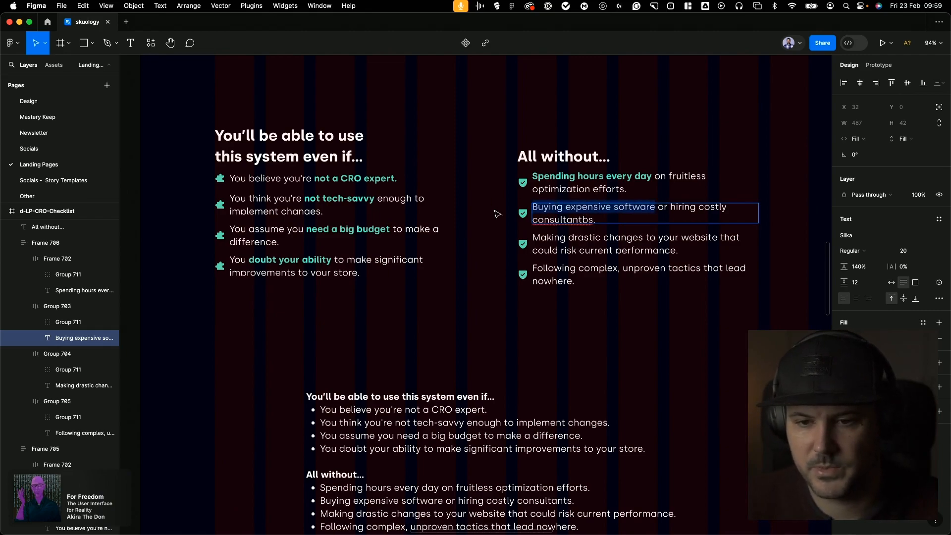
key("super+b")
left_click(862, 338)
scroll(773, 435, "up", 4)
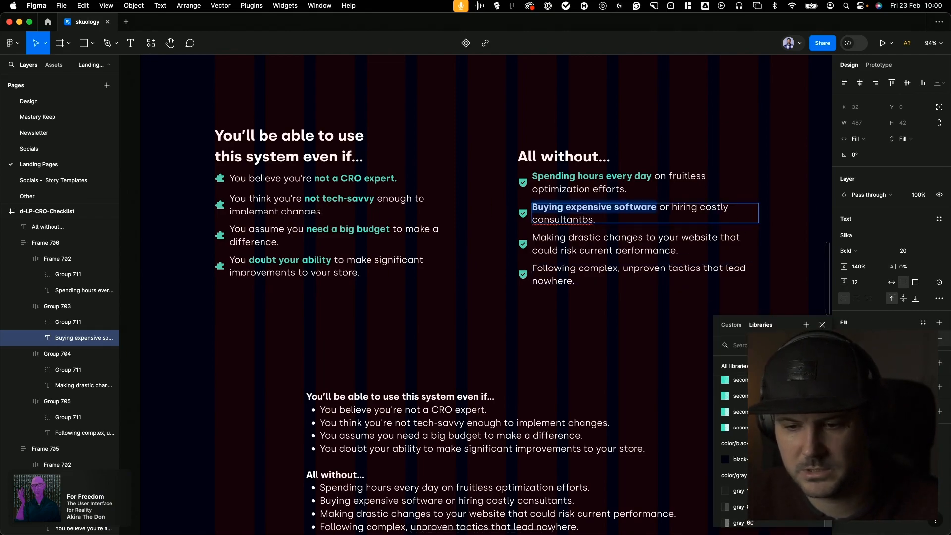
left_click(773, 435)
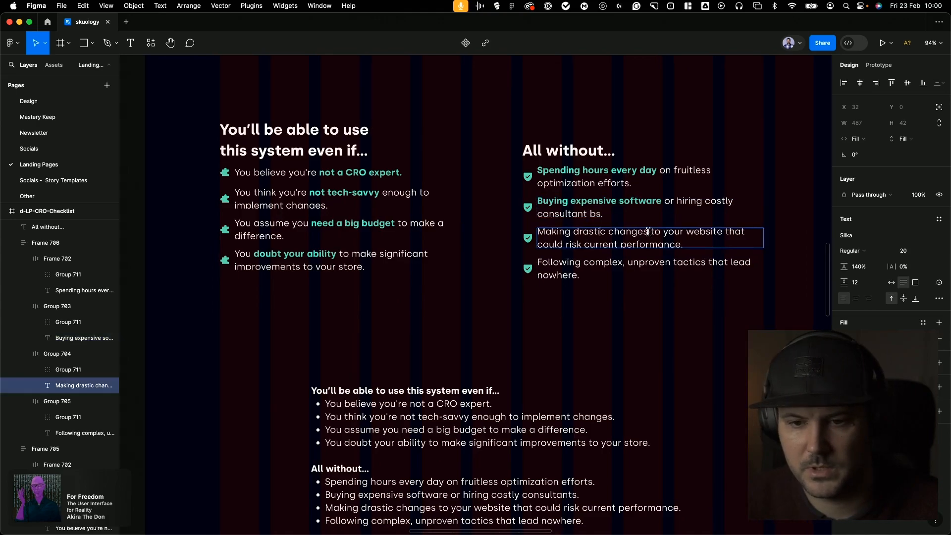
Make "Making drastic changes" bold in the secondary green in the third item of the "All without..." list
left_click_drag(649, 231, 514, 228)
key("super+b")
left_click(862, 338)
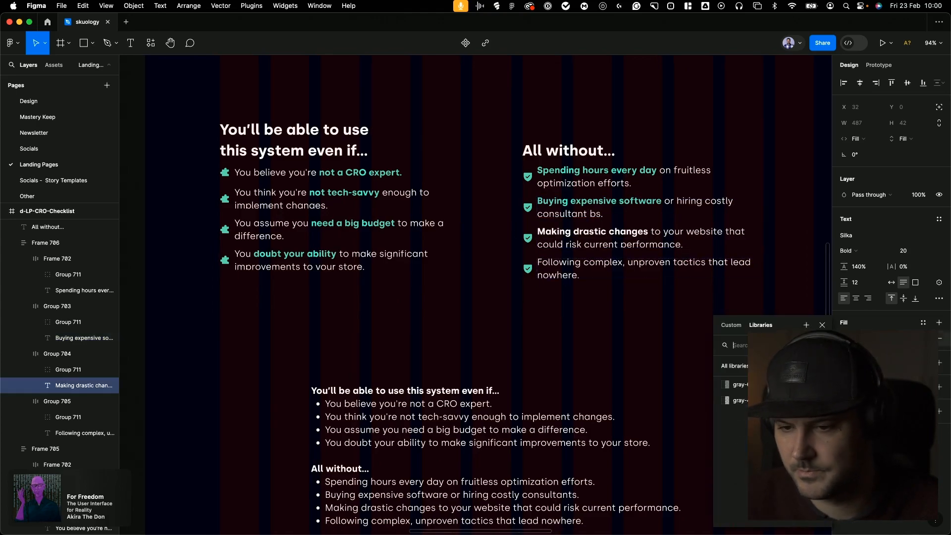
scroll(773, 435, "up", 4)
left_click(773, 435)
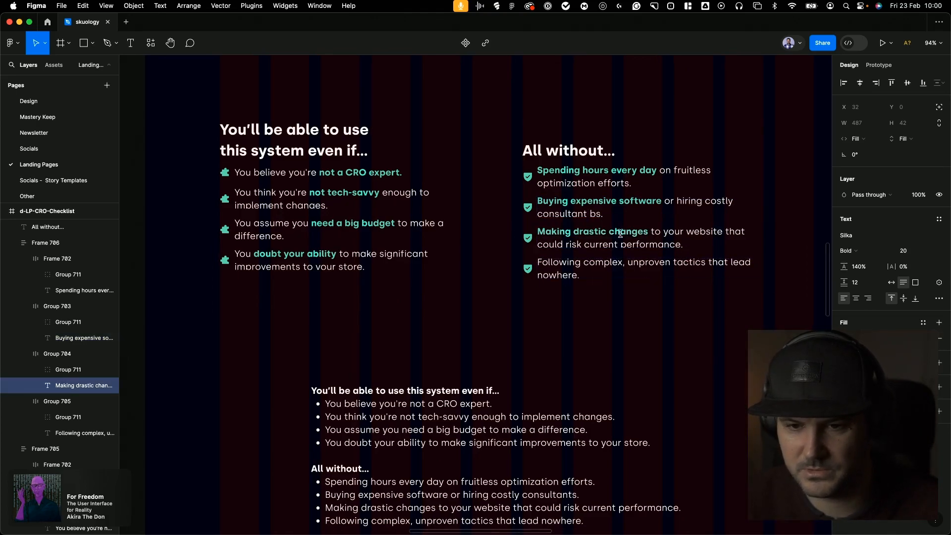
Make "Following complex, unproven tactics" bold in the secondary green in the last item of the "All without..." list
left_click(613, 266)
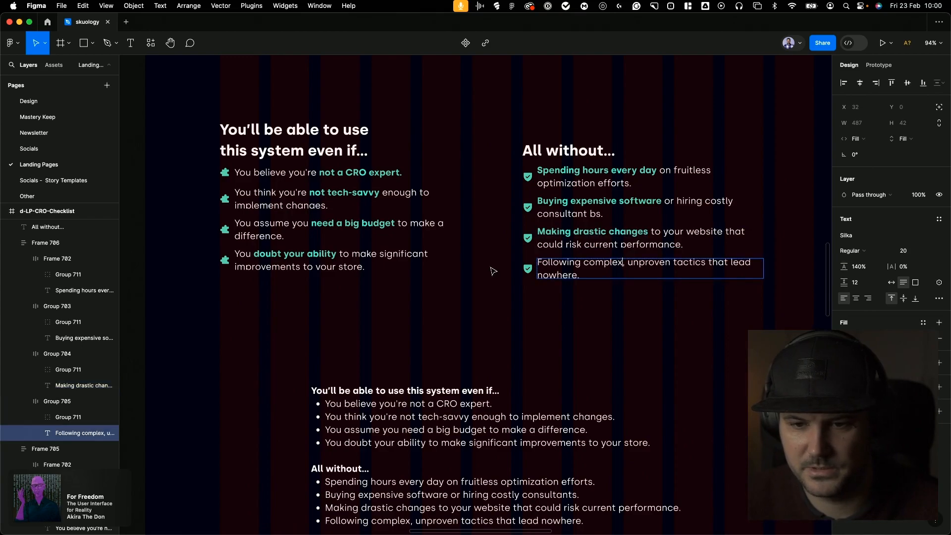
left_click_drag(706, 263, 525, 265)
key("super+b")
left_click(862, 339)
scroll(773, 436, "down", 3)
scroll(738, 436, "down", 5)
left_click(738, 394)
key("Escape")
In the "All without..." list, insert line breaks before "that lead nowhere", "that could risk", "hiring" and "fruitless"
double_click(718, 265)
left_click(710, 262)
key("shift+Return")
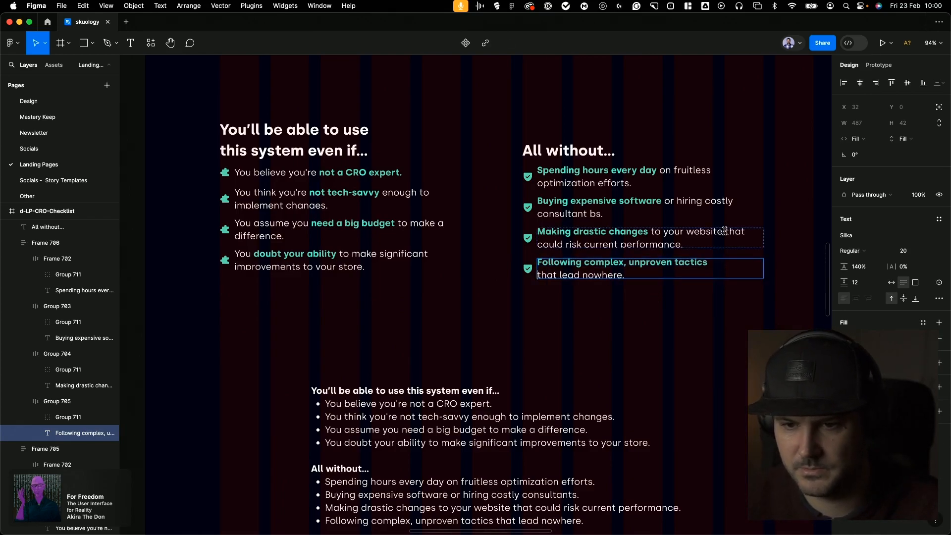
left_click(724, 232)
key("shift+Return")
left_click(706, 202)
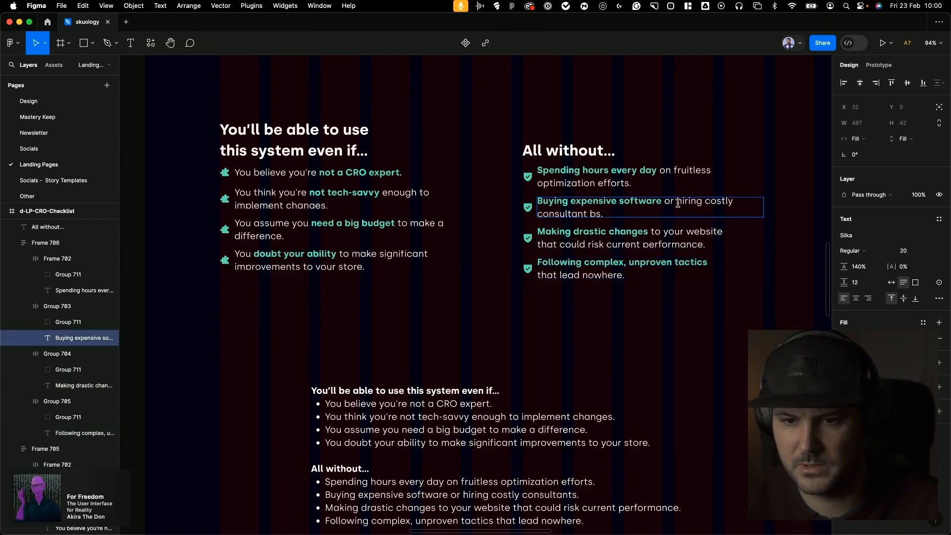
left_click(677, 203)
key("shift+Return")
left_click(675, 170)
key("shift+Return")
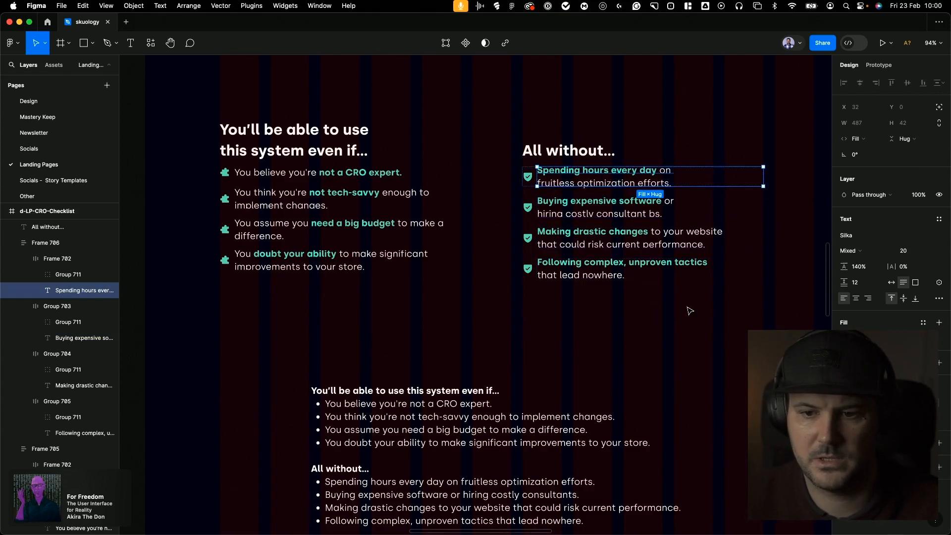
left_click(683, 312)
In the first list, insert line breaks before "enough to implement changes", "to make a difference" and "significant improvements"
scroll(495, 233, "left", 5)
double_click(555, 198, "super")
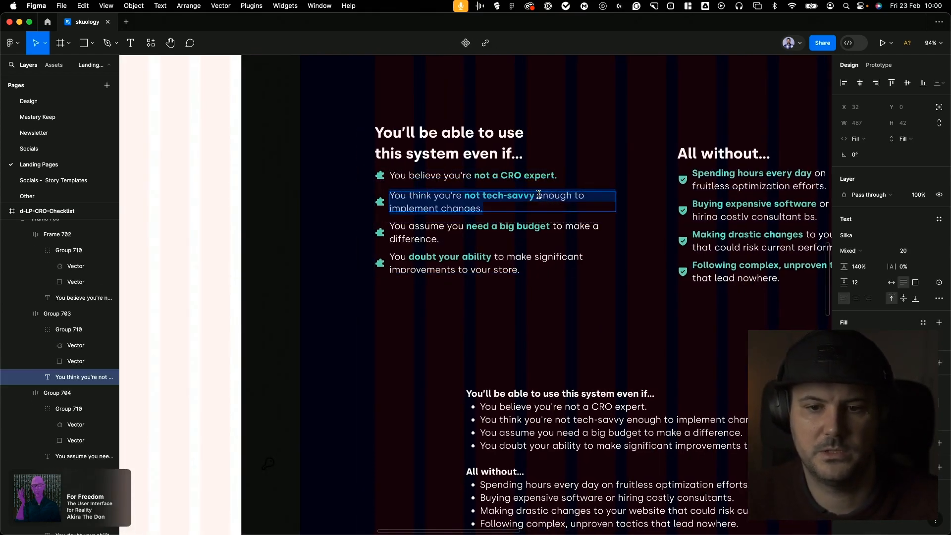
left_click(538, 195)
key("shift+Return")
left_click(417, 234)
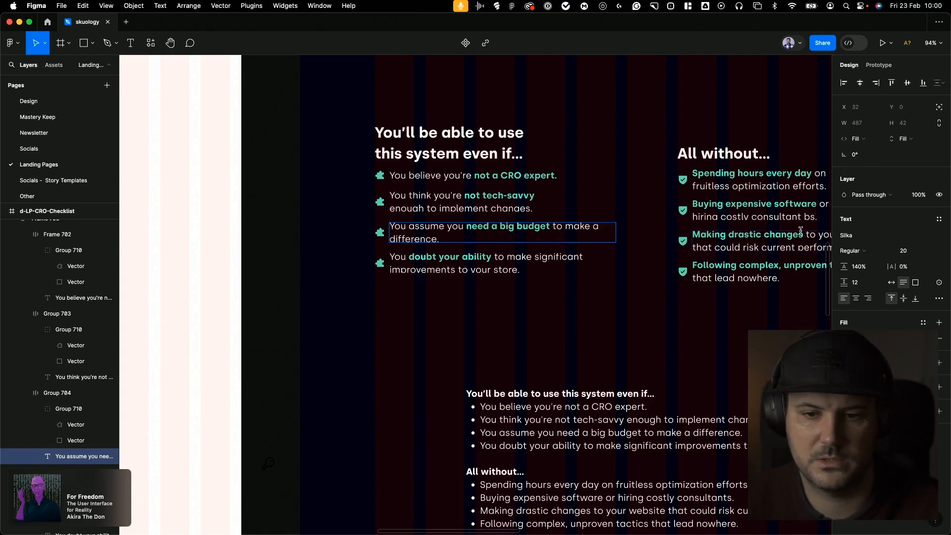
left_click(552, 227)
key("shift+Return")
left_click(534, 257)
key("shift+Return")
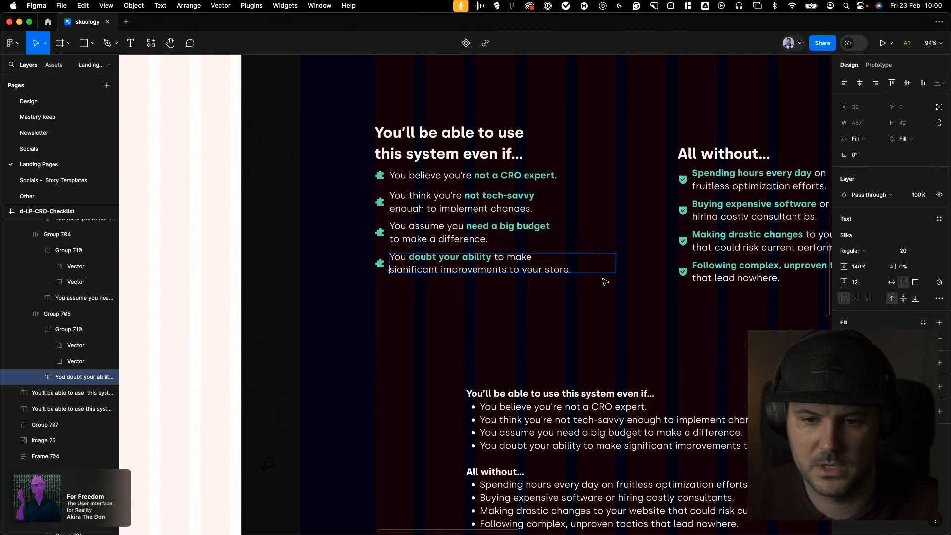
key("BackSpace")
key("shift+Return")
left_click(295, 243)
Enlarge the first shield icon in the "All without..." list to a size of 32
scroll(295, 243, "down", 5)
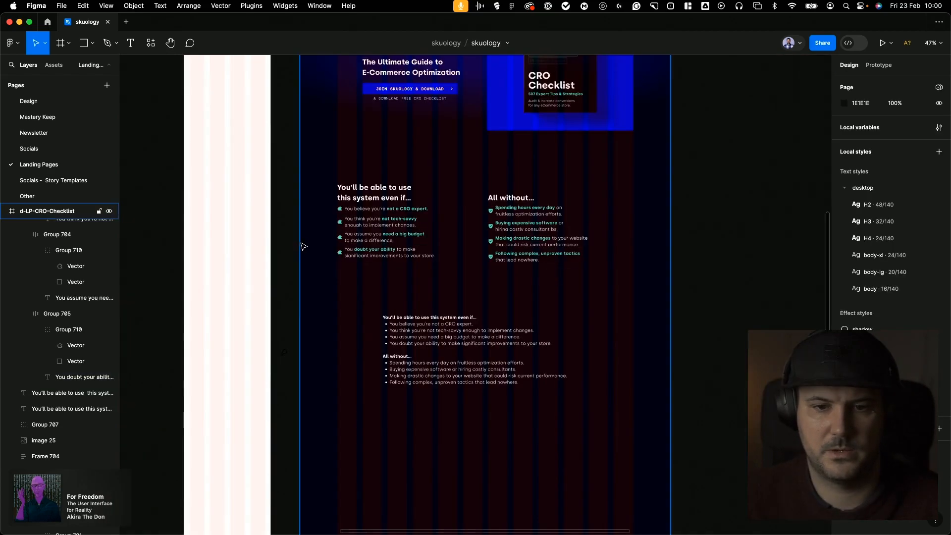
scroll(504, 234, "up", 7)
left_click(513, 172)
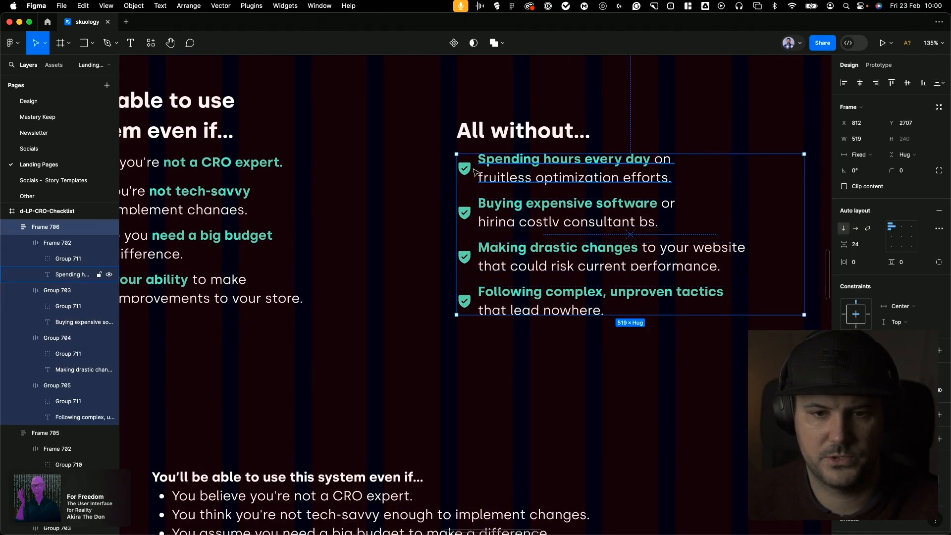
left_click(467, 170, "super")
left_click(916, 140)
type("32")
scroll(560, 220, "down", 5)
left_click(489, 225)
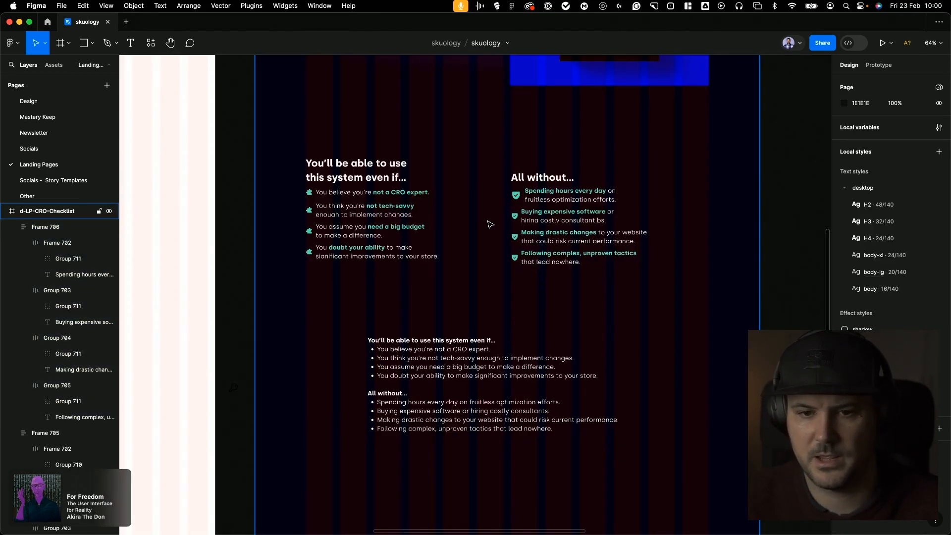
Enlarge the shield icons of the three remaining "All without..." items to match the first item's icon
scroll(490, 224, "up", 3)
left_click(525, 214, "super")
left_click(523, 271)
left_click(522, 272)
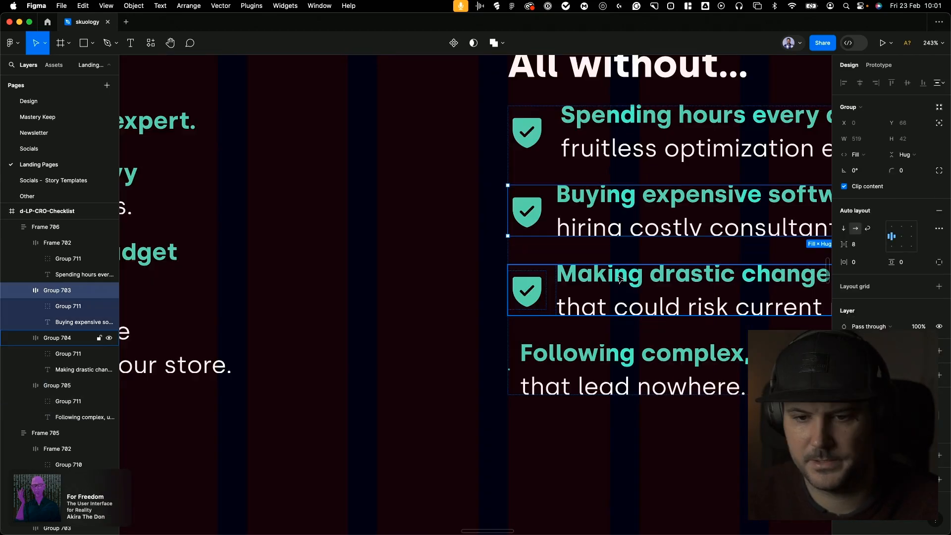
left_click(656, 299, "shift")
left_click(709, 359, "shift")
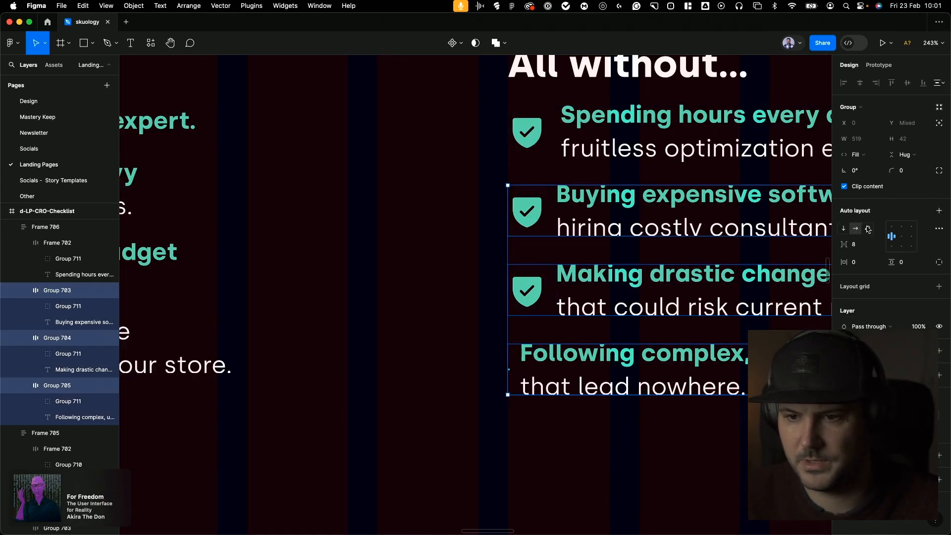
left_click(509, 369, "super")
scroll(509, 370, "up", 10)
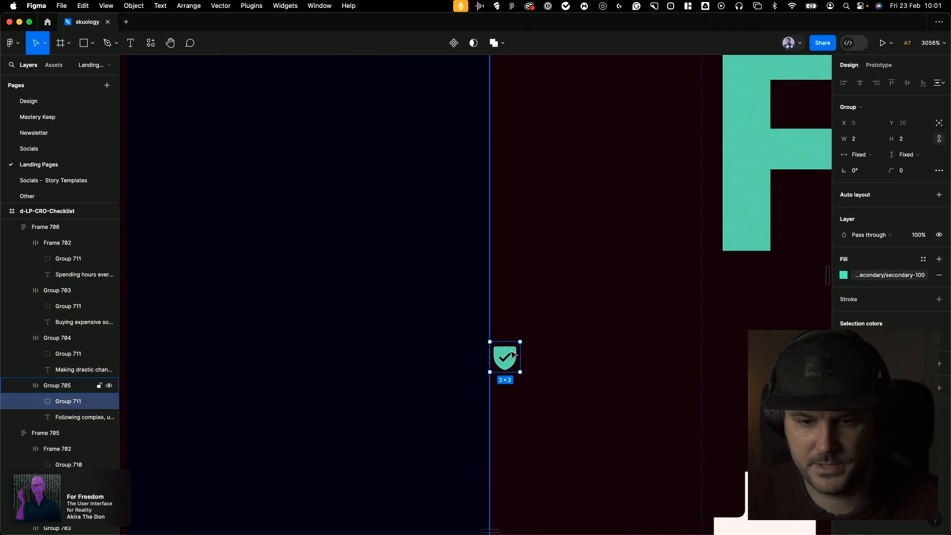
Enlarge the puzzle icons in the "You'll be able to use this system even if..." list and shift that heading and list one grid column right
double_click(198, 178)
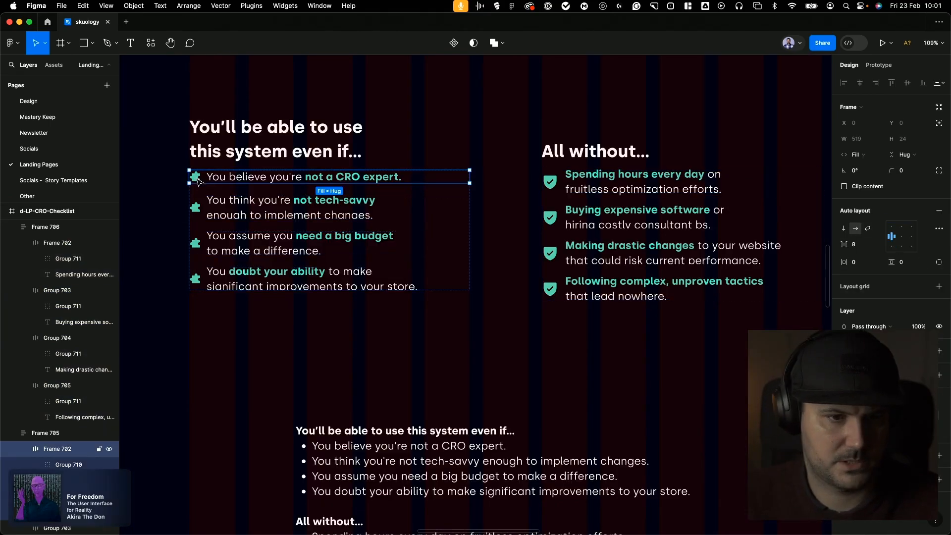
double_click(198, 178)
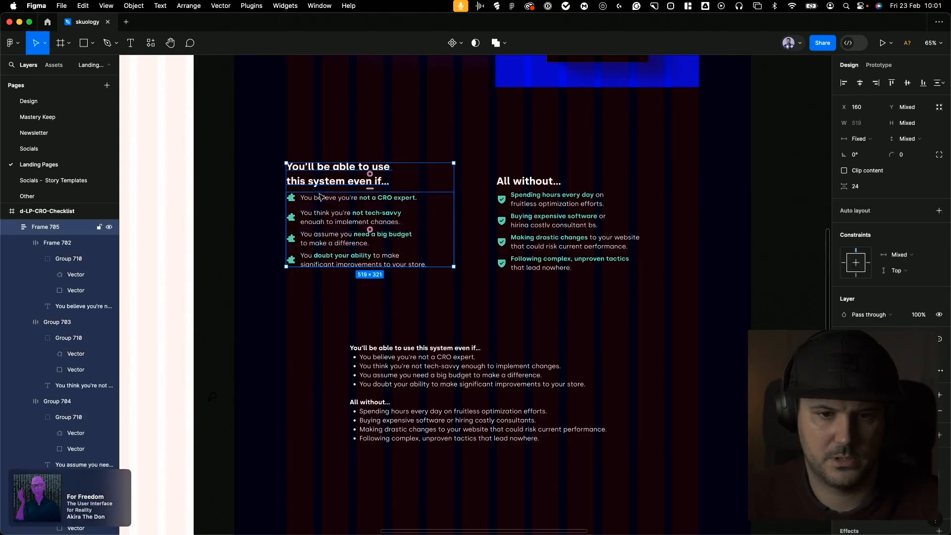
left_click_drag(335, 180, 347, 179)
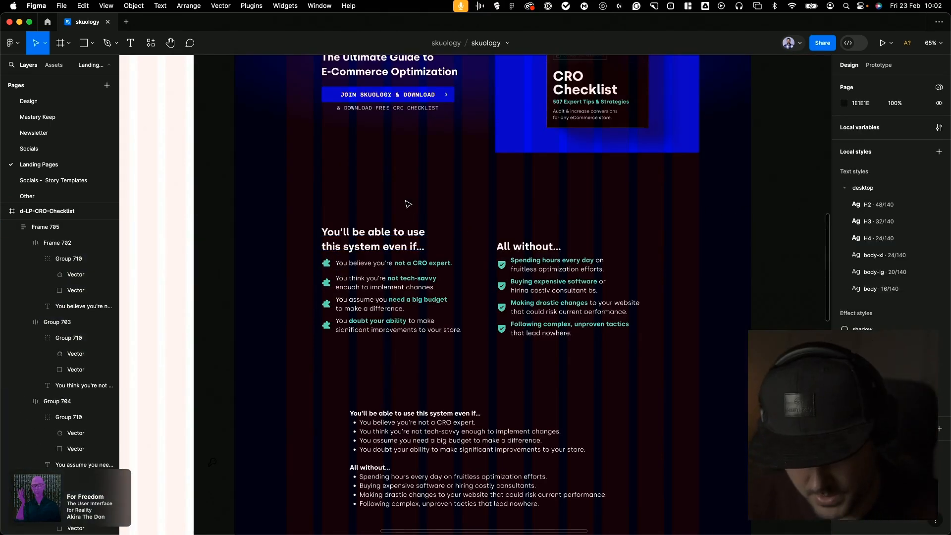
Add horizontal divider lines above and below the two benefit lists, widened to span the full layout grid
key("l")
mouse_move(320, 213)
left_mouse_down()
mouse_move(664, 212)
mouse_move(615, 366)
left_mouse_up()
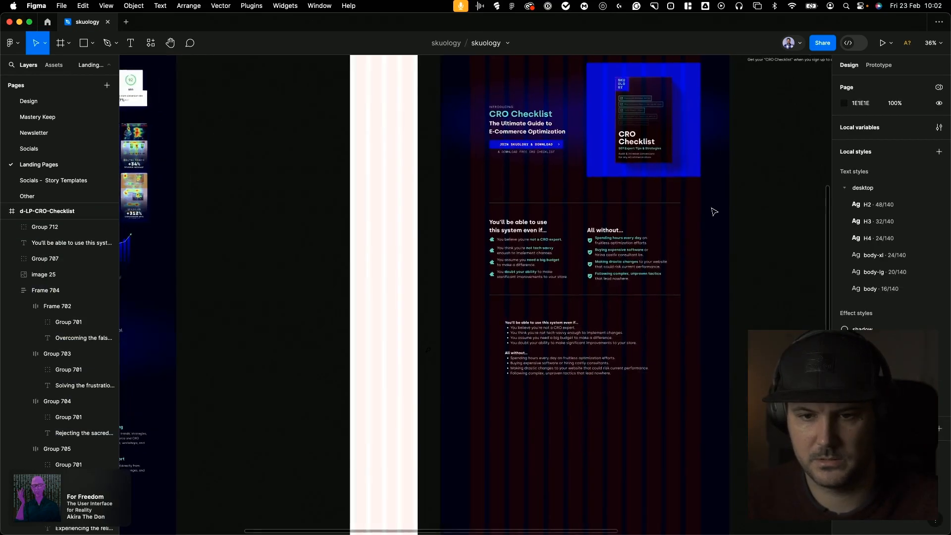
scroll(710, 206, "up", 5)
left_click(659, 200, "super")
left_click(660, 348, "shift")
left_click_drag(664, 258, 696, 257)
left_click(785, 265)
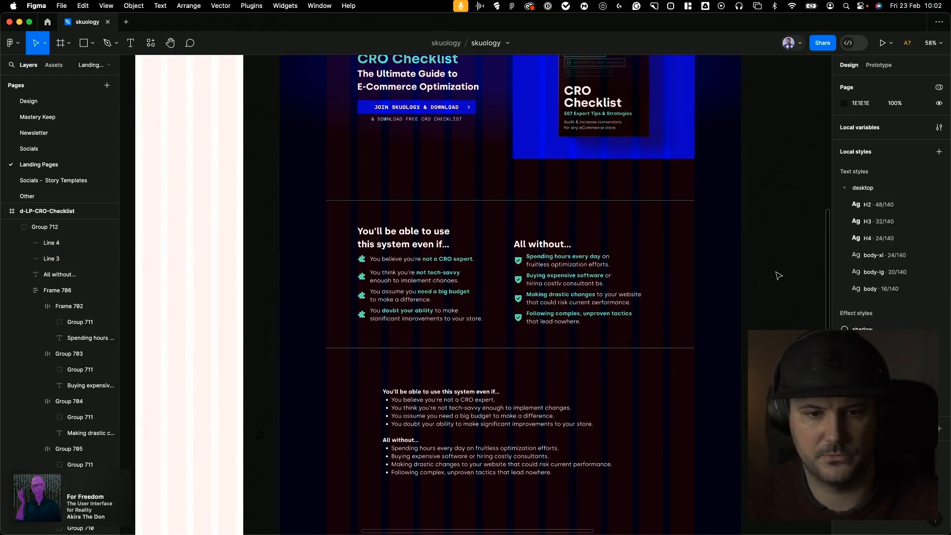
Delete the unstyled bullet copy of both lists below the lower divider line
scroll(779, 275, "down", 2)
scroll(497, 358, "up", 2)
left_click(497, 358)
key("Delete")
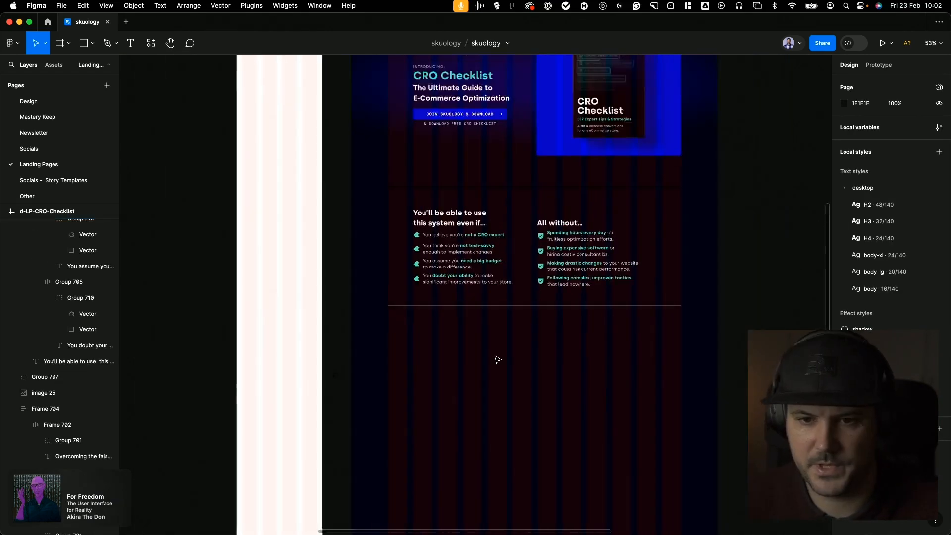
Regroup the body copy under "Are you tired of trying..." into paragraphs starting "You're good at following", "You know you can boost" and "You've bought all"
scroll(497, 358, "down", 4)
scroll(688, 151, "up", 6)
scroll(559, 280, "up", 8)
scroll(380, 199, "down", 10)
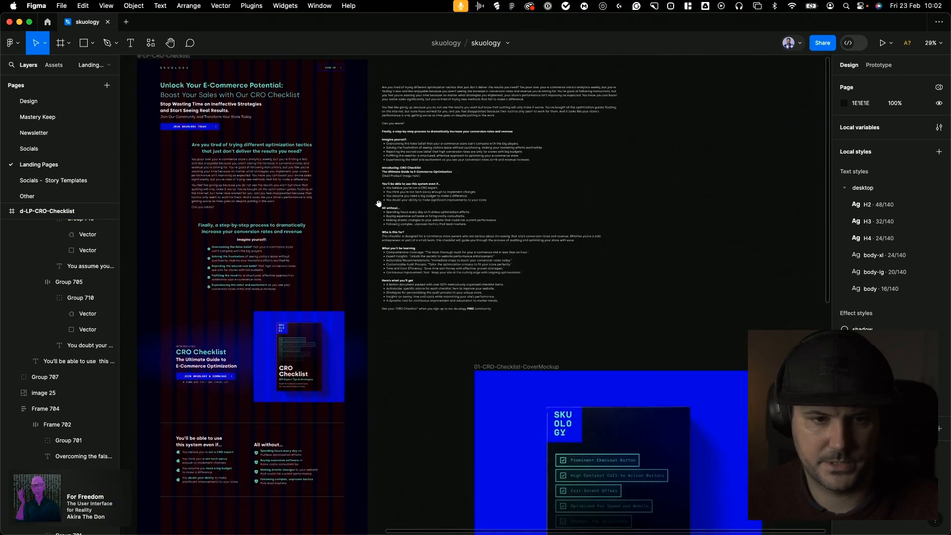
scroll(441, 169, "up", 5)
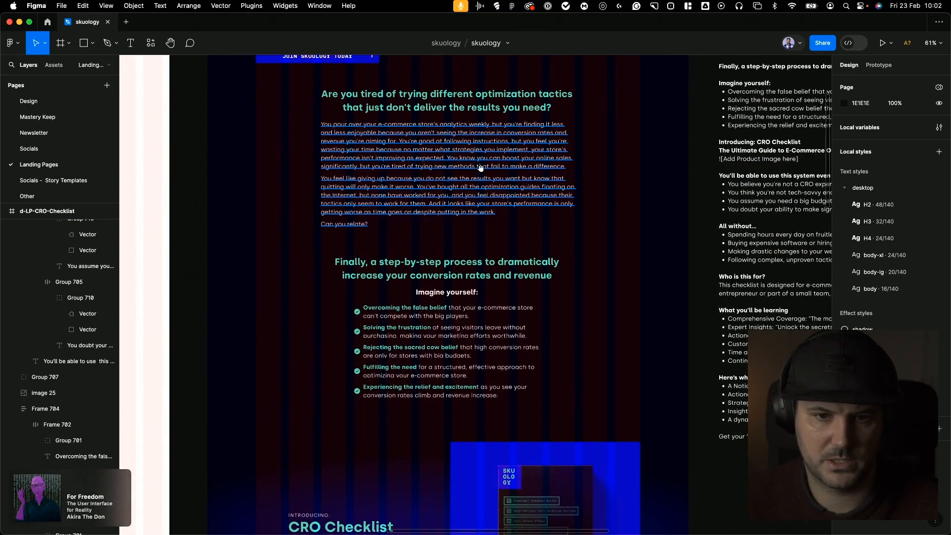
scroll(459, 330, "up", 3)
scroll(459, 330, "down", 3)
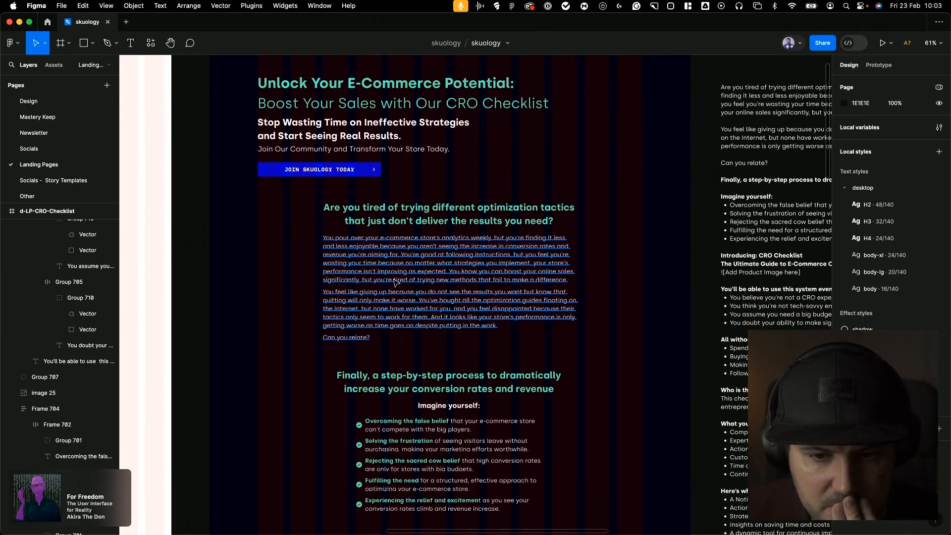
double_click(458, 269)
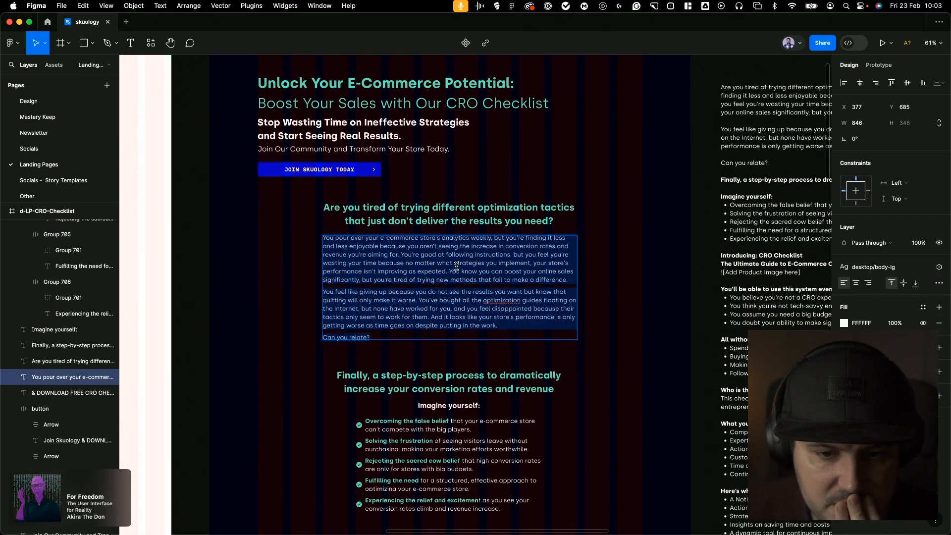
left_click(406, 254)
key("Return")
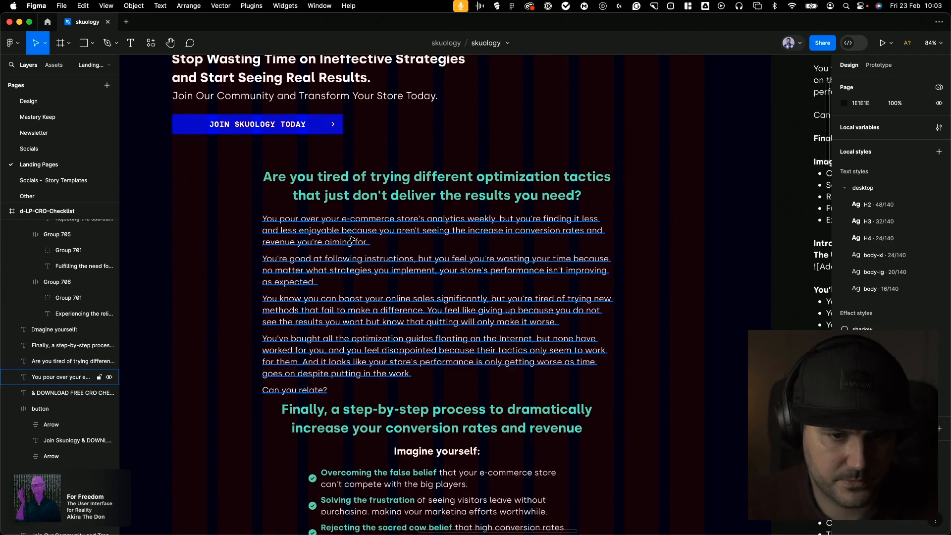
Make "you aren't seeing the increase in conversion rates" in the first paragraph bold in the secondary green
double_click(340, 229)
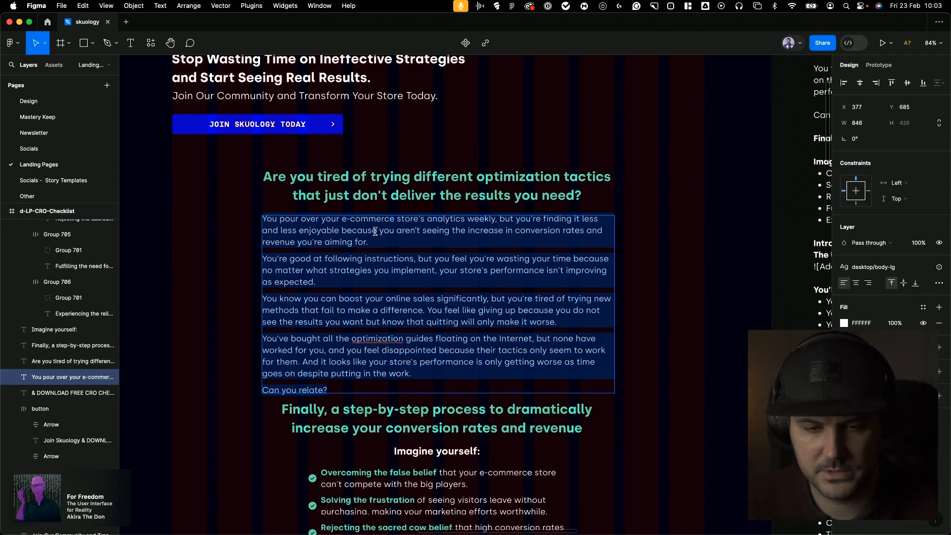
left_click_drag(380, 230, 585, 230)
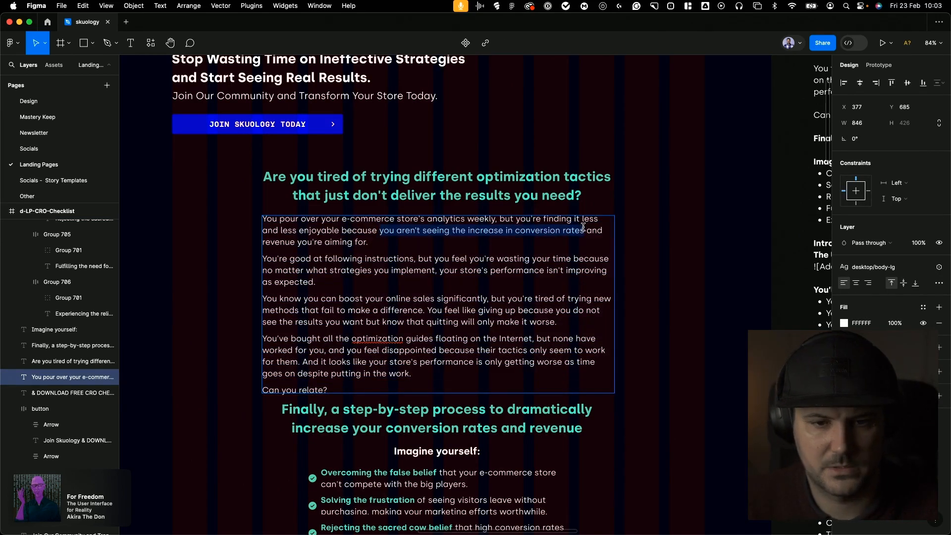
key("super+b")
left_click(923, 370)
scroll(793, 495, "down", 3)
scroll(793, 496, "up", 3)
left_click(763, 499)
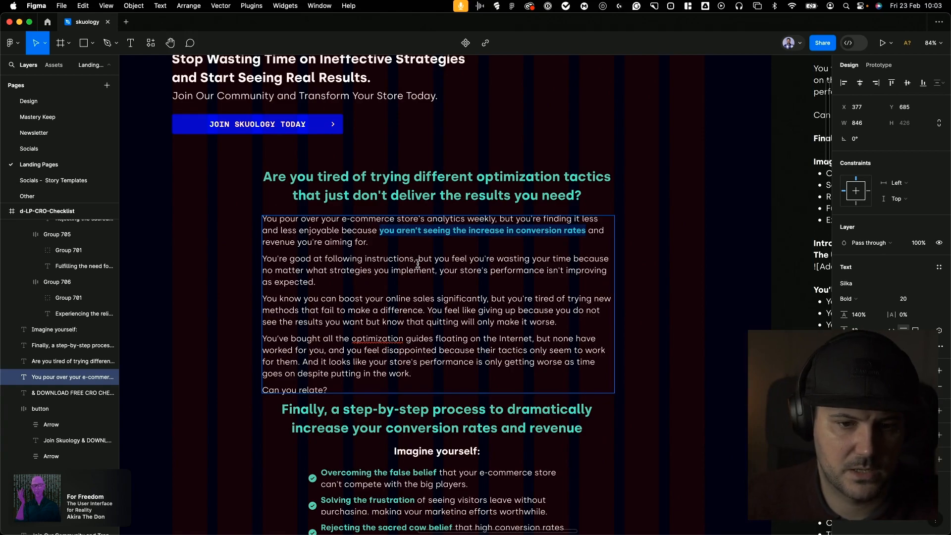
Make "you're tired of trying new methods that fail" in the third paragraph bold in the secondary green
left_click(418, 263)
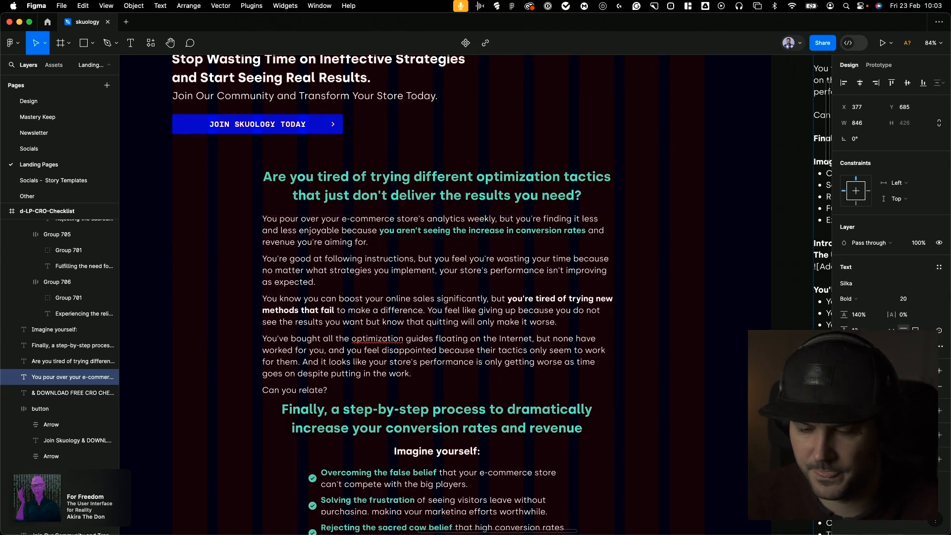
left_click(924, 370)
scroll(773, 436, "down", 5)
left_click(763, 426)
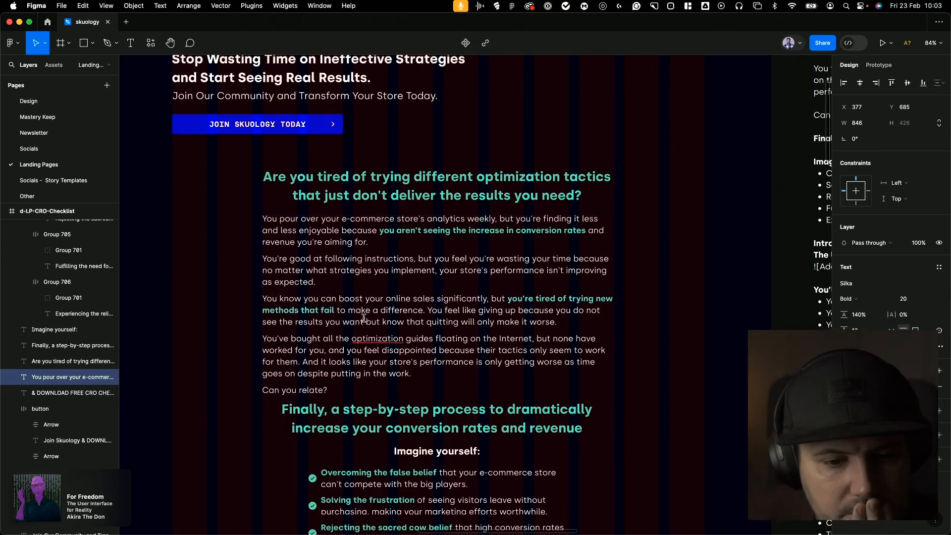
Make "but none have worked for you" and "you feel you're wasting your time" bold in the secondary green
key("Escape")
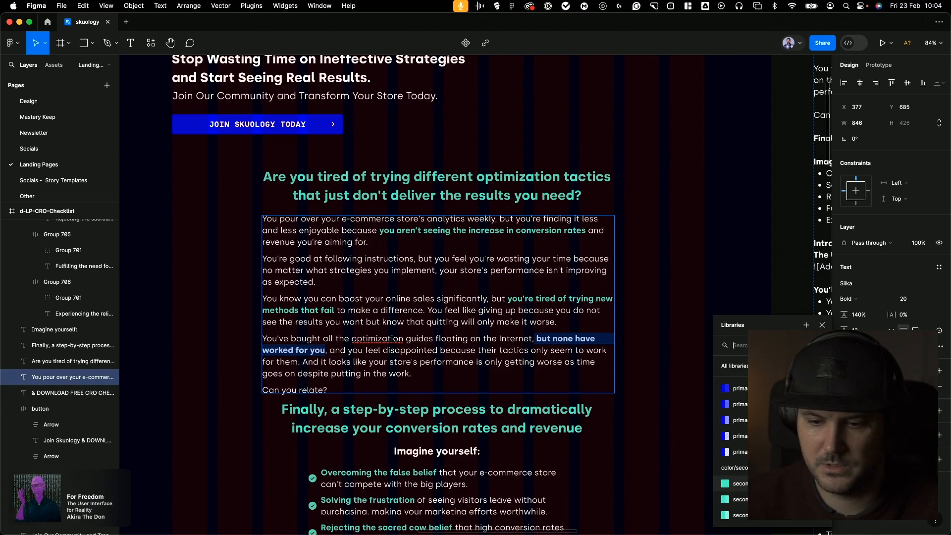
left_click(773, 483)
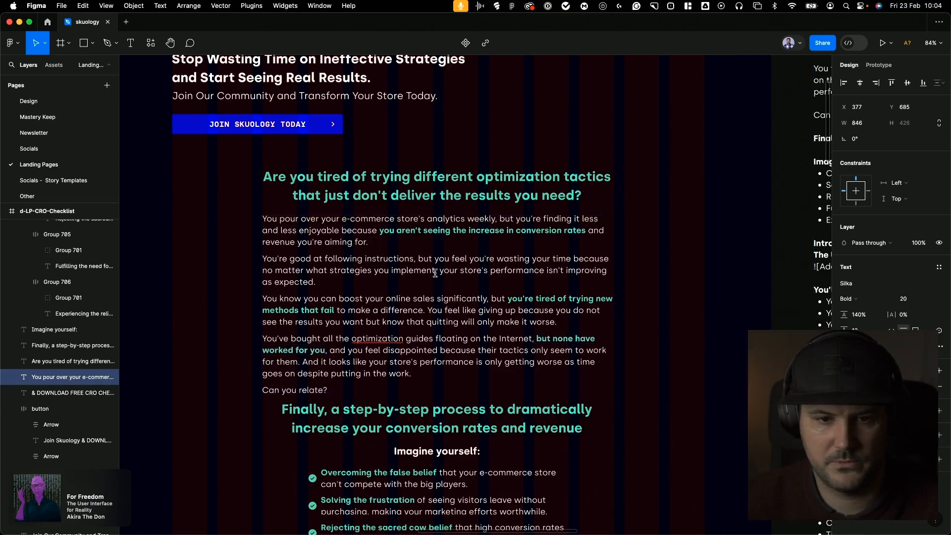
left_click(355, 257)
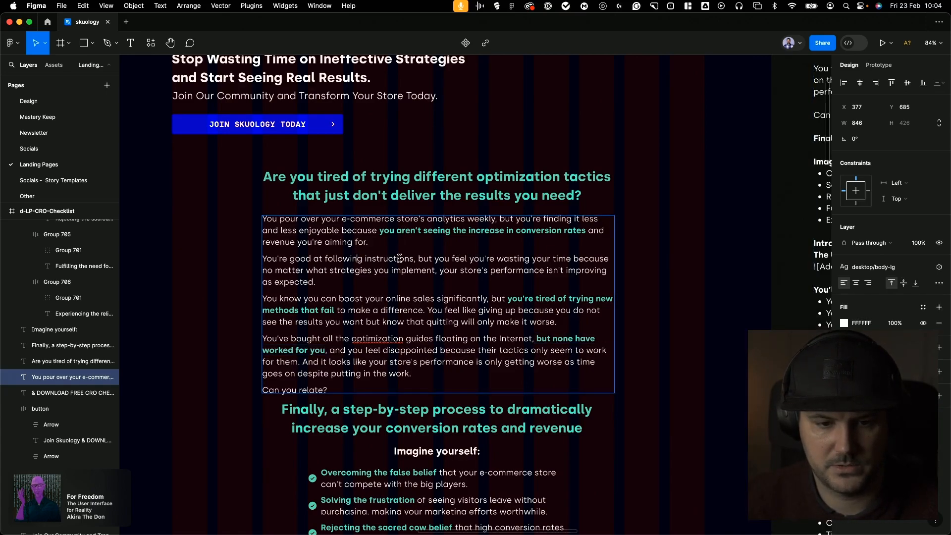
left_click_drag(436, 258, 579, 258)
key("super+b")
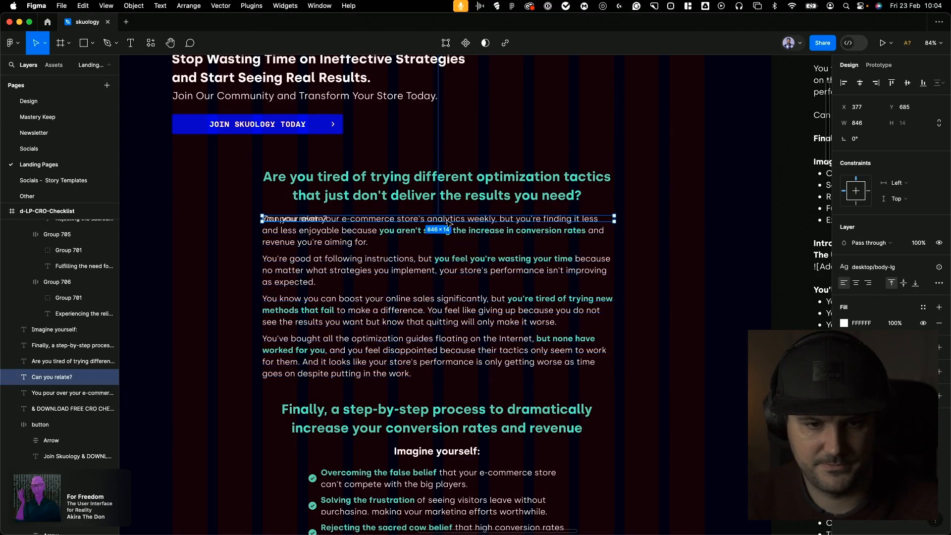
Place "Can you relate?" as a separate centred line below the paragraphs, styled in white Silka Mono Regular at size 32
left_click_drag(453, 219, 454, 393)
left_click(872, 267)
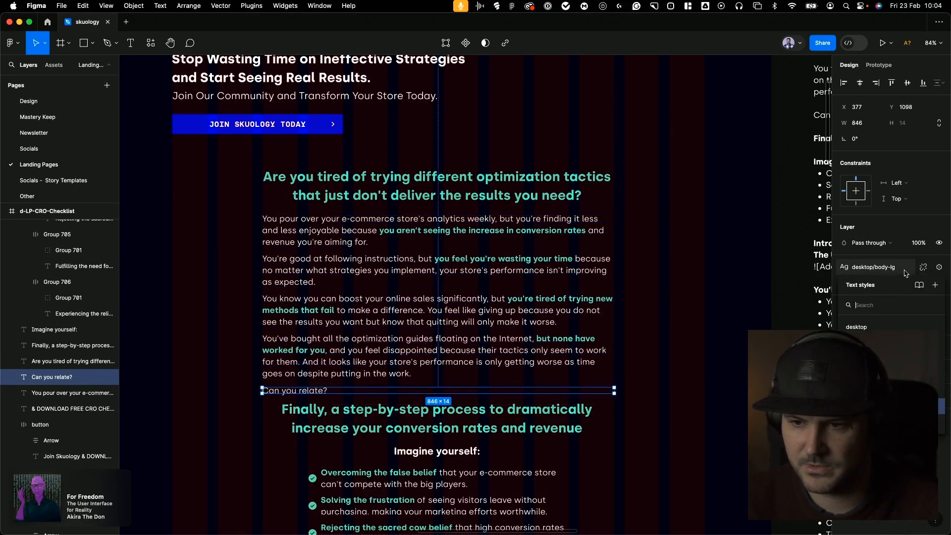
left_click(887, 342)
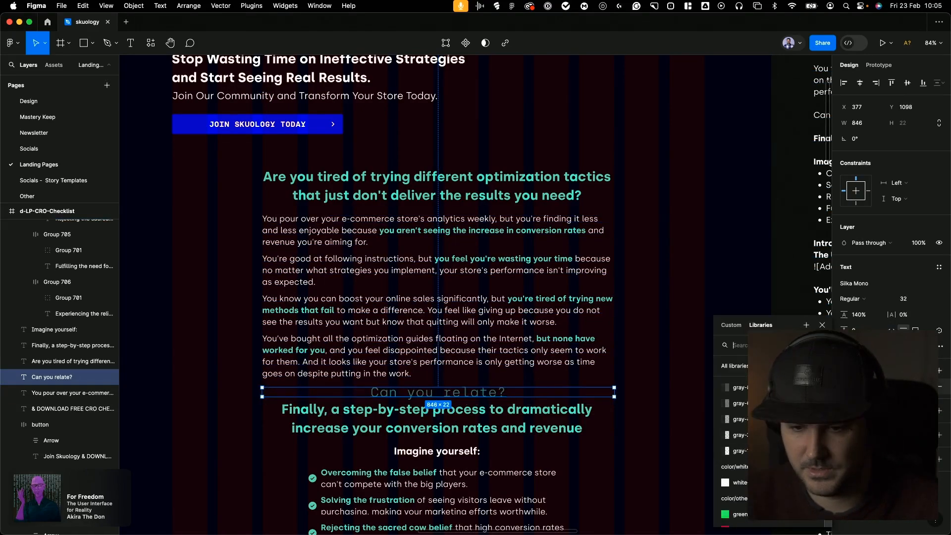
scroll(773, 444, "down", 2)
key("Escape")
Move all sections below "Can you relate?" down to open more space above the "Finally, a step-by-step process" heading
scroll(431, 321, "down", 12)
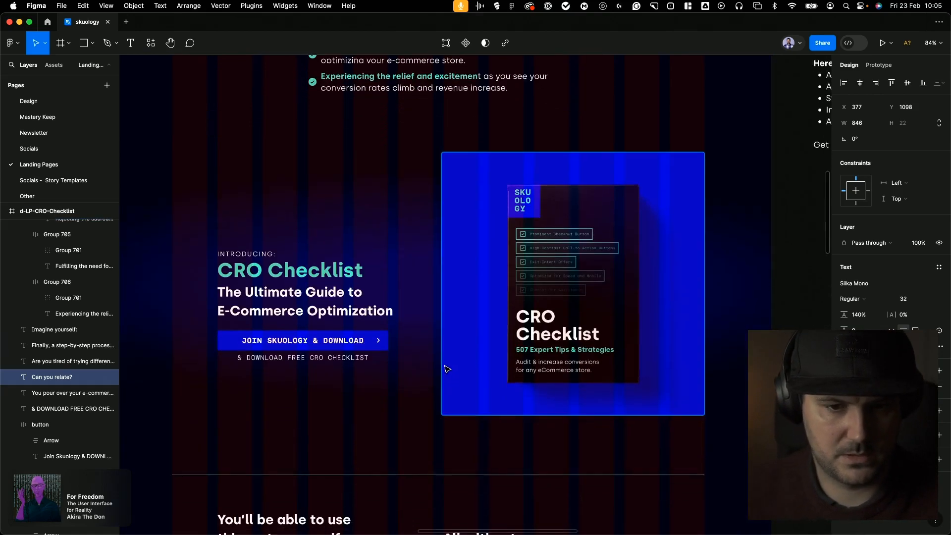
scroll(431, 321, "down", 6)
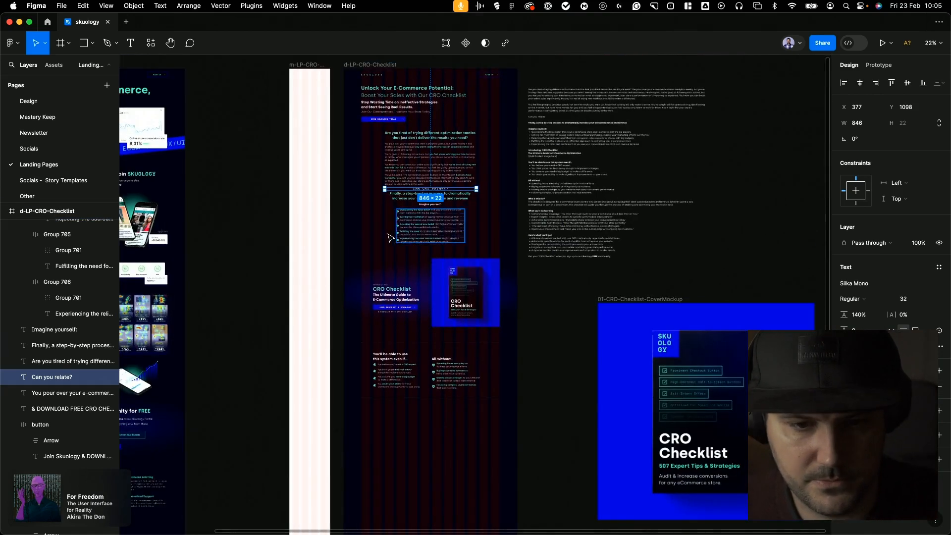
left_click(336, 199)
left_click_drag(336, 194, 512, 411)
left_click_drag(446, 235, 444, 246)
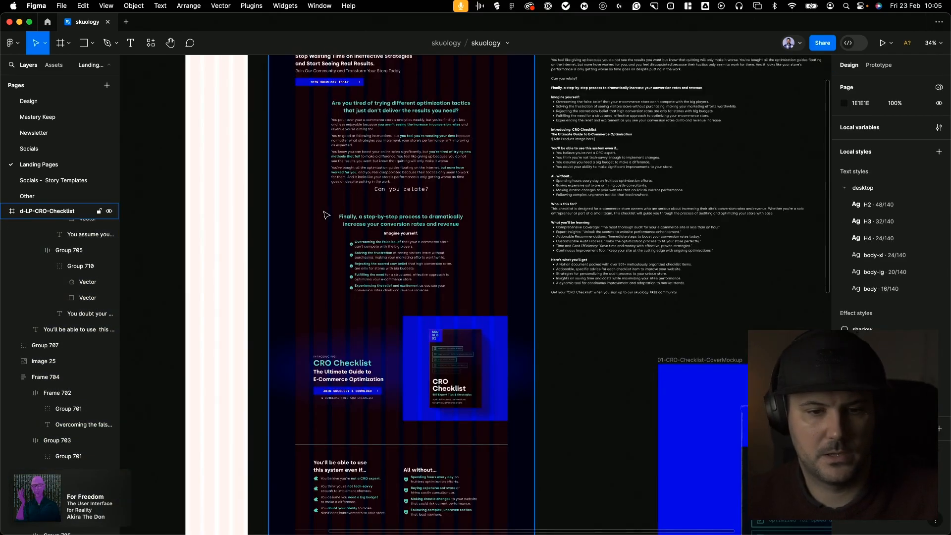
Recolour "step-by-step process" in the "Finally, a..." heading to white
scroll(372, 224, "up", 3)
scroll(373, 227, "up", 4)
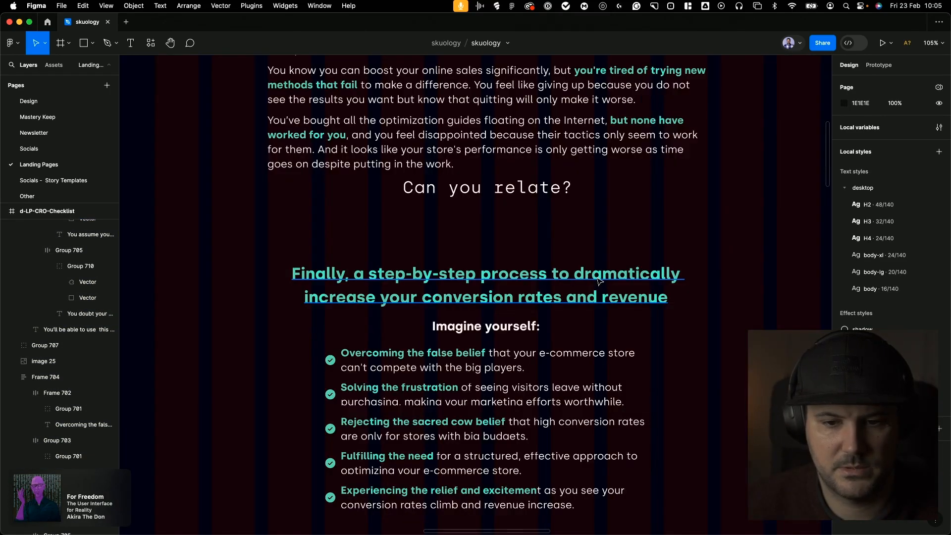
left_click(400, 290)
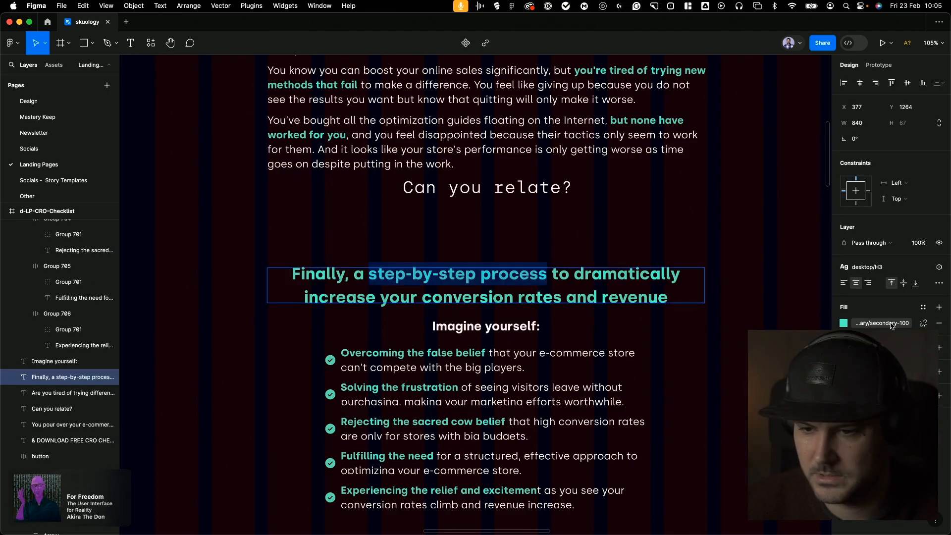
left_click(843, 323)
scroll(788, 458, "down", 4)
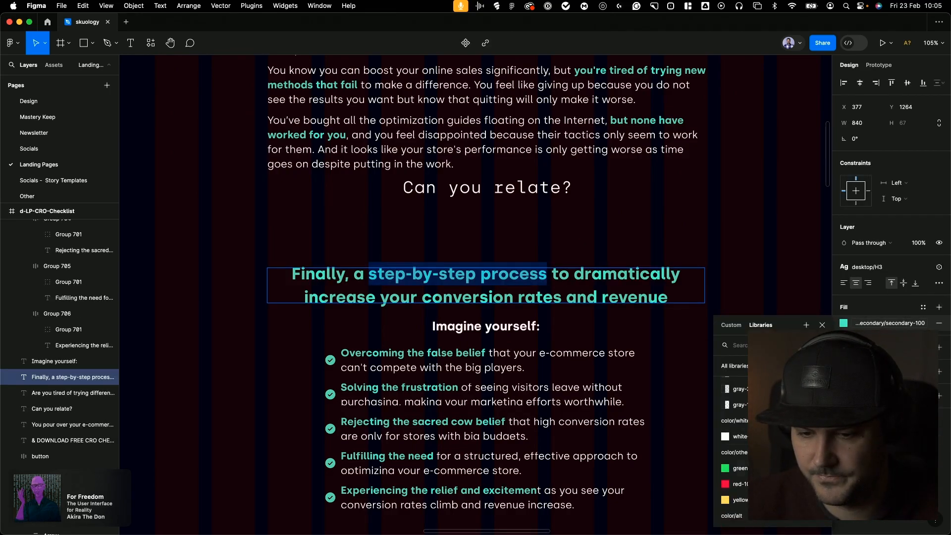
Try to left-align the "Imagine yourself:" subheading with the checklist below it, and undo the alignment
left_click_drag(373, 293, 371, 289)
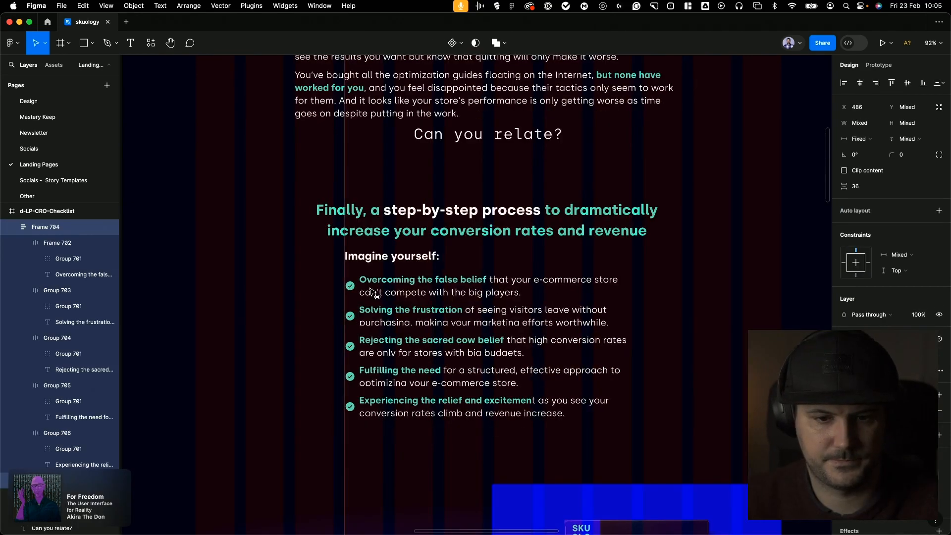
key("super+z")
left_click(726, 193)
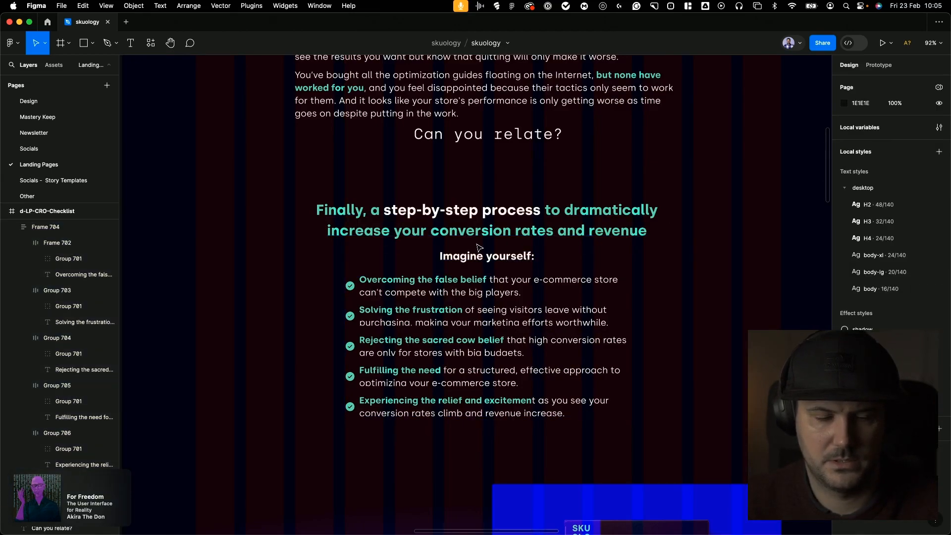
Nudge the "Can you relate?" line slightly down, away from the paragraph above it
left_click(444, 129)
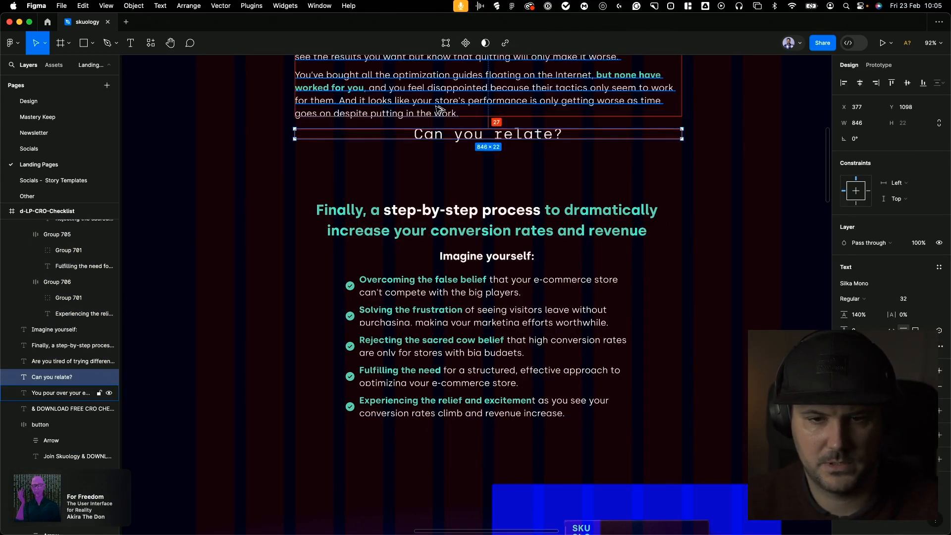
key("shift+Down")
left_click(325, 185)
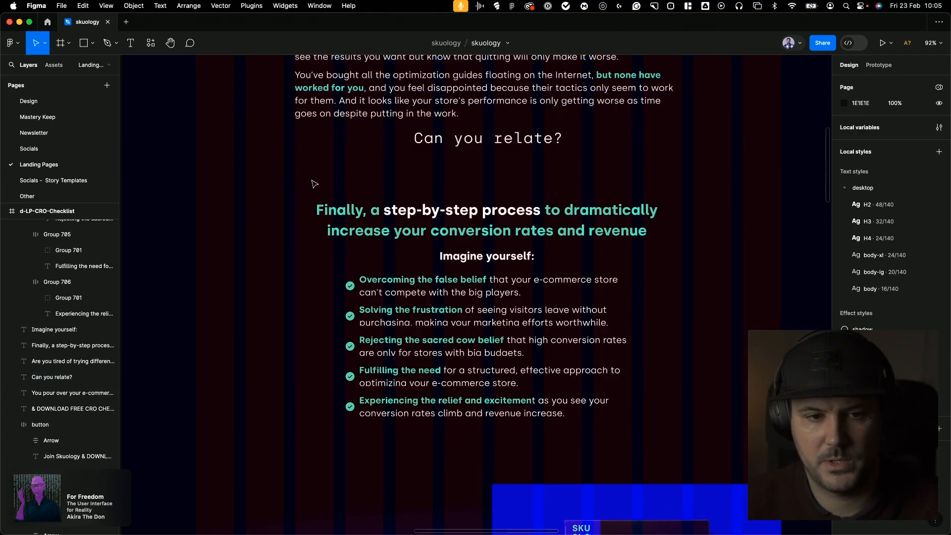
Add a "STEP 1" text label between "Can you relate?" and the "Finally, a step-by-step process" heading
key("t")
left_click(313, 182)
type("STEP 1")
key("Escape")
left_click(939, 267)
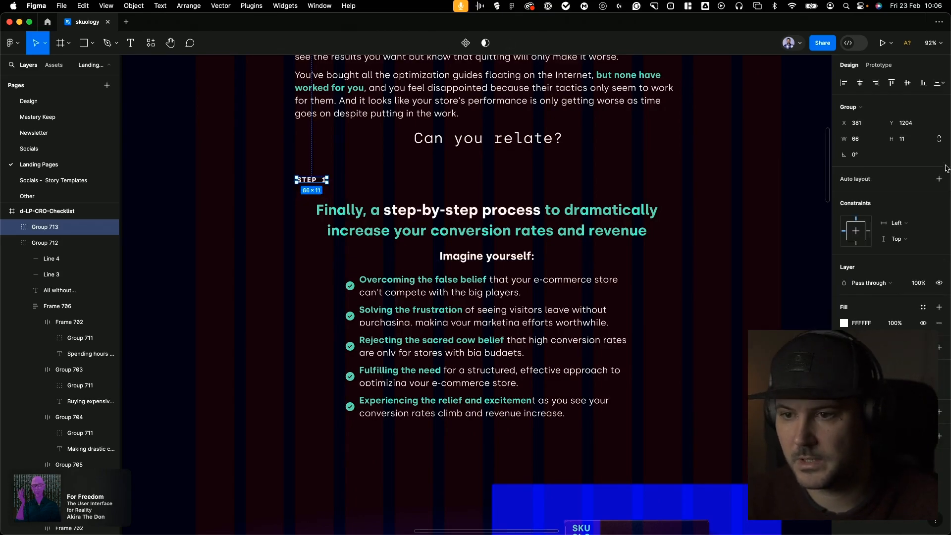
Make the "STEP 1" label an auto-layout badge with gap 0, horizontal padding 12, vertical padding 8 and a blue fill, and recolour its text
left_click(939, 179)
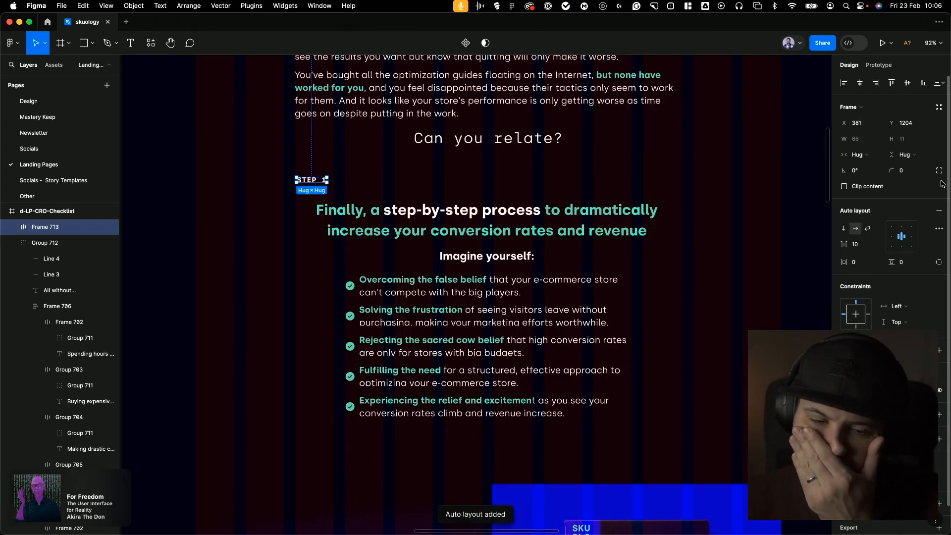
left_click(860, 244)
type("0")
scroll(773, 436, "down", 5)
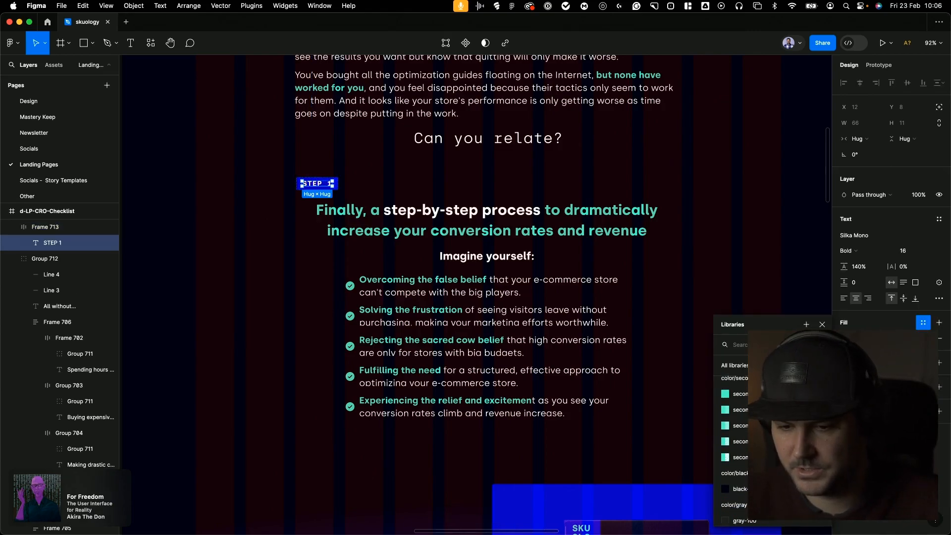
left_click(773, 452)
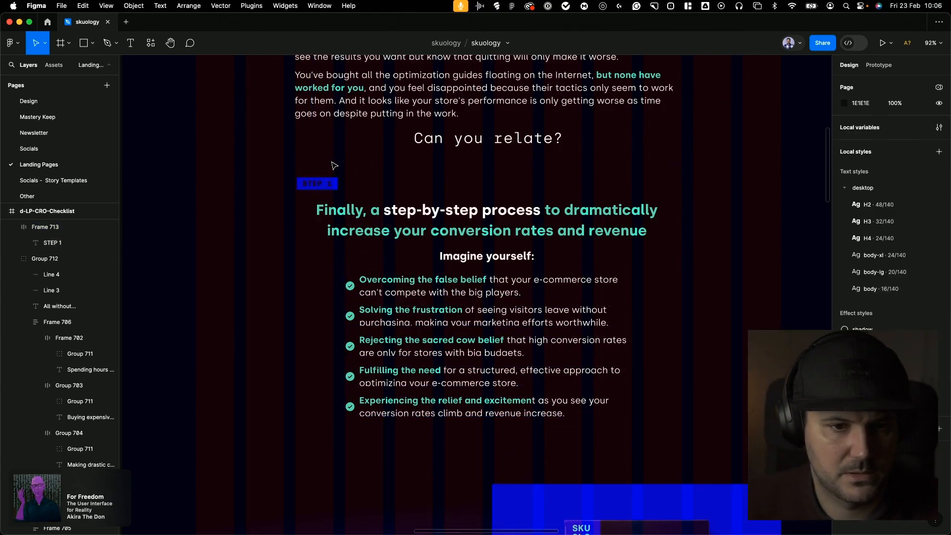
Duplicate the "STEP 1" badge into an evenly spaced row and relabel the copies STEP 2 to STEP 5
left_click(309, 189)
left_click_drag(309, 188, 408, 188, "alt")
key("Escape")
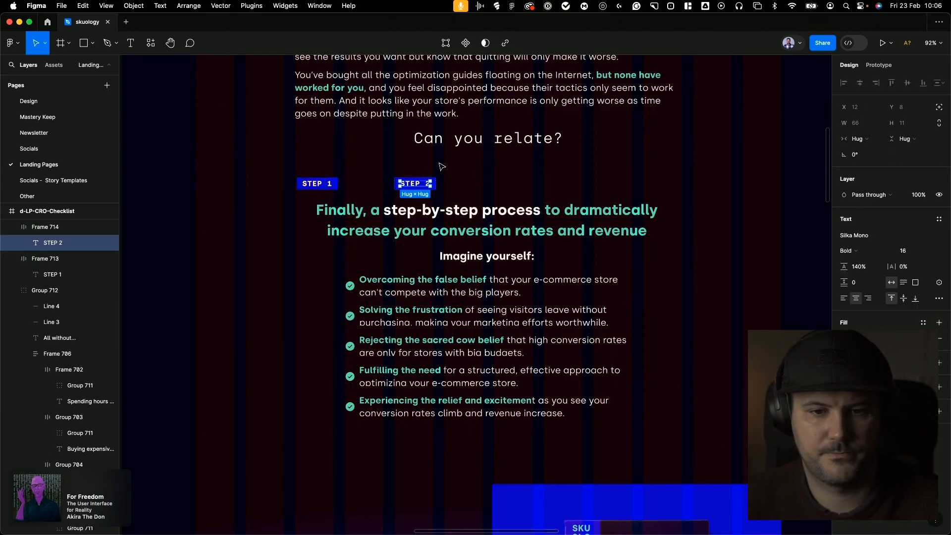
key("Escape")
left_click_drag(412, 184, 513, 186, "alt")
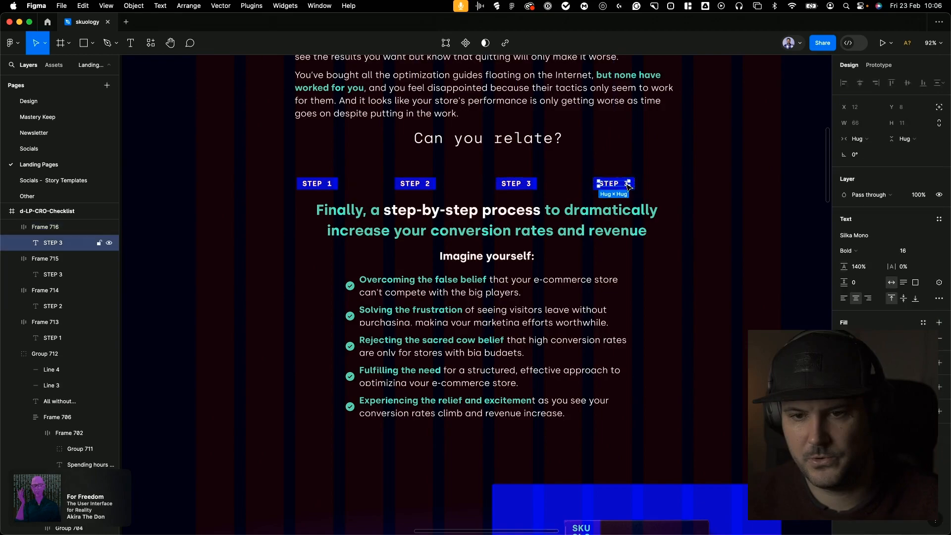
double_click(632, 183)
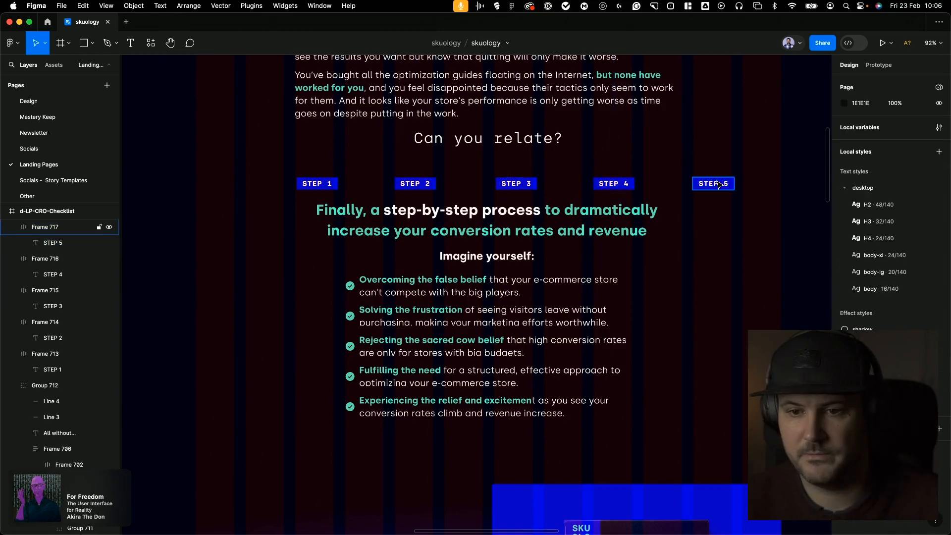
Move all five step badges left so the row starts at the first layout column
left_click(721, 186)
left_click(628, 185, "shift")
left_click(510, 186, "shift")
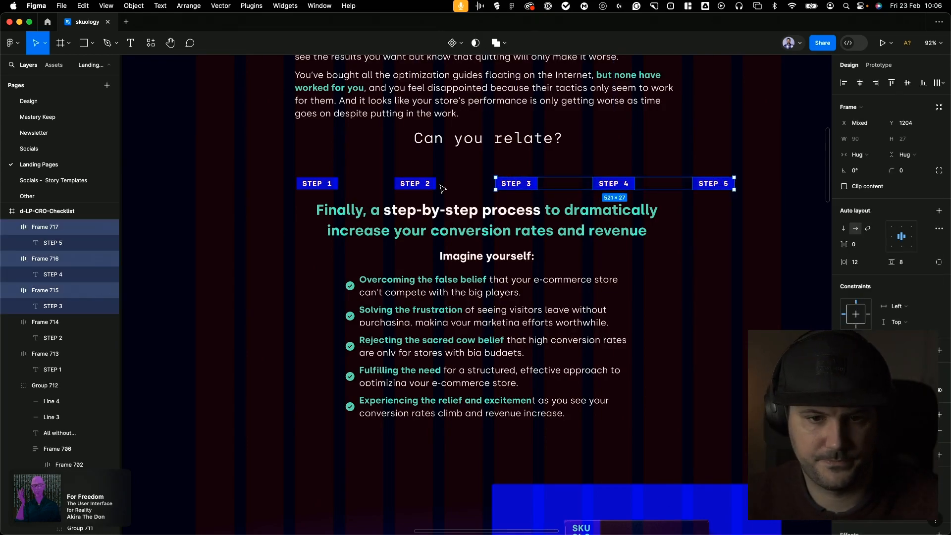
left_click(417, 185, "shift")
left_click(321, 186, "shift")
left_click_drag(320, 186, 220, 190)
Duplicate the STEP 5 badge to its right with matching spacing and relabel the copy STEP 6
left_click(608, 185)
left_click_drag(609, 185, 716, 188)
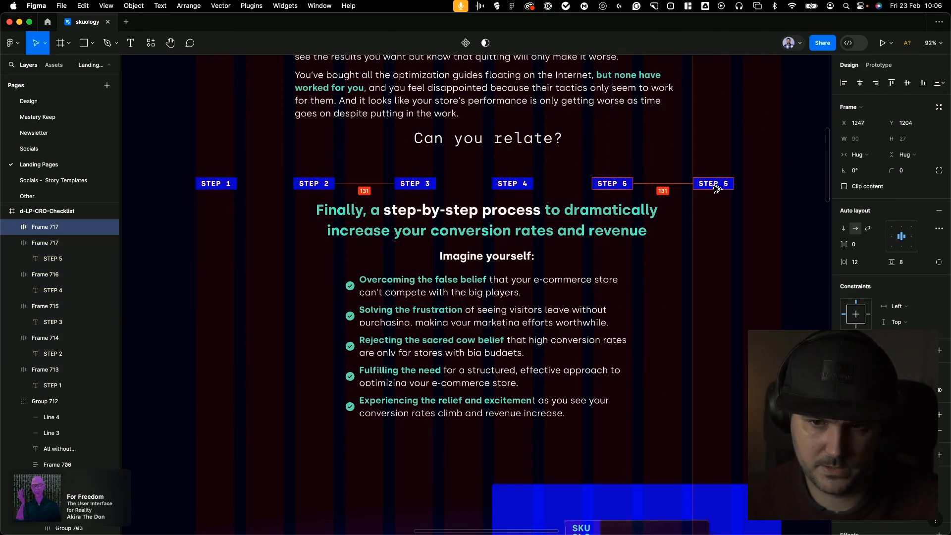
double_click(712, 184)
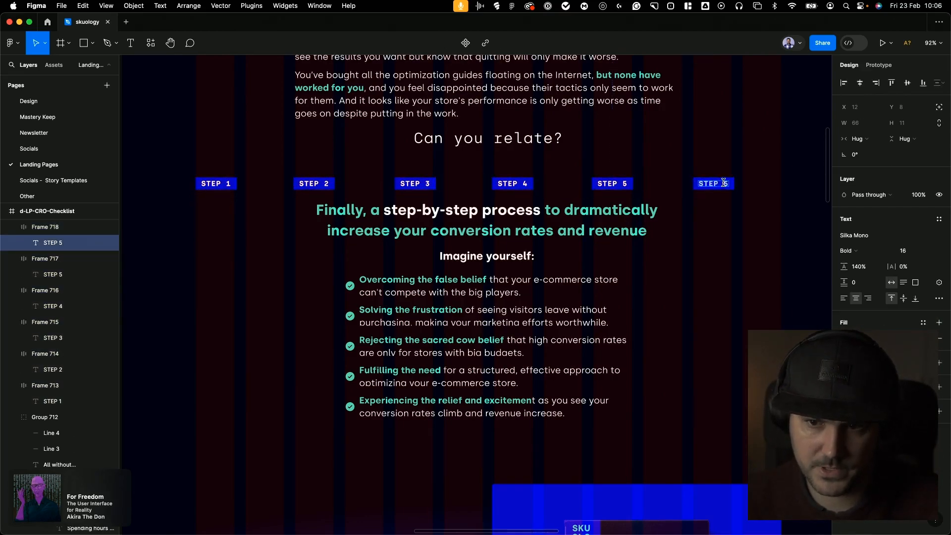
left_click(732, 163)
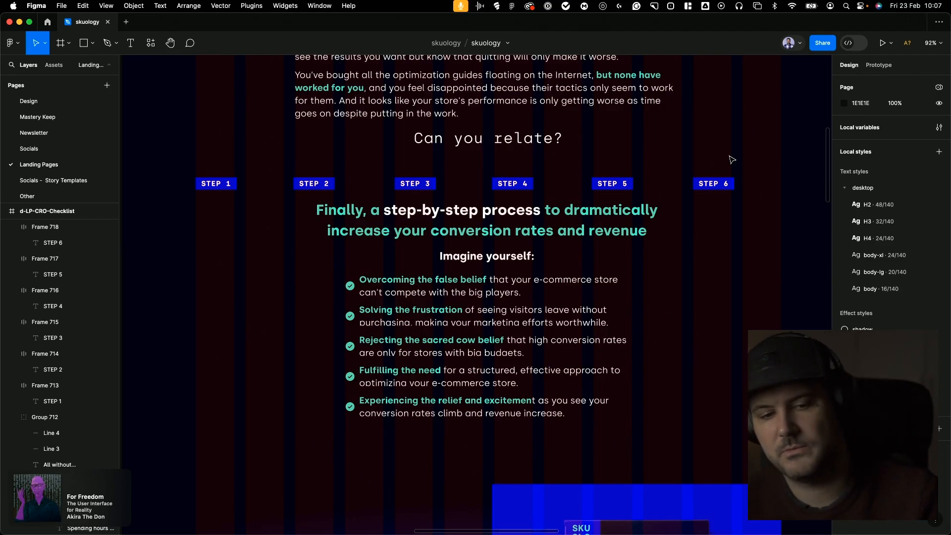
scroll(470, 314, "down", 10)
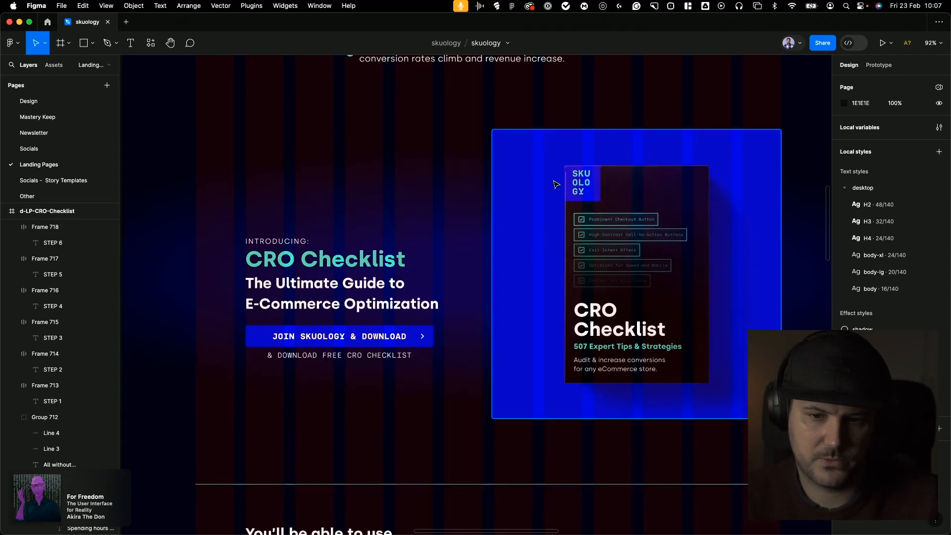
scroll(597, 267, "up", 13)
scroll(596, 269, "down", 5)
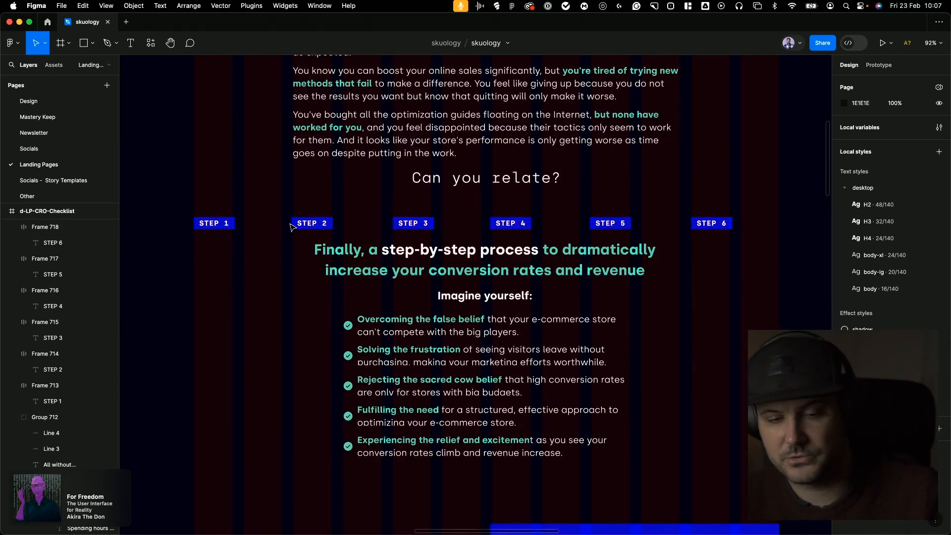
left_click_drag(195, 223, 283, 223)
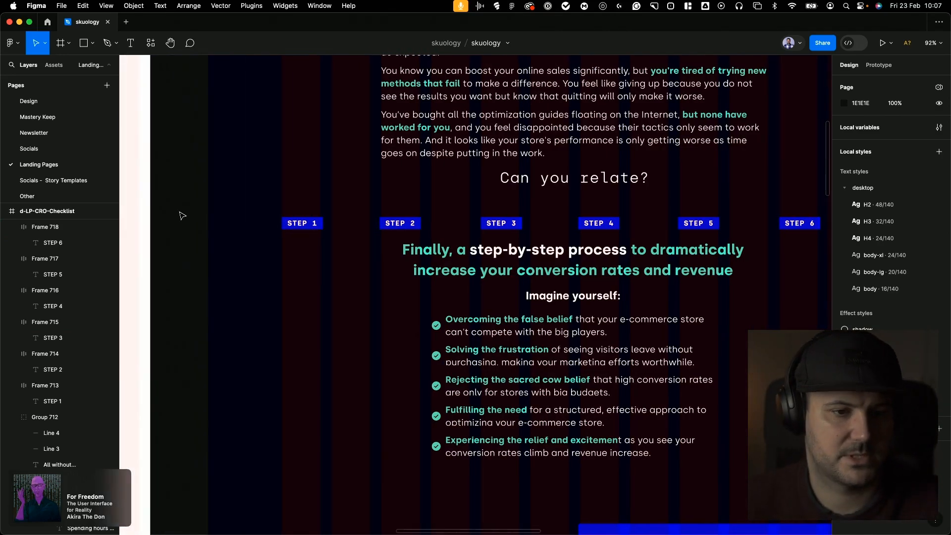
left_click_drag(475, 173, 429, 172)
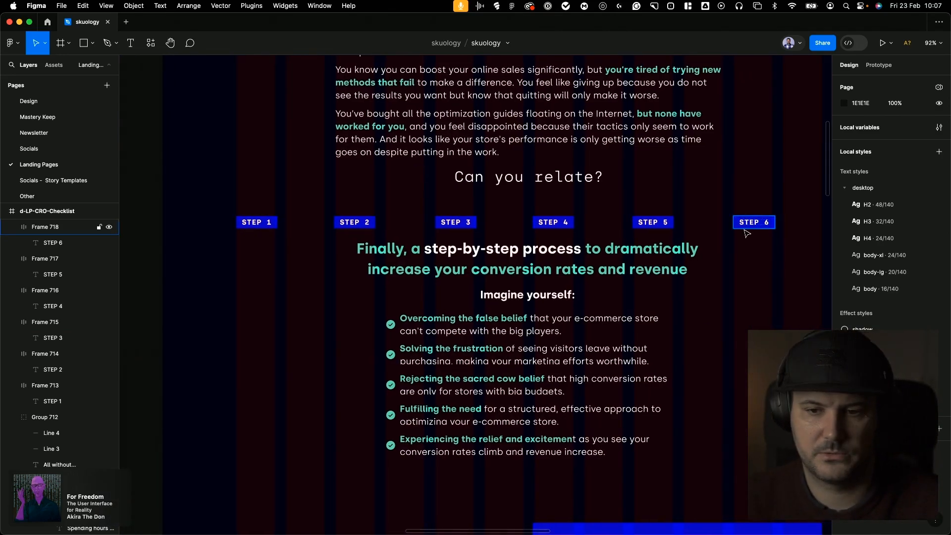
double_click(753, 228)
left_click(714, 217)
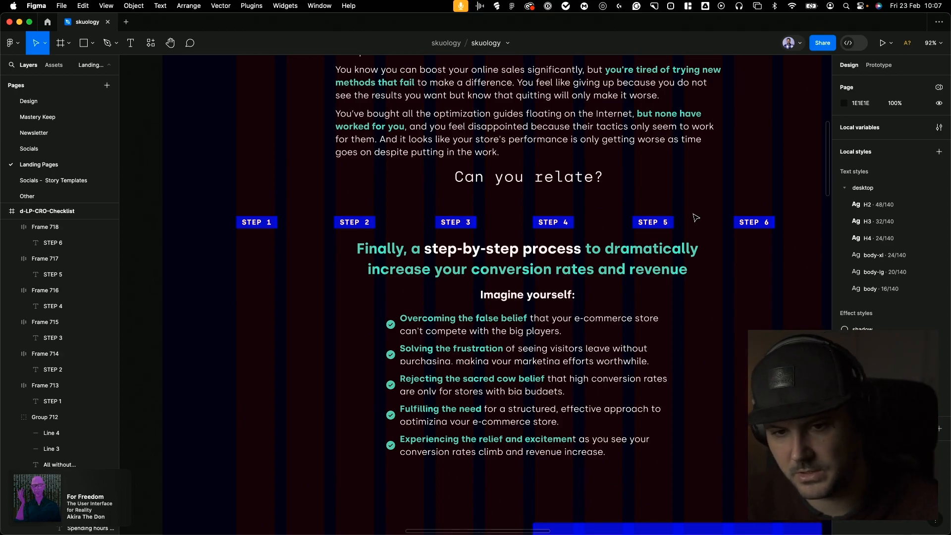
Draw a horizontal line connecting the STEP 1 and STEP 2 badges, with stroke weight 2 and the primary-100 colour
scroll(696, 218, "right", 3)
scroll(410, 236, "up", 3)
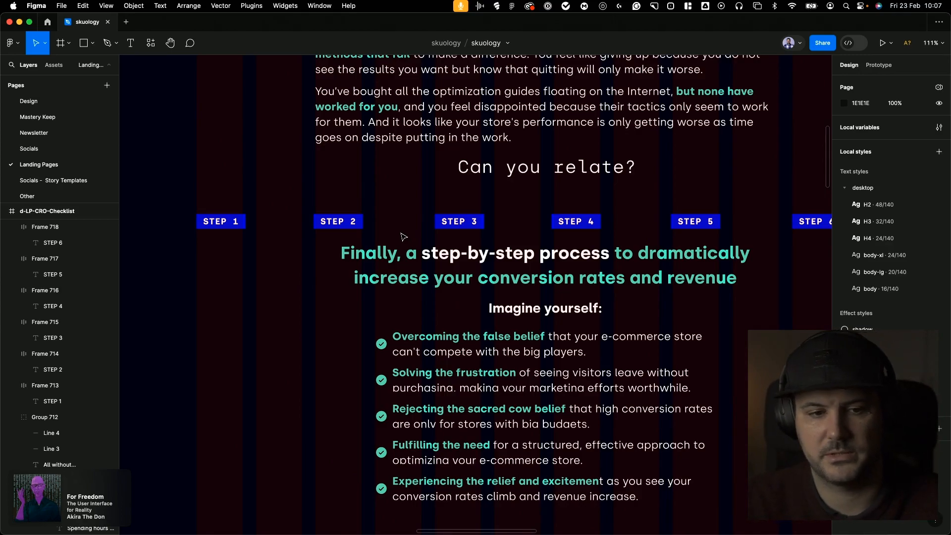
key("l")
left_click_drag(246, 222, 313, 221)
type("2")
left_click(924, 291)
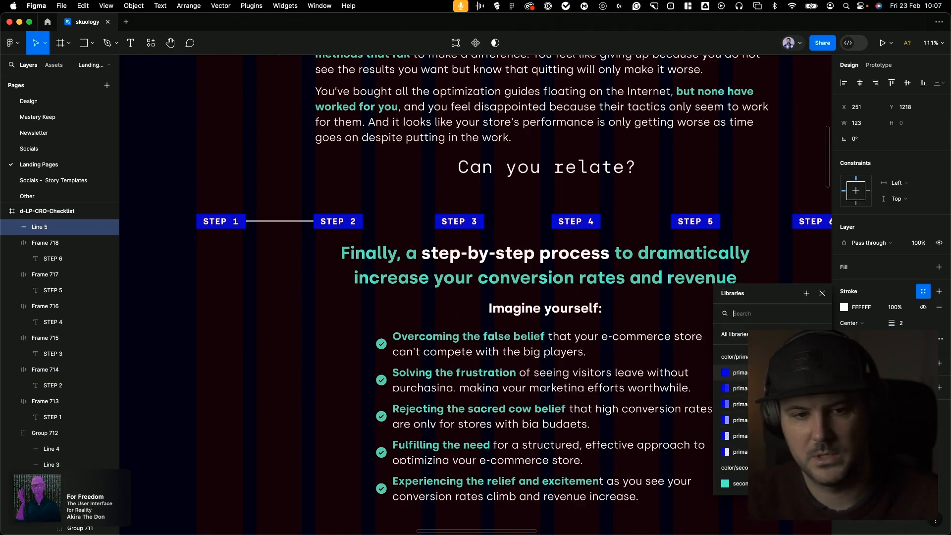
left_click(758, 372)
Align the connector line with the STEP 1 and STEP 2 badges and copy it between STEP 2 and STEP 3
scroll(265, 206, "up", 10)
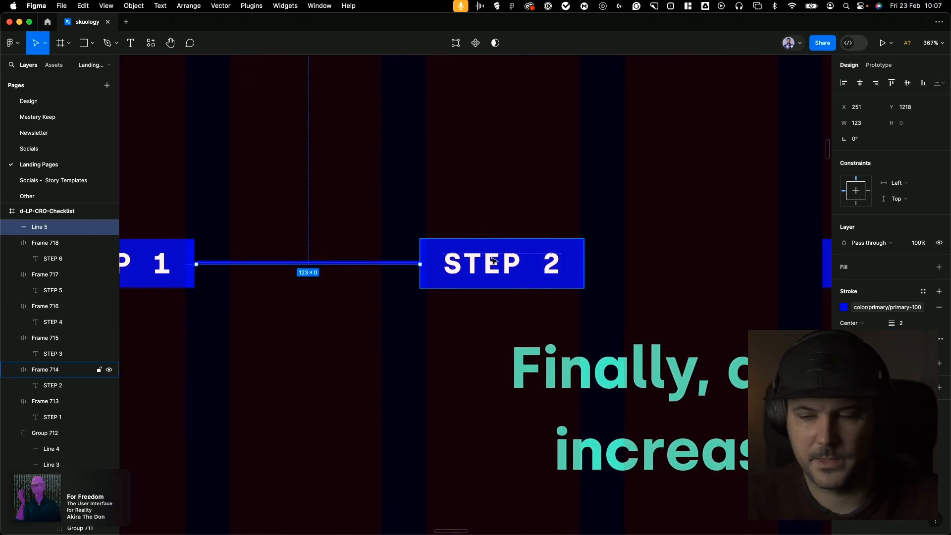
scroll(490, 261, "down", 5)
left_click_drag(435, 212, 429, 215)
scroll(376, 215, "up", 10)
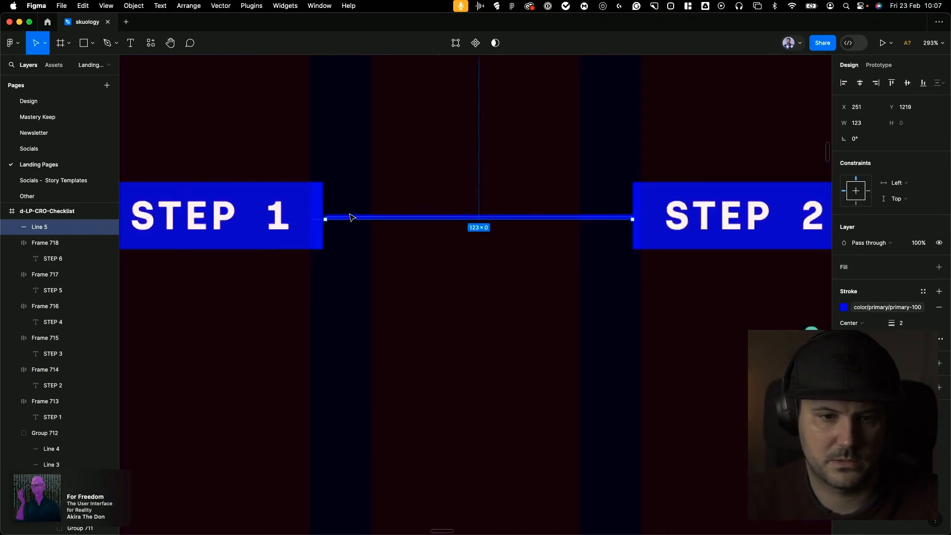
left_click_drag(320, 219, 319, 220)
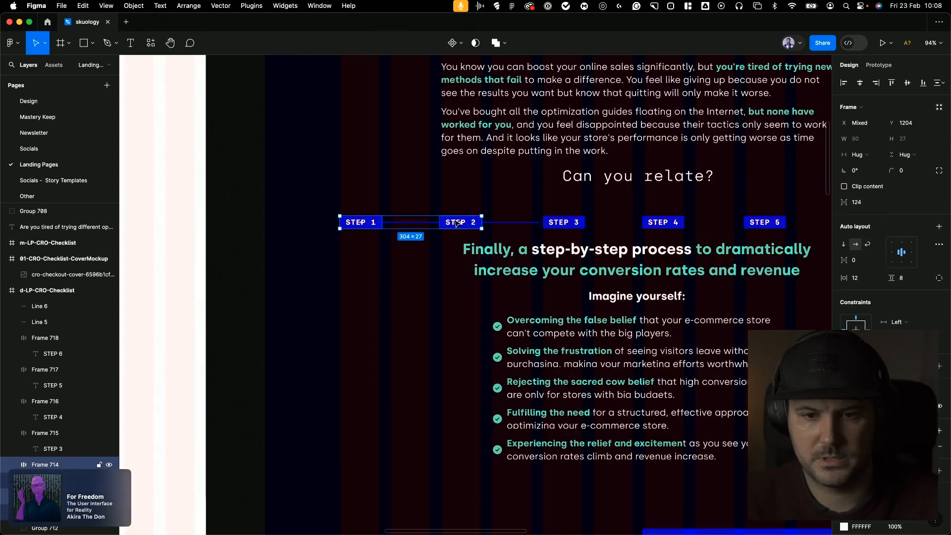
Set the width of all six step badges to a fixed 96
left_click(565, 223, "shift")
left_click_drag(645, 219, 549, 225)
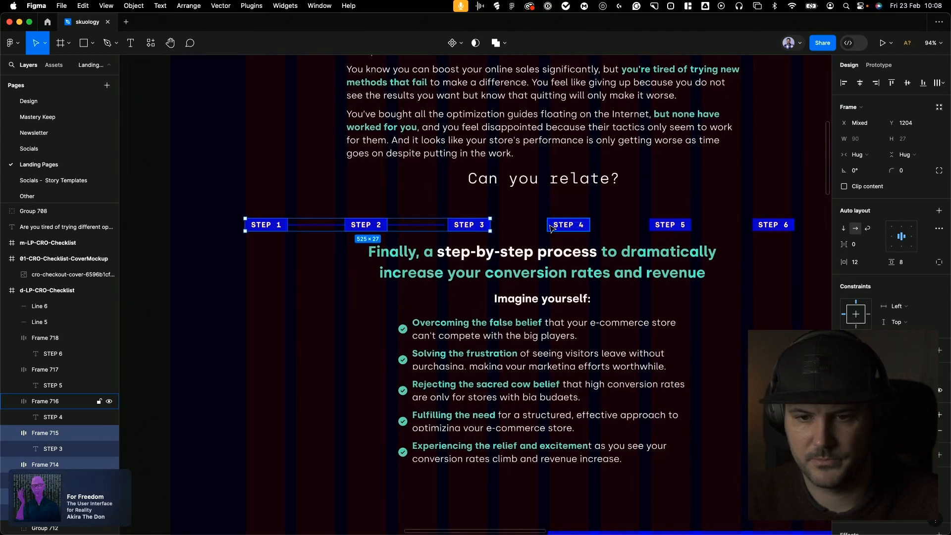
left_click(552, 226, "shift")
left_click(669, 226, "shift")
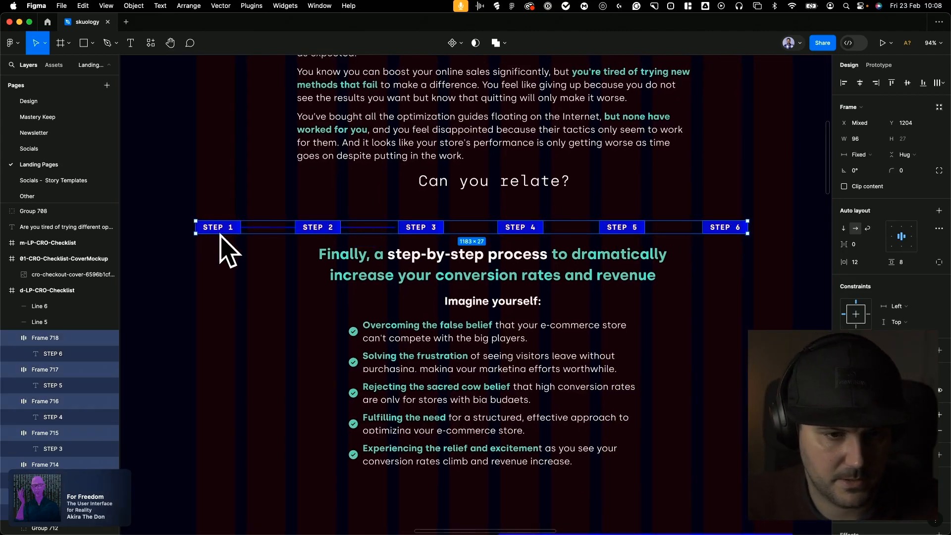
Shorten the line between STEP 1 and STEP 2 to about 118 wide so it starts at the STEP 1 badge's edge
scroll(216, 230, "up", 10)
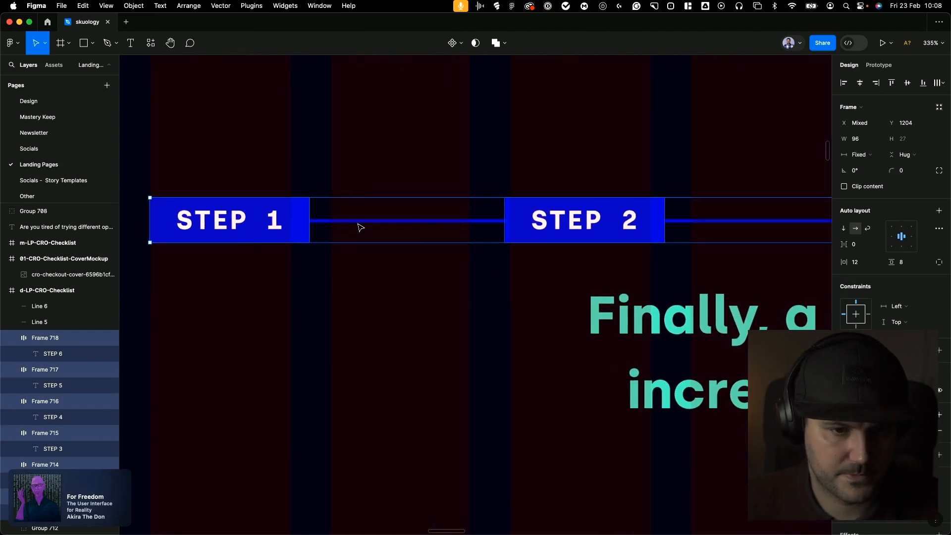
left_click(322, 221)
left_click_drag(301, 221, 310, 222)
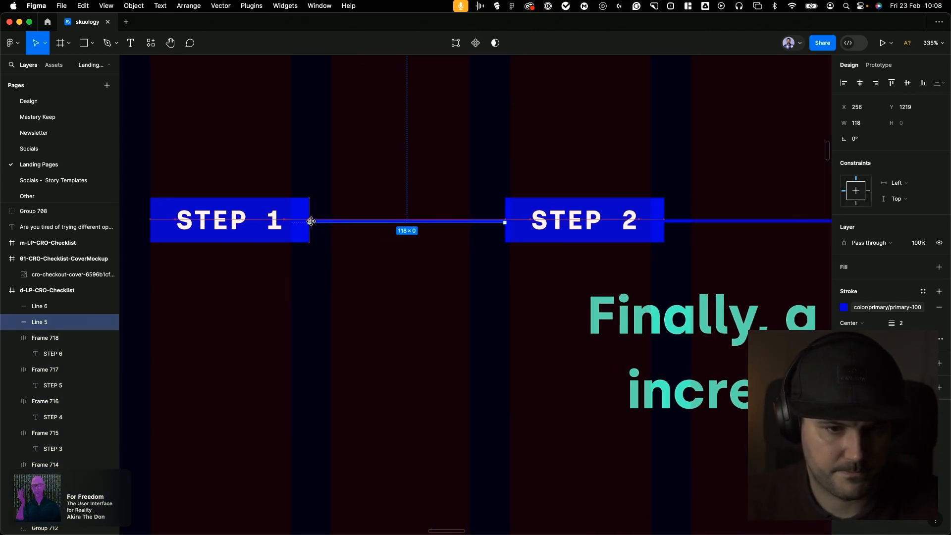
scroll(507, 222, "up", 3)
scroll(506, 223, "down", 4)
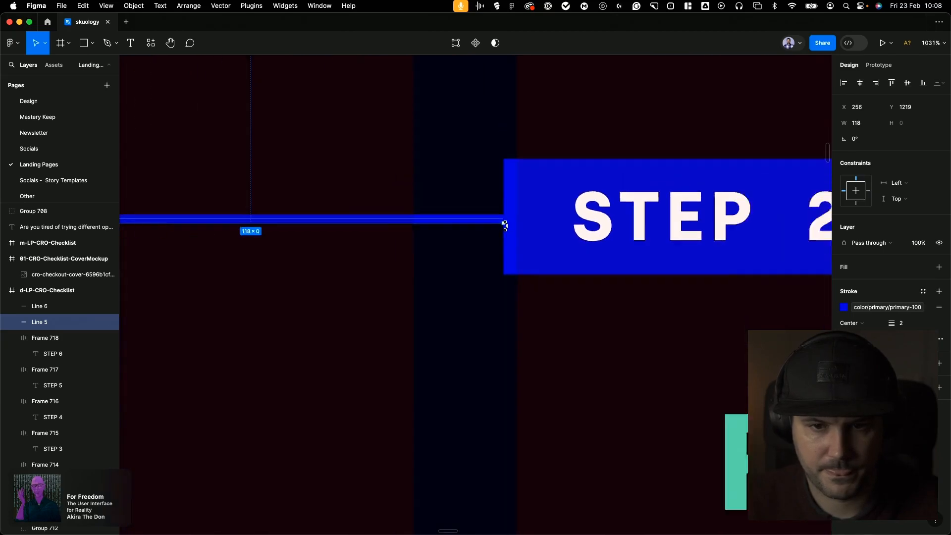
Copy the connector line between the remaining badges and add a final one about 97 wide after STEP 6
left_click(536, 240)
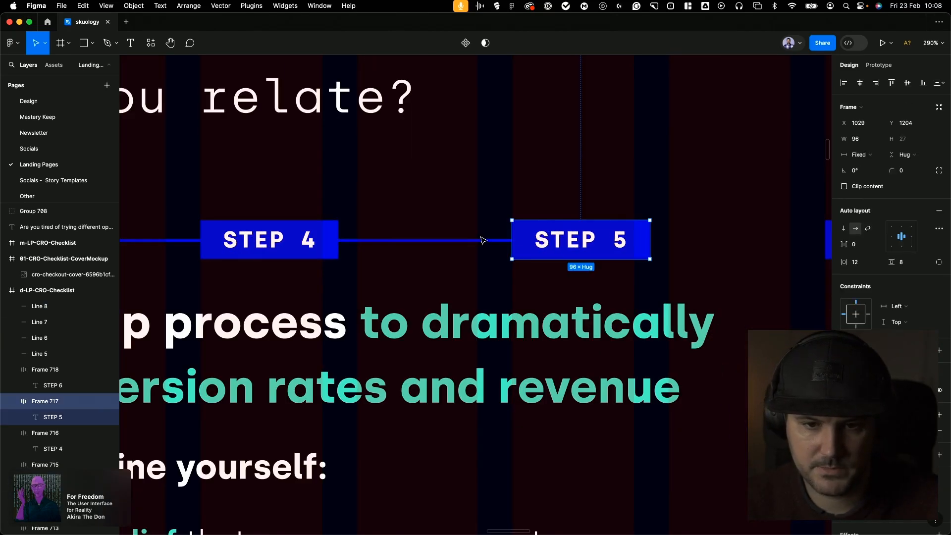
left_click(485, 240)
scroll(484, 240, "down", 3)
left_click_drag(447, 240, 633, 241)
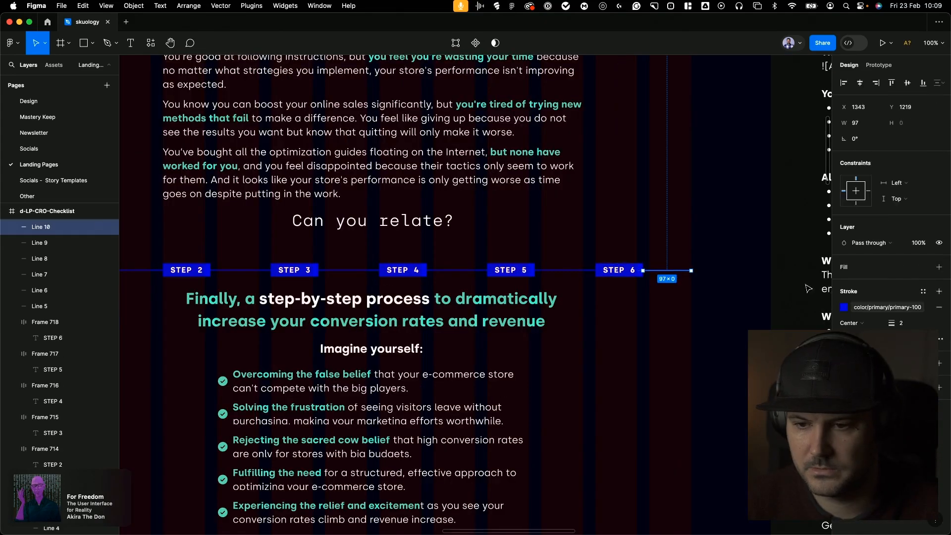
Detach the colour style of the line after STEP 6 and give it a linear gradient fading from blue to transparent
left_click(922, 307)
left_click(844, 307)
left_click(738, 270)
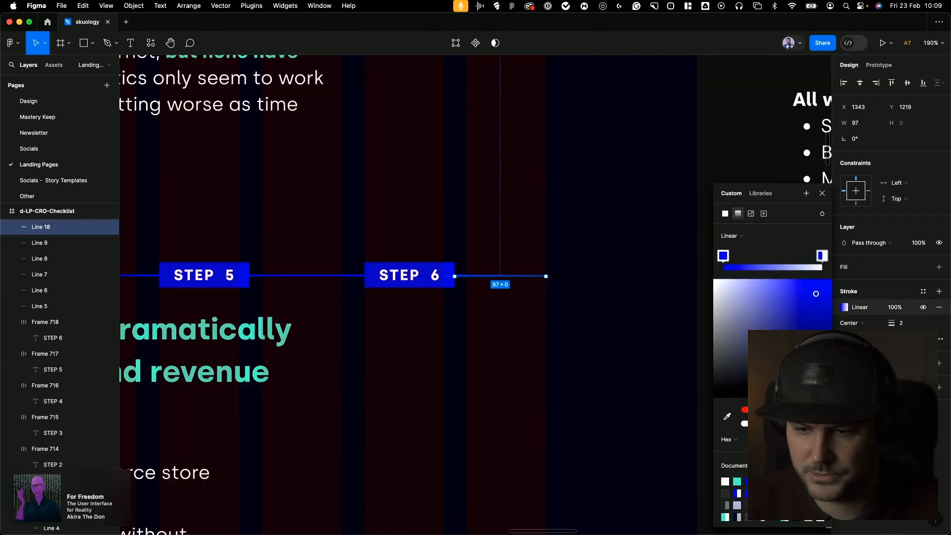
left_click(724, 255)
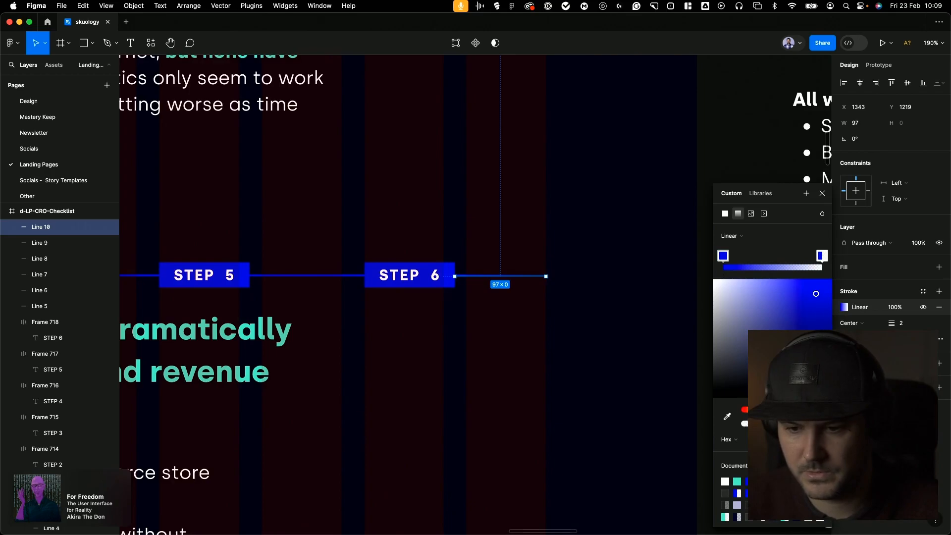
Set the STEP 6 badge's opacity to 40%
left_click(409, 262)
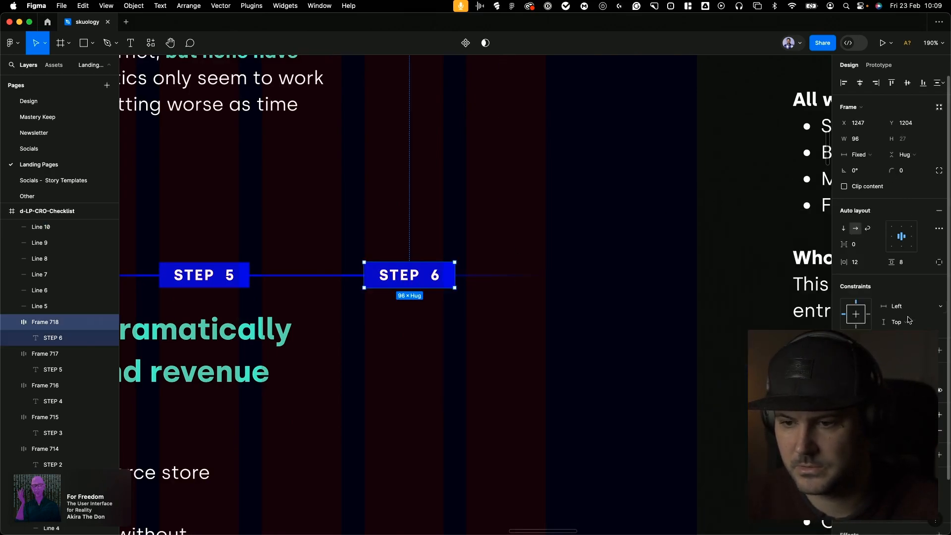
type("40")
key("Tab")
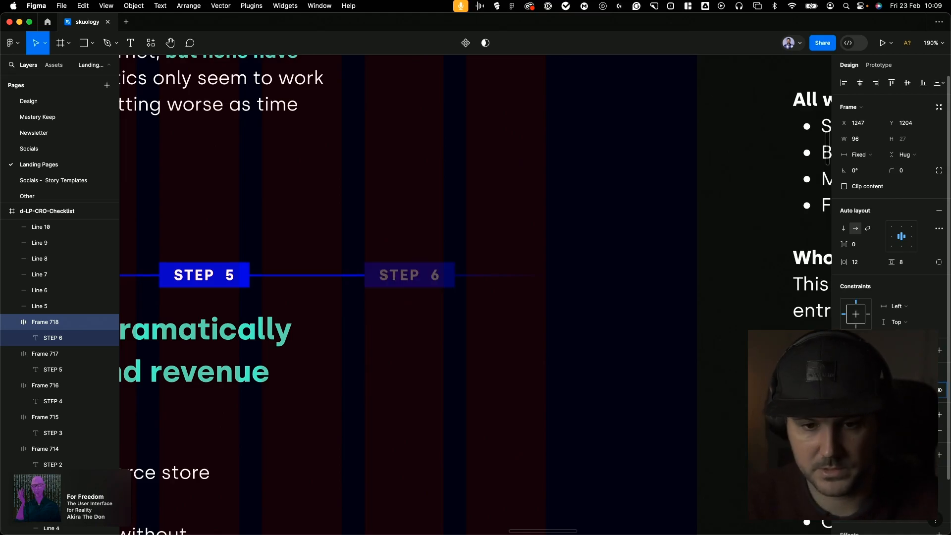
scroll(364, 151, "down", 2)
Set the STEP 5 badge's opacity to 60%
left_click(348, 257)
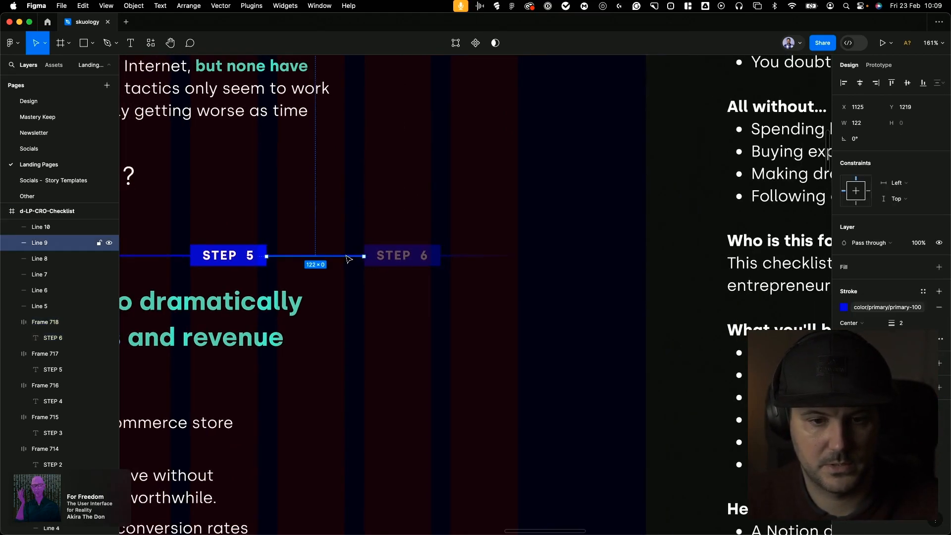
scroll(342, 242, "left", 10)
scroll(548, 240, "up", 5)
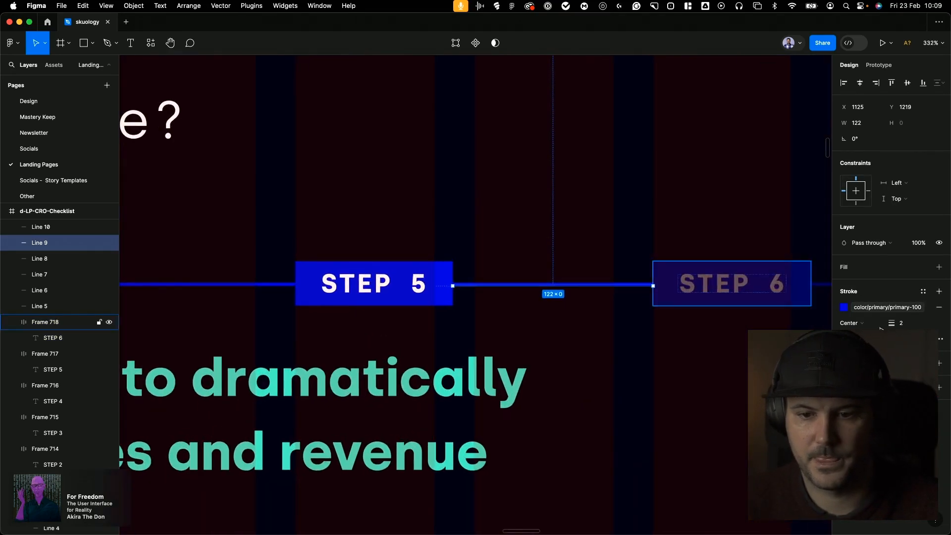
left_click(374, 292)
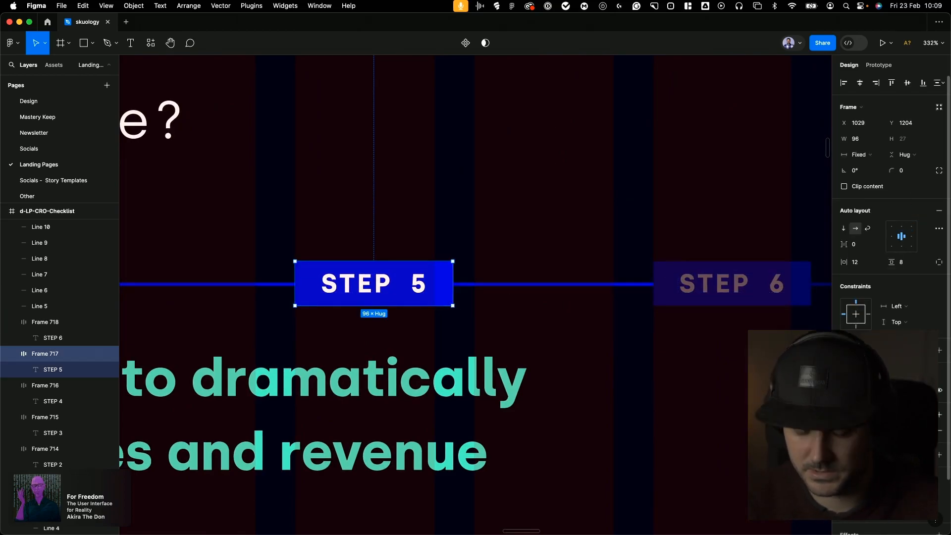
type("60")
key("Return")
Lower the STEP 4 badge's opacity slightly, keeping it stronger than STEP 5
scroll(446, 281, "left", 10)
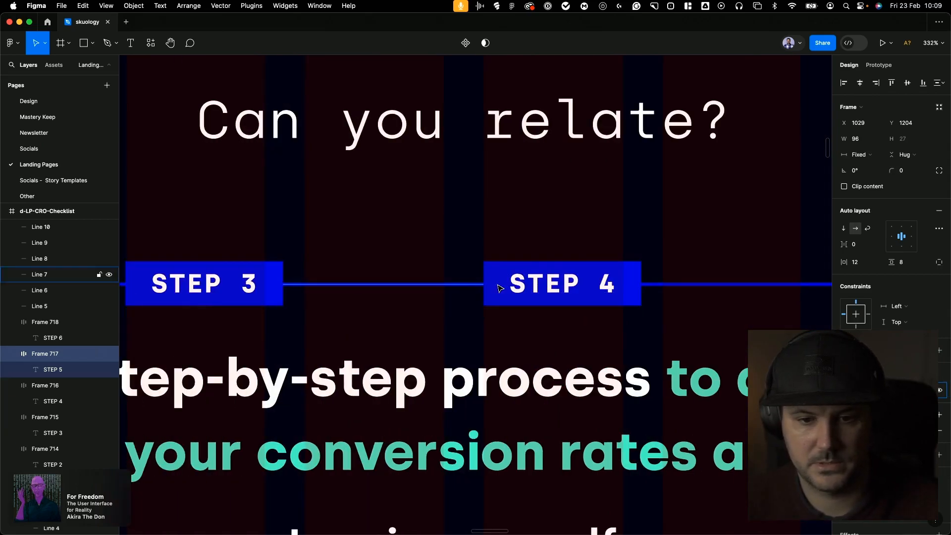
left_click(498, 290)
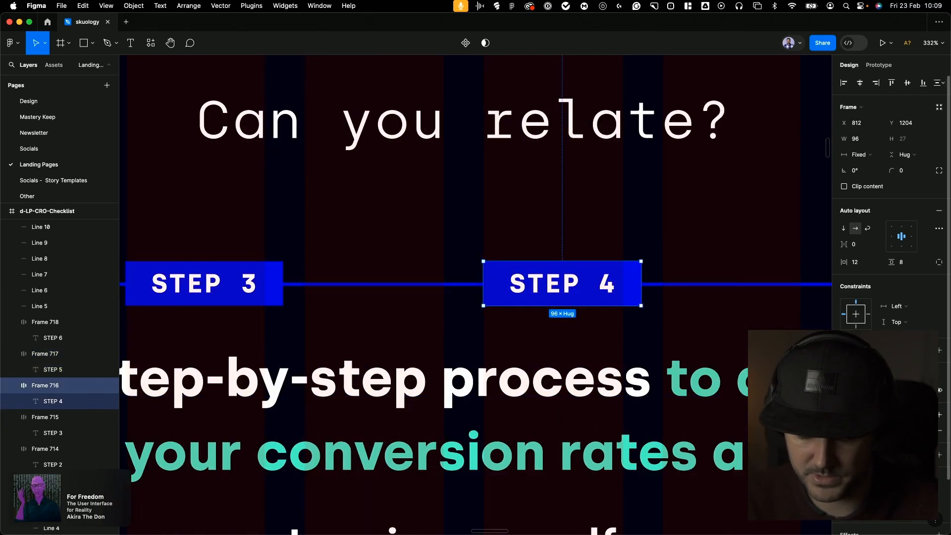
scroll(425, 346, "down", 5)
scroll(498, 339, "down", 1)
left_click(596, 335)
scroll(596, 336, "right", 3)
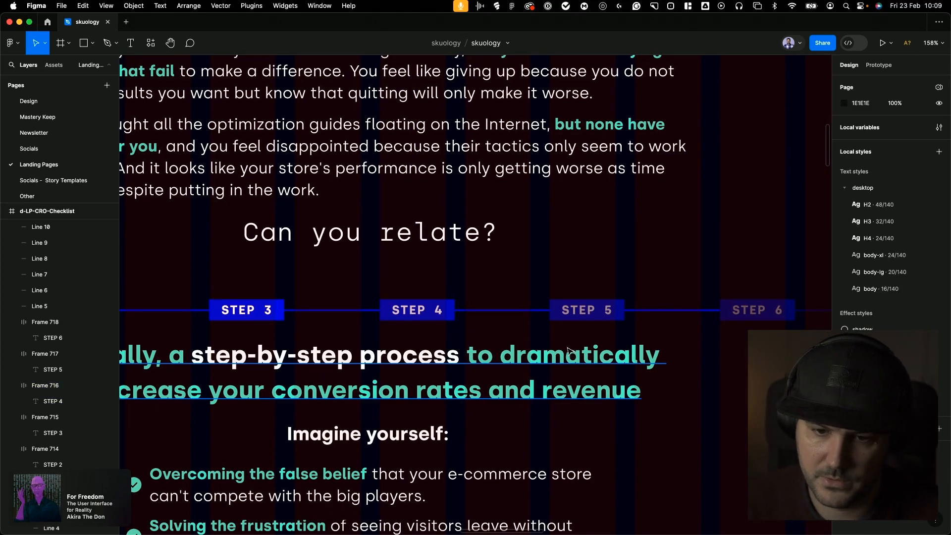
Restyle the stroke of the connector line between the STEP 4 and STEP 5 badges
left_click(538, 310)
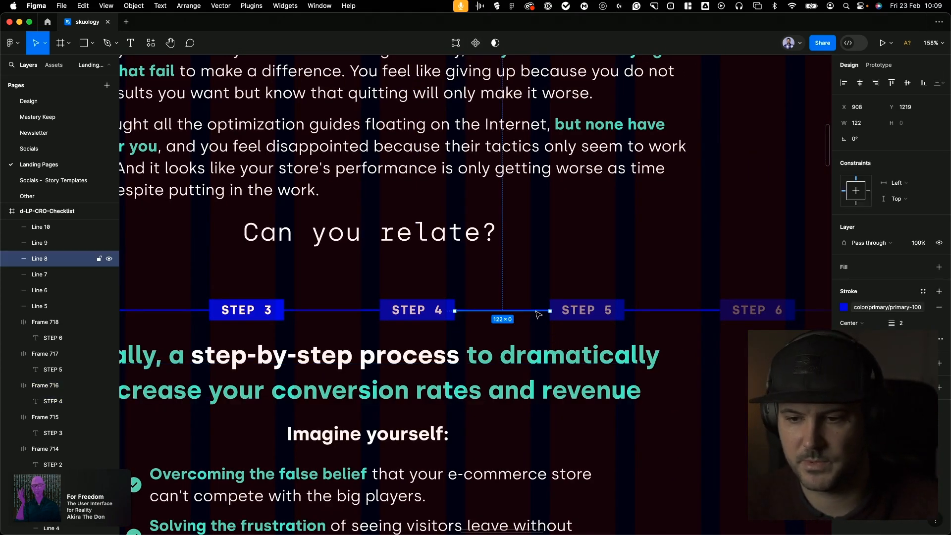
left_click(439, 311)
left_click(505, 312)
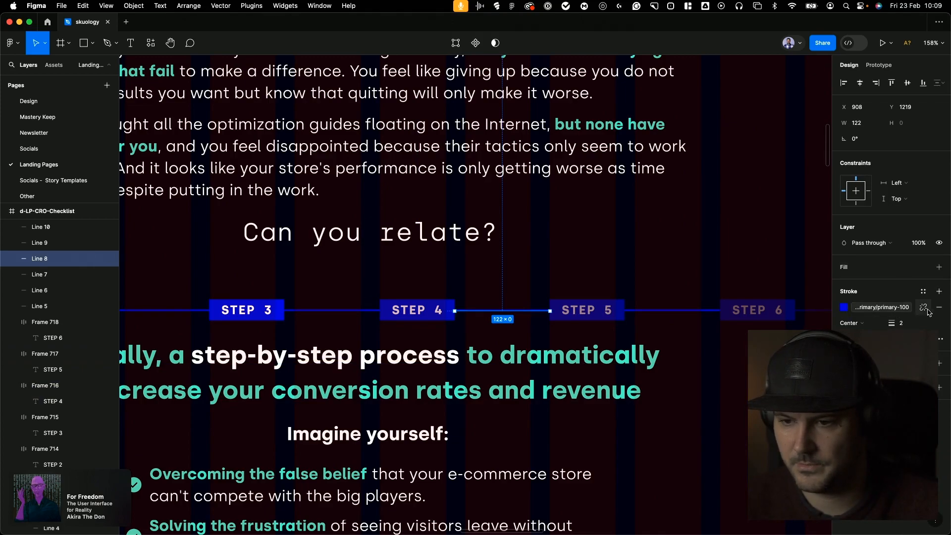
Give the connector lines after STEP 4 and STEP 5 linear gradient strokes that fade toward the next step
left_click(843, 307)
left_click(817, 294)
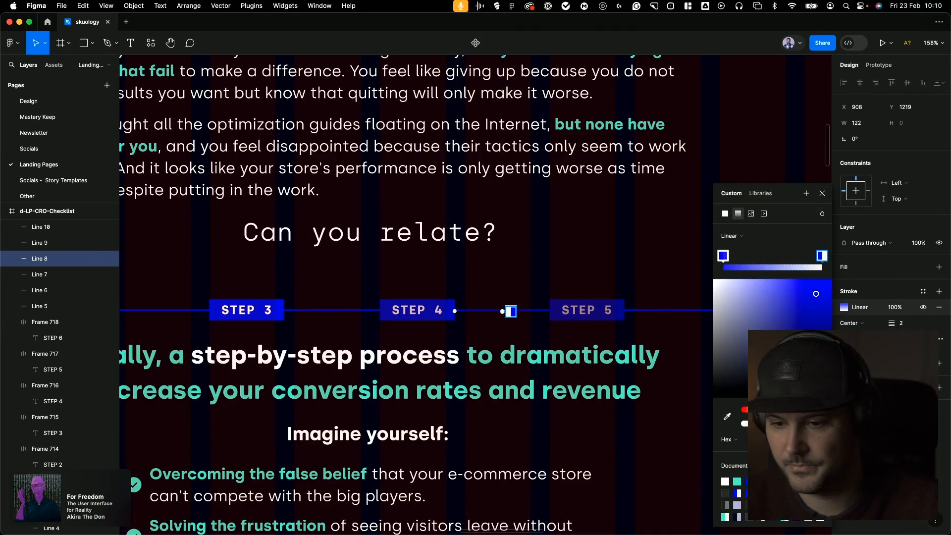
key("Tab")
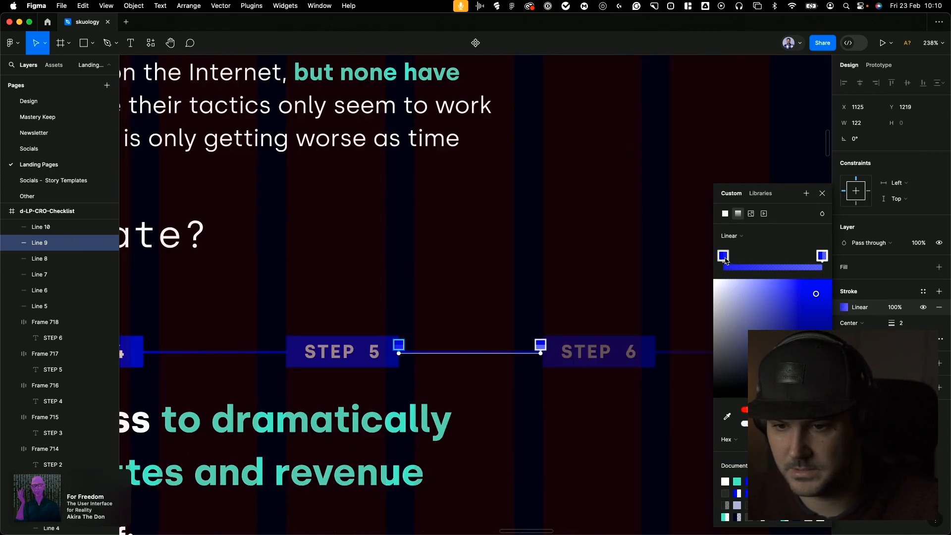
left_click(823, 256)
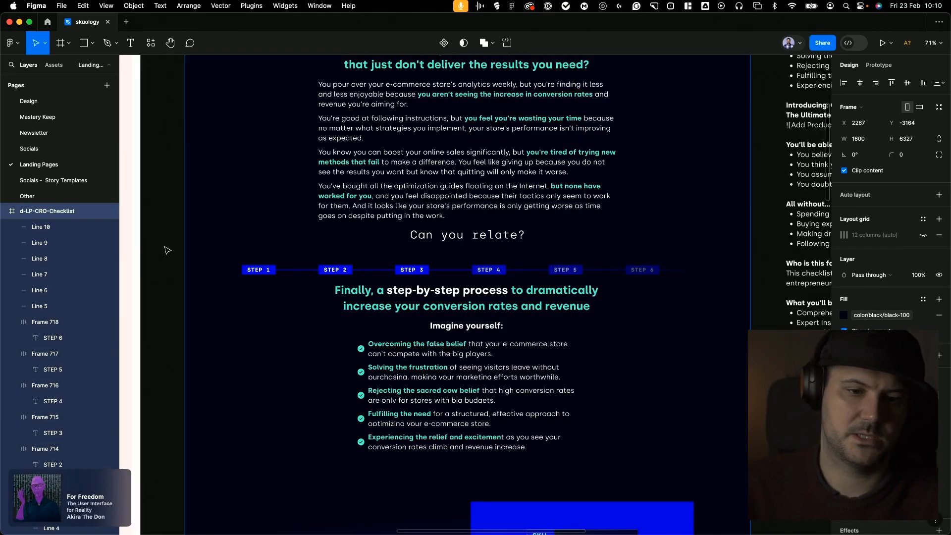
Group the six-step timeline with its connector lines and place a duplicate below the "Imagine yourself" bullet list
left_click(173, 261)
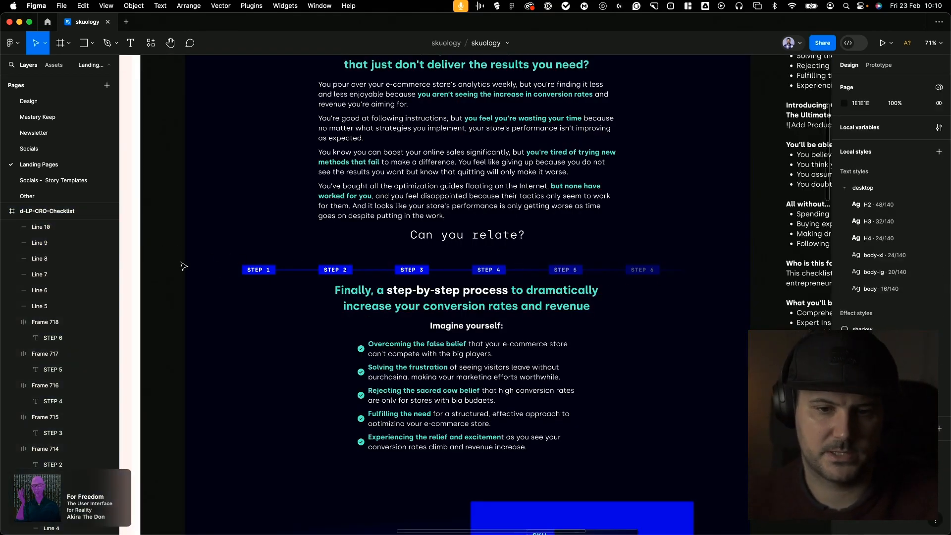
left_click_drag(171, 254, 742, 283)
key("super+g")
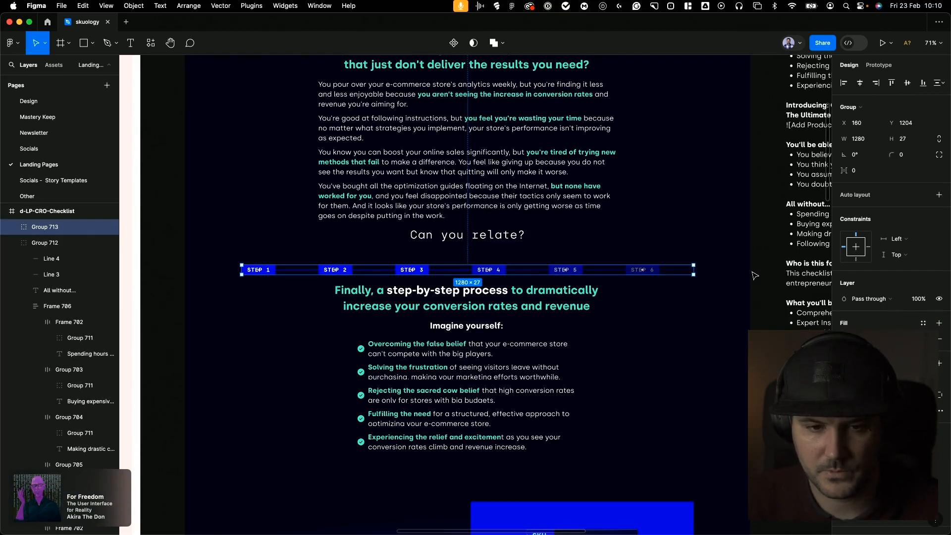
left_click_drag(583, 273, 618, 360)
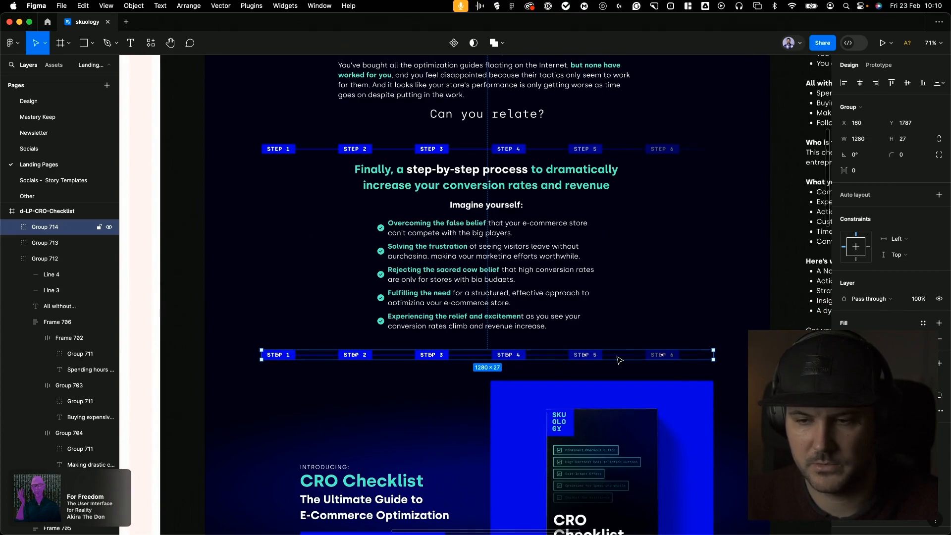
Convert the duplicated timeline into a vertical auto layout with a spacing of 24
left_click(940, 195)
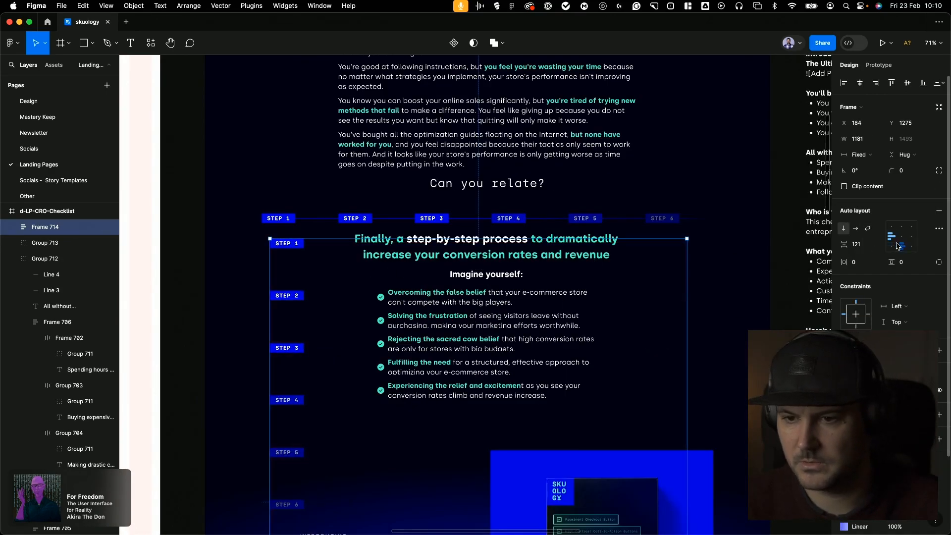
left_click(857, 244)
type("24")
key("Tab")
Set the copied connector lines to a width of 24, rotate them 90°, and reorder them between the step labels
left_click_drag(286, 340, 281, 367)
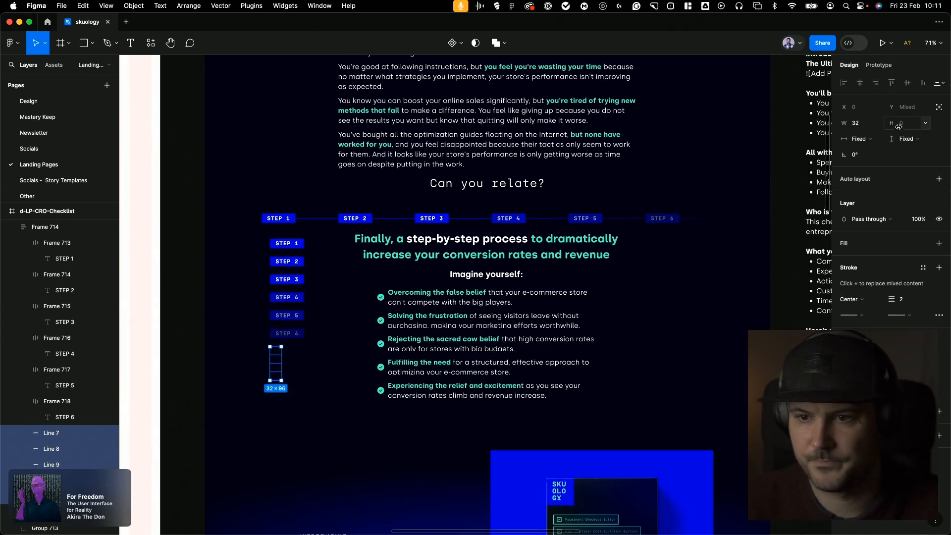
left_click(857, 123)
type("24")
left_click(862, 155)
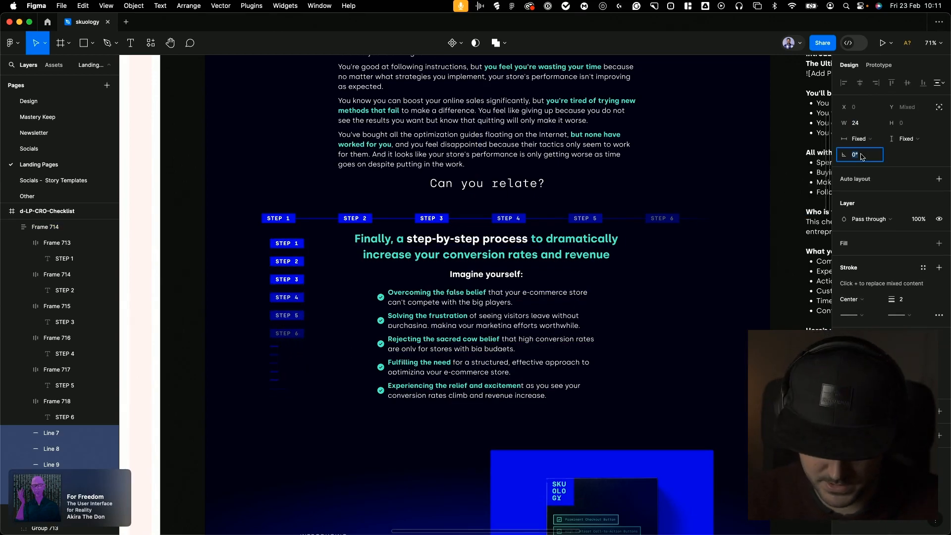
type("90")
key("Return")
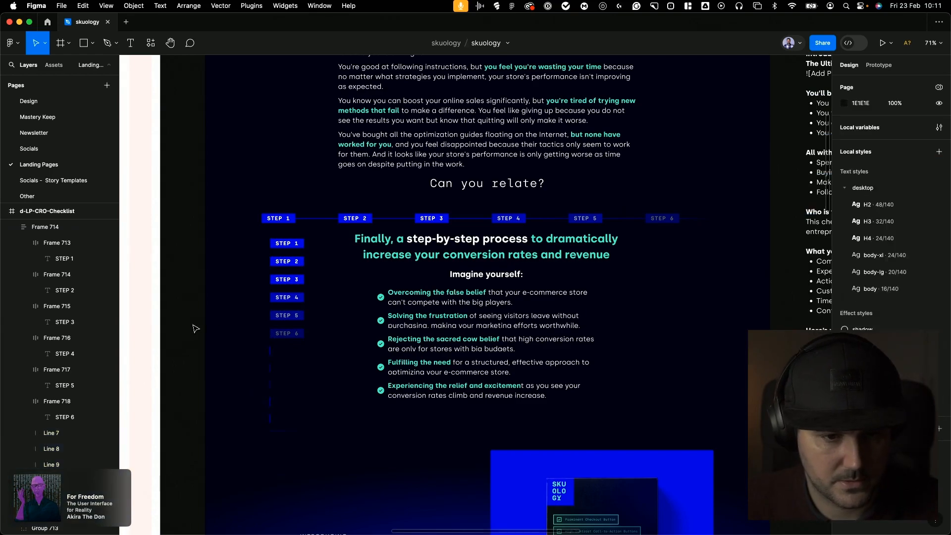
left_click(272, 419)
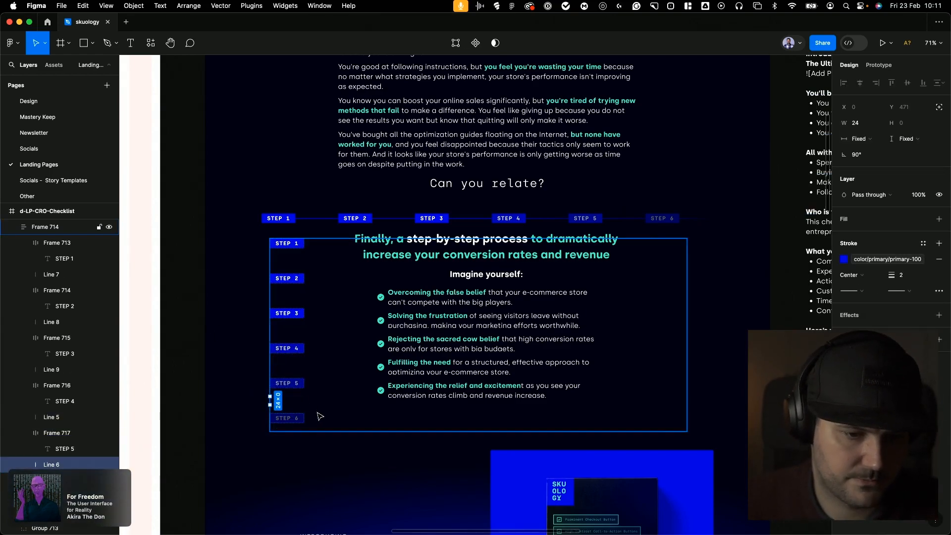
Set the vertical timeline's item spacing to 0, center its items, and narrow the frame to a width of 95
left_click(235, 355)
left_click(296, 282)
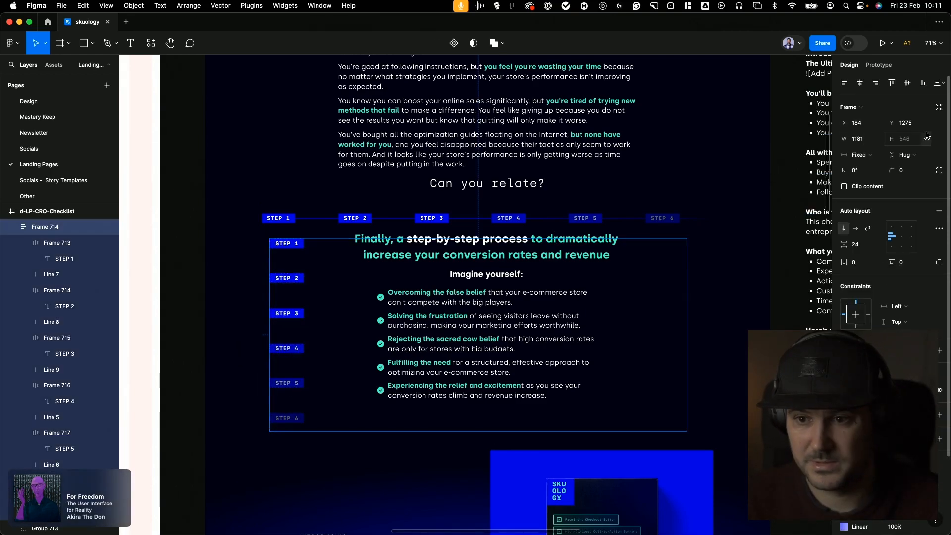
left_click(863, 248)
type("0")
key("Tab")
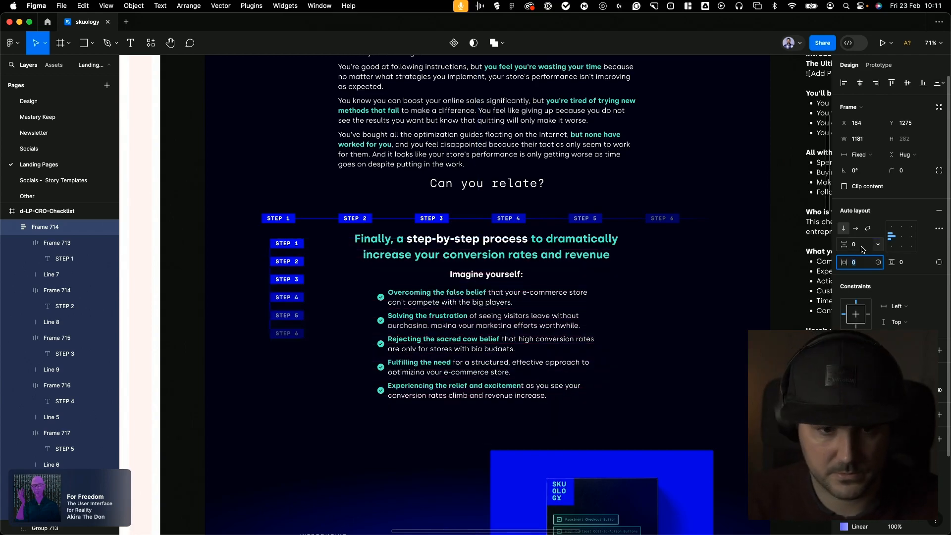
left_click(903, 236)
left_click_drag(688, 278, 307, 270)
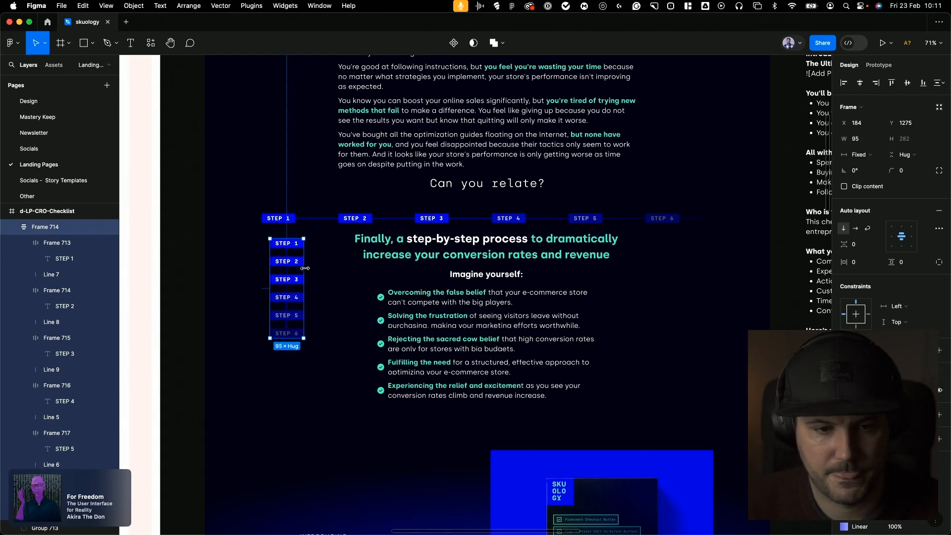
Move the vertical step stack off the page onto the empty canvas below the source copy, undoing the stray edits
left_click(192, 266)
left_click(362, 219)
key("Delete")
scroll(282, 265, "down", 5)
left_click(285, 266)
left_click_drag(286, 265, 652, 389)
key("super+z")
key("super+z")
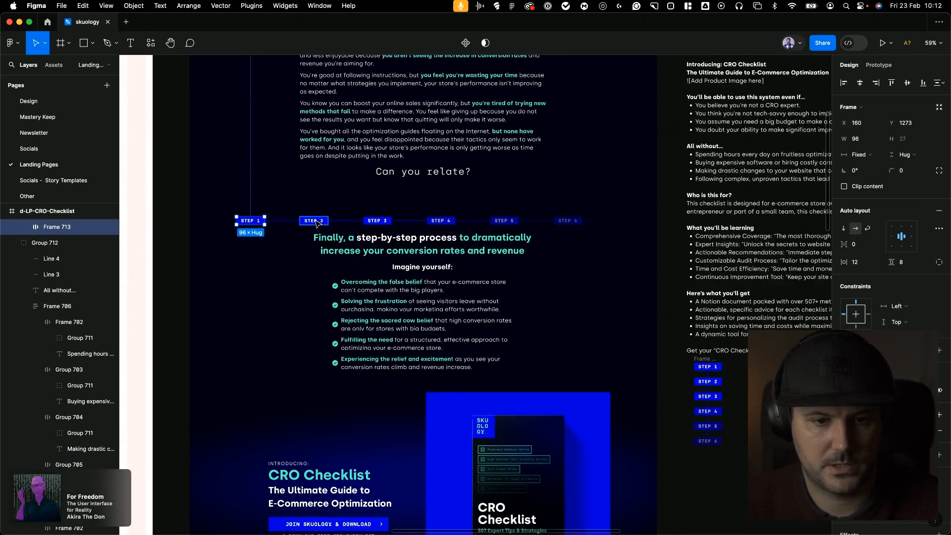
Select the horizontal timeline together with the copy, CRO Checklist banner and benefits sections, and nudge them down the page
left_click(316, 221, "shift")
left_click(377, 221, "shift")
left_click(441, 220, "shift")
left_click(505, 220, "shift")
left_click(568, 220, "shift")
scroll(324, 305, "up", 10)
scroll(324, 305, "down", 10)
left_click(436, 254)
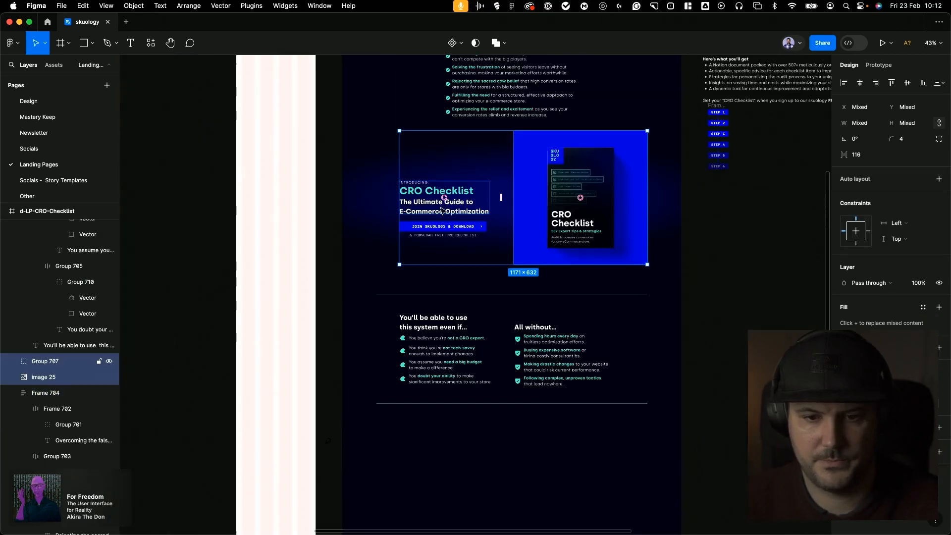
left_click(459, 227, "shift")
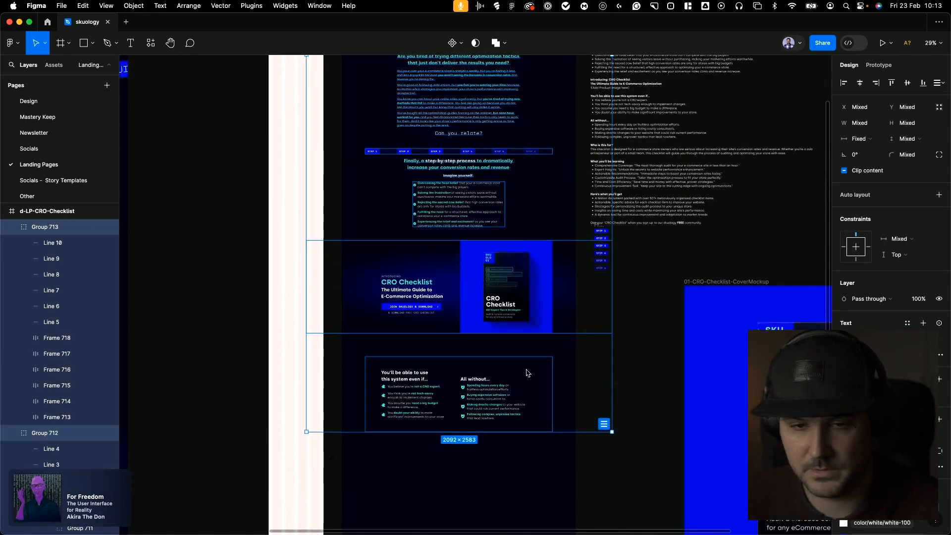
scroll(601, 427, "up", 5)
key("Down")
key("Down")
key("Down")
key("Down")
key("Down")
scroll(396, 315, "down", 6)
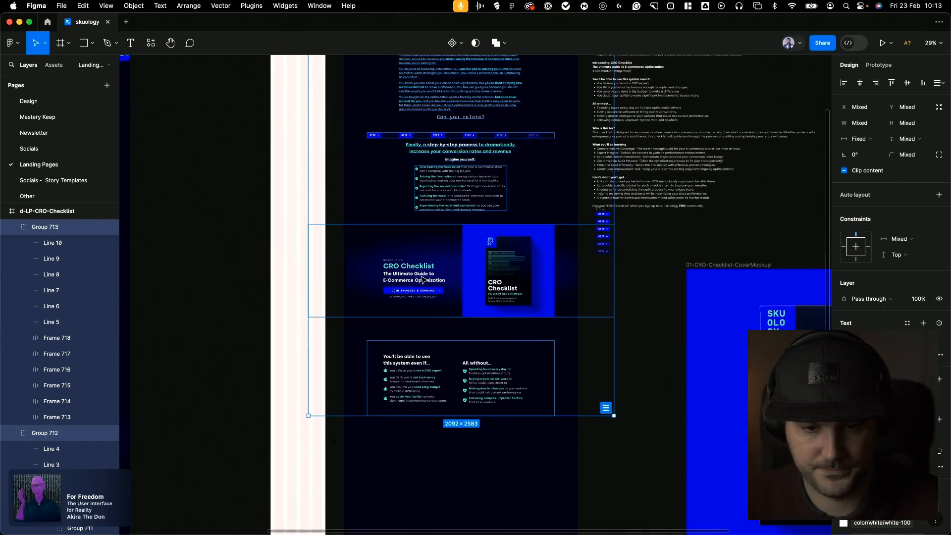
Add a text box below the benefits section containing the "Who is this for?" heading and paragraph from the source copy
left_click(639, 284)
scroll(636, 284, "up", 3)
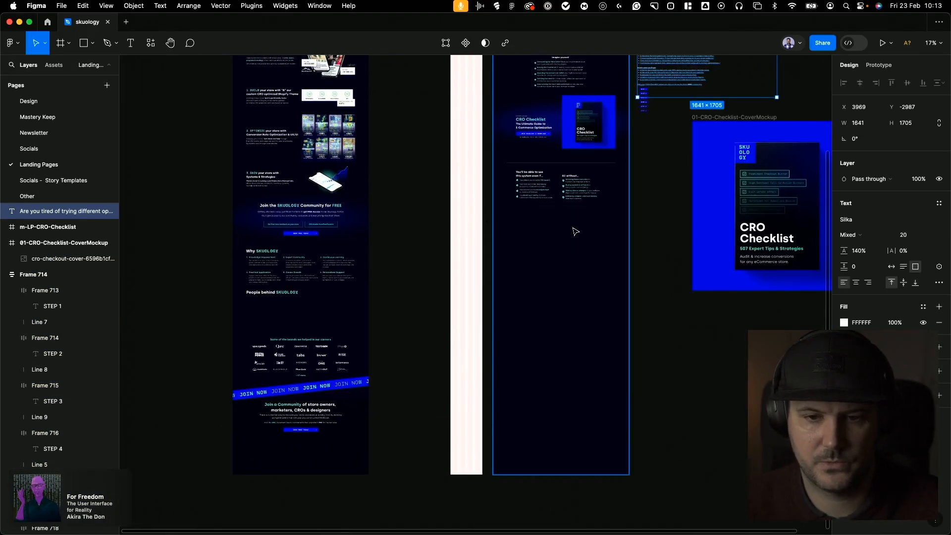
scroll(573, 229, "up", 6)
left_click(476, 236)
key("t")
left_click_drag(395, 238, 574, 332)
type("Who is this for? This checklist is designed for e-commerce store owners who are serious about increasing their site's conversion rates and revenue. Whether you're a solo entrepreneur or part of a small team, this checklist will guide you through the process of auditing and optimizing your store with ease.")
key("Escape")
Create a separate text box holding only "Who is this for?" and style it as desktop/H3 in the green secondary-100 color
mouse_move(501, 245)
left_mouse_down()
mouse_move(508, 313)
mouse_move(492, 239)
mouse_move(700, 314)
left_mouse_up()
double_click(494, 240)
key("BackSpace")
key("Escape")
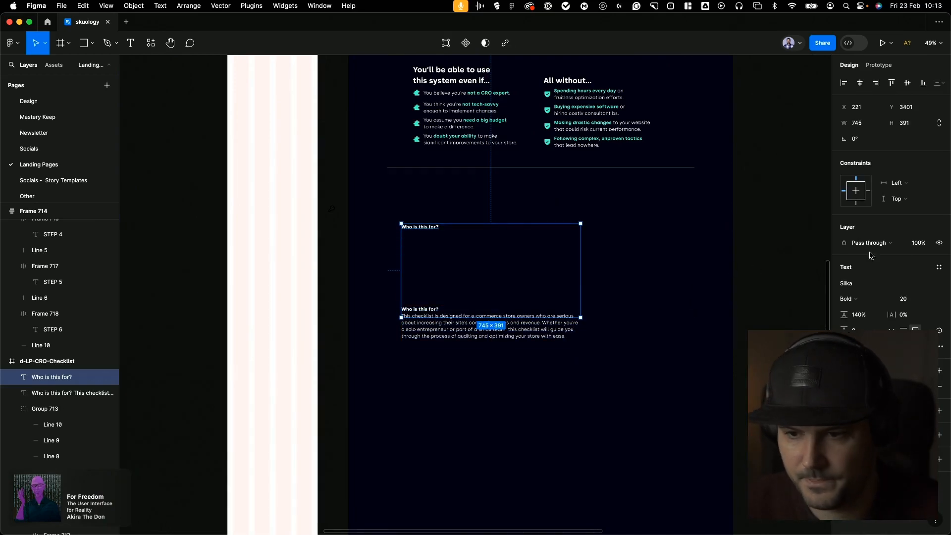
left_click(940, 349)
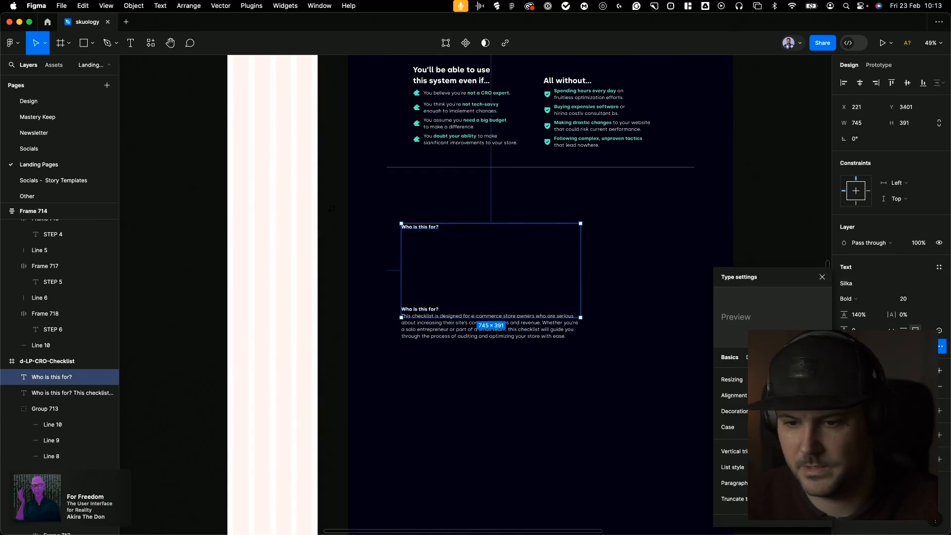
left_click(939, 267)
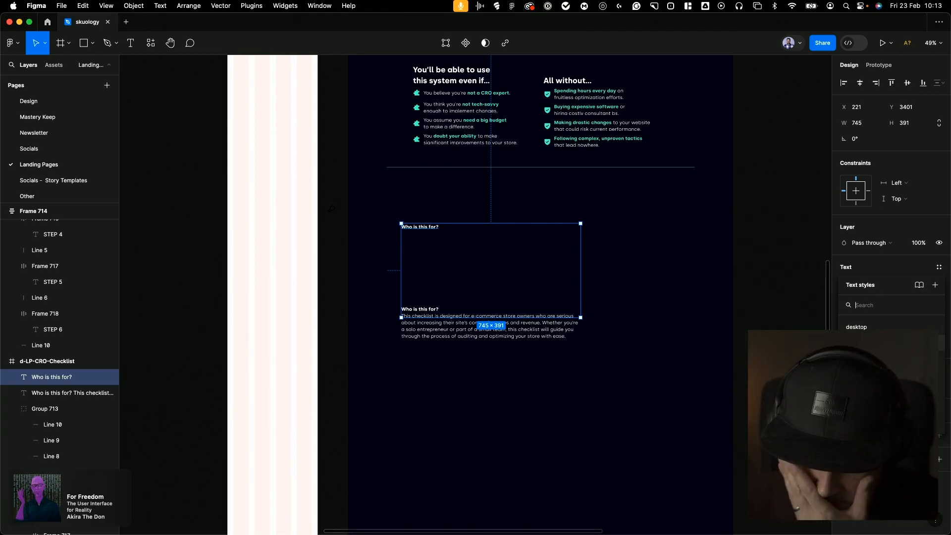
left_click(887, 344)
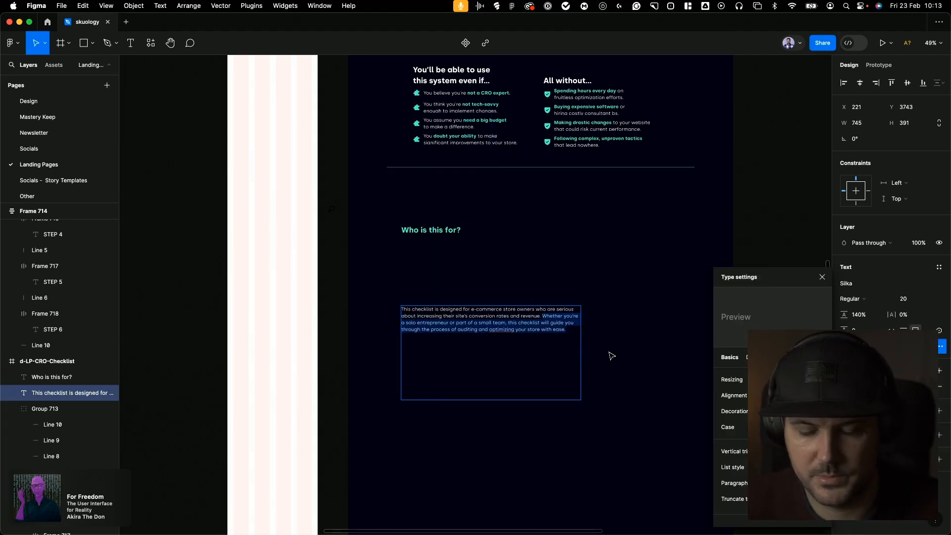
Split the "Whether you're a solo entrepreneur" sentence into its own text box below the first paragraph and style it as desktop/body
key("BackSpace")
key("Escape")
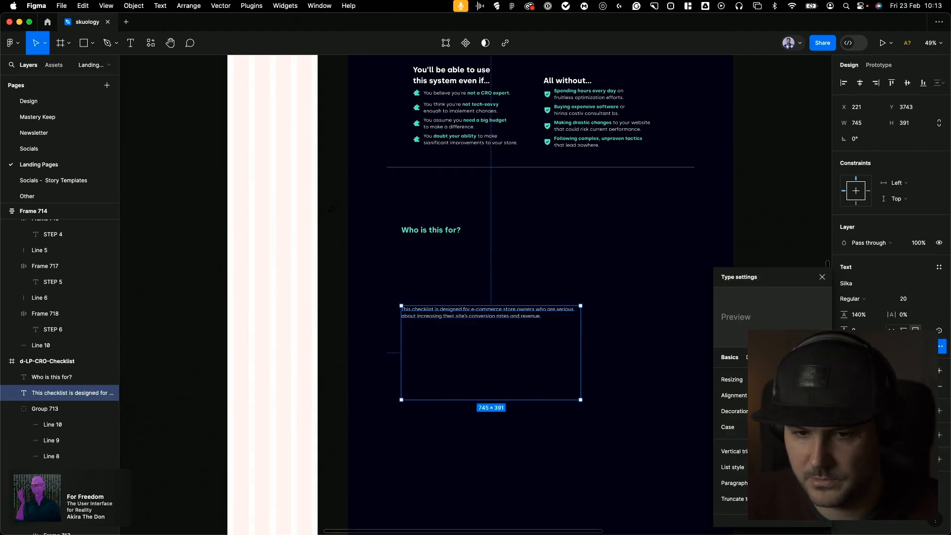
left_click_drag(495, 319, 496, 350)
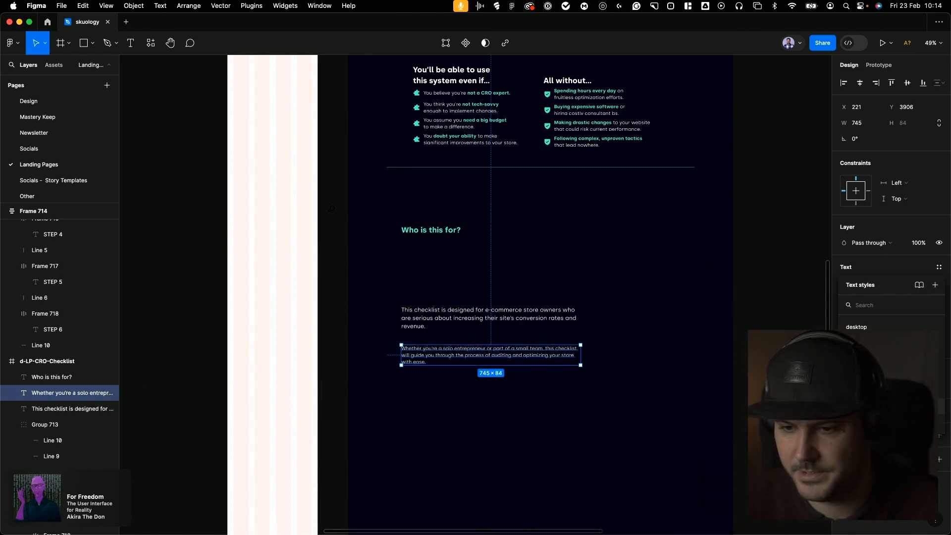
left_click(887, 421)
left_click(599, 310)
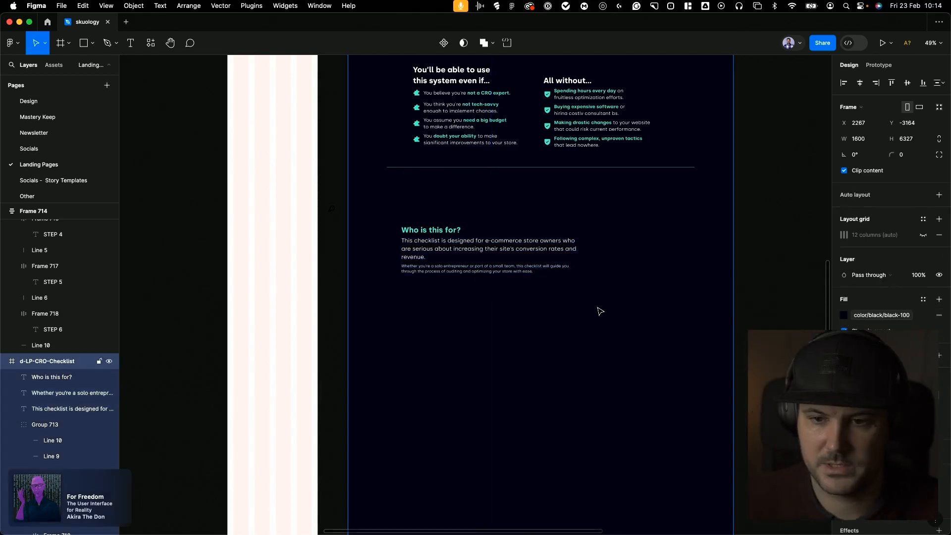
Show the layout grid and narrow both "Who is this for?" paragraphs to the same column edge, with the second 587 wide
key("super+v")
scroll(540, 242, "up", 3)
left_click(565, 250)
left_click_drag(599, 246, 538, 248)
left_click(577, 282)
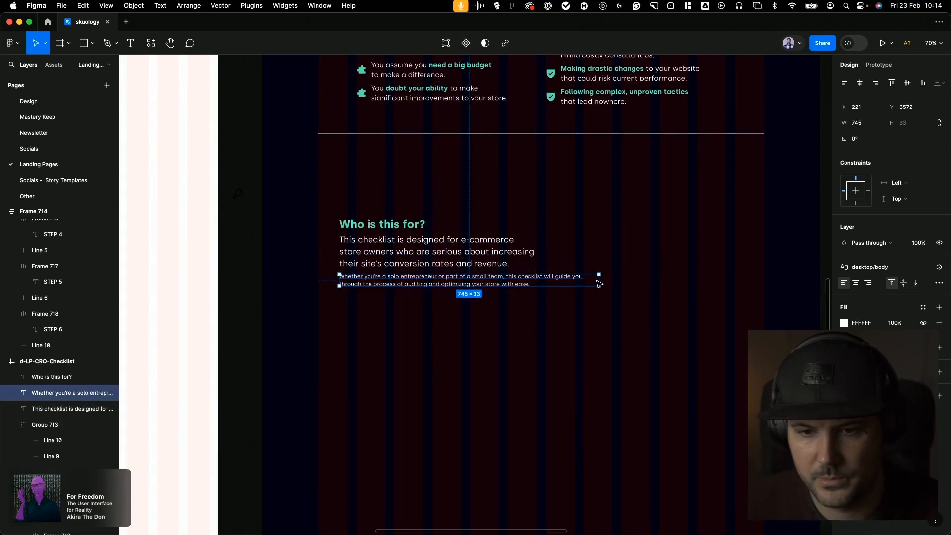
left_click_drag(585, 279, 536, 279)
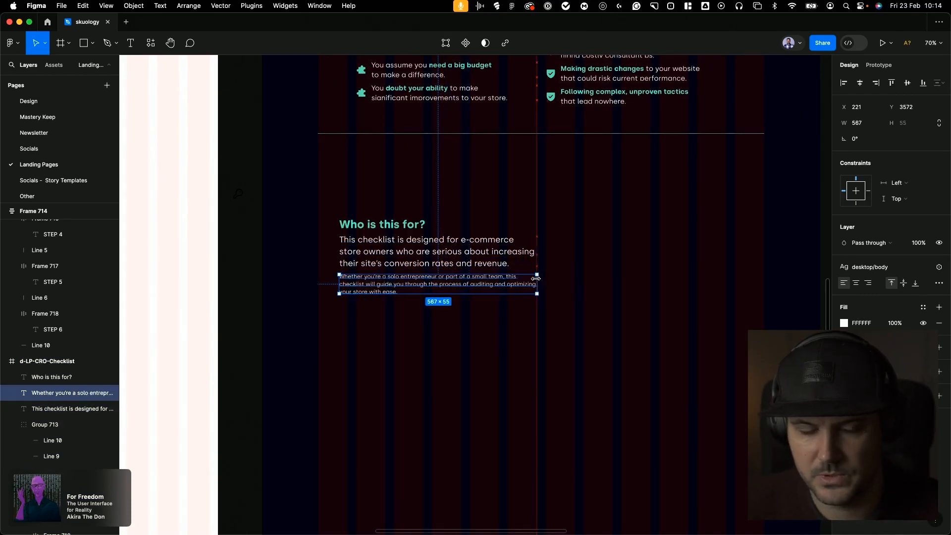
Move the heading and both paragraphs to X 160, and widen the first paragraph toward the next grid column edge
left_click(418, 255, "shift")
left_click(391, 227, "shift")
left_click_drag(440, 265, 423, 266)
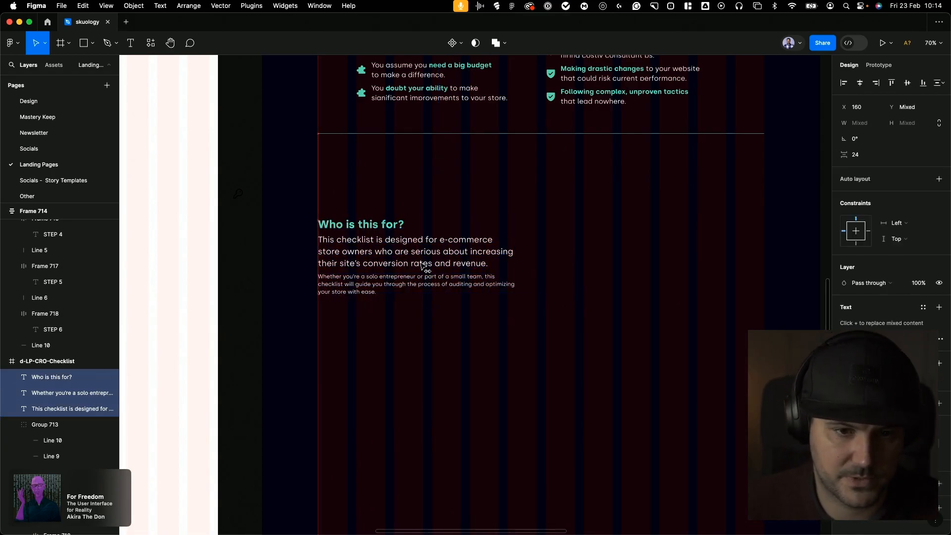
left_click(422, 265)
left_click_drag(516, 252, 539, 251)
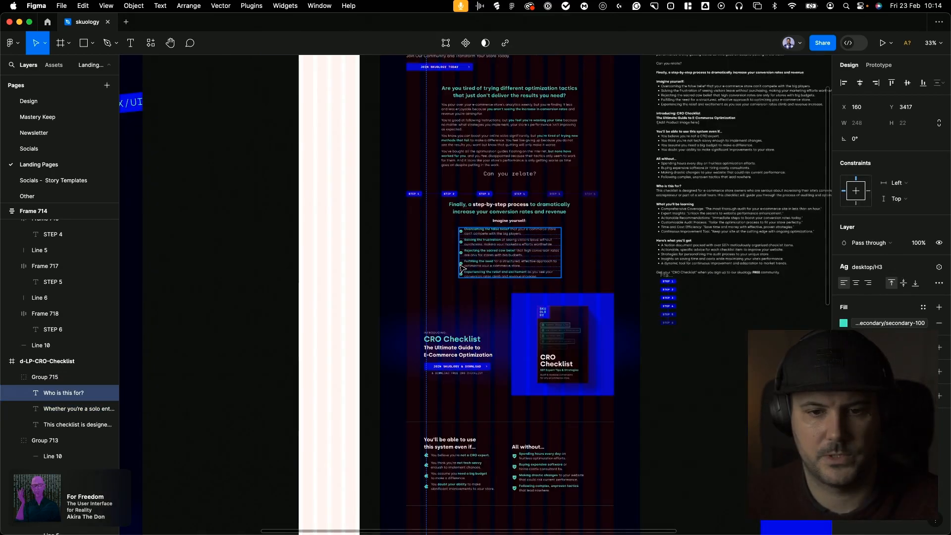
Move the "Who is this for?" heading up to Y 3405 within its group and deselect it
scroll(463, 264, "down", 4)
double_click(464, 264)
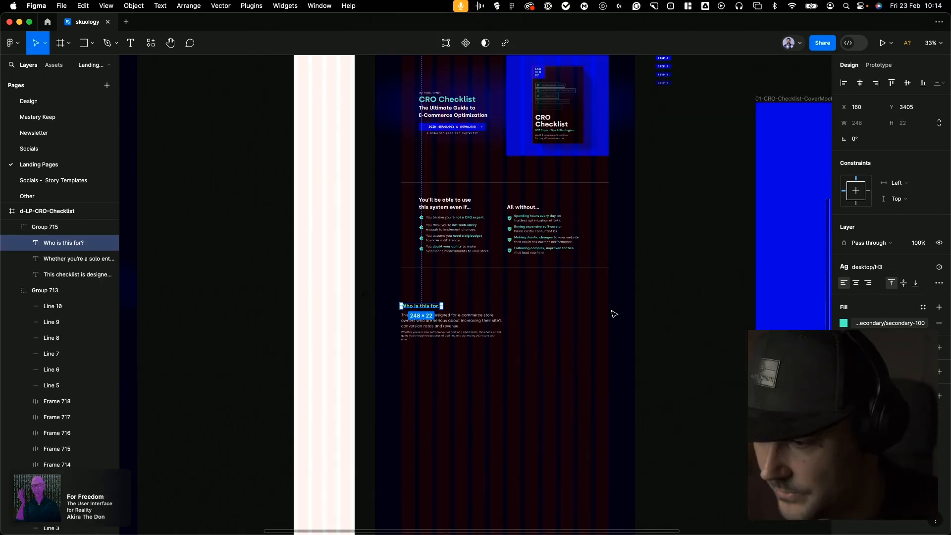
left_click(615, 315)
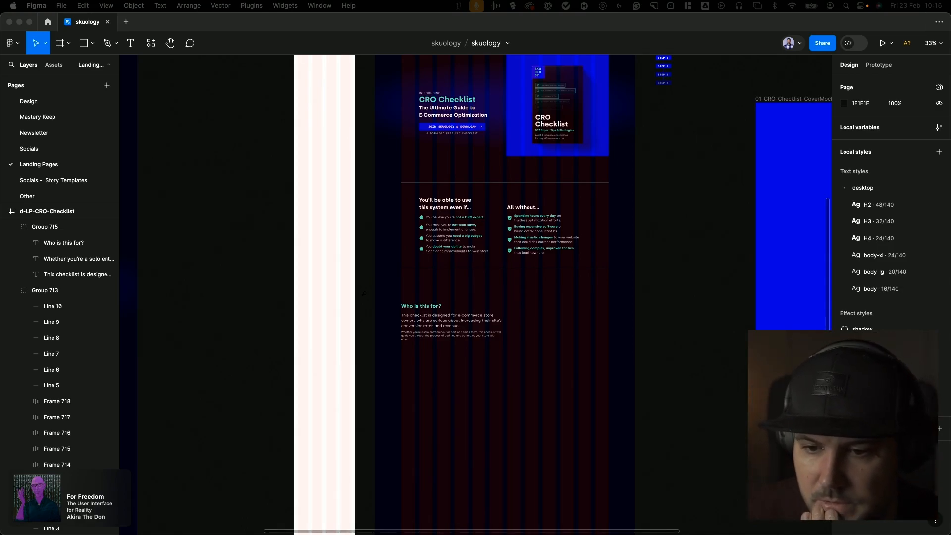
scroll(499, 270, "right", 5)
scroll(500, 273, "left", 2)
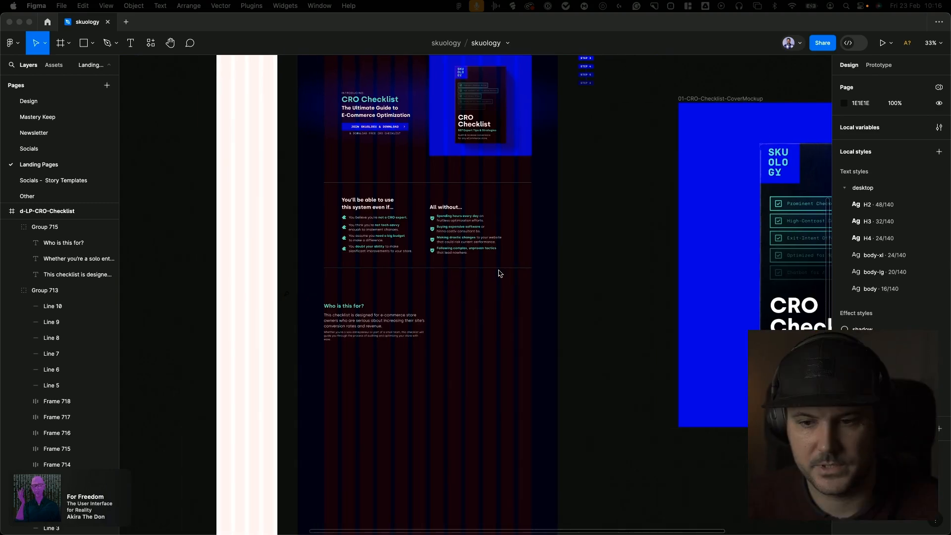
scroll(501, 272, "left", 3)
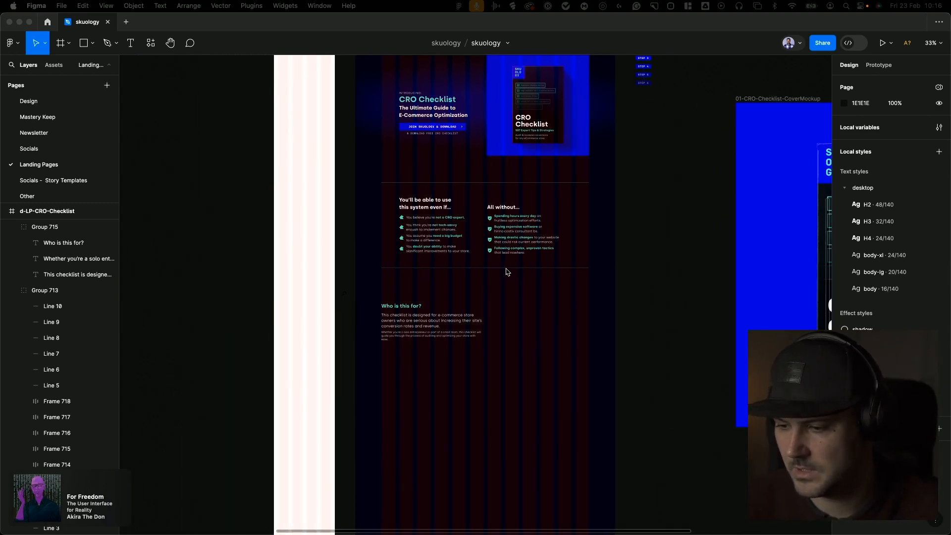
scroll(506, 272, "right", 1)
scroll(506, 272, "up", 1)
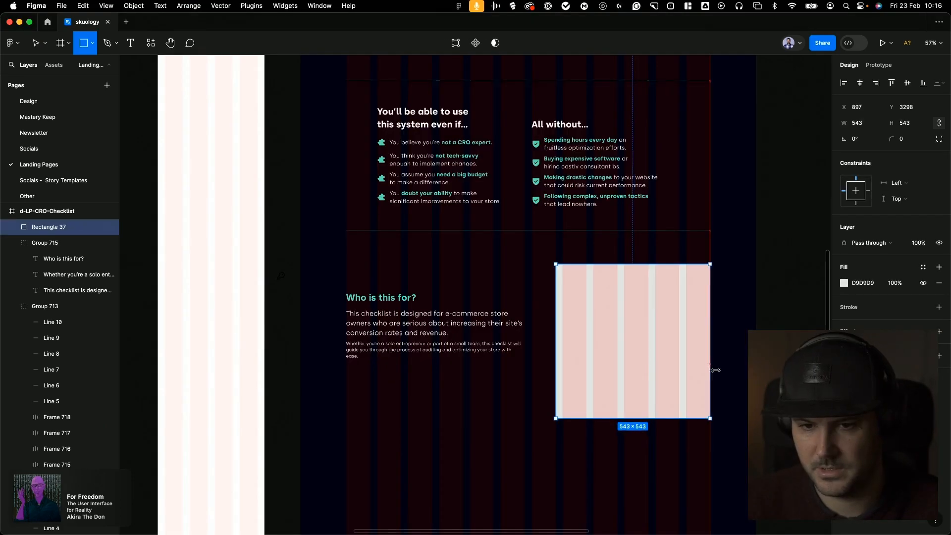
Resize the placeholder rectangle beside the "Who is this for?" text to 632 × 632, matching the CRO Checklist cover's column edges
scroll(709, 370, "up", 15)
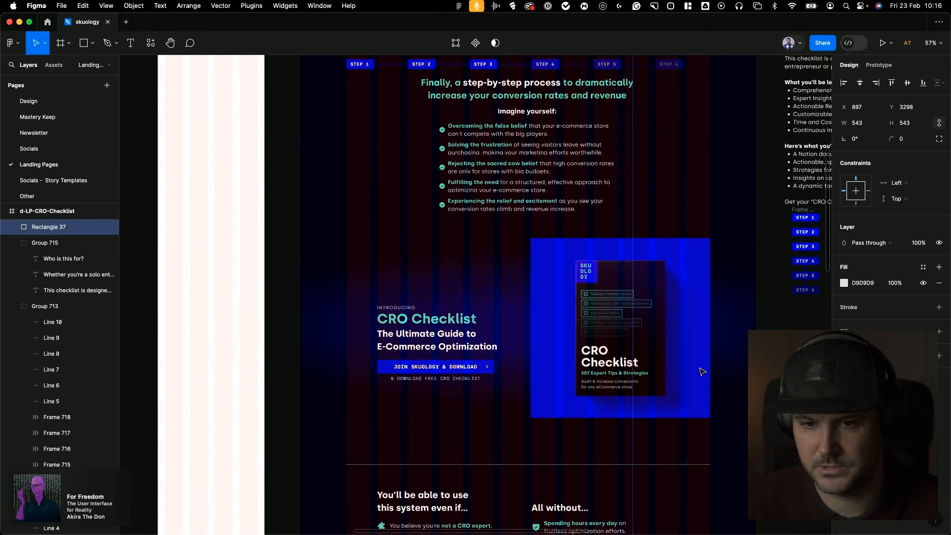
scroll(704, 369, "down", 10)
left_click(857, 123)
type("5")
type("32")
key("Return")
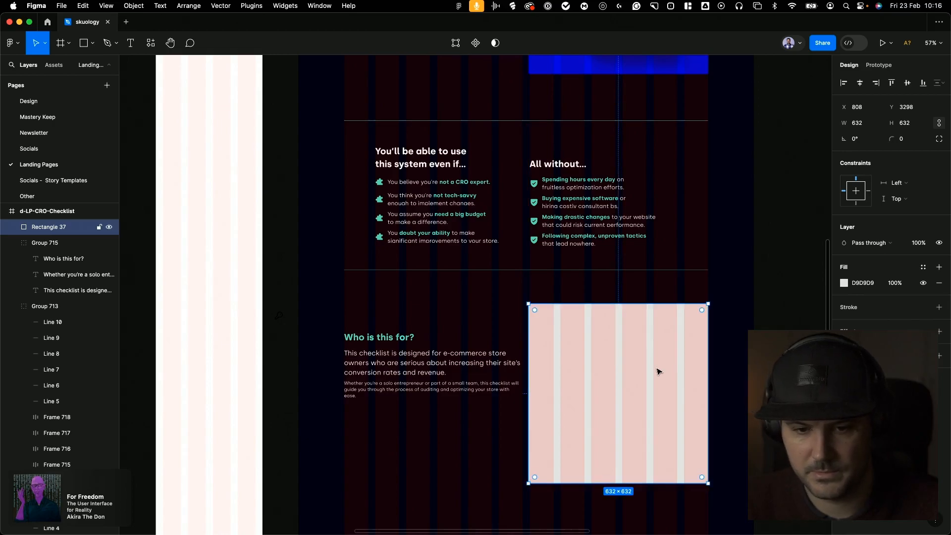
Narrow both "Who is this for?" paragraphs so each wraps to four lines, and nudge the second one down below the first
left_click(431, 362)
double_click(431, 363)
left_click_drag(521, 358, 470, 357)
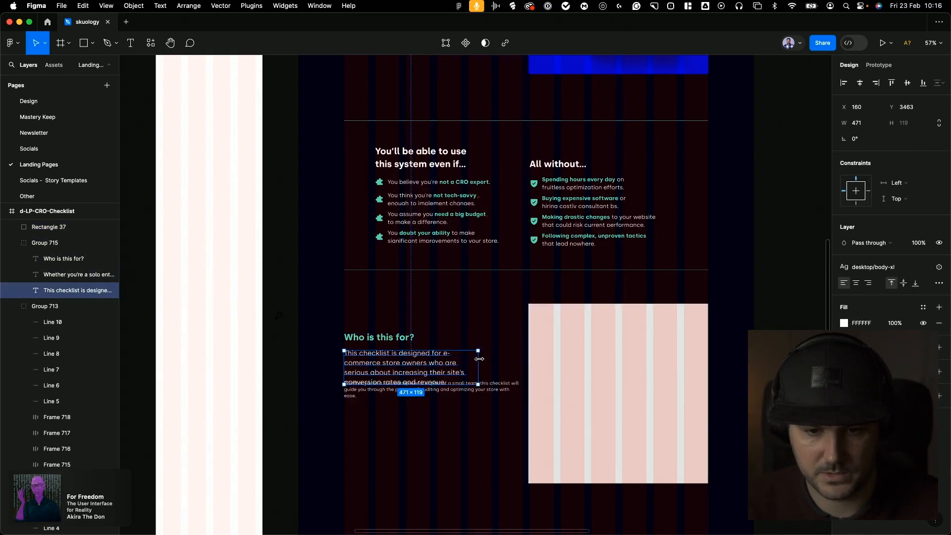
left_click(515, 396)
left_click_drag(511, 396, 497, 401)
key("Down")
key("Down")
key("Down")
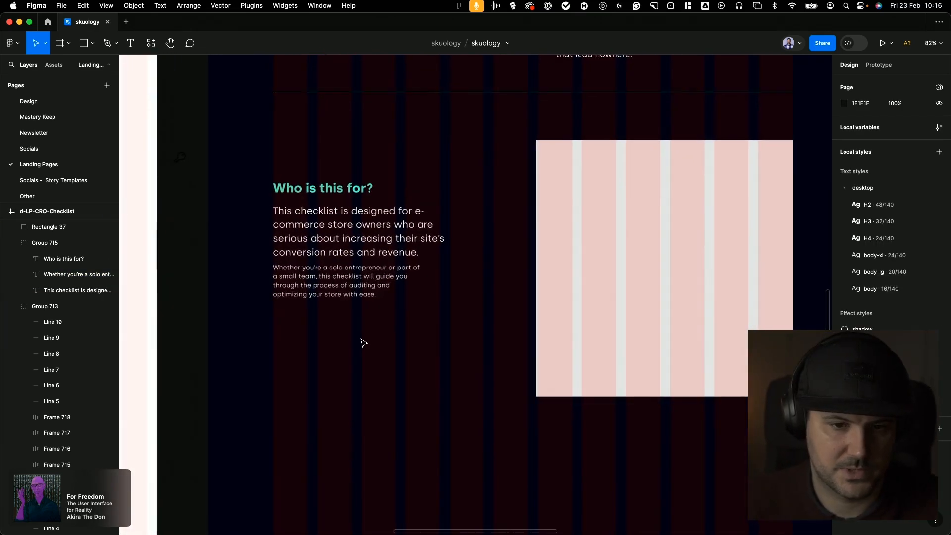
left_click_drag(343, 313, 380, 342)
double_click(463, 236)
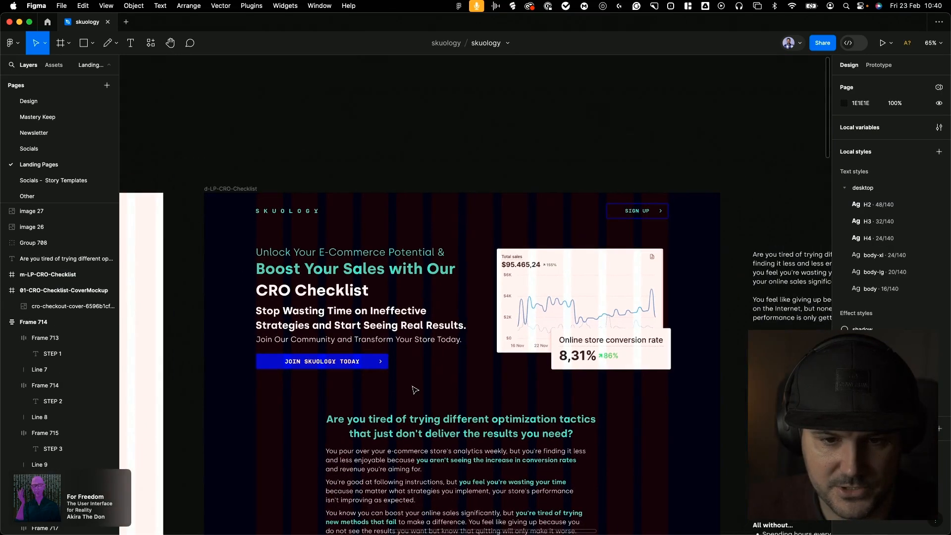
Copy the slanted "ECOM CRO UX/UI SHOPIFY" banner from the d-home frame into d-LP-CRO-Checklist and move it up toward the hero
scroll(504, 160, "down", 5)
scroll(192, 314, "left", 10)
left_click(480, 307)
scroll(537, 301, "right", 12)
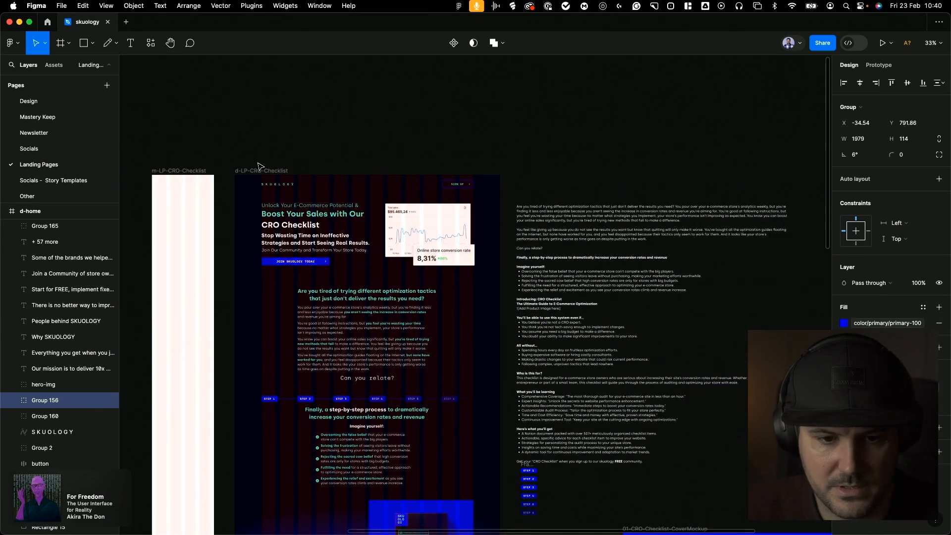
left_click(253, 171)
key("super+v")
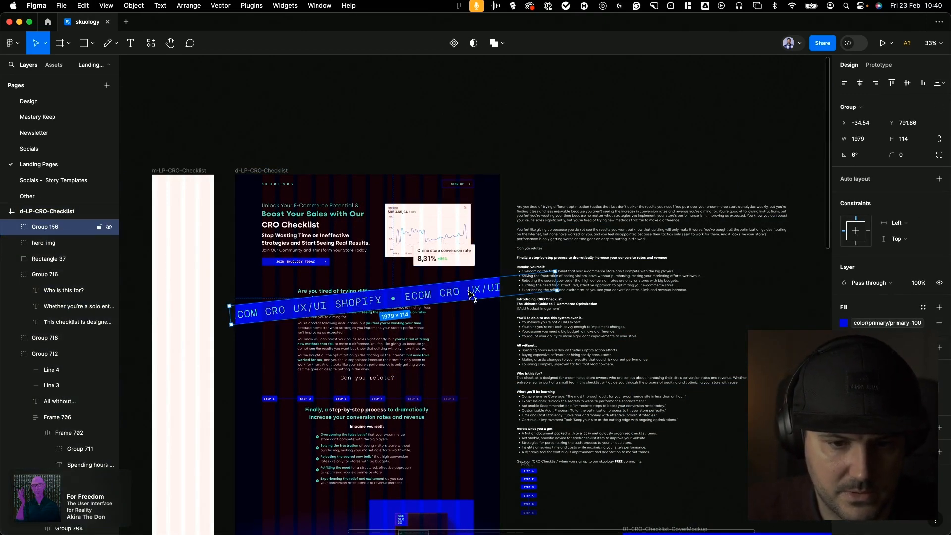
left_click_drag(472, 297, 471, 278)
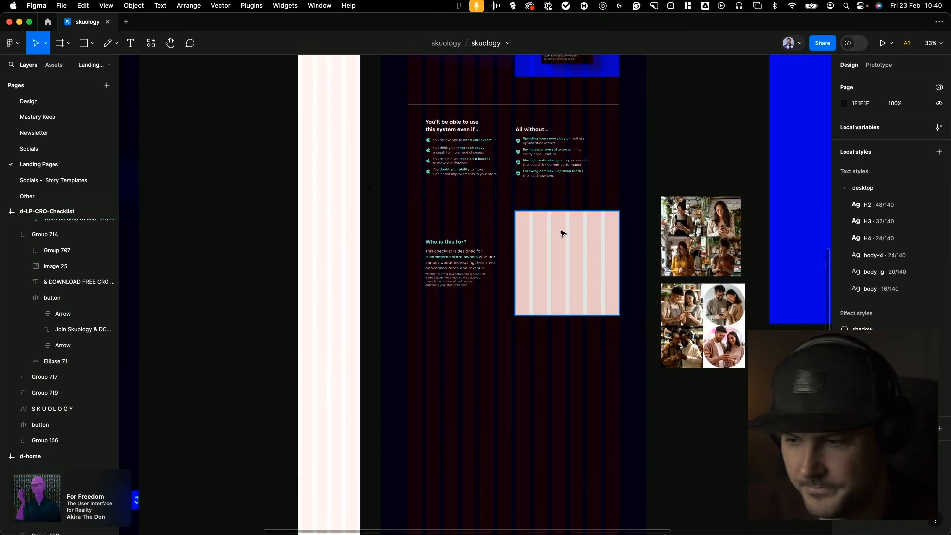
Send the 632 × 632 couple photo in the "Who is this for?" section to the back and deselect it
scroll(561, 233, "up", 3)
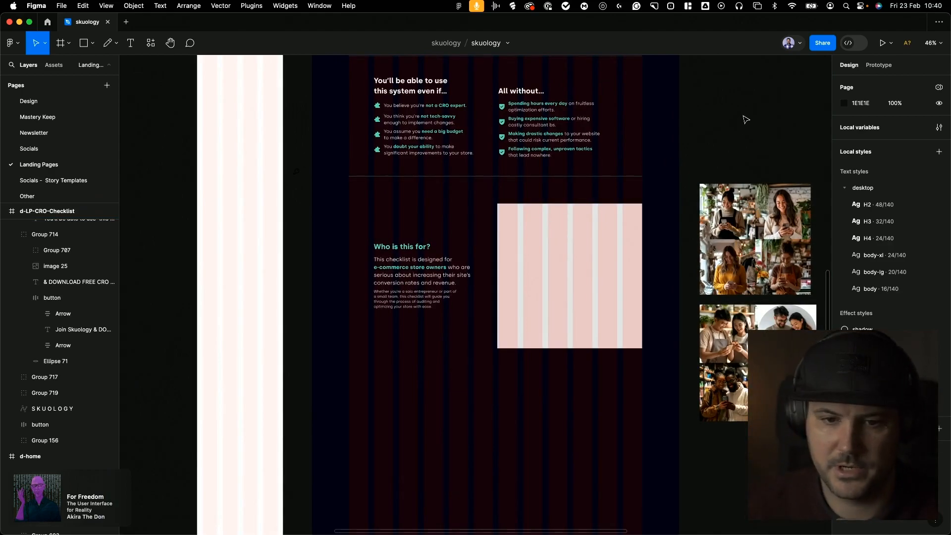
scroll(679, 258, "up", 3)
scroll(687, 253, "up", 1)
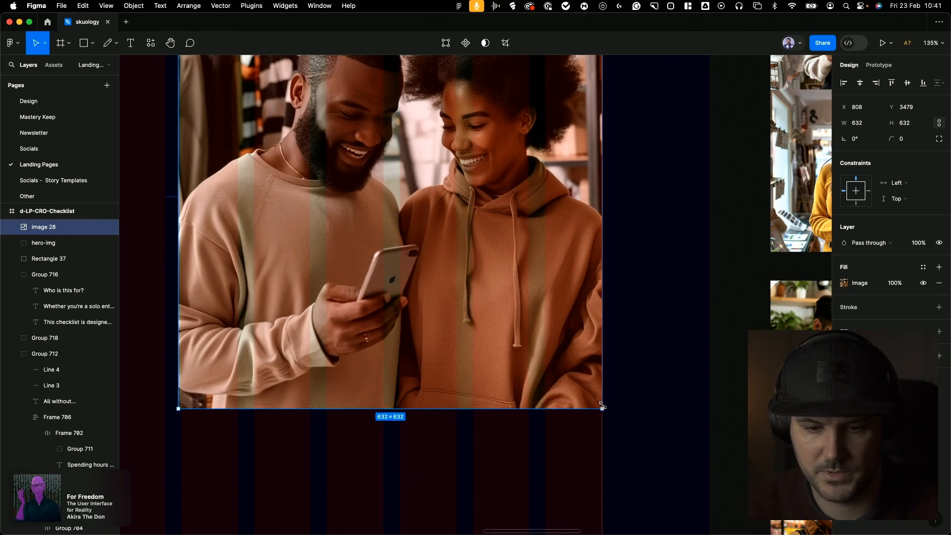
scroll(602, 406, "down", 10)
right_click(565, 235)
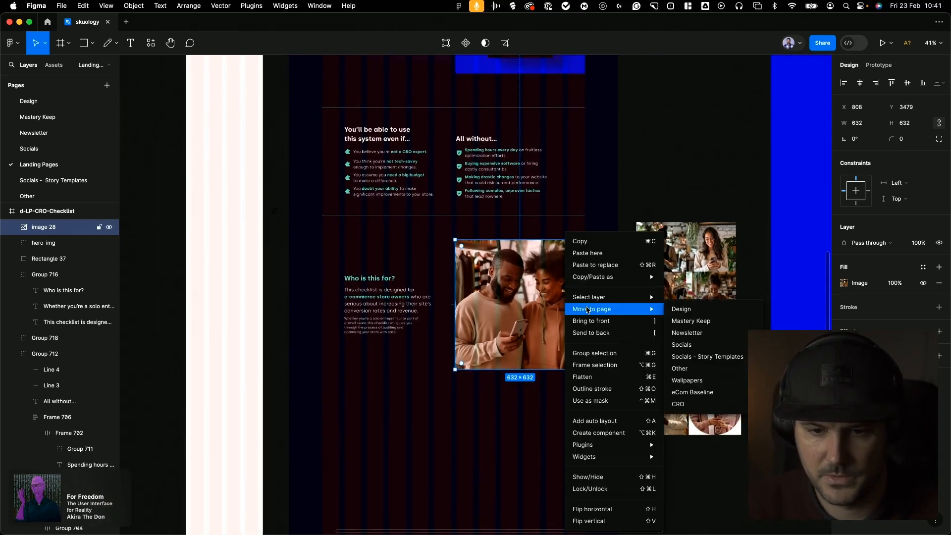
left_click(593, 332)
left_click(620, 210)
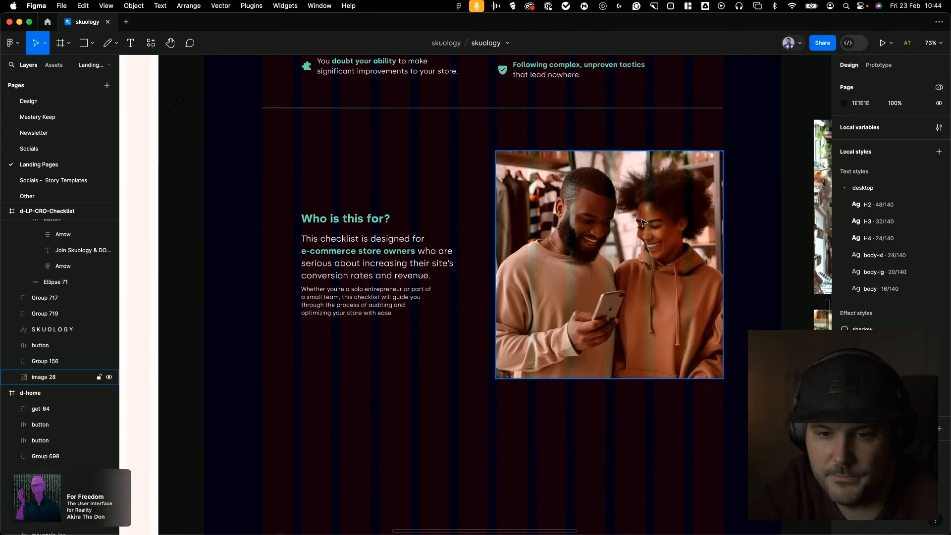
Paste the full-size 2048 × 2048 couple photo and place it on the empty canvas below the CRO Checklist cover mockup
left_click(642, 222)
scroll(642, 222, "up", 3)
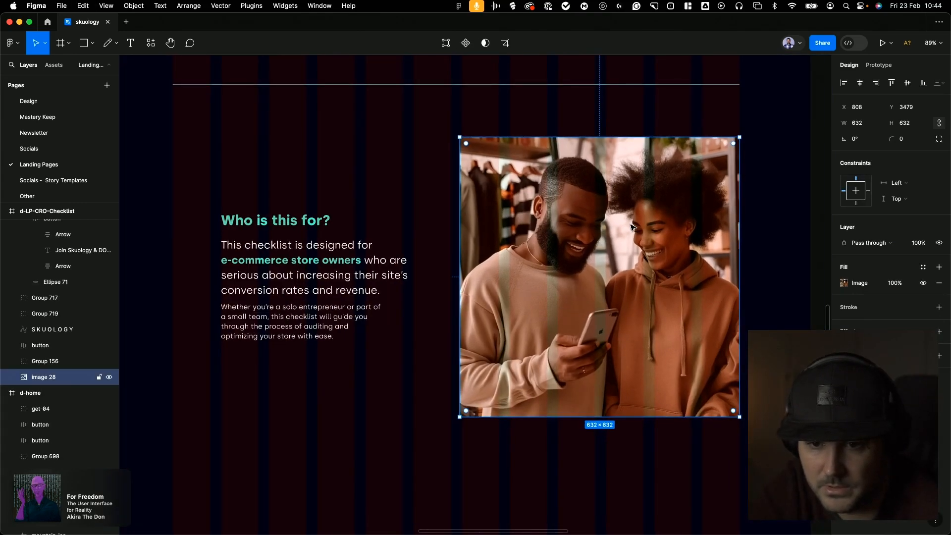
scroll(715, 205, "up", 5)
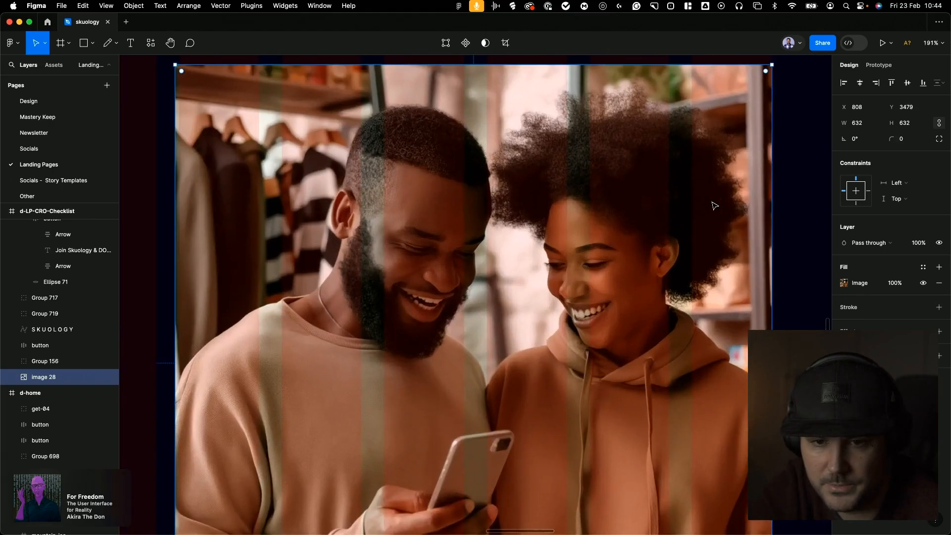
scroll(715, 206, "down", 6)
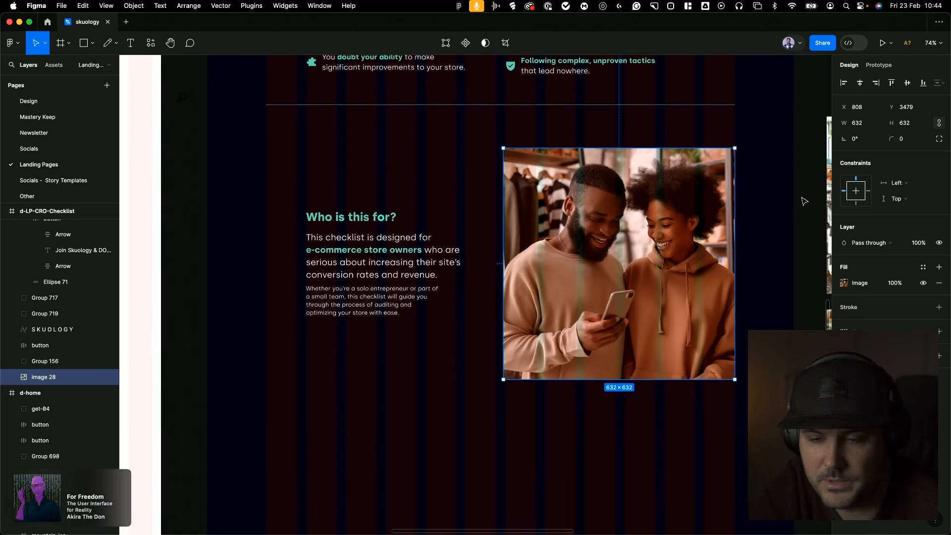
left_click(805, 202)
key("super+v")
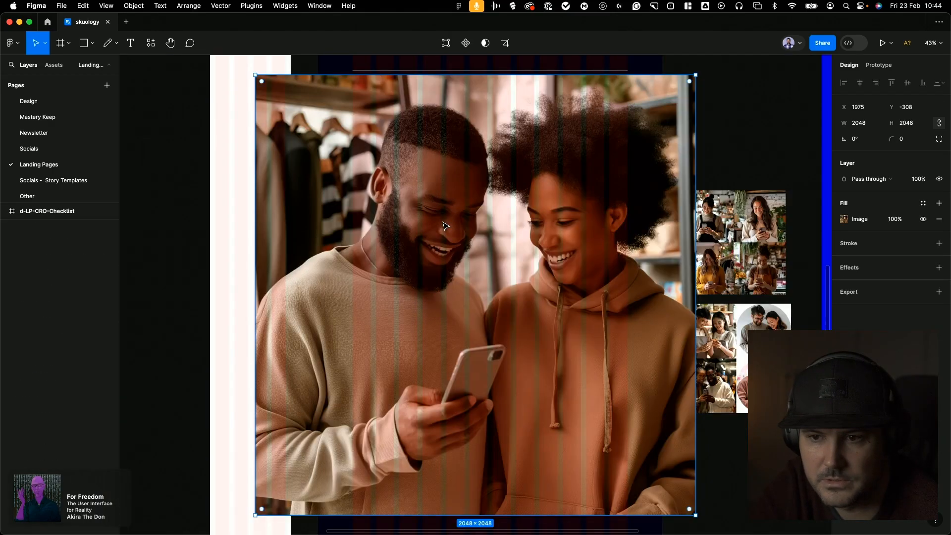
scroll(445, 226, "down", 4)
scroll(444, 226, "down", 3)
left_click_drag(445, 226, 615, 368)
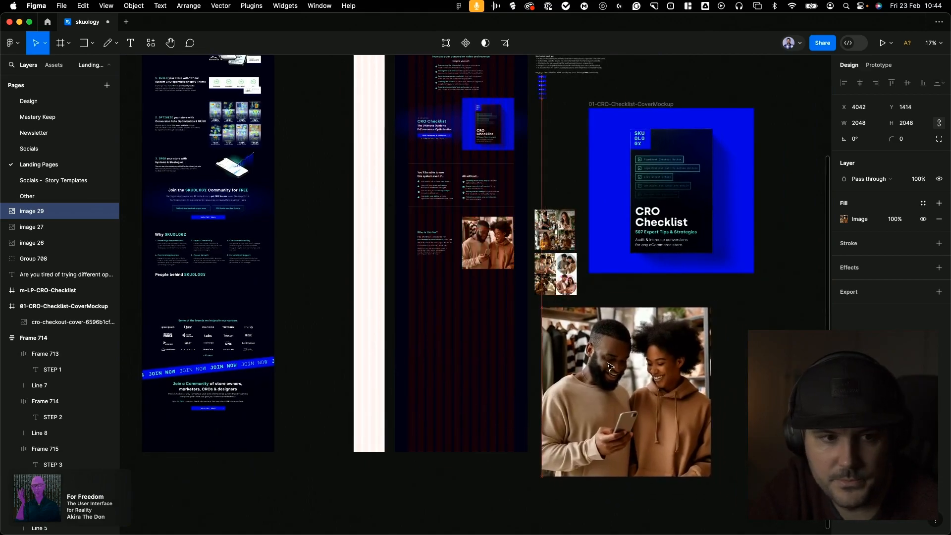
right_click(609, 358)
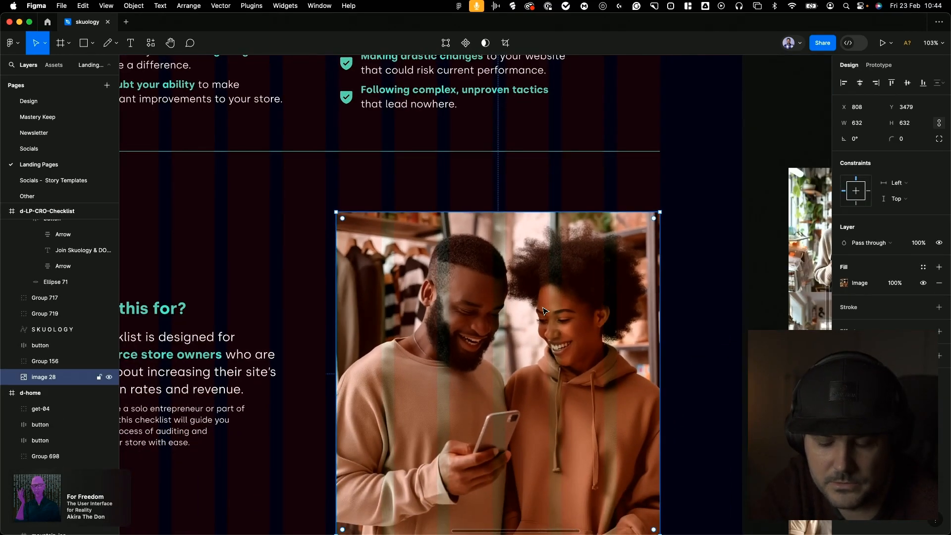
Hide the layout grid and reposition and enlarge the picture inside the section's couple photo using its Crop image fill
scroll(488, 270, "down", 2)
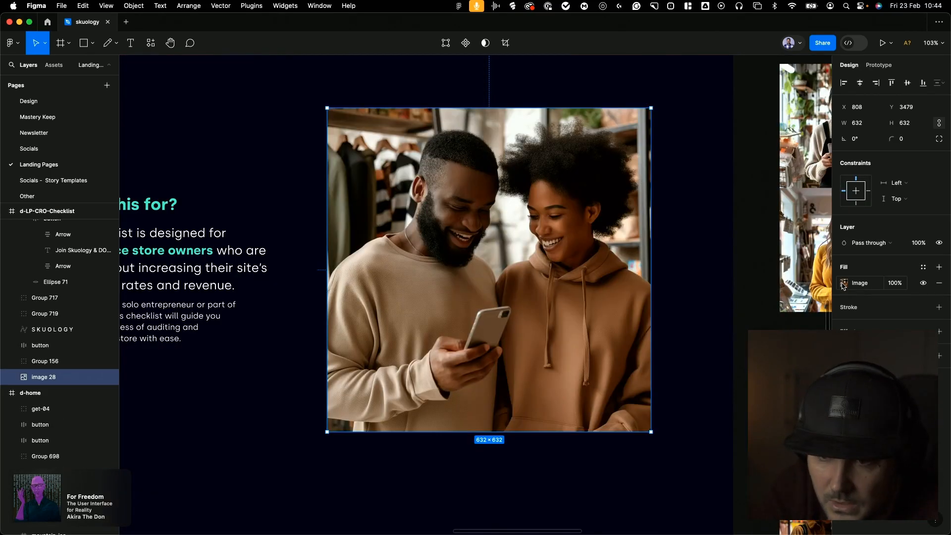
left_click(844, 283)
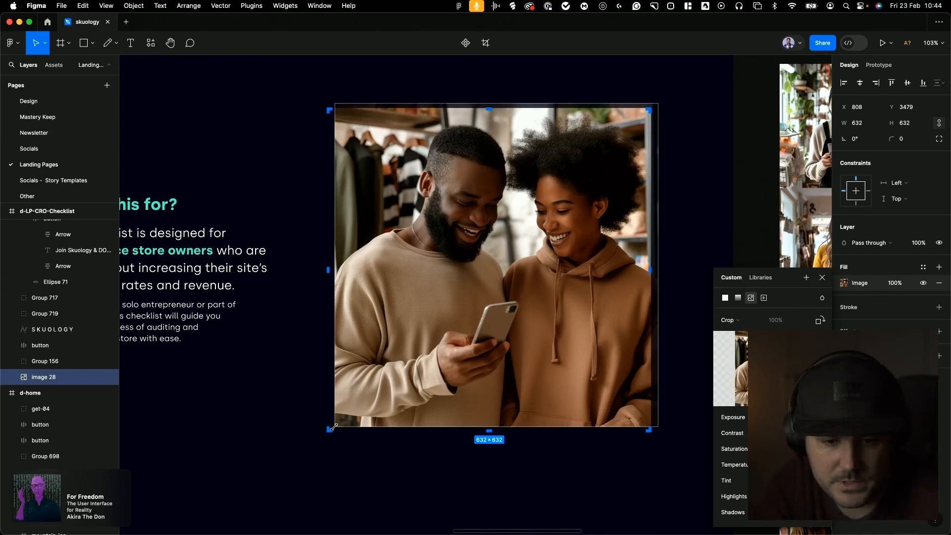
left_click_drag(335, 428, 324, 437)
left_click(756, 238)
Select the "Who is this for?" text group with the couple photo and move both up, bringing the photo to Y 3457
scroll(753, 239, "down", 3)
scroll(754, 239, "down", 3)
left_click_drag(762, 299, 642, 284)
scroll(581, 241, "up", 3)
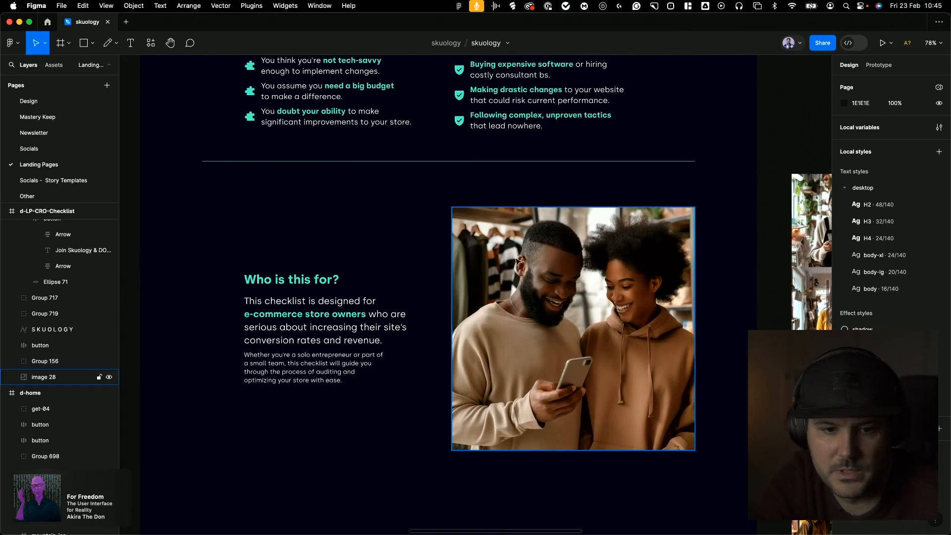
left_click(290, 304)
left_click(541, 258, "shift")
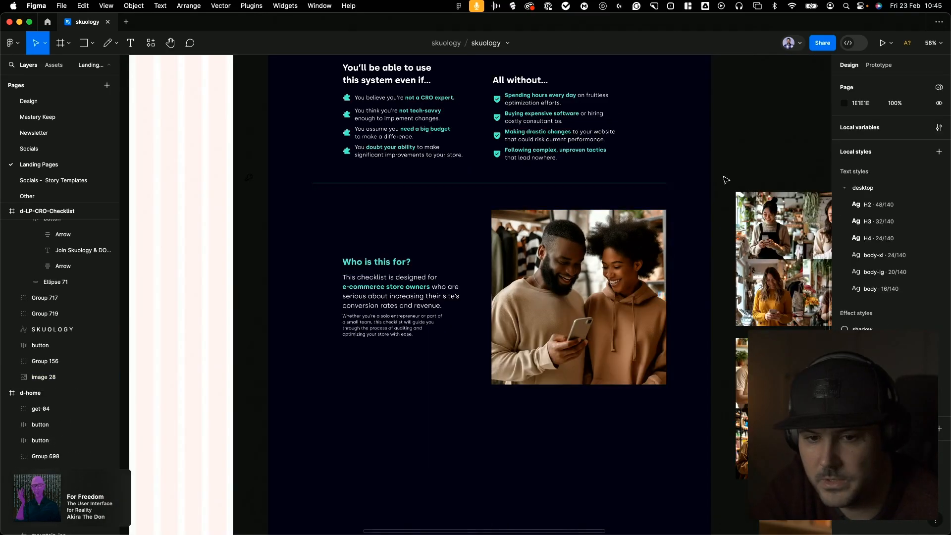
Copy the "Online store conversion rate" card from the hero image of the d-home frame
scroll(570, 353, "up", 10)
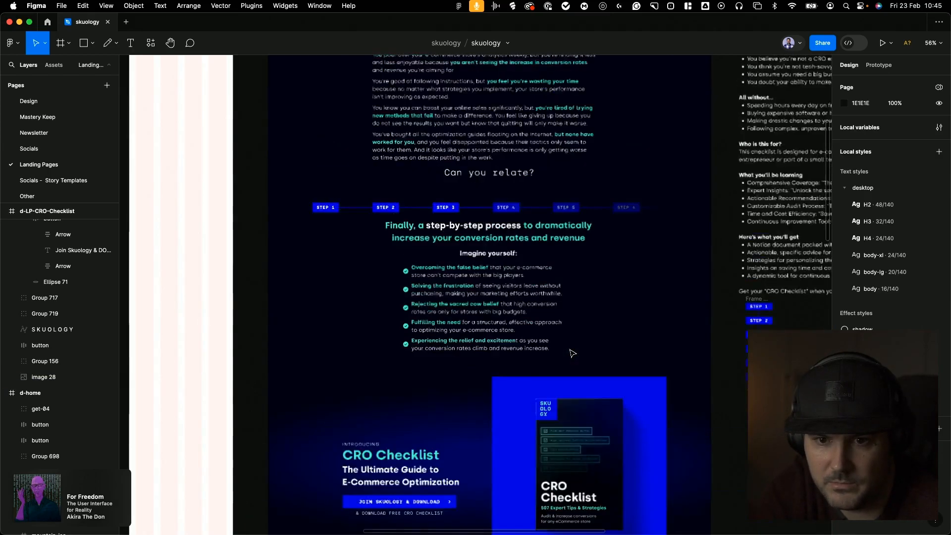
scroll(446, 298, "down", 5)
scroll(382, 265, "down", 2)
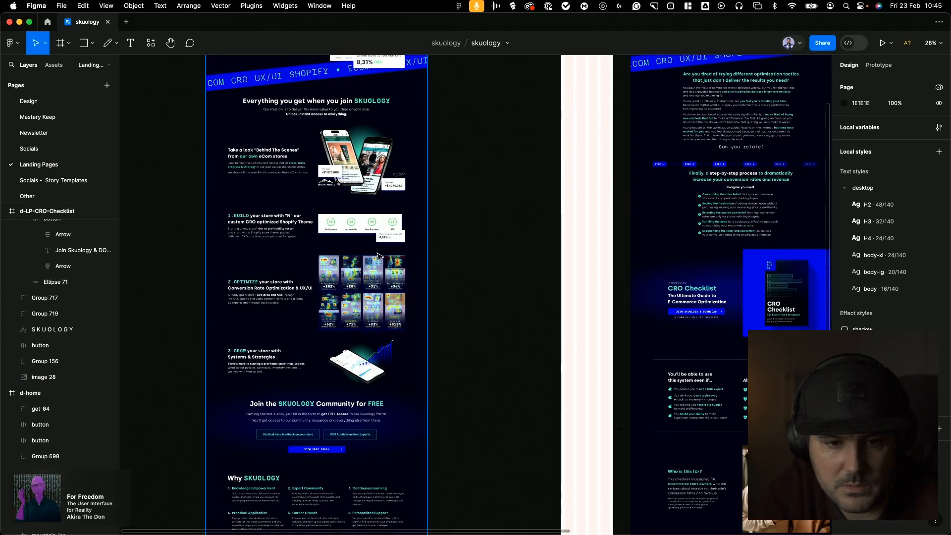
scroll(383, 265, "up", 5)
scroll(417, 205, "up", 10)
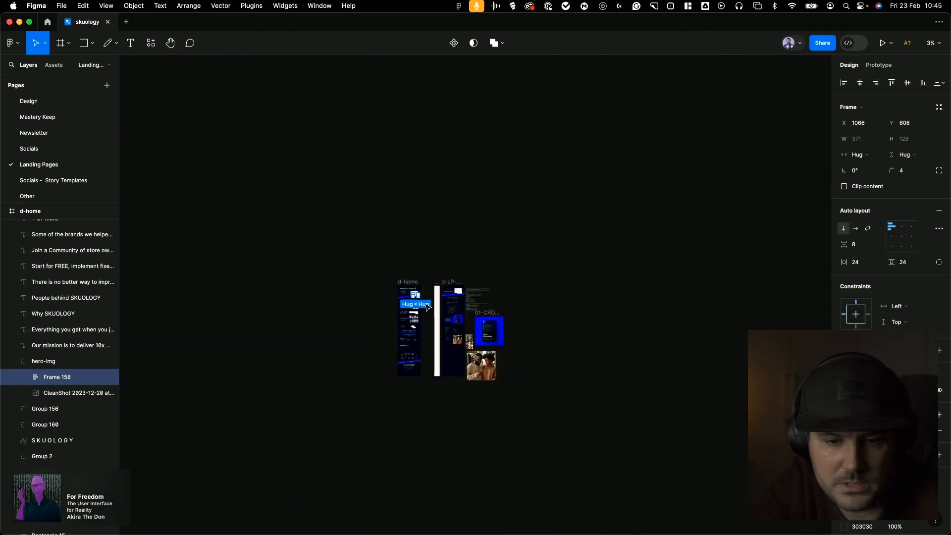
Paste the conversion rate card into the "Who is this for?" section and align it with the couple photo's lower-left corner
scroll(427, 317, "up", 5)
scroll(427, 331, "up", 6)
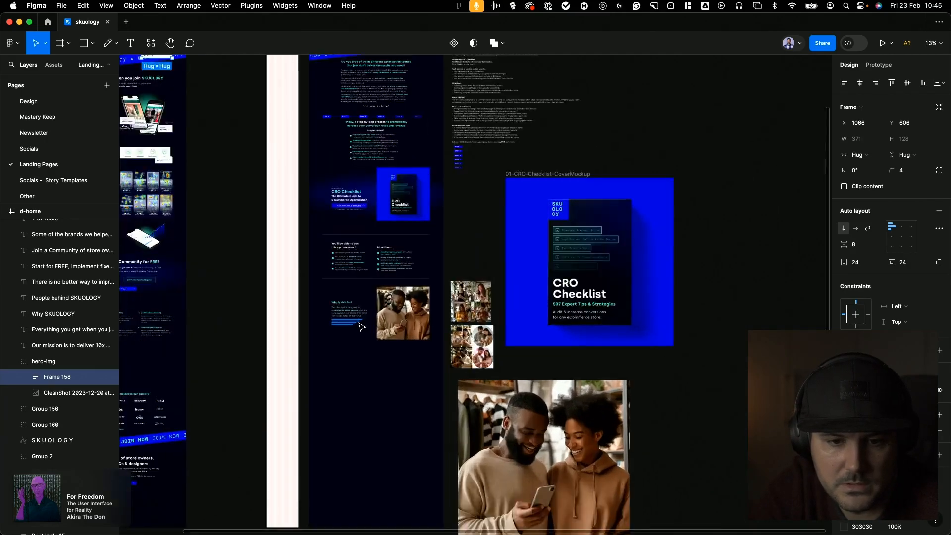
scroll(471, 325, "up", 8)
scroll(471, 325, "up", 8)
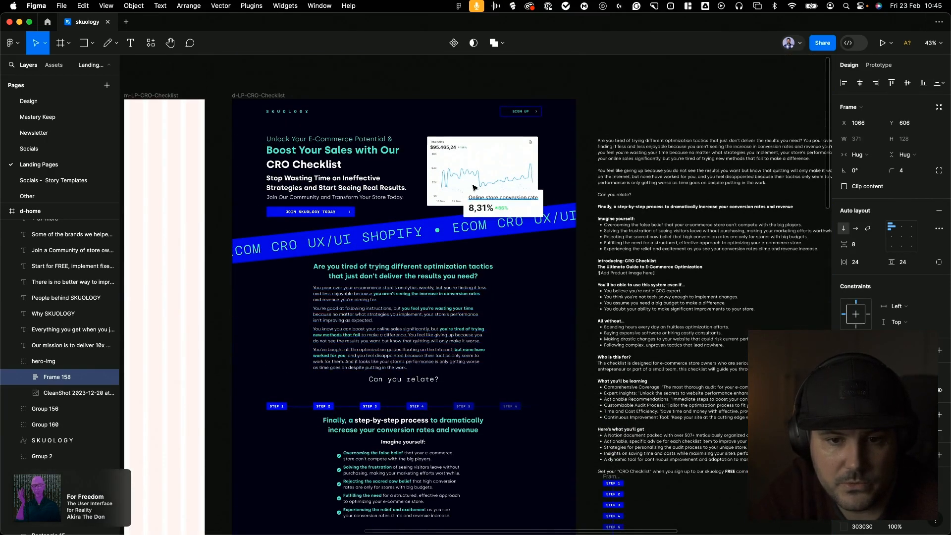
scroll(495, 243, "up", 5)
scroll(497, 243, "down", 3)
scroll(493, 308, "down", 15)
scroll(492, 308, "up", 4)
scroll(492, 308, "down", 5)
key("super+v")
left_click_drag(494, 306, 443, 398)
Shrink the couple photo by 48 to 584 × 584 and shift it flush with the divider line's right end
left_click(545, 322)
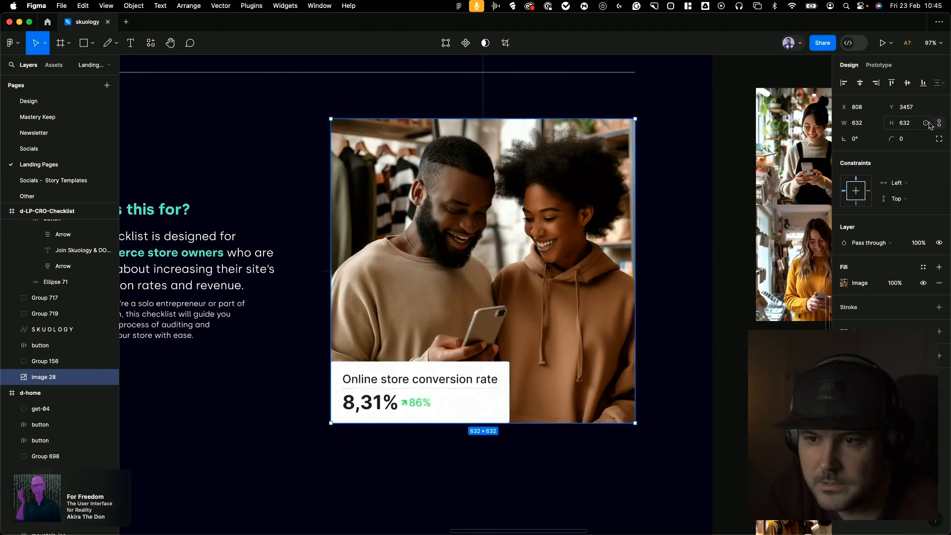
left_click(868, 126)
key("Right")
type("-48")
key("Tab")
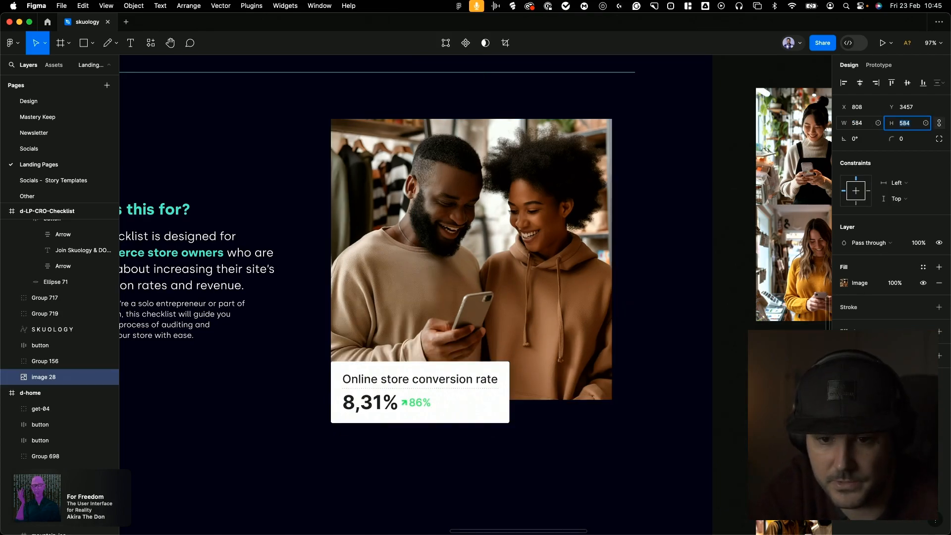
left_click(434, 410)
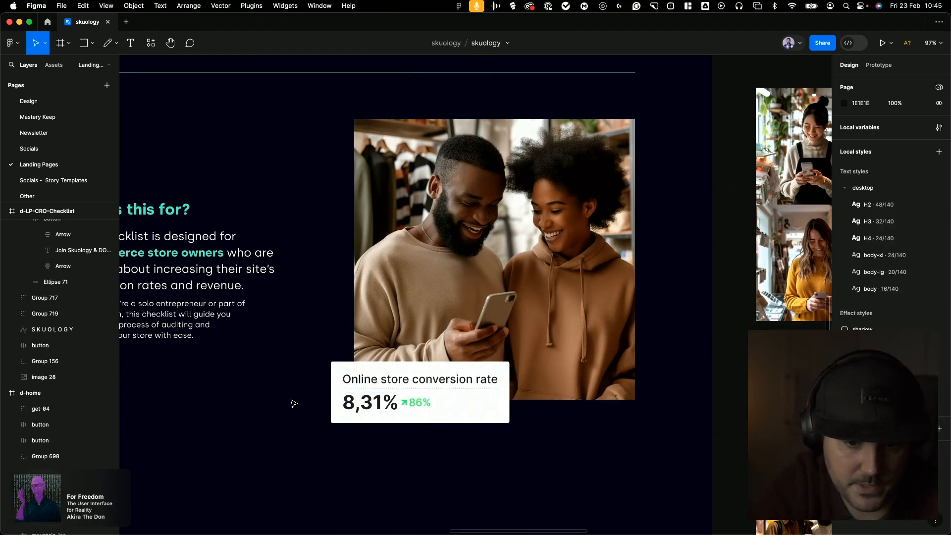
Change the card's conversion rate to 4,24% and its green growth figure to 20%
double_click(373, 408)
key("Left")
key("shift+Right")
type("4")
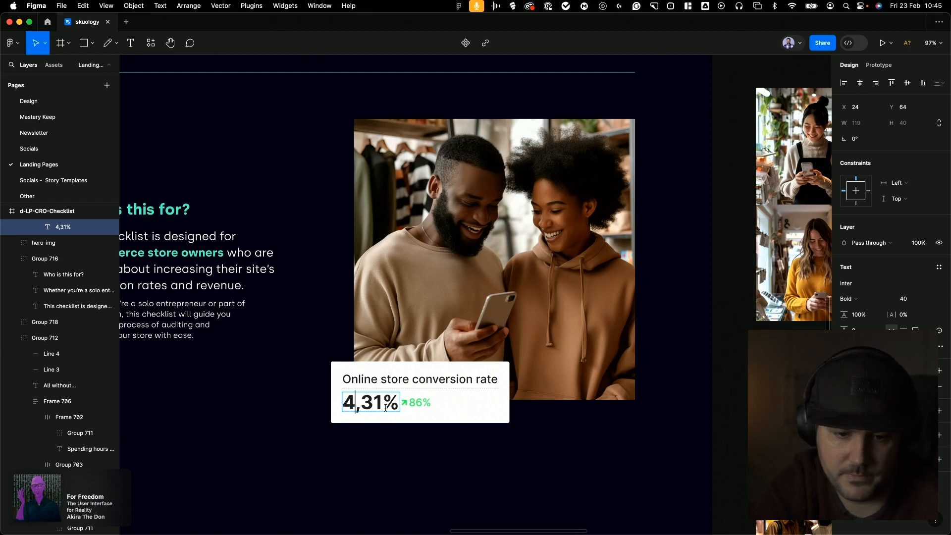
left_click_drag(363, 403, 380, 401)
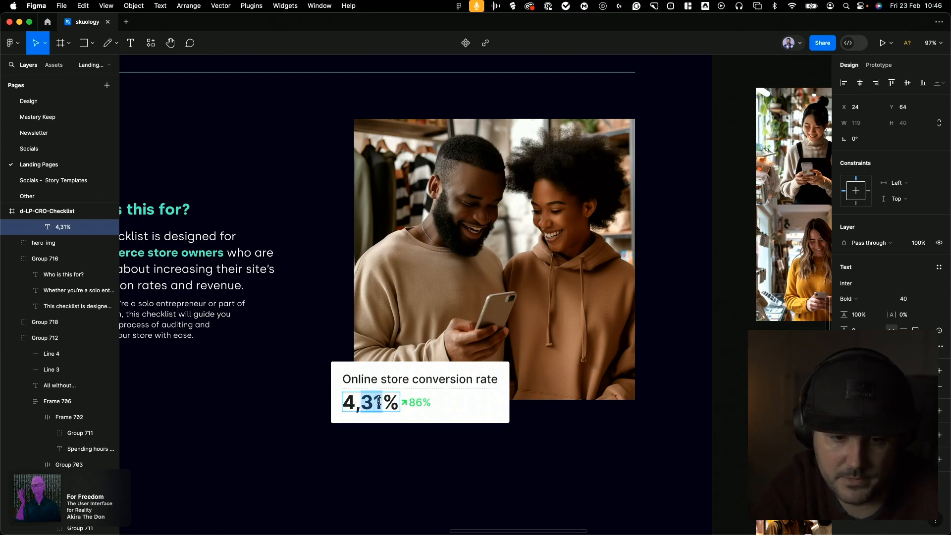
type("24")
left_click(417, 405)
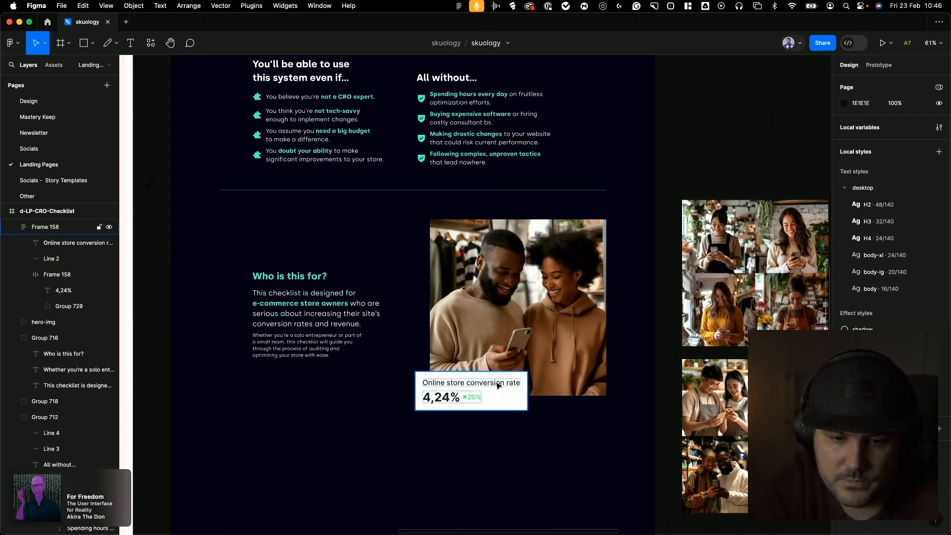
Cut the edited conversion rate card out of the "Who is this for?" section
left_click(498, 386)
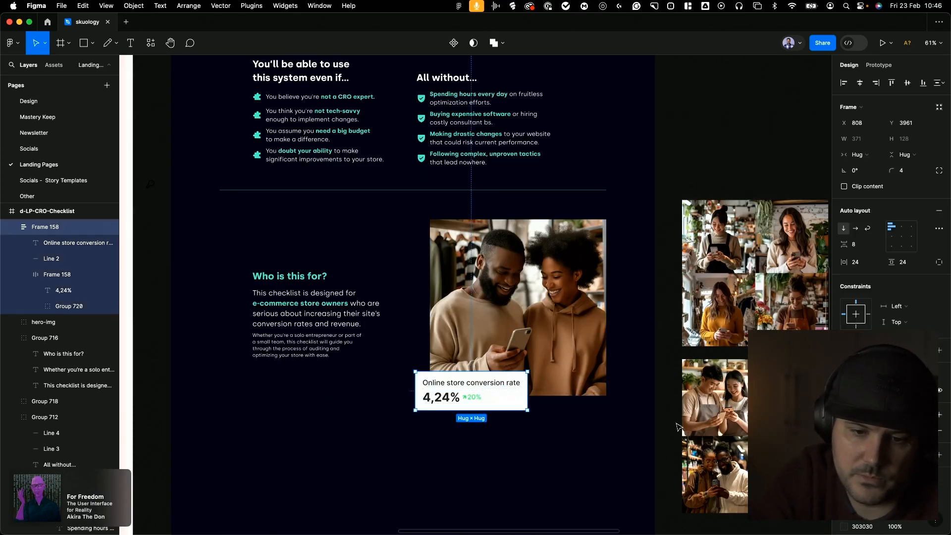
key("super+x")
scroll(276, 311, "up", 3)
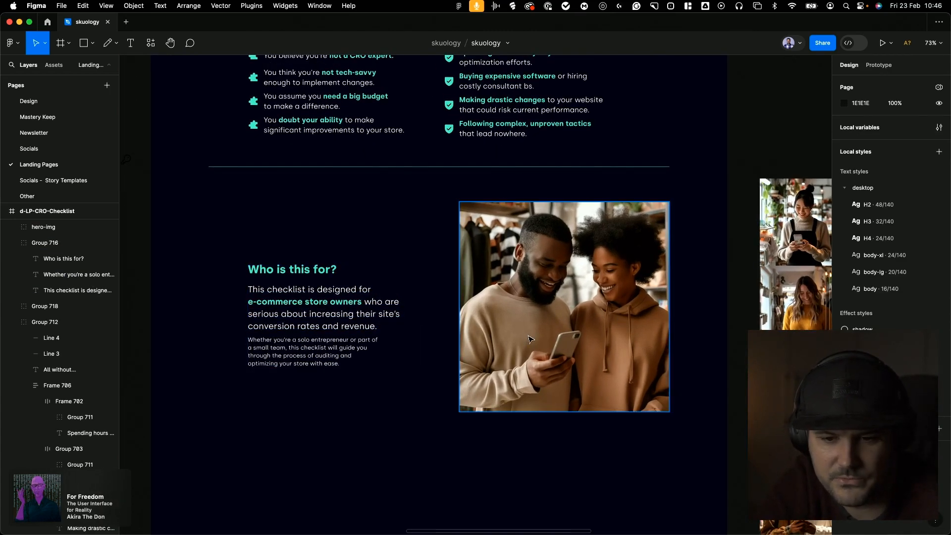
Paste the conversion rate card back over the couple photo's lower-left corner and set its growth figure to 21%
key("cmd+v")
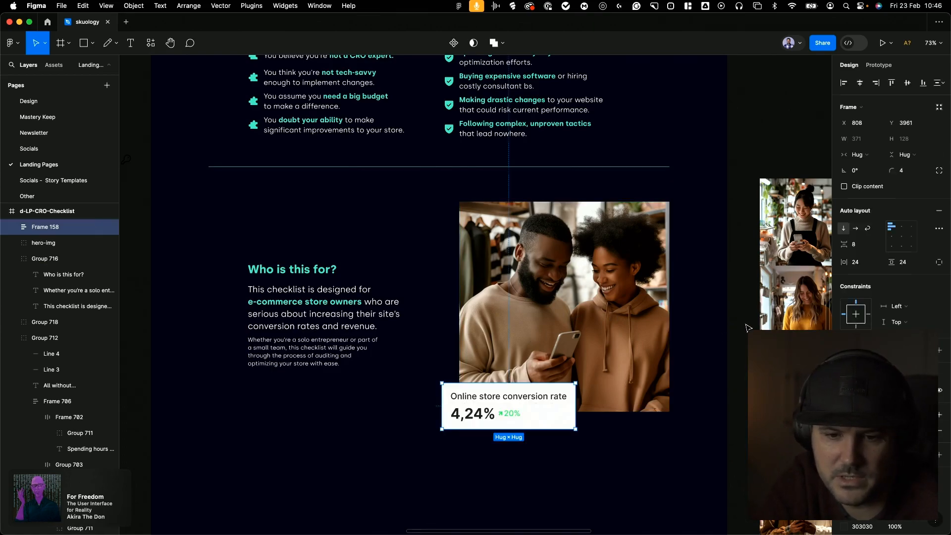
left_click(739, 341)
scroll(738, 328, "down", 1)
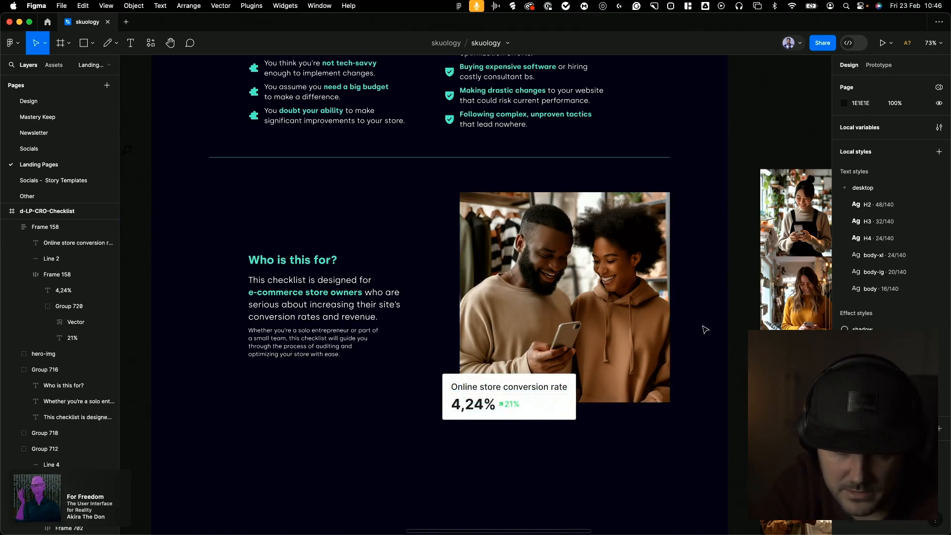
scroll(541, 384, "down", 5)
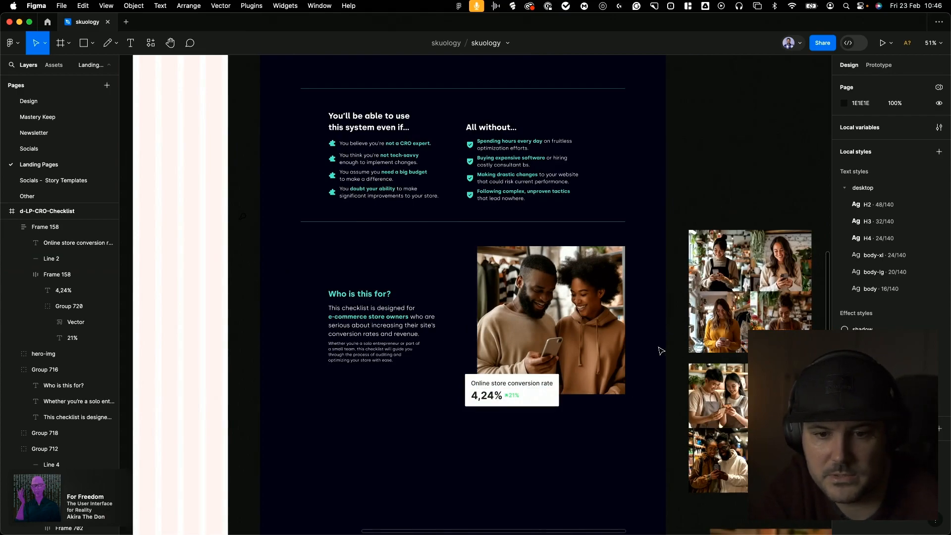
scroll(661, 351, "down", 2)
left_click(529, 381)
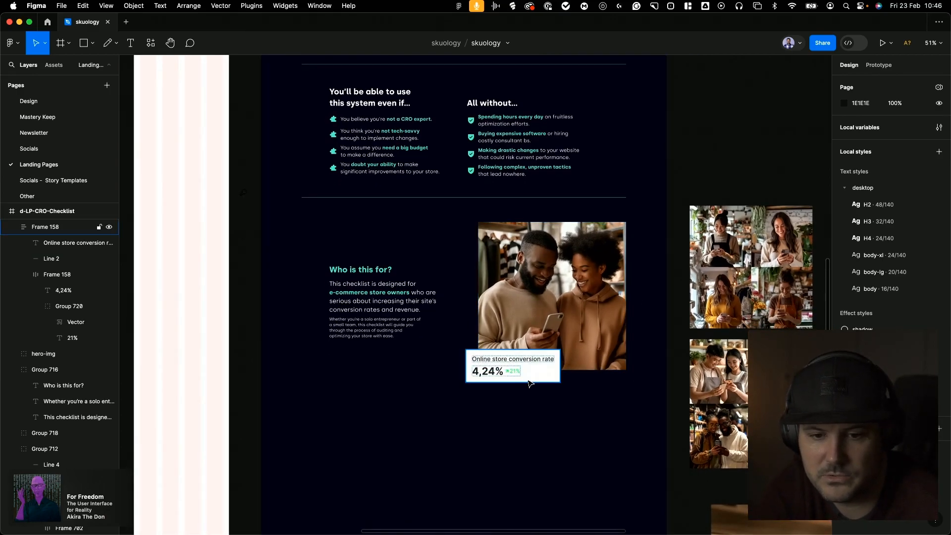
key("Delete")
key("ctrl+z")
right_click(676, 349)
key("Escape")
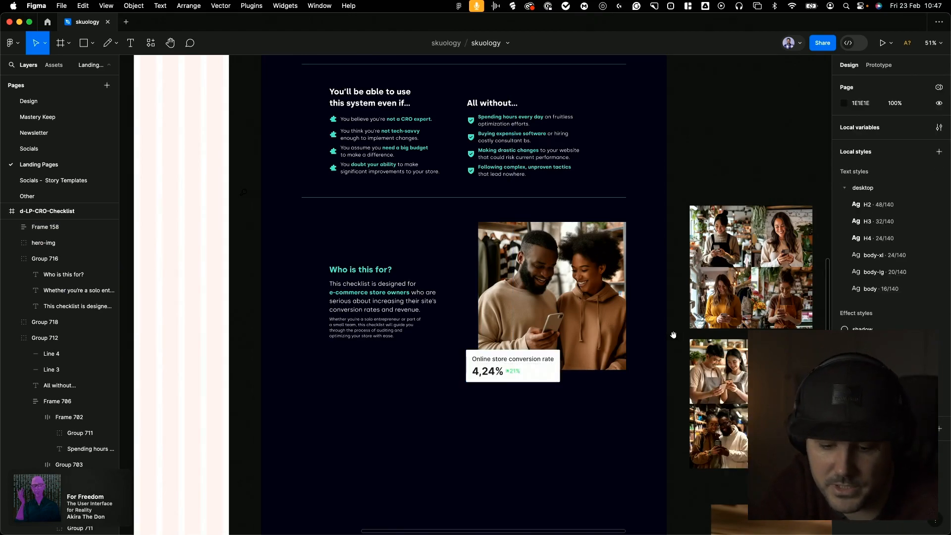
Copy the "What you'll be learning" heading and bullets from the source copy and paste them as text below the conversion rate card
scroll(673, 335, "down", 1)
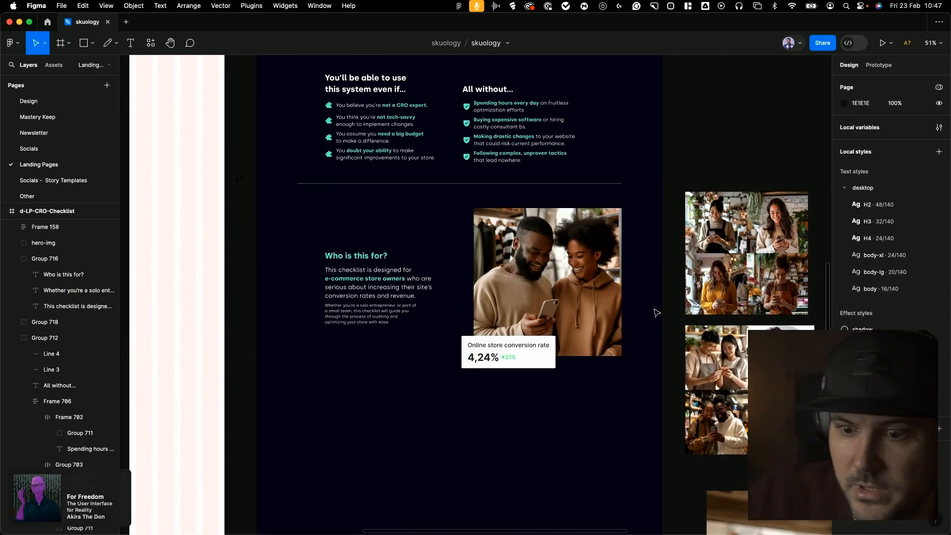
scroll(383, 283, "down", 5)
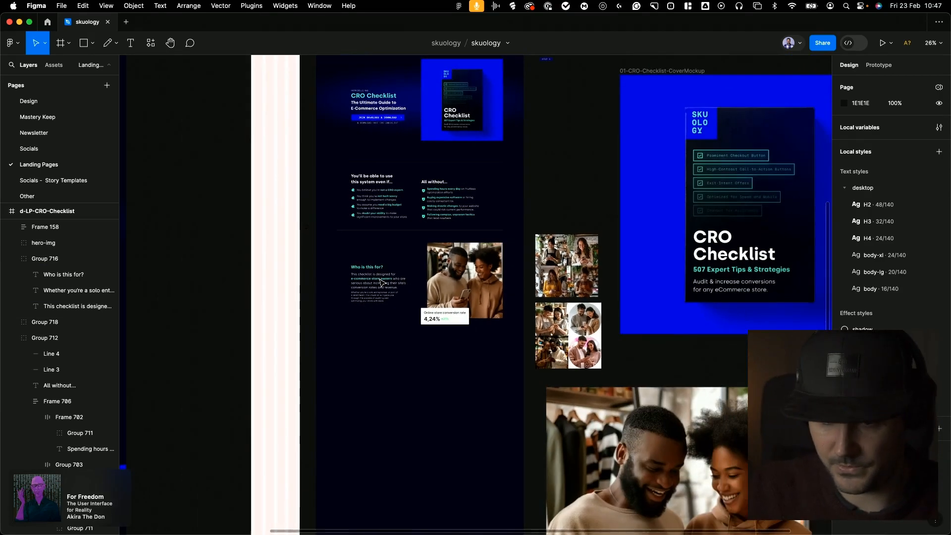
scroll(382, 284, "up", 5)
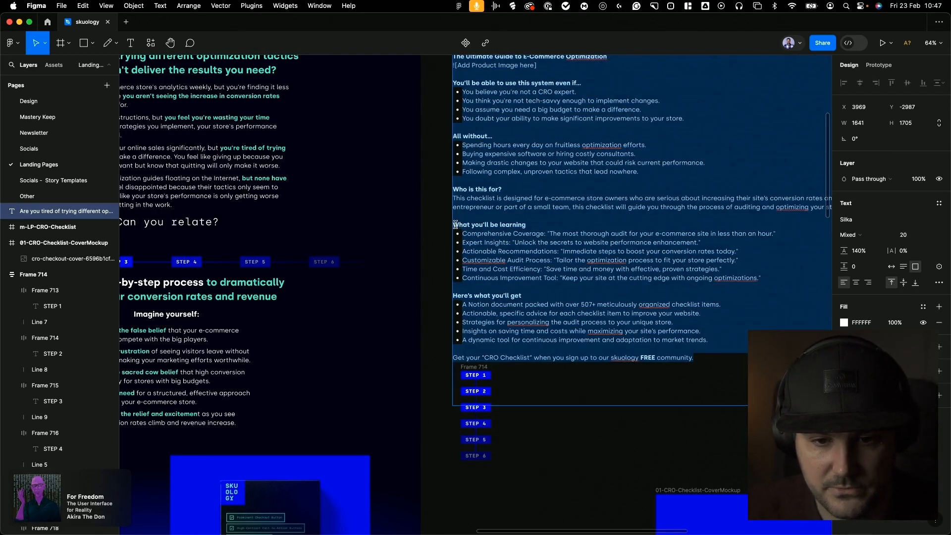
left_click(454, 225)
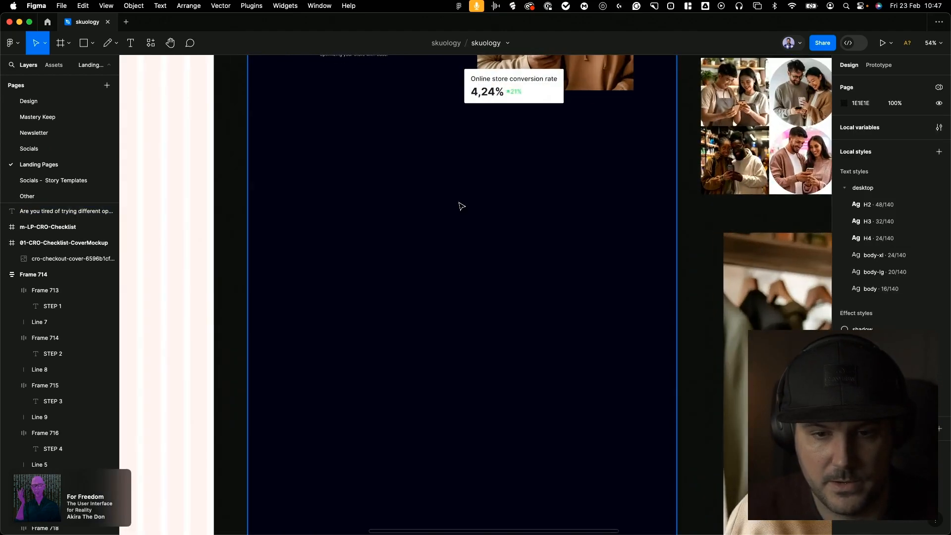
key("t")
left_click(353, 164)
key("ctrl+v")
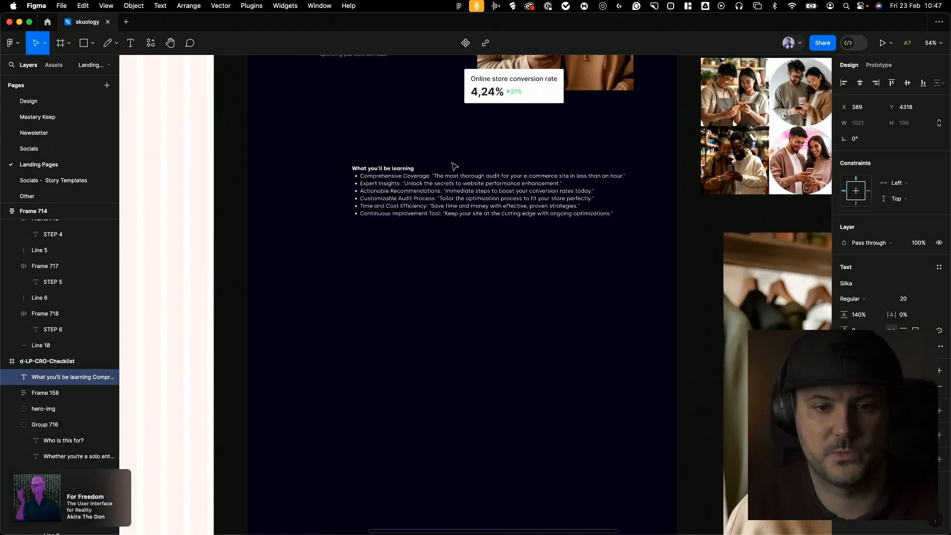
Move the pasted text block to X 219 and change "learning" to "achieving" in its heading
key("Escape")
scroll(406, 163, "up", 3)
left_click_drag(477, 205, 416, 242)
double_click(416, 242)
double_click(346, 210)
type("ach")
key("Escape")
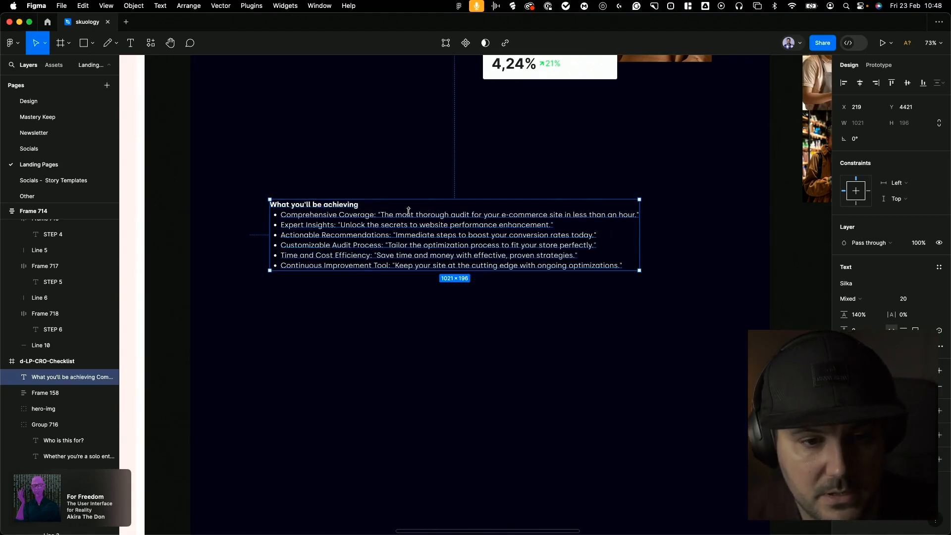
Make a standalone "What you'll be achieving" heading from a duplicate of the text block and apply the desktop/H3 text style
left_click_drag(416, 217, 430, 198)
double_click(427, 198)
left_click_drag(369, 185, 678, 261)
key("BackSpace")
key("Escape")
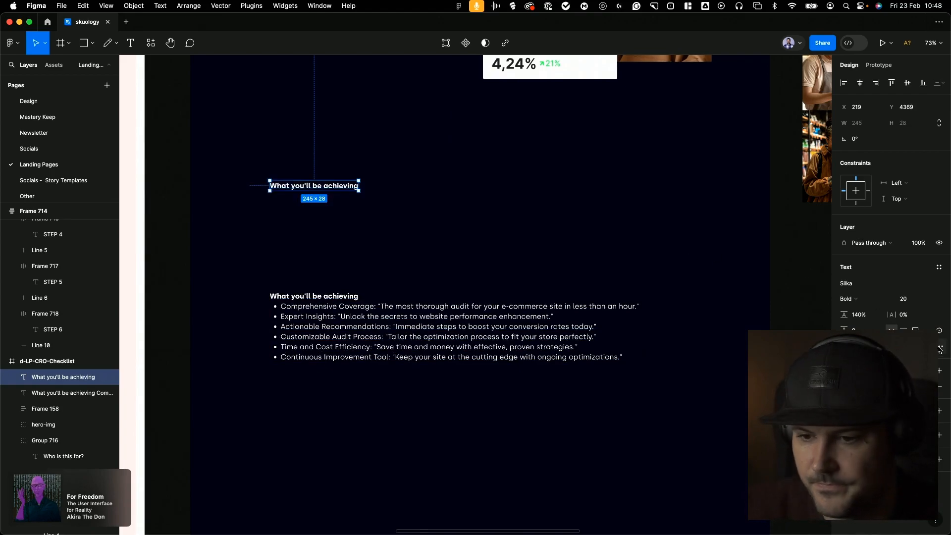
left_click(939, 267)
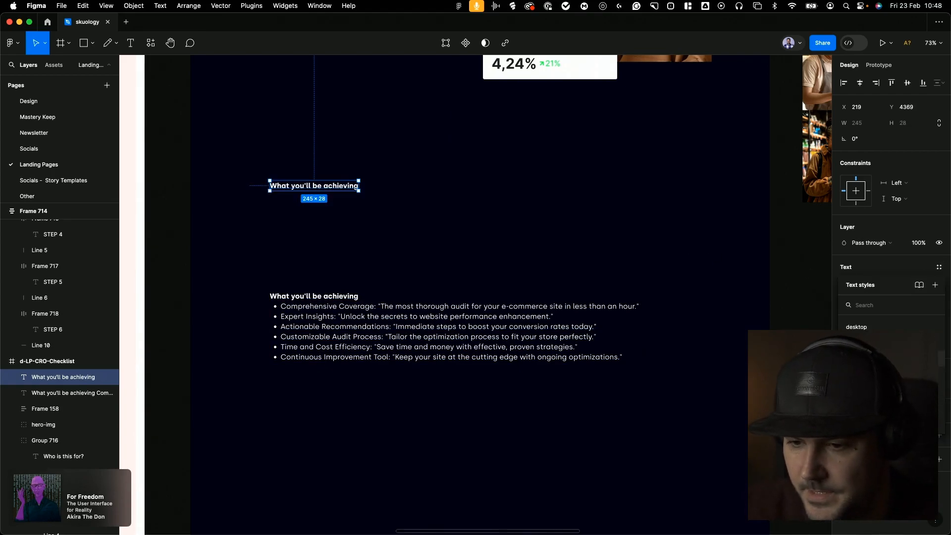
left_click(867, 366)
Copy the checkmark list under "Imagine yourself:" and paste it beneath the "What you'll be achieving" heading
left_click(400, 315)
scroll(401, 316, "up", 15)
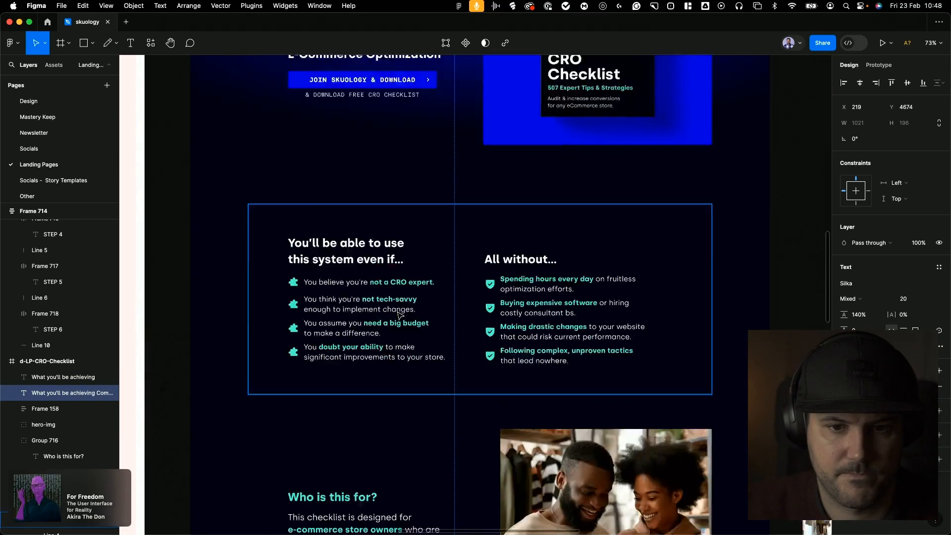
left_click(455, 307)
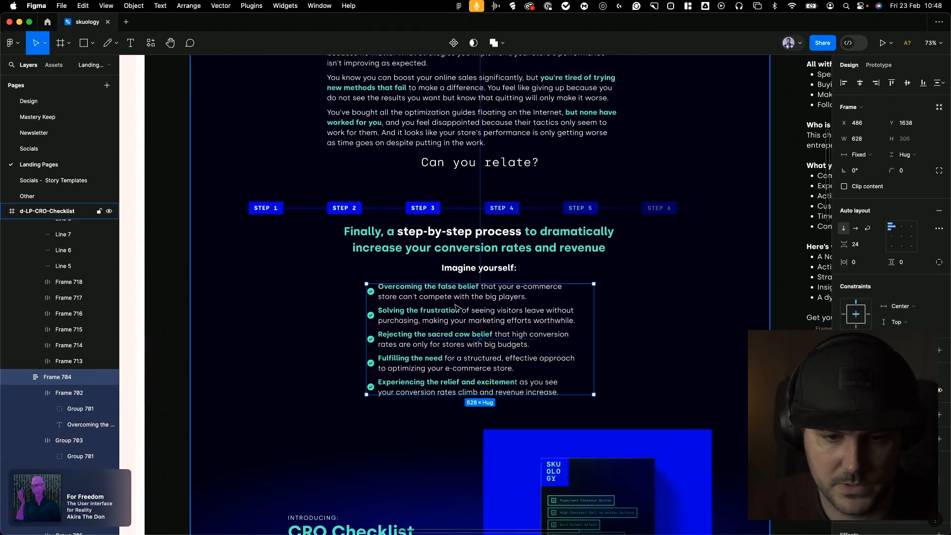
scroll(455, 308, "down", 15)
scroll(455, 308, "down", 10)
scroll(452, 308, "up", 5)
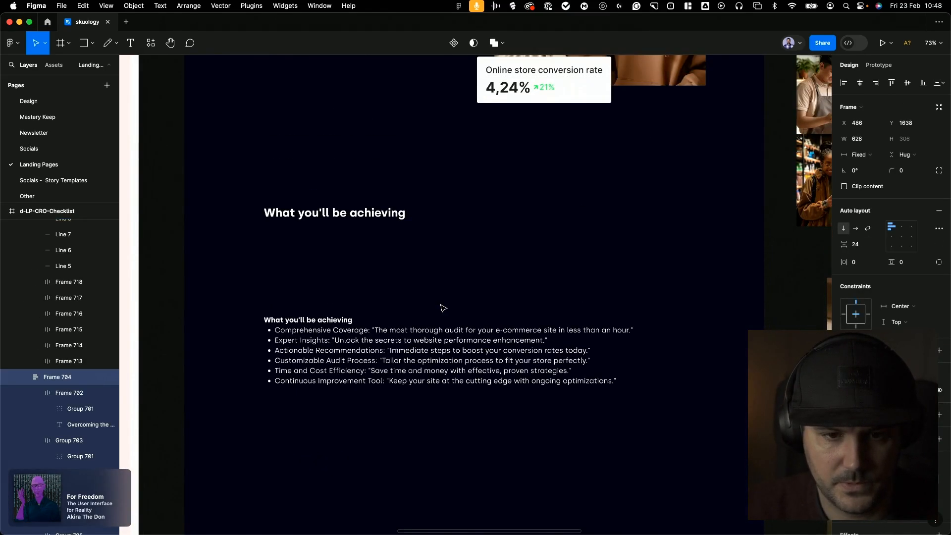
left_click(394, 214)
key("super+v")
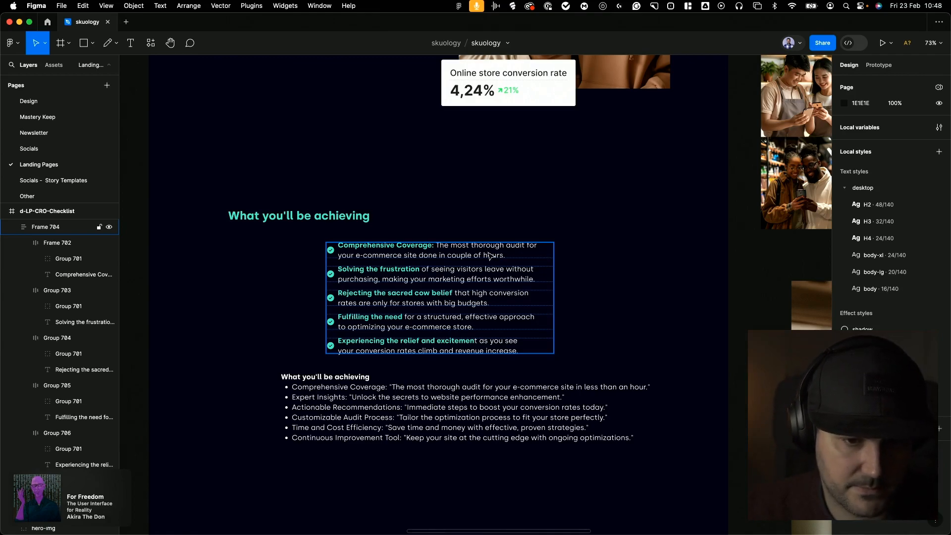
Centre the "What you'll be achieving" heading horizontally on the page and nudge the checkmark list up closer to it
left_click(342, 217)
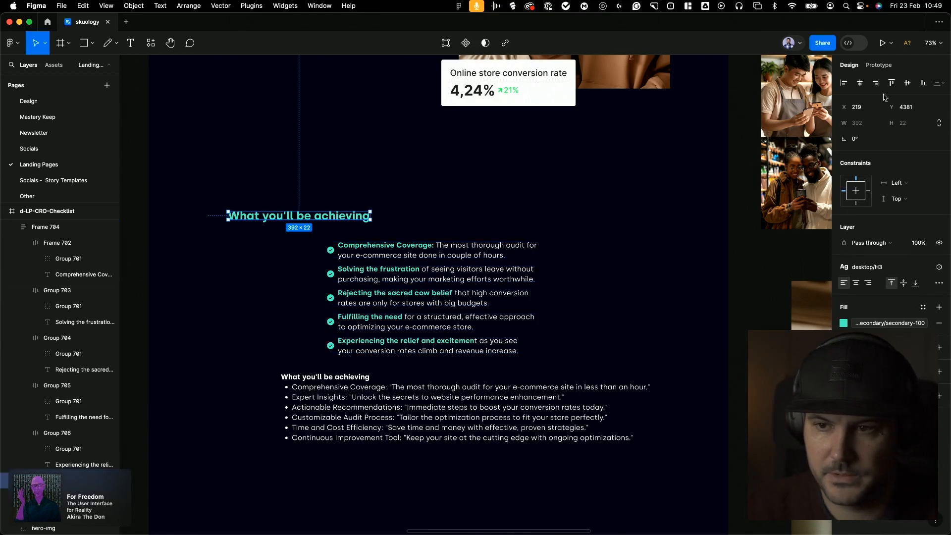
left_click(861, 84)
left_click(466, 252)
key("alt")
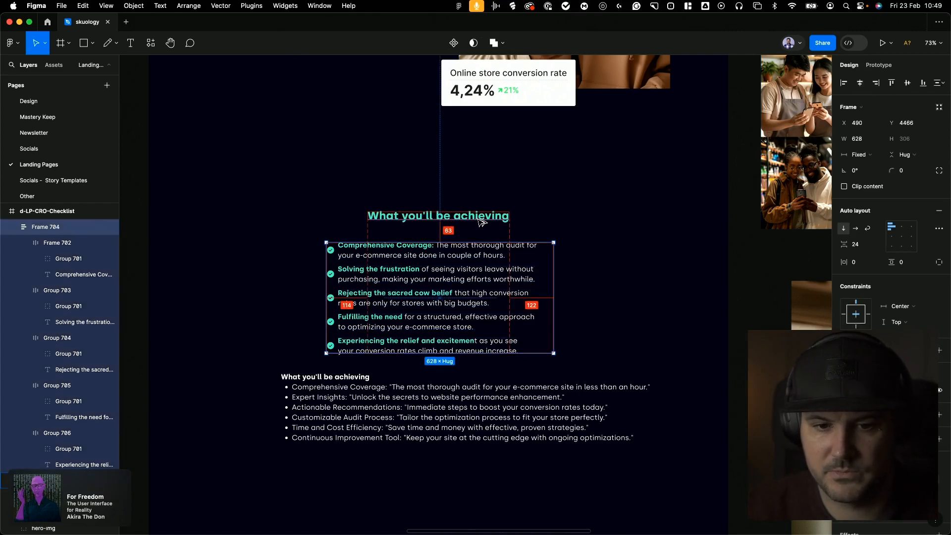
key("Up")
key("Up")
key("Up")
key("Up")
key("Up")
key("Up")
key("Up")
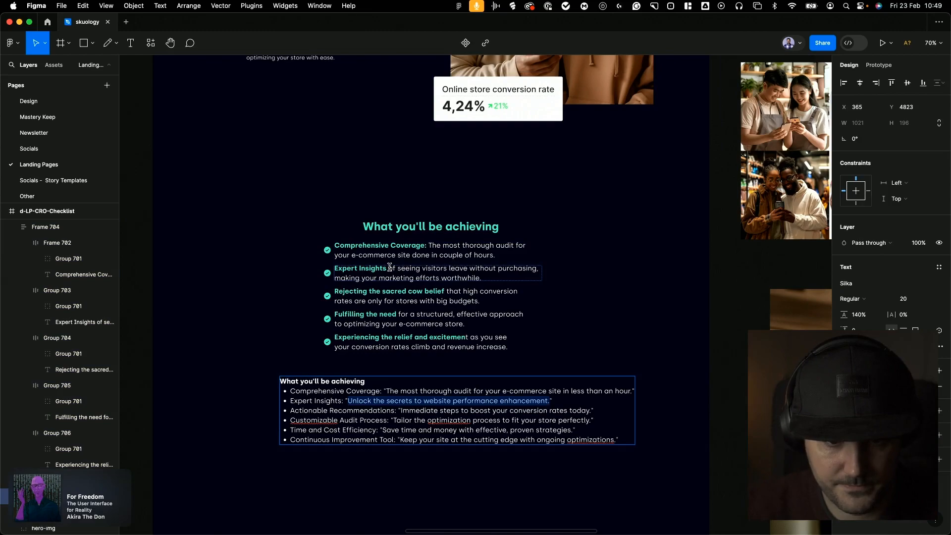
Replace the Expert Insights description with "Unlock the secrets to website performance enhancement." and add a colon after the lead-in
left_click_drag(390, 268, 516, 278)
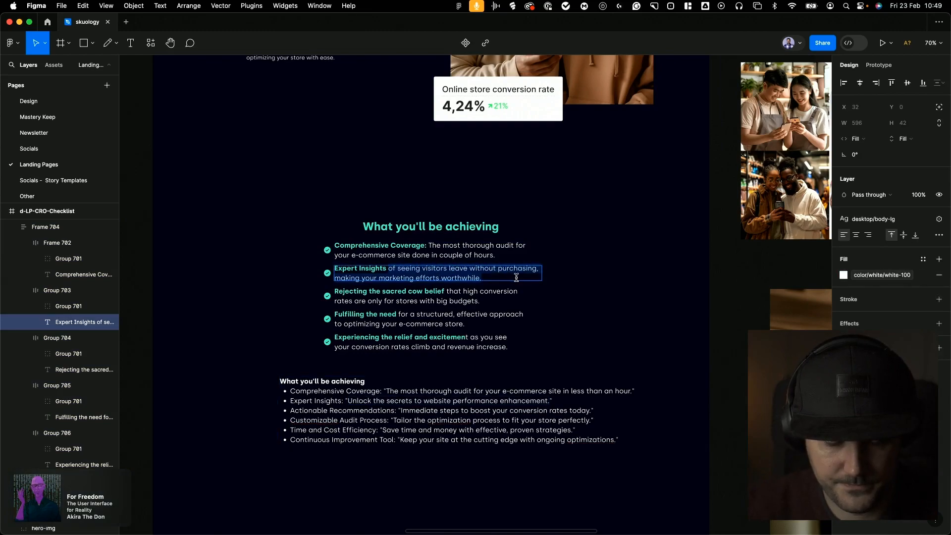
type("Unlock the secrets to website performance enhancement.")
left_click(388, 268)
type(":")
scroll(472, 271, "left", 1)
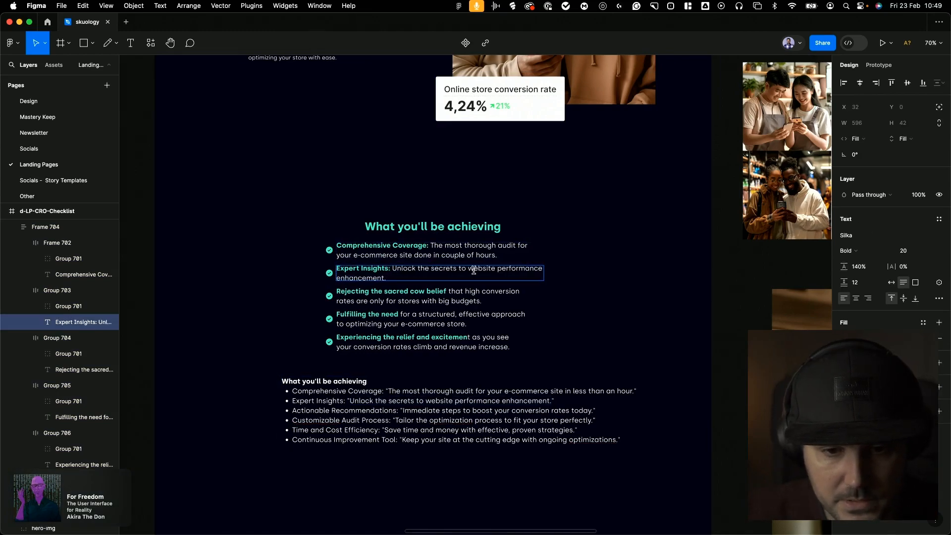
Try extending the end of the Expert Insights item with "in our FREE Community."
left_click(501, 275)
key("BackSpace")
type("in our FREE co")
type("mmunity")
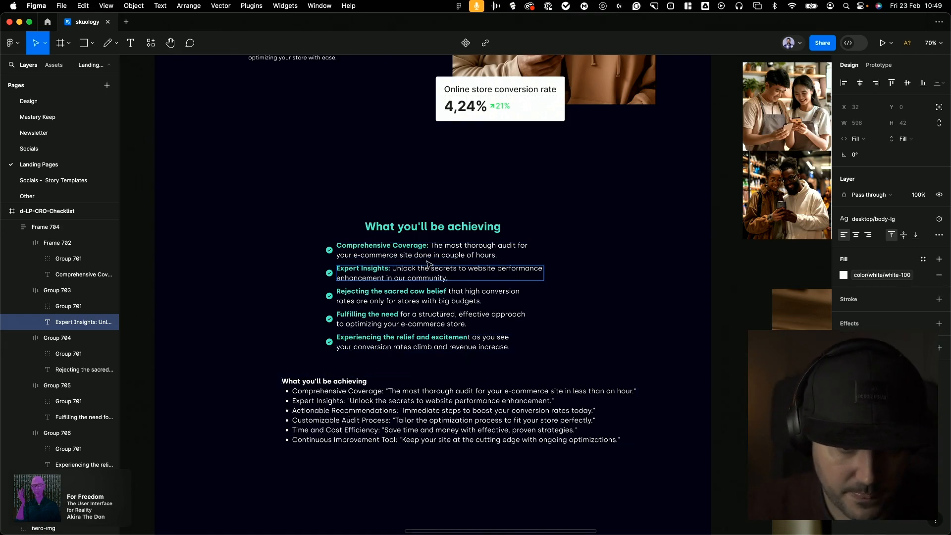
type(".")
left_click(395, 278)
type("FREE")
left_click(430, 278)
key("BackSpace")
type("C")
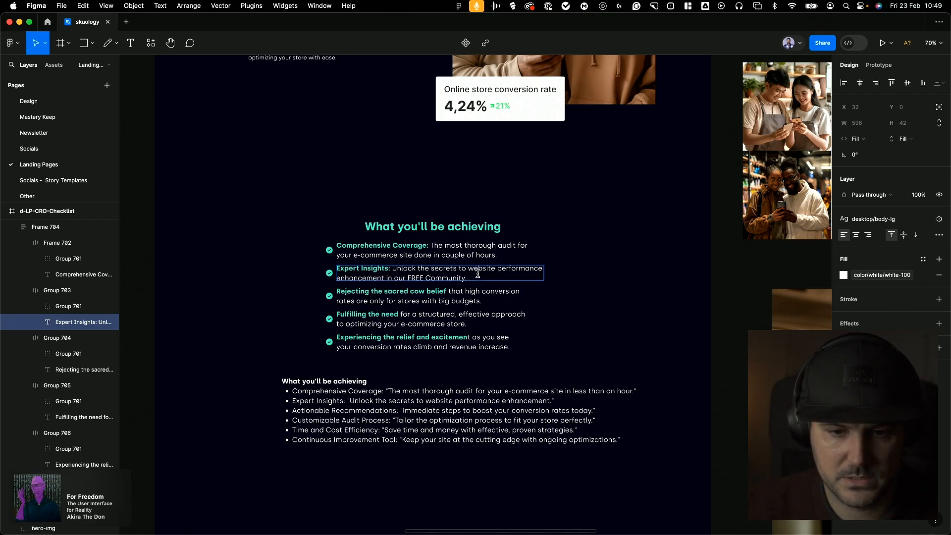
Remove the words "in our FREE Community" from the Expert Insights item
left_click_drag(465, 278, 386, 278)
key("BackSpace")
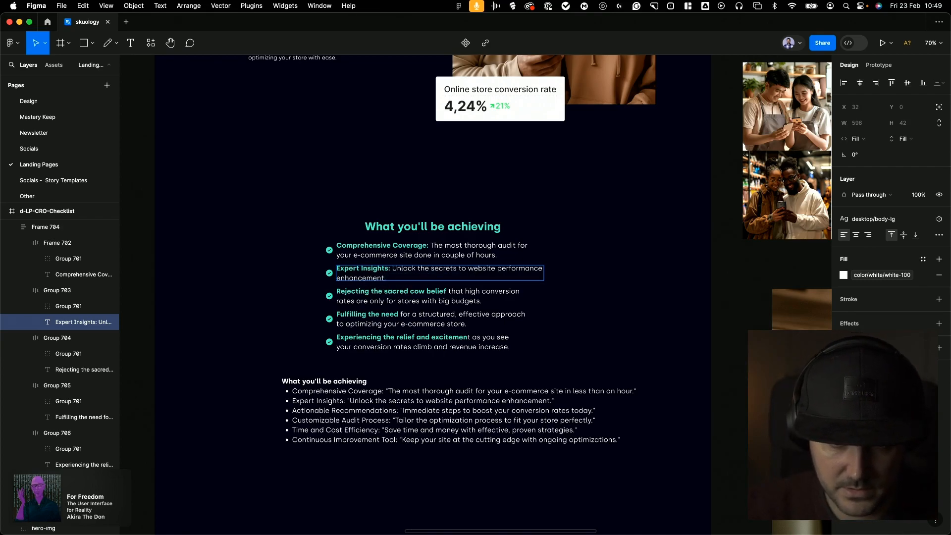
key("Escape")
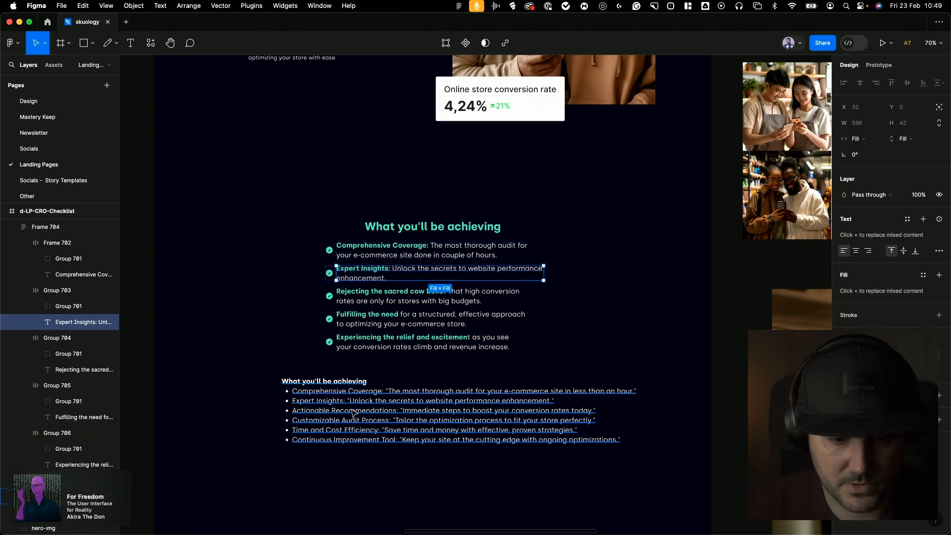
Replace the third item's lead-in "Rejecting the sacred cow belief" with "Actionable Recommendations:" from the bullet text
left_click(353, 414)
double_click(397, 410)
left_click_drag(397, 410, 302, 409)
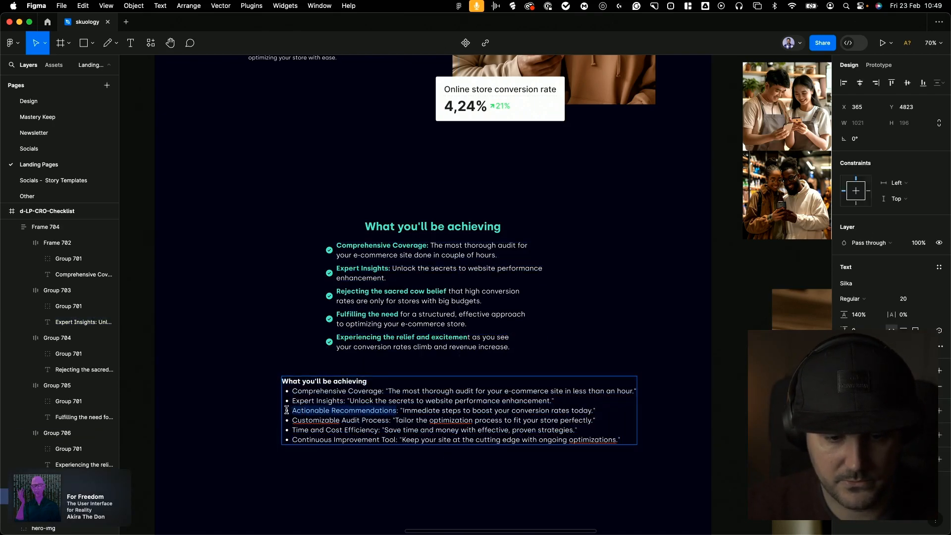
double_click(447, 291)
left_click_drag(447, 291, 338, 295)
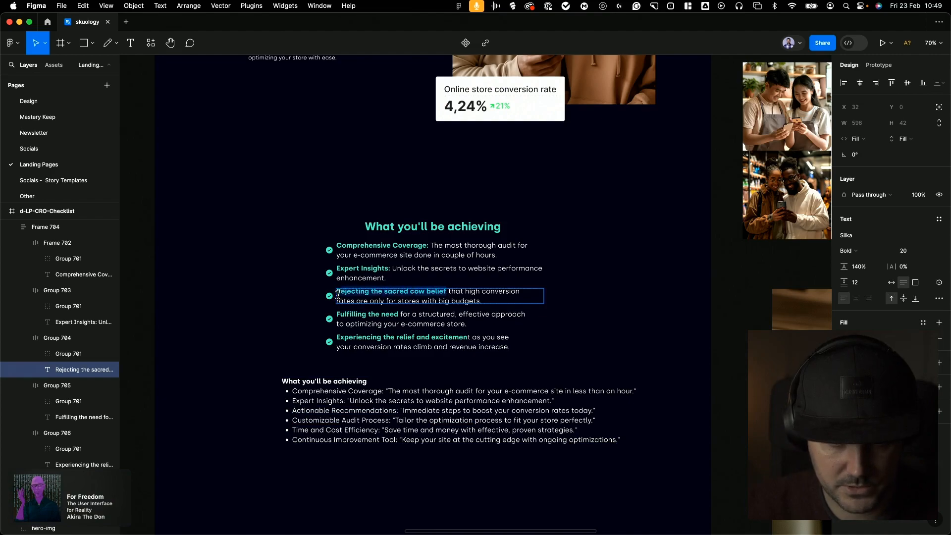
type("Actionable Recommendations:")
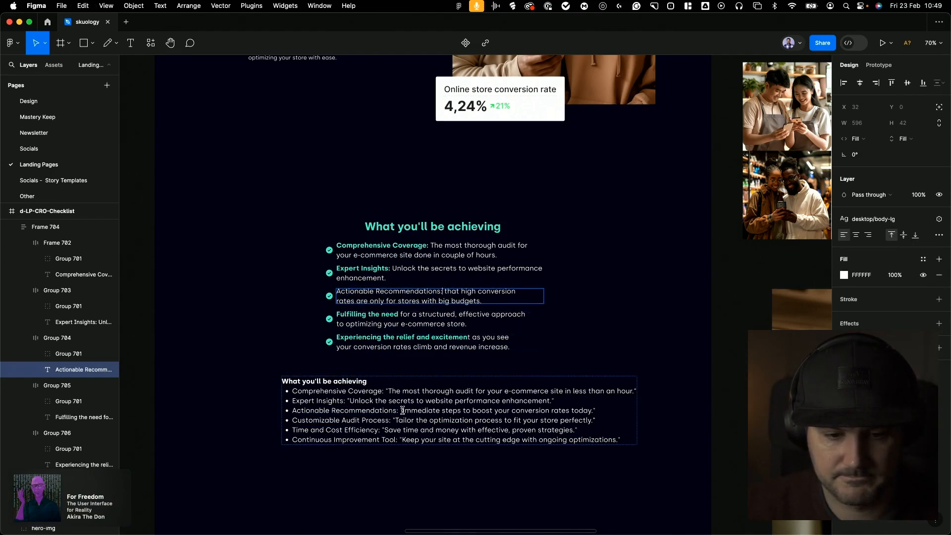
Set the third item's description to "Immediate steps to boost your conversion rates today." and make its lead-in bold green
left_click_drag(402, 408, 580, 408)
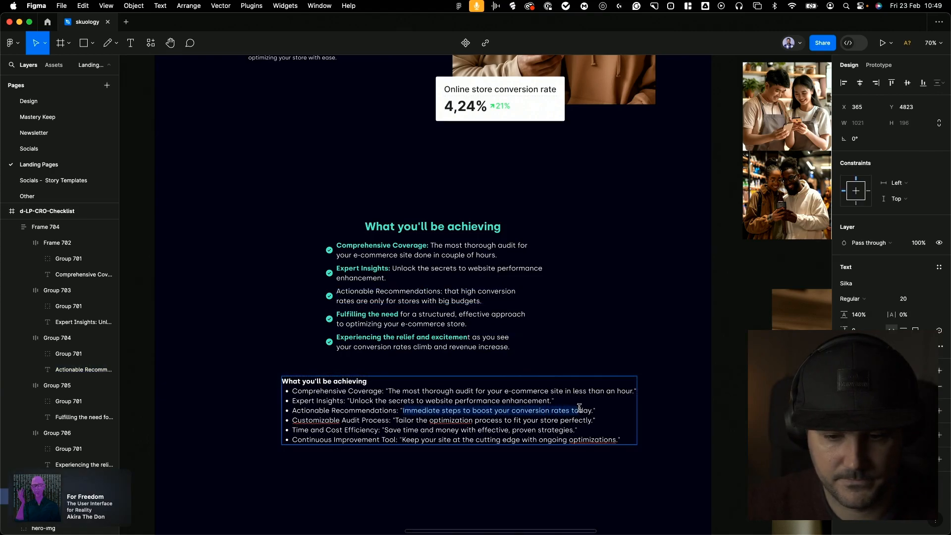
double_click(446, 292)
left_click_drag(446, 292, 527, 301)
type("Immediate steps to boost your conversion rates today.")
left_click_drag(444, 291, 305, 288)
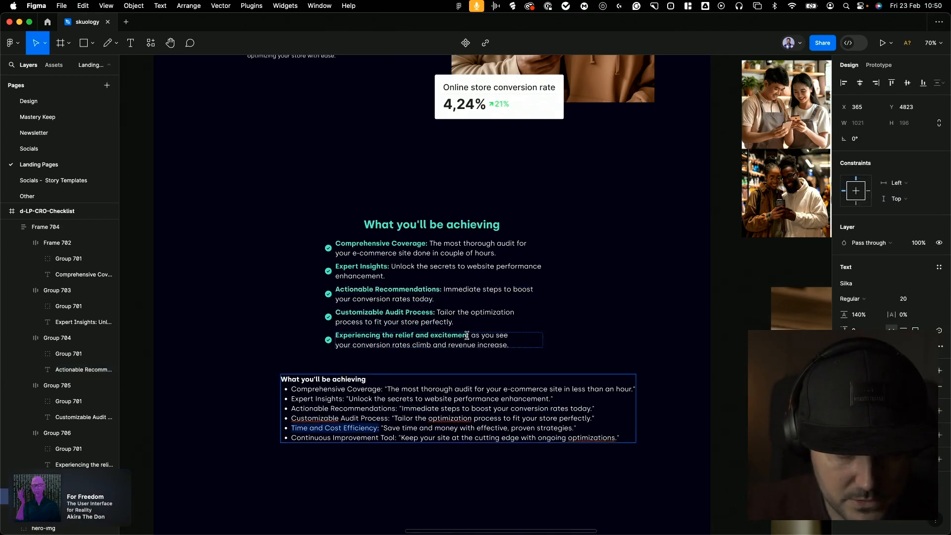
Reword the fifth checkmark item as "Time and Cost Efficiency: Save time and money with effective, proven strategies."
left_click_drag(468, 336, 320, 338)
type("Time and Cost Efficiency:")
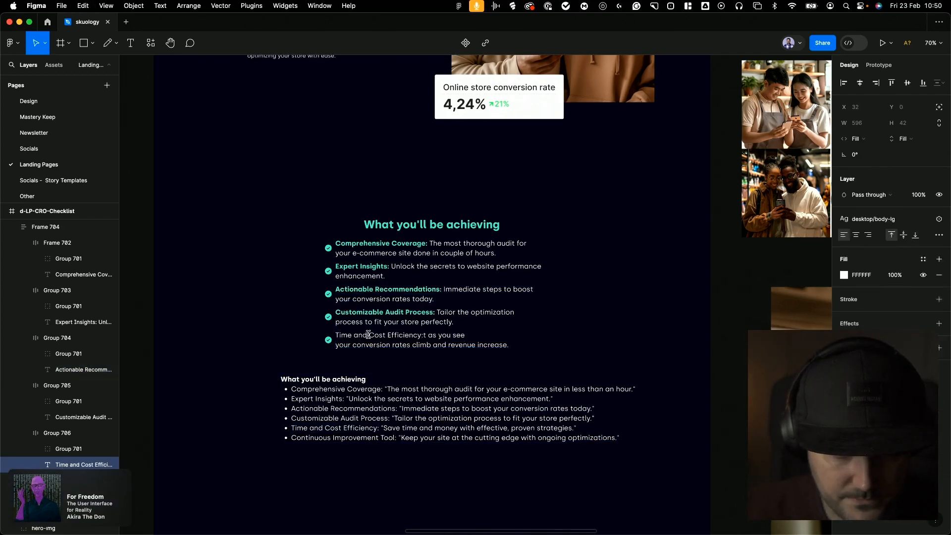
double_click(402, 345)
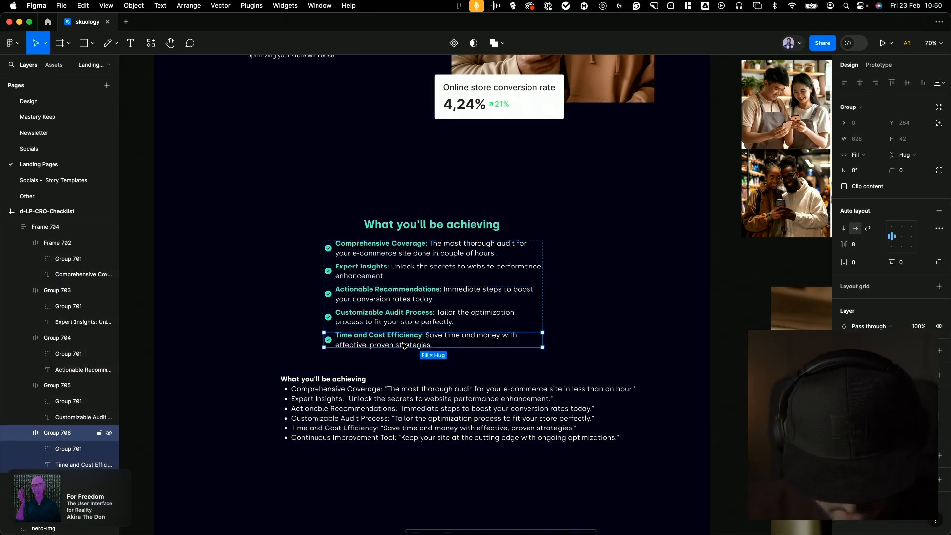
Duplicate the fifth checkmark item below itself and change the copy's lead-in to "Continuous Improvement Tool:" from the bullet text
key("super+d")
left_click(382, 431)
double_click(382, 434)
left_click(397, 439)
left_click(281, 439, "shift")
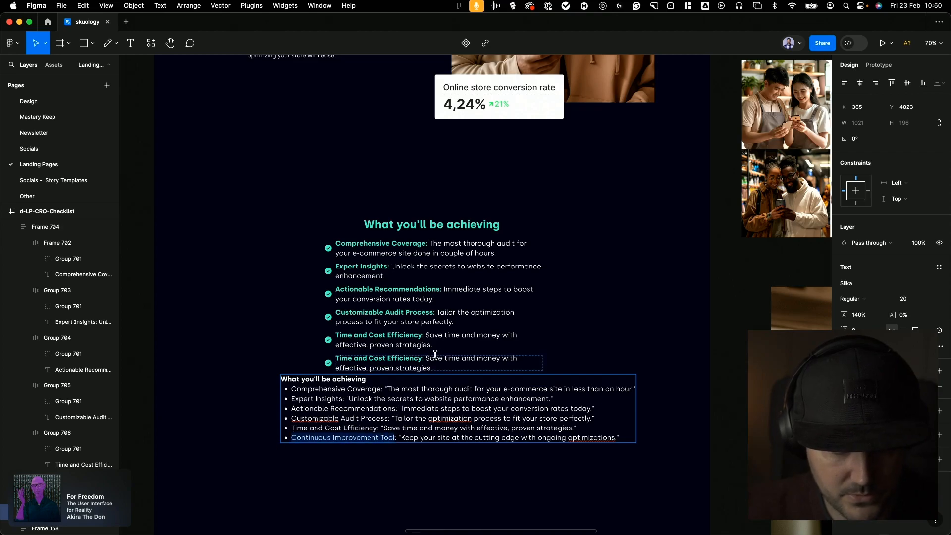
left_click_drag(422, 358, 327, 359)
type("Continuous Improvement Tool:")
Set the sixth item's description to "Keep your site at the cutting edge with ongoing optimizations." and delete the source bullet text block
left_click_drag(402, 438, 604, 438)
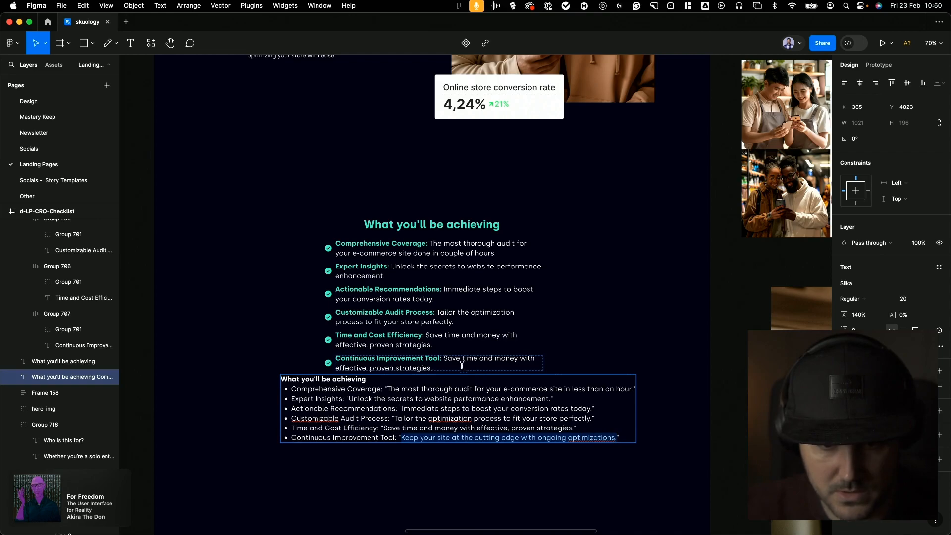
left_click_drag(444, 359, 434, 368)
type("Keep your site at the cutting edge with ongoing optimizations.")
key("Escape")
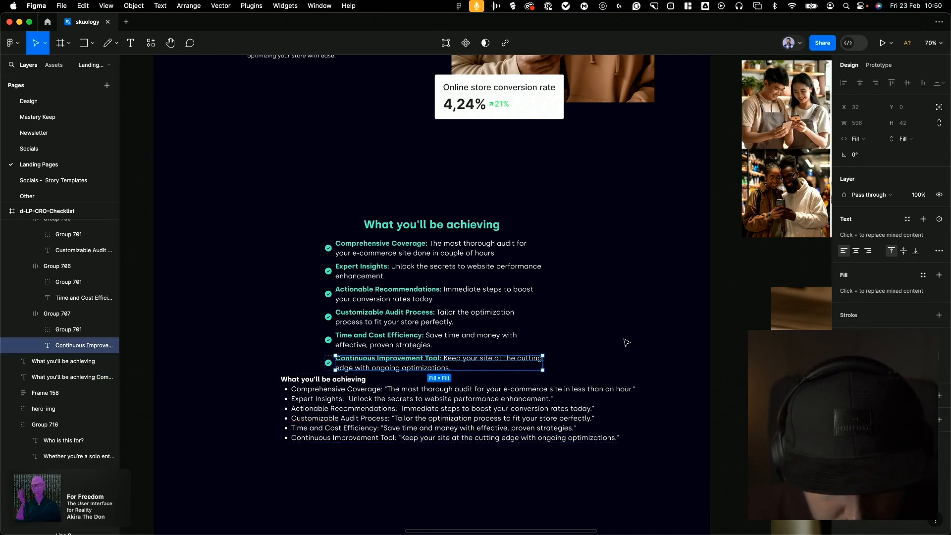
left_click(455, 410)
key("Delete")
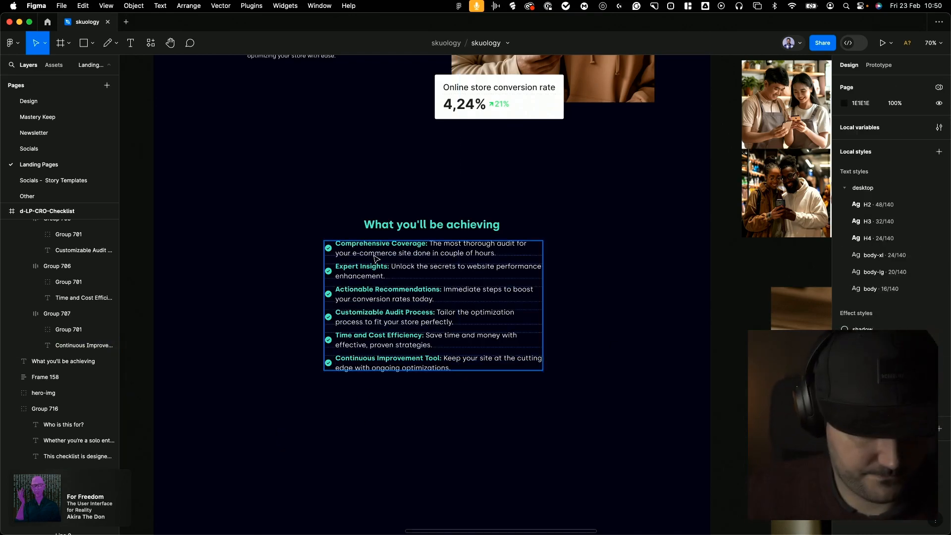
Narrow the checkmark list frame to a width of 552, centred under the "What you'll be achieving" heading
left_click(446, 248)
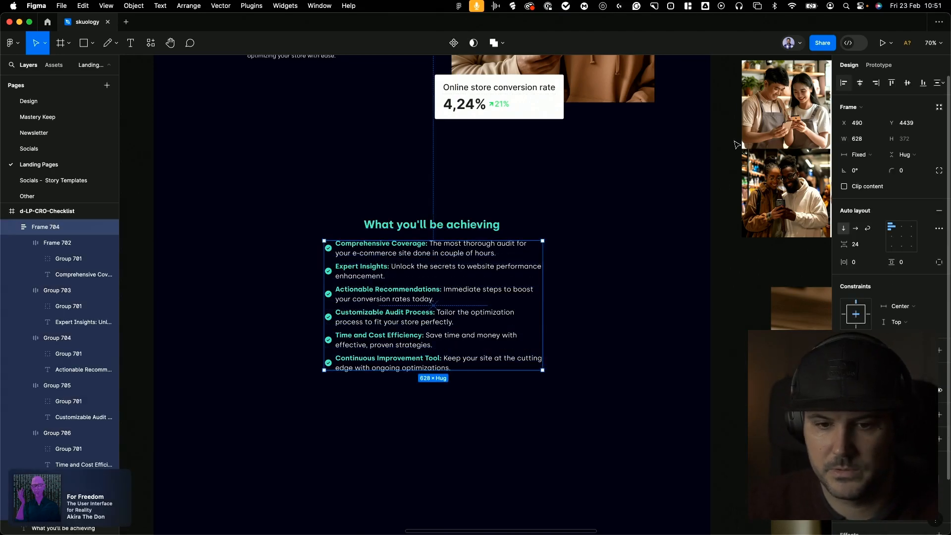
double_click(439, 271)
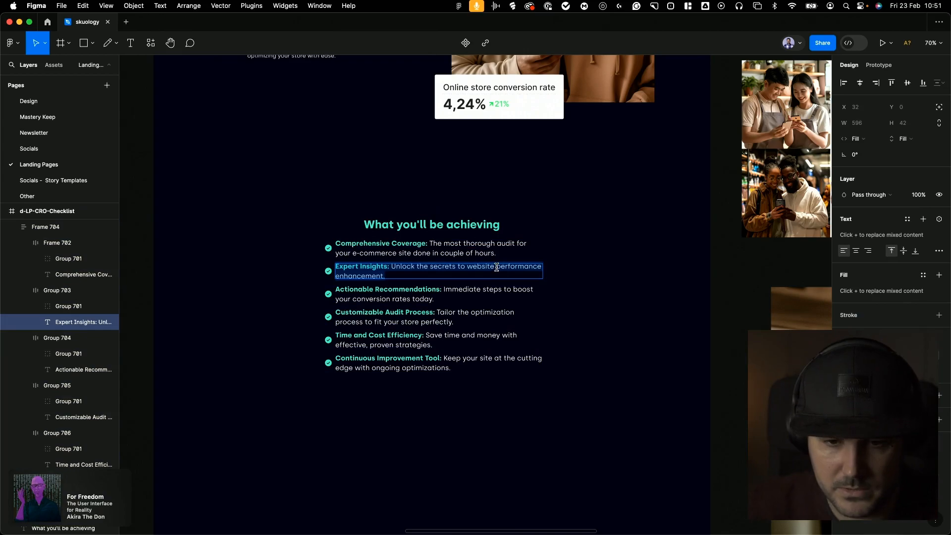
key("Escape")
key("Escape")
scroll(425, 183, "down", 3)
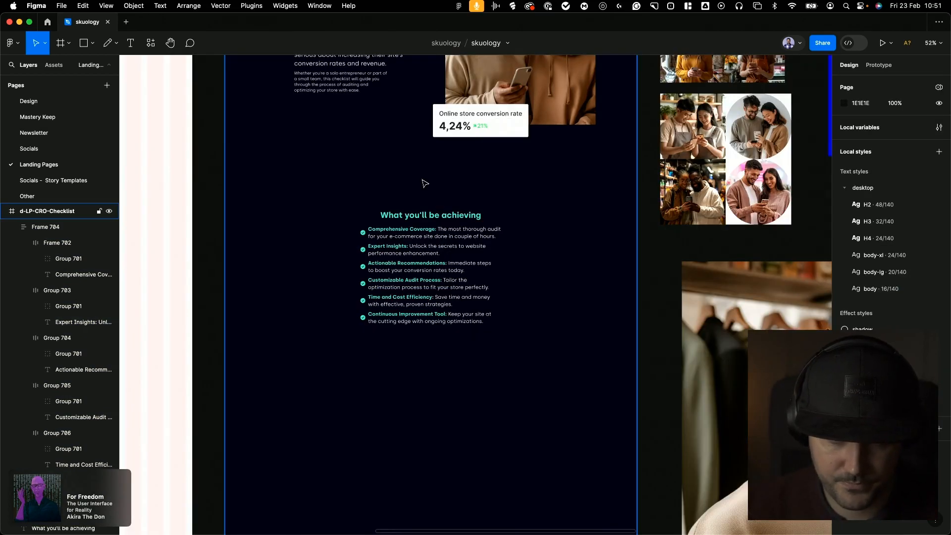
Set the vertical spacing between the checkmark list items to 36
scroll(425, 184, "up", 5)
scroll(425, 183, "down", 4)
double_click(453, 245)
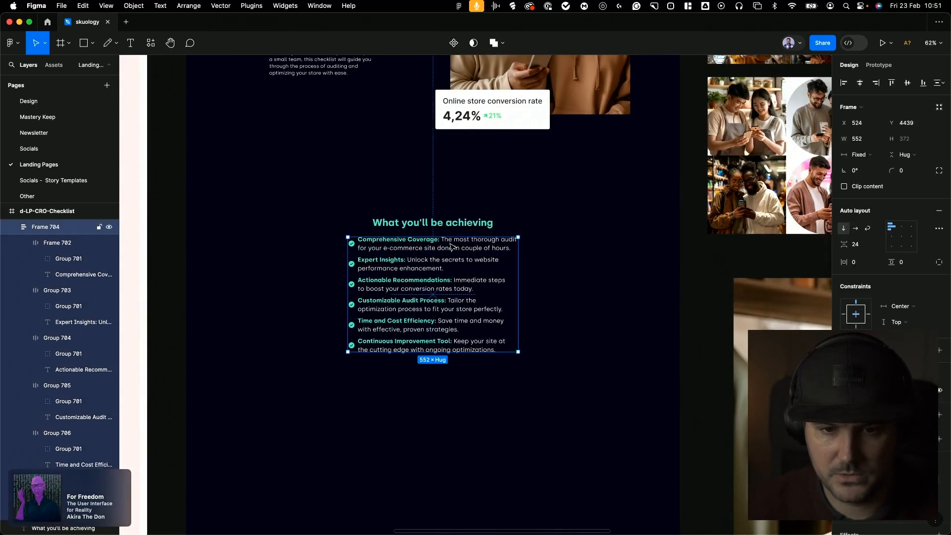
key("super+a")
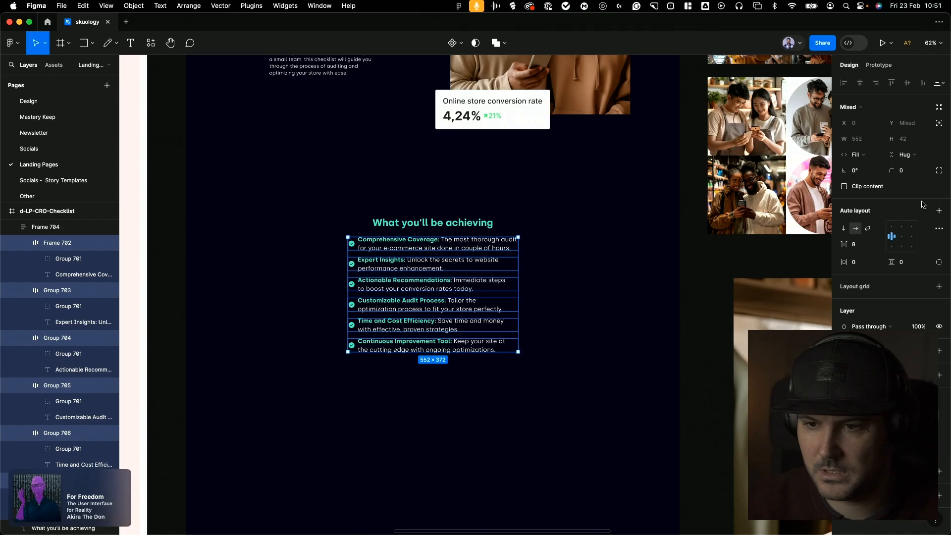
left_click(863, 245)
key("shift+Return")
type("36")
key("Tab")
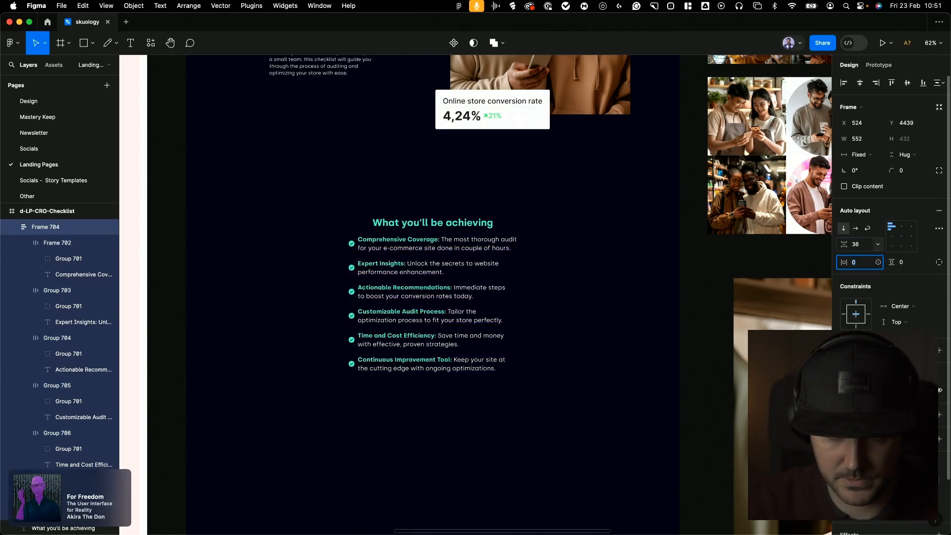
Put each item's description on its own line, drop the lead-in colons, and shorten the first to "The most thorough audit for your e-commerce site"
scroll(493, 258, "up", 3)
scroll(493, 258, "up", 2)
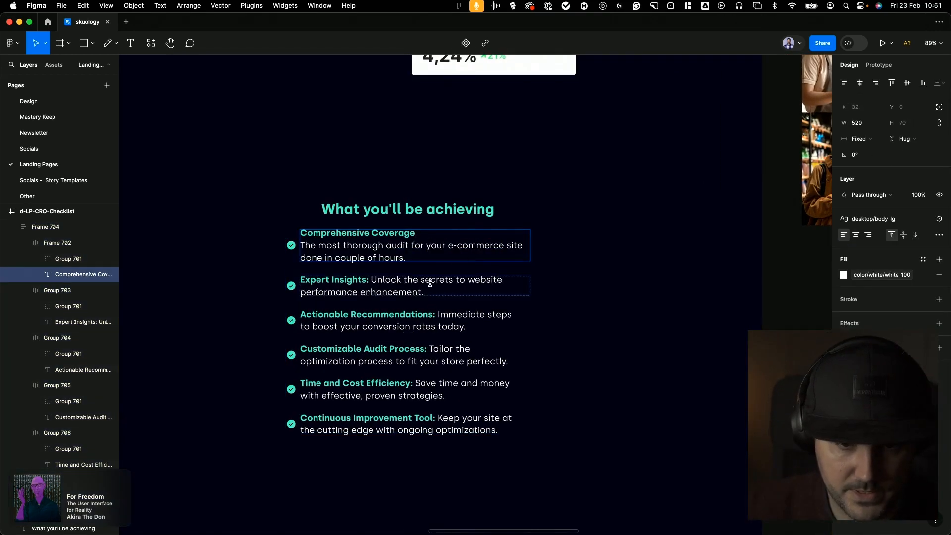
left_click(372, 281)
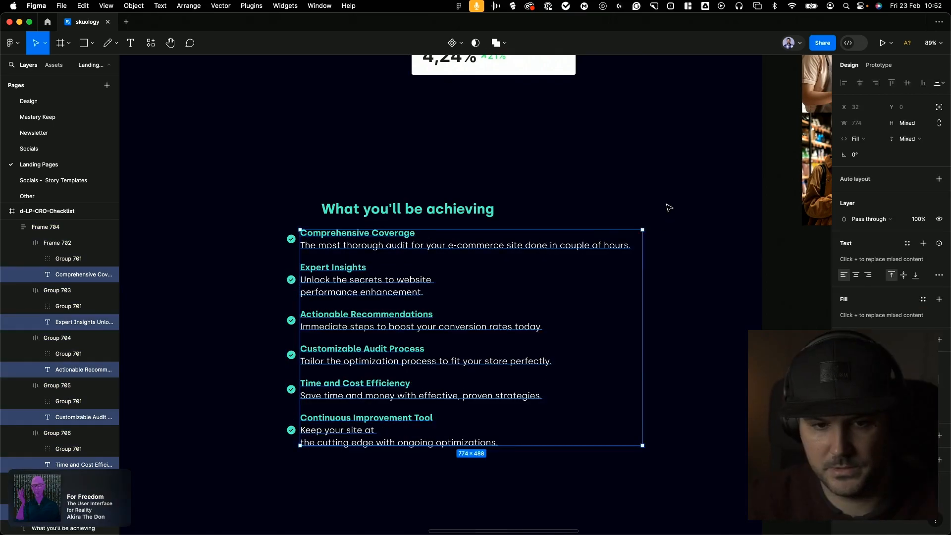
left_click(667, 208)
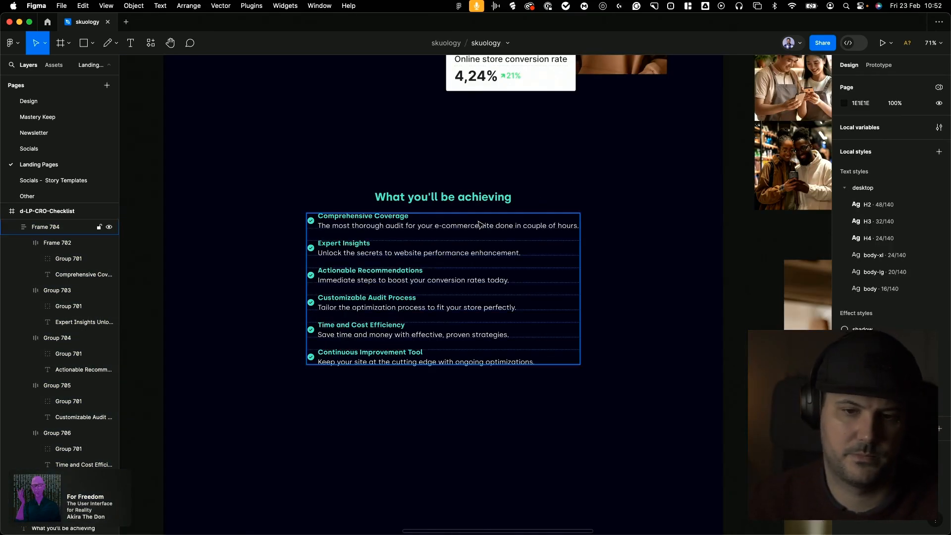
double_click(342, 218)
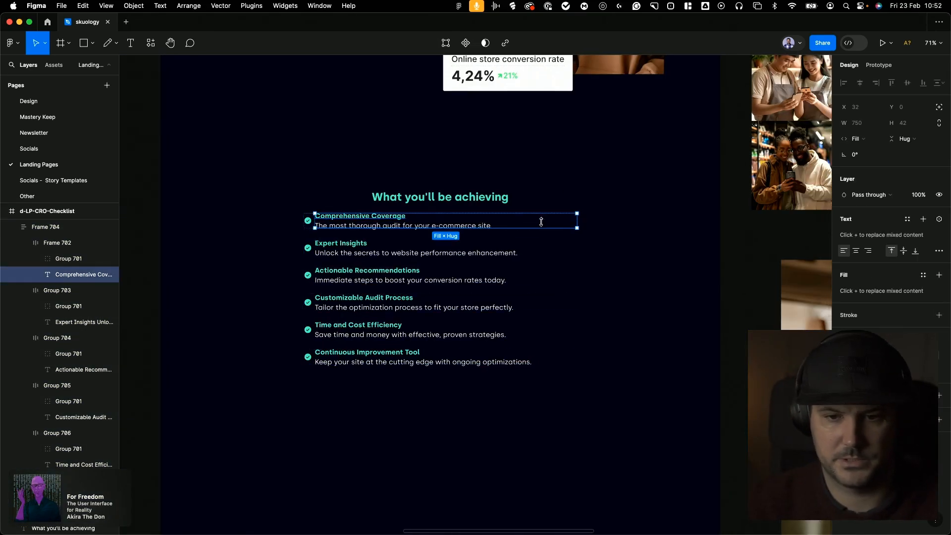
double_click(572, 223)
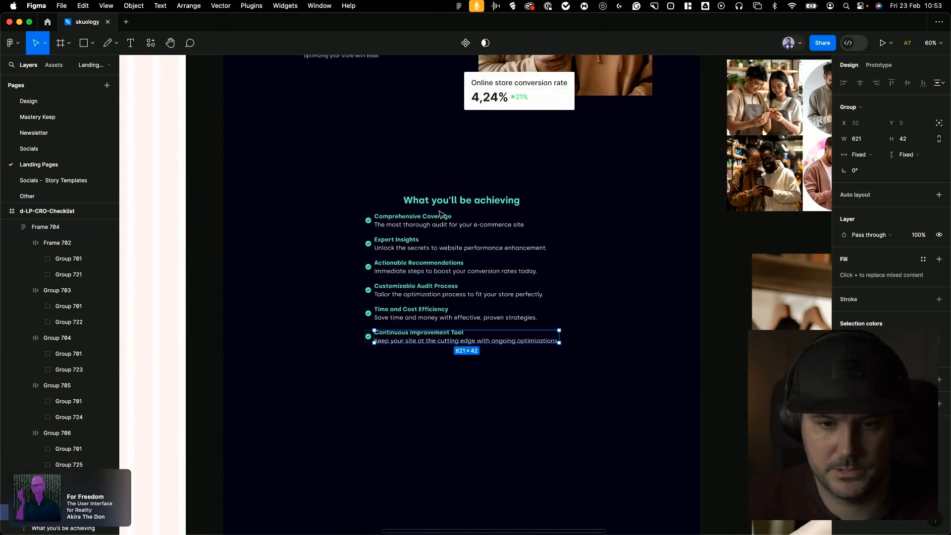
Apply auto layout to each item's text group and duplicate the text inside, giving two stacked copies per item
left_click(440, 214)
key("shift+a")
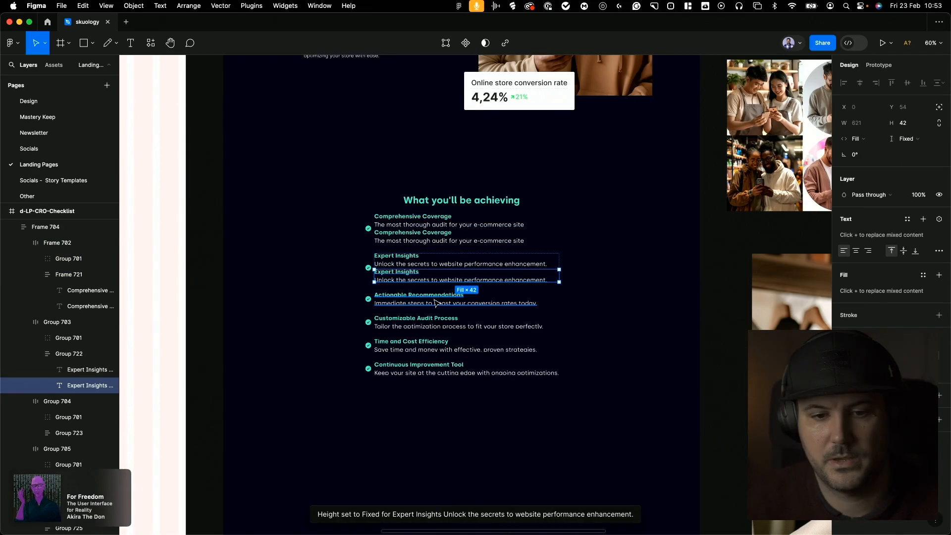
left_click(435, 301, "super")
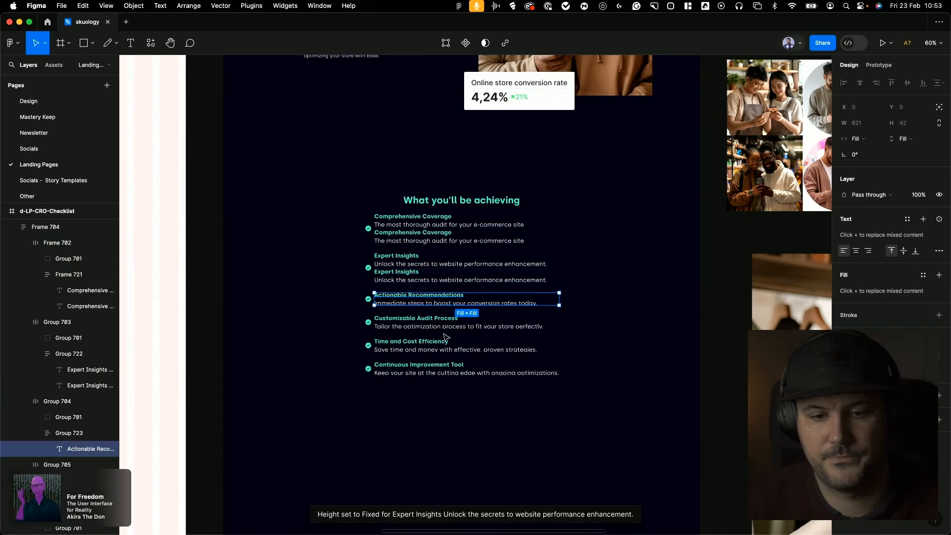
key("super+d")
Trim the Comprehensive Coverage and Expert Insights text copies so each item has a separate lead-in and description
key("BackSpace")
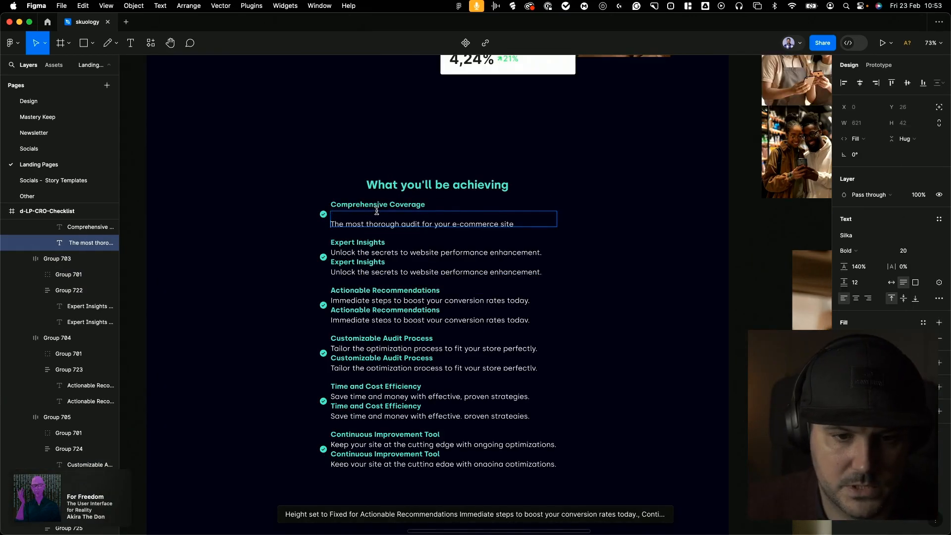
key("BackSpace")
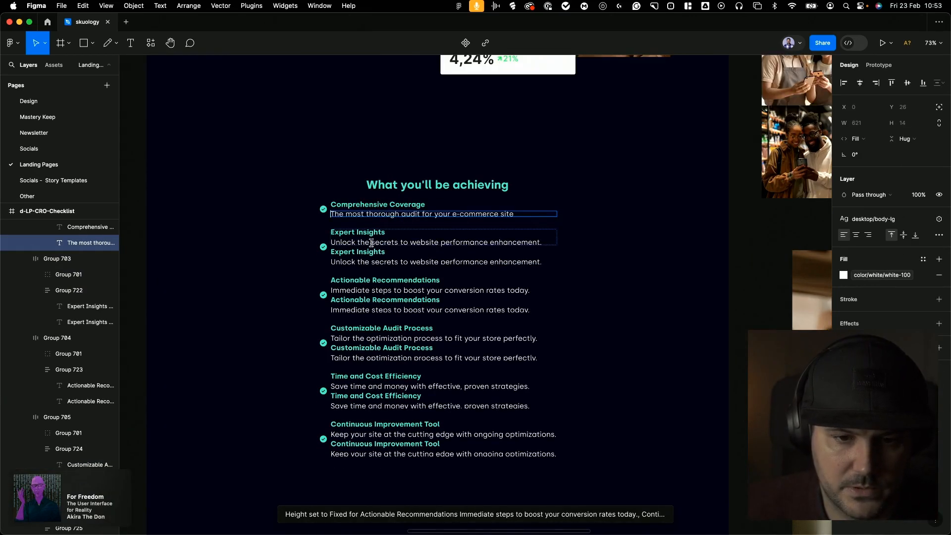
left_click_drag(387, 233, 620, 240)
key("BackSpace")
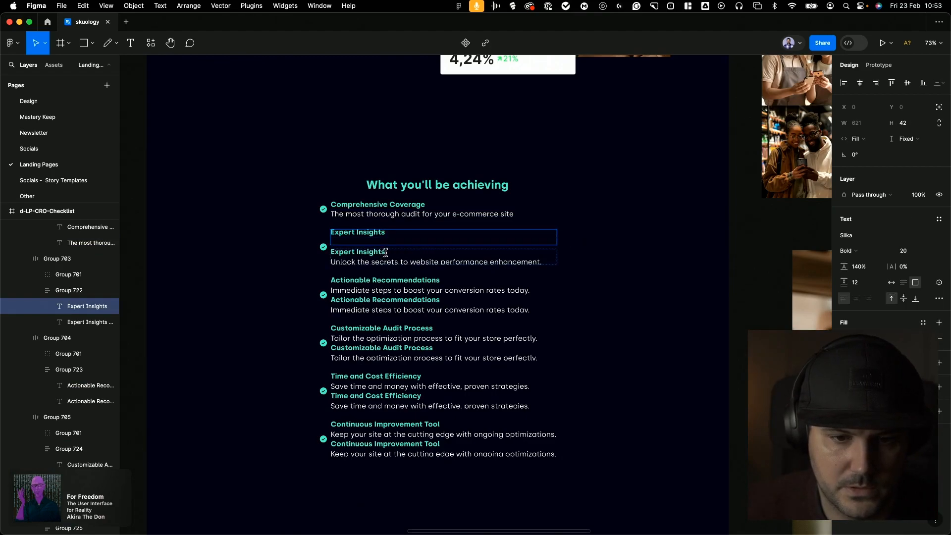
left_click(386, 253)
key("BackSpace")
Separate the Actionable Recommendations item by removing the description from its upper text and the lead-in from its lower text
double_click(440, 280)
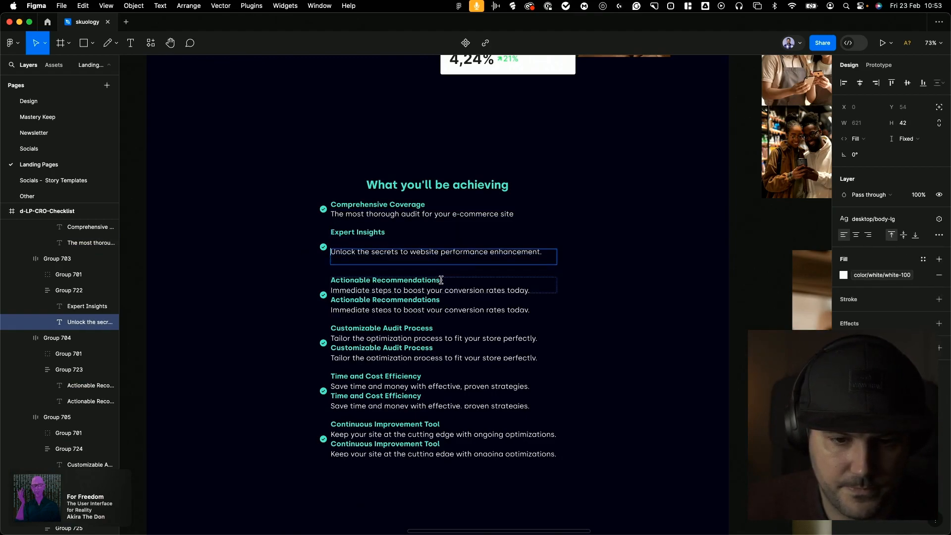
left_click_drag(440, 280, 614, 302)
key("BackSpace")
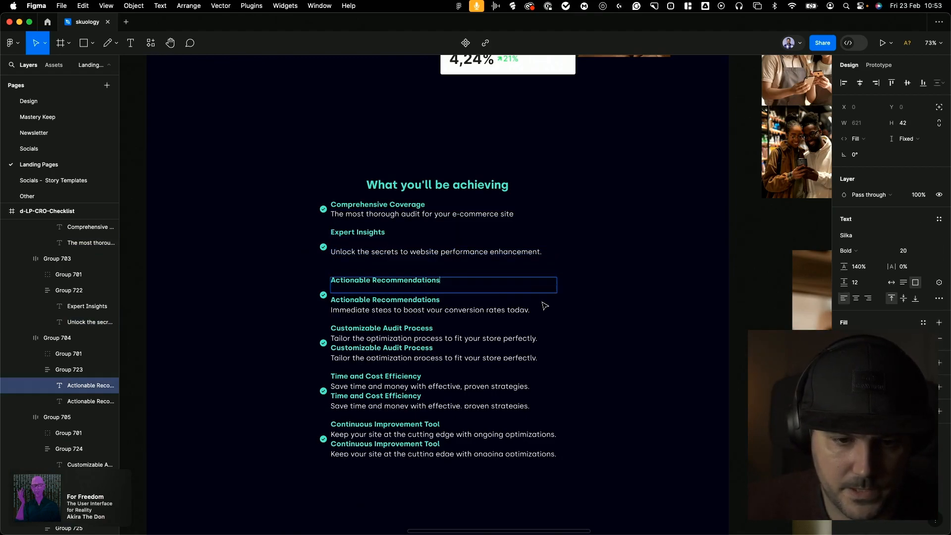
double_click(440, 301)
key("BackSpace")
Reduce the Customizable Audit Process copies to one lead-in text and one description text
double_click(542, 340)
left_click_drag(541, 340, 433, 330)
key("BackSpace")
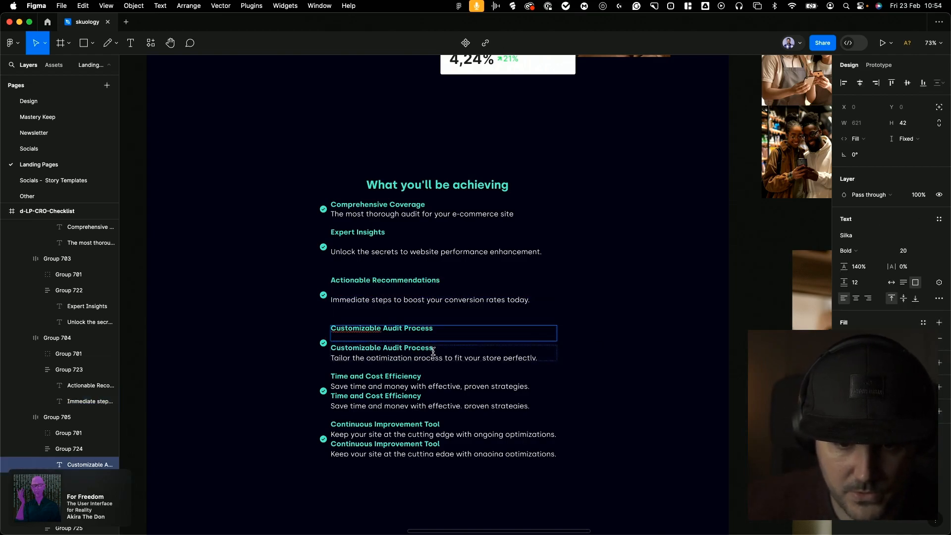
double_click(434, 349)
key("BackSpace")
Split the Time and Cost Efficiency and Continuous Improvement Tool copies into lead-in-only and description-only texts
left_click_drag(422, 378, 633, 399)
key("BackSpace")
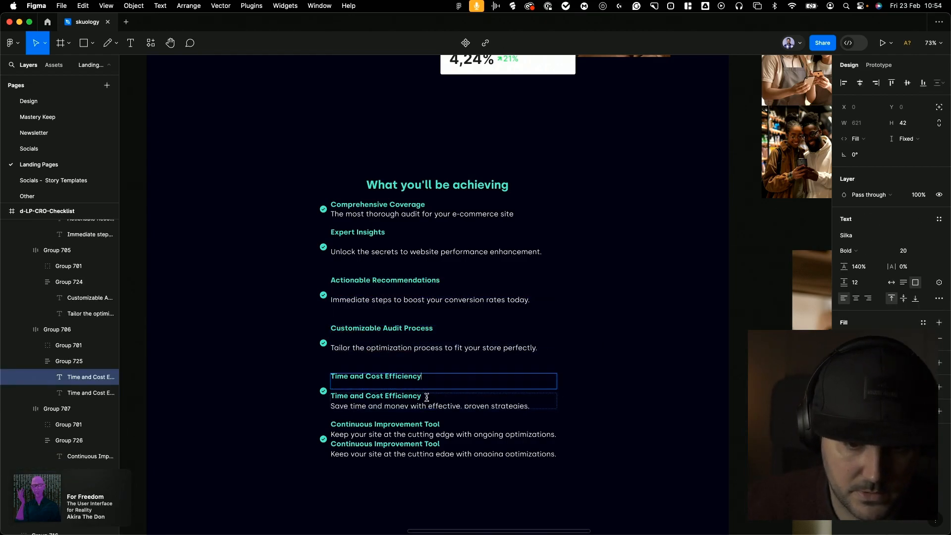
left_click_drag(426, 397, 251, 395)
key("BackSpace")
key("Delete")
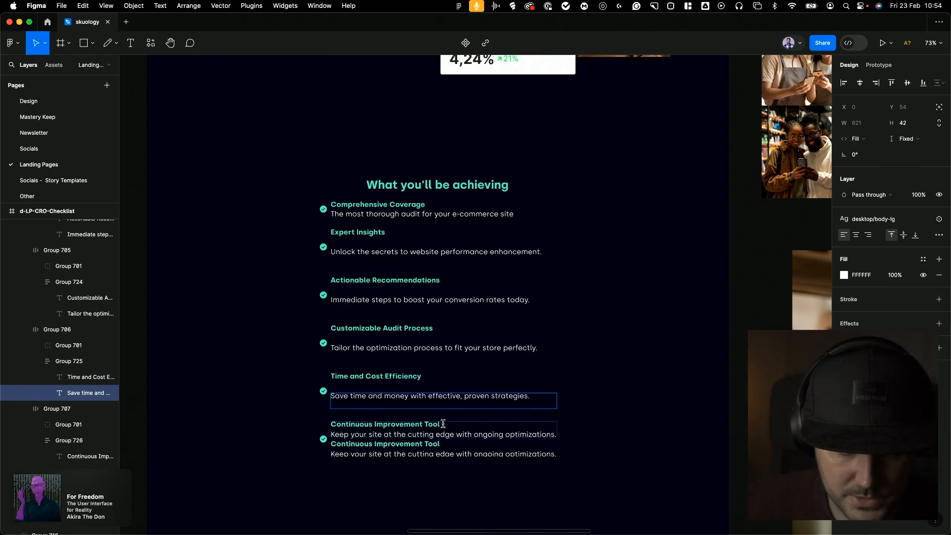
left_click_drag(444, 425, 578, 444)
key("BackSpace")
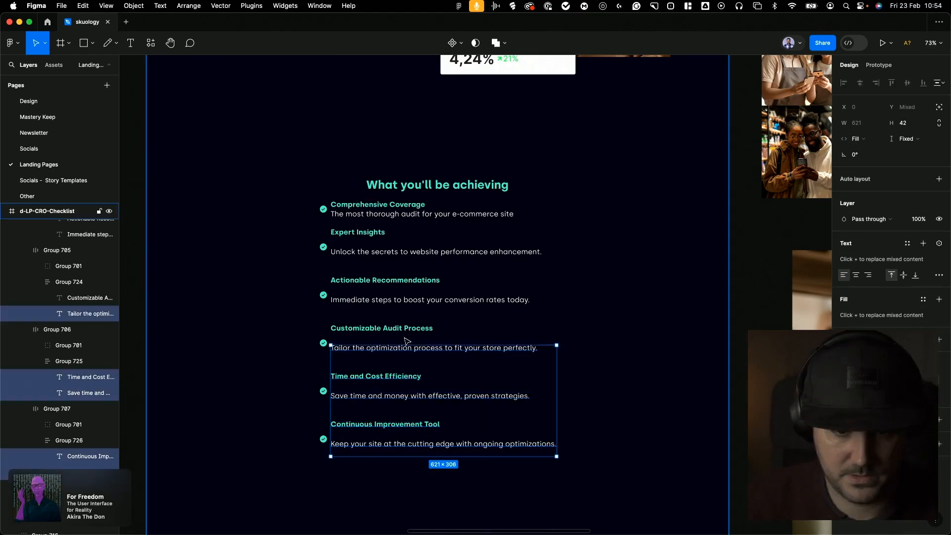
Set the height of all lead-in and description texts in the six items to hug their content
left_click(410, 329, "shift")
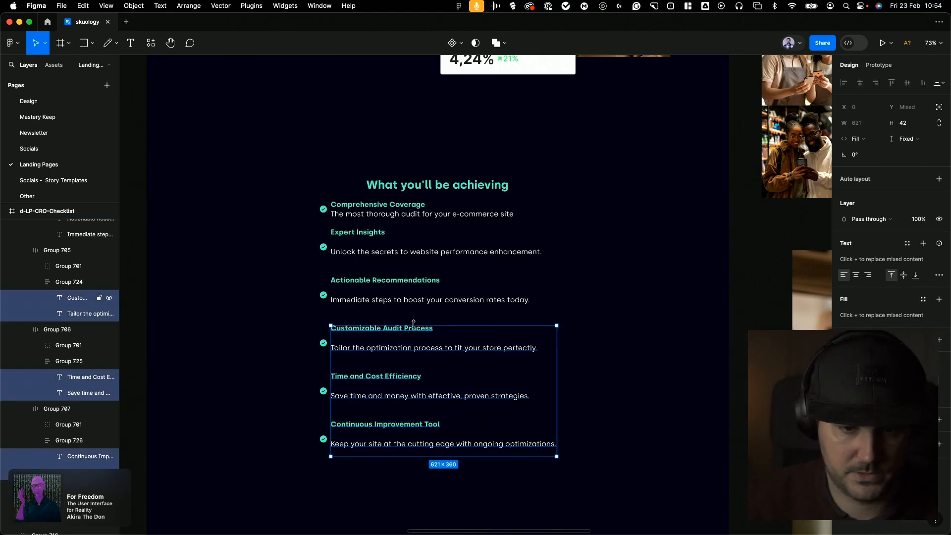
left_click(407, 300, "shift")
left_click(412, 282, "shift")
left_click(394, 252, "shift")
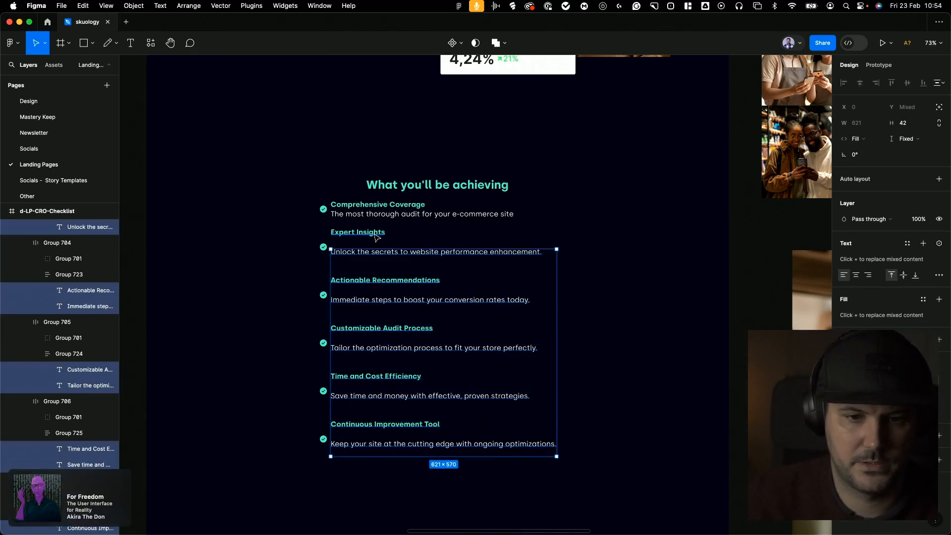
left_click(388, 230, "shift")
left_click(392, 214, "shift")
left_click(395, 204, "shift")
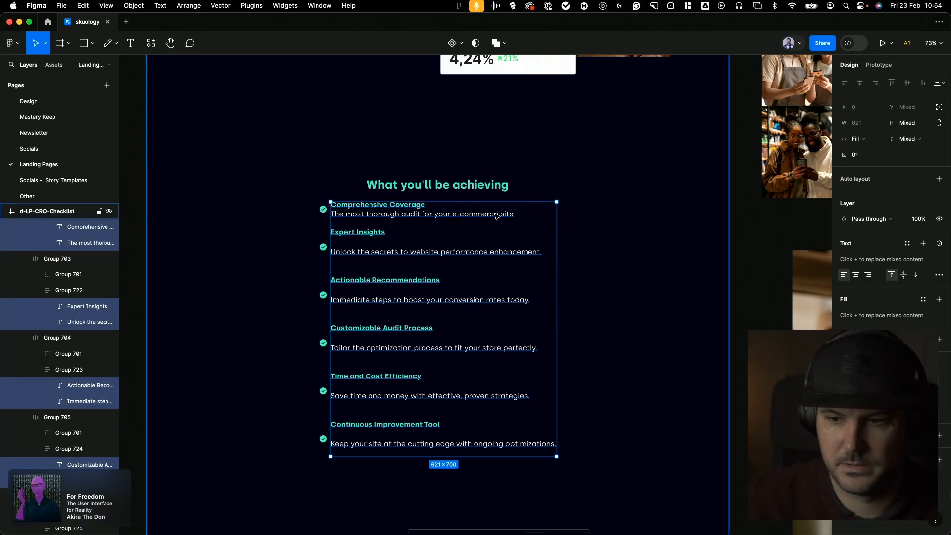
left_click(937, 279)
left_click(789, 359)
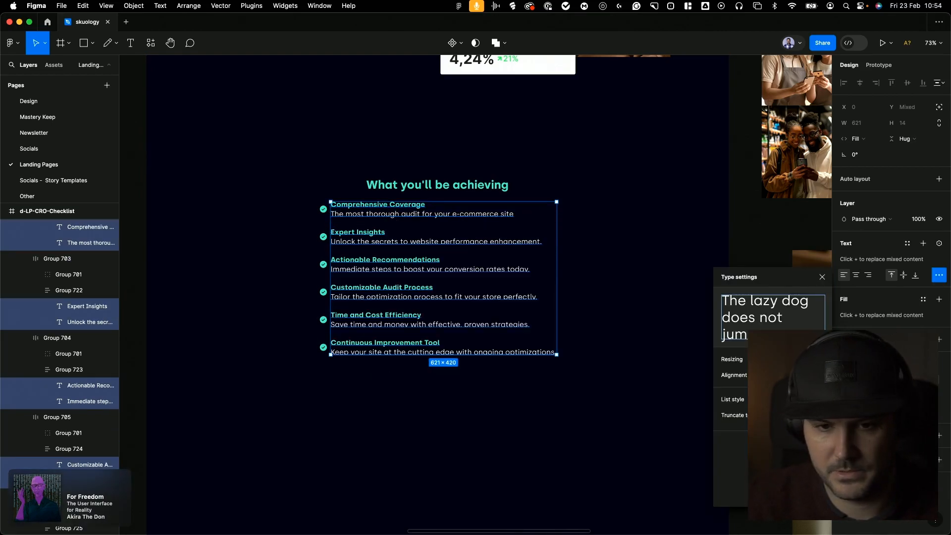
left_click(821, 275)
Enlarge the six green lead-ins so they are bigger than their descriptions
left_click(639, 211)
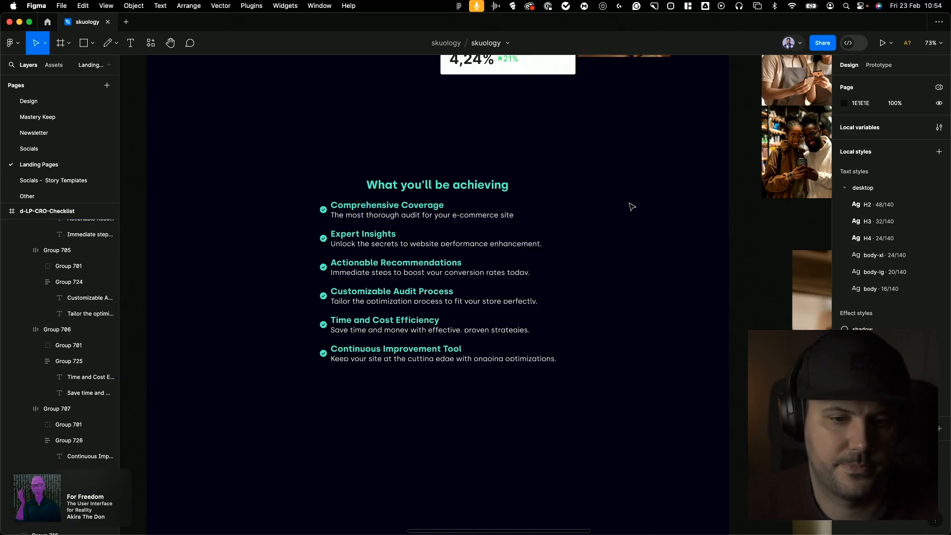
left_click(417, 226)
key("alt")
scroll(733, 268, "down", 2)
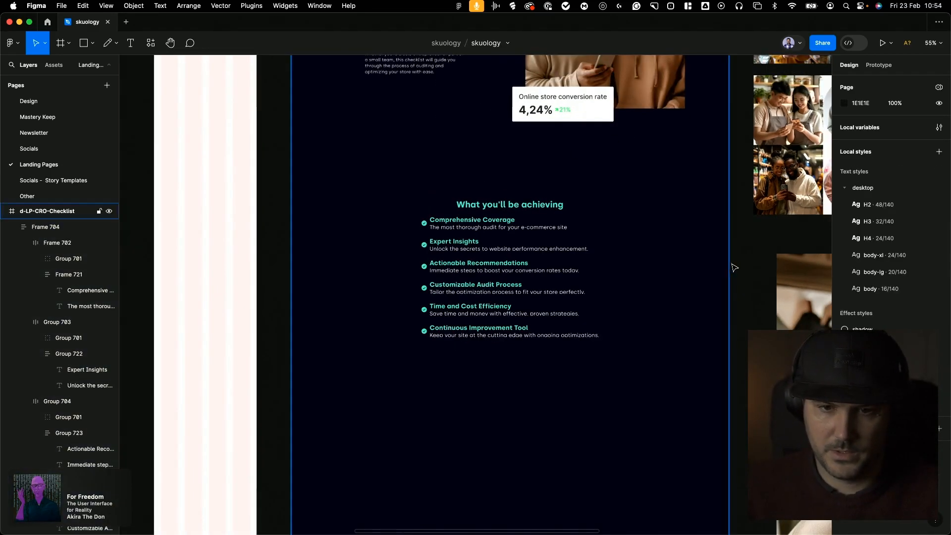
scroll(629, 292, "down", 2)
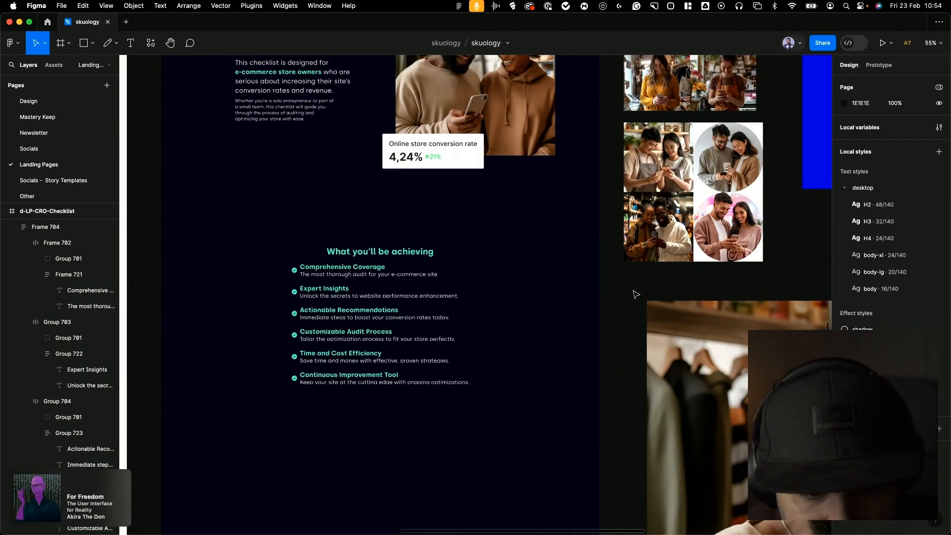
Switch to ChatGPT in the browser and ask for a few photo ideas for this section, including the full "What you'll be achieving" copy
left_click(350, 282)
key("super+Tab")
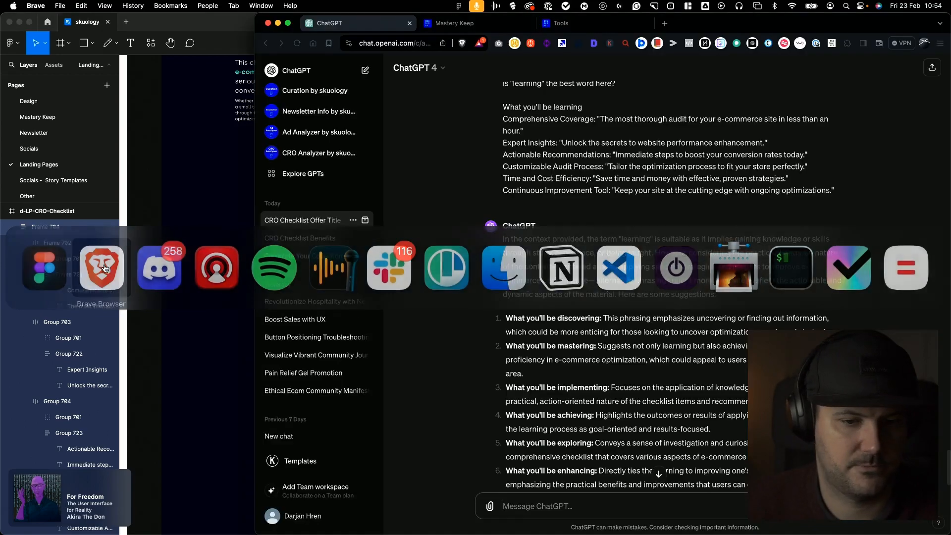
type("I need a photo for this sec")
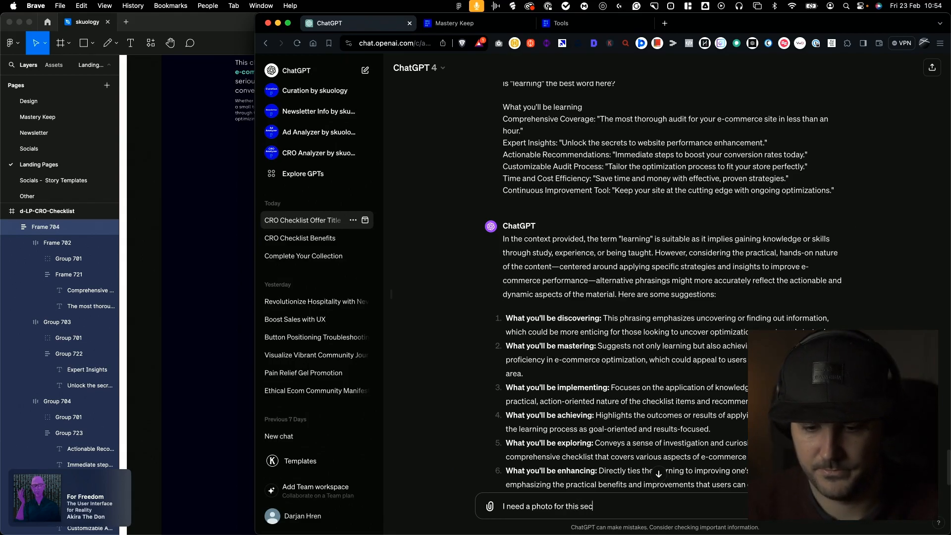
type("ve m")
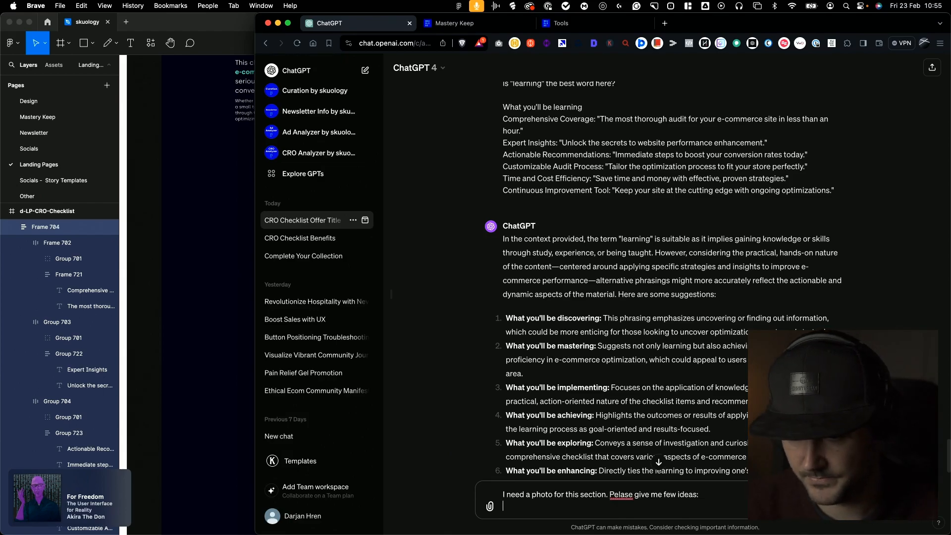
type("e few ideas:")
type("What you'll be achieving Comprehensive Coverage The most thorough audit for your e-commerce site Expert Insights Unlock the secrets to website performance enhancement. Actionable Recommendations Immediate steps to boost your conversion rates today. Customizable Audit Process Tailor the optimization process to fit your store perfectly. Time and Cost Efficiency Save time and money with effective, proven strategies. Continuous Improvement Tool Keep your site at the cutting edge with ongoing optimizations.")
key("Return")
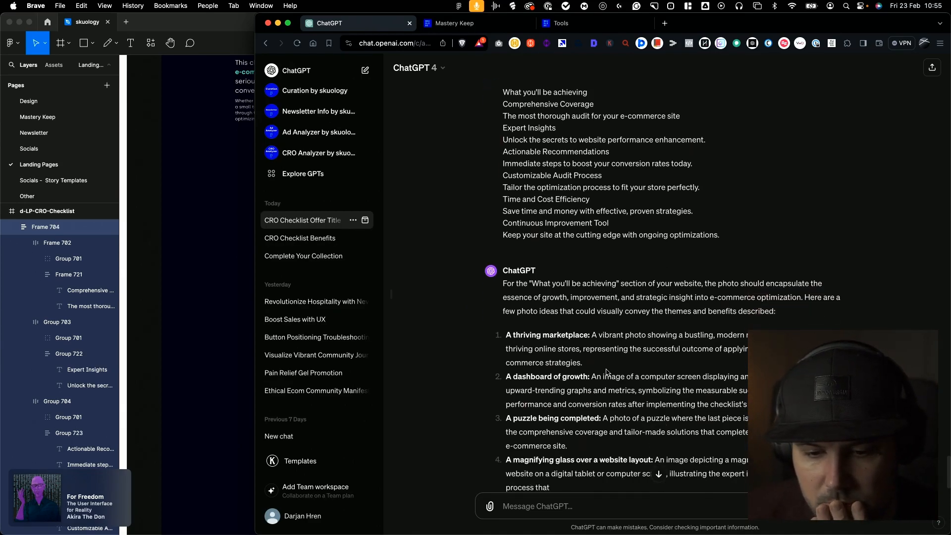
Copy the description of the "A thriving marketplace" photo idea as an image-generation prompt
left_click_drag(602, 366, 591, 336)
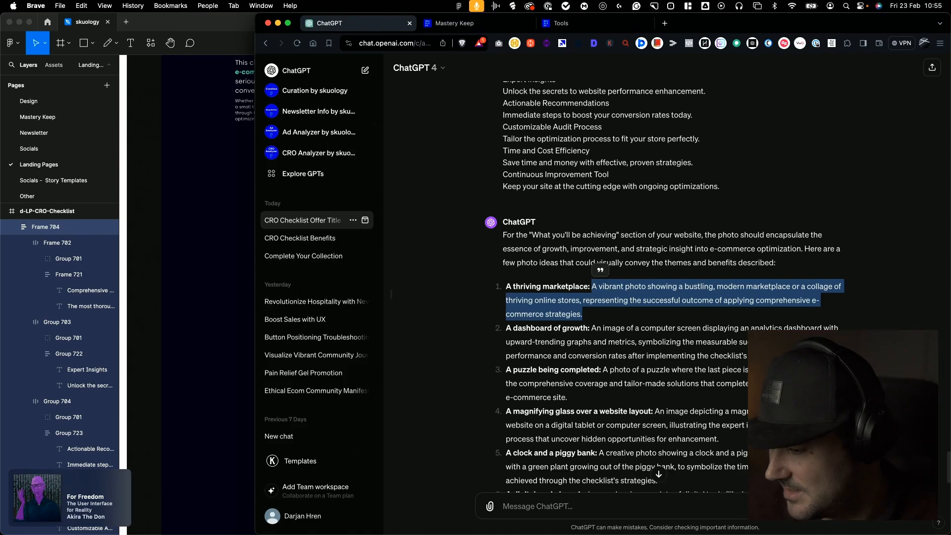
key("super+Tab")
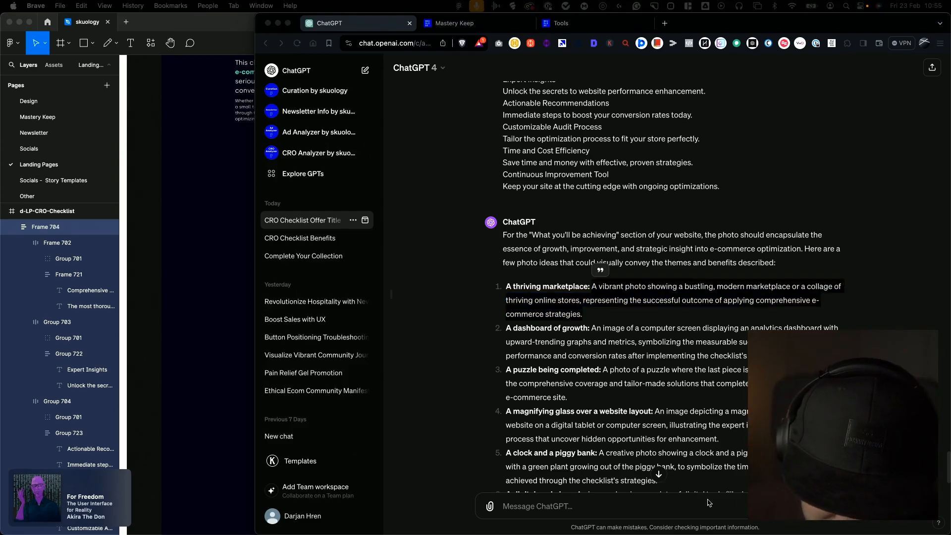
left_click(626, 370)
left_click(627, 370)
scroll(627, 372, "down", 1)
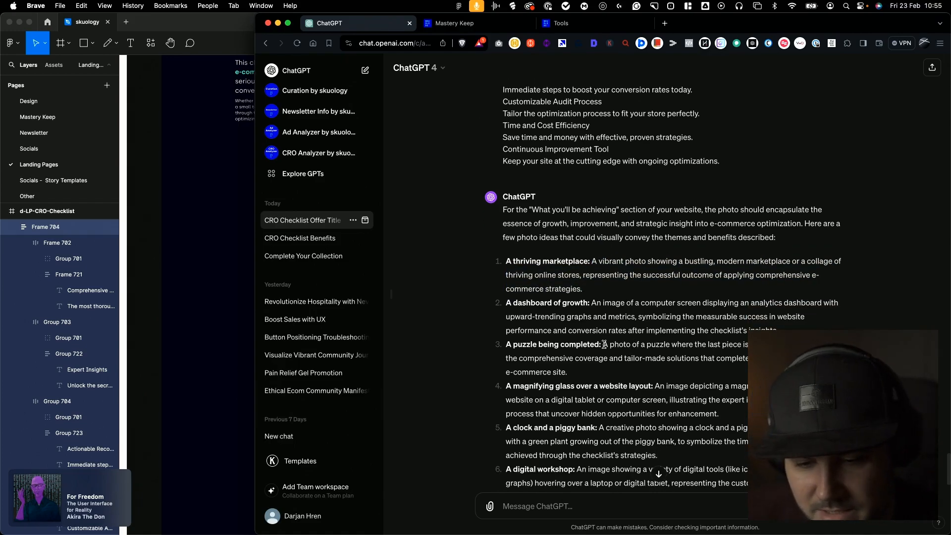
Review the remaining photo ideas and copy the "A clock and a piggy bank" and "A digital workshop" descriptions as image prompts
left_click_drag(605, 343, 639, 373)
left_click(639, 374)
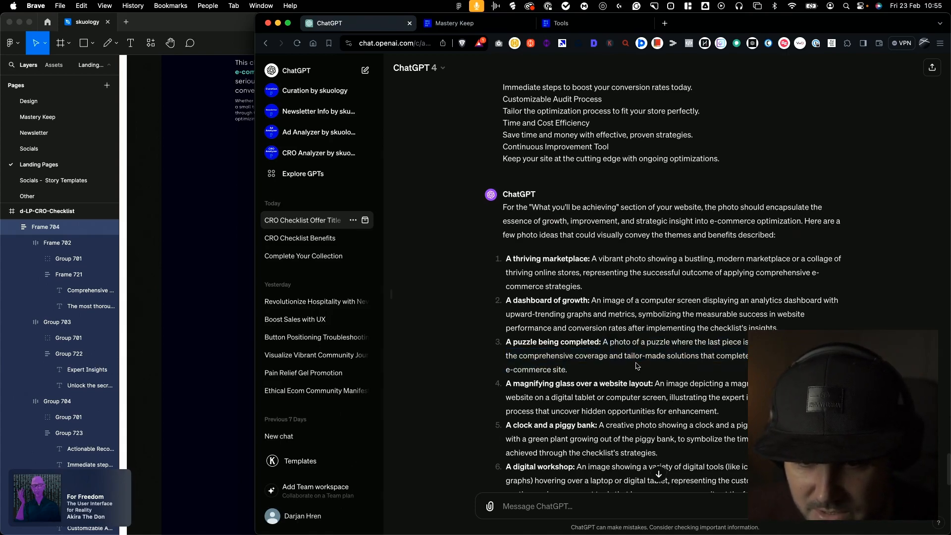
scroll(639, 367, "down", 1)
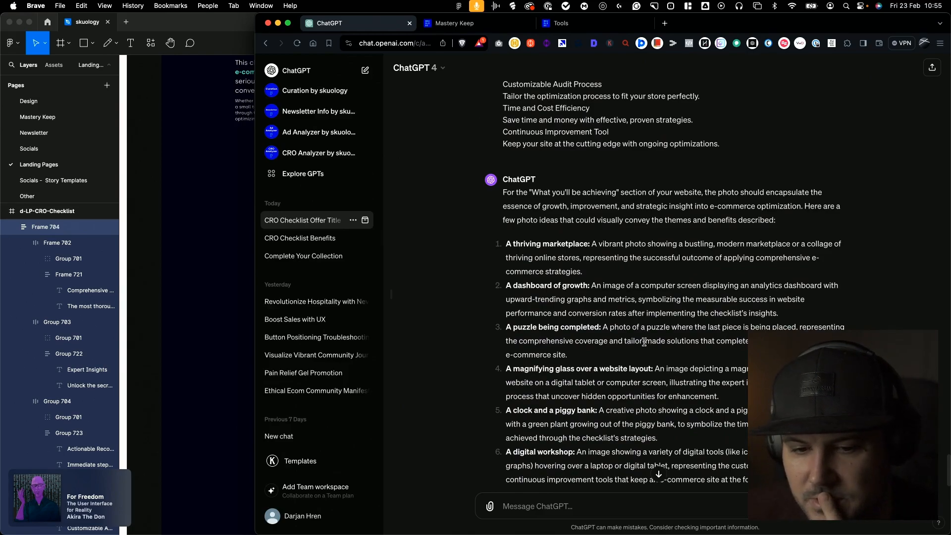
scroll(620, 350, "down", 2)
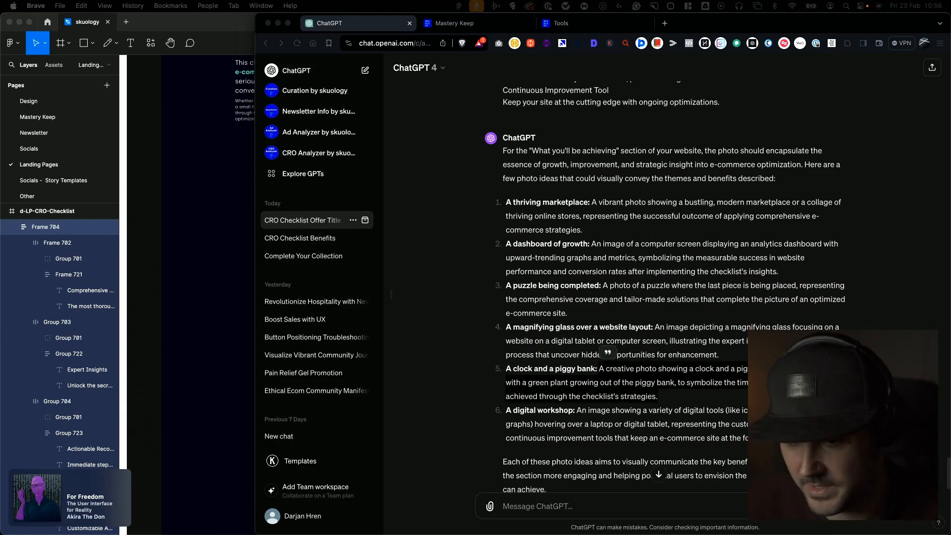
left_click_drag(577, 410, 843, 438)
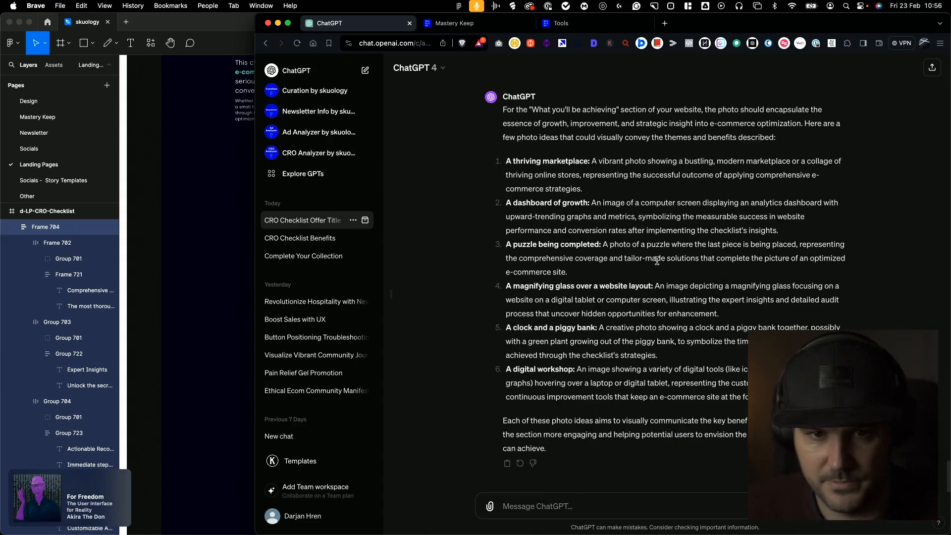
Return to Figma, group the "What you'll be achieving" heading with its list, and align the group's left edge with the conversion rate card
left_click(179, 231)
scroll(549, 336, "down", 1)
scroll(549, 335, "down", 3)
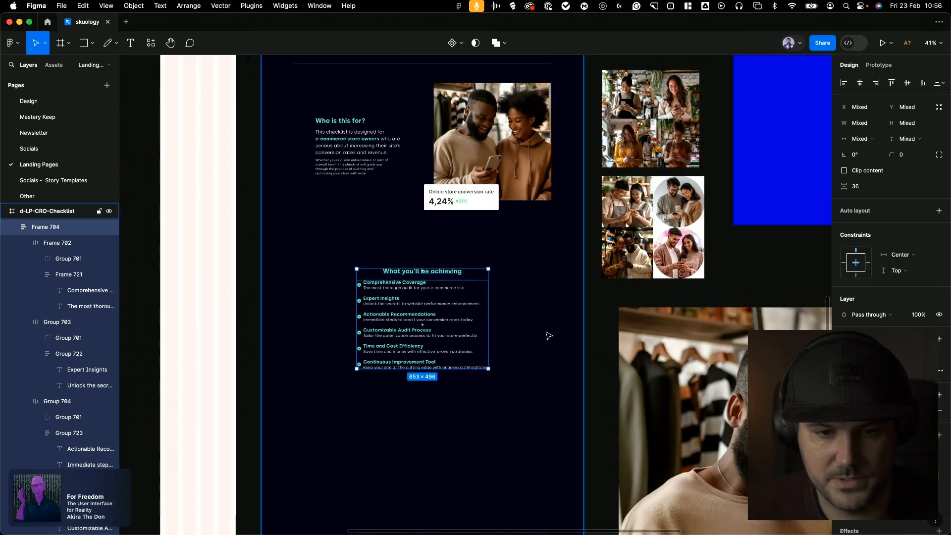
left_click(620, 263)
left_click(432, 286)
left_click(429, 275, "shift")
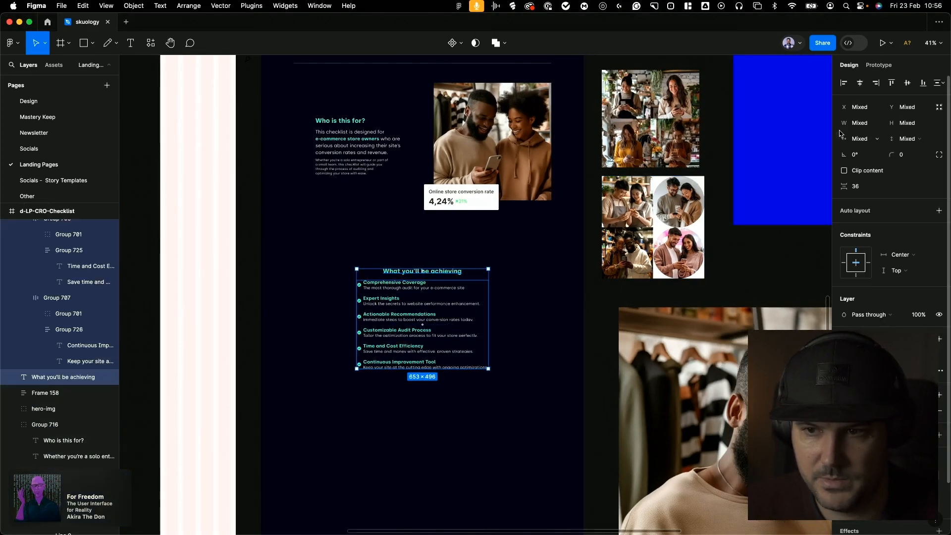
key("super+g")
left_click_drag(415, 276, 464, 312)
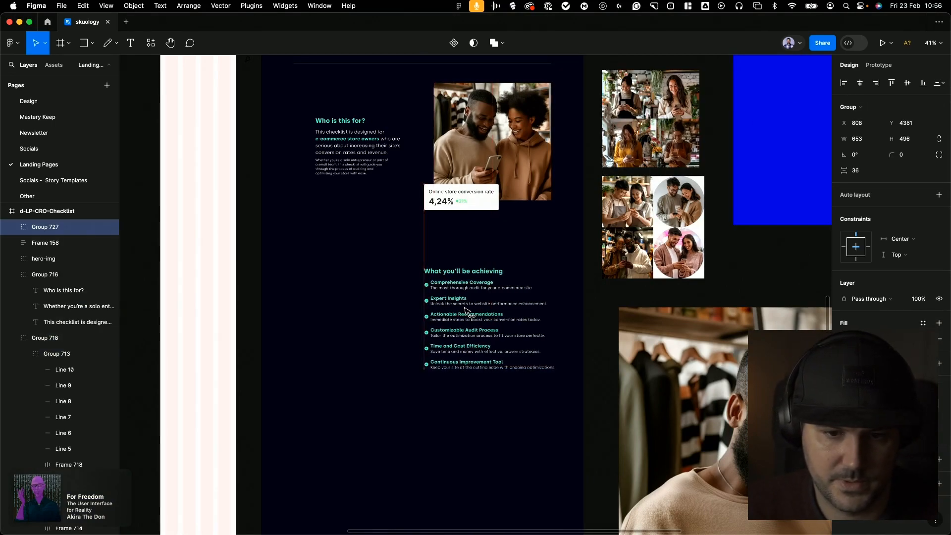
Place a 584 × 584 copy of the couple photo as a grey placeholder beside the "What you'll be achieving" list and move both upward
left_click(533, 131)
left_click_drag(533, 131, 402, 298)
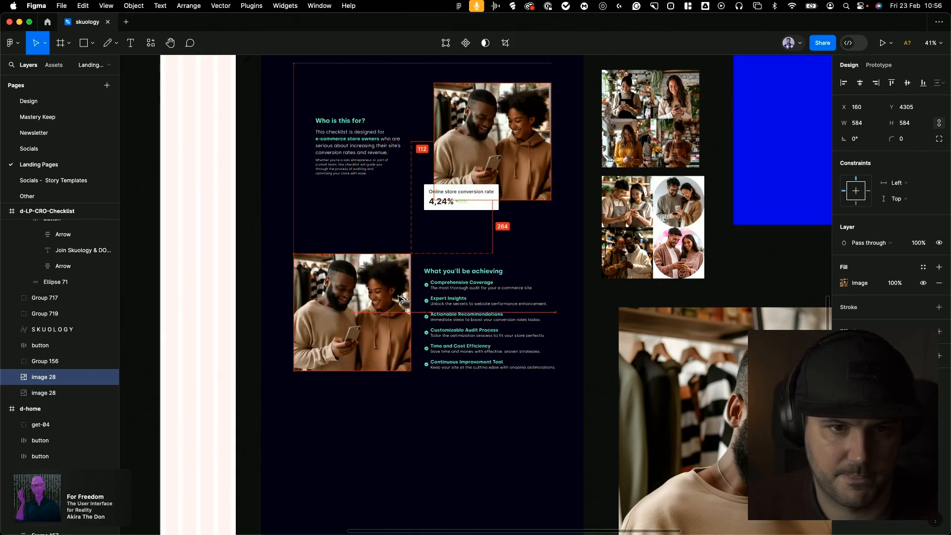
left_click_drag(402, 300, 401, 300)
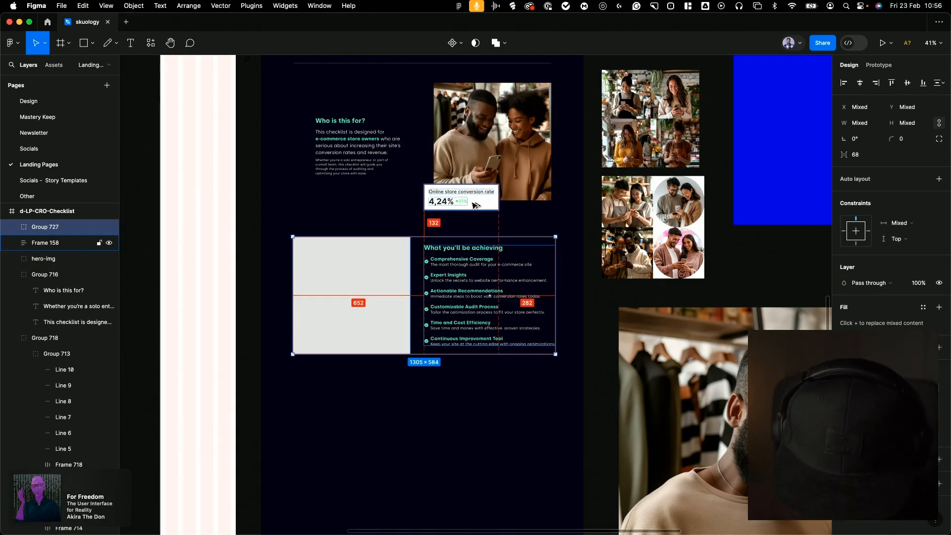
key("shift+Up")
key("shift+Up")
key("shift+Up")
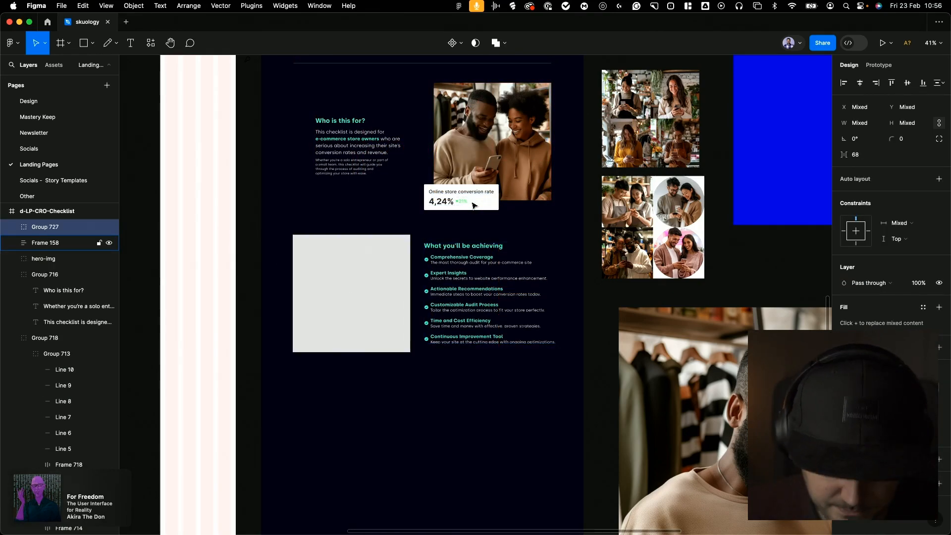
left_click(616, 203)
left_click(592, 226)
left_click_drag(589, 246, 592, 233)
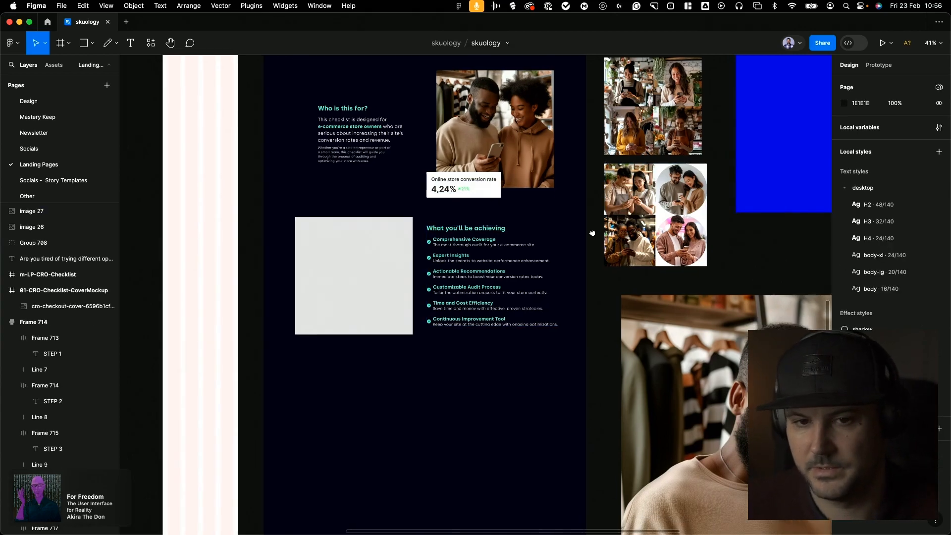
Try swapping the "Who is this for?" text and the couple photo between the two sides of their section
left_click_drag(324, 115, 368, 208)
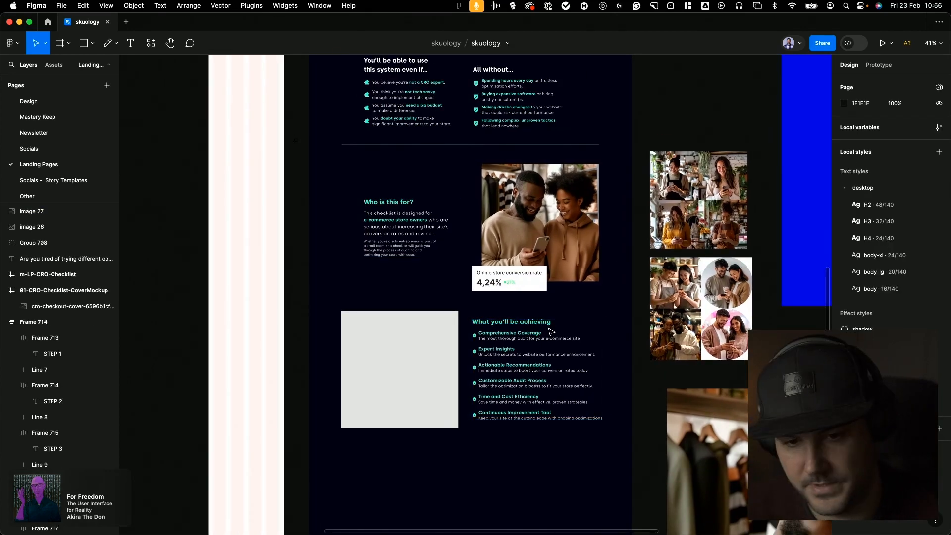
left_click_drag(399, 228, 545, 229)
left_click_drag(559, 185, 469, 187)
key("super+z")
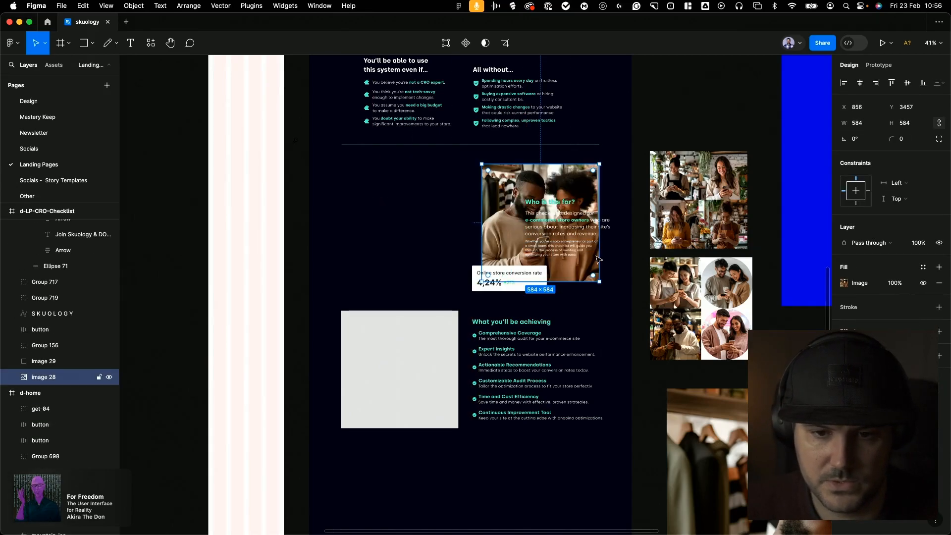
key("super+z")
key("super+z")
left_click_drag(642, 259, 636, 202)
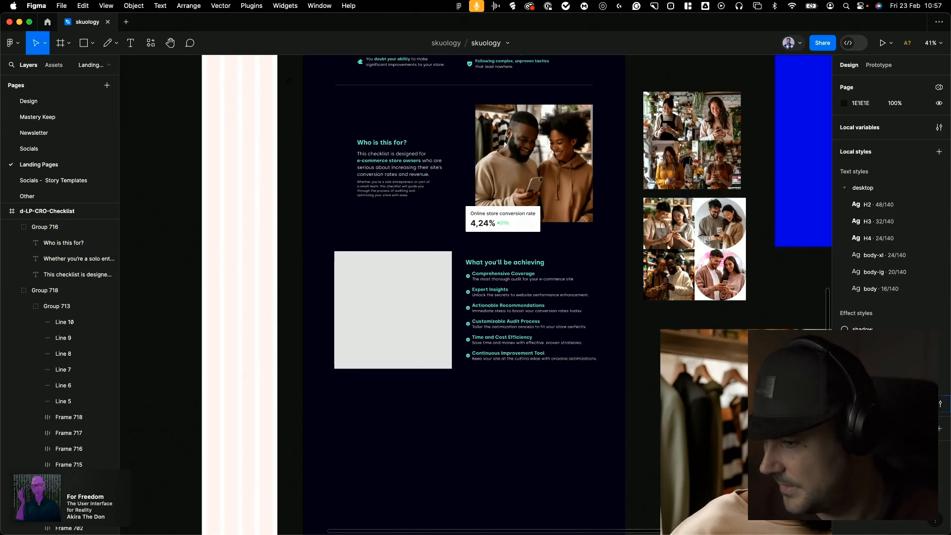
key("super+Tab")
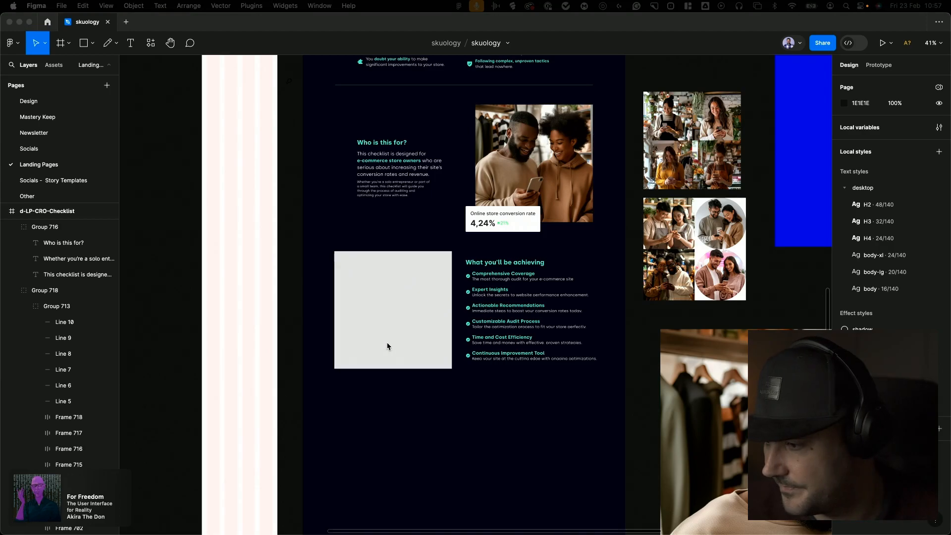
key("super+Tab")
scroll(636, 317, "down", 5)
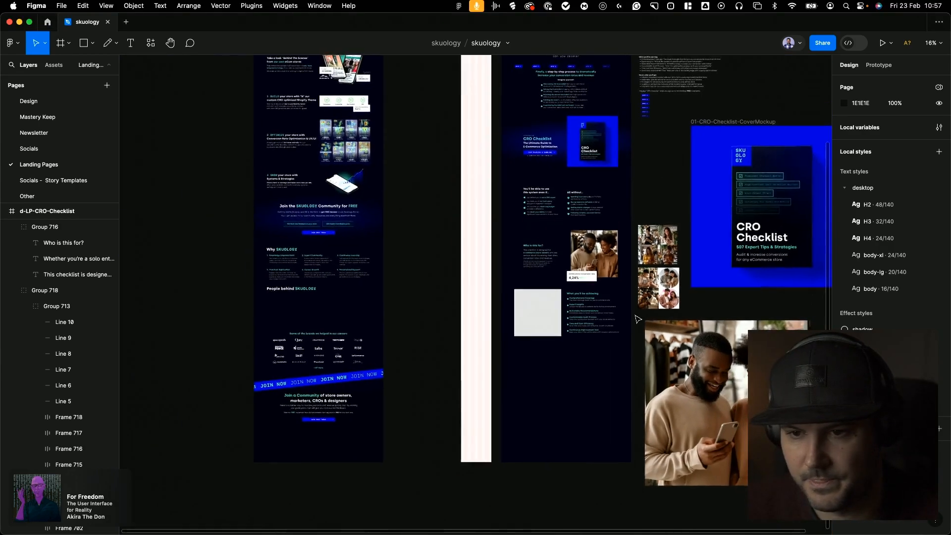
scroll(636, 317, "up", 5)
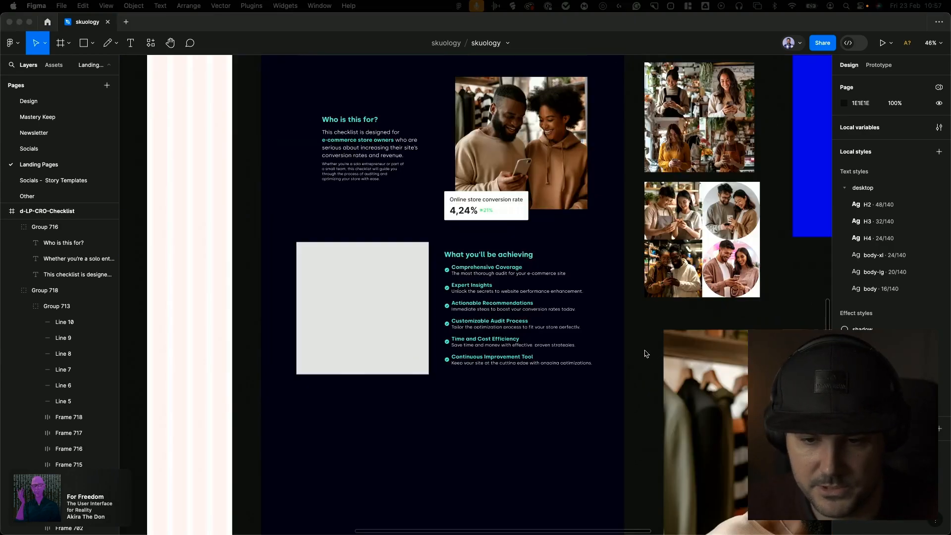
left_click(646, 352)
key("super+z")
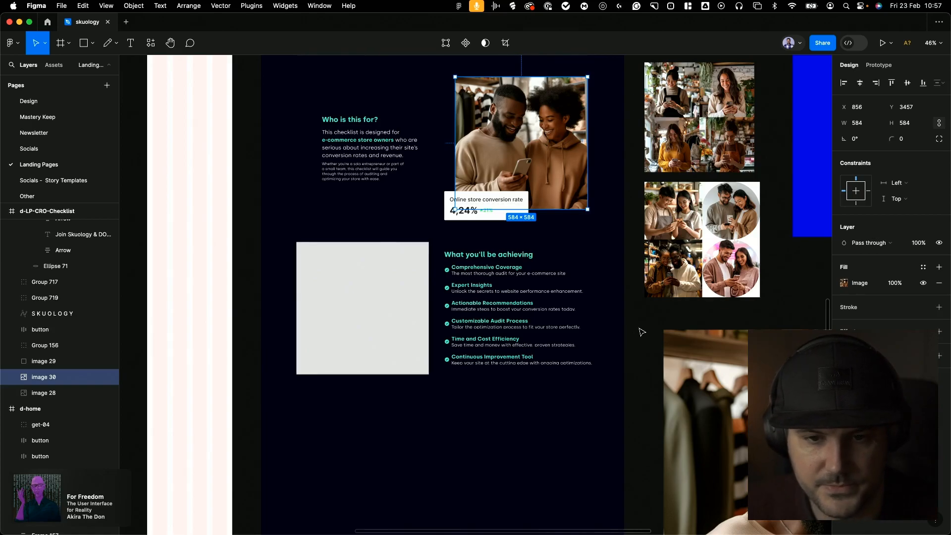
Try the four-image marketplace grid over the grey placeholder, inspect it closely, and delete it
key("super+v")
left_click_drag(711, 289, 378, 290)
scroll(378, 288, "up", 5)
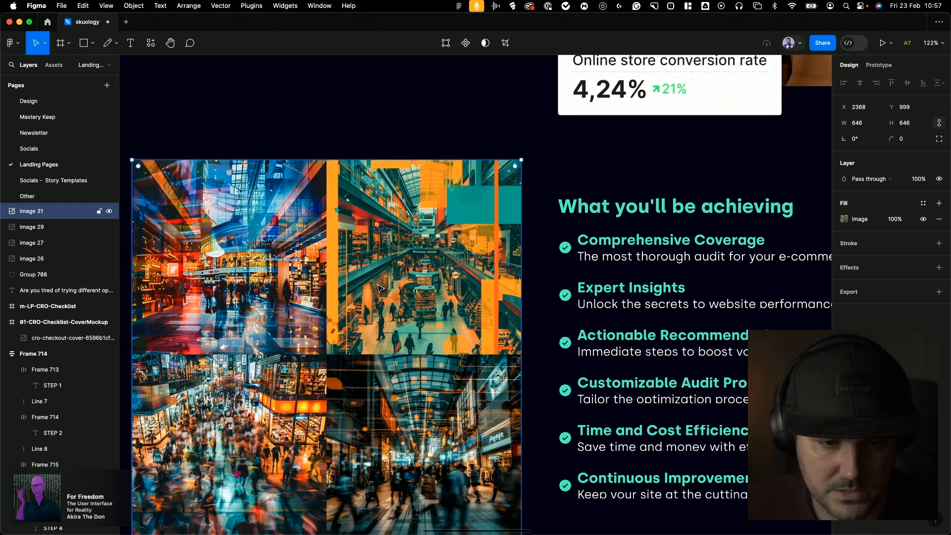
scroll(378, 288, "down", 3)
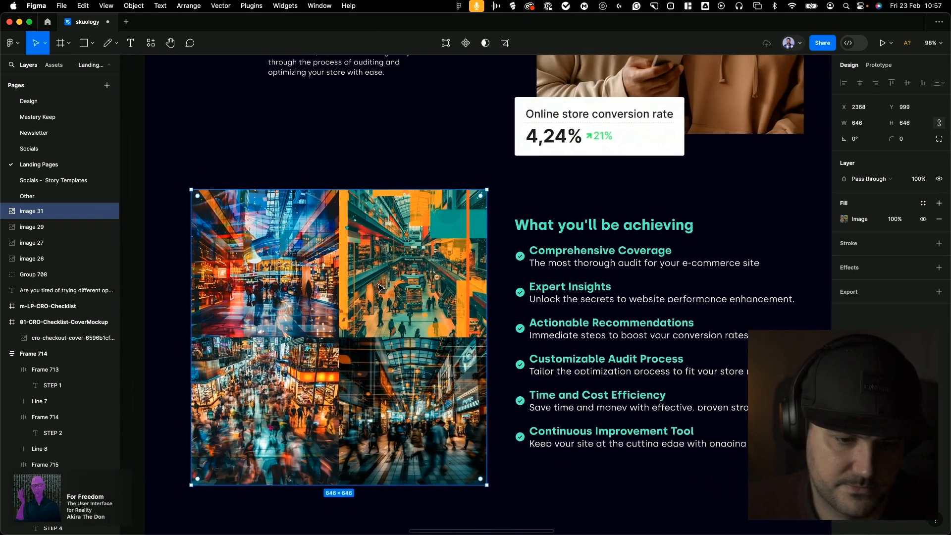
scroll(379, 287, "down", 1)
key("Delete")
Paste the clock and piggy bank image grid into the CRO Checklist frame, in the empty area below the "What you'll be achieving" section
key("super+Tab")
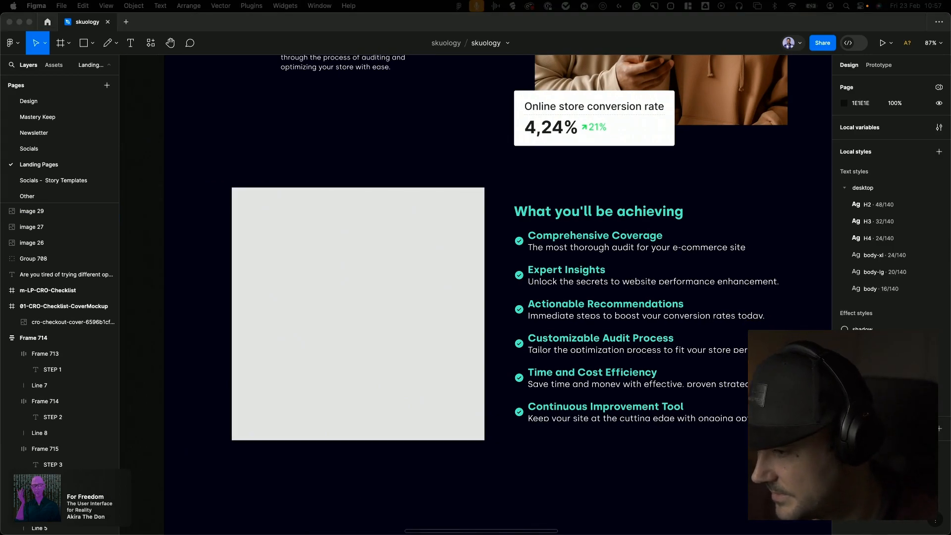
left_click(351, 301)
key("super+v")
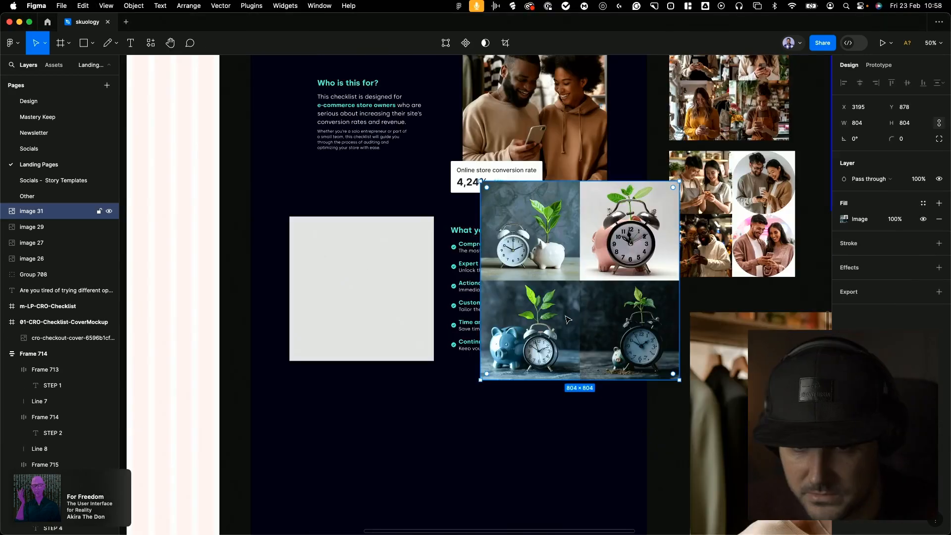
key("super+x")
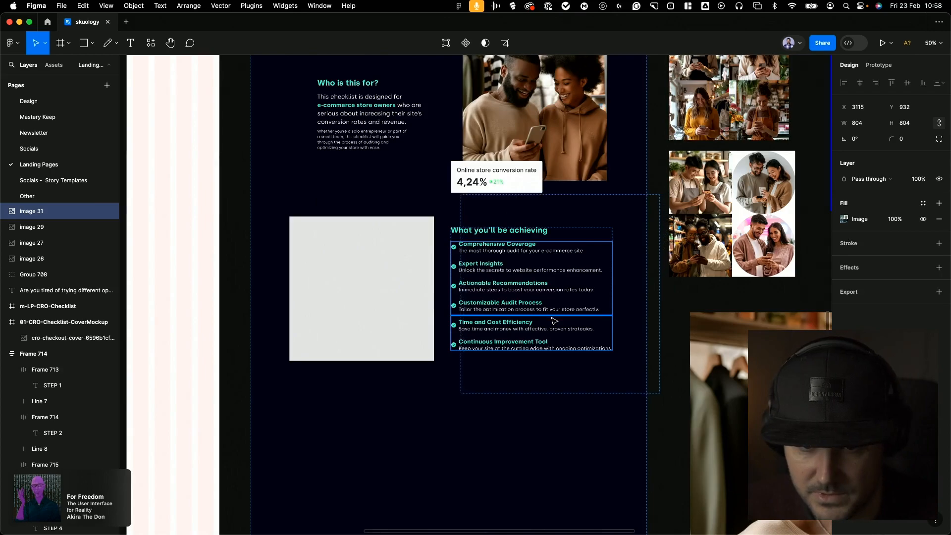
scroll(404, 303, "down", 4)
key("super+v")
scroll(407, 324, "up", 1)
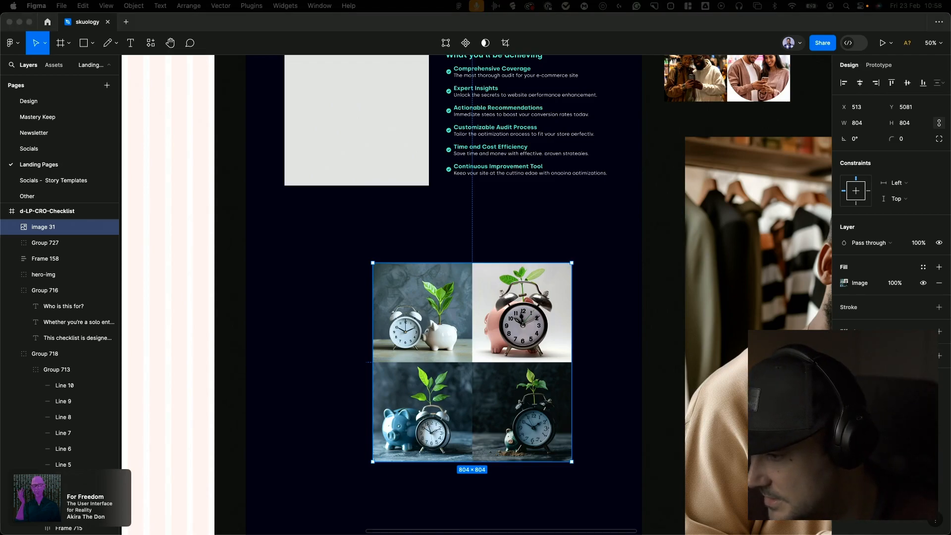
Paste the 2048 × 2048 digital workshop image grid onto the canvas and look over its four variants
left_click(229, 241)
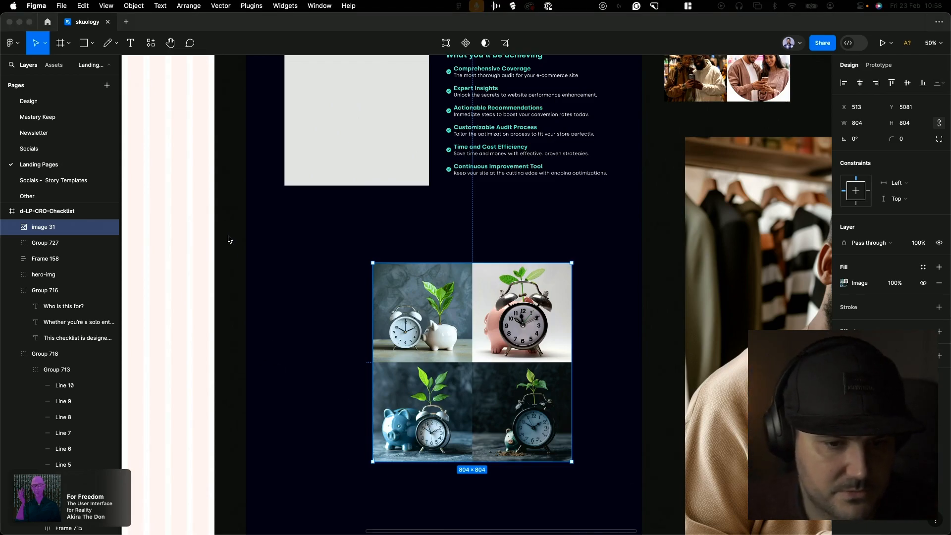
left_click(229, 242)
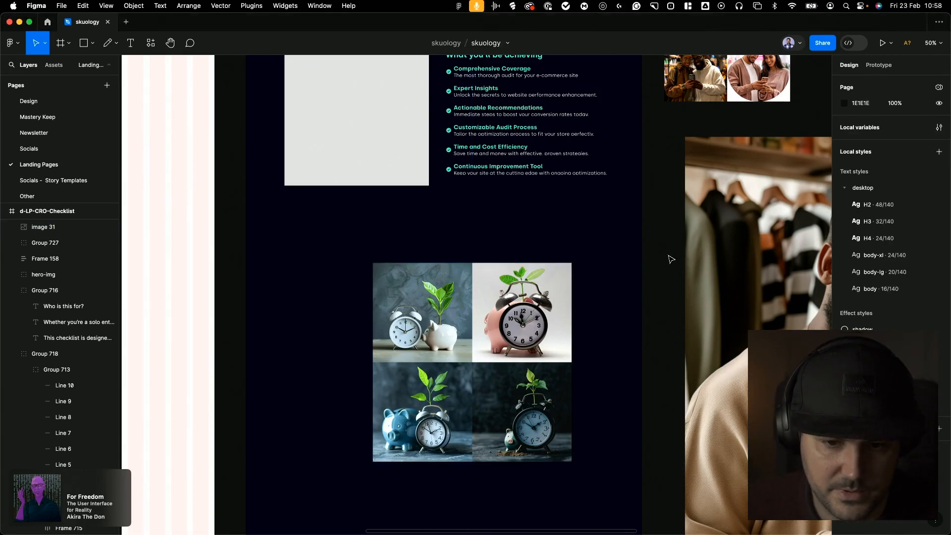
key("super+v")
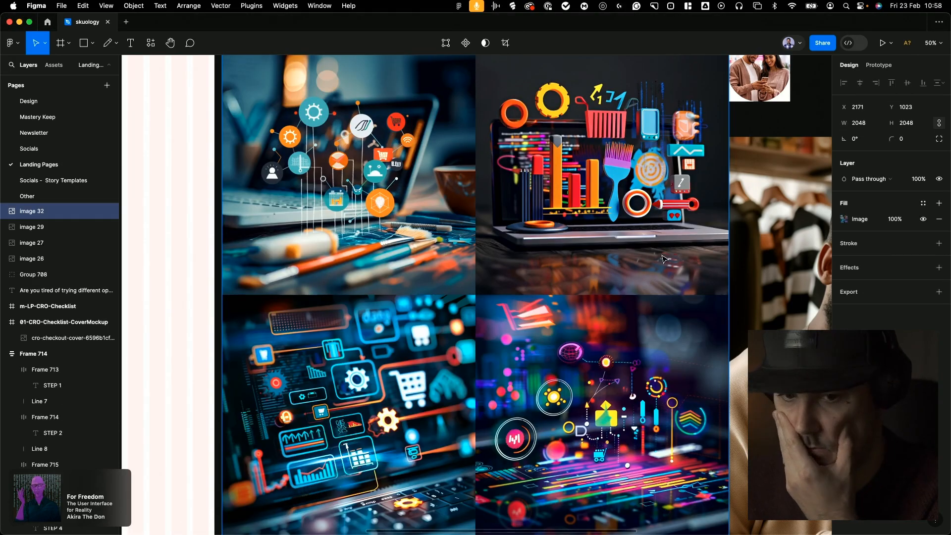
scroll(367, 414, "down", 2)
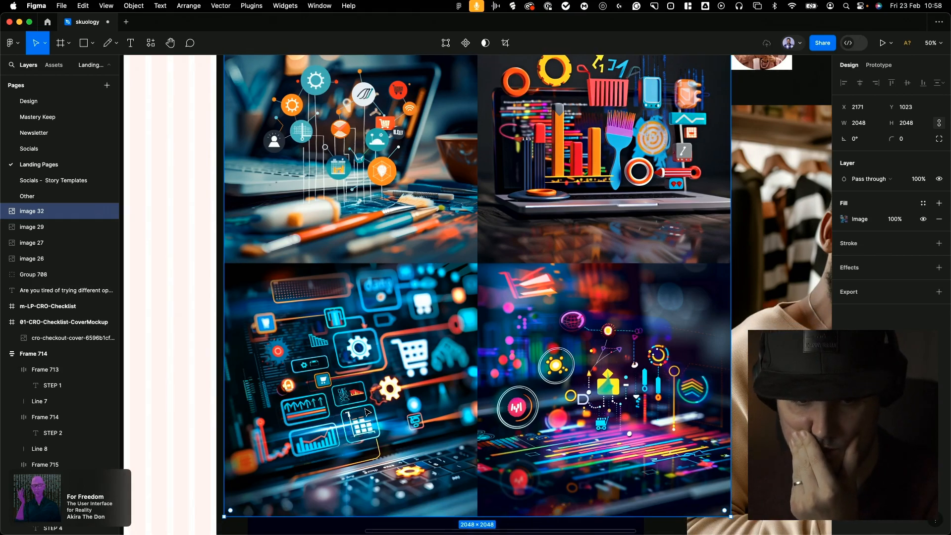
Move the 2048 × 2048 digital workshop image grid sideways, clear of the grey placeholder
scroll(377, 377, "down", 5)
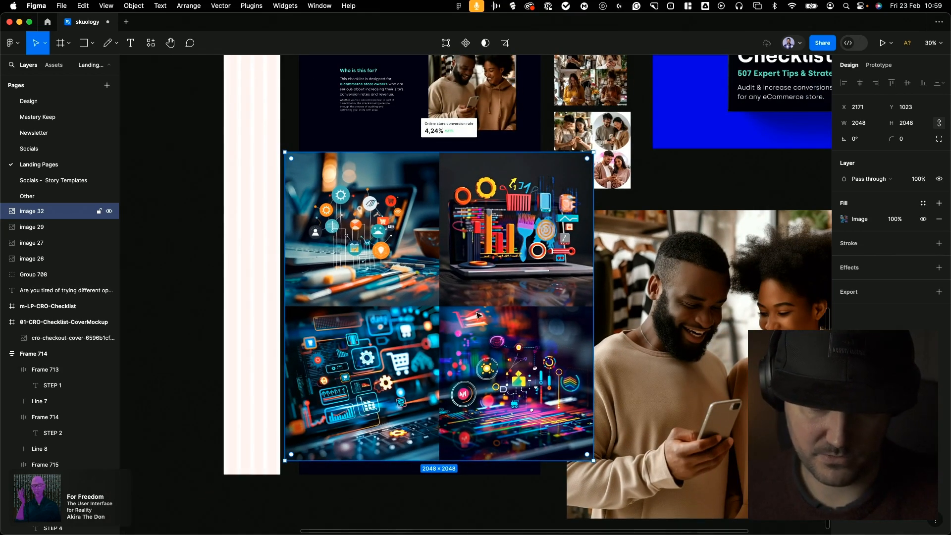
left_click_drag(470, 289, 502, 280)
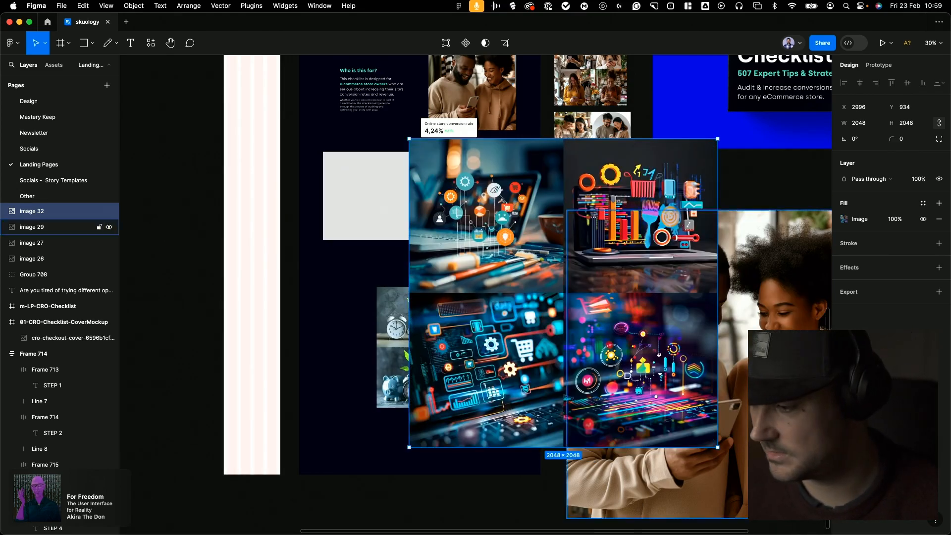
key("super+Tab")
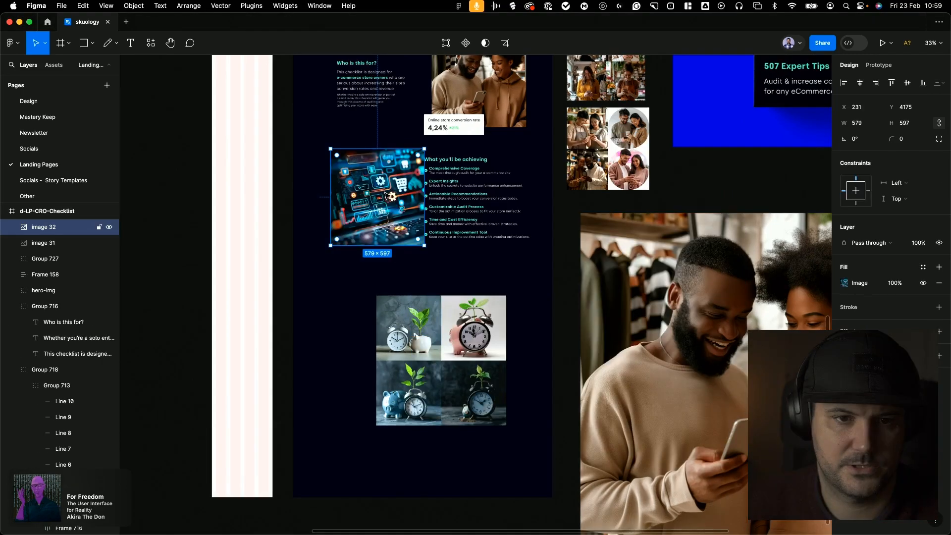
Try the 579 × 597 crop of the glowing cart-and-gear image beside the "What you'll be achieving" list, at X 160, Y 4182
scroll(387, 198, "up", 2)
left_click_drag(390, 237, 376, 265)
scroll(387, 237, "up", 2)
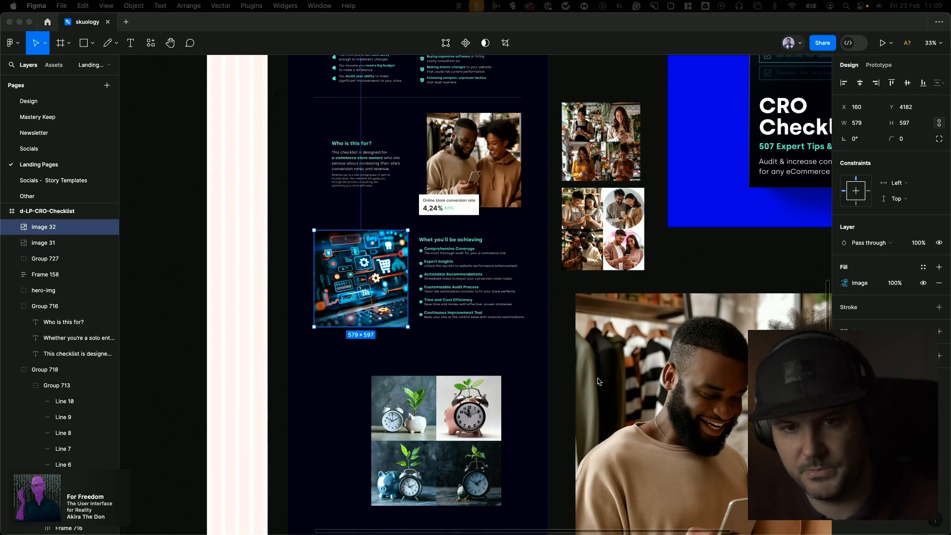
left_click(556, 282)
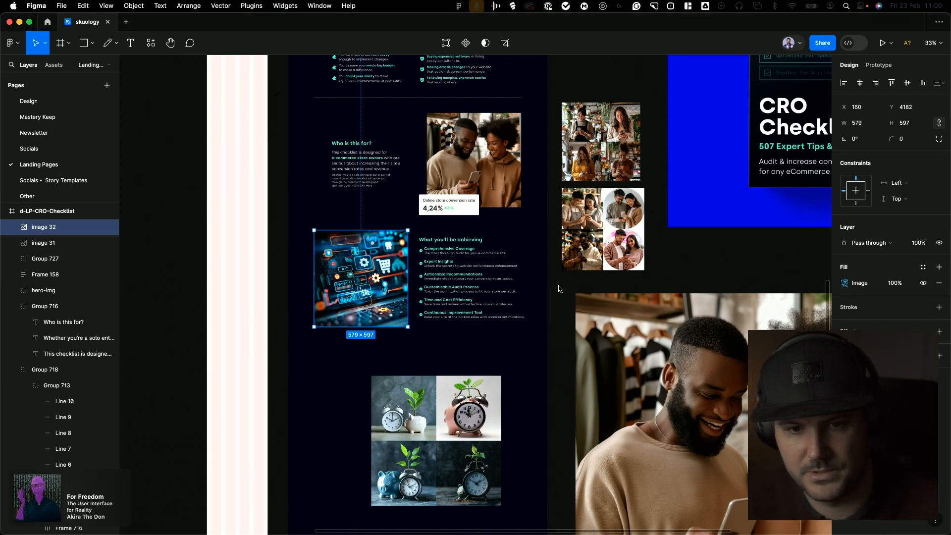
key("super+Tab")
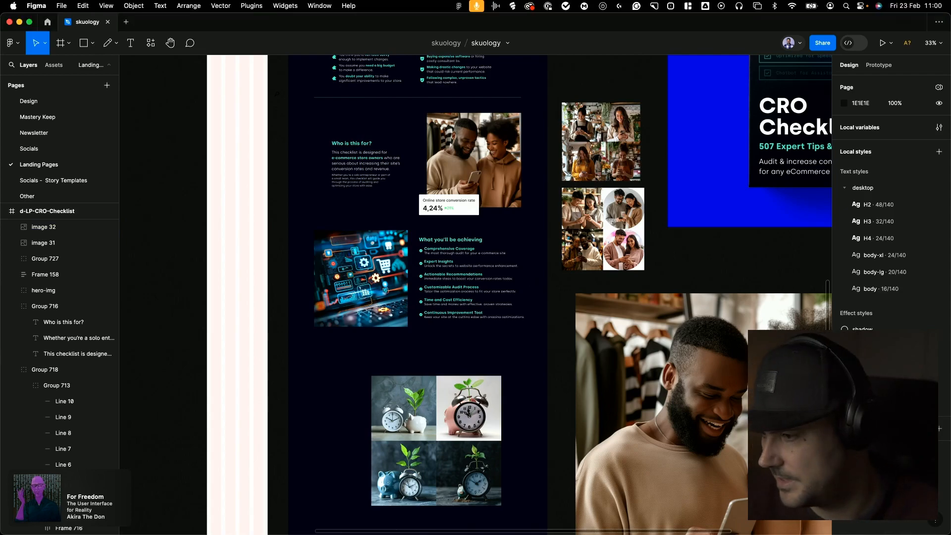
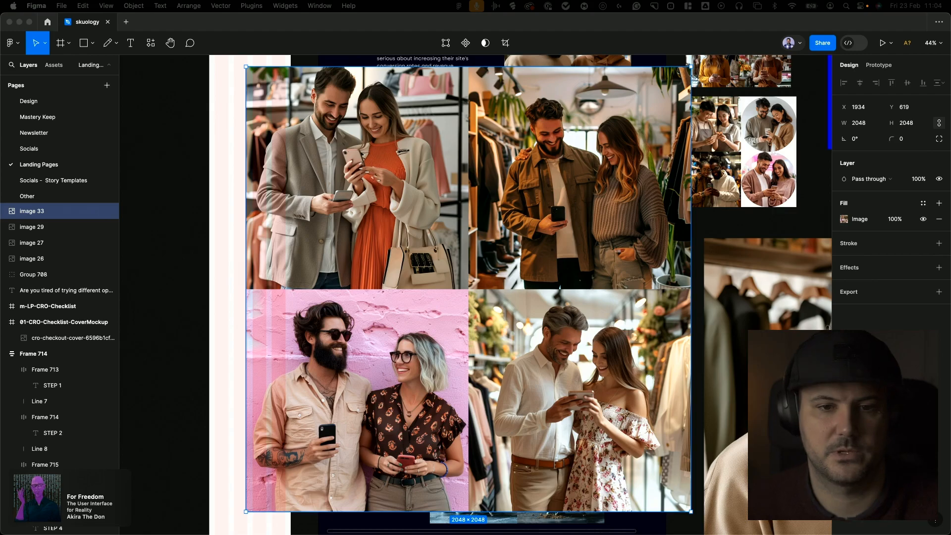
Delete the 2048 × 2048 grid of couples in clothing shops from the canvas
left_click(65, 211)
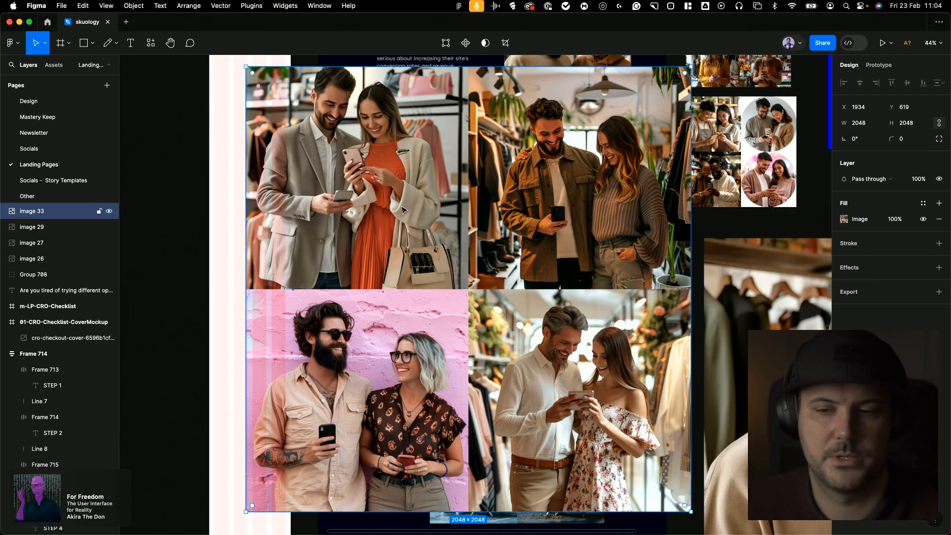
key("Delete")
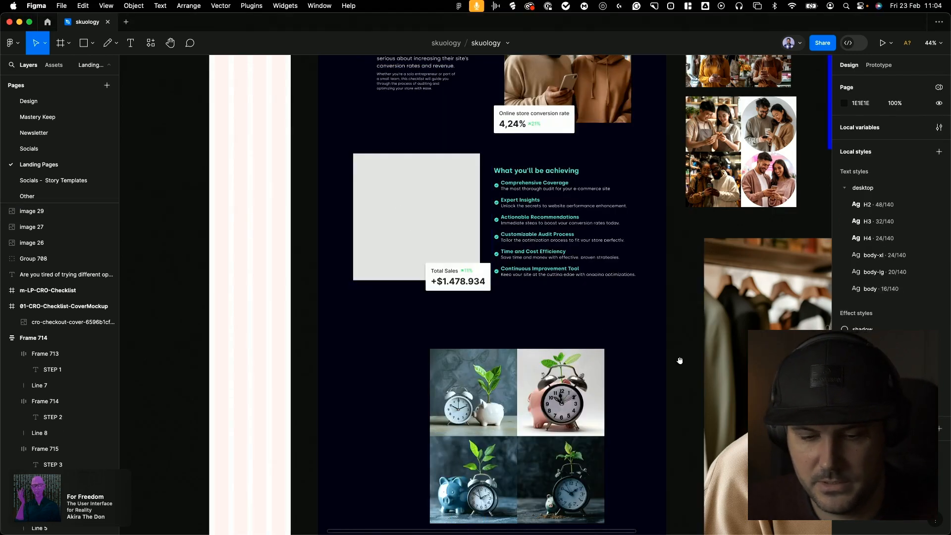
Copy the "Here's what you'll get" heading and bullets from the copy text into the CRO Checklist frame, below the "What you'll be achieving" section
left_click_drag(683, 358, 666, 216)
left_click(511, 244)
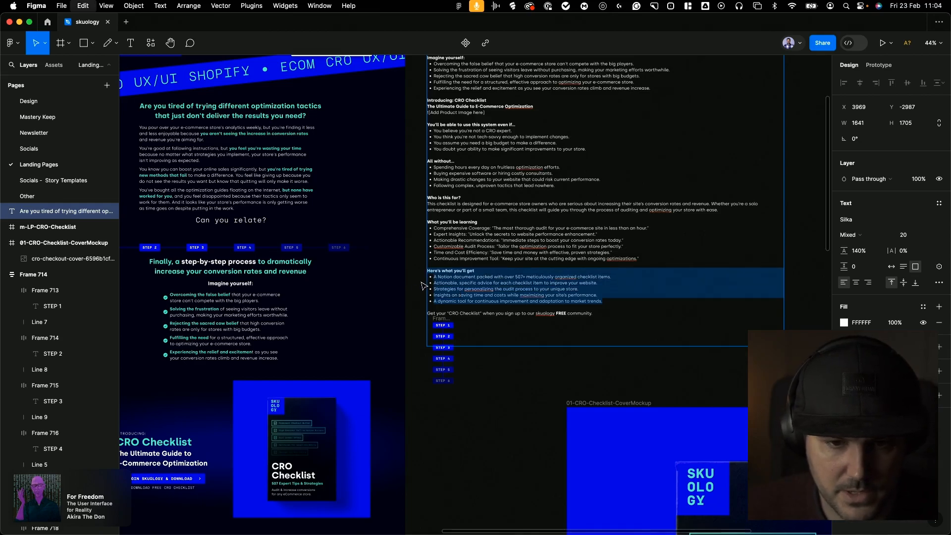
key("Escape")
key("Escape")
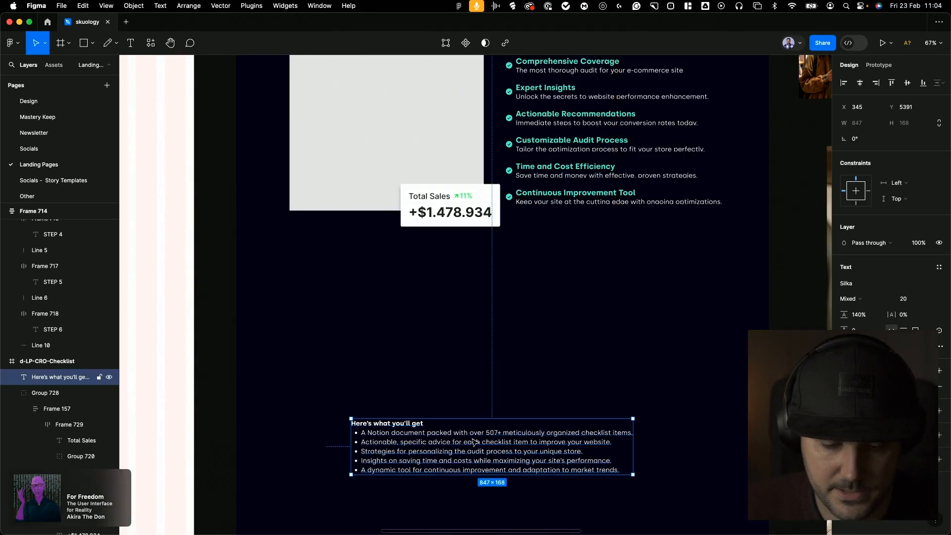
Duplicate the "Here's what you'll get" line of the pasted copy as a separate text element in the CRO Checklist frame
double_click(431, 434)
left_click_drag(425, 424, 306, 420)
key("super+c")
key("Escape")
key("super+v")
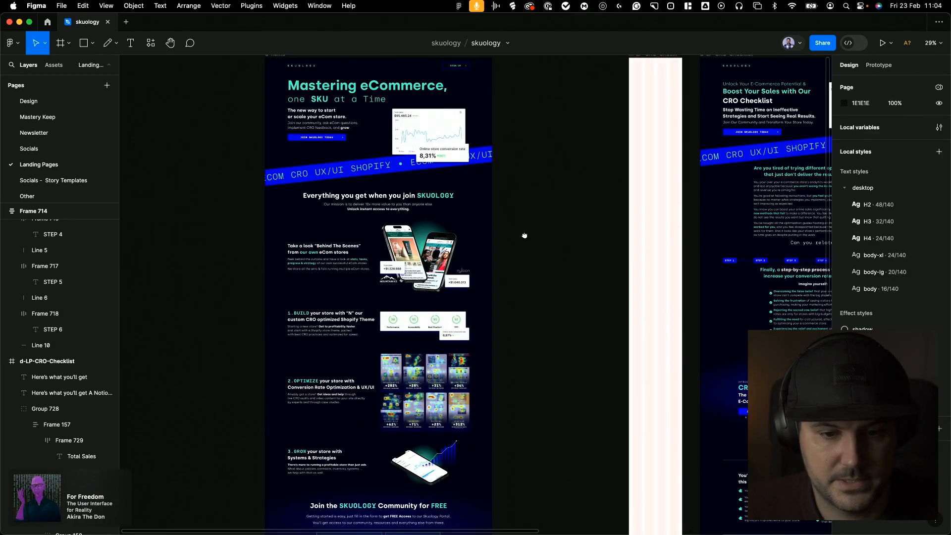
Copy the two outlined feature boxes under "Join the SKUOLOGY Community for FREE" in the home page design
scroll(524, 234, "up", 5)
scroll(447, 202, "down", 8)
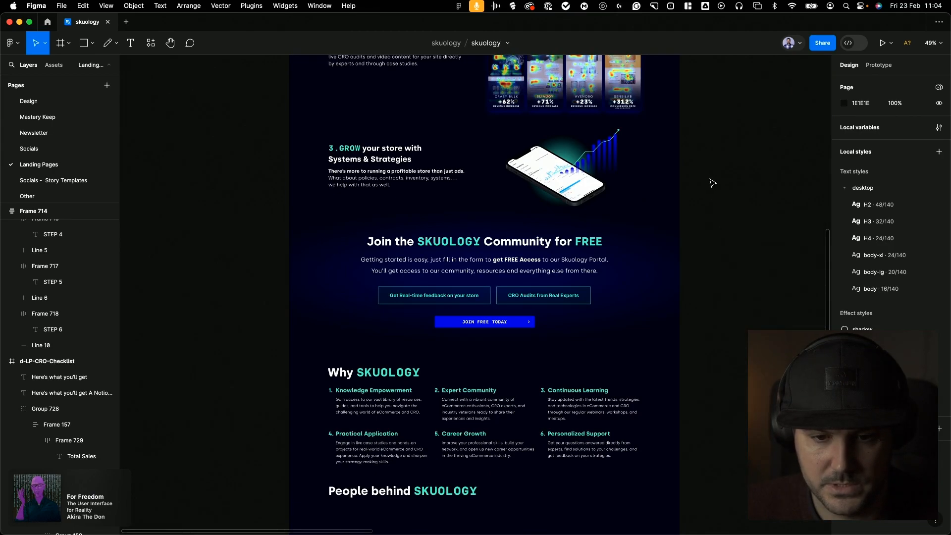
scroll(712, 183, "down", 5)
scroll(711, 183, "up", 3)
left_click(533, 221)
left_click(463, 220, "shift")
key("super+c")
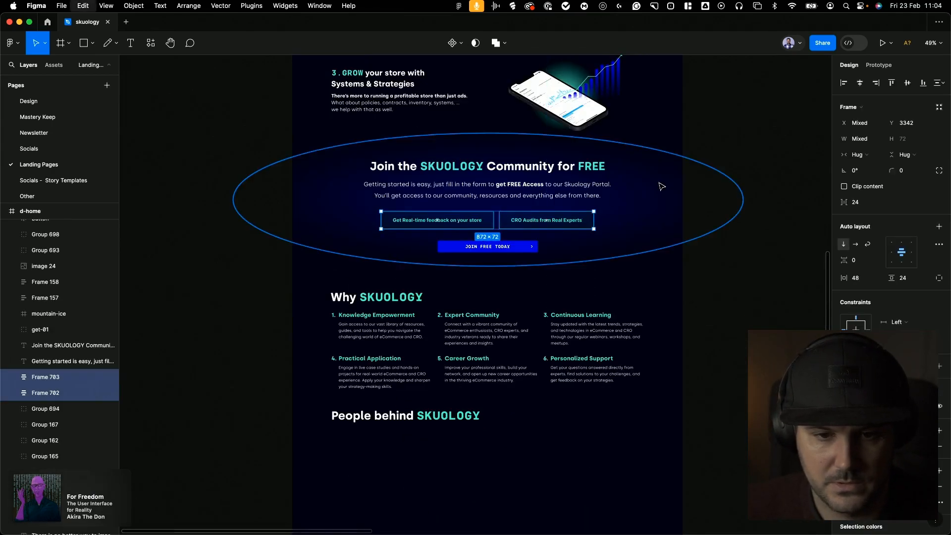
Place the copied "Get Real-time feedback on your store" box under the "Here's what you'll get" heading, centred horizontally at Y 5217
scroll(662, 187, "down", 5)
left_click(737, 130)
scroll(737, 129, "right", 5)
scroll(479, 262, "up", 5)
key("super+v")
key("super+z")
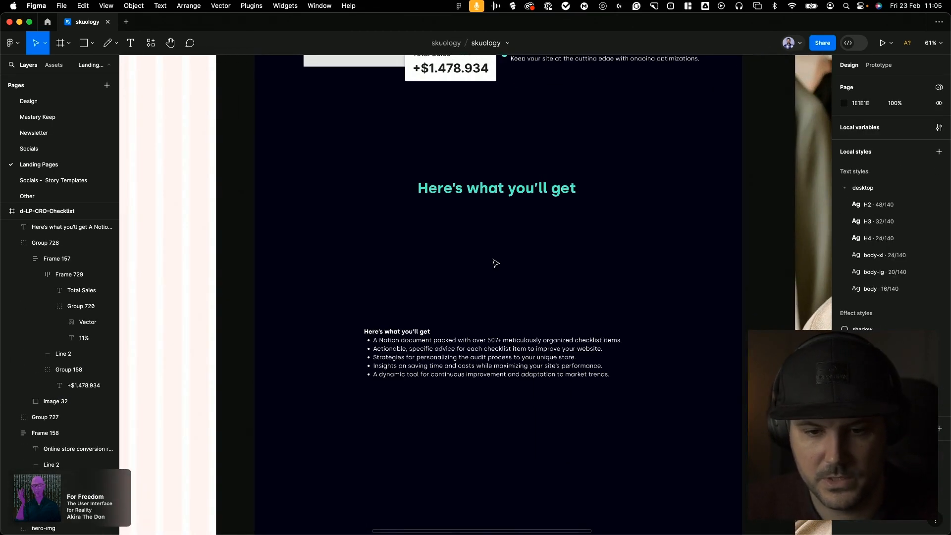
key("super+v")
left_click_drag(507, 257, 514, 228)
key("alt+h")
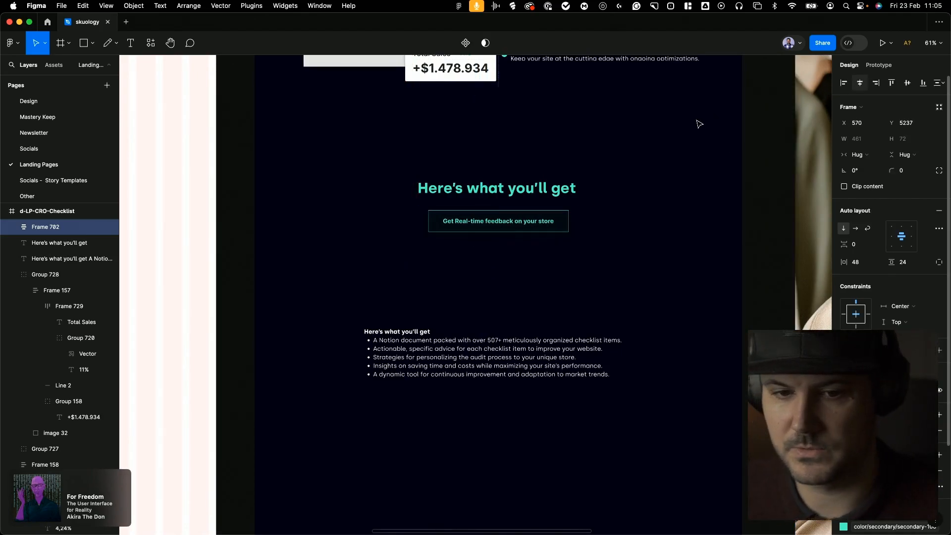
key("shift+Up")
key("shift+Up")
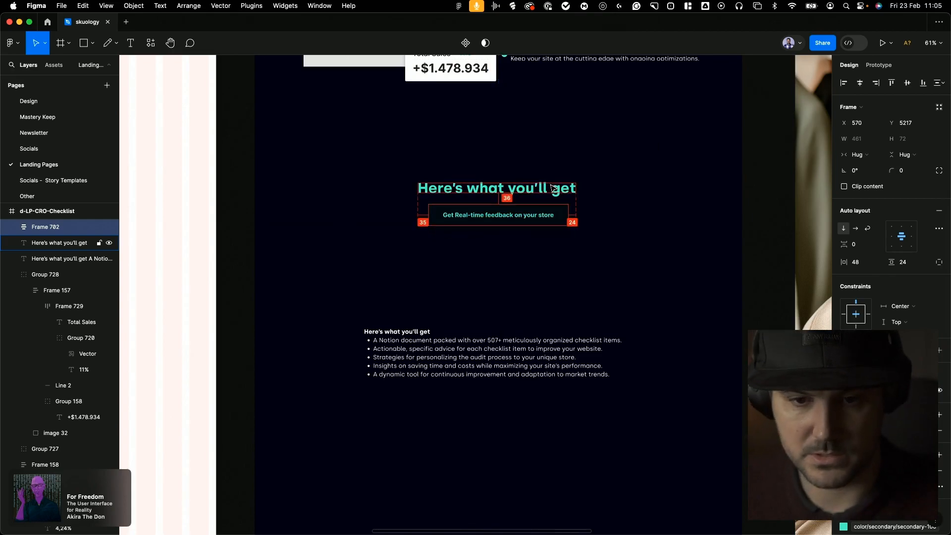
Try replacing the outlined box's label with the first bullet, "A Notion document packed with over 507+ meticulously organized checklist items.", and undo it
double_click(458, 342)
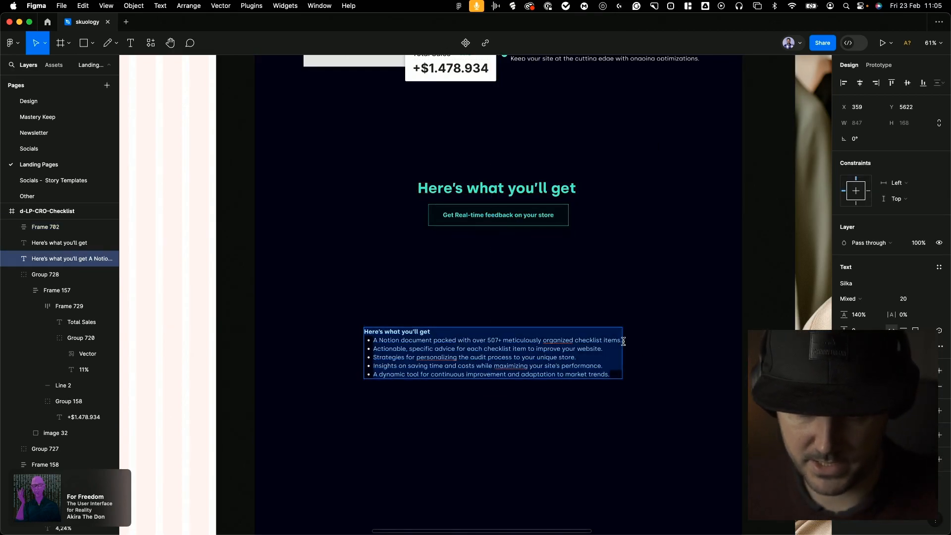
left_click_drag(370, 340, 646, 339)
key("super+c")
double_click(521, 214)
key("super+v")
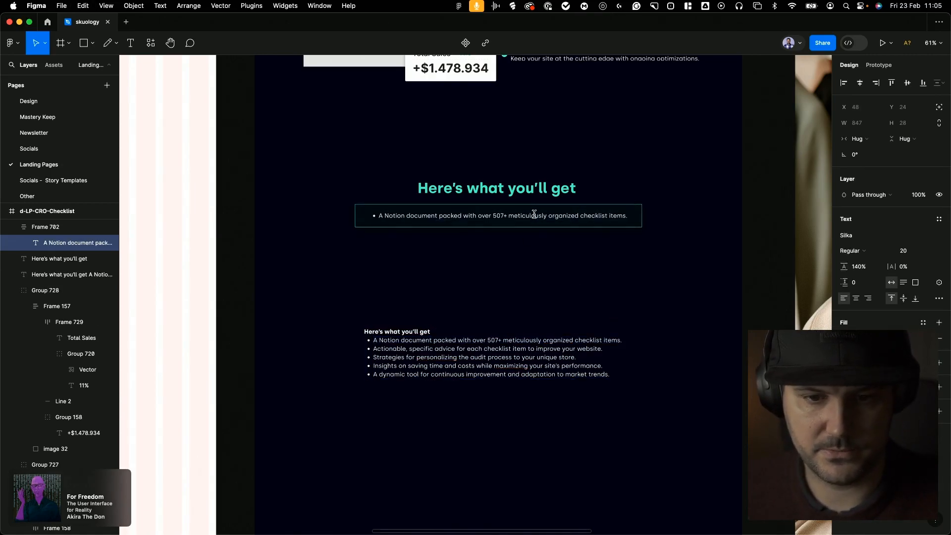
key("super+z")
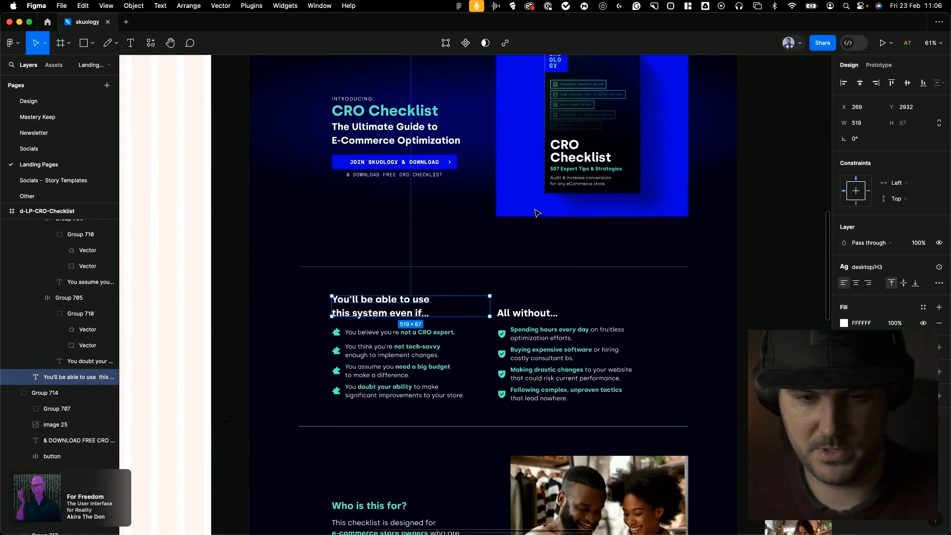
Switch to ChatGPT and write "Please write a optimized and sales oriented subheadline or short description for this section:" as the message
scroll(537, 215, "down", 16)
key("super+Tab")
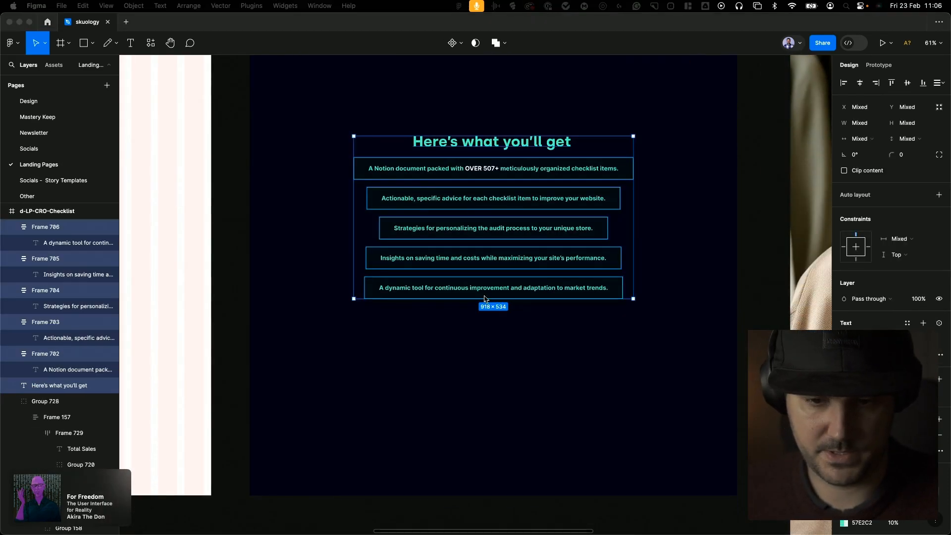
key("super+Tab")
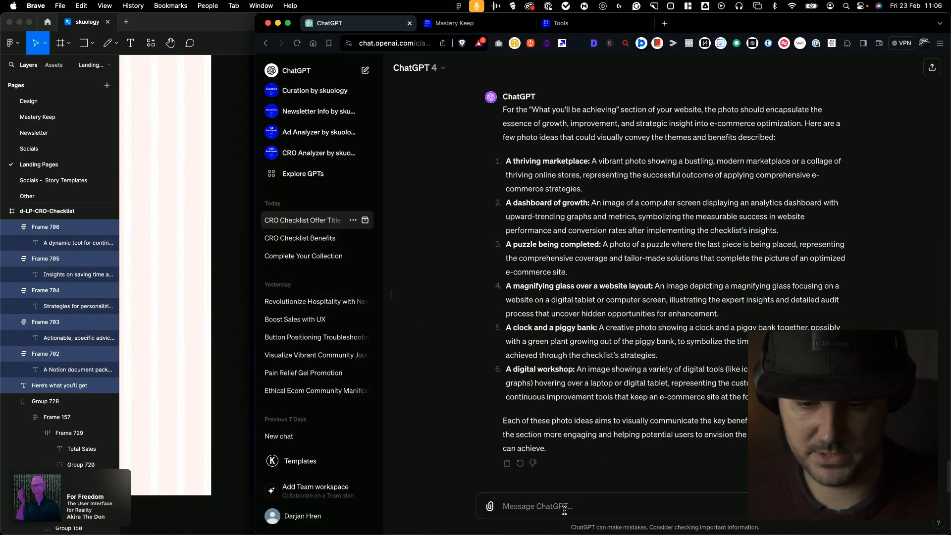
type("Please write a optimized and sales oriented")
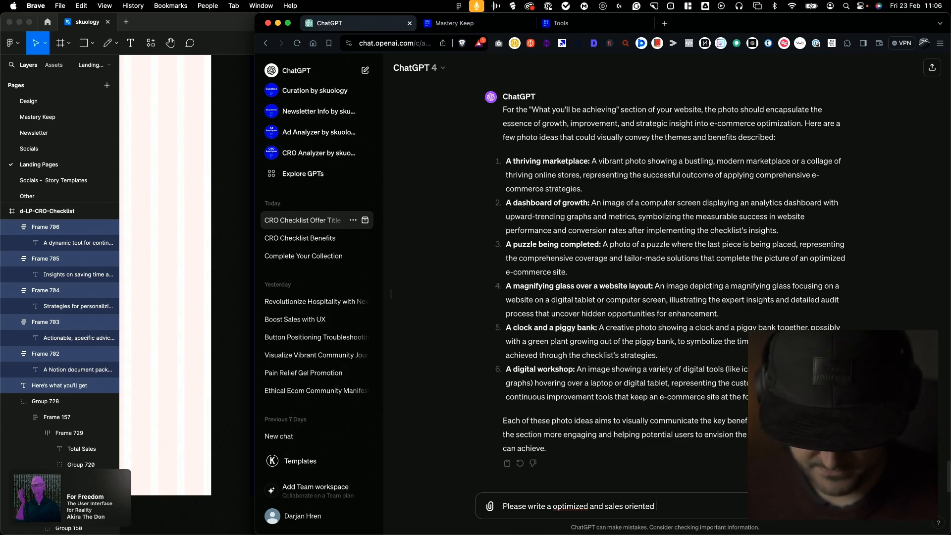
type(" subheadline or short desc")
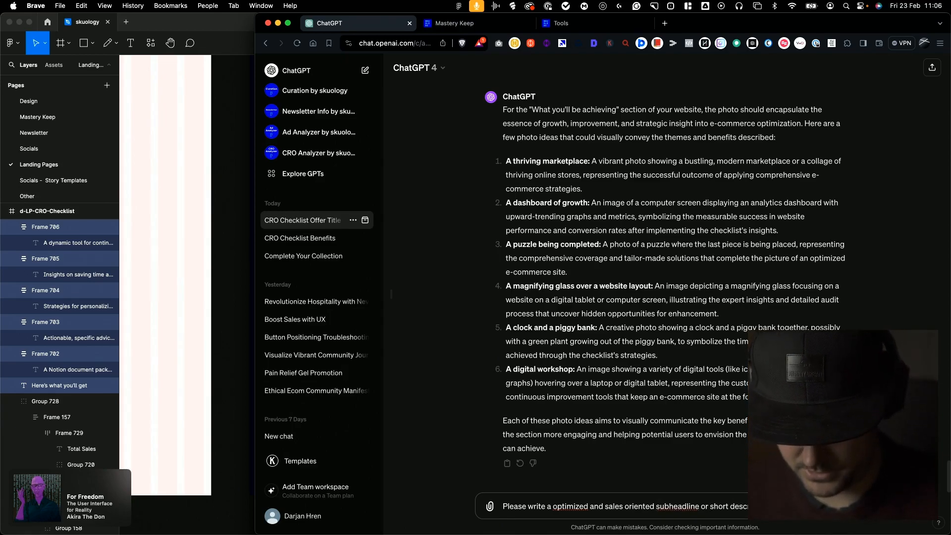
Add the "Here's what you'll get" section copy to the message and prefix its first line with "headline:"
key("super+v")
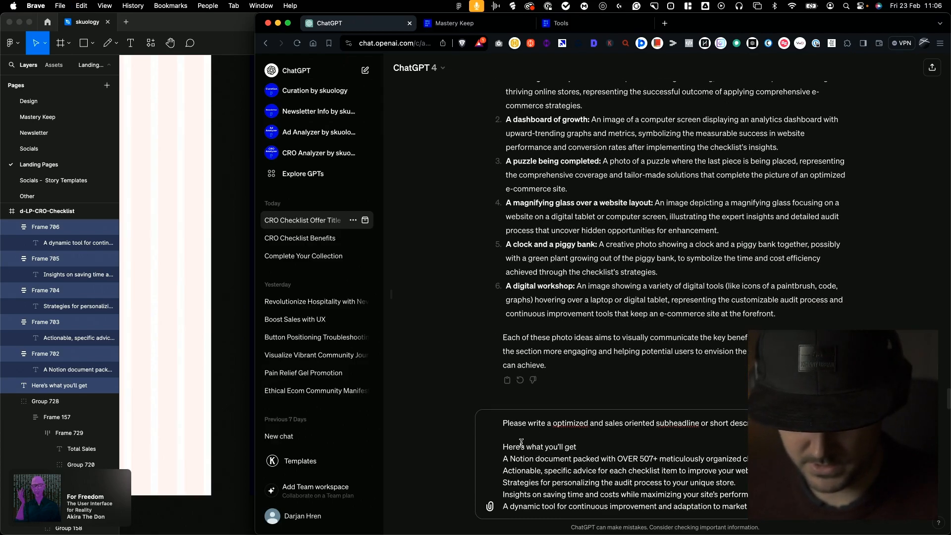
type("eadline")
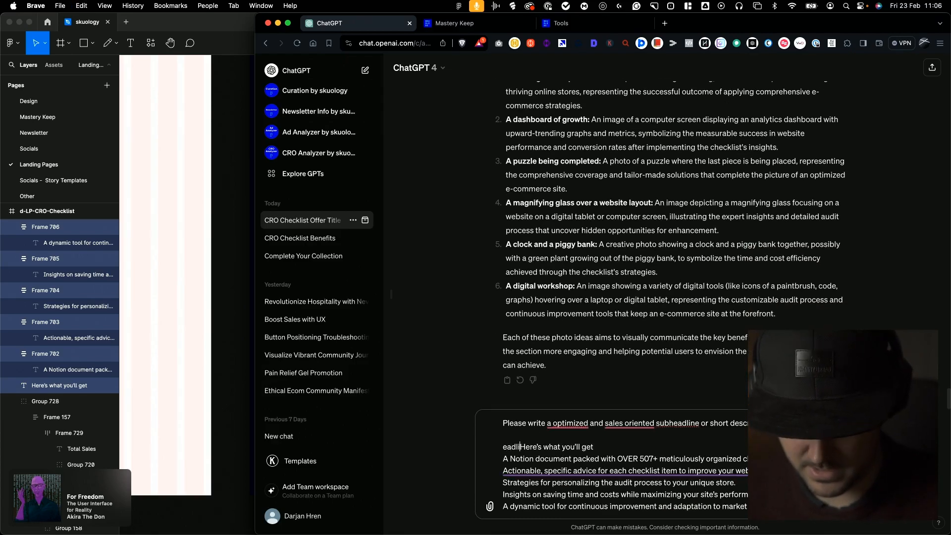
key("BackSpace")
key("BackSpace")
key("BackSpace")
key("BackSpace")
key("BackSpace")
key("BackSpace")
type("adline:")
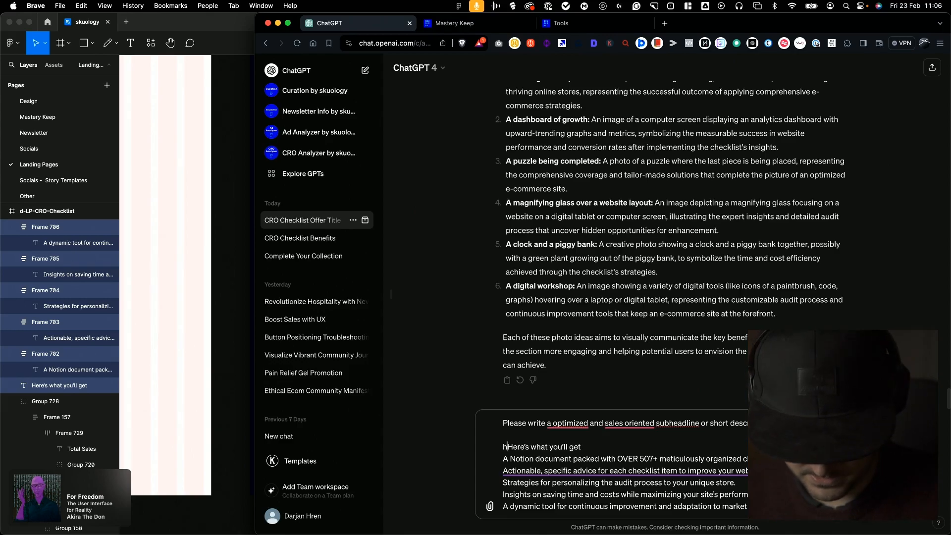
Prefix each of the five benefit lines in the message with a dash and send the prompt
left_click(504, 459)
type("-")
left_click(504, 471)
type("-")
left_click(505, 483)
type("-")
left_click(504, 495)
type("-")
left_click(504, 506)
type("-")
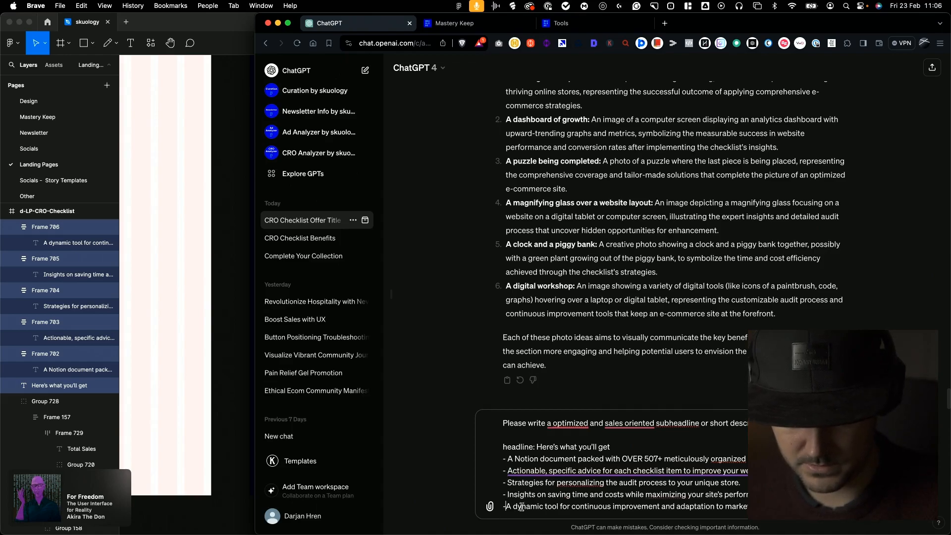
key("Return")
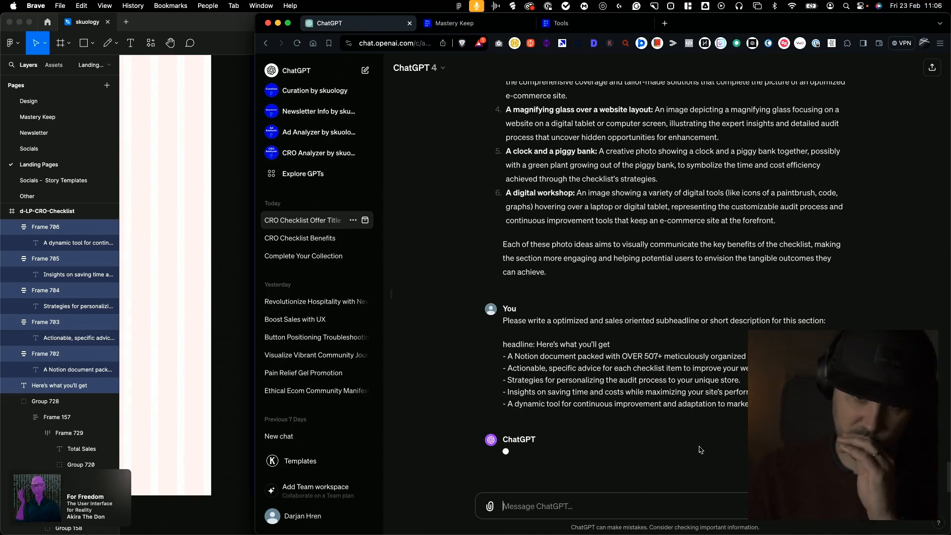
Switch back to Figma and look over the "Here's what you'll get" heading and its five outlined boxes
left_click(216, 173)
scroll(493, 187, "up", 10)
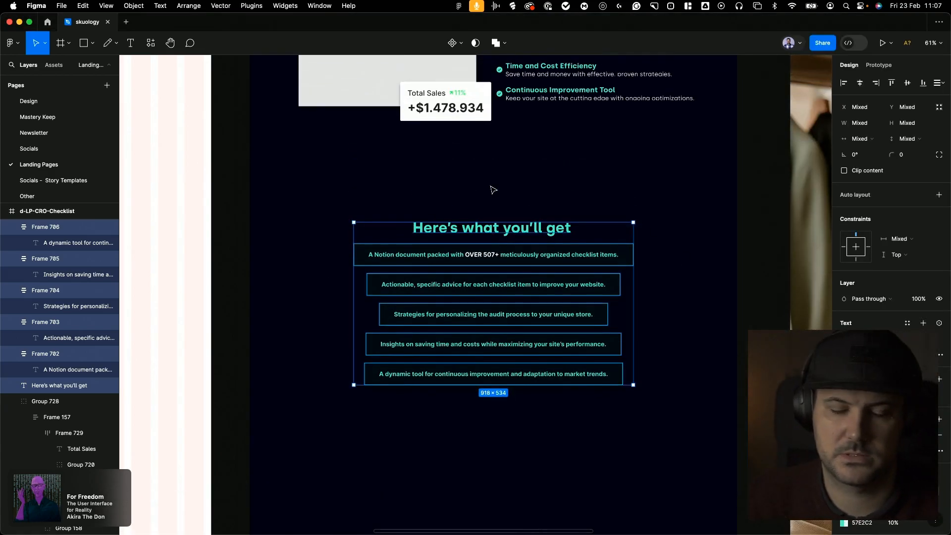
scroll(493, 189, "down", 5)
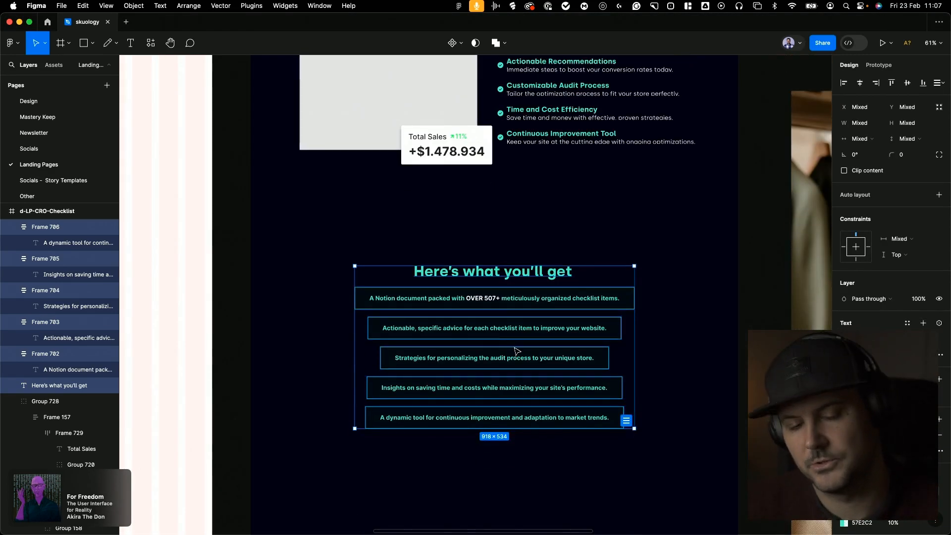
Switch to ChatGPT, reword the last prompt to "I need a optimized and sales oriented short description for this section:" and resubmit it
key("super+Tab")
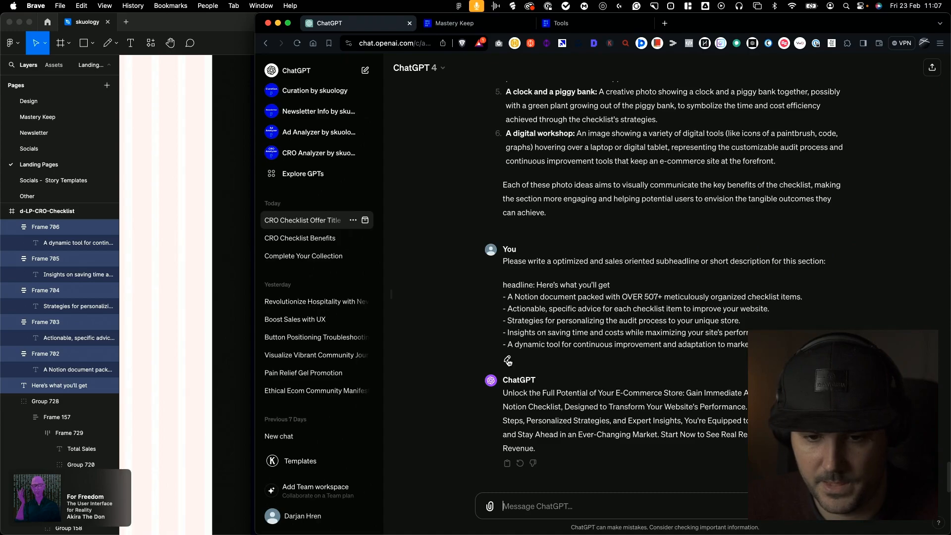
left_click(508, 361)
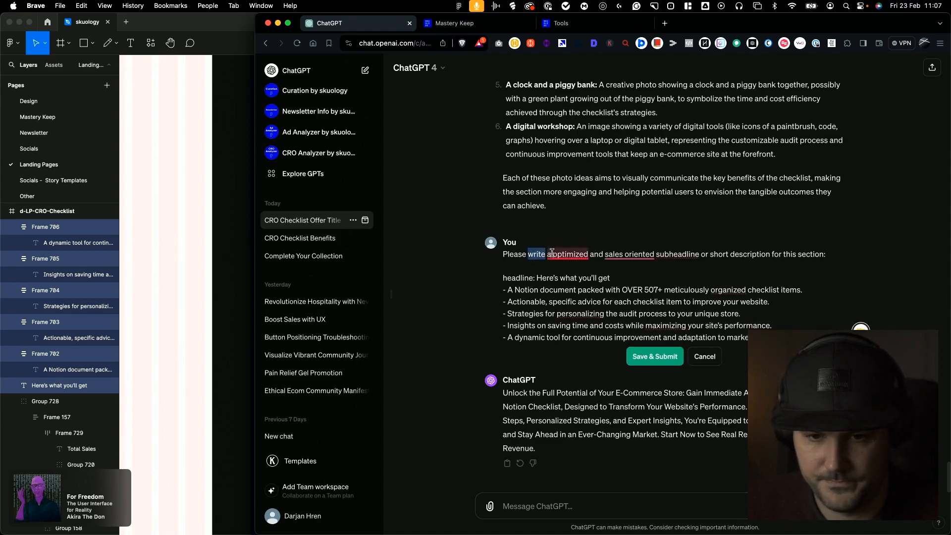
left_click_drag(546, 254, 503, 255)
type("I need")
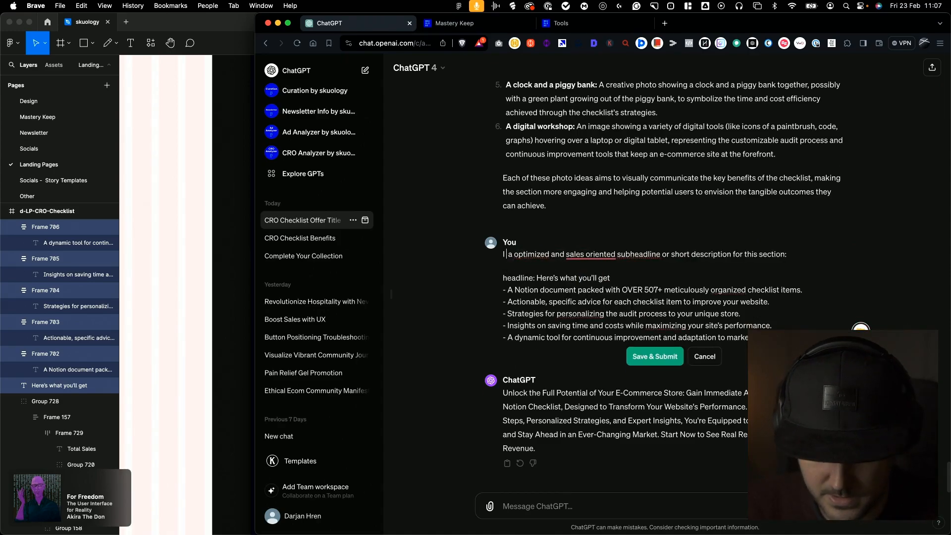
left_click_drag(636, 255, 697, 256)
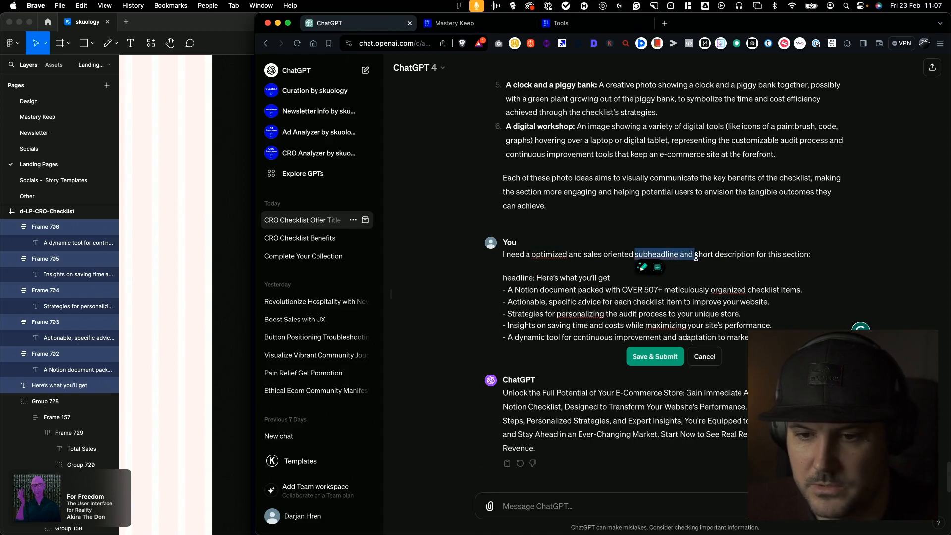
key("BackSpace")
left_click(655, 356)
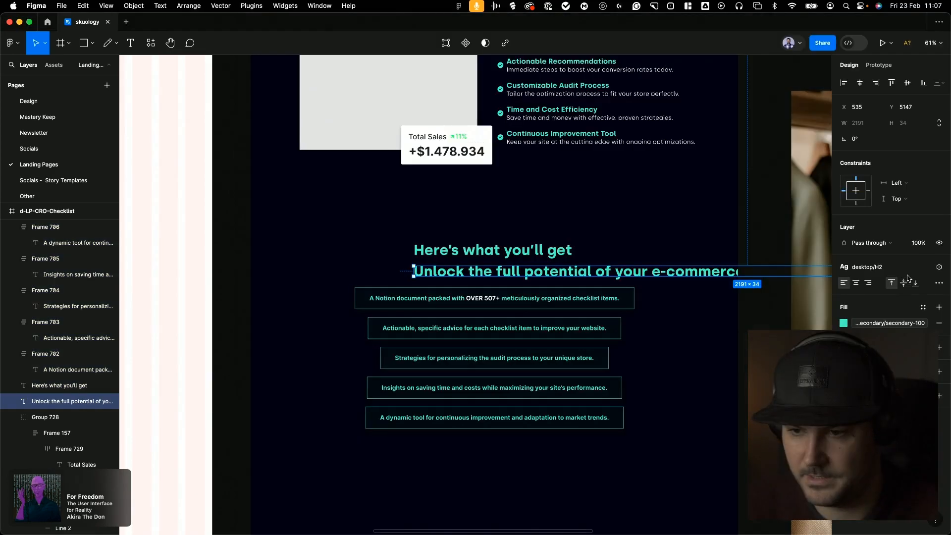
Back in Figma, add ChatGPT's first sentence below the heading as a centred subheadline with the desktop/body-xl style and white-100 fill
left_click(875, 267)
left_click(887, 391)
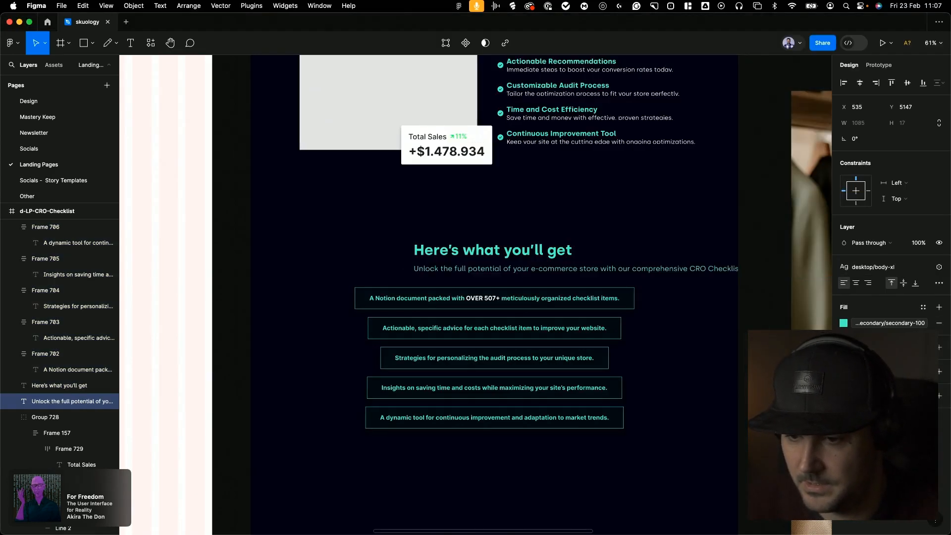
key("alt+h")
left_click(890, 324)
scroll(783, 436, "down", 2)
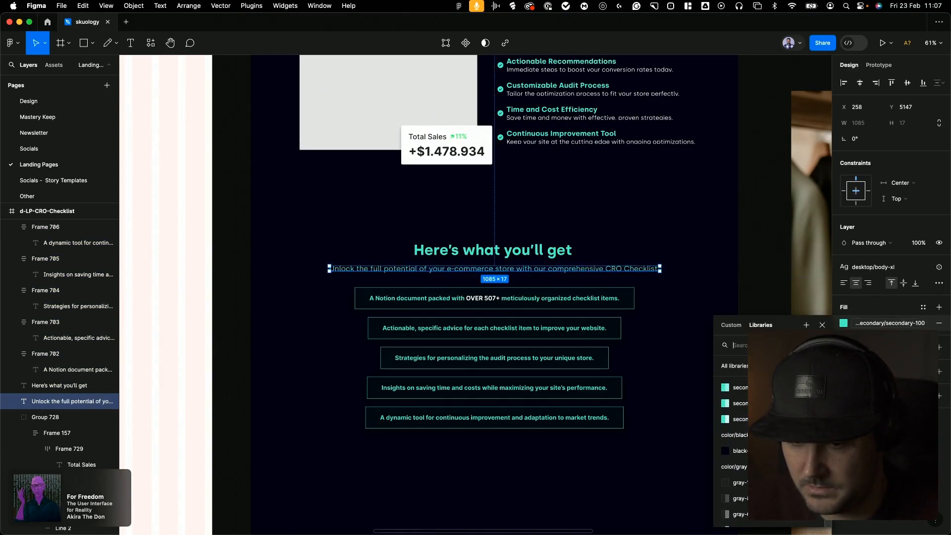
scroll(763, 461, "down", 5)
left_click(756, 516)
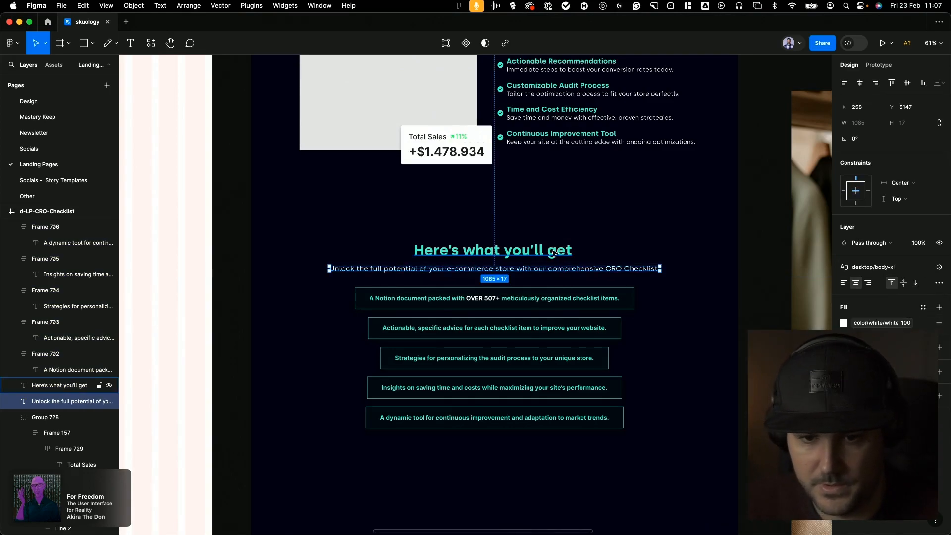
Move the five outlined benefit boxes up together, closer to the subheadline
left_click(510, 299)
left_click(511, 329, "shift")
left_click(518, 359, "shift")
left_click(525, 389, "shift")
left_click(545, 417, "shift")
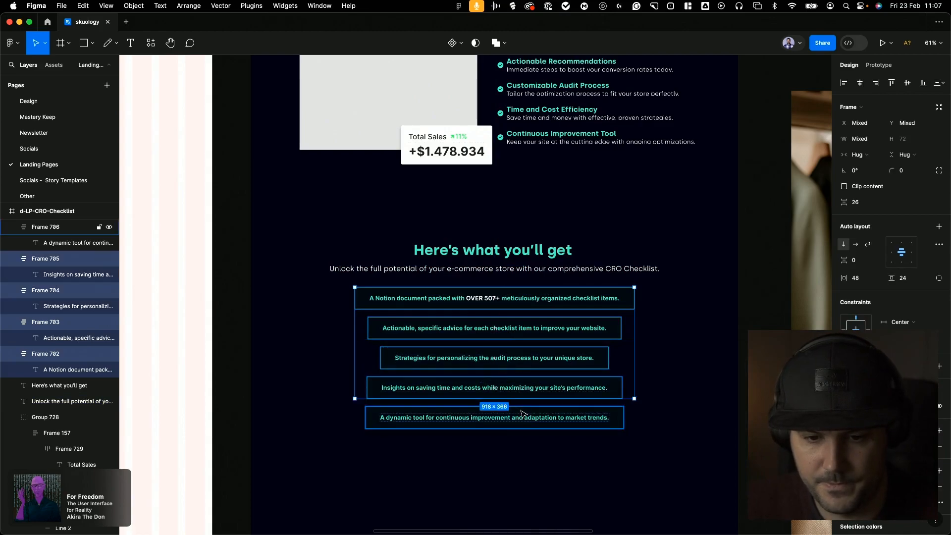
key("shift+Up")
Fade the lower three benefit boxes progressively, with the fourth at 60% and the fifth at 40% opacity
left_click(554, 414)
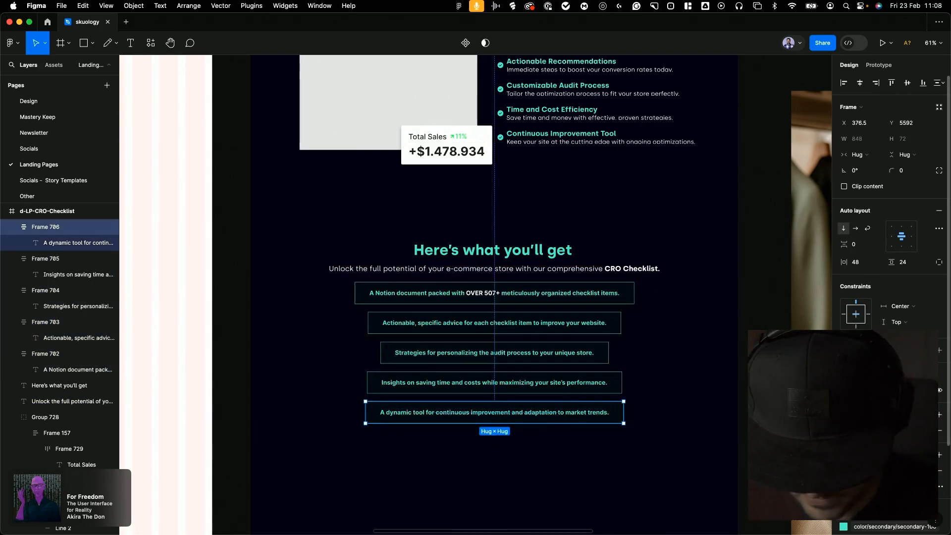
key("2")
left_click(594, 393)
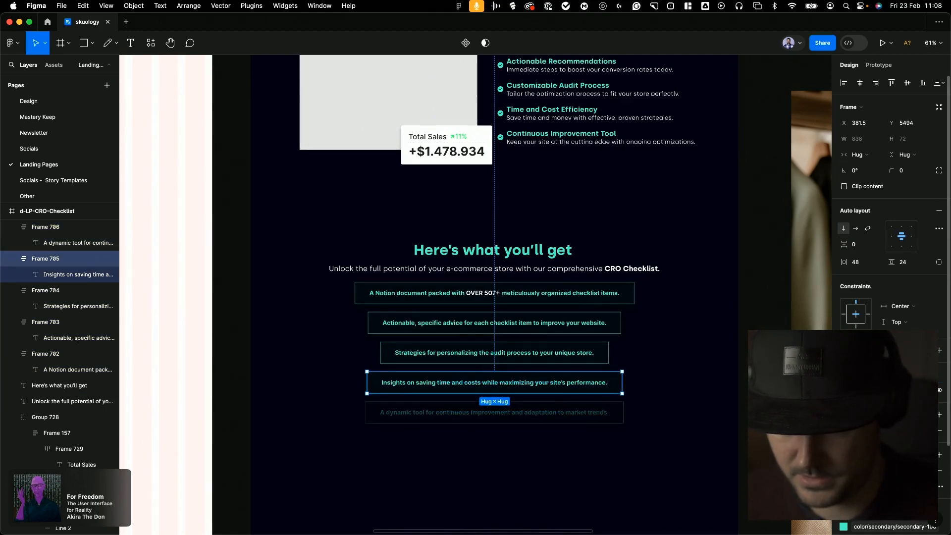
key("2")
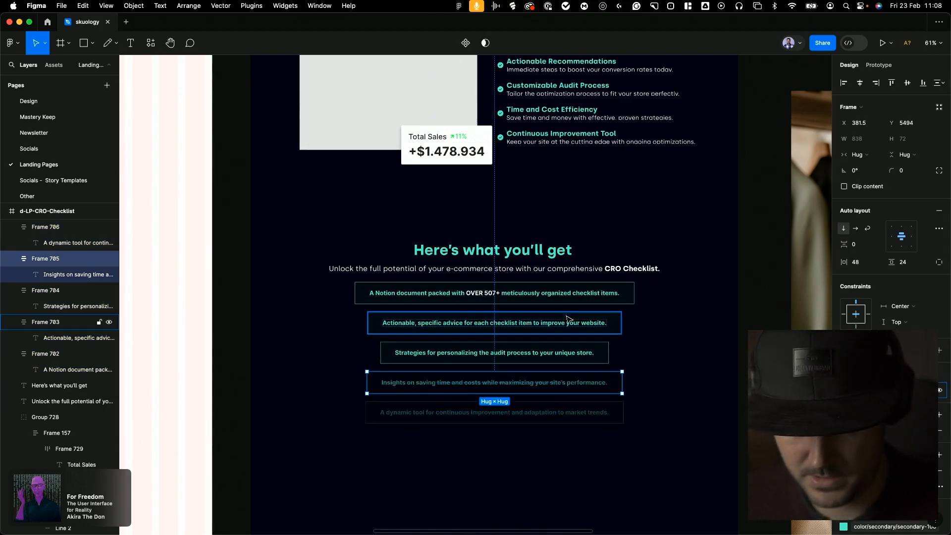
left_click(579, 355)
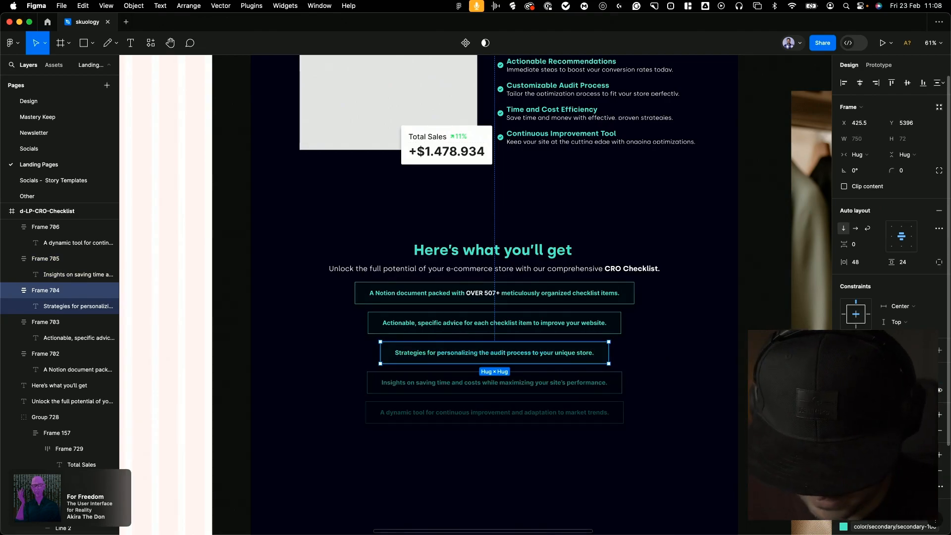
left_click(757, 296)
Combine the five benefit boxes into one vertical auto layout frame
scroll(748, 215, "down", 3)
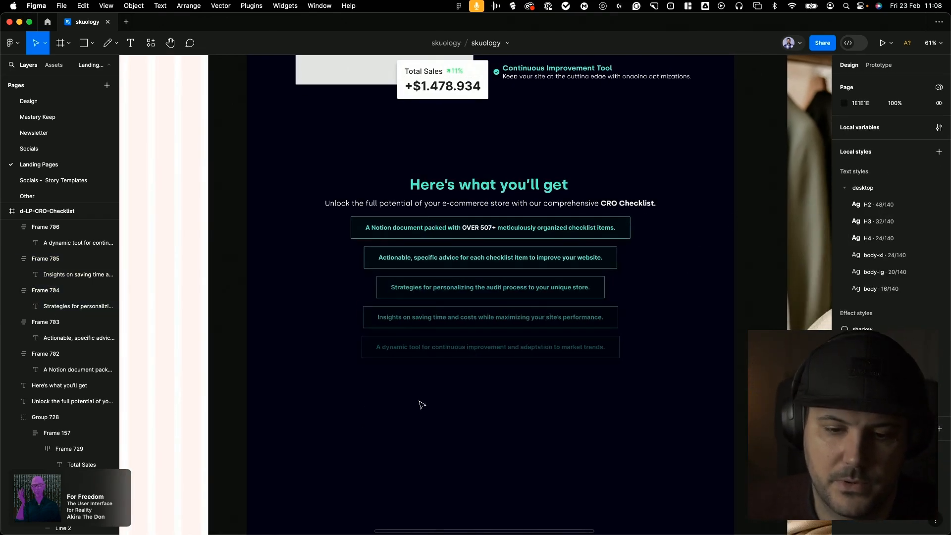
left_click_drag(418, 404, 516, 227)
key("super+g")
left_click(940, 196)
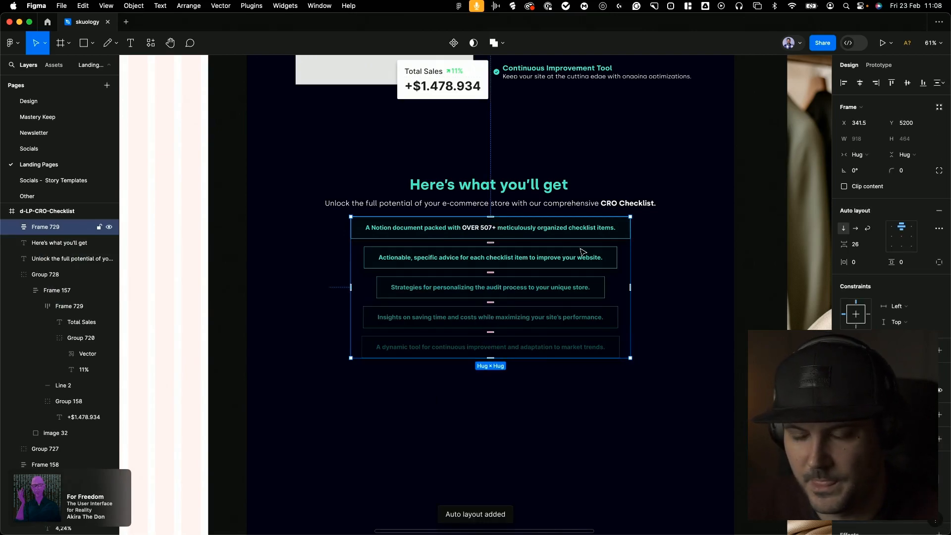
Try to reorder the benefit boxes within the auto layout from widest to narrowest
double_click(530, 291)
key("Down")
key("Tab")
key("Up")
key("Up")
key("Up")
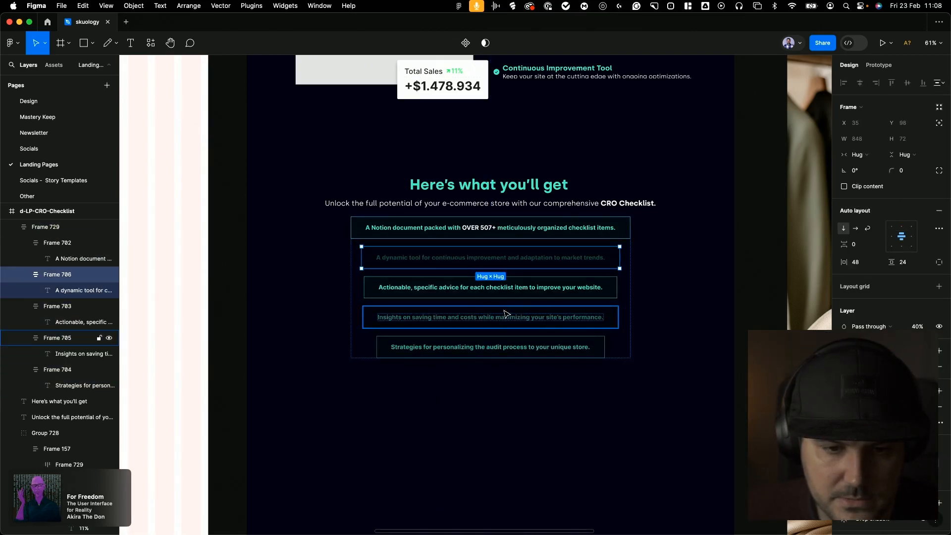
Return the benefit boxes to their original order in the auto layout
key("Down")
key("Down")
key("Down")
key("shift+Tab")
key("Up")
key("shift+Tab")
key("Escape")
key("Escape")
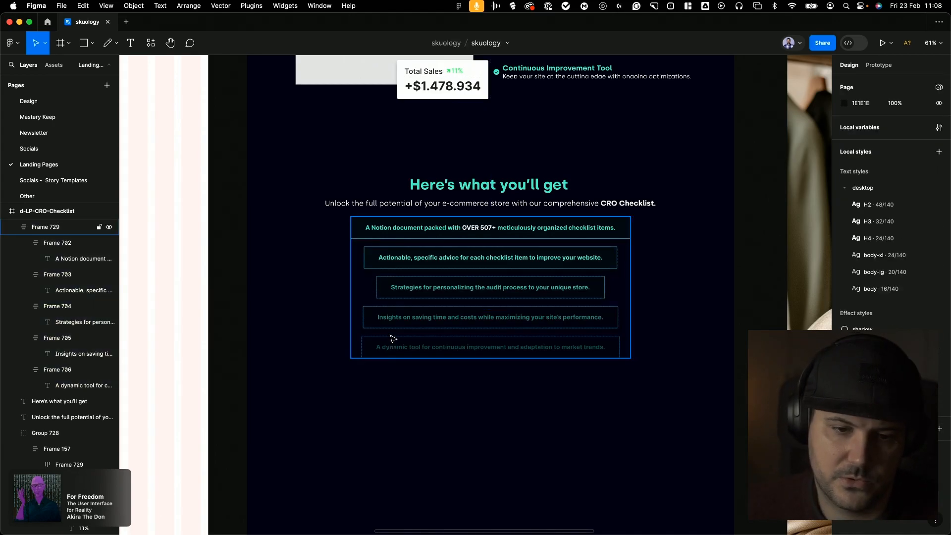
Sketch two freehand white lines over the benefit boxes, converging downward like a funnel
key("p")
left_click_drag(347, 218, 424, 378)
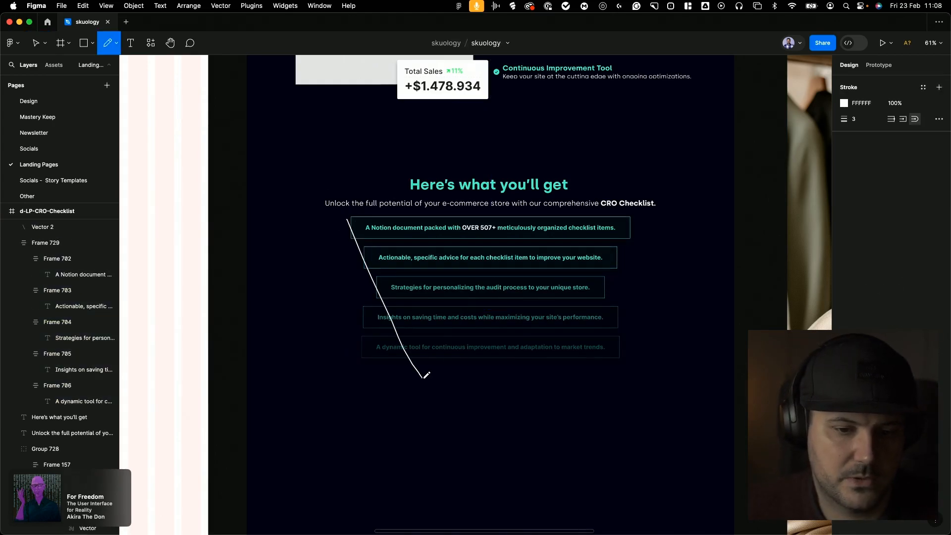
left_click_drag(639, 221, 514, 399)
key("Escape")
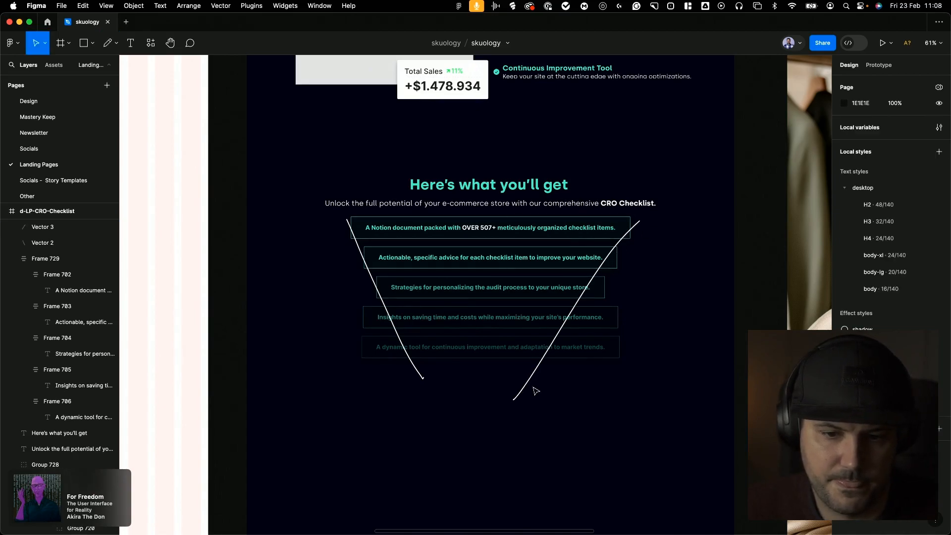
Reorder the benefit boxes from widest to narrowest and set the "A dynamic tool for continuous improvement" box to 100% opacity
left_click(452, 332)
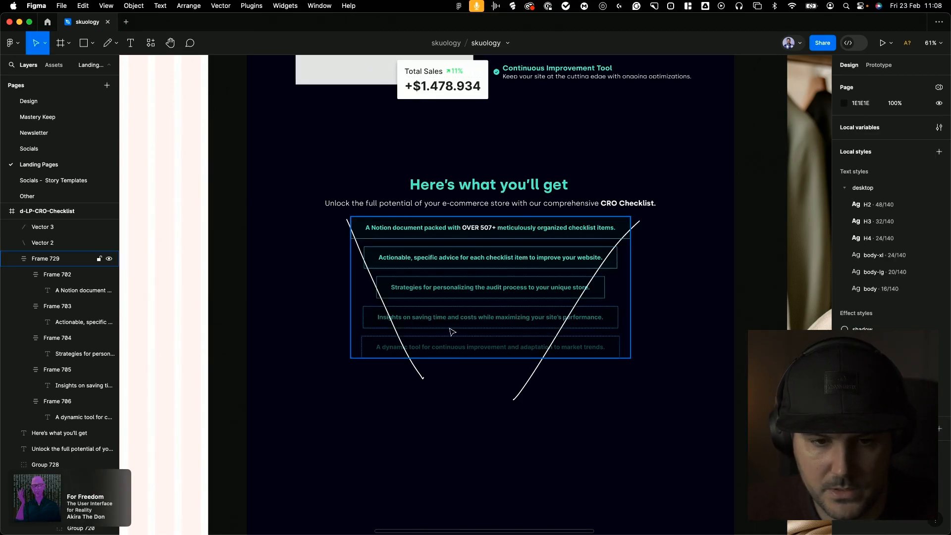
scroll(430, 338, "down", 1)
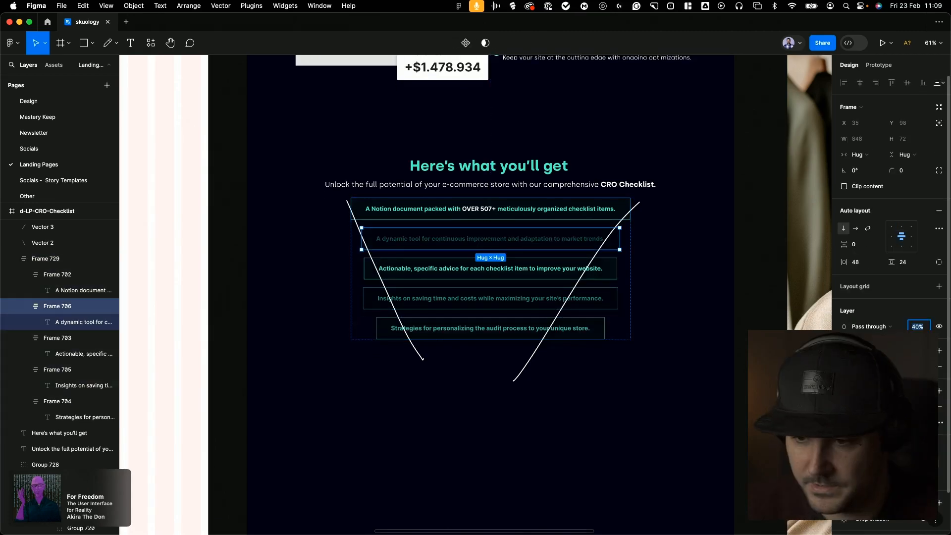
type("100")
key("Return")
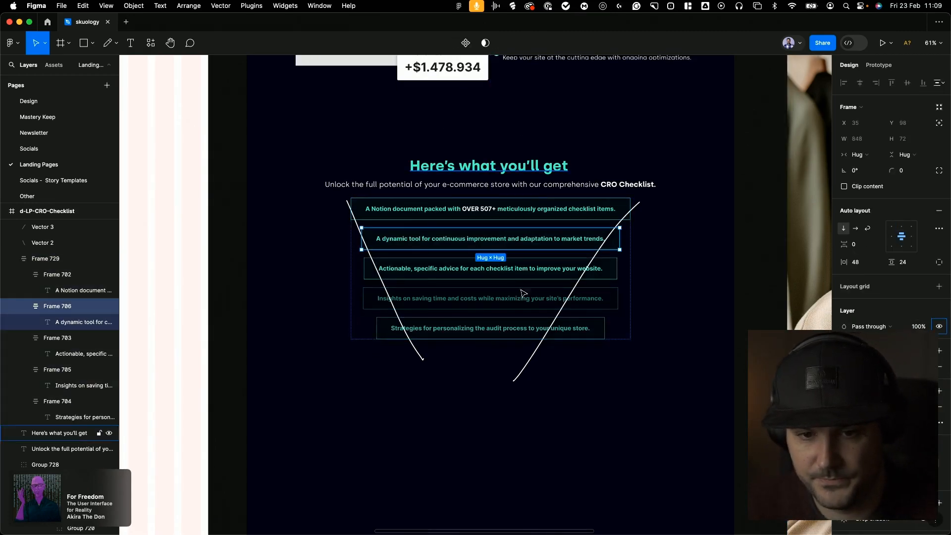
Set the "Insights on saving time" box to 80% opacity and the "Strategies for personalizing" box to 60%
left_click(607, 302)
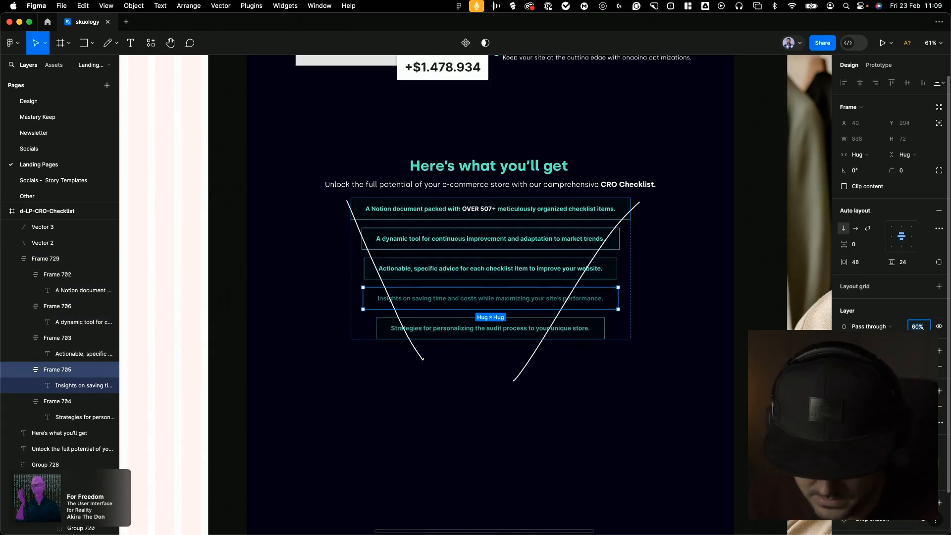
type("80")
key("Return")
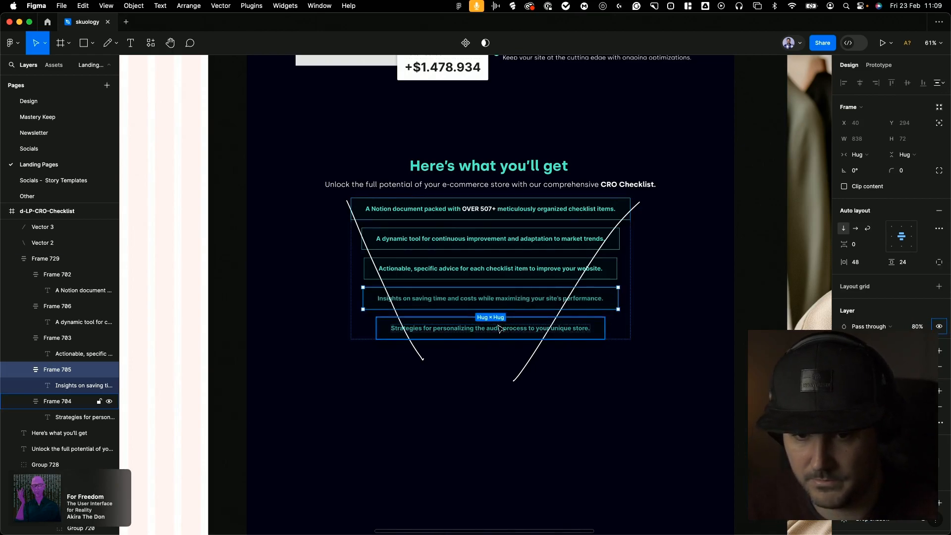
key("Tab")
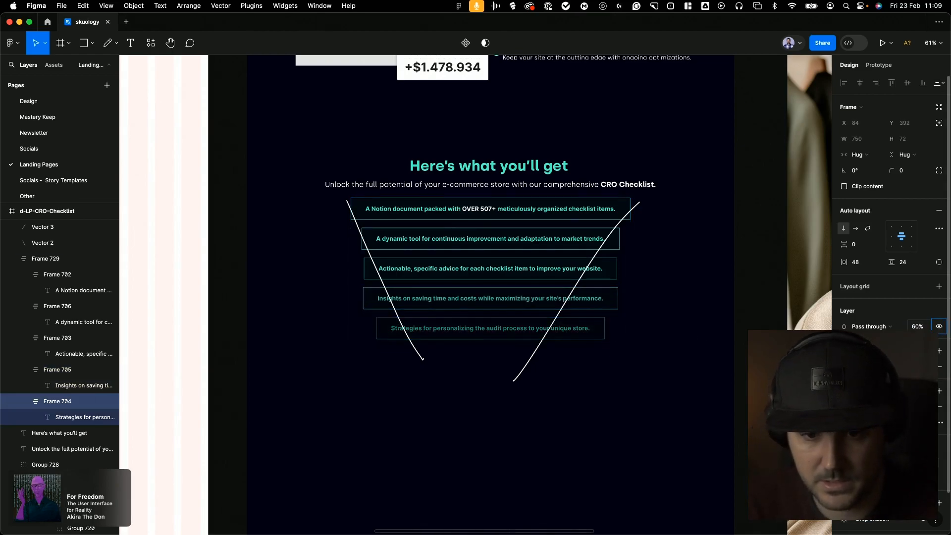
Place a copy of the "Join Skuology & Download" button and its caption centred below the benefit boxes, and delete the two sketched lines
left_click(233, 186)
scroll(234, 188, "up", 15)
scroll(234, 190, "down", 10)
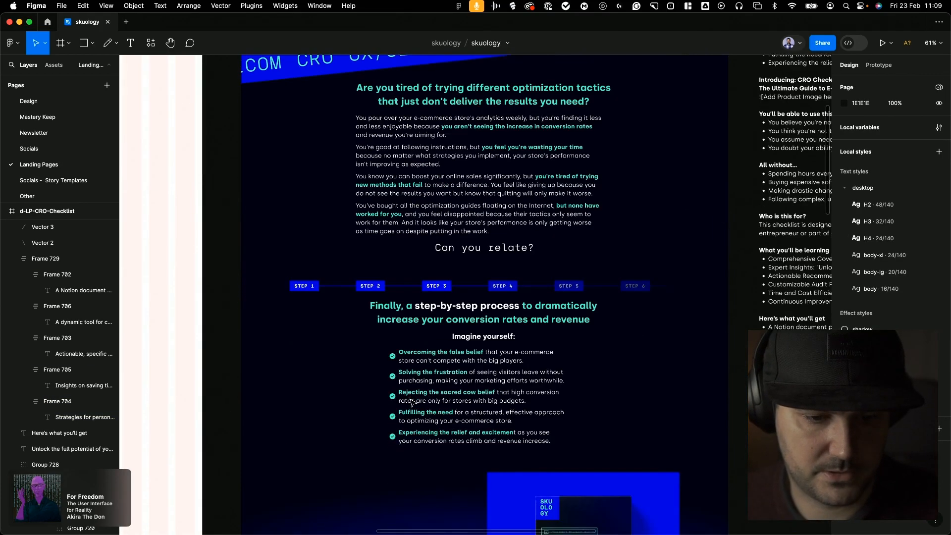
scroll(383, 246, "up", 6)
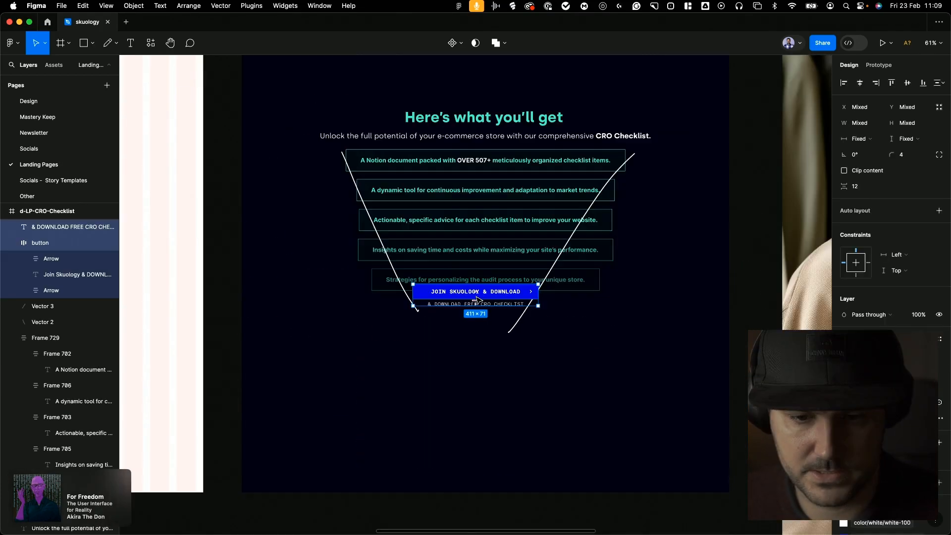
left_click_drag(501, 311, 511, 329)
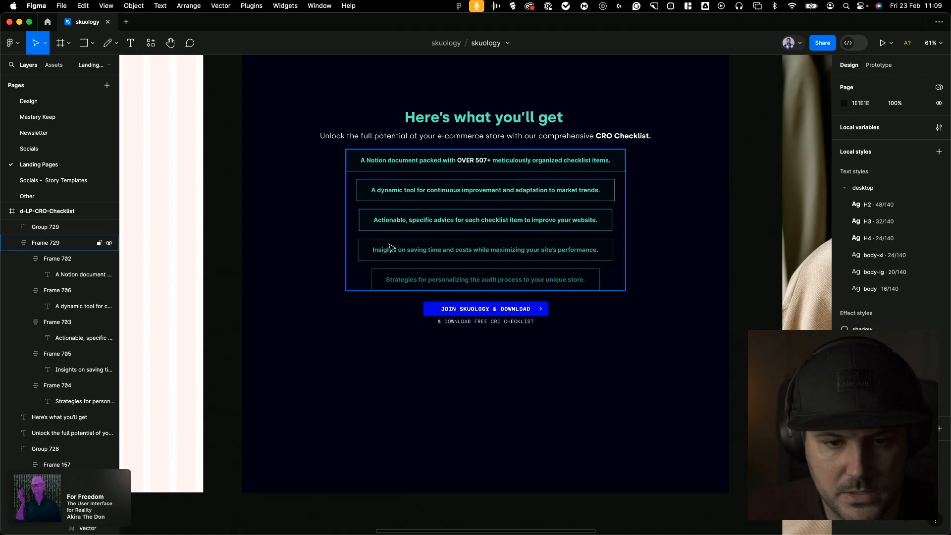
Shorten the third benefit box's text to "Actionable advice for each checklist item to improve your website."
scroll(497, 227, "up", 3)
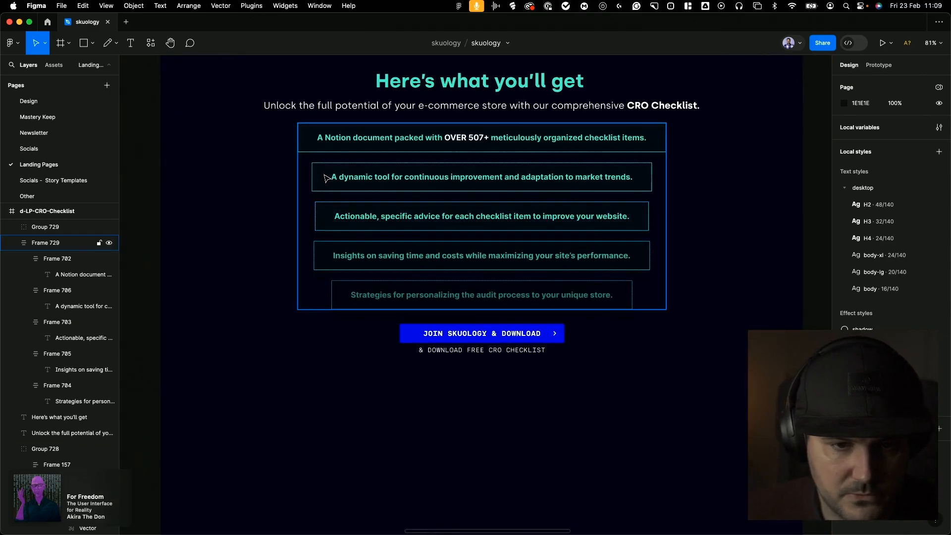
double_click(435, 221)
left_click_drag(375, 217, 409, 214)
key("BackSpace")
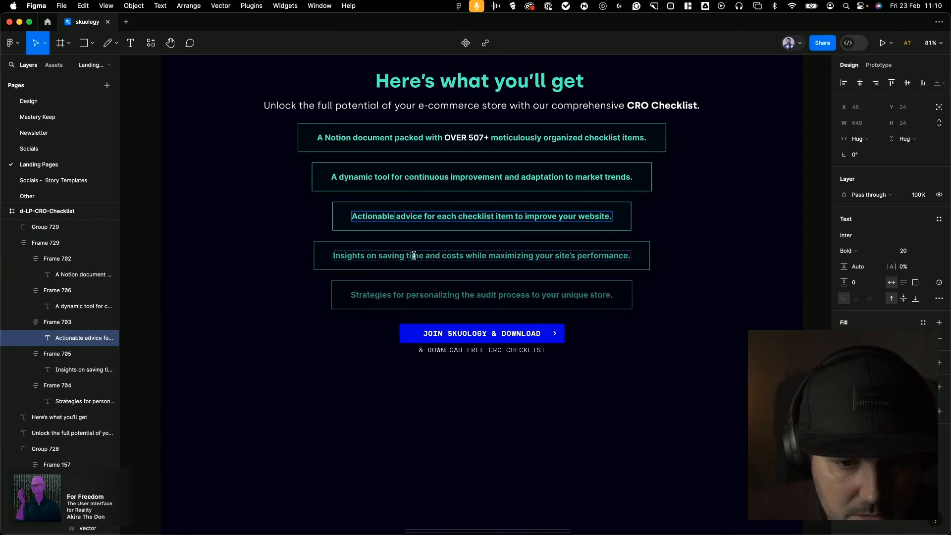
Reword the fourth benefit as "Insights on saving time & costs to maximize your site's performance."
left_click(413, 257)
double_click(430, 256)
key("BackSpace")
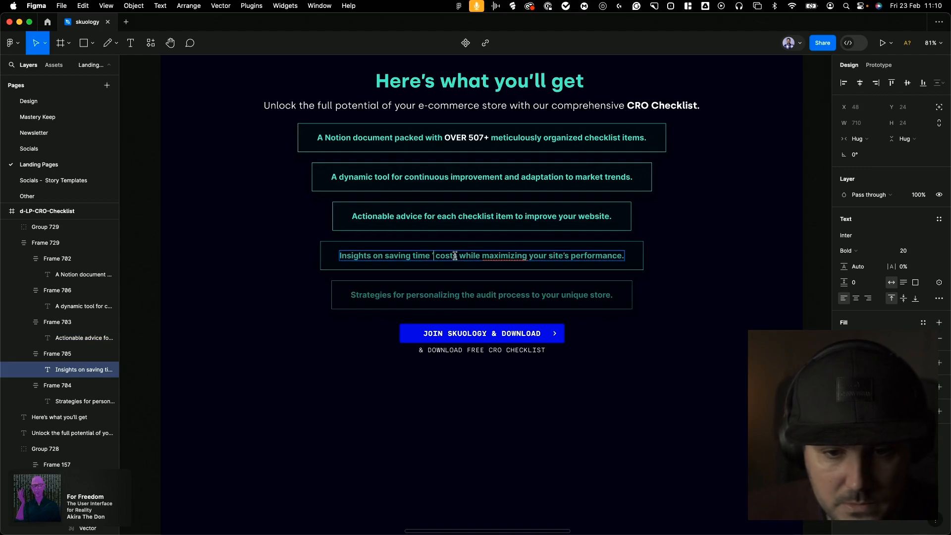
type("&")
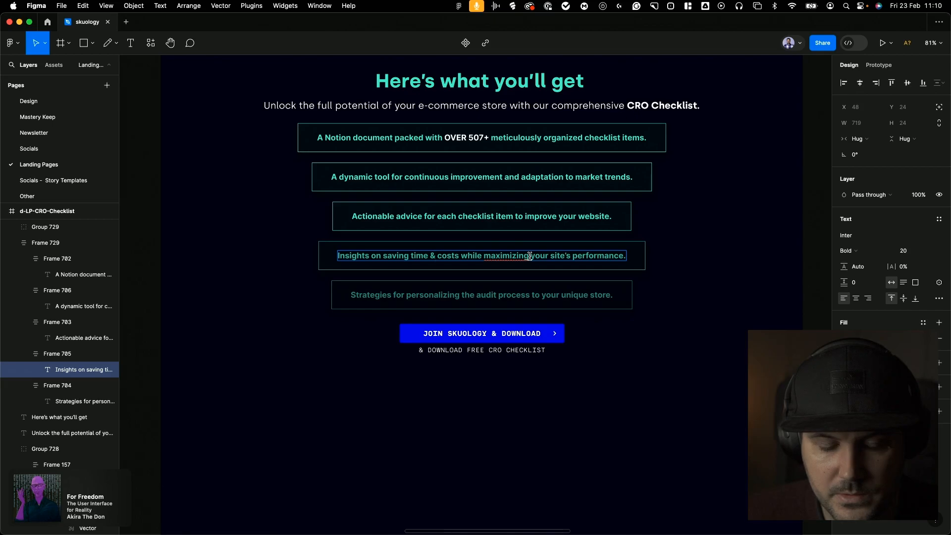
double_click(466, 256)
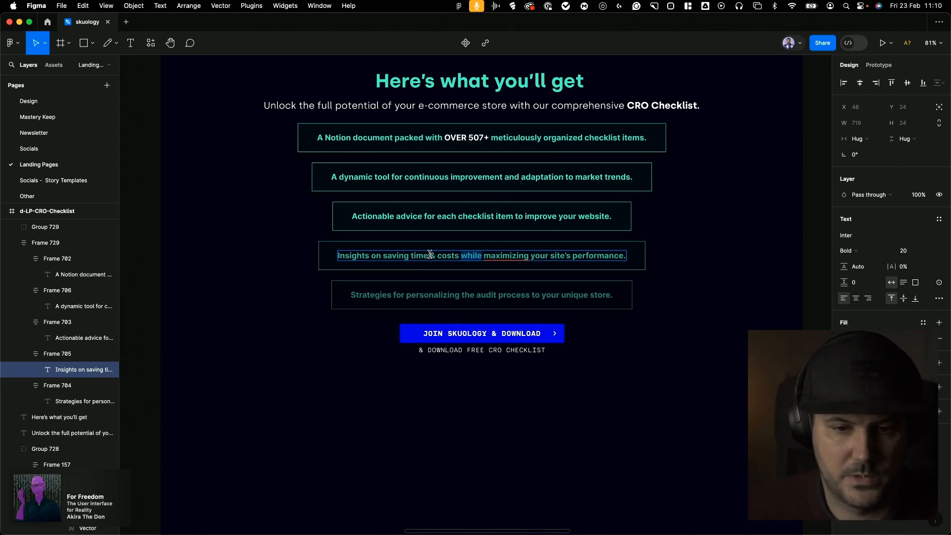
Ask ChatGPT to make the fourth benefit 1-2 words shorter, and replace the box's text with "Insights to maximize your site performance & savings."
key("super+Tab")
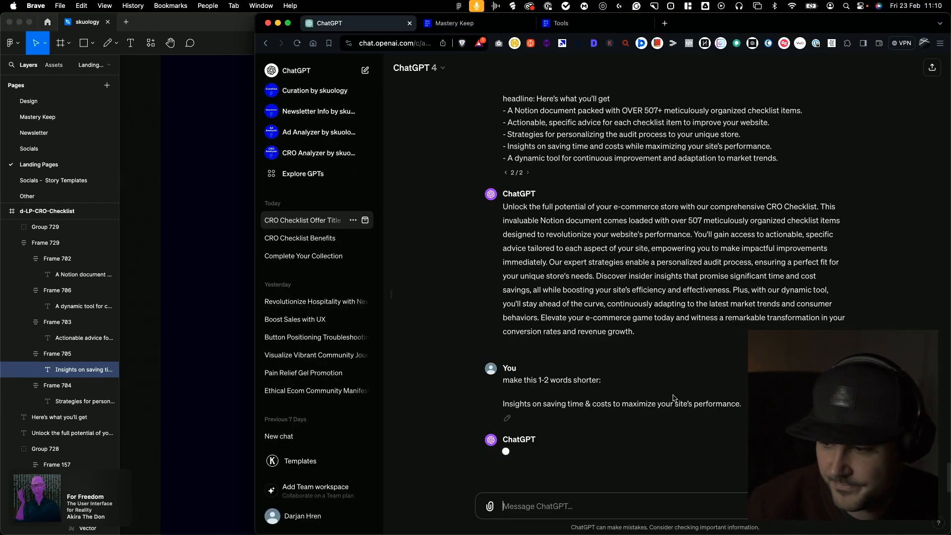
left_click_drag(681, 452, 499, 449)
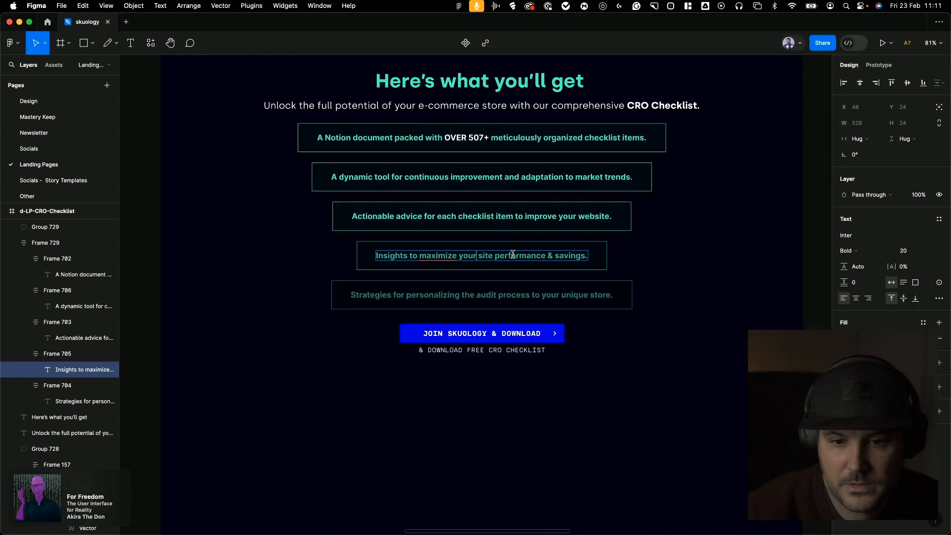
Ask ChatGPT to make the fifth benefit, "Strategies for personalizing the audit process to your unique store.", shorter
key("Escape")
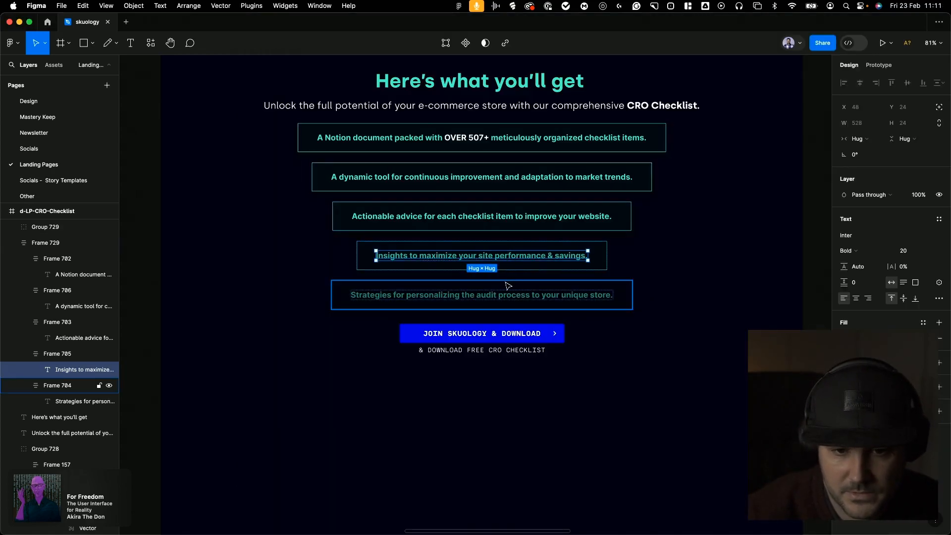
left_click(491, 302)
double_click(490, 296)
key("super+c")
key("super+Tab")
left_click(644, 509)
type("make this shorter:")
key("super+v")
key("Return")
key("super+Tab")
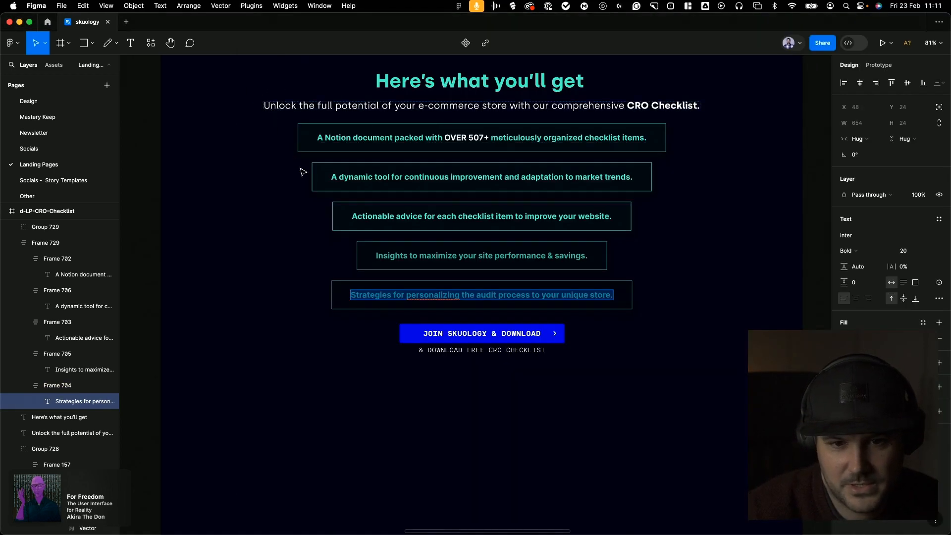
Sketch a rough V-shaped line around the benefit boxes to check the funnel shape, and delete it
key("Escape")
key("p")
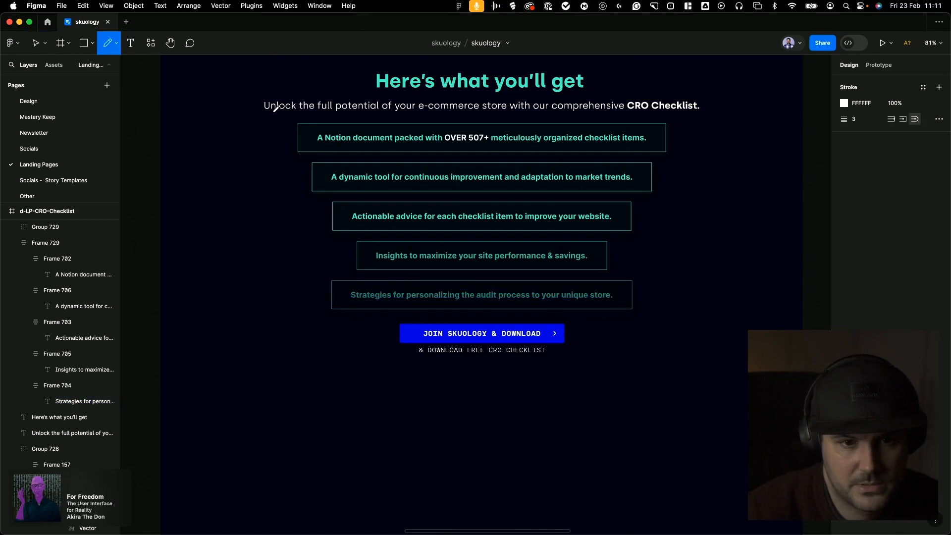
mouse_move(273, 113)
left_mouse_down()
mouse_move(418, 335)
mouse_move(440, 355)
left_mouse_up()
mouse_move(565, 290)
left_mouse_down()
mouse_move(706, 57)
mouse_move(673, 147)
left_mouse_up()
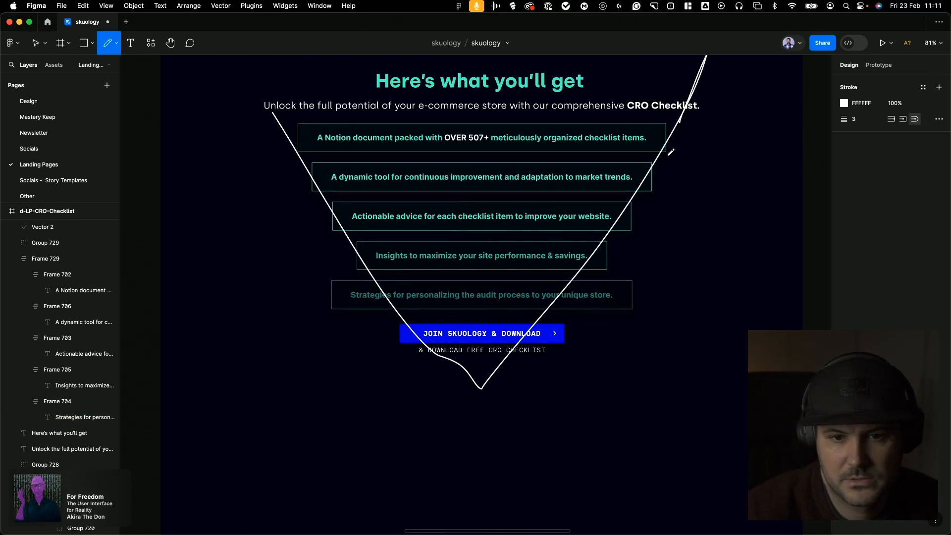
key("Escape")
left_click(691, 103)
key("Delete")
Have ChatGPT make its short version a bit longer, and replace the fifth box's text with "Custom audit strategies for your store."
key("super+Tab")
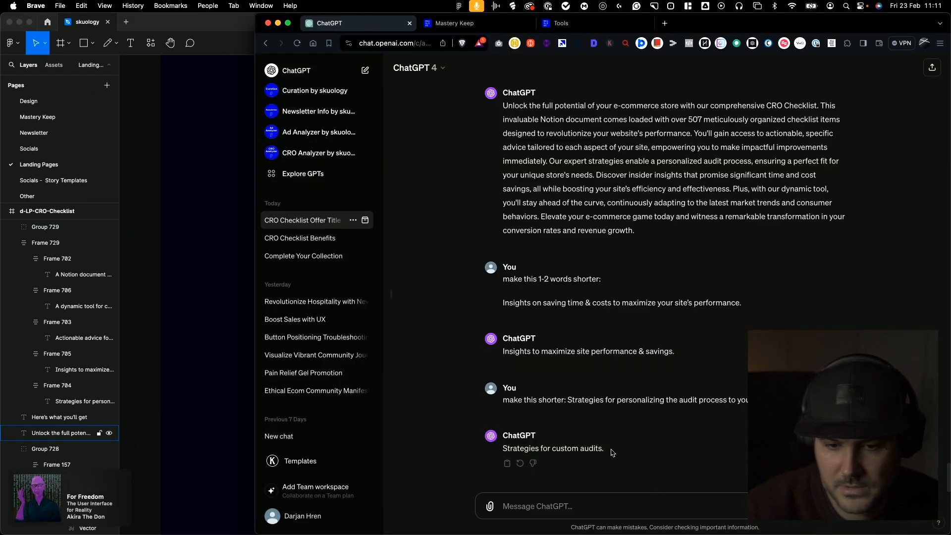
left_click_drag(614, 453, 502, 449)
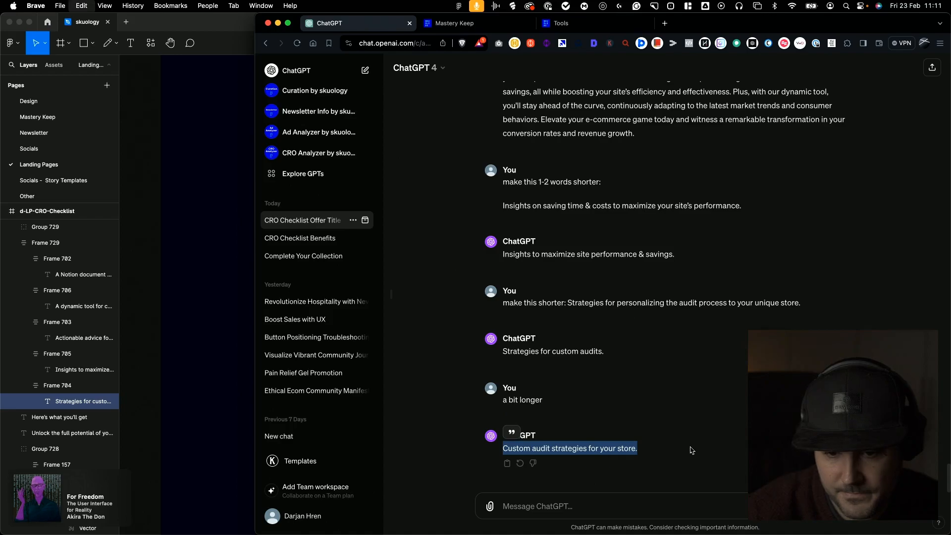
key("super+Tab")
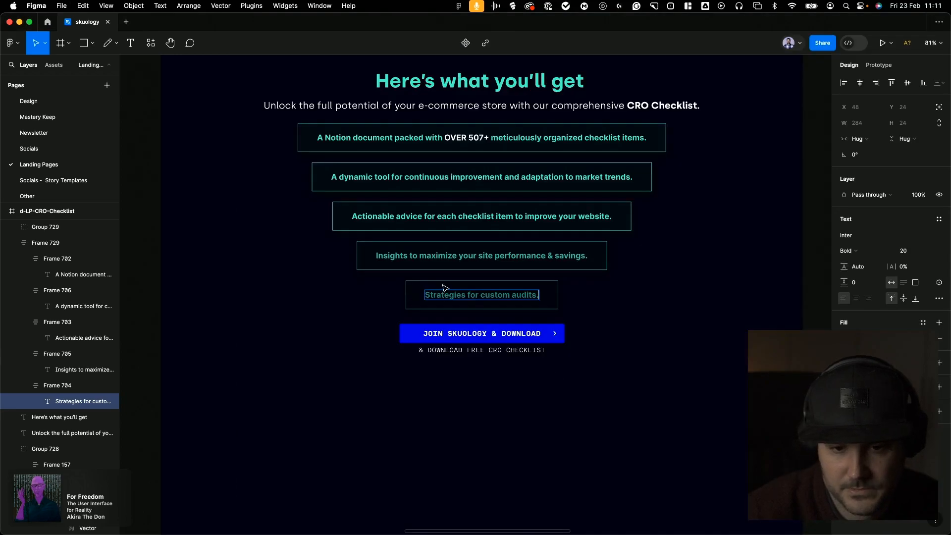
key("super+a")
type("Custom audit strategies for your store.")
key("Escape")
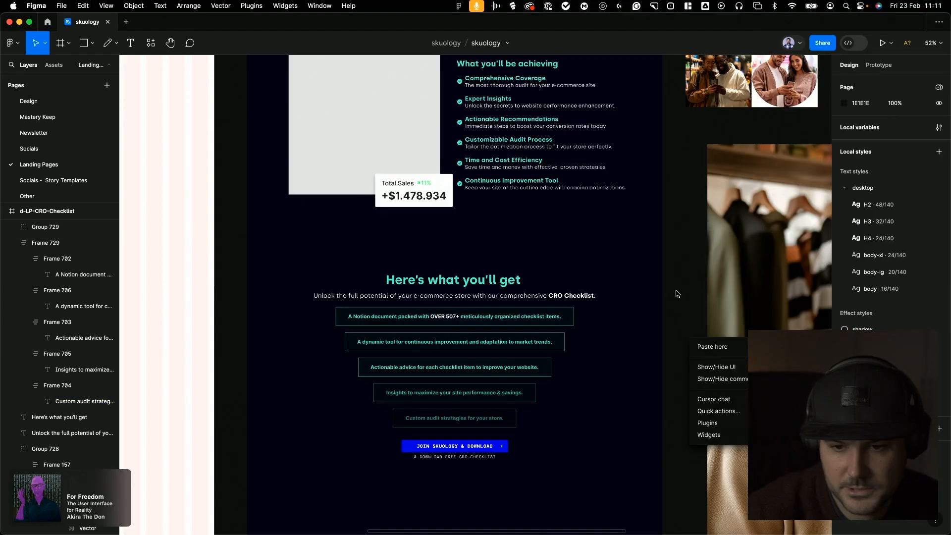
Paste the four-photo grid of couples with parcels onto the canvas, and delete it
left_click(678, 295)
scroll(677, 242, "down", 3)
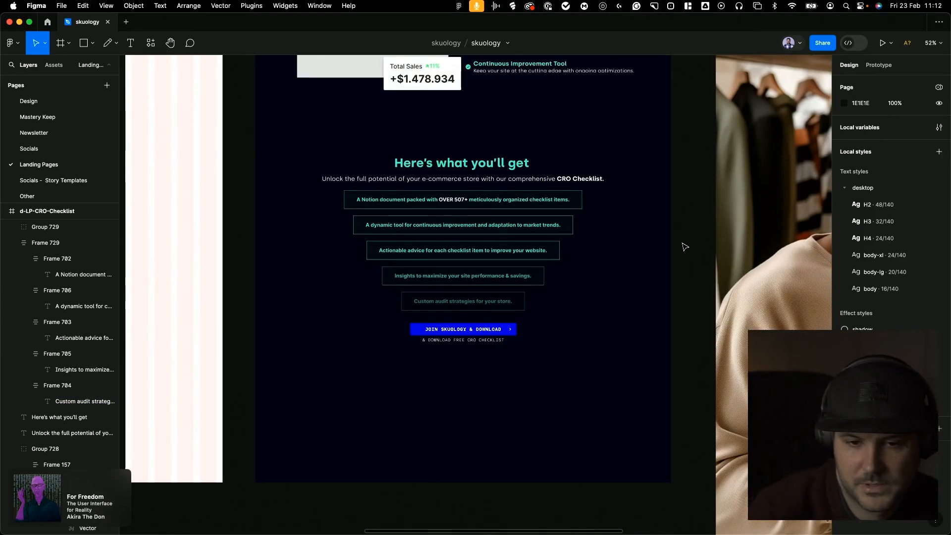
scroll(683, 247, "down", 3)
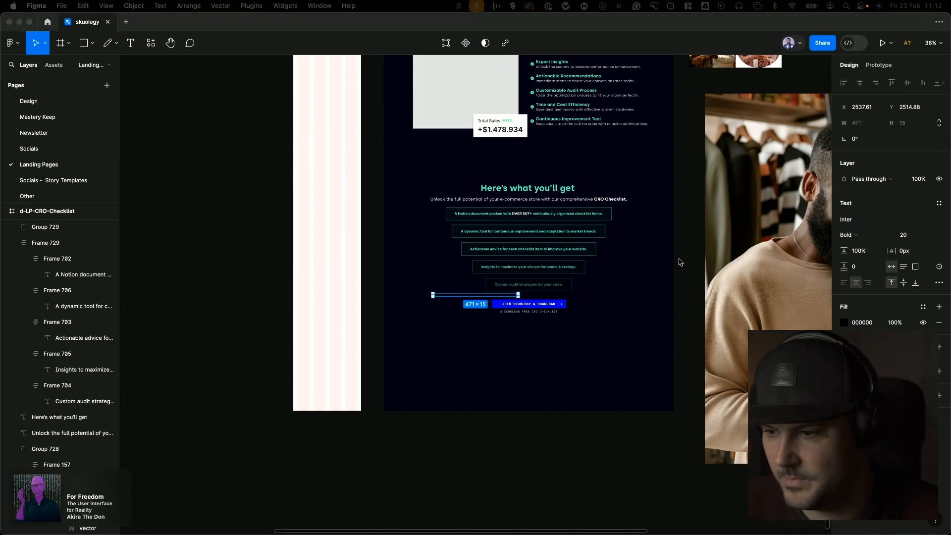
left_click(686, 251)
left_click(686, 251)
key("super+v")
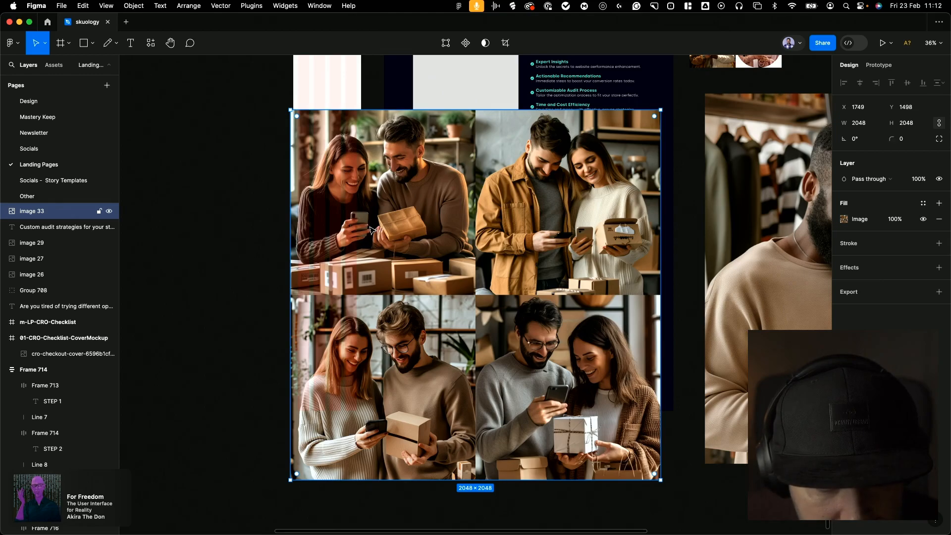
key("Delete")
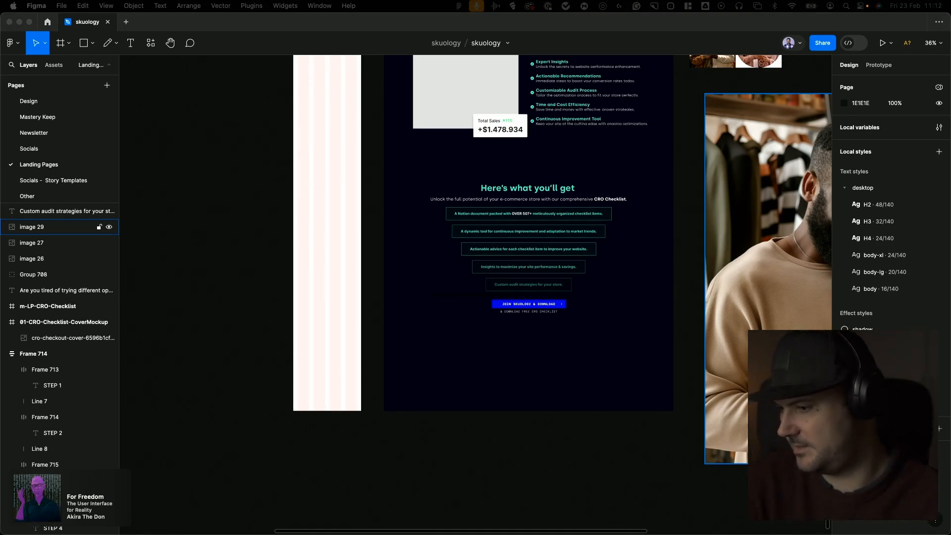
Paste the bar chart with the rising arrow line into the CRO Checklist page above the STEP 1-6 row
scroll(672, 210, "up", 5)
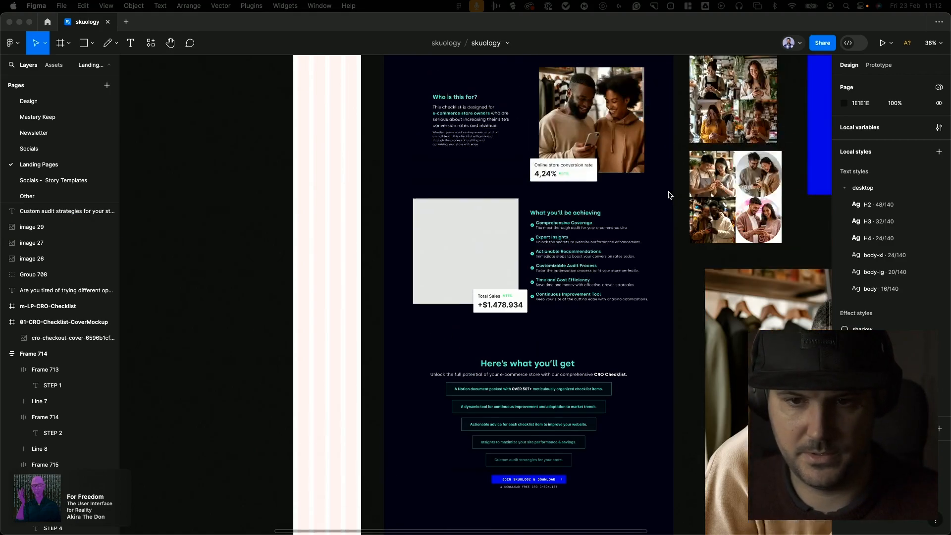
scroll(671, 210, "up", 7)
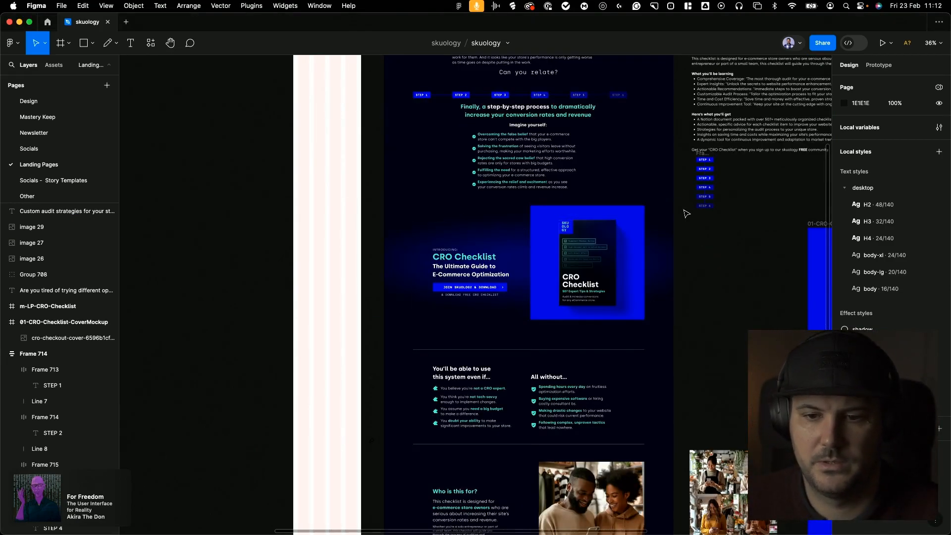
scroll(684, 212, "up", 5)
scroll(684, 212, "down", 5)
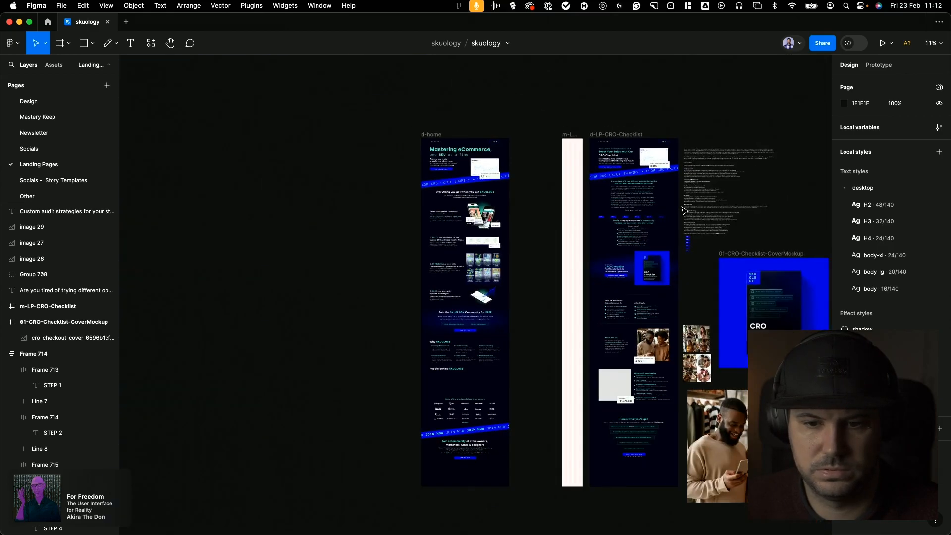
scroll(684, 211, "up", 3)
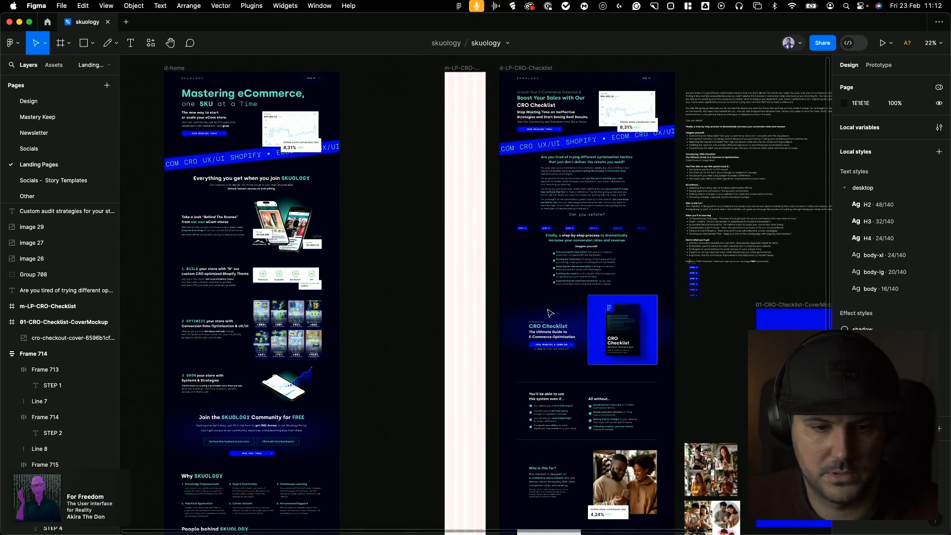
scroll(675, 297, "up", 5)
key("super+v")
scroll(656, 178, "up", 7)
left_click_drag(656, 178, 609, 183)
scroll(609, 181, "up", 3)
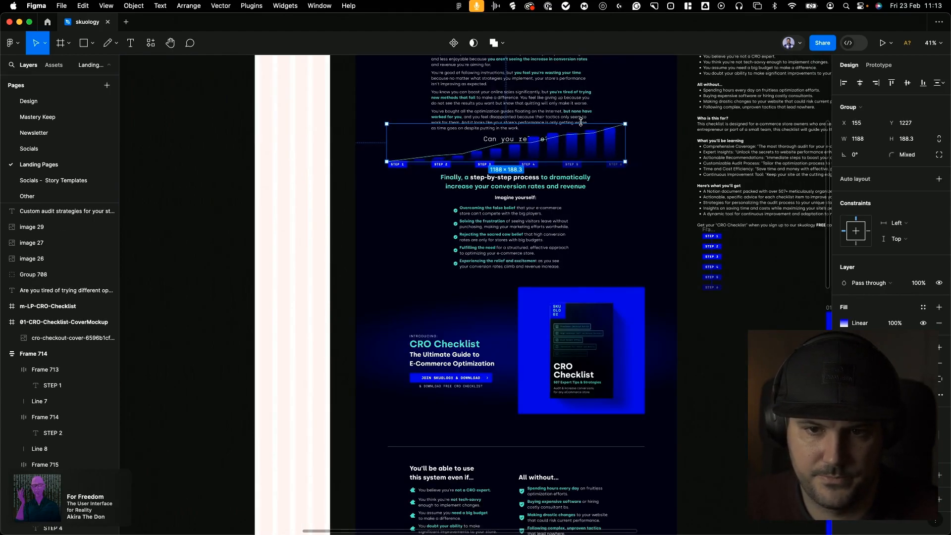
Reduce the chart's height to about 102 px and align it directly above the step row, flush with the row's right end
left_click_drag(581, 122, 581, 140)
scroll(580, 141, "up", 8)
scroll(648, 180, "down", 3)
left_click_drag(610, 172, 620, 170)
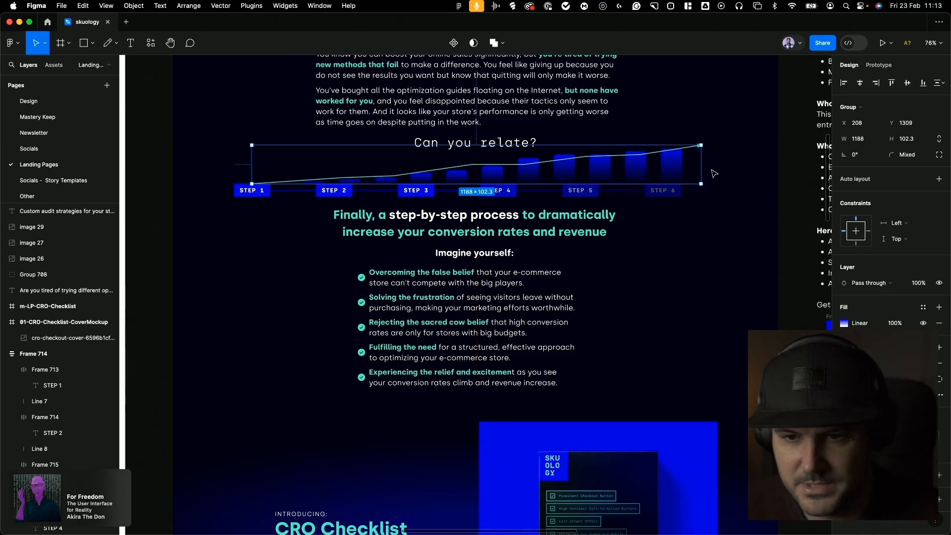
left_click_drag(700, 170, 682, 170)
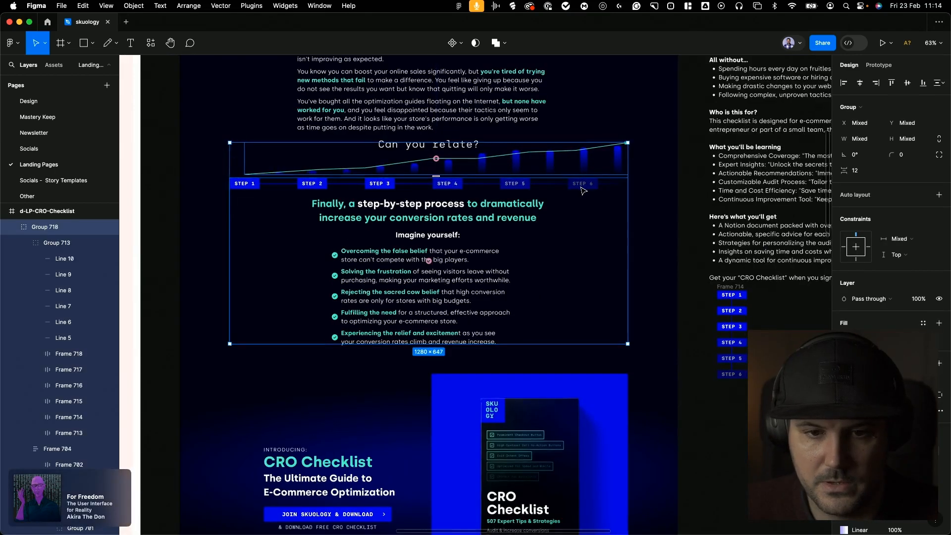
Group the chart with the step row and step-by-step section, and move the group down clear of "Can you relate?"
scroll(578, 184, "down", 4)
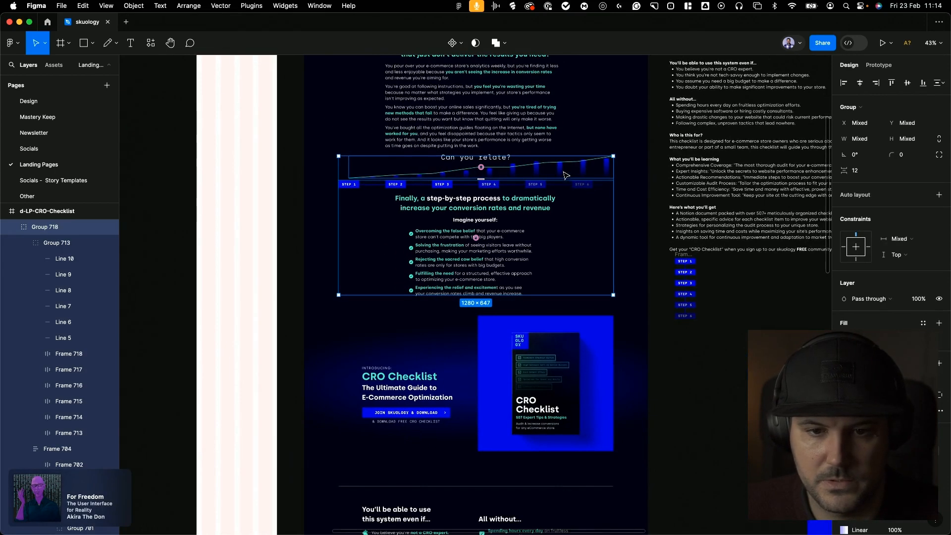
key("super+g")
key("shift+Down")
key("shift+Down")
key("shift+Down")
key("shift+Down")
left_click_drag(568, 182, 568, 188)
key("shift+Down")
key("shift+Down")
key("shift+Down")
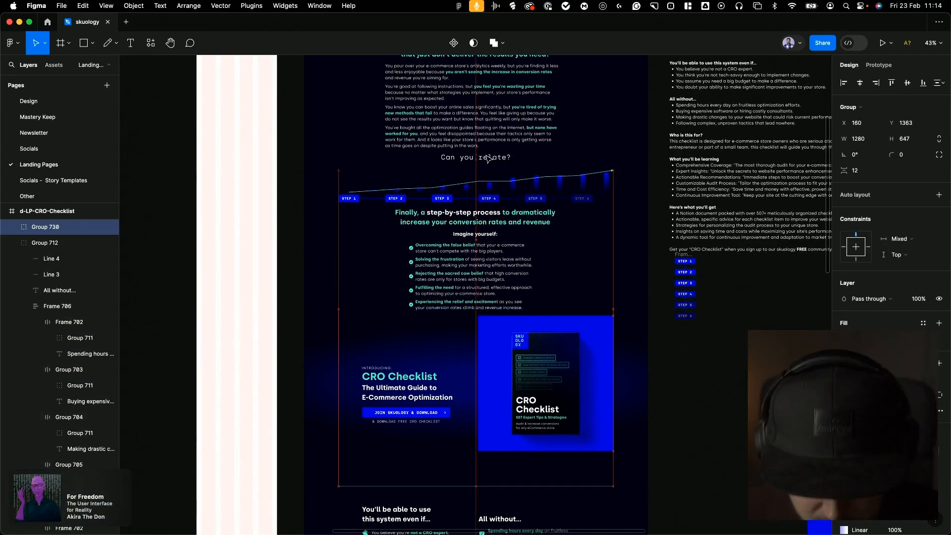
key("shift+Down")
key("shift+Down")
key("shift+Down")
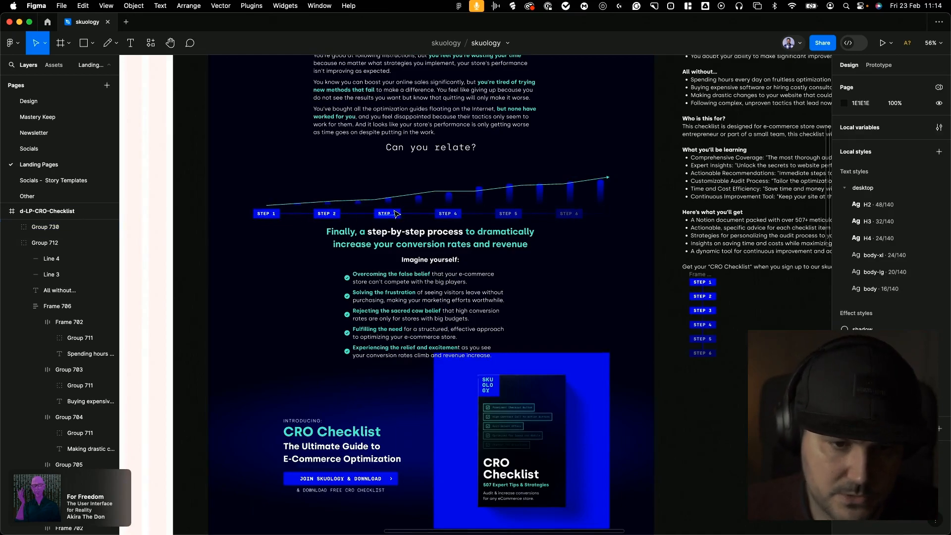
Adjust the top of the chart's last bar, just under the arrowhead
scroll(280, 218, "up", 1)
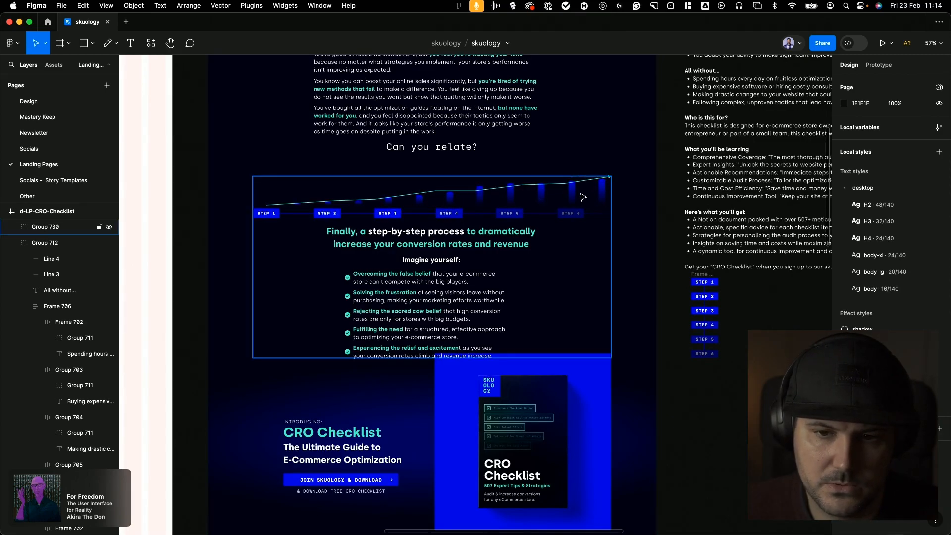
scroll(600, 185, "up", 8)
left_click(605, 166)
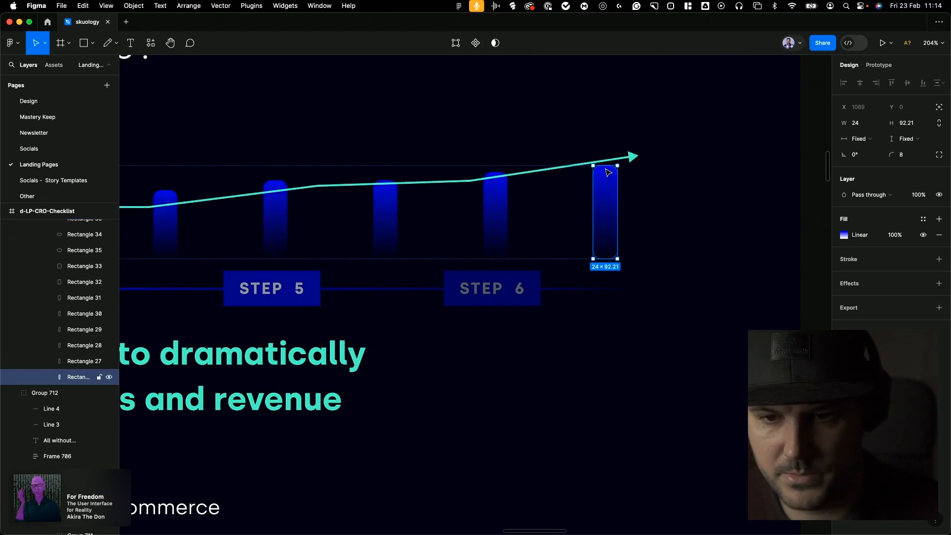
left_click_drag(606, 159, 606, 157)
left_click(616, 198)
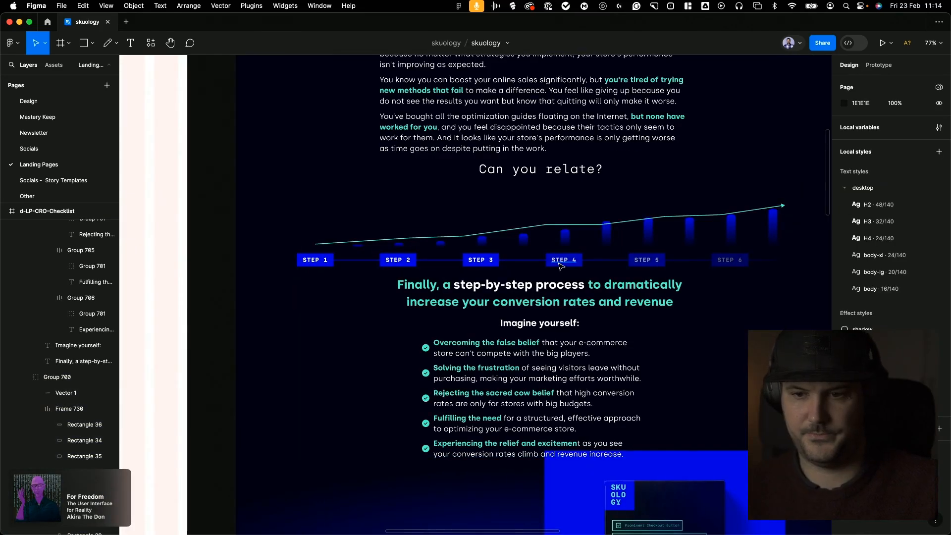
Select all sections from the CRO Checklist promo to the final download button and move them down to restore the spacing
scroll(555, 259, "down", 3)
left_click_drag(389, 89, 612, 438)
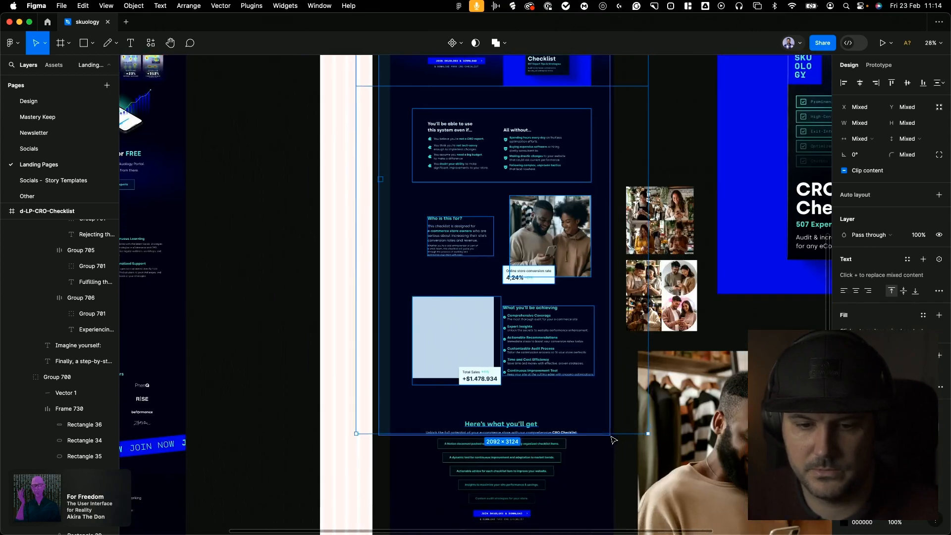
scroll(612, 439, "down", 3)
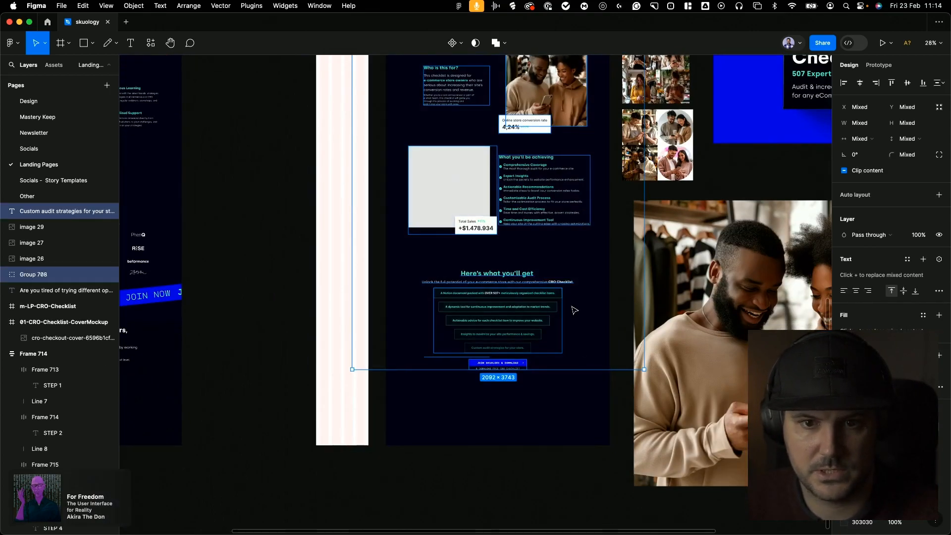
scroll(540, 198, "up", 6)
left_click_drag(534, 172, 534, 188)
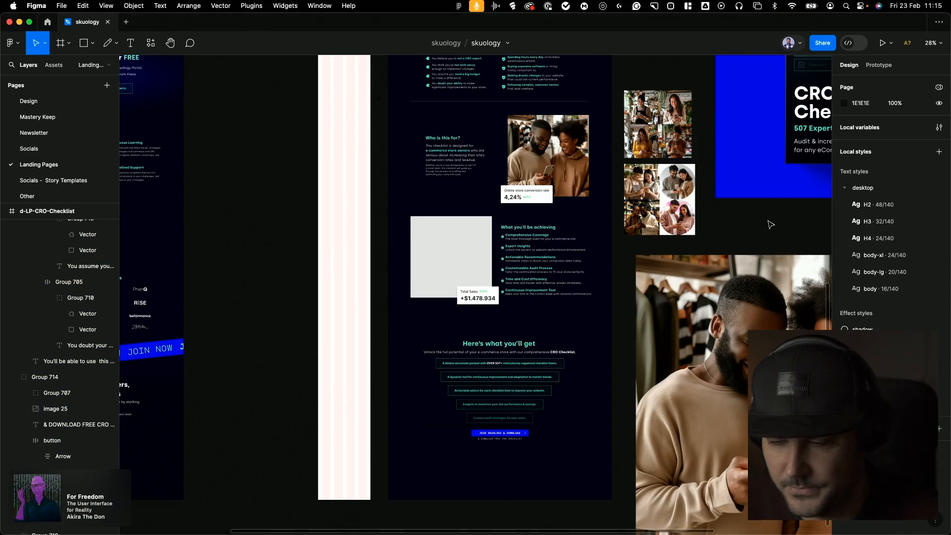
Paste the photo of the couple with parcels beside the page and apply its image fill to the grey "What you'll be achieving" placeholder
key("super+v")
left_click_drag(441, 215, 762, 292)
left_click(440, 238)
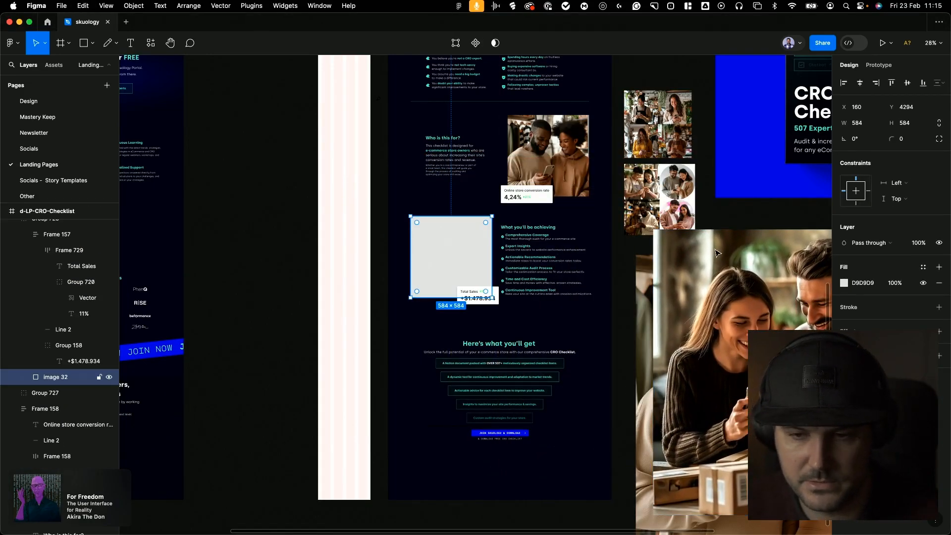
key("alt+super+v")
left_click_drag(697, 244, 699, 266)
scroll(467, 208, "up", 5)
left_click(740, 222)
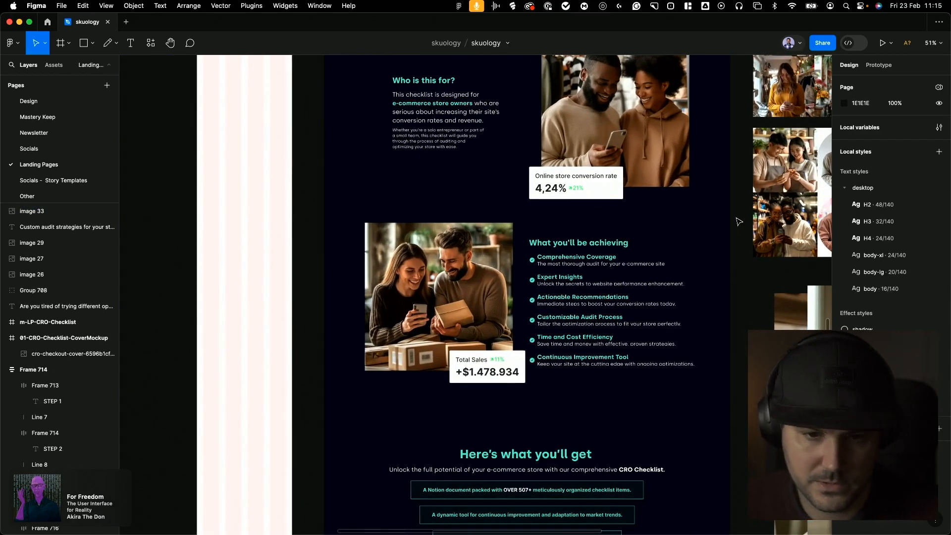
Adjust the image fills of the "What you'll be achieving" and "Who is this for?" photos to a cooler, less yellow tone
left_click(470, 265)
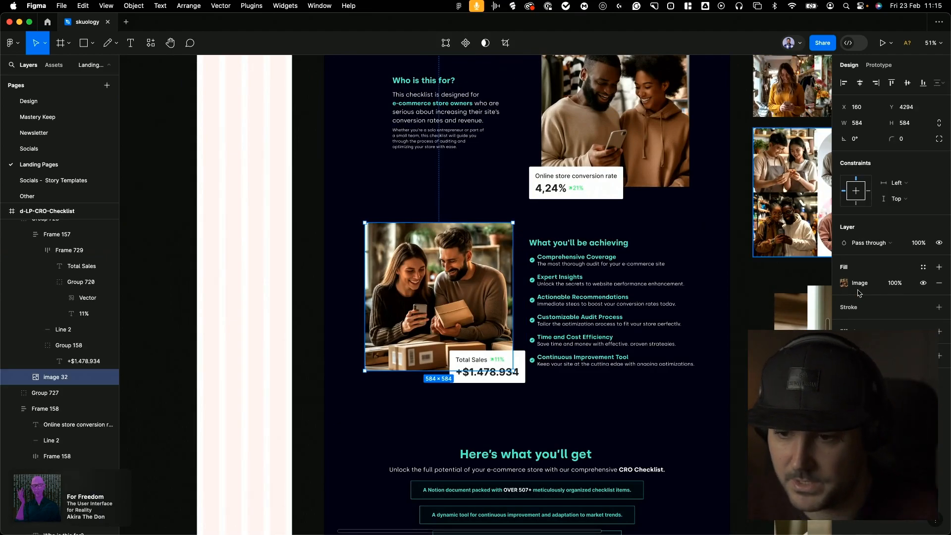
left_click(844, 283)
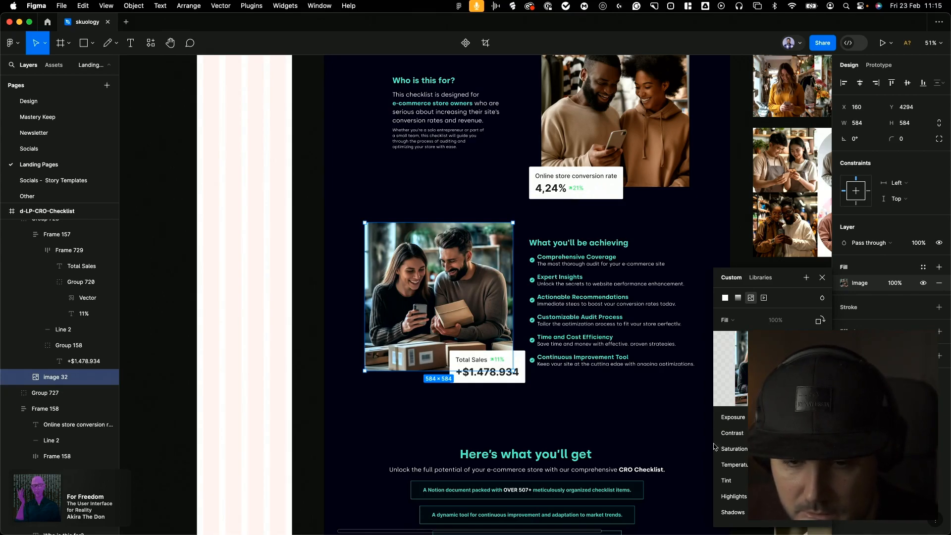
scroll(591, 241, "up", 3)
left_click(648, 139)
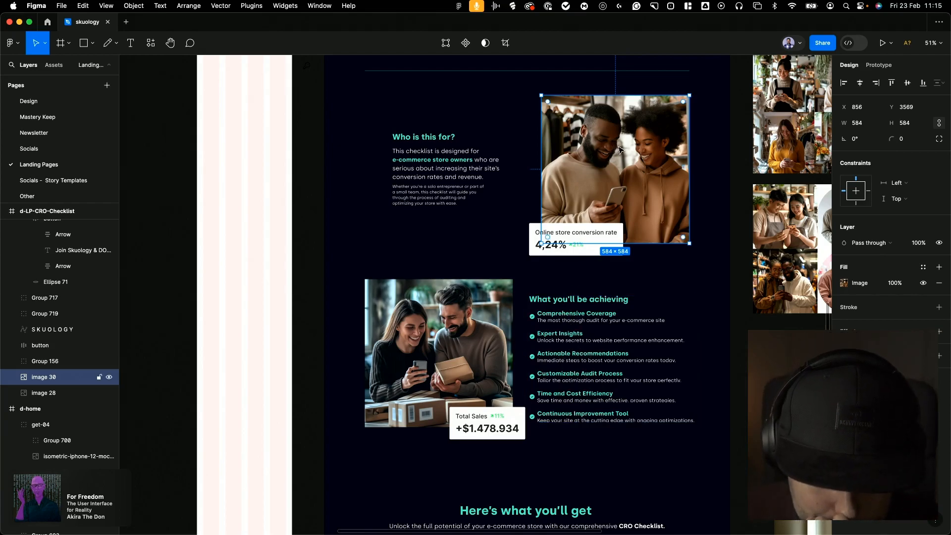
left_click(844, 284)
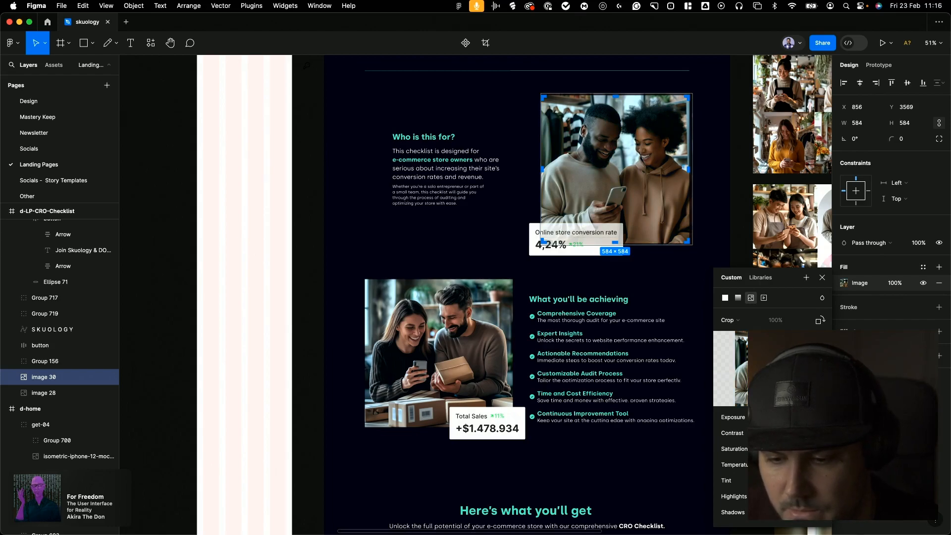
left_click(823, 278)
key("Escape")
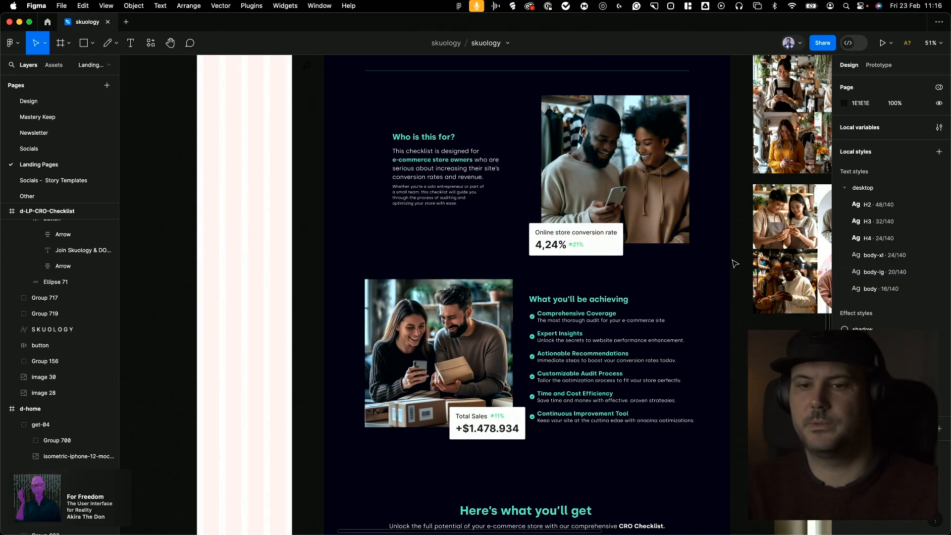
Review the landing page from the step chart through to the final download button, checking spacing and photo tones
scroll(548, 211, "down", 2)
scroll(357, 266, "down", 2)
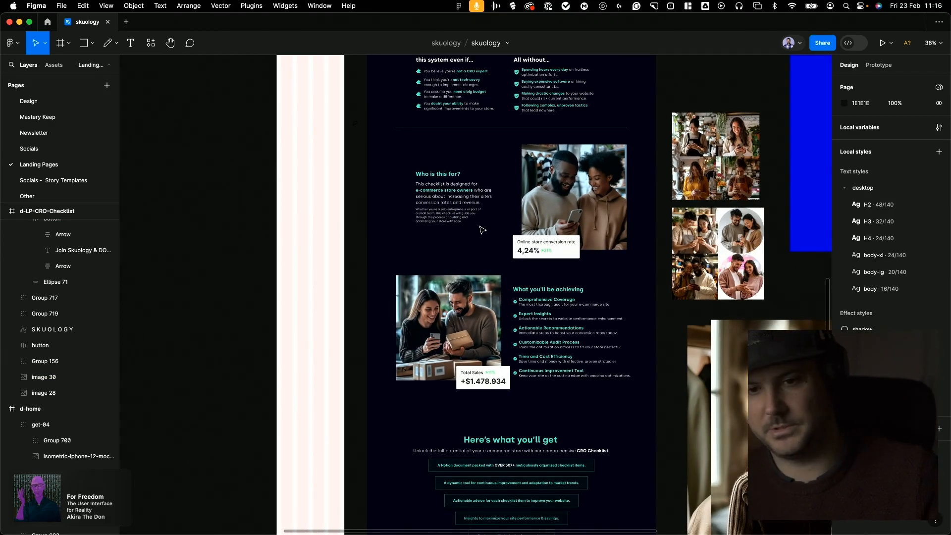
scroll(671, 339, "down", 2)
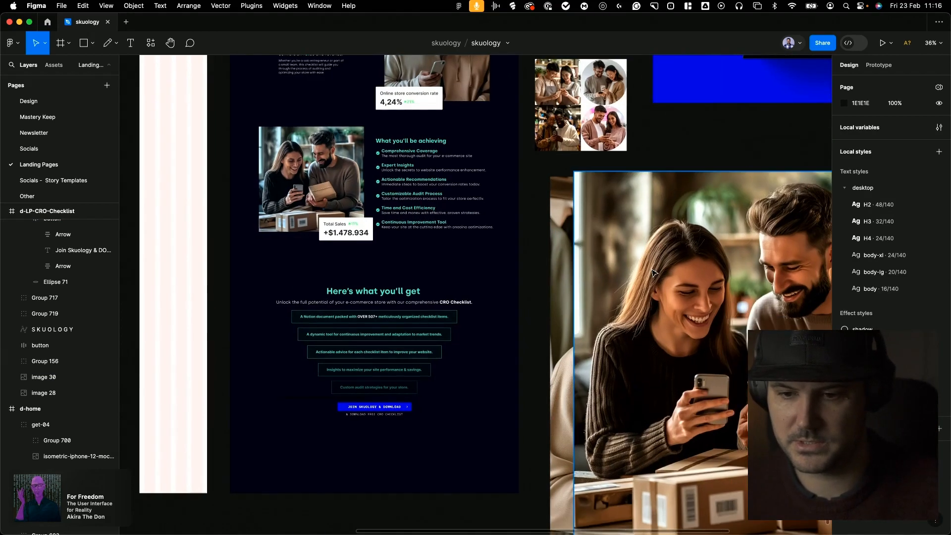
scroll(619, 385, "up", 3)
scroll(618, 385, "up", 3)
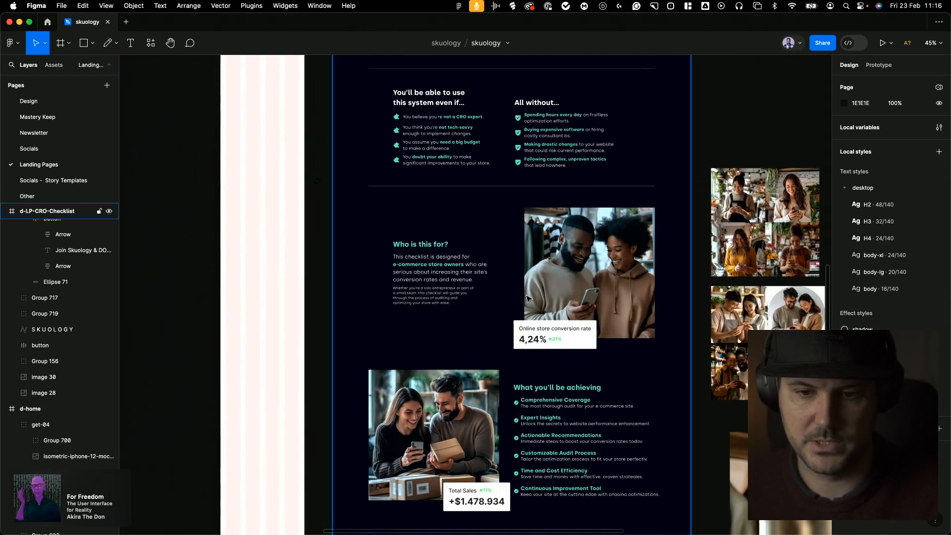
scroll(457, 344, "up", 3)
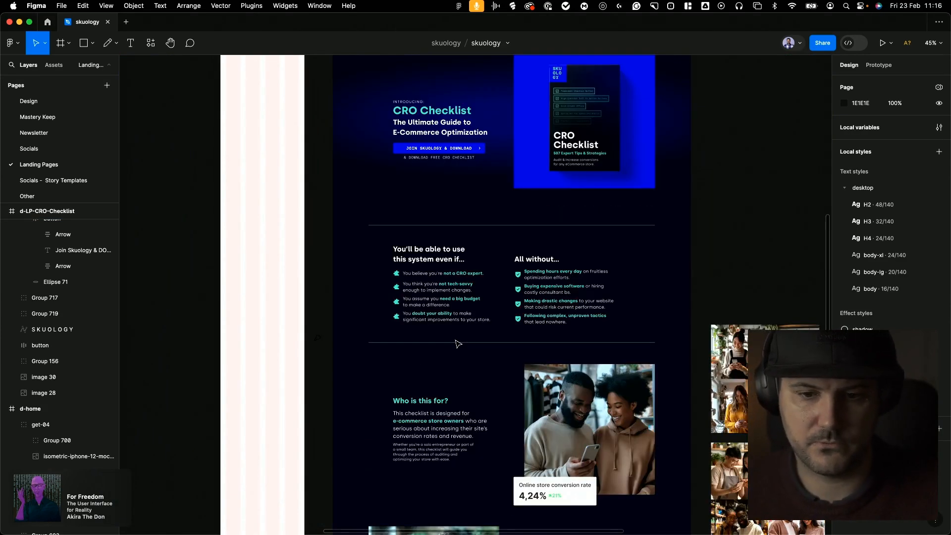
scroll(712, 230, "up", 5)
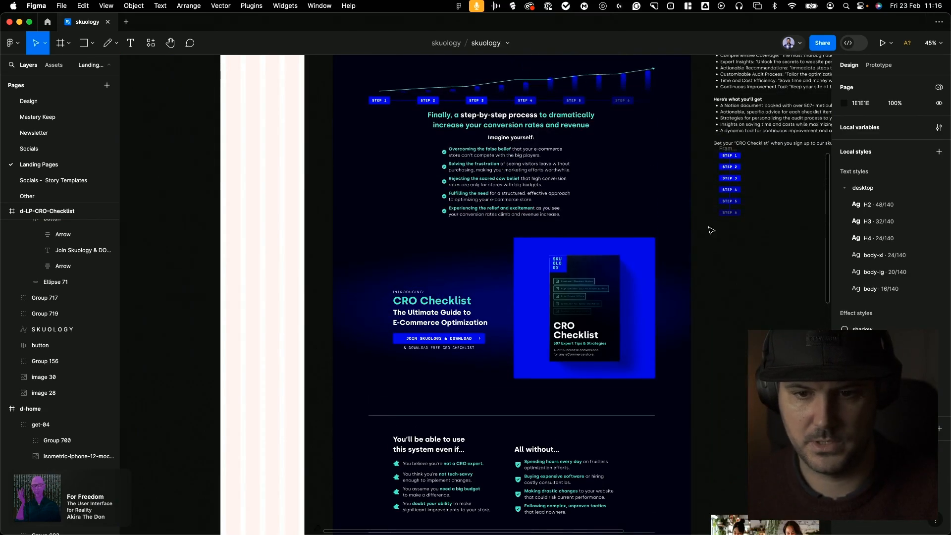
scroll(698, 247, "down", 7)
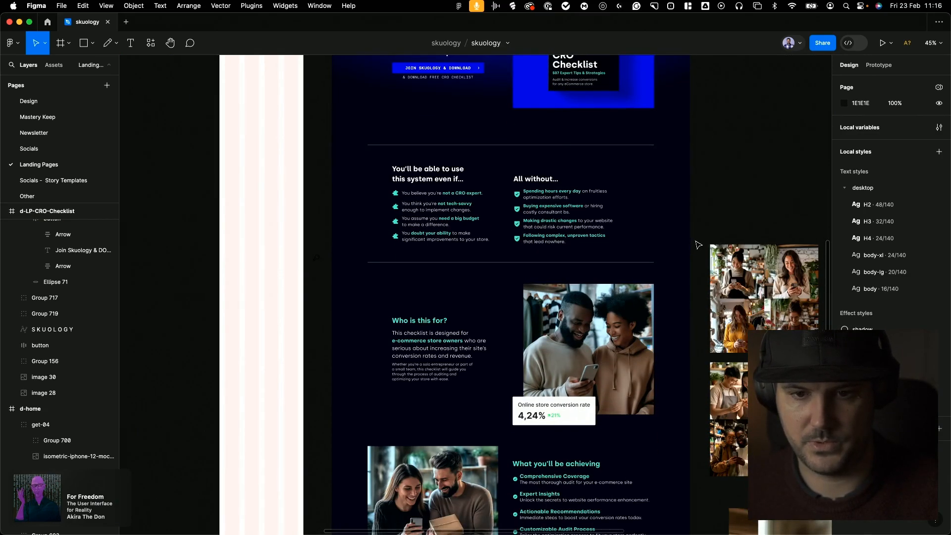
scroll(698, 245, "up", 10)
scroll(697, 245, "down", 18)
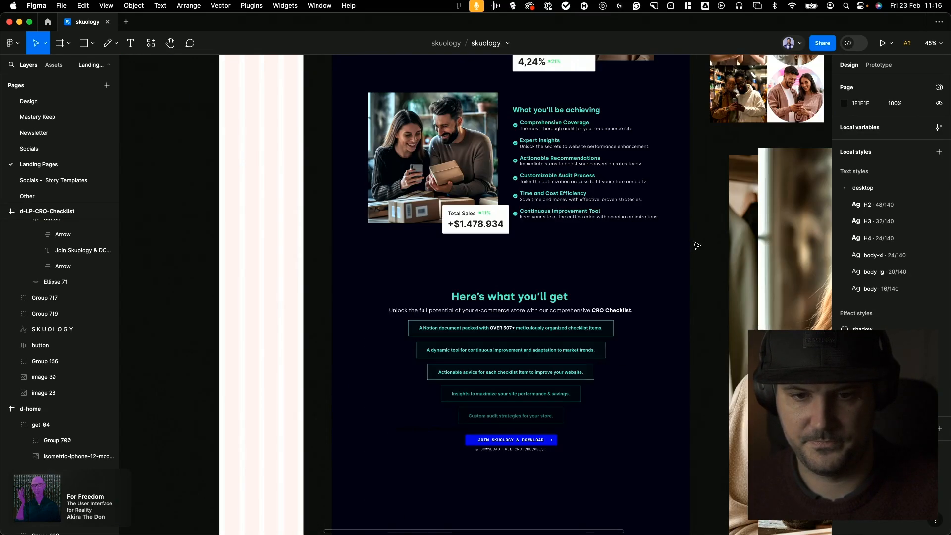
Move the whole "Here's what you'll get" section, including its download button, up closer to the benefits section
scroll(698, 246, "down", 3)
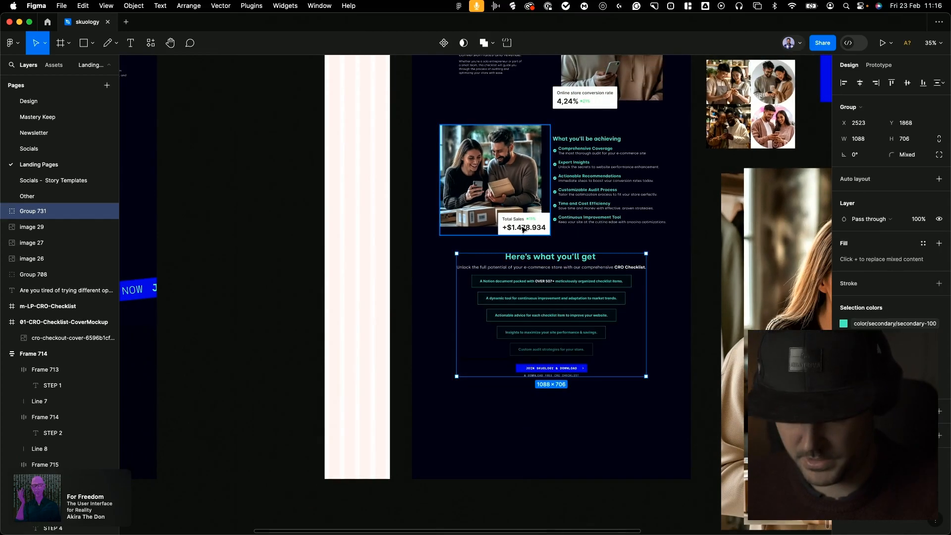
key("shift+Up")
Add the line "Get your CRO Checklist when you sign up to our skuology FREE community." from the copy notes above the final download button
scroll(524, 228, "up", 10)
scroll(524, 229, "right", 3)
scroll(527, 232, "up", 1)
left_click(662, 144)
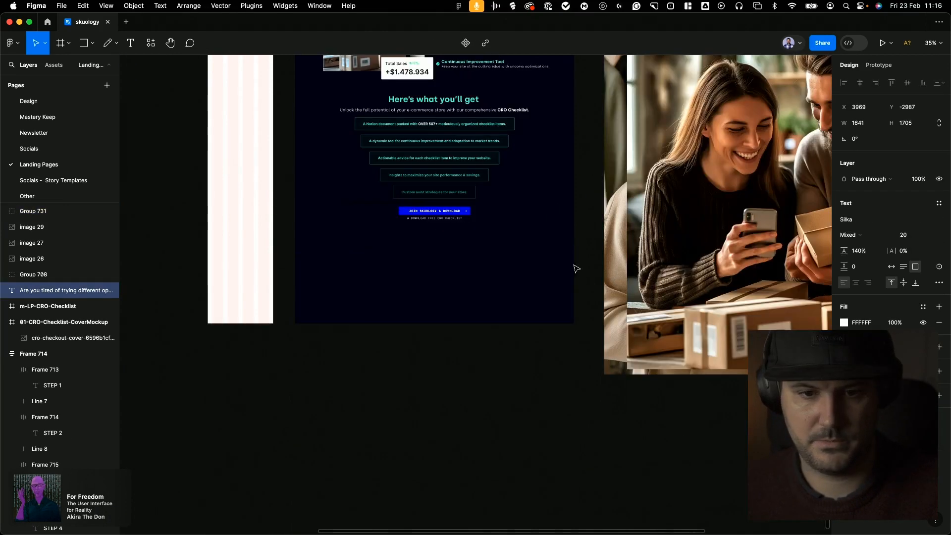
scroll(399, 218, "up", 5)
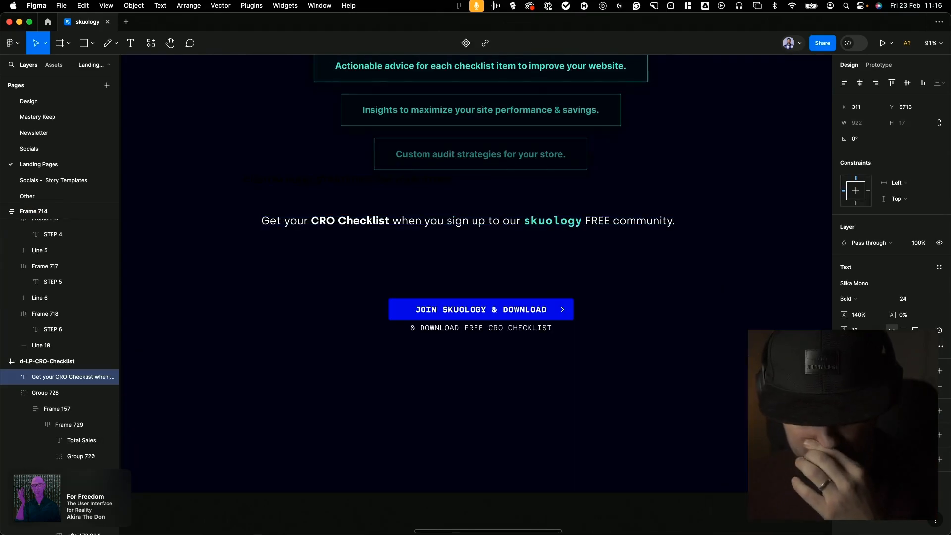
Wrap the sign-up line into a centred two-line block 488 wide under the last box and move the download button directly beneath it
left_click(541, 255)
left_click_drag(262, 221, 358, 219)
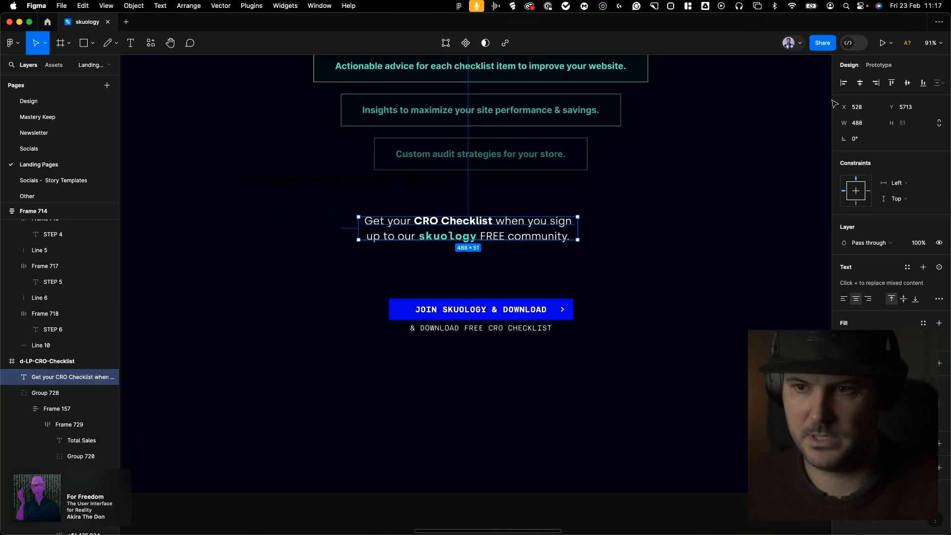
left_click(862, 84)
left_click_drag(485, 231, 486, 205)
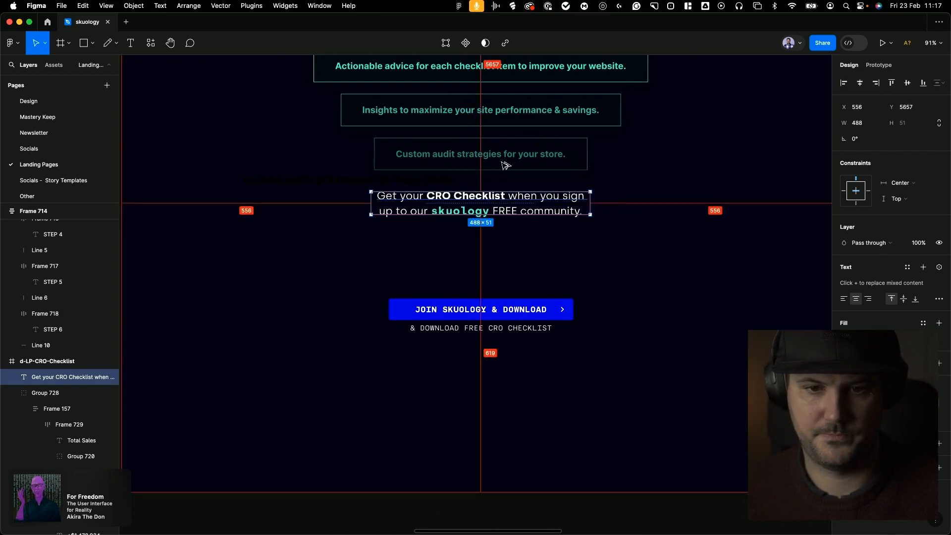
left_click_drag(507, 308, 510, 240)
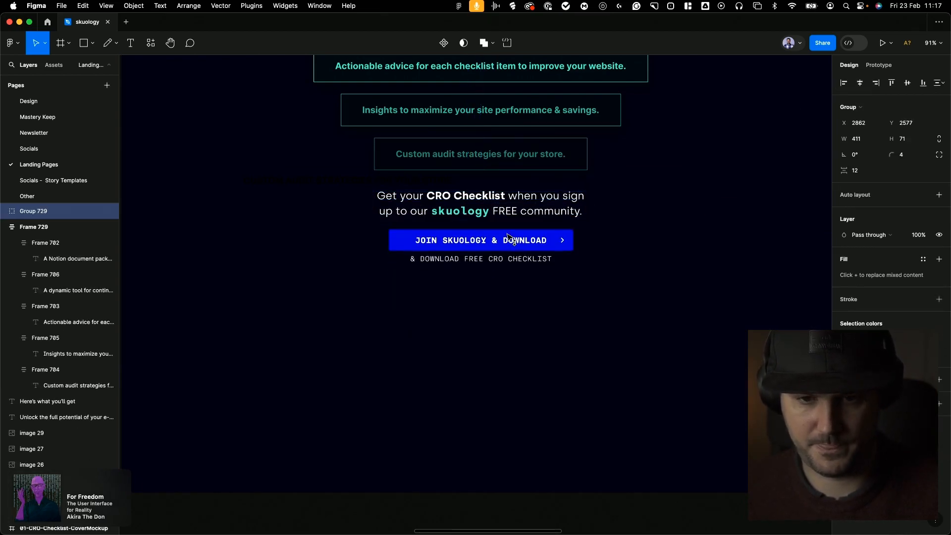
left_click_drag(510, 240, 510, 239)
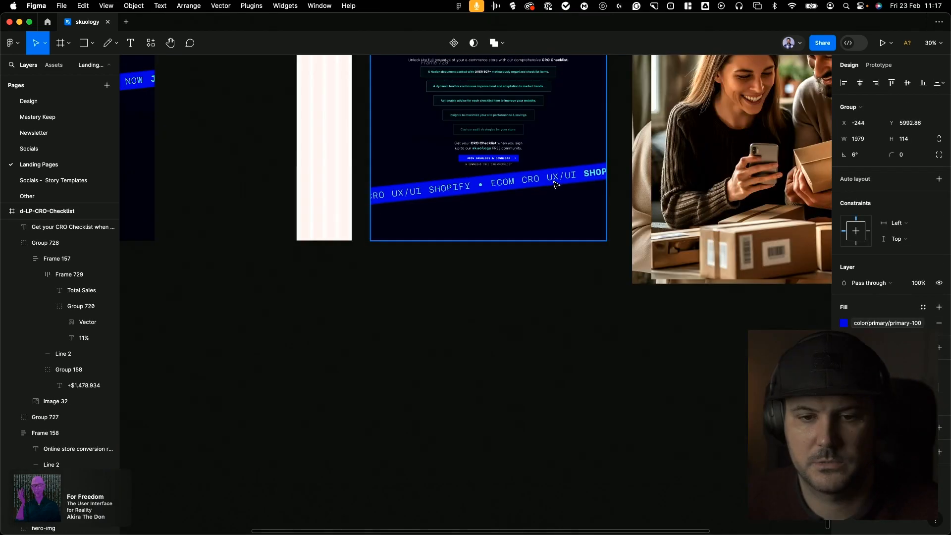
Try a slanted "ECOM CRO UX/UI SHOPIFY" banner across the page below the final download button
left_click_drag(556, 185, 555, 186)
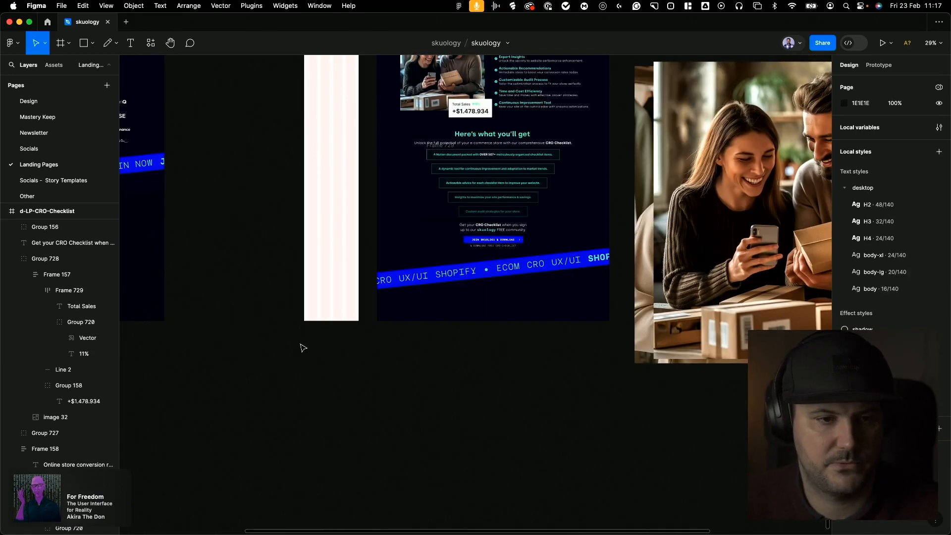
left_click_drag(214, 336, 348, 321)
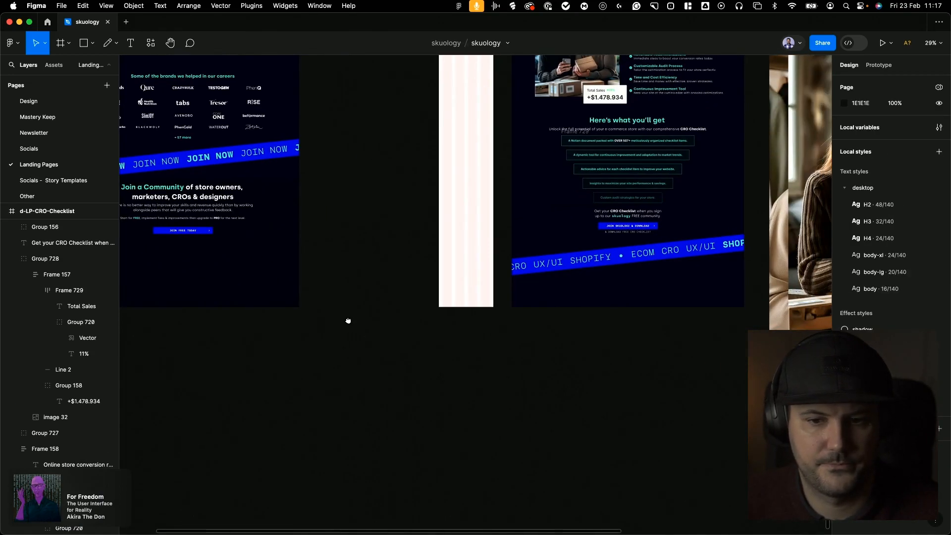
Apply a larger bold heading text style to the sign-up line and narrow its box to break after "sign up"
left_click(644, 214)
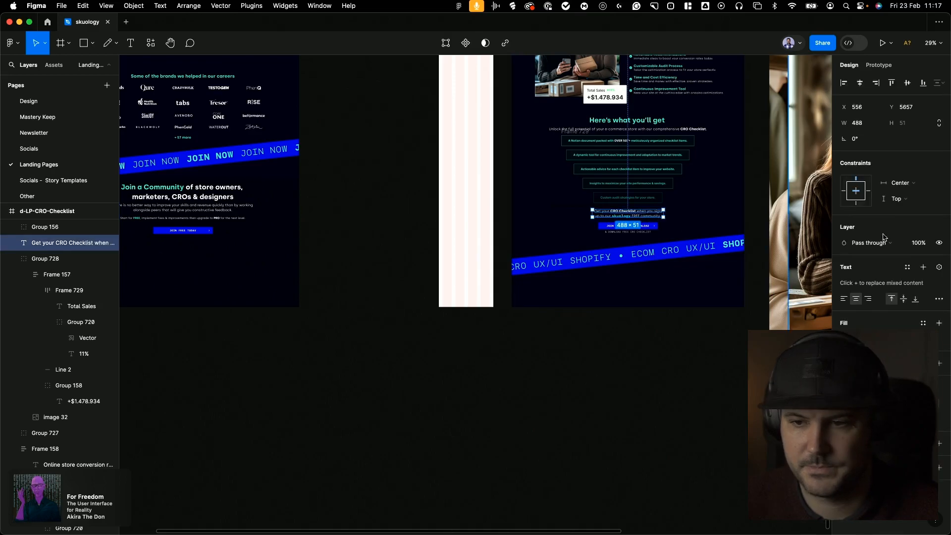
left_click(910, 271)
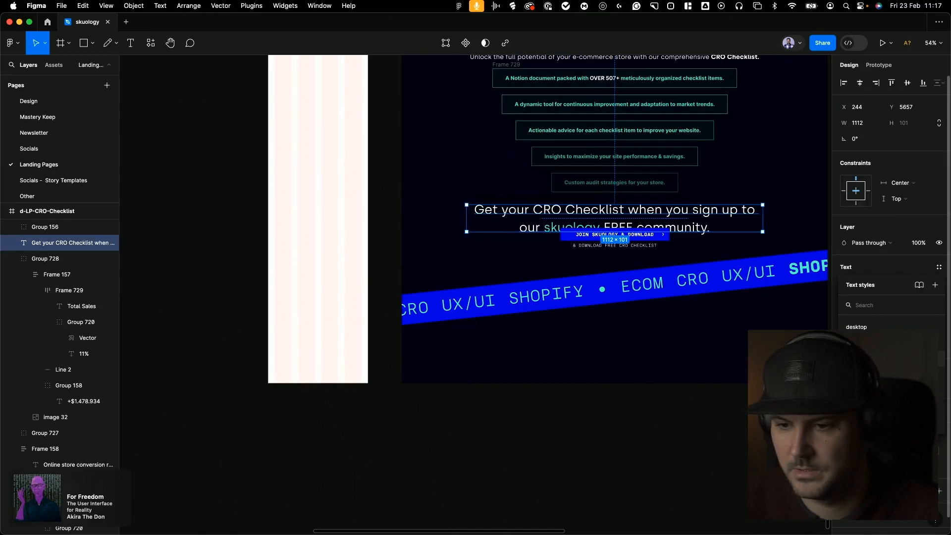
left_click(872, 375)
left_click_drag(764, 214, 707, 215)
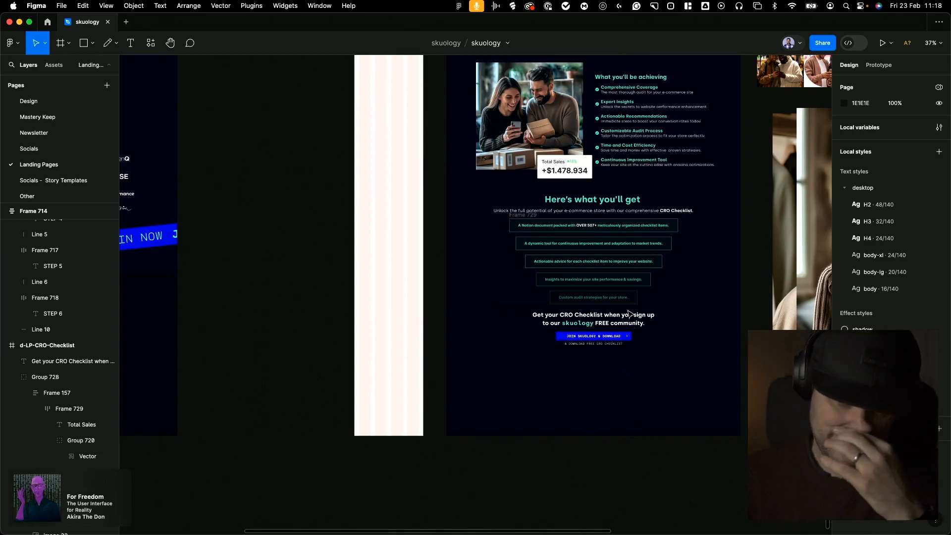
Copy the radial blue glow ellipse from the CRO Checklist promo and paste it at the final sign-up section
scroll(629, 327, "up", 10)
left_click(597, 166)
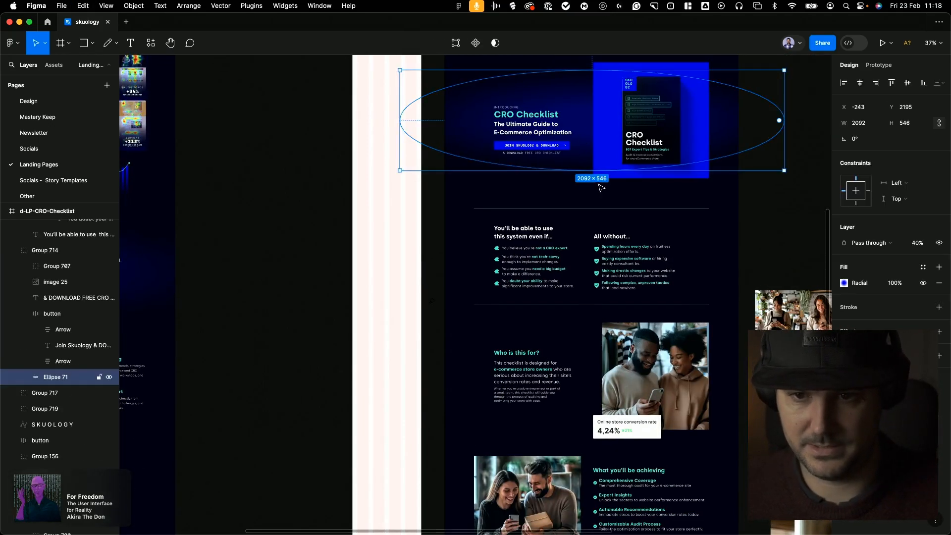
scroll(598, 182, "down", 10)
left_click(643, 478)
key("super+v")
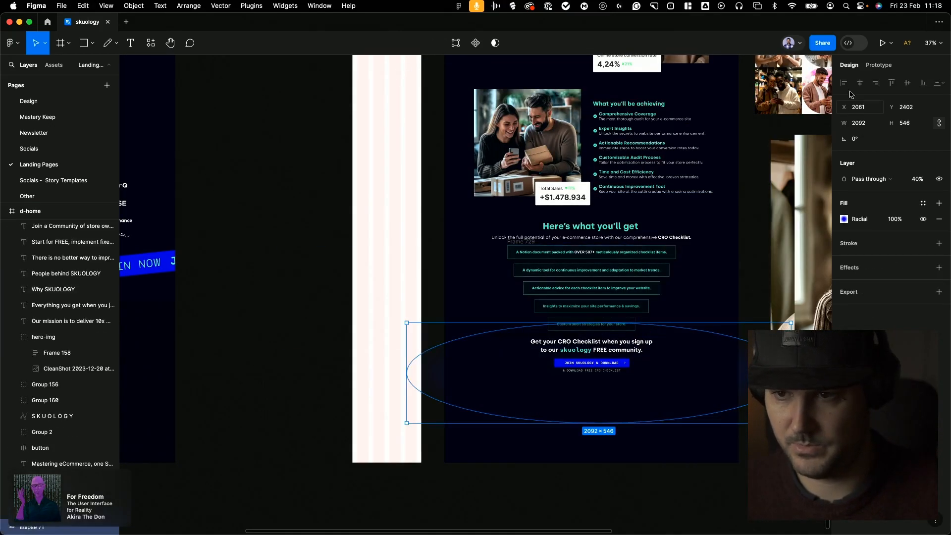
Center the pasted glow ellipse horizontally in the page frame and send it behind the sign-up text and button
left_click_drag(721, 367, 713, 367)
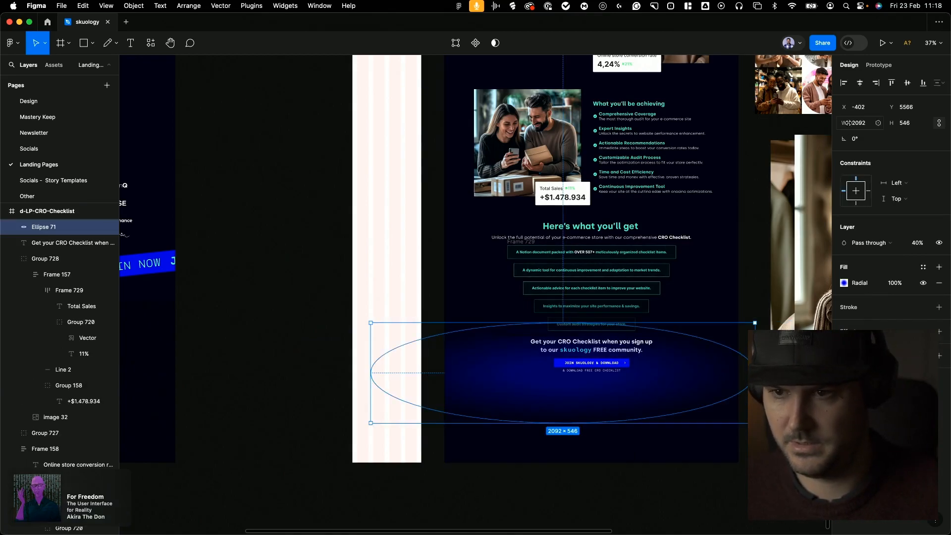
right_click(700, 363)
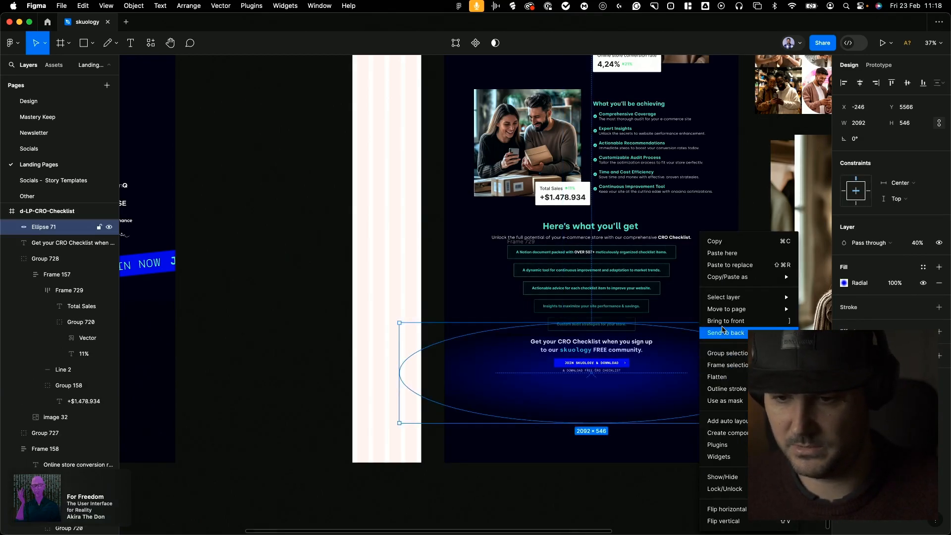
left_click(709, 364)
right_click(711, 364)
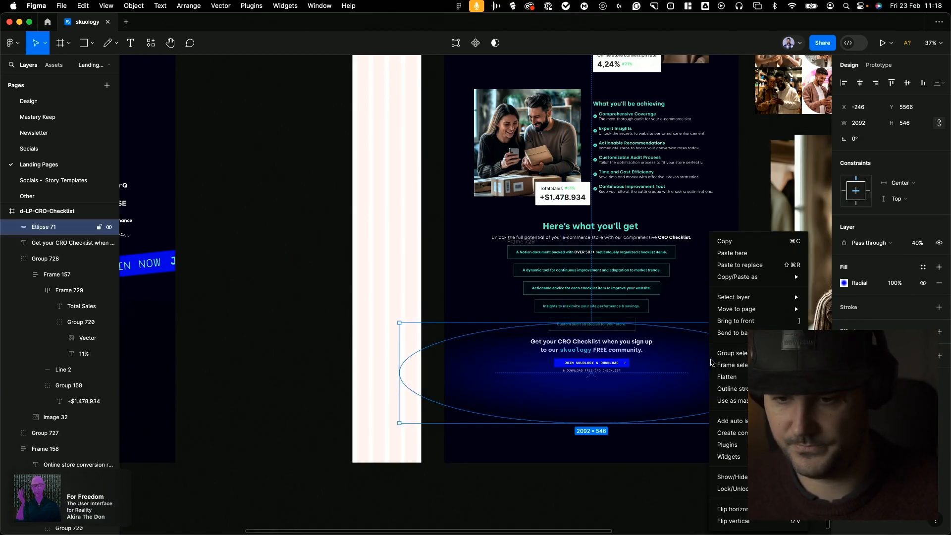
left_click(727, 335)
left_click(752, 308)
Copy the CRO Checklist cover as PNG from the Mastery Keep page and paste it into the landing page's final sign-up section
scroll(748, 310, "up", 10)
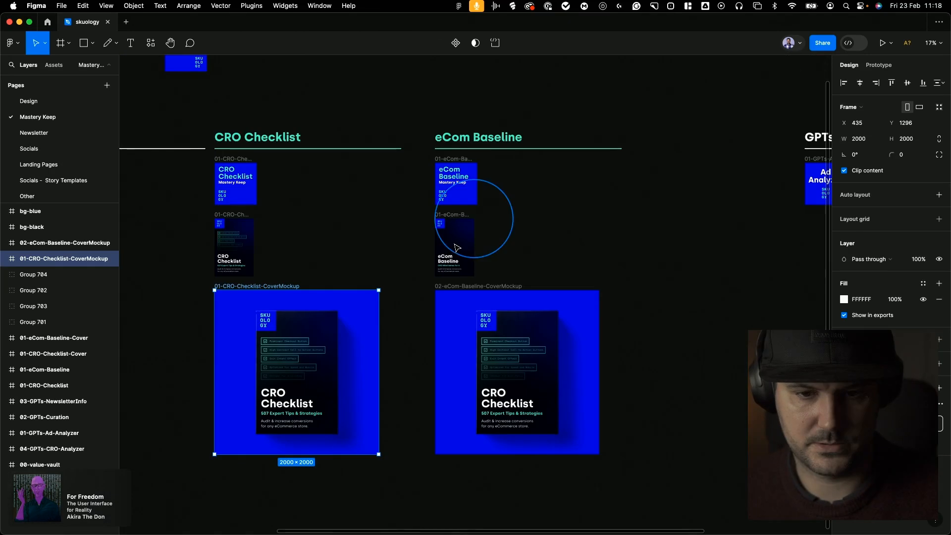
left_click(543, 245)
scroll(542, 245, "down", 3)
scroll(543, 245, "up", 3)
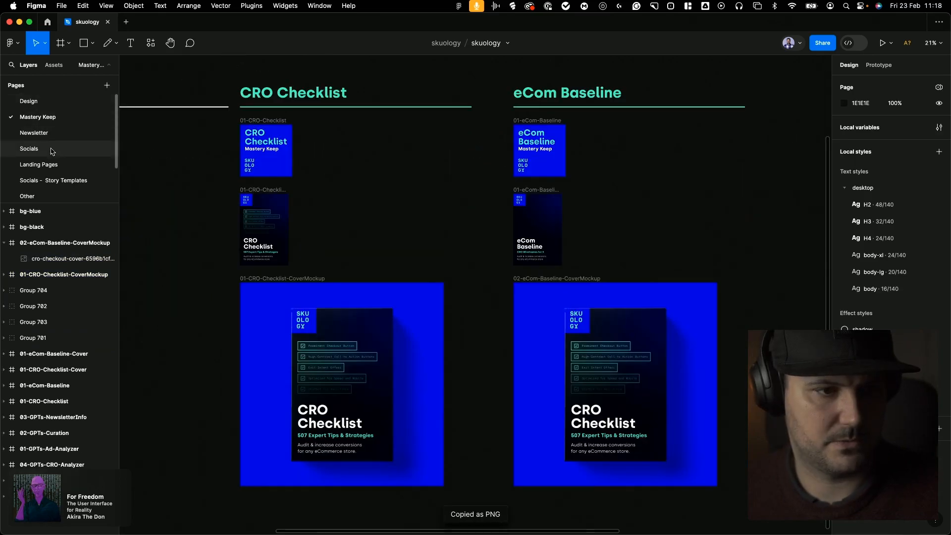
left_click(45, 164)
left_click(677, 306)
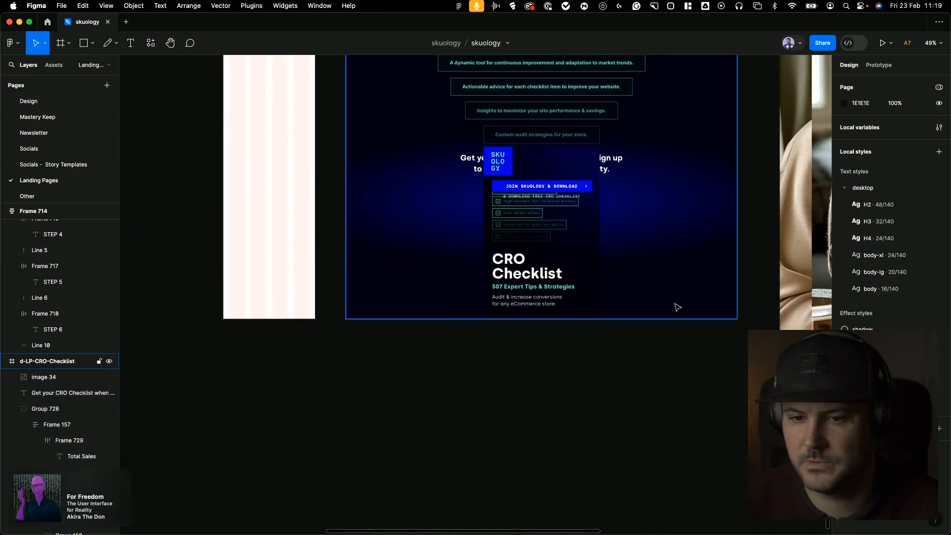
Extend the bottom of the landing page frame and arrange the sign-up text and button below the pasted cover
left_click(678, 306, "super")
left_click_drag(667, 320, 666, 471)
left_click_drag(542, 327, 553, 256)
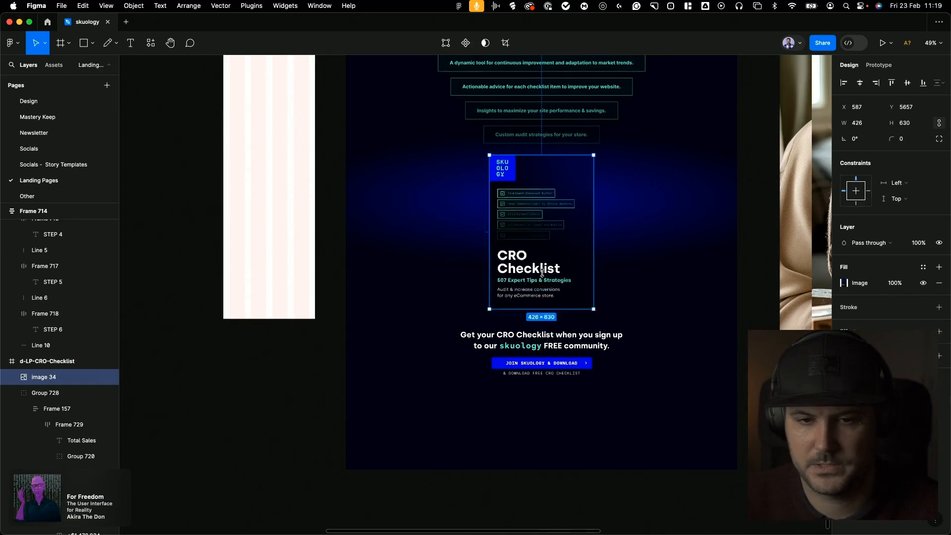
Scale the cover to 234 × 348, centre it over the glow, and bring the sign-up text and button up beneath it
key("alt")
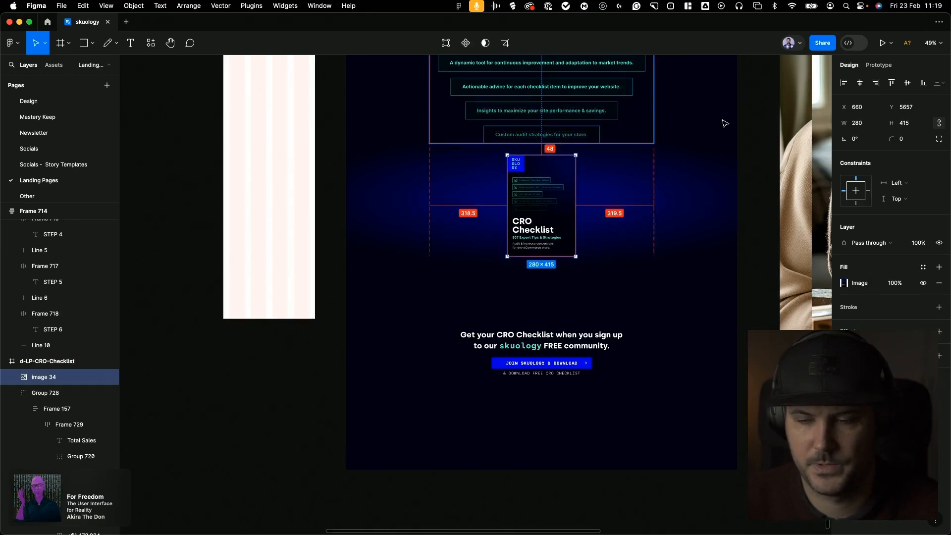
left_click(688, 387)
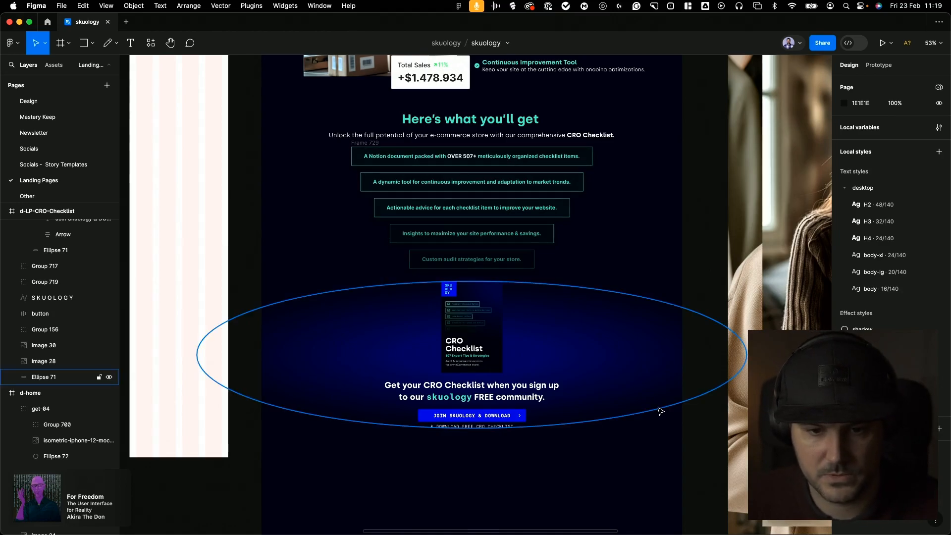
scroll(661, 411, "down", 5)
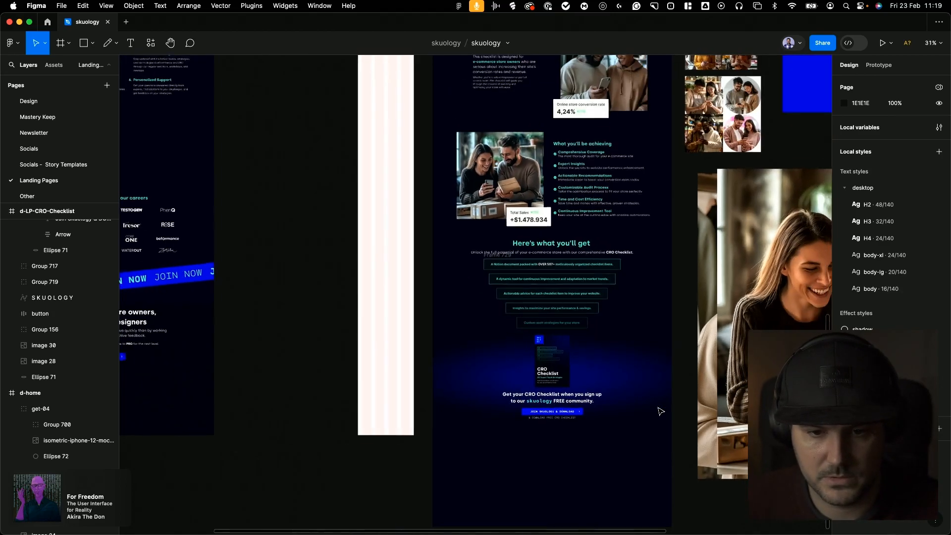
Copy the promo's blue mockup image, place it at 348 × 348 behind the bottom cover, and stack the glow ellipse behind both
scroll(639, 223, "up", 10)
left_click(623, 115)
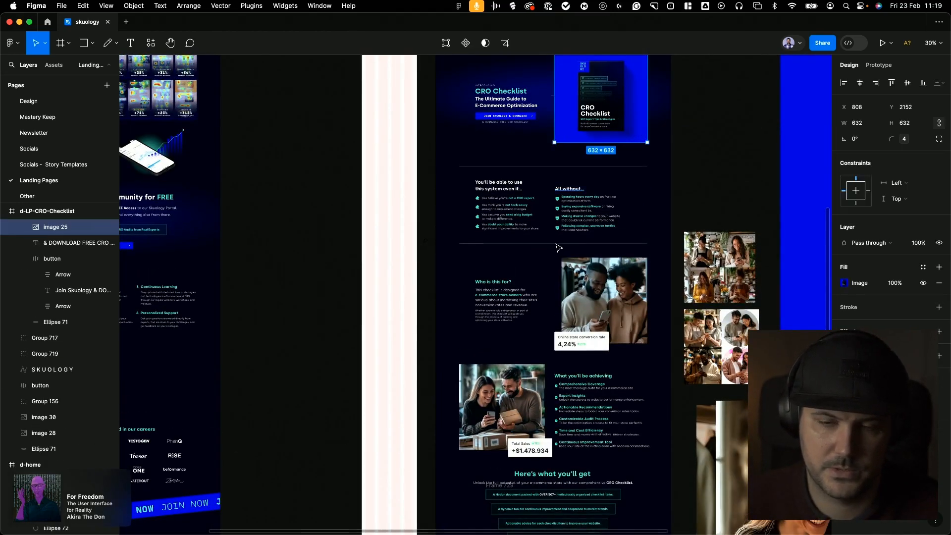
scroll(575, 358, "down", 5)
left_click(563, 348)
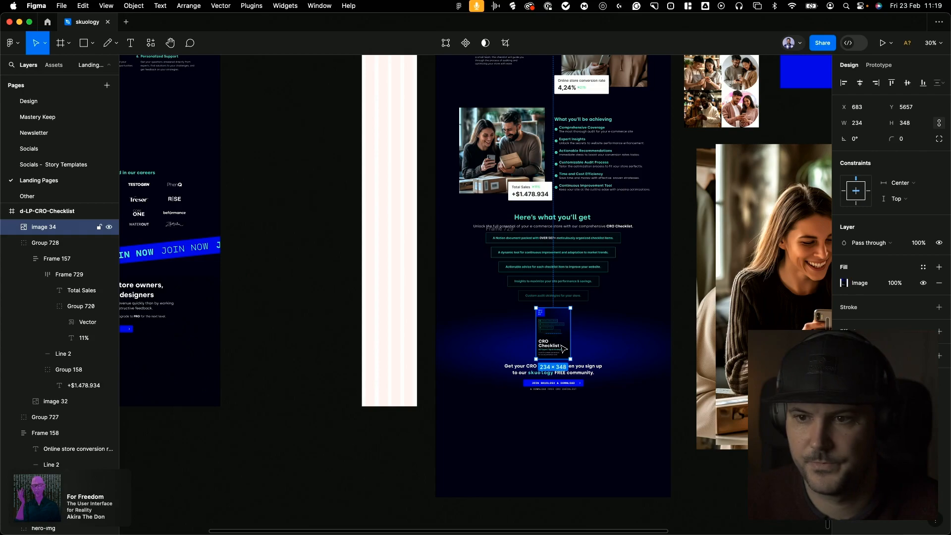
scroll(564, 349, "up", 3)
right_click(570, 338)
left_click(593, 333)
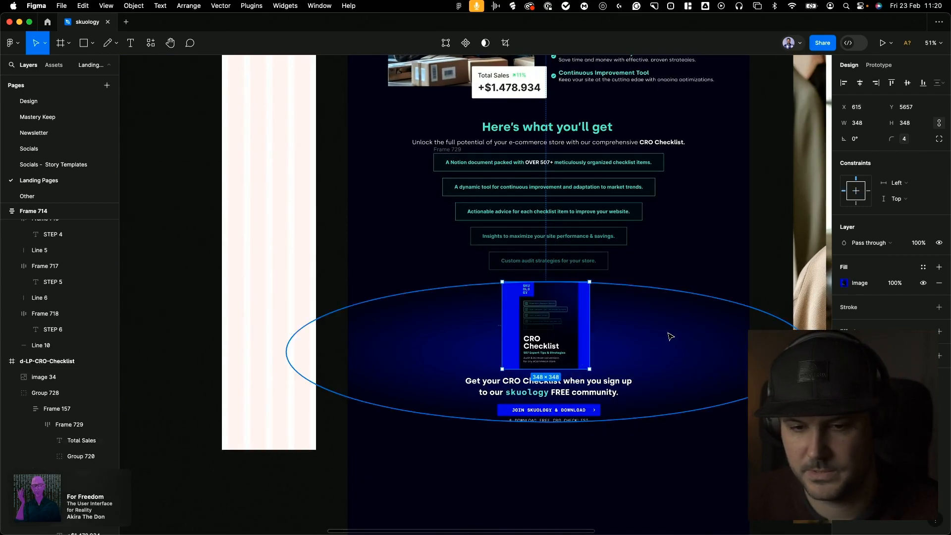
right_click(655, 334)
left_click(639, 337)
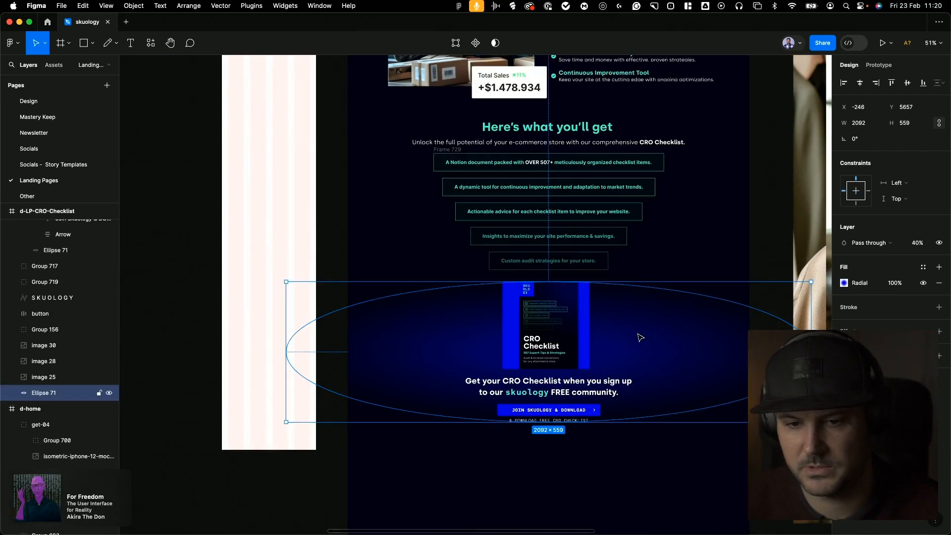
Delete the separate CRO Checklist cover lying in front of the blue mockup in the bottom sign-up section
left_click(571, 327)
left_click_drag(563, 326, 557, 279)
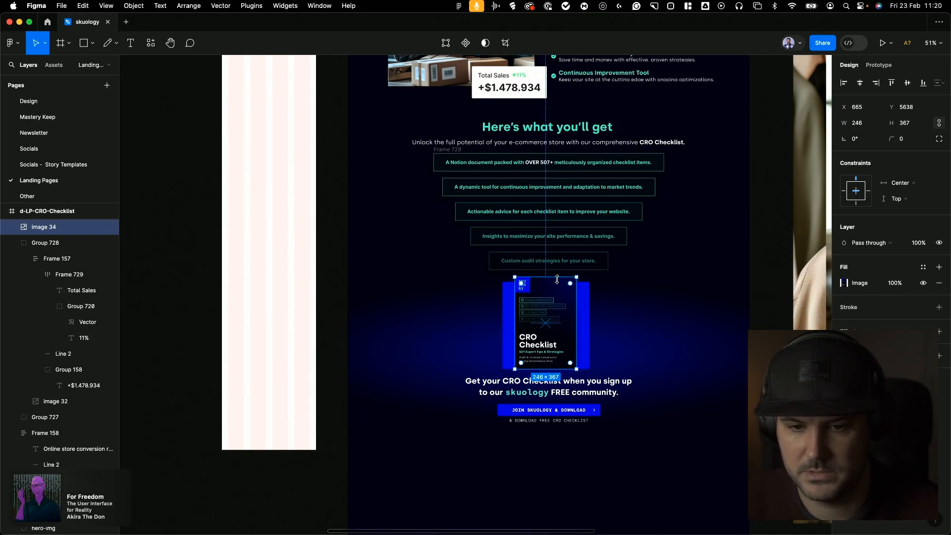
key("Delete")
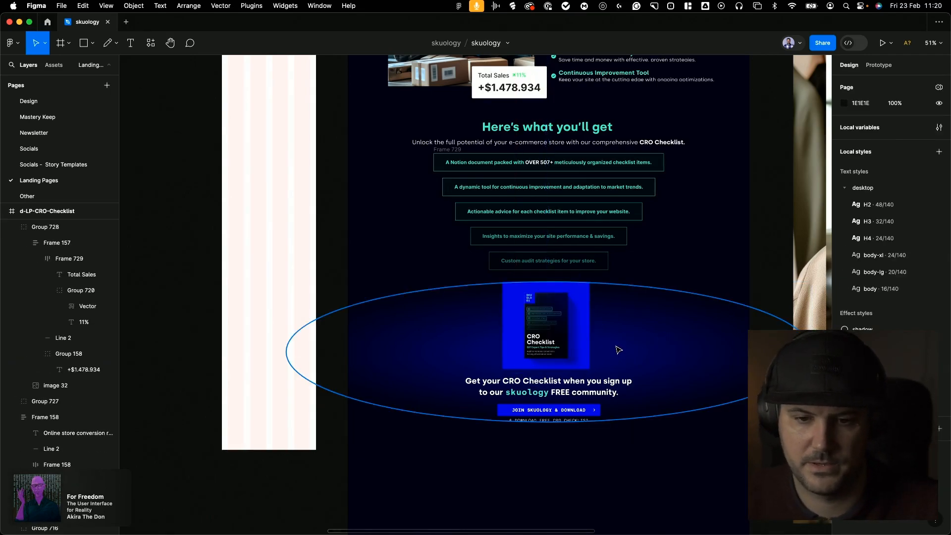
Show the 12-column layout grid, then enlarge the bottom mockup to 408 × 408 with the sign-up text and button moved below it
left_click(569, 342)
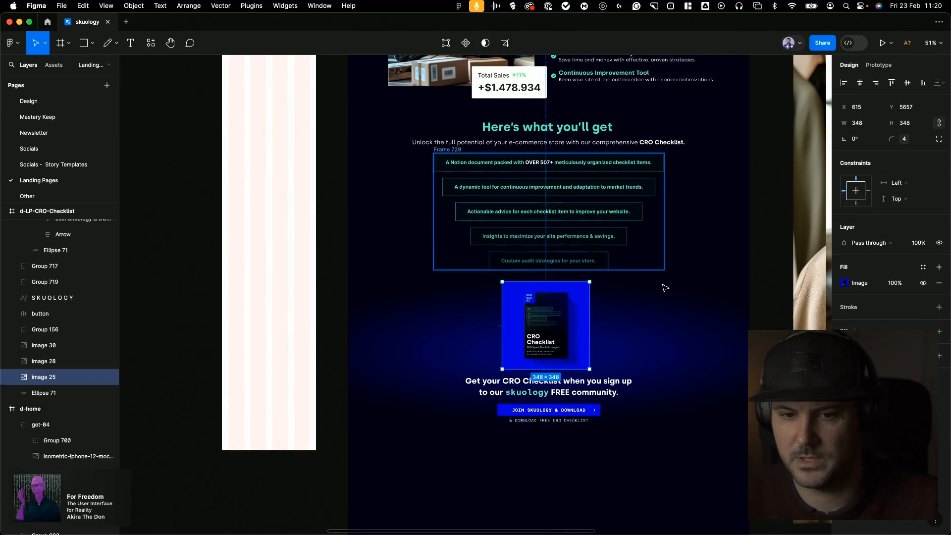
left_click(729, 503)
left_click(923, 235)
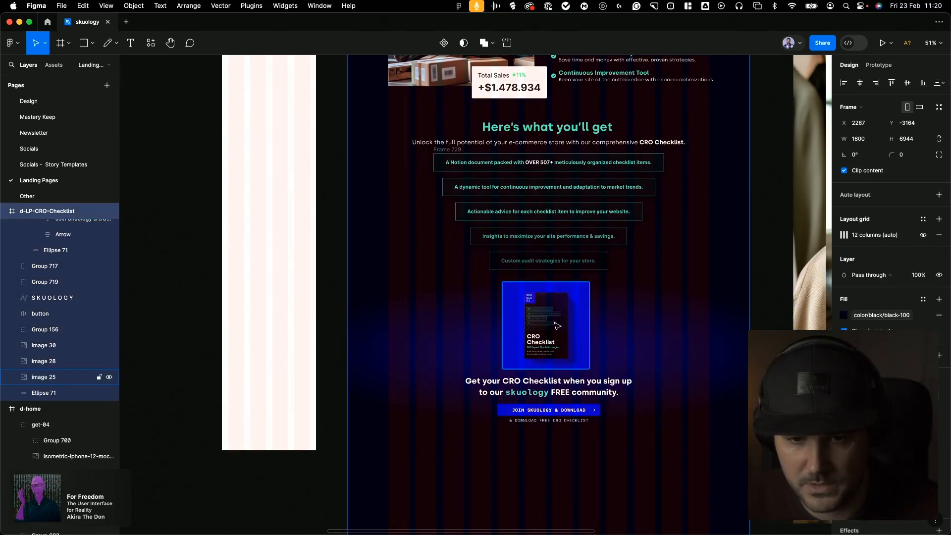
left_click(557, 335)
scroll(554, 339, "up", 5)
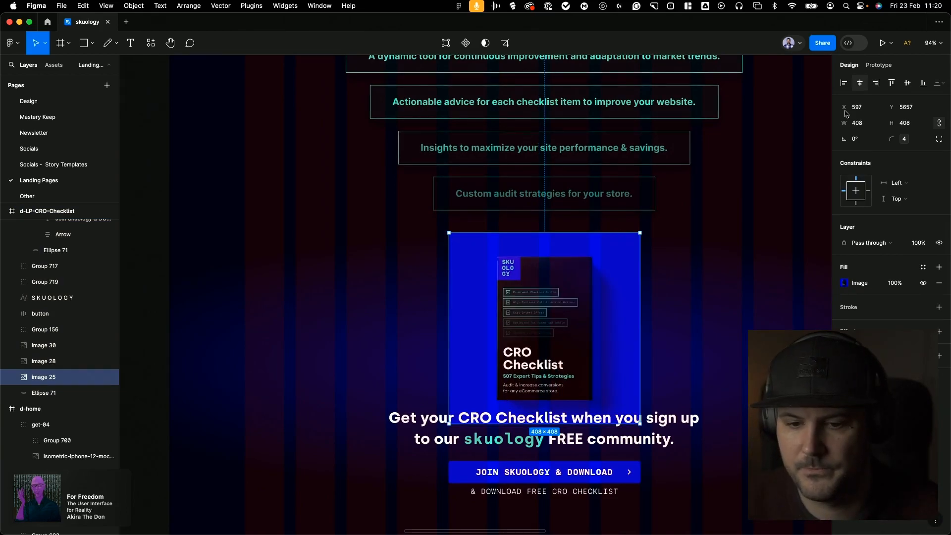
left_click_drag(653, 434, 653, 462)
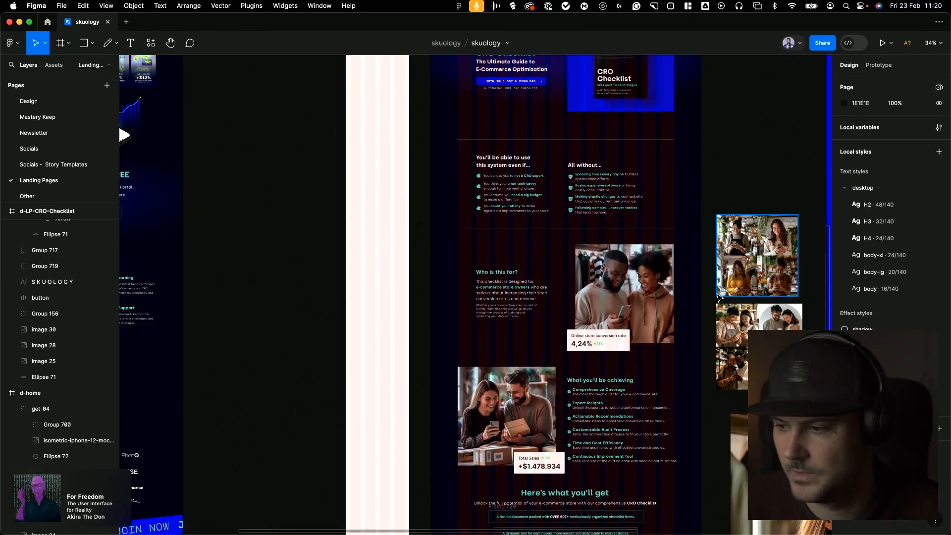
Review the whole landing page from the hero down to the sign-up section, checking layout and alignment against the column grid
scroll(719, 297, "up", 2)
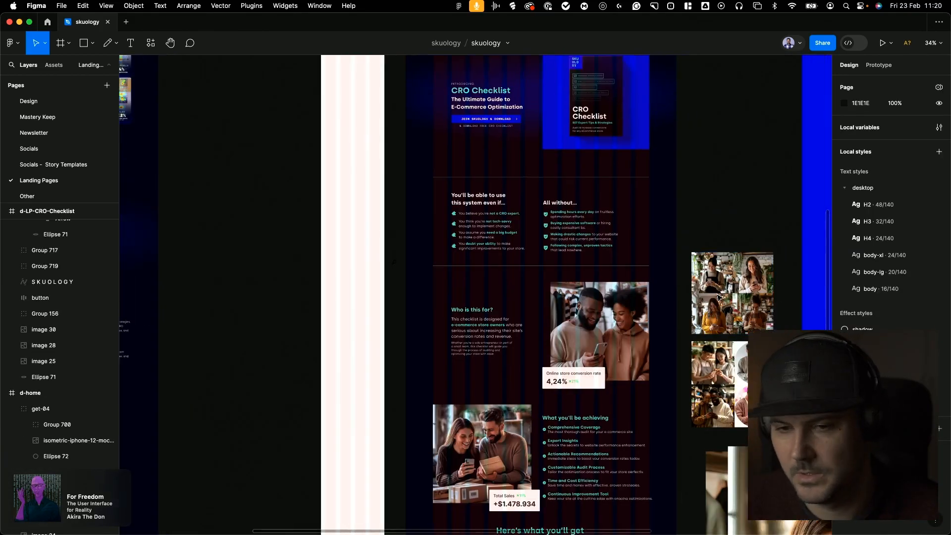
scroll(700, 245, "up", 10)
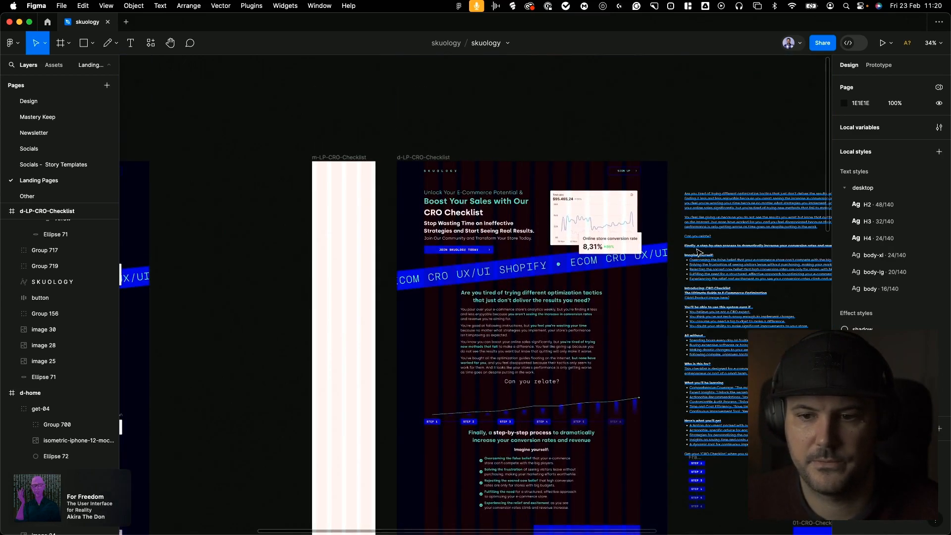
scroll(704, 244, "down", 2)
scroll(704, 245, "right", 1)
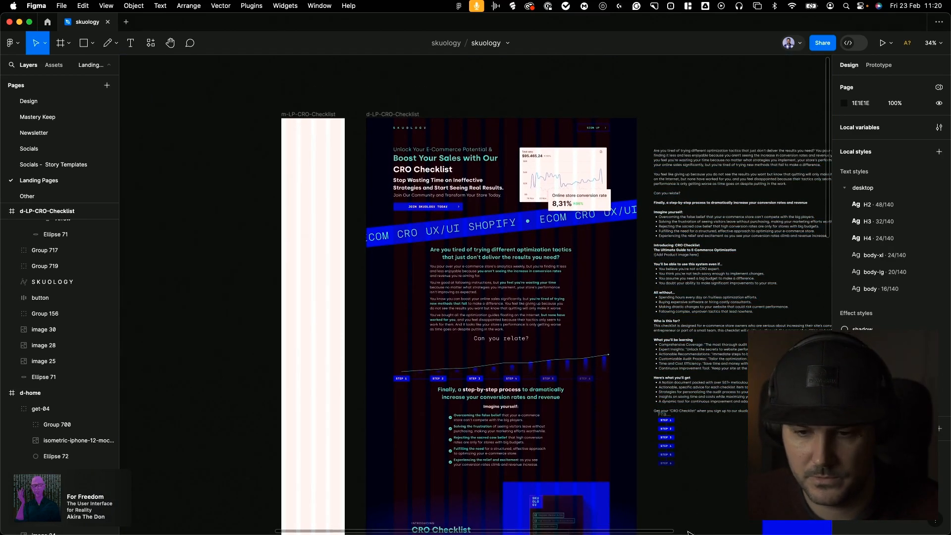
scroll(482, 85, "up", 10)
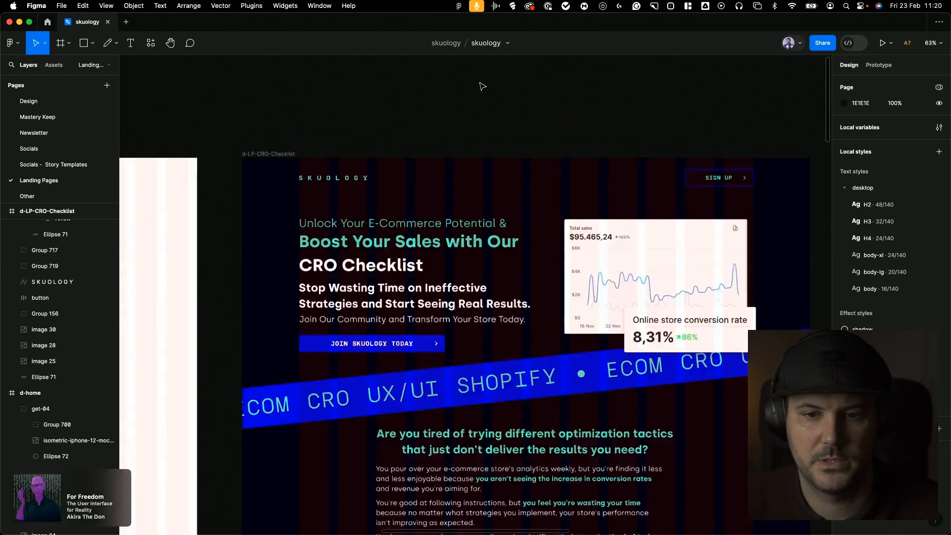
scroll(539, 123, "down", 7)
scroll(530, 105, "down", 2)
scroll(530, 104, "right", 1)
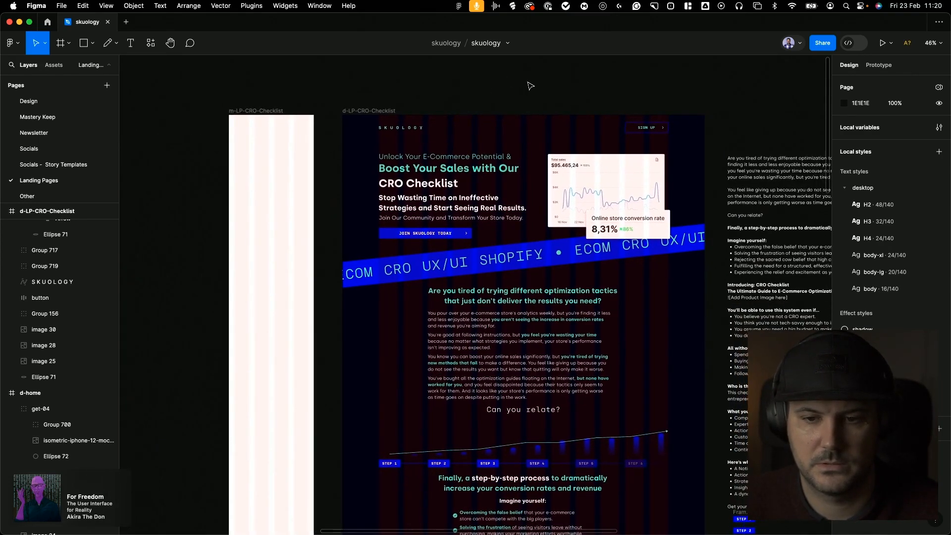
scroll(531, 86, "up", 1)
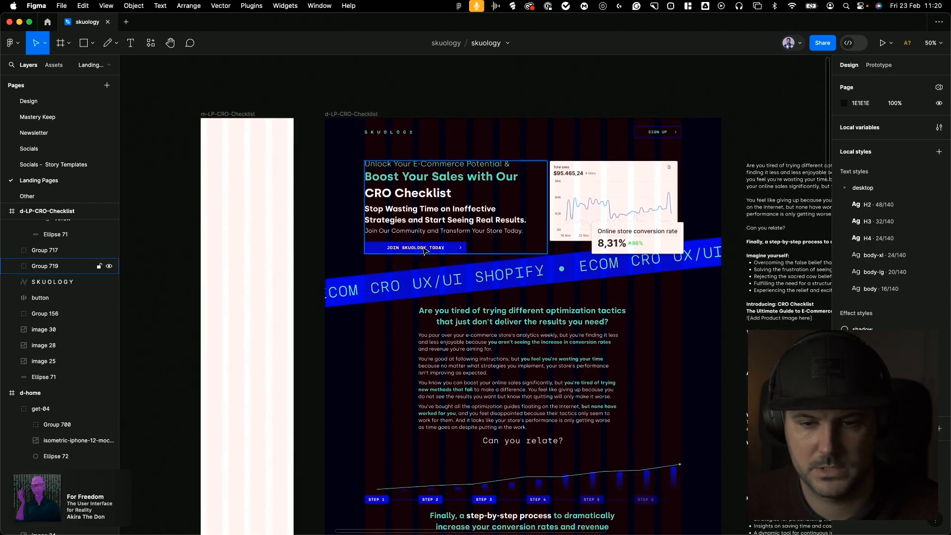
scroll(424, 250, "down", 5)
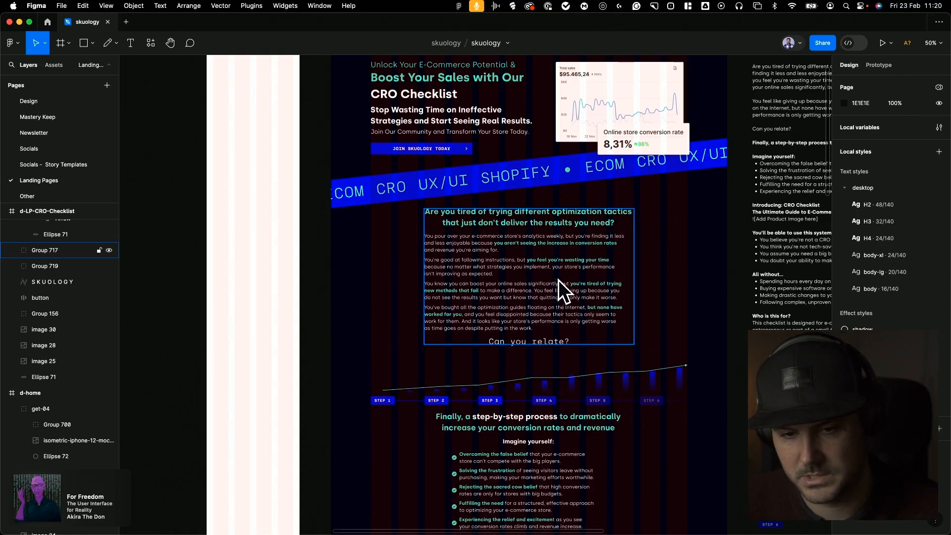
scroll(528, 245, "down", 4)
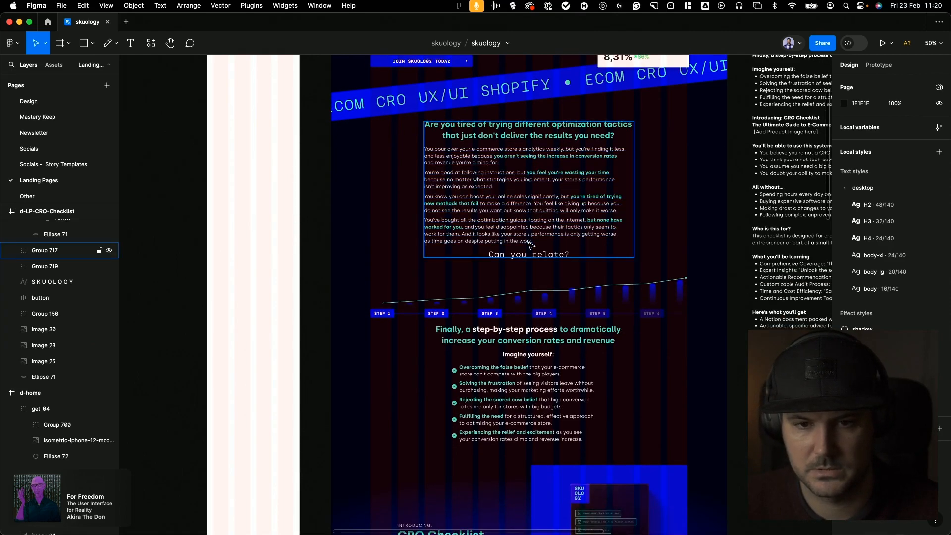
scroll(530, 244, "down", 5)
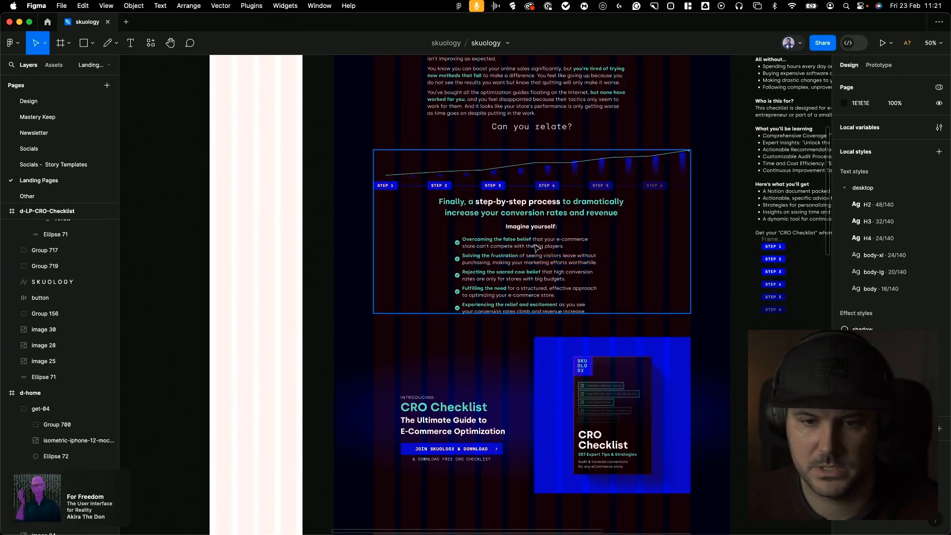
scroll(538, 238, "down", 5)
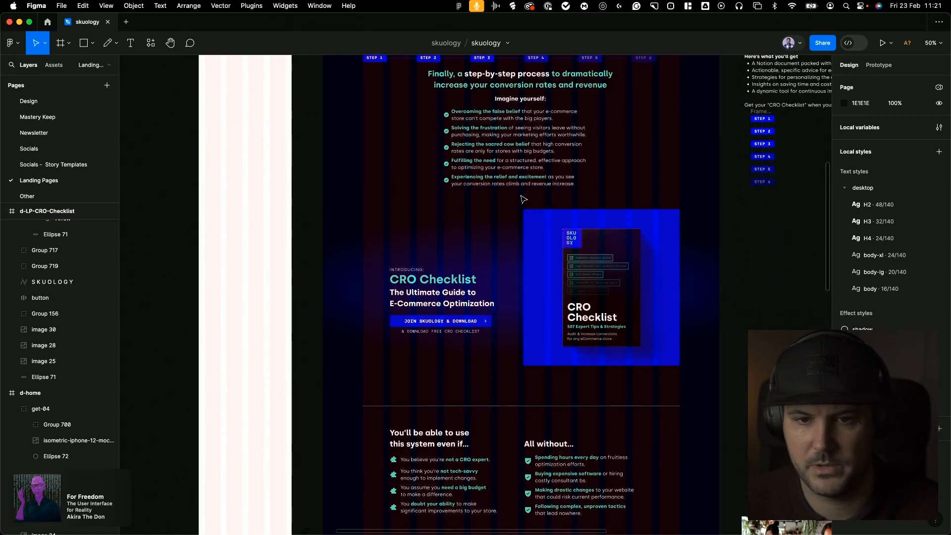
scroll(505, 217, "down", 2)
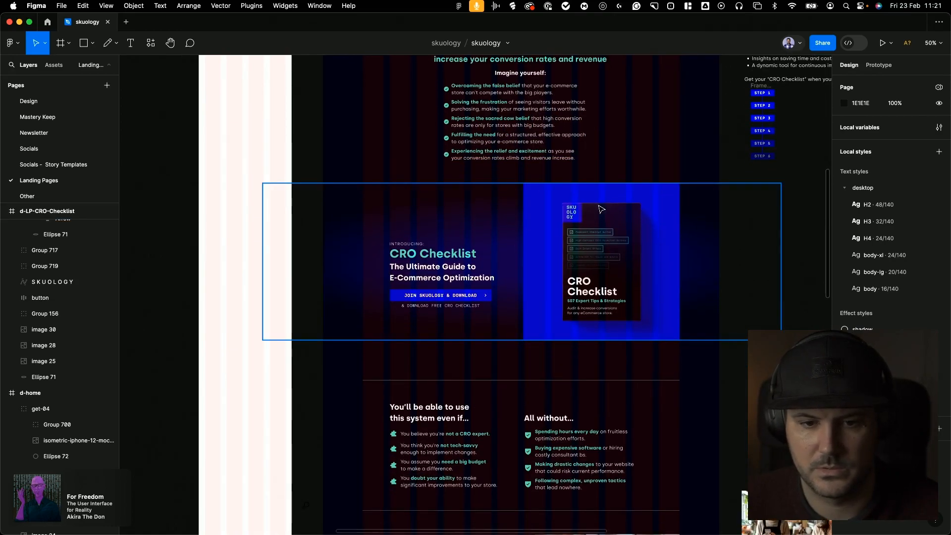
scroll(469, 290, "down", 10)
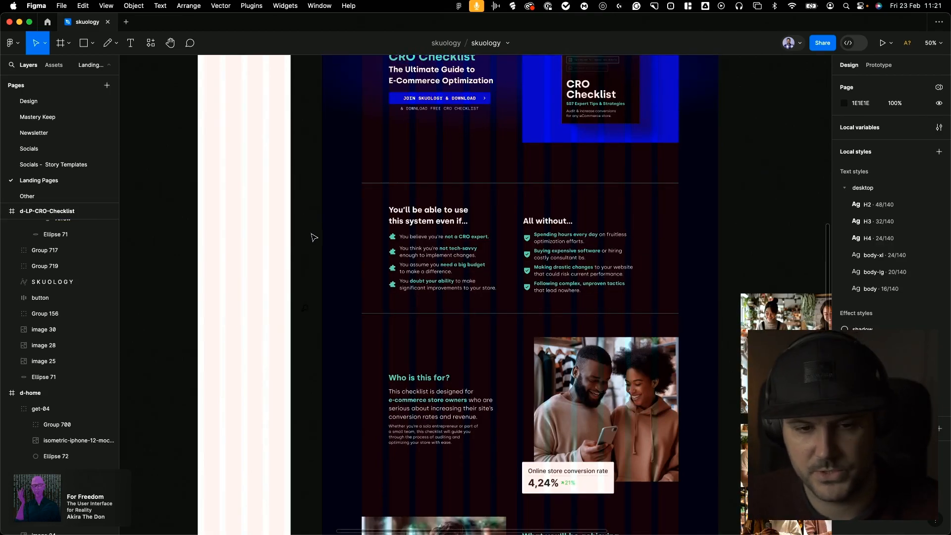
scroll(317, 193, "down", 2)
scroll(351, 206, "down", 8)
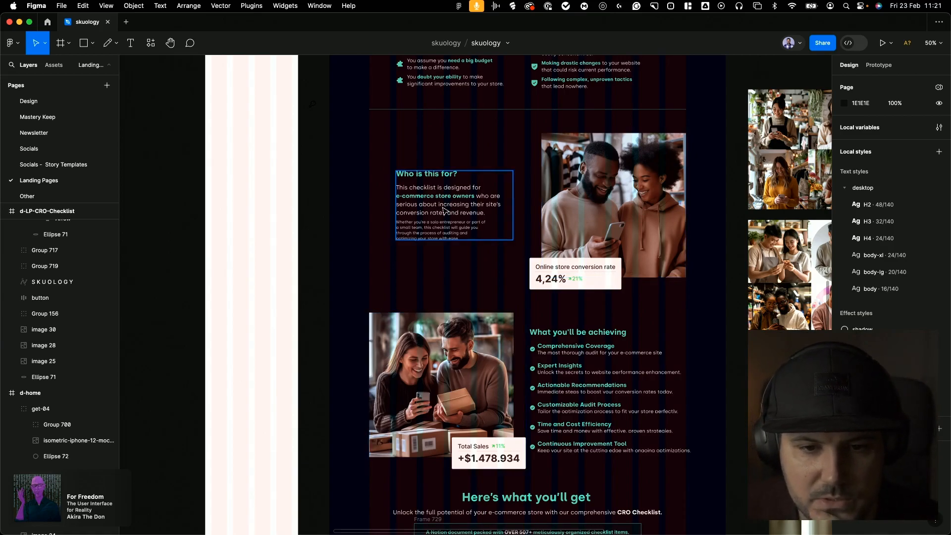
scroll(610, 321, "down", 8)
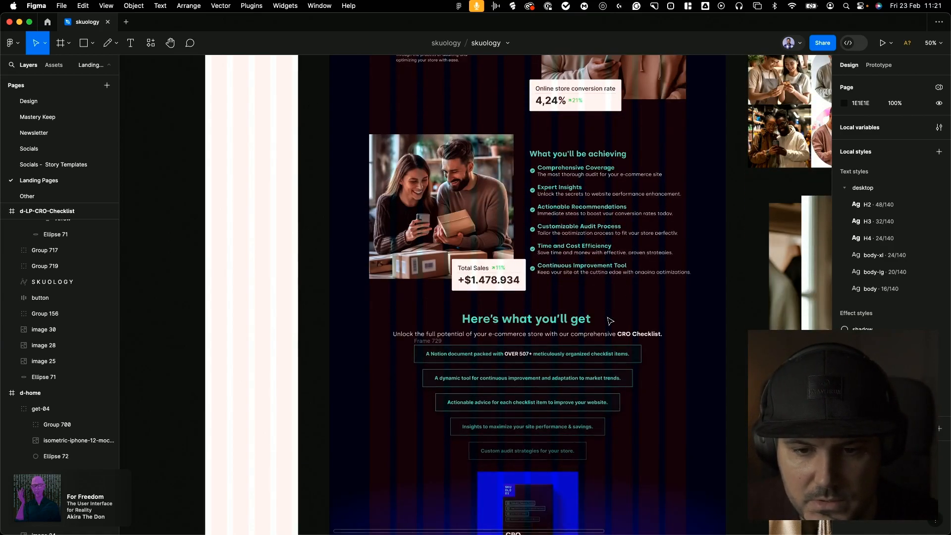
scroll(610, 321, "down", 7)
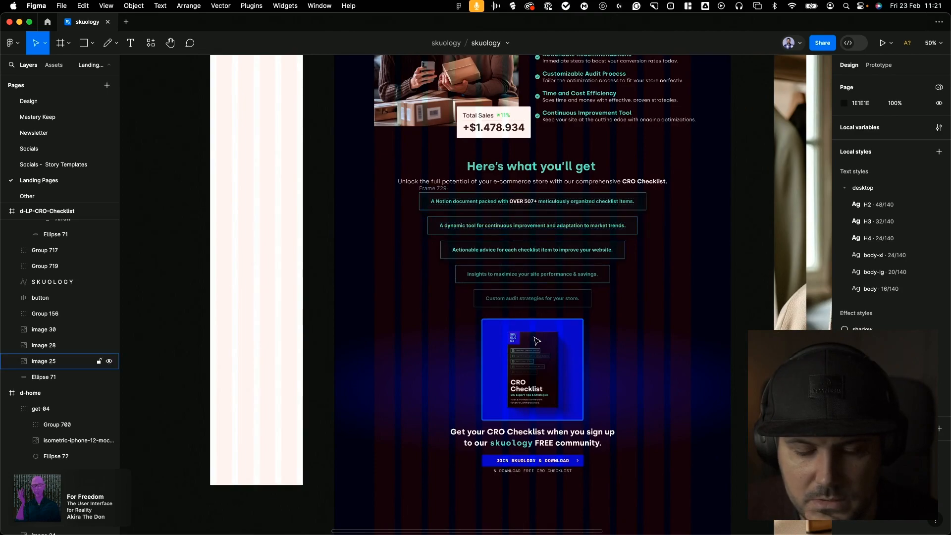
left_click(432, 213)
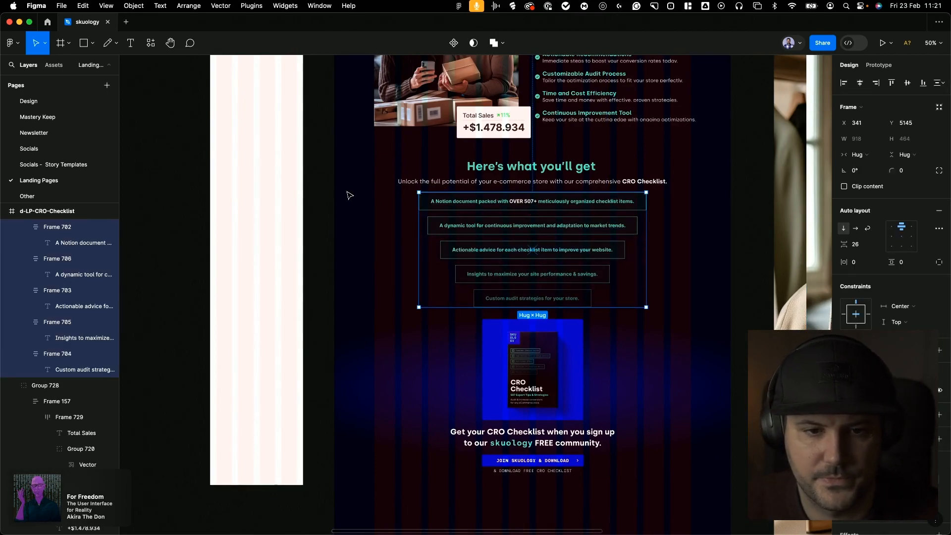
left_click(330, 194)
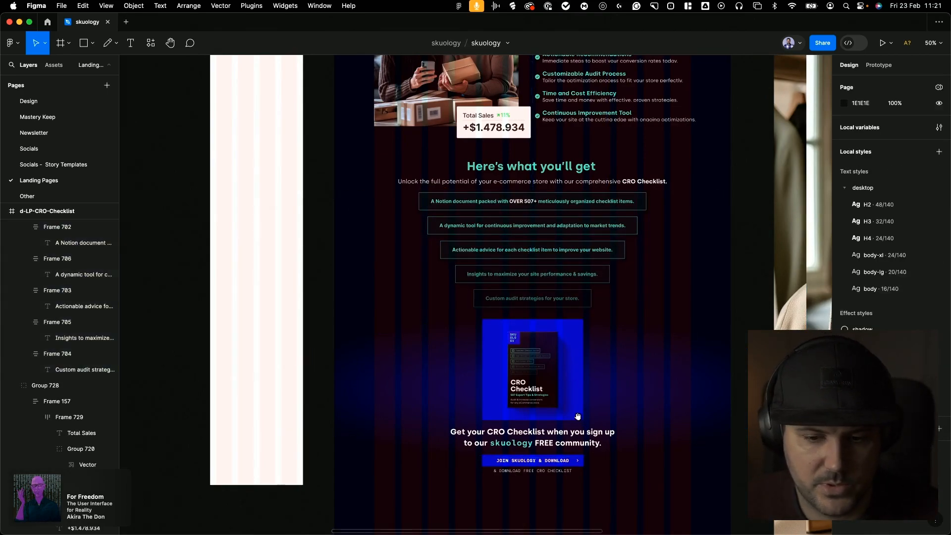
Copy the home page's brand logos group into the landing page below the sign-up section and extend the frame's bottom to fit
scroll(461, 281, "down", 4)
scroll(605, 280, "down", 6)
scroll(385, 361, "up", 5)
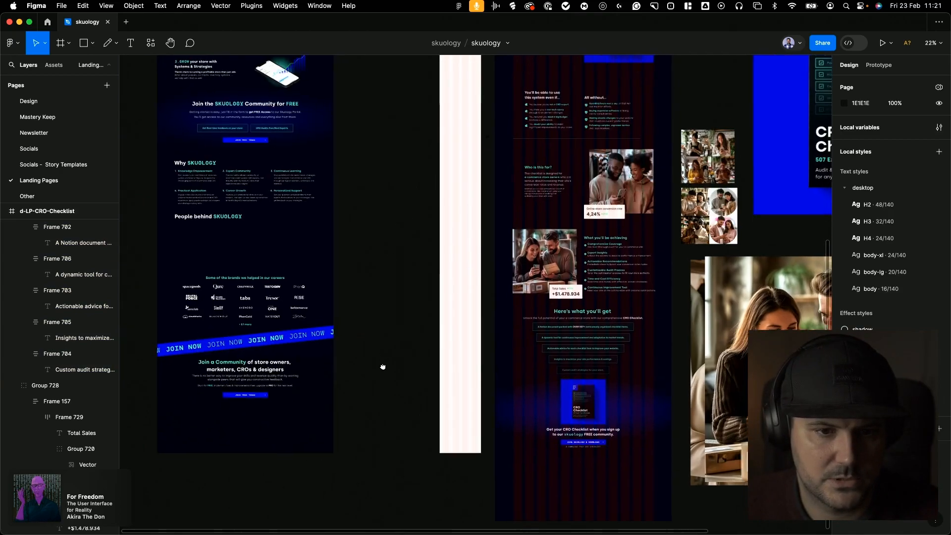
scroll(578, 301, "down", 5)
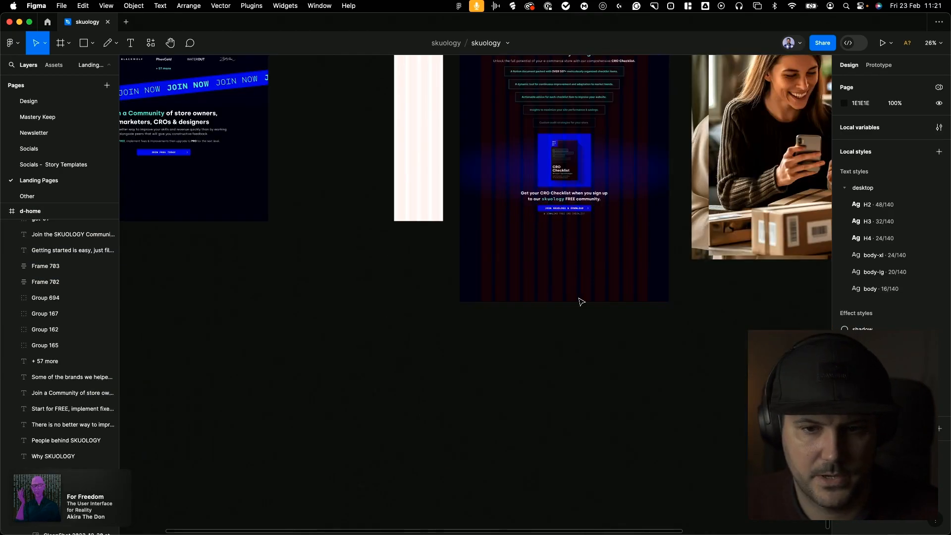
left_click(582, 276)
key("super+a")
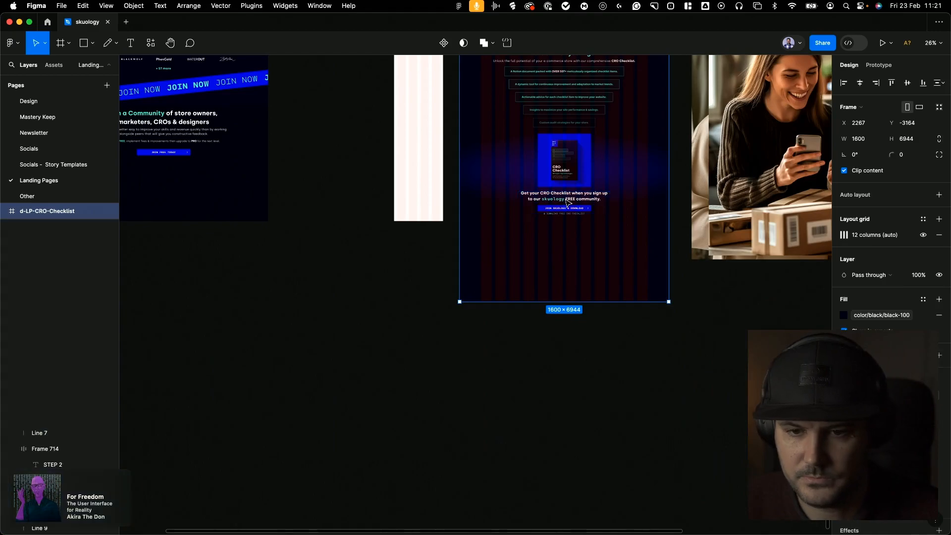
left_click(597, 361)
left_click(587, 179)
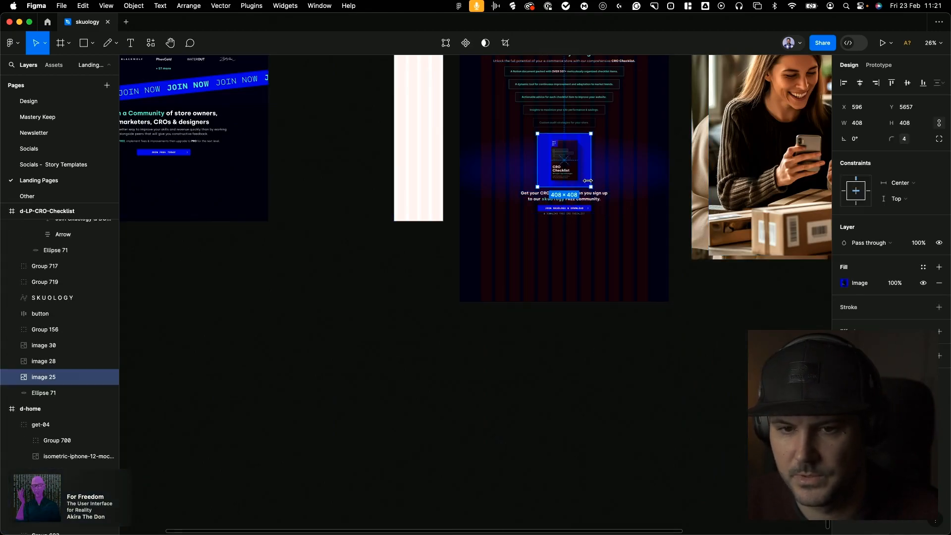
scroll(608, 455, "up", 8)
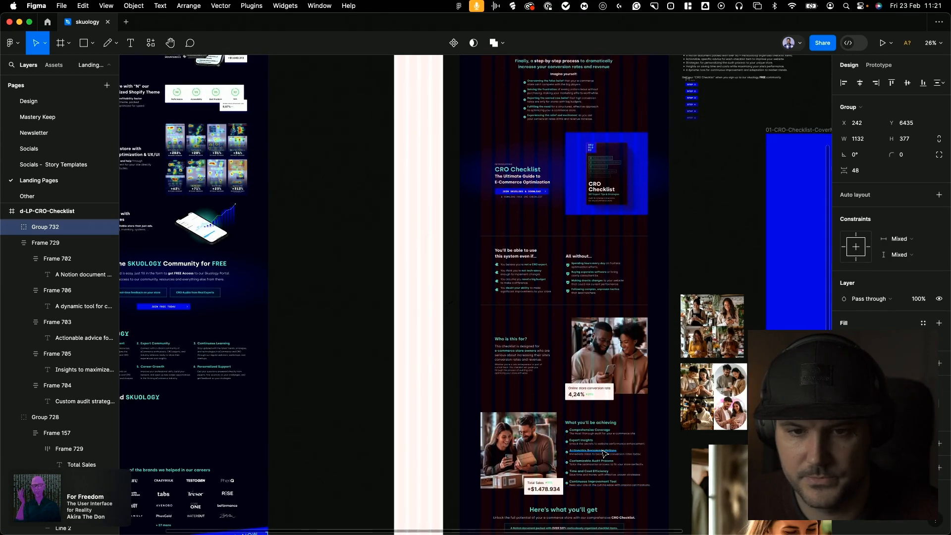
scroll(599, 377, "down", 3)
scroll(593, 303, "down", 3)
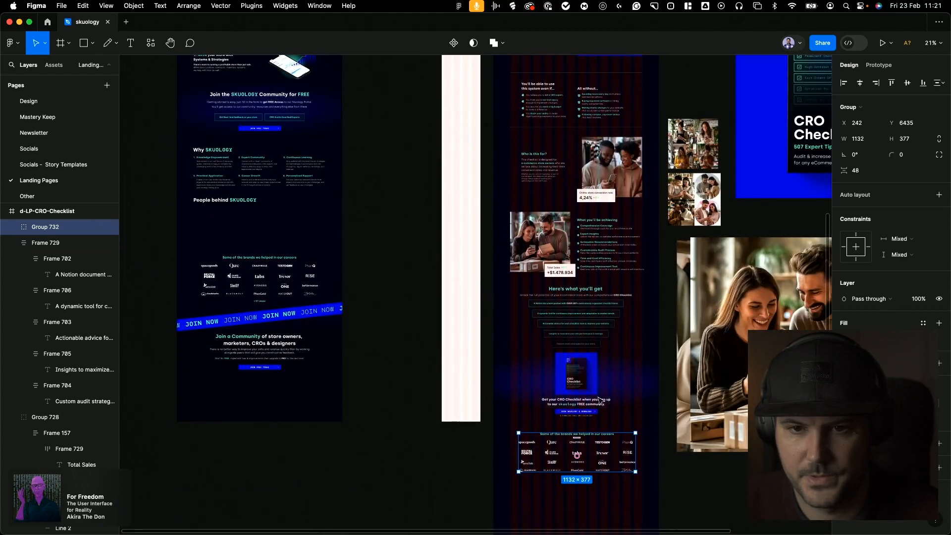
Move all sections from "You'll be able to use this system even if…" down and bring the brand logos group up beneath the promo
scroll(575, 99, "down", 3)
left_click(555, 108)
left_click_drag(519, 108, 632, 329)
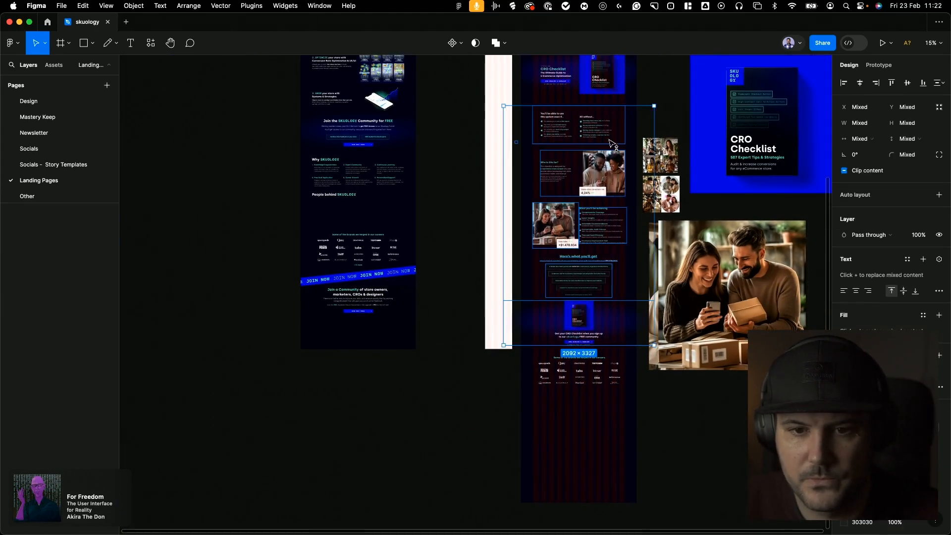
left_click_drag(611, 131, 616, 223)
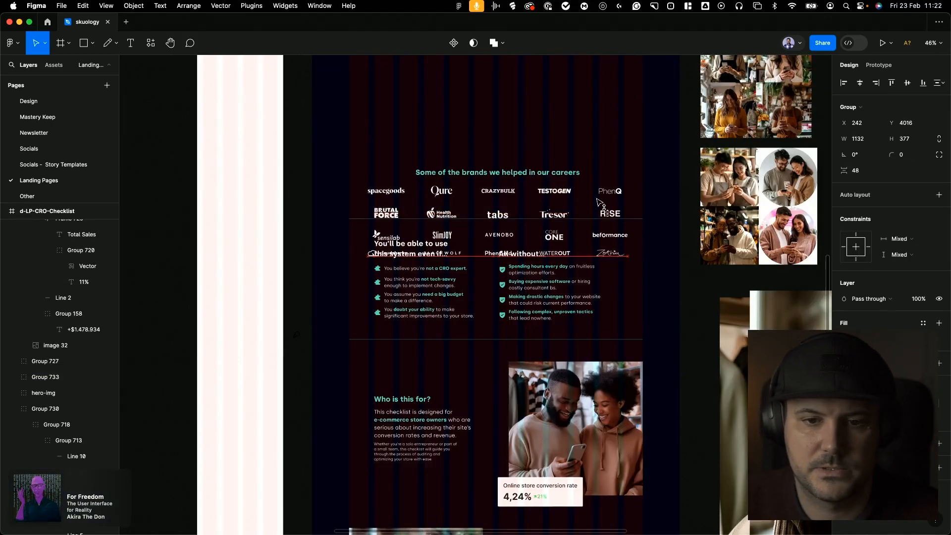
mouse_move(598, 199)
left_mouse_down()
mouse_move(597, 105)
mouse_move(595, 363)
mouse_move(595, 199)
left_mouse_up()
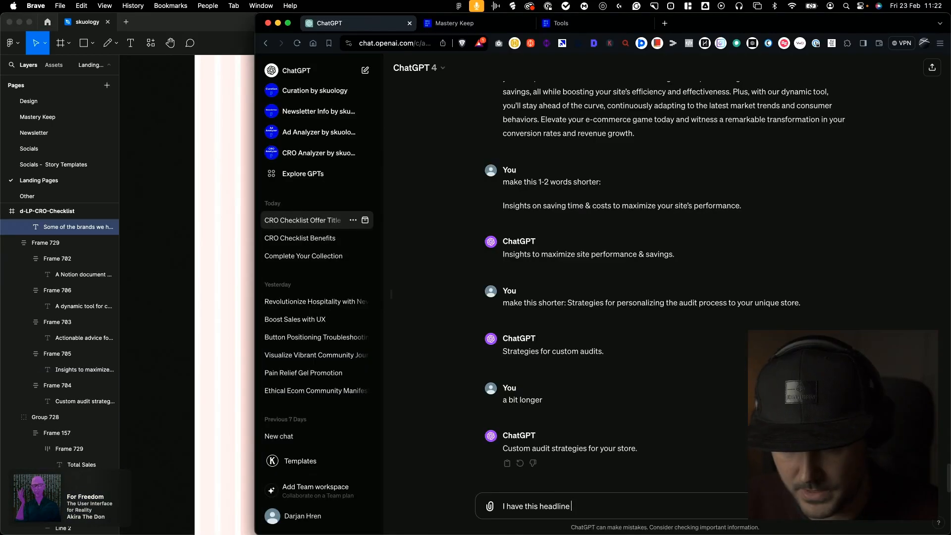
Ask ChatGPT to rewrite "Some of the brands we helped in our careers" around expertise that helped these brands and is inside the CRO Checklist
type("\"")
type("Some of the brands we helped in our careers")
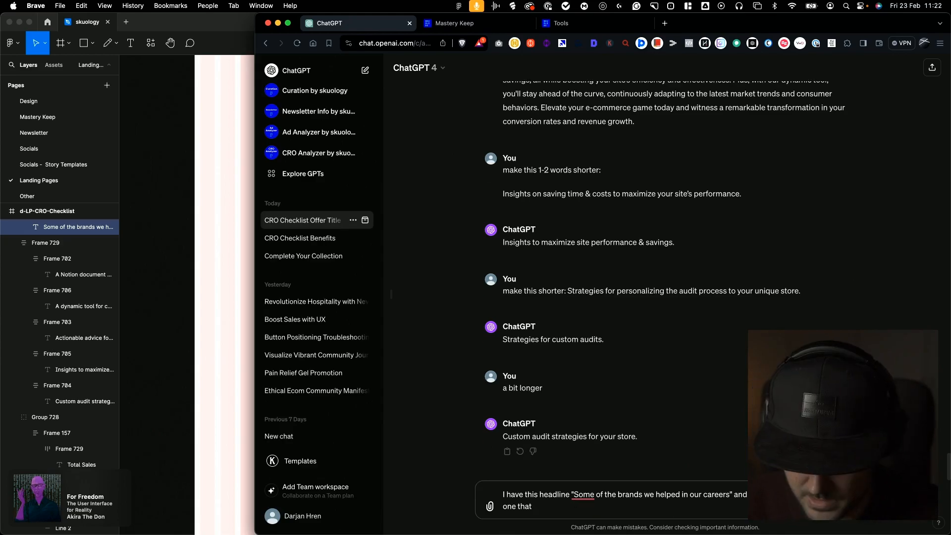
type("like it")
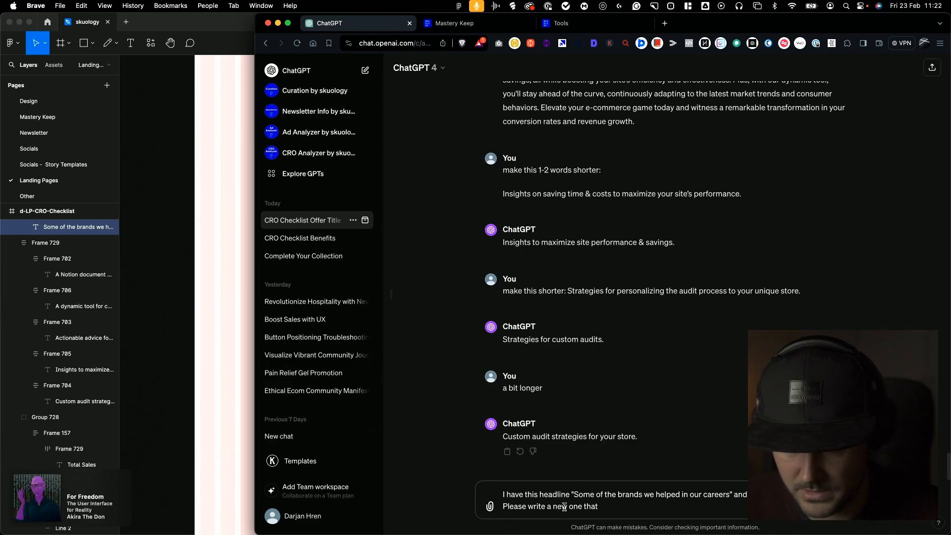
left_click_drag(572, 507, 636, 506)
type("hea")
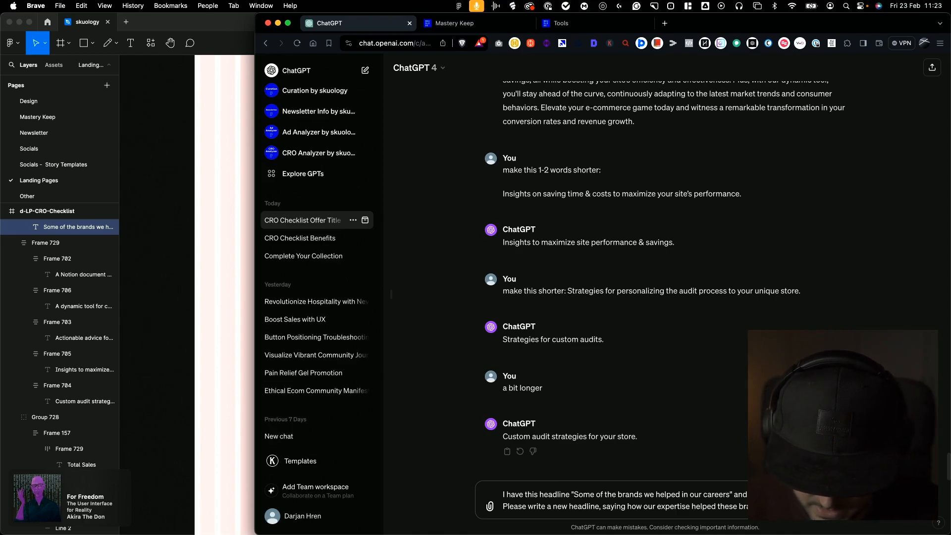
type("is inside the CRO Checkl")
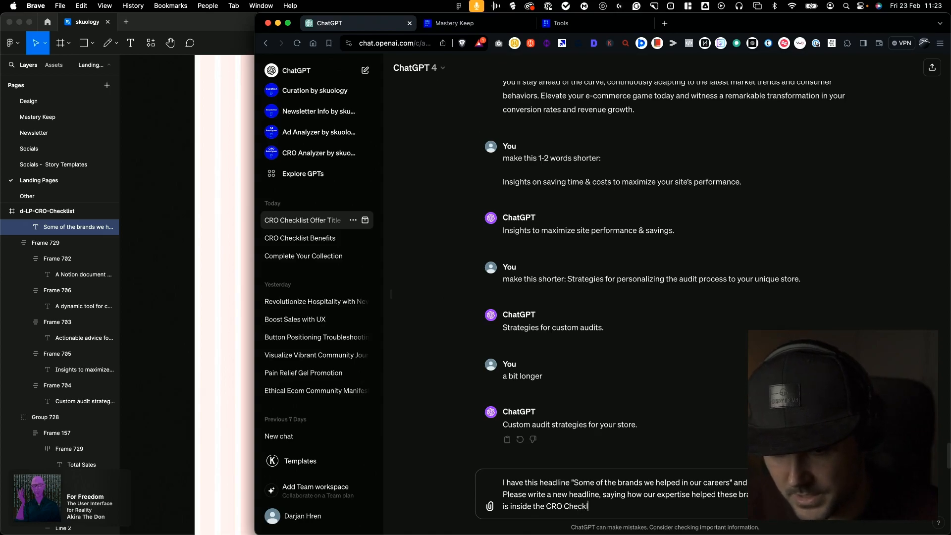
type("ist.")
key("Return")
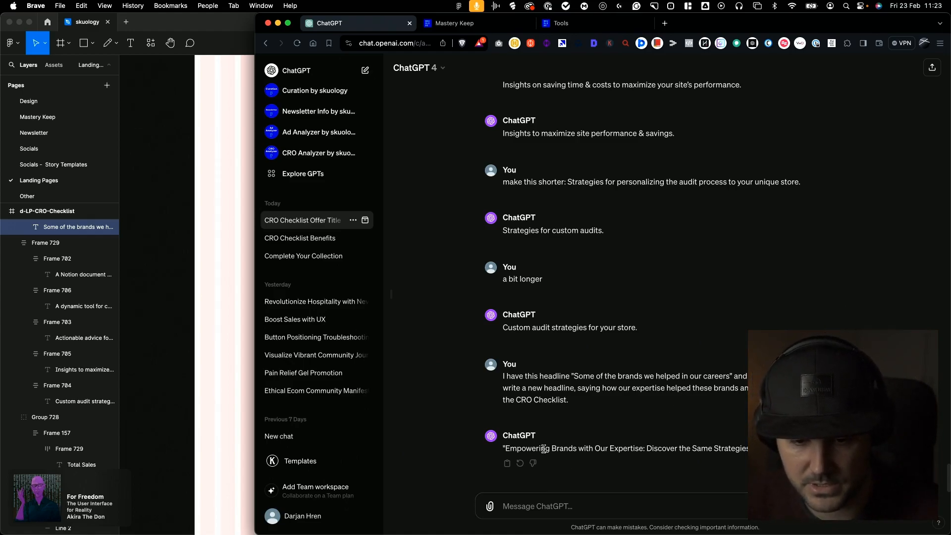
In Figma, replace the logos headline with ChatGPT's "Empowering Brands with Our Expertise" above "Discover the Same Strategies Inside the CRO Checklist"
left_click_drag(506, 448, 645, 448)
key("super+Tab")
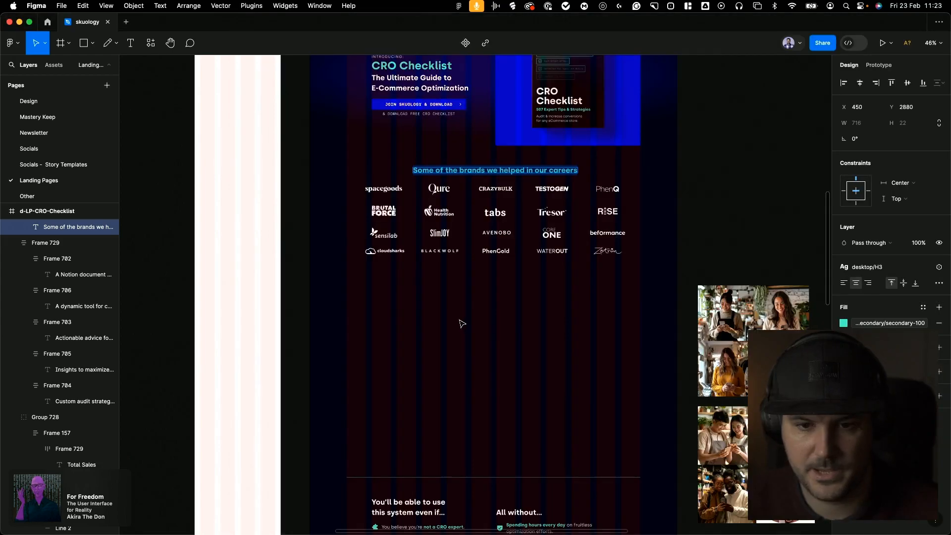
type("Empowering Brands with Our Expertise: Discover the Same Strategies Inside the CRO Checklist")
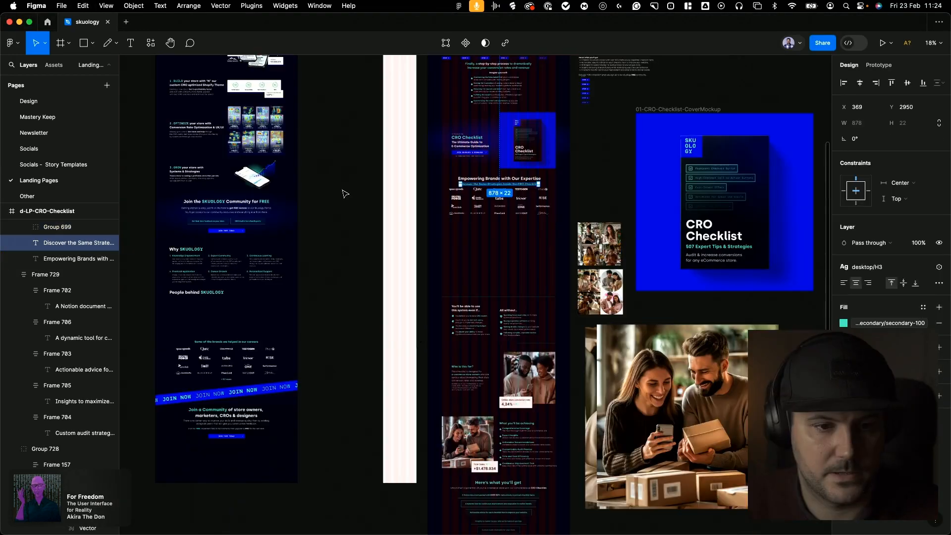
left_click(345, 194)
Copy the "+ 57 more" text from the home page and center it beneath the landing page's brand logos
scroll(386, 244, "left", 1)
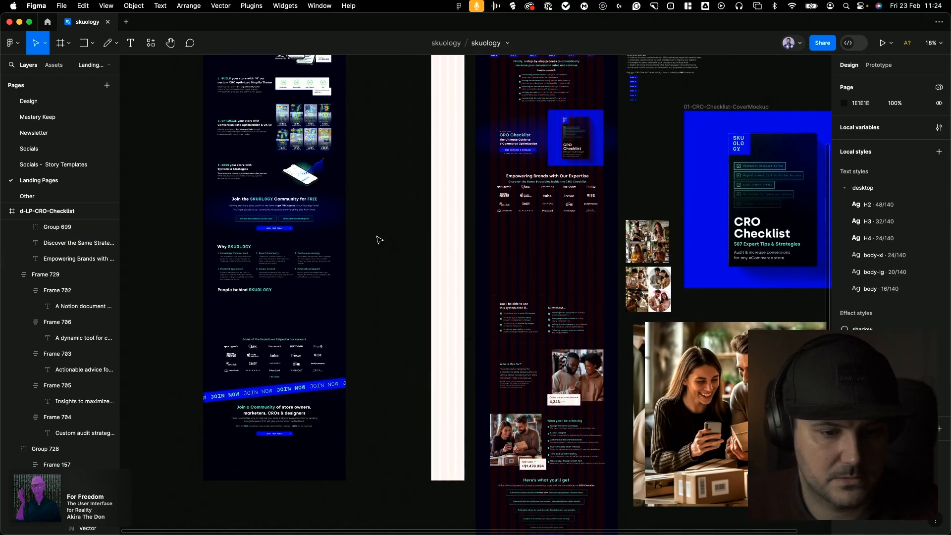
scroll(267, 392, "up", 5)
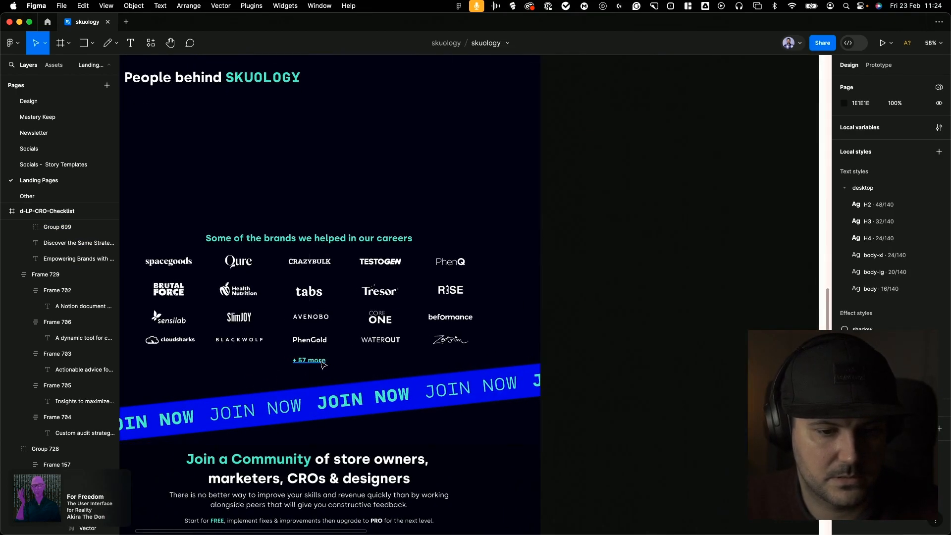
left_click(324, 365)
scroll(373, 346, "down", 5)
left_click_drag(610, 226, 460, 304)
scroll(486, 269, "up", 5)
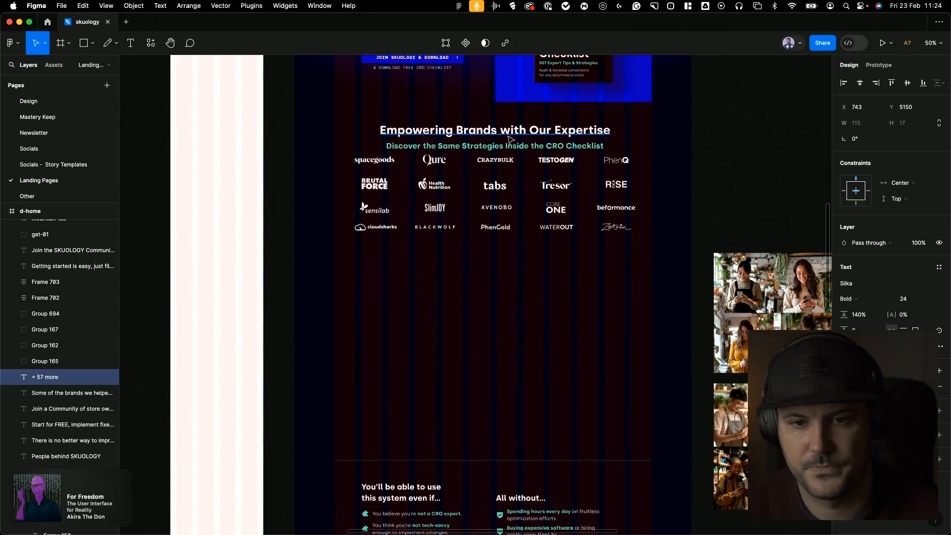
left_click(507, 149, "super")
key("super+v")
scroll(507, 149, "up", 3)
scroll(507, 149, "up", 1)
left_click_drag(589, 202, 489, 315)
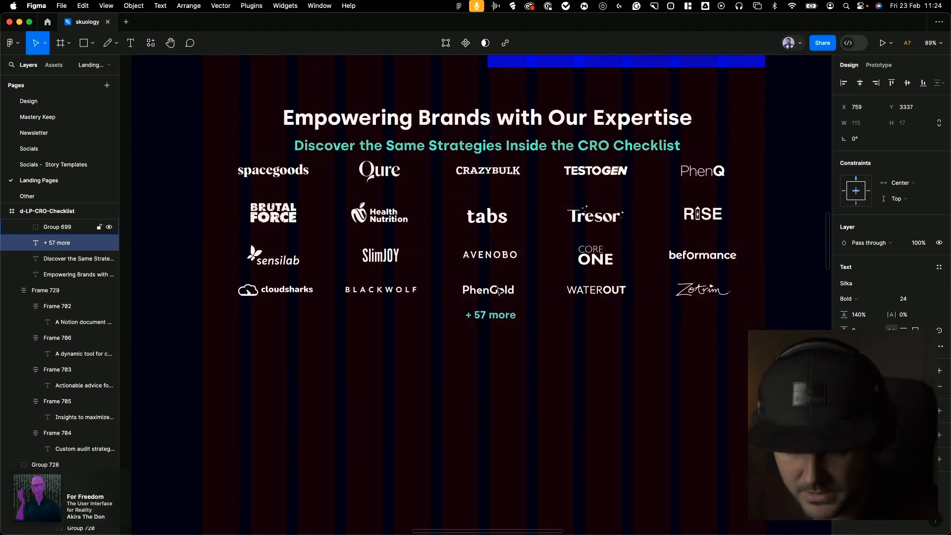
left_click(860, 82)
left_click(861, 82)
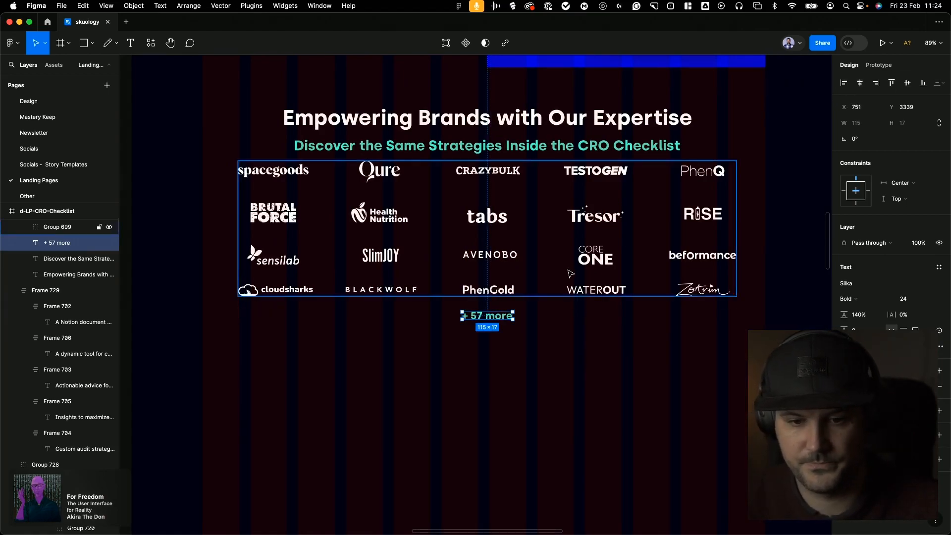
Group the brand logos with their texts and raise the sections from "You'll be able to use this system even if…" to 96 px below
scroll(609, 270, "down", 10)
left_click(675, 221)
scroll(658, 223, "down", 5)
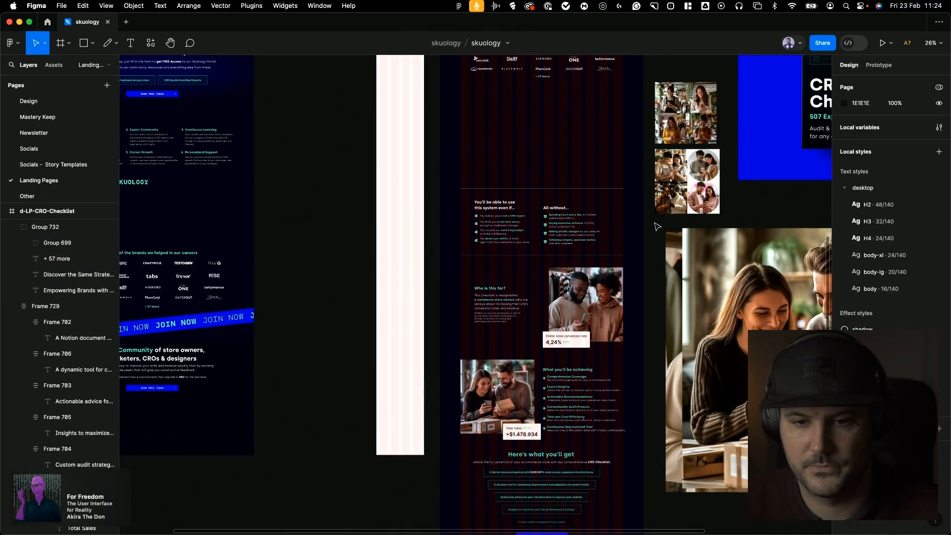
left_click(570, 215)
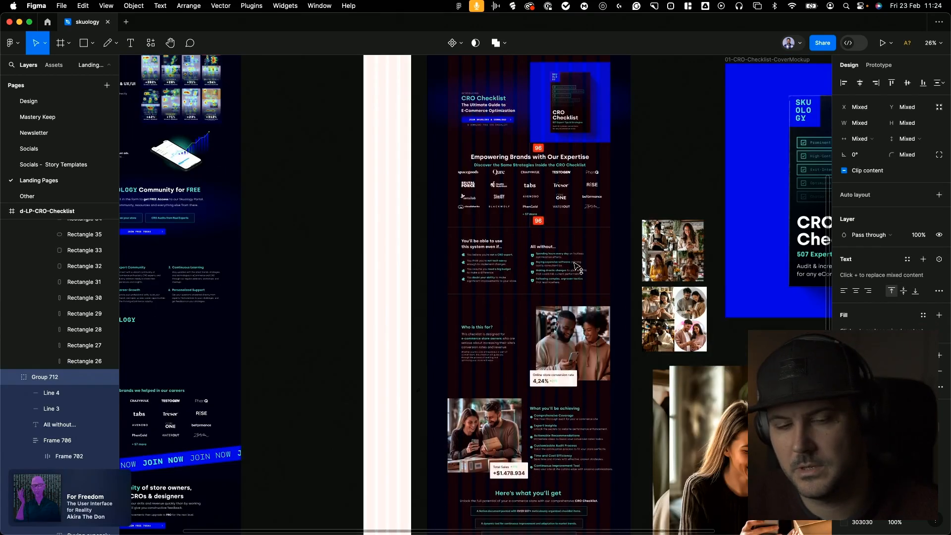
scroll(576, 267, "up", 5)
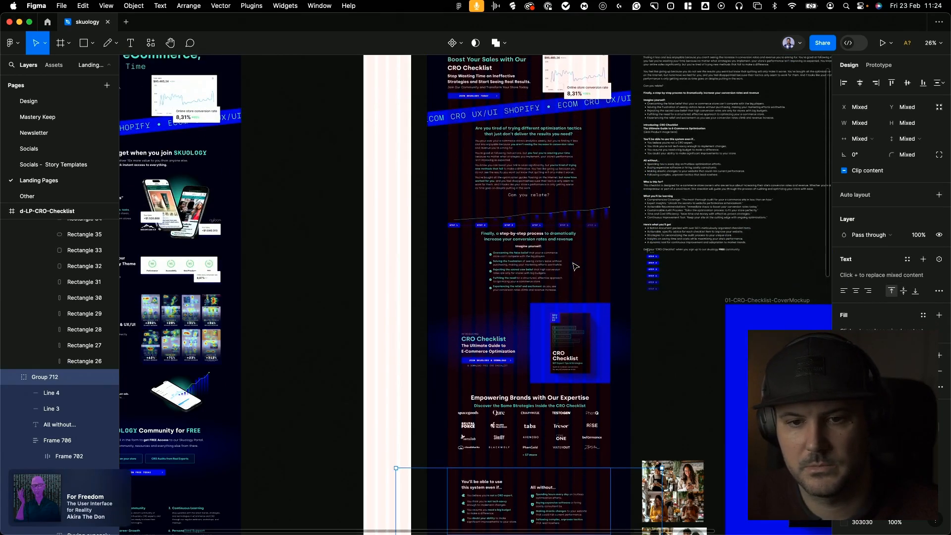
Add a full-width blue 1600 × 1300 rectangle behind the CRO Checklist promo and the brand logos
scroll(576, 267, "down", 3)
left_click(457, 158)
key("r")
left_click_drag(427, 129, 631, 317)
scroll(639, 203, "down", 5)
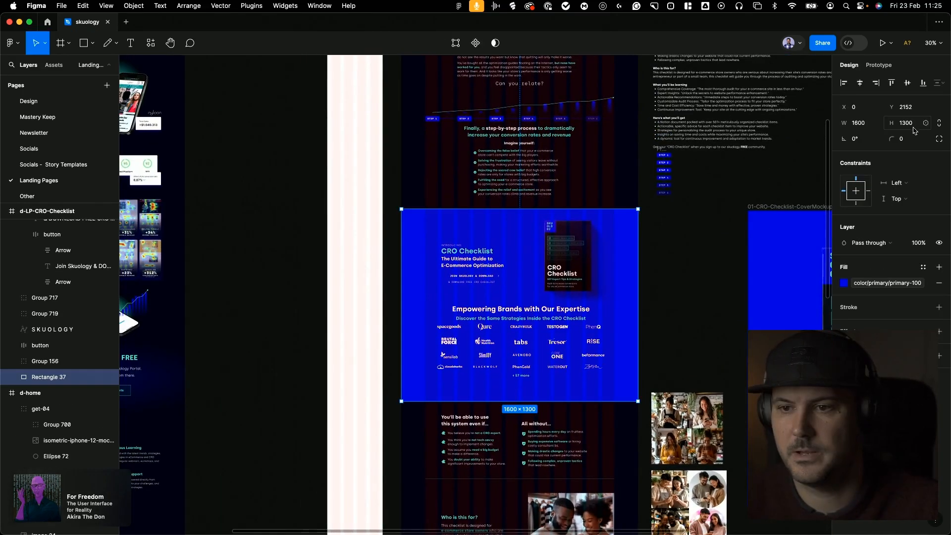
scroll(667, 297, "up", 3)
Fill the promo's "Join Skuology & Download" button with black so it stands out on the blue background
left_click(331, 262, "super")
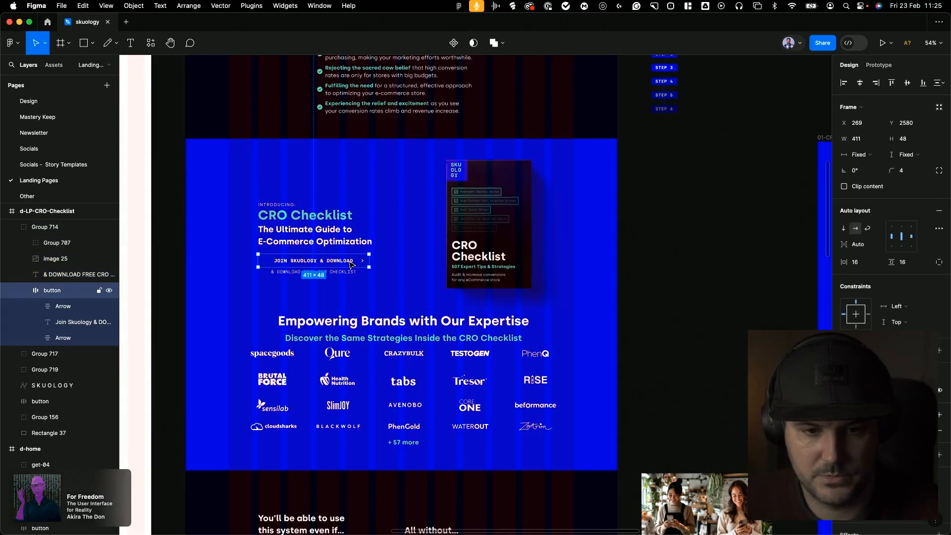
scroll(640, 270, "up", 3)
scroll(640, 270, "left", 2)
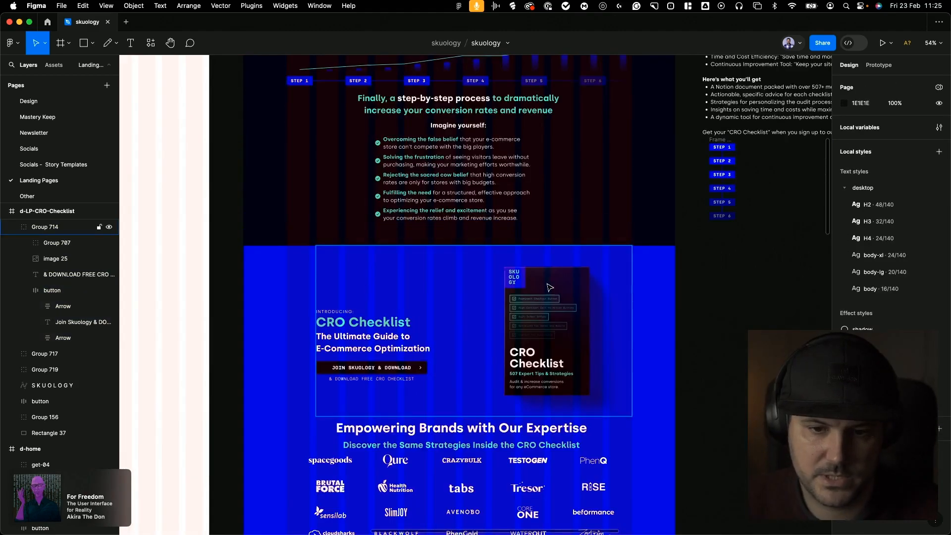
left_click(640, 270)
left_click_drag(641, 270, 640, 246)
left_click(733, 302)
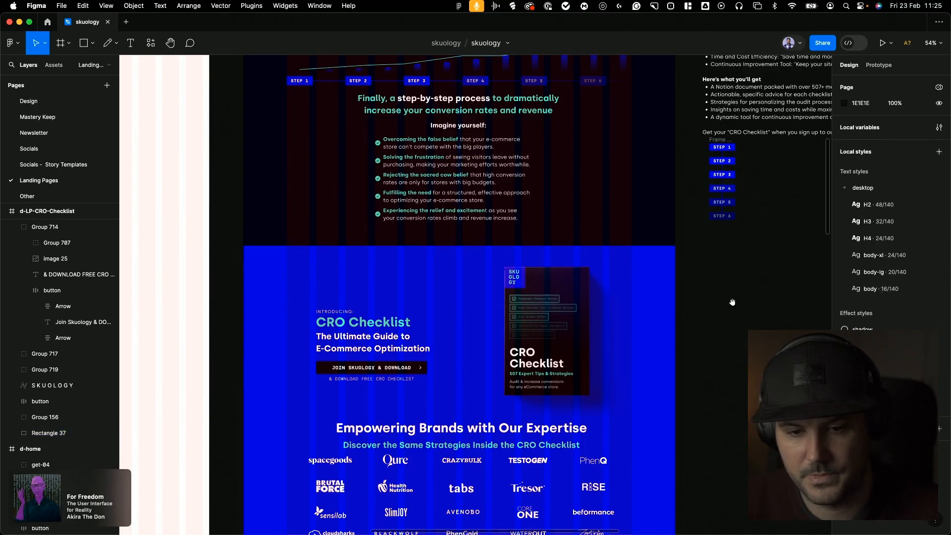
Examine the blue promo and logos block and how it sits among the sections above and below
scroll(730, 300, "down", 4)
scroll(729, 301, "left", 1)
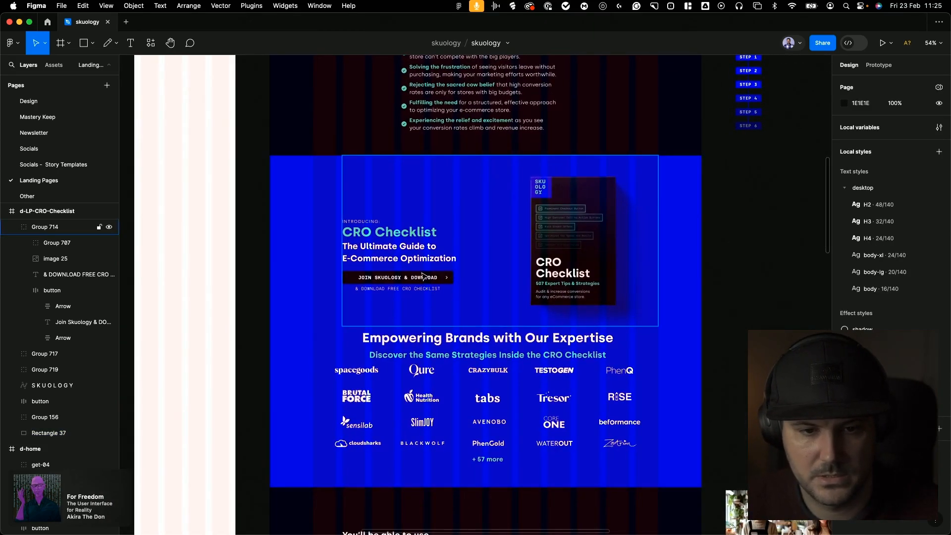
scroll(422, 273, "down", 1)
scroll(544, 341, "down", 2)
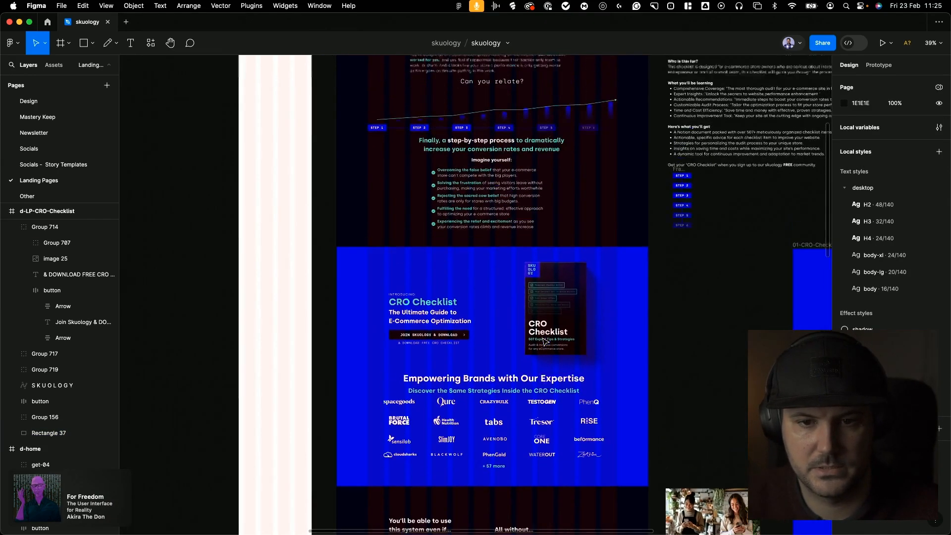
scroll(544, 341, "down", 8)
scroll(542, 340, "up", 3)
scroll(540, 341, "down", 3)
scroll(539, 339, "down", 5)
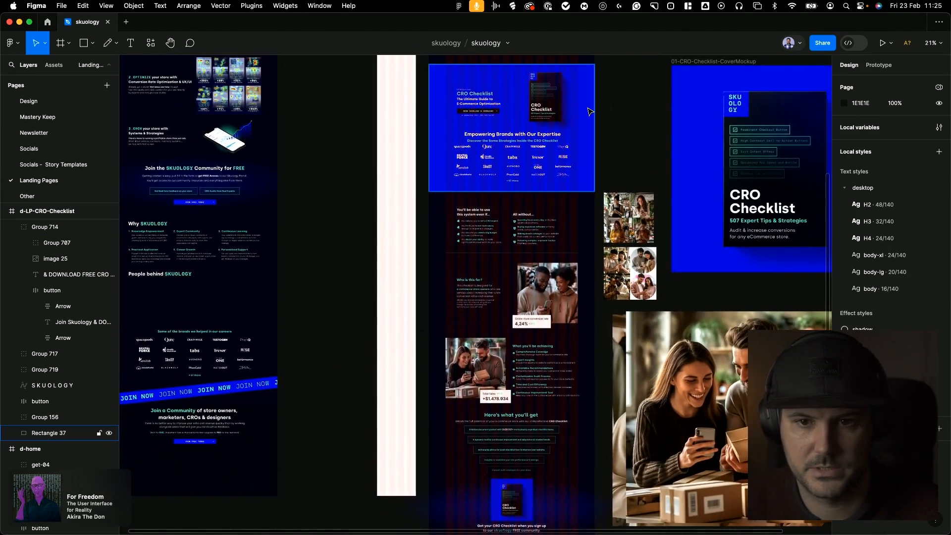
Delete the blue glow behind the bottom sign-up section and ungroup the mockup from its text and button
scroll(540, 145, "down", 7)
scroll(540, 145, "up", 4)
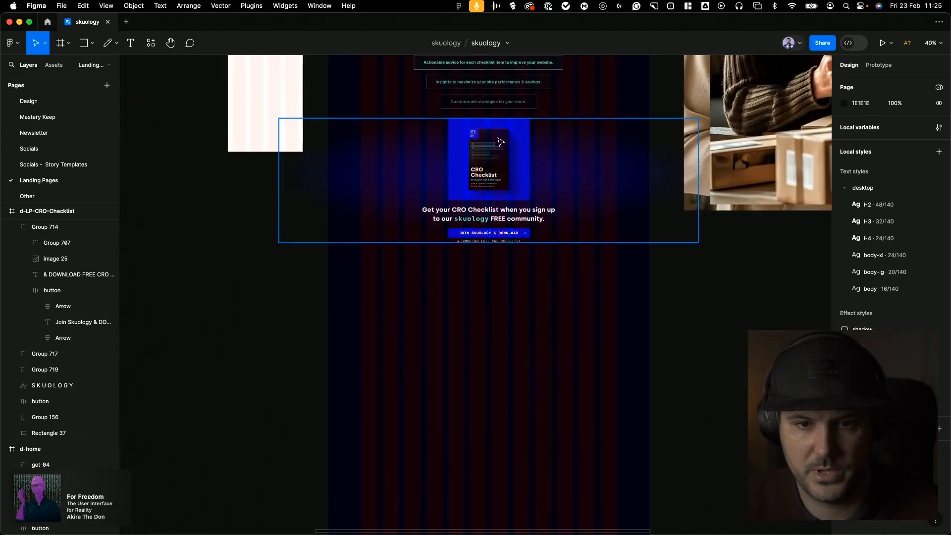
left_click(365, 151)
key("Delete")
left_click(474, 137)
key("shift+super+g")
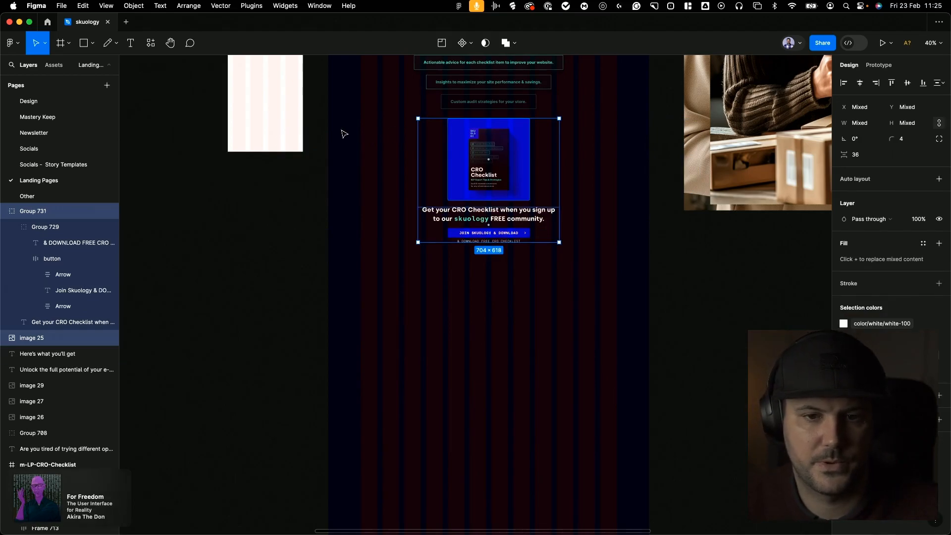
Place a full-width blue 1600 × 714 rectangle behind the bottom mockup, sign-up text and button
left_click(341, 131)
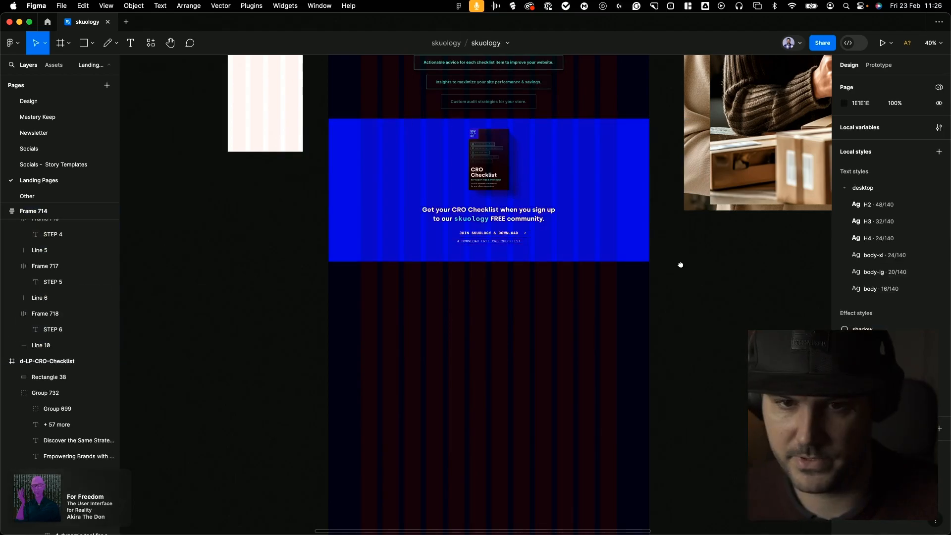
left_click_drag(681, 263, 686, 341)
left_click(560, 248)
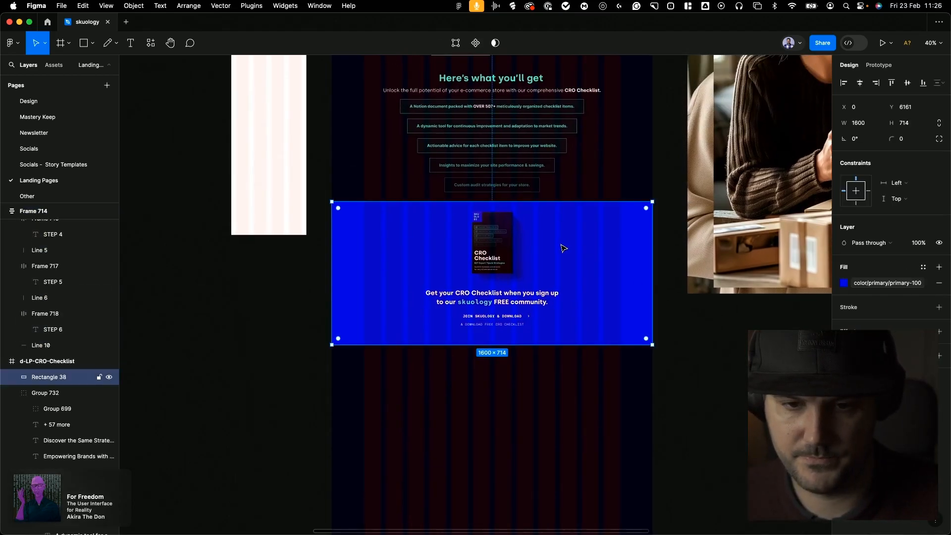
left_click(317, 167)
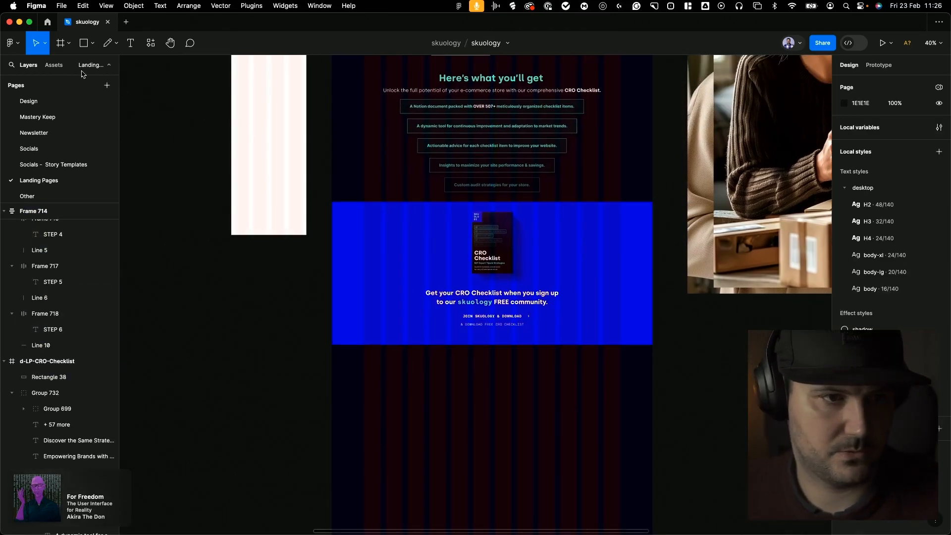
Add a small black triangle pointing down at the center of the blue sign-up section's upper edge
left_click(86, 47)
left_click(91, 47)
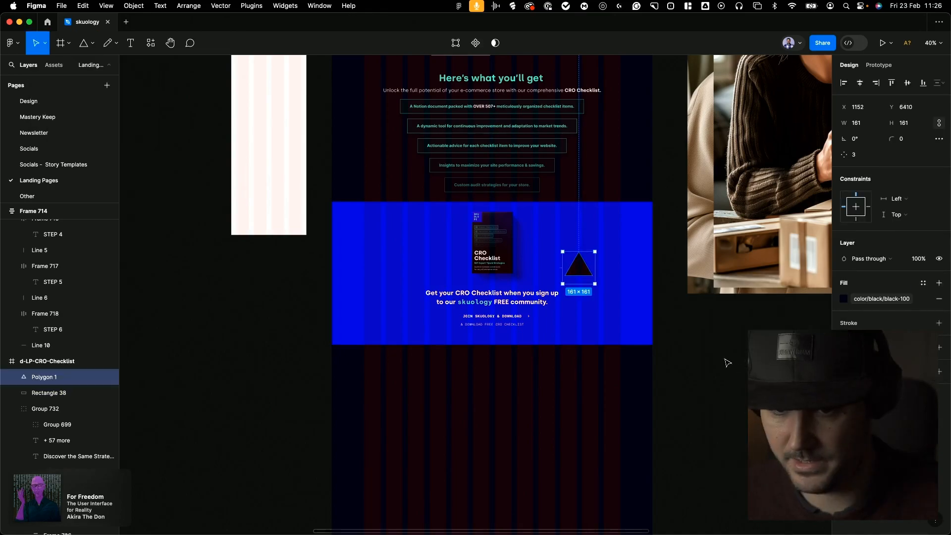
right_click(583, 264)
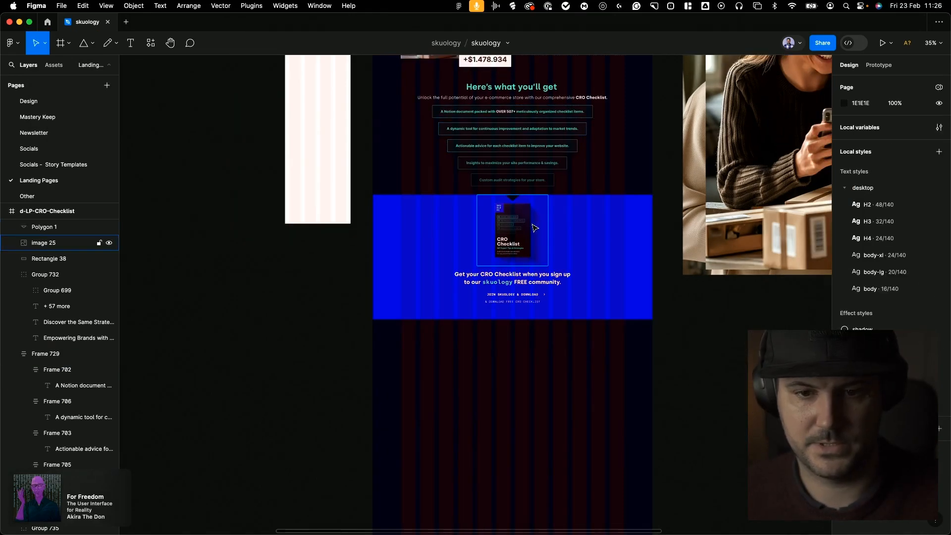
Hide the 12-column layout grid on the CRO Checklist landing page frame
left_click(517, 296, "shift")
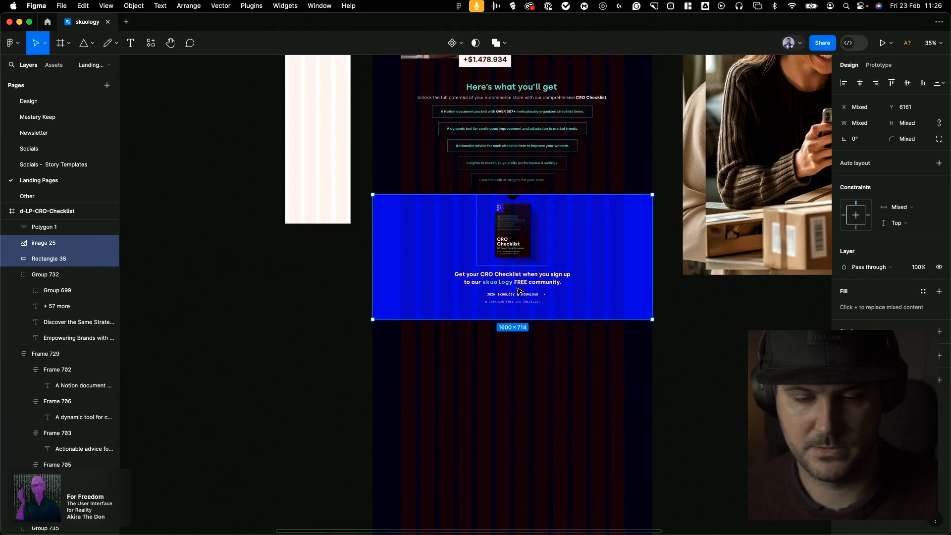
left_click(513, 230)
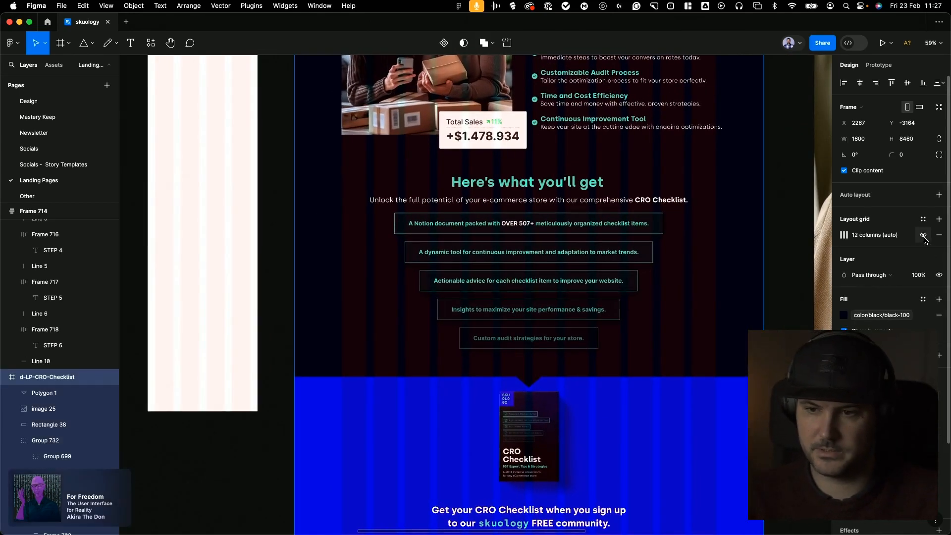
left_click(923, 236)
key("Escape")
Sketch a white V with the Pencil from both ends of the "Unlock the full potential" line down to the bottom mockup
left_click(92, 43)
left_click(107, 43)
left_click(376, 201)
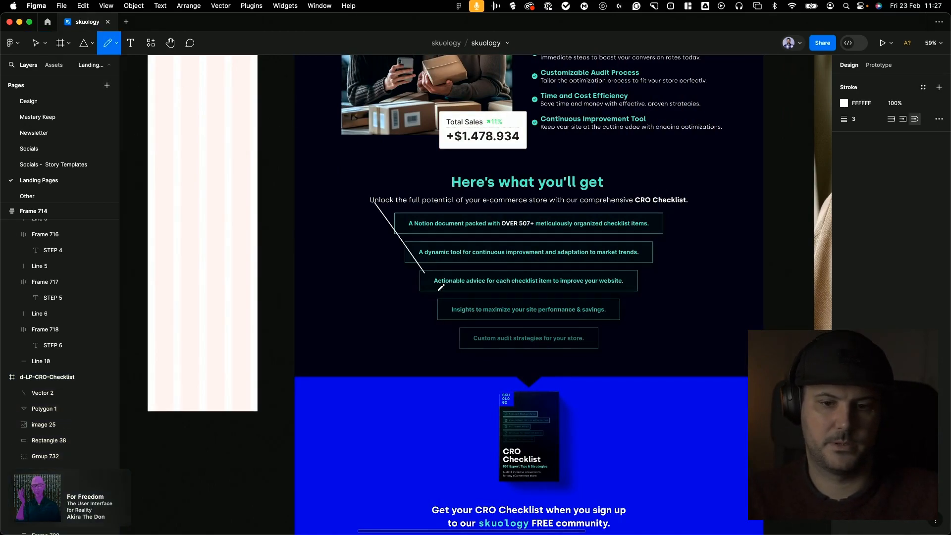
left_click(529, 439)
left_click(690, 201)
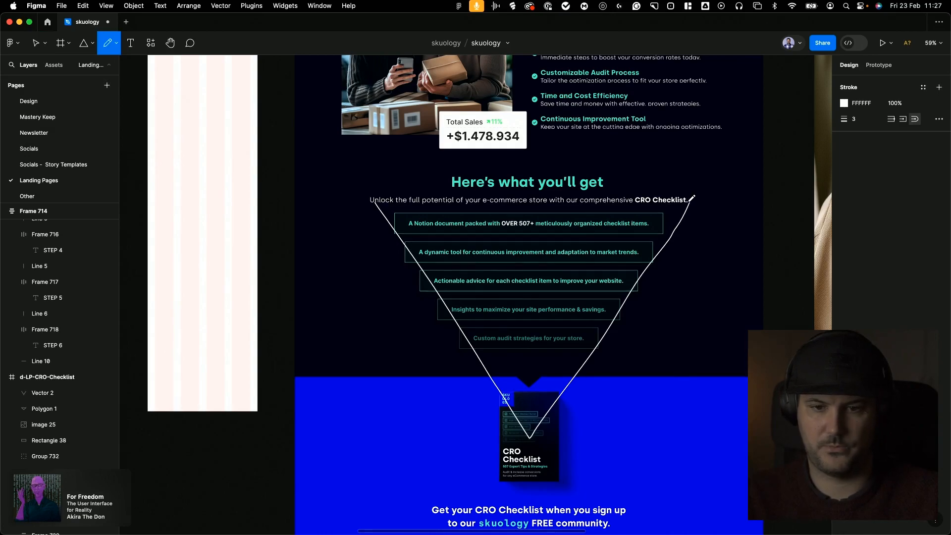
key("Escape")
key("Escape")
Capture a screenshot of the funnel-shaped section with the white V lines, and delete the lines from the design
scroll(257, 96, "down", 2)
left_click_drag(257, 97, 735, 526)
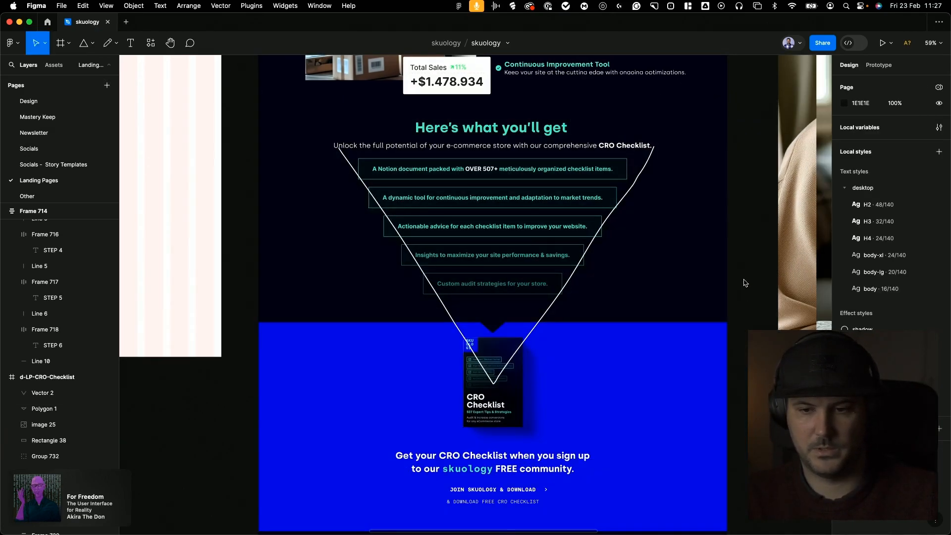
left_click(607, 223)
key("Delete")
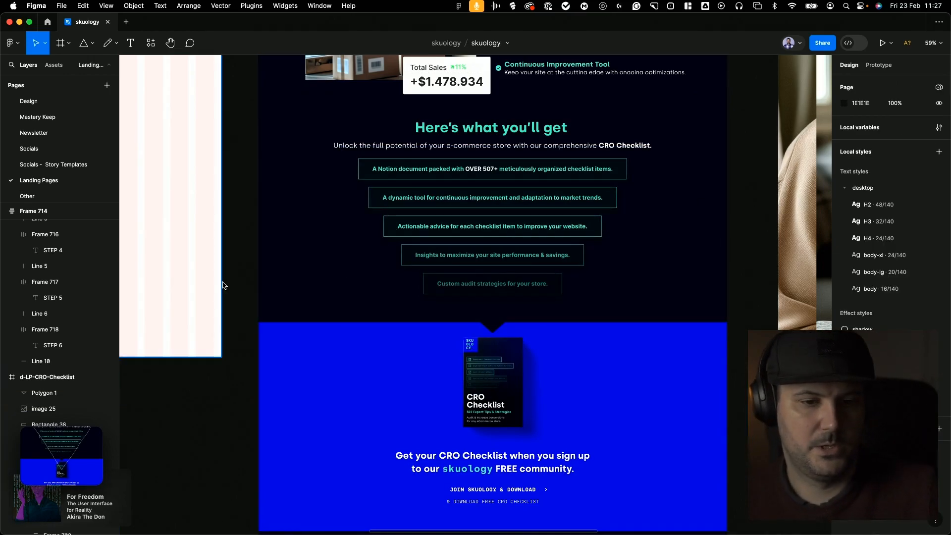
Give the "Join Skuology & Download" button in the blue sign-up section a black background fill
double_click(545, 315)
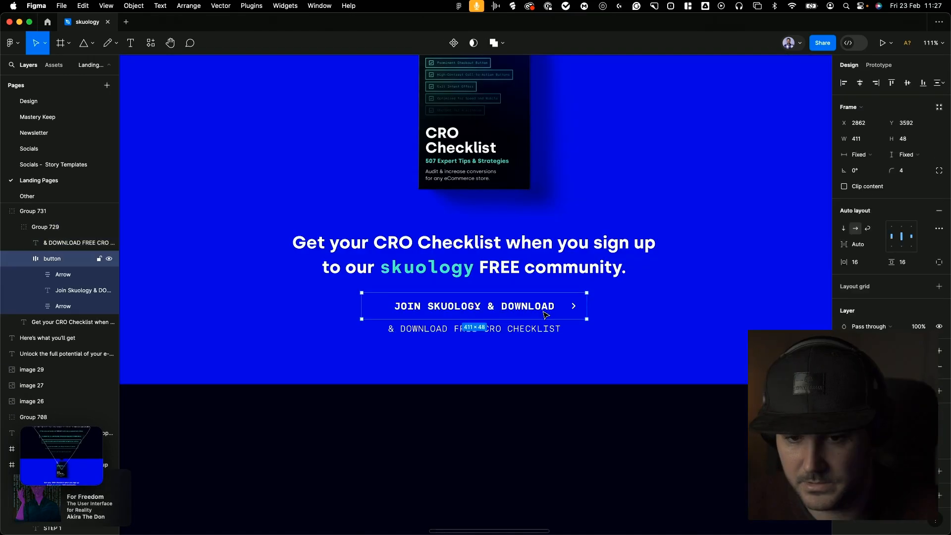
left_click(939, 445)
key("Escape")
left_click(548, 420)
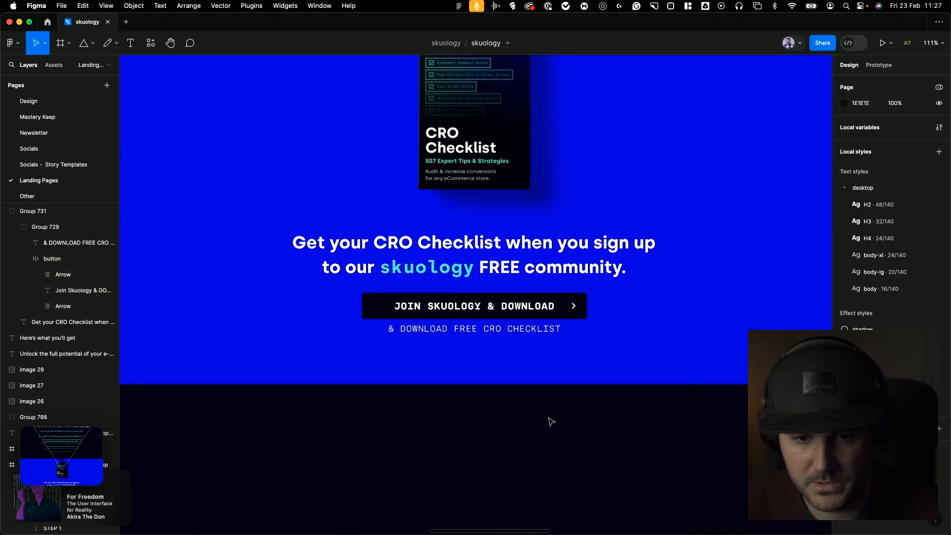
Constrain the CRO Checklist page's contents to the top and shorten its frame to 6923 px, ending at the blue section's lower edge
scroll(548, 421, "down", 5)
scroll(548, 400, "down", 3)
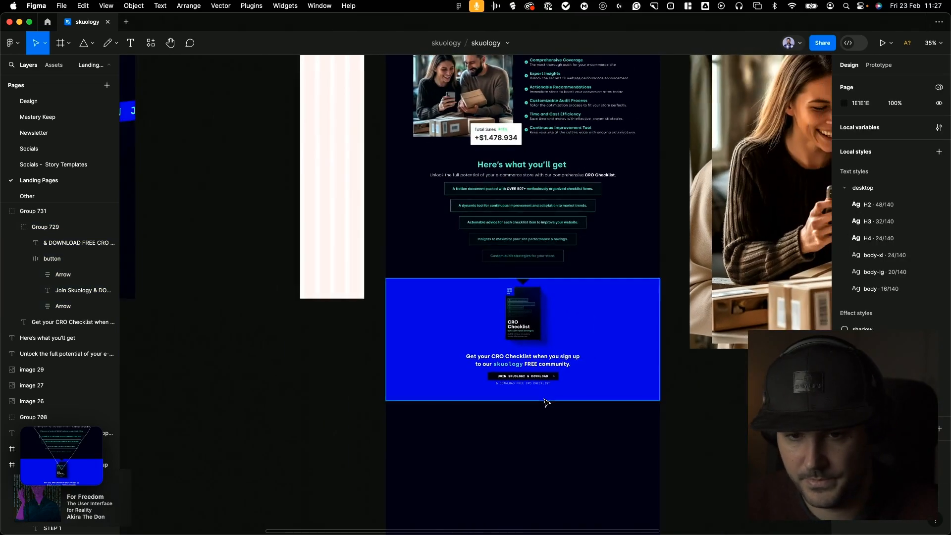
left_click(561, 396)
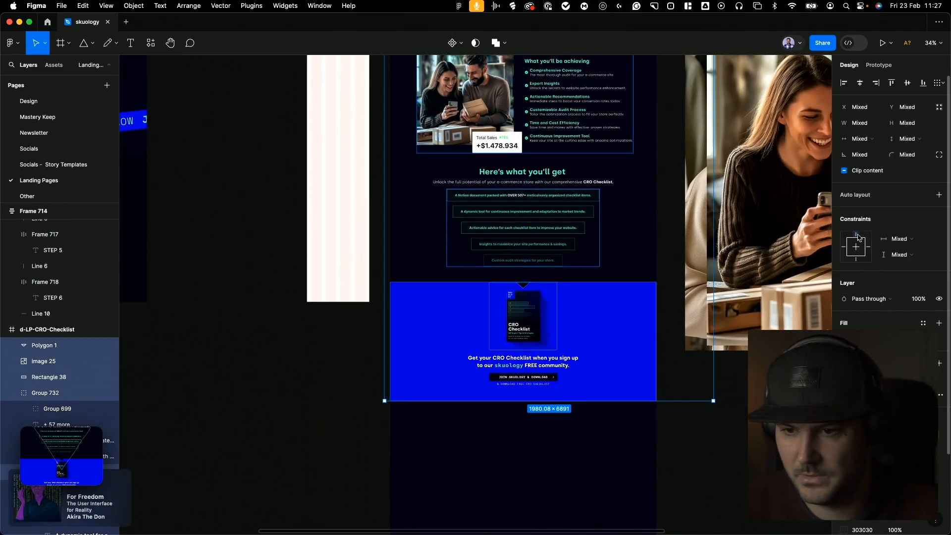
left_click(858, 235)
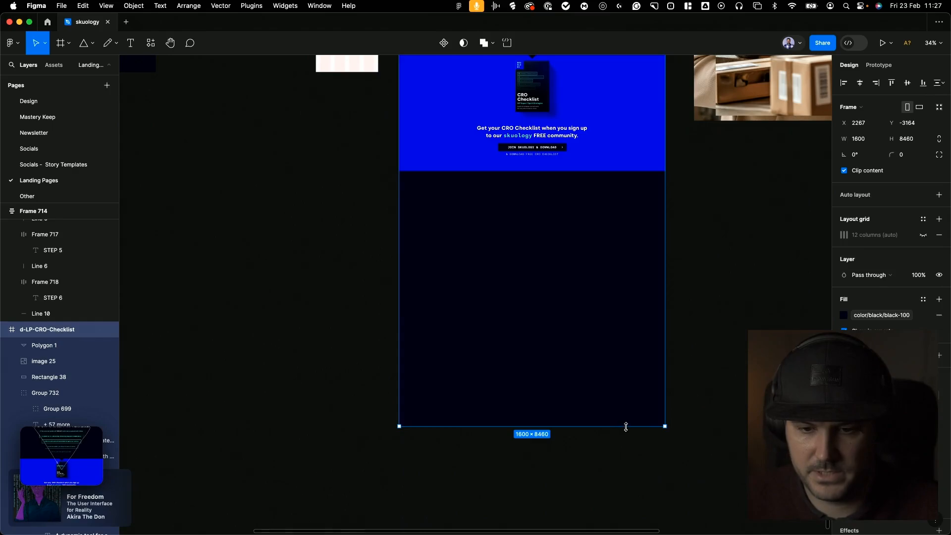
left_click_drag(625, 426, 609, 174)
scroll(592, 195, "up", 6)
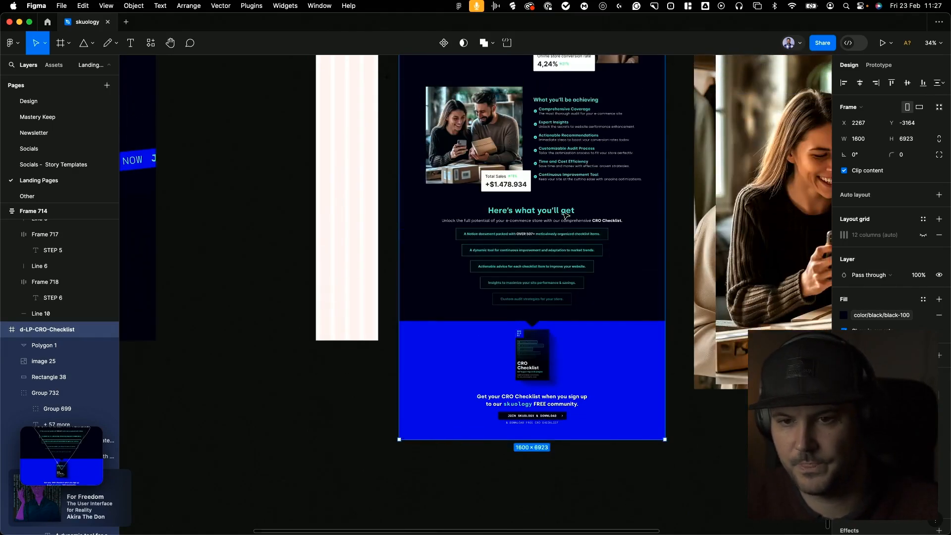
left_click(669, 133)
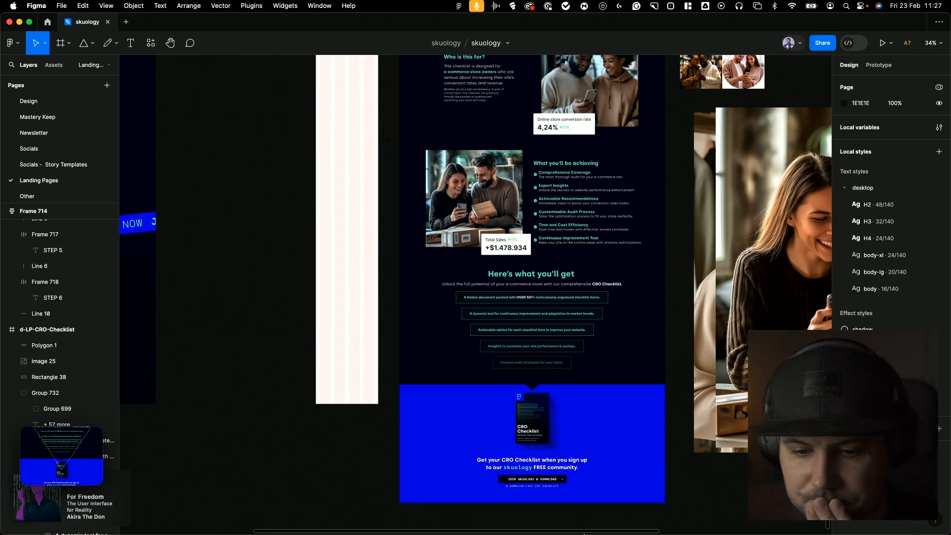